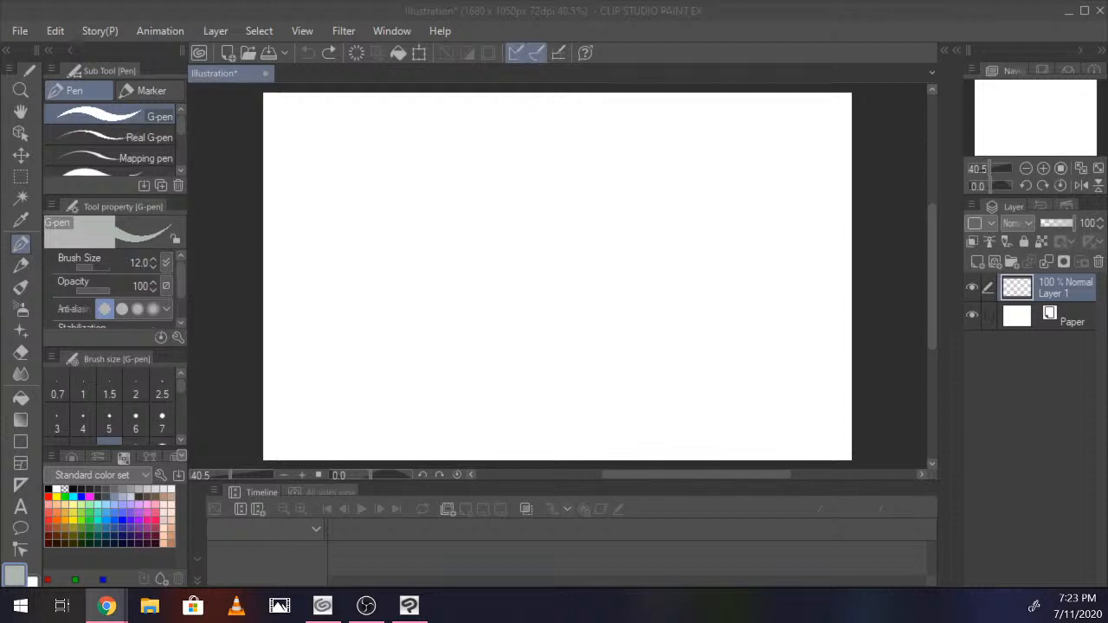
- Set the G-pen's drawing color to black from the standard color set
{"action": "left_click", "coordinate": [316, 264]}
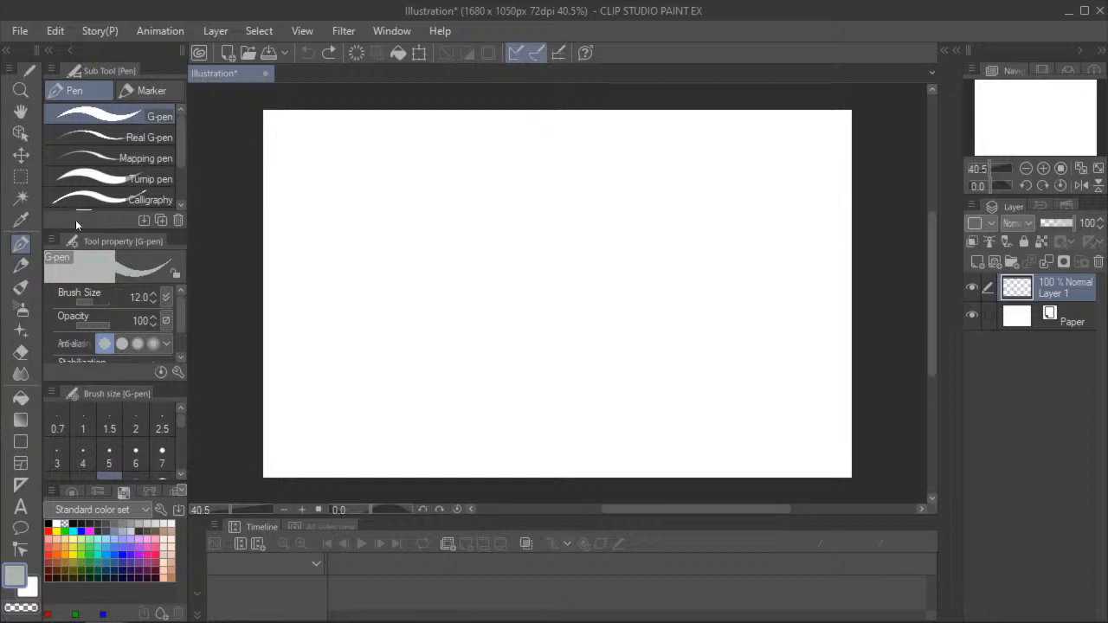
{"action": "left_click", "coordinate": [60, 531]}
{"action": "left_click", "coordinate": [49, 523]}
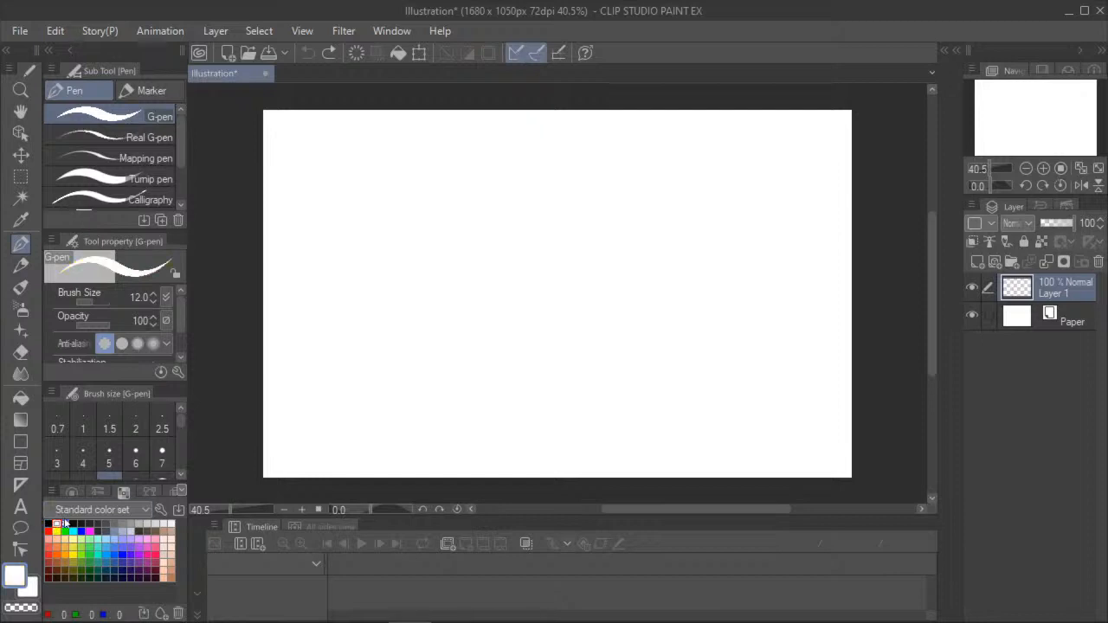
{"action": "left_click", "coordinate": [56, 523]}
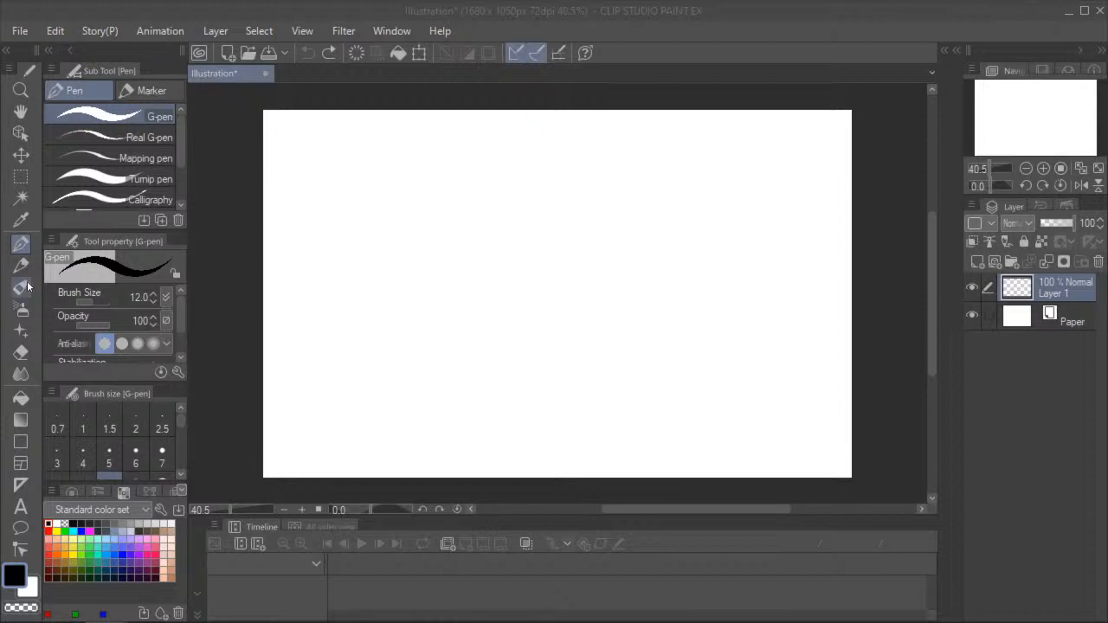
- Handwrite "Docs in description" in black with the G-pen across the upper part of the canvas on Layer 1
{"action": "left_click", "coordinate": [13, 225]}
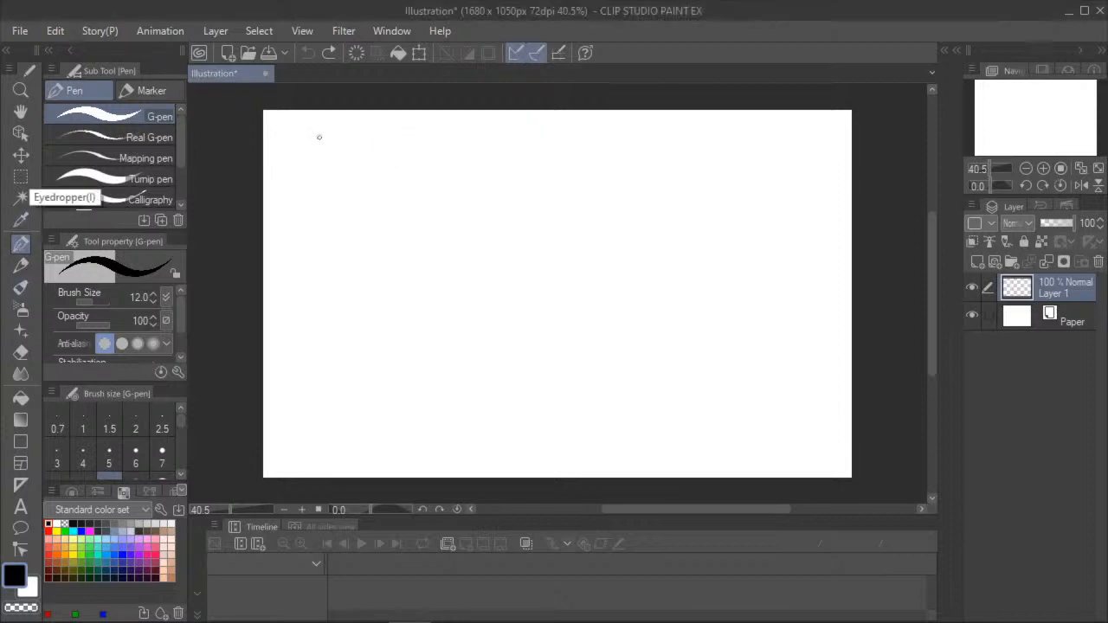
{"action": "mouse_move", "coordinate": [293, 123]}
{"action": "left_mouse_down"}
{"action": "mouse_move", "coordinate": [304, 206]}
{"action": "mouse_move", "coordinate": [351, 178]}
{"action": "mouse_move", "coordinate": [352, 201]}
{"action": "left_mouse_up"}
{"action": "left_click_drag", "start_coordinate": [367, 177], "coordinate": [379, 202]}
{"action": "mouse_move", "coordinate": [398, 168]}
{"action": "left_mouse_down"}
{"action": "mouse_move", "coordinate": [400, 196]}
{"action": "mouse_move", "coordinate": [379, 203]}
{"action": "left_mouse_up"}
{"action": "left_click_drag", "start_coordinate": [441, 178], "coordinate": [446, 208]}
{"action": "left_click_drag", "start_coordinate": [438, 156], "coordinate": [432, 164]}
{"action": "left_click_drag", "start_coordinate": [455, 179], "coordinate": [475, 205]}
{"action": "mouse_move", "coordinate": [524, 136]}
{"action": "left_mouse_down"}
{"action": "mouse_move", "coordinate": [529, 201]}
{"action": "mouse_move", "coordinate": [516, 201]}
{"action": "left_mouse_up"}
{"action": "mouse_move", "coordinate": [543, 185]}
{"action": "left_mouse_down"}
{"action": "mouse_move", "coordinate": [575, 176]}
{"action": "mouse_move", "coordinate": [562, 199]}
{"action": "left_mouse_up"}
{"action": "mouse_move", "coordinate": [571, 175]}
{"action": "left_mouse_down"}
{"action": "mouse_move", "coordinate": [585, 182]}
{"action": "mouse_move", "coordinate": [564, 199]}
{"action": "mouse_move", "coordinate": [606, 205]}
{"action": "left_mouse_up"}
{"action": "mouse_move", "coordinate": [614, 177]}
{"action": "left_mouse_down"}
{"action": "mouse_move", "coordinate": [629, 175]}
{"action": "mouse_move", "coordinate": [639, 206]}
{"action": "left_mouse_up"}
{"action": "left_click_drag", "start_coordinate": [637, 147], "coordinate": [650, 209]}
{"action": "left_click_drag", "start_coordinate": [647, 171], "coordinate": [658, 159]}
{"action": "left_click_drag", "start_coordinate": [667, 128], "coordinate": [672, 192]}
{"action": "mouse_move", "coordinate": [656, 153]}
{"action": "left_mouse_down"}
{"action": "mouse_move", "coordinate": [684, 151]}
{"action": "mouse_move", "coordinate": [694, 163]}
{"action": "left_mouse_up"}
{"action": "left_click_drag", "start_coordinate": [691, 192], "coordinate": [691, 147]}
{"action": "mouse_move", "coordinate": [717, 171]}
{"action": "left_mouse_down"}
{"action": "mouse_move", "coordinate": [703, 192]}
{"action": "mouse_move", "coordinate": [716, 173]}
{"action": "left_mouse_up"}
{"action": "mouse_move", "coordinate": [723, 169]}
{"action": "left_mouse_down"}
{"action": "mouse_move", "coordinate": [724, 197]}
{"action": "mouse_move", "coordinate": [740, 197]}
{"action": "left_mouse_up"}
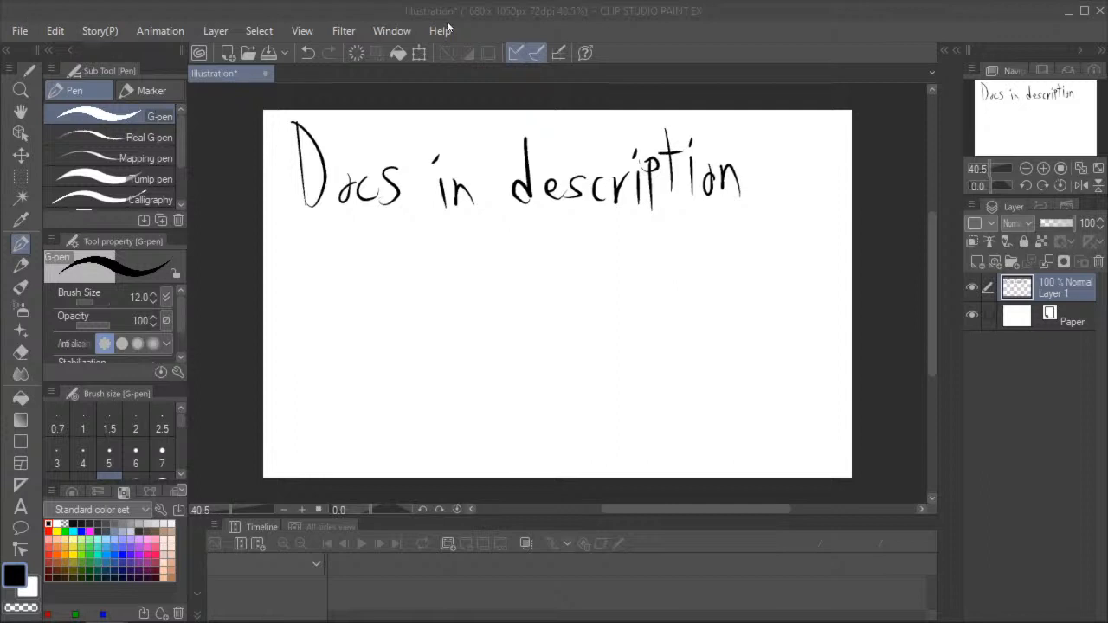
{"action": "left_click", "coordinate": [384, 67]}
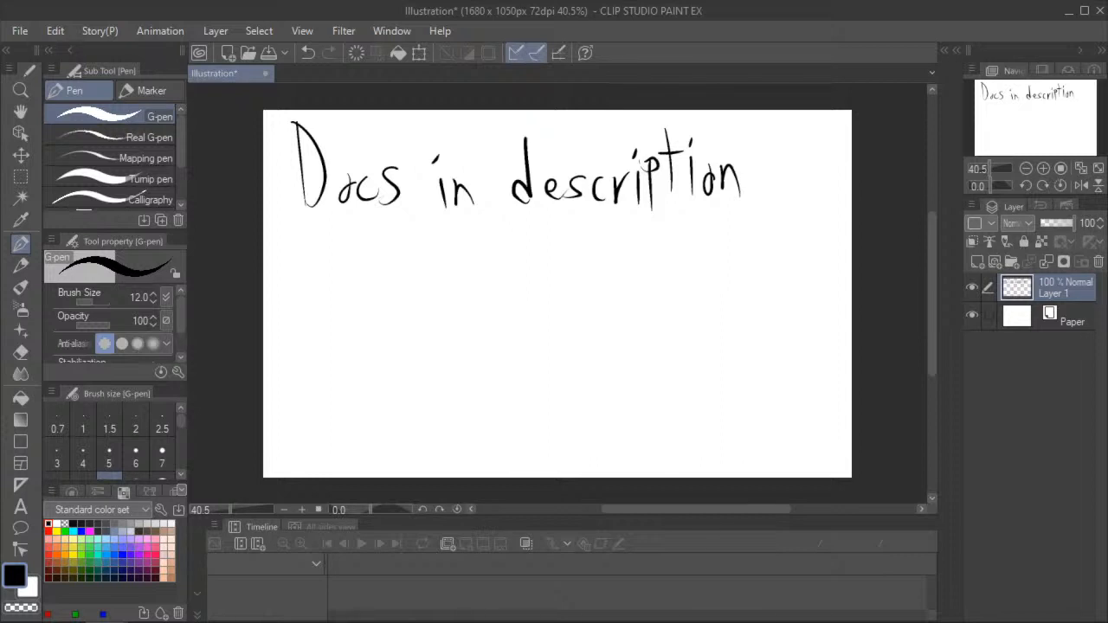
{"action": "left_click_drag", "start_coordinate": [2, 81], "coordinate": [734, 108]}
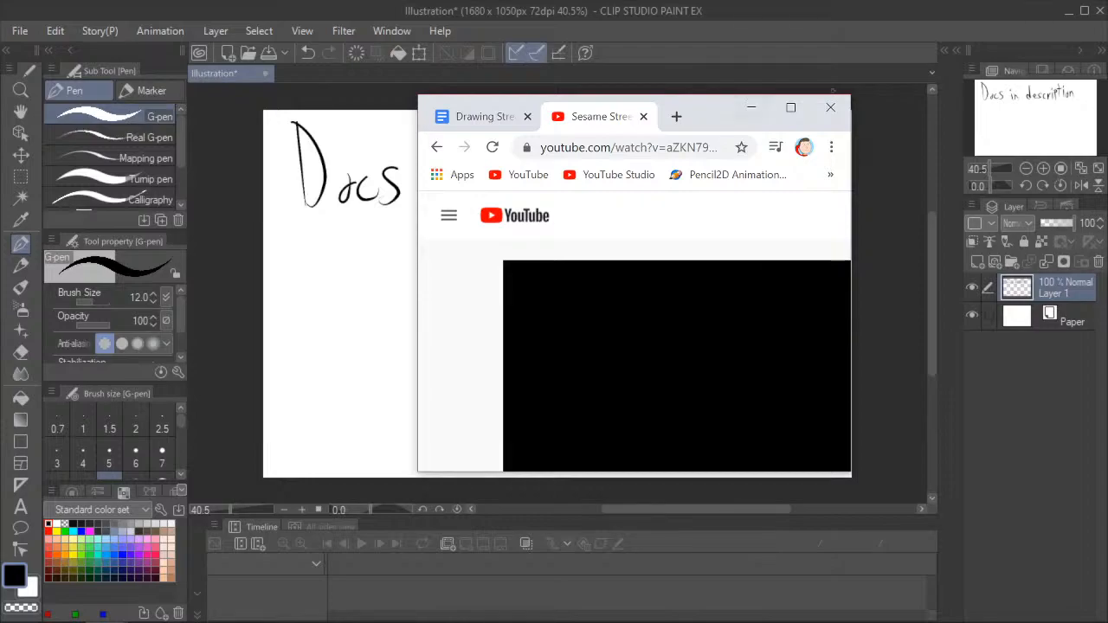
{"action": "left_click", "coordinate": [802, 109]}
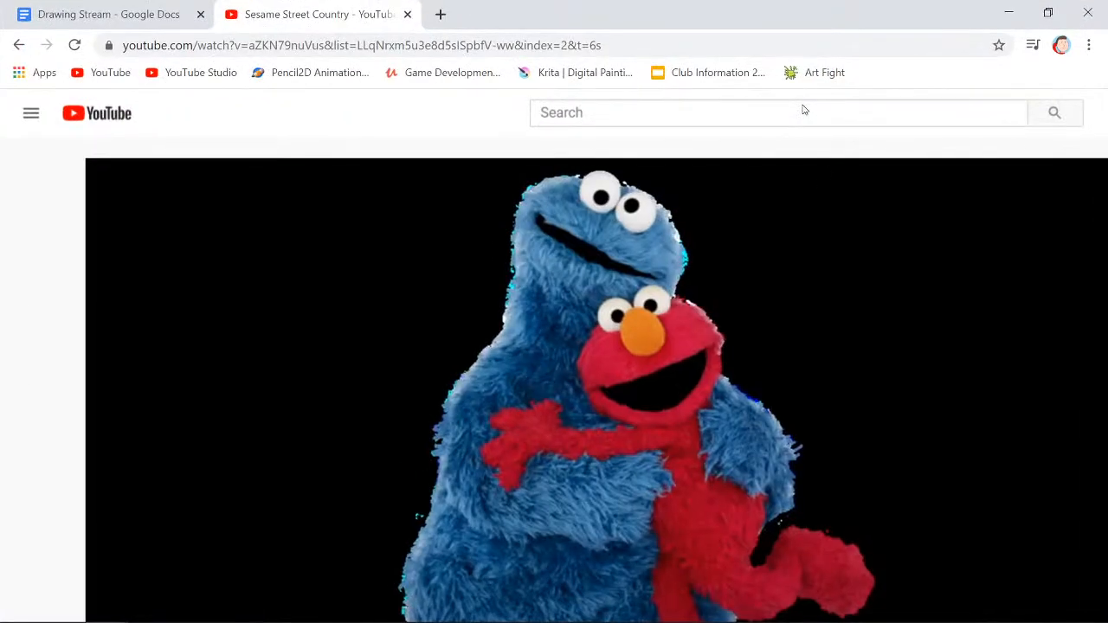
{"action": "left_click", "coordinate": [1047, 12]}
{"action": "left_click_drag", "start_coordinate": [728, 121], "coordinate": [433, 96]}
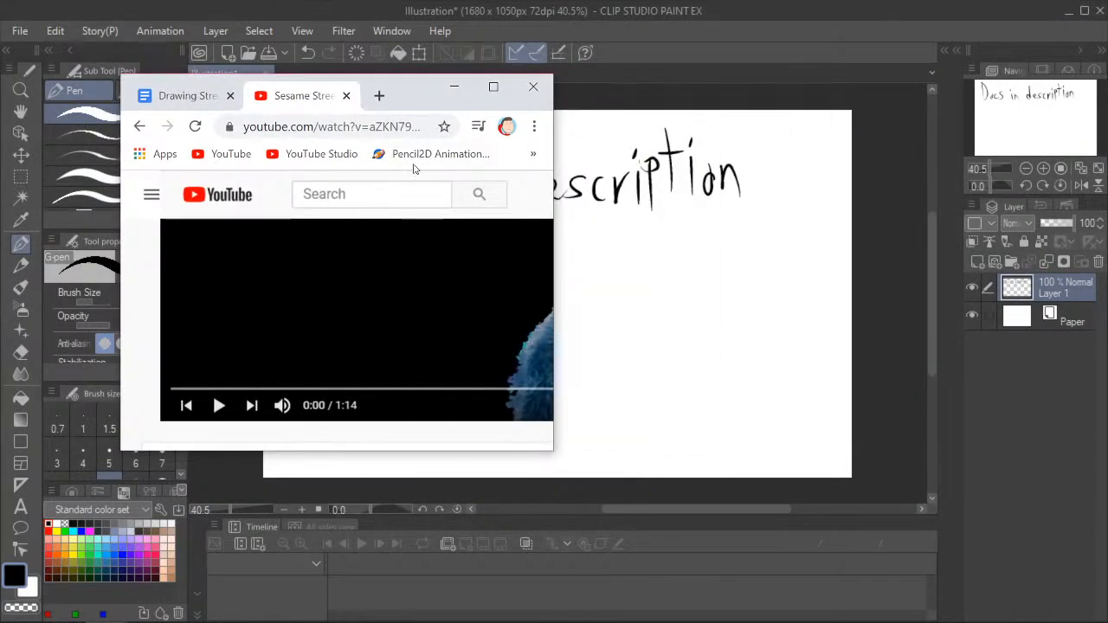
{"action": "left_click", "coordinate": [454, 85]}
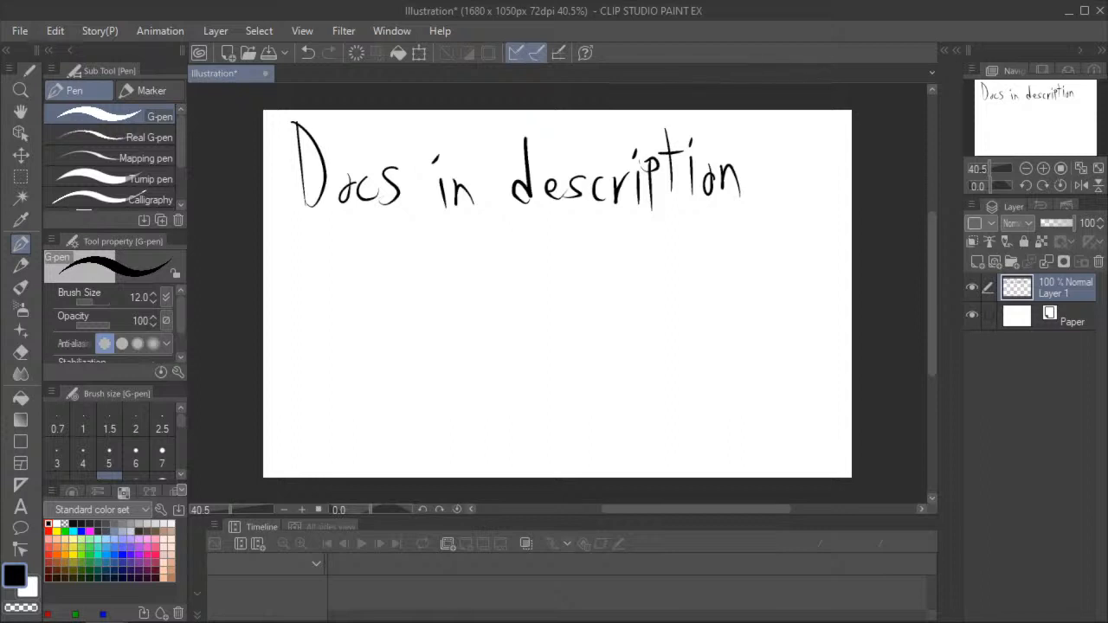
- Switch to the Chrome window with the Sesame Street Country video, maximize it and show the video in full screen
{"action": "left_click_drag", "start_coordinate": [0, 78], "coordinate": [474, 21]}
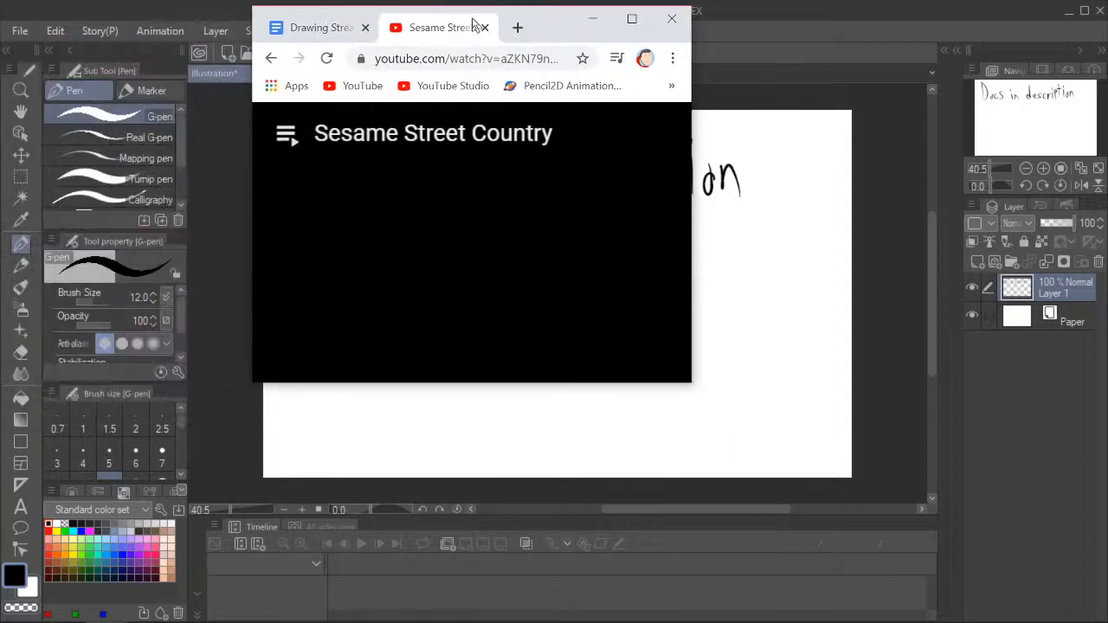
{"action": "left_click", "coordinate": [642, 22]}
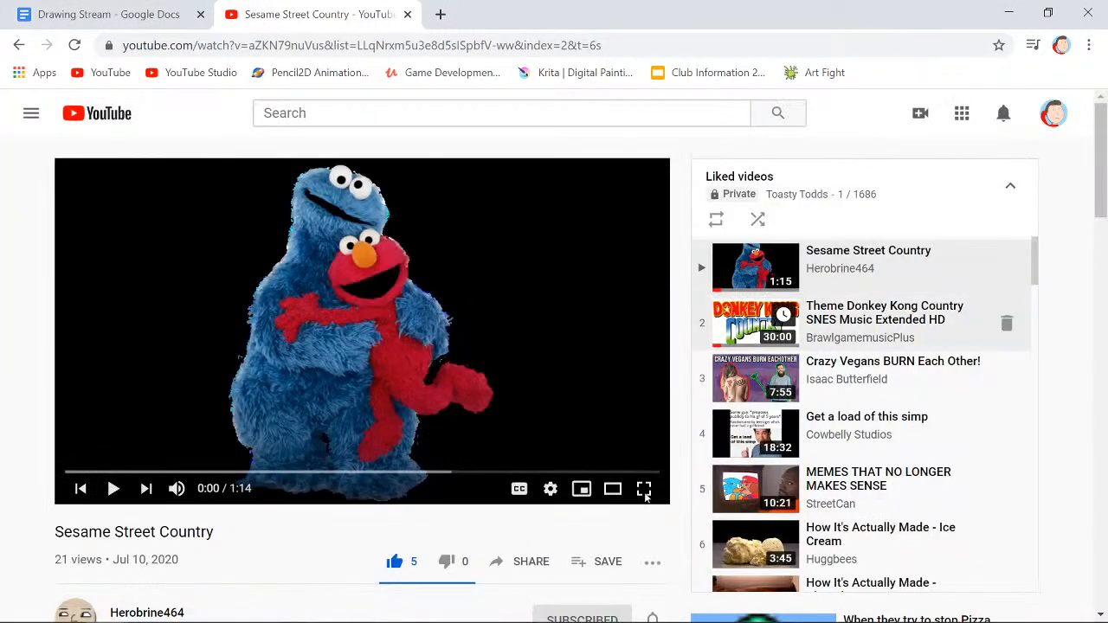
{"action": "left_click", "coordinate": [644, 489]}
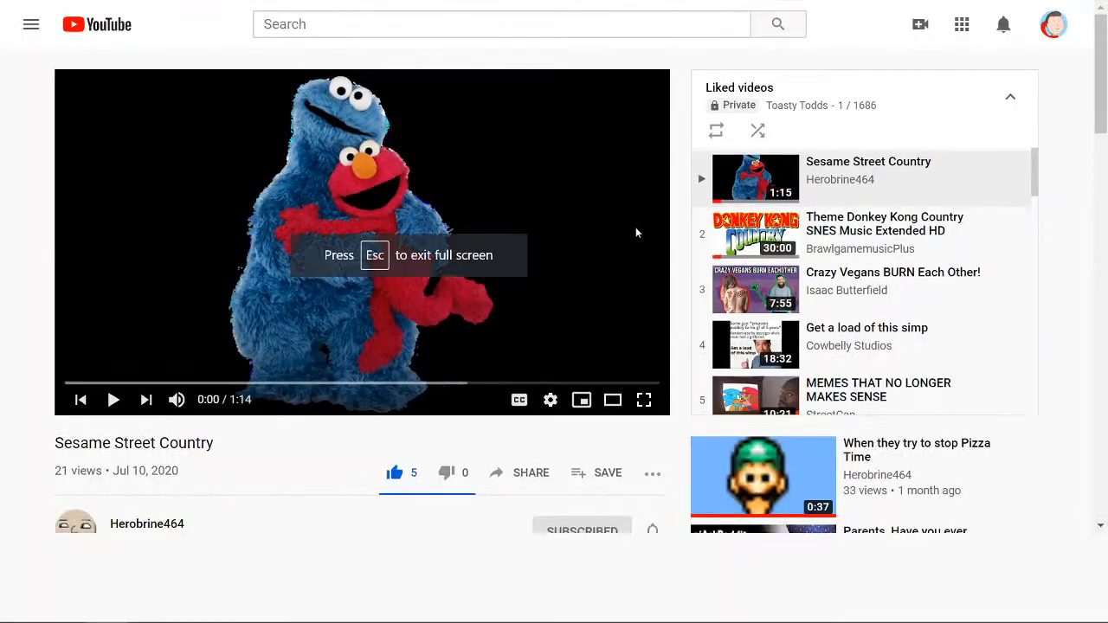
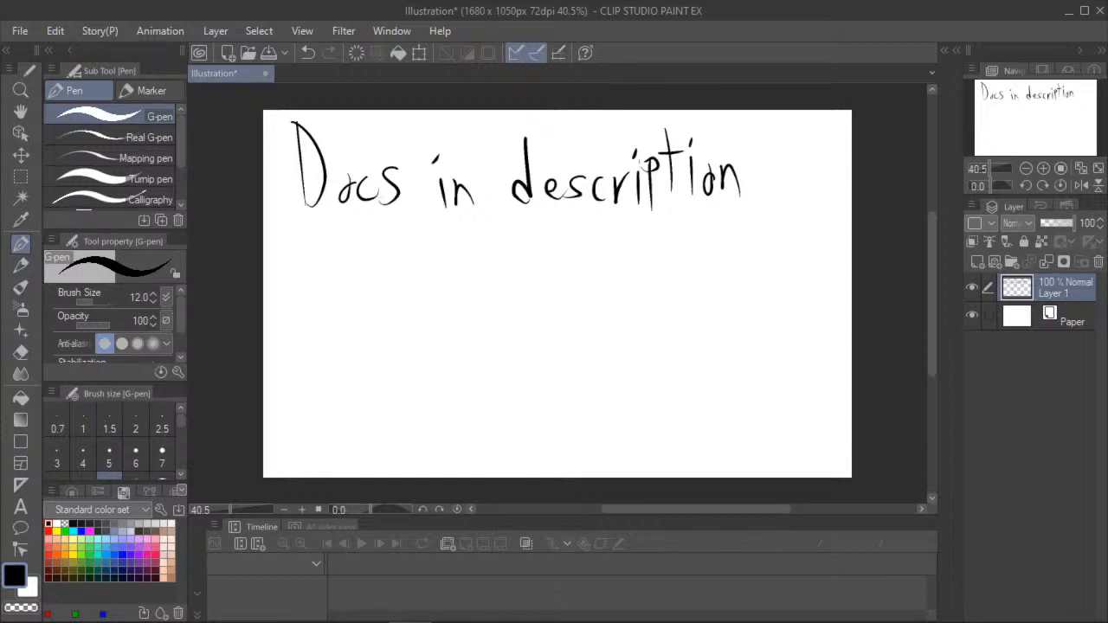
- Switch to the Chrome window, show the Art Fight attack image of the blue furry character, and return to the drawing
{"action": "key", "text": "alt+Tab"}
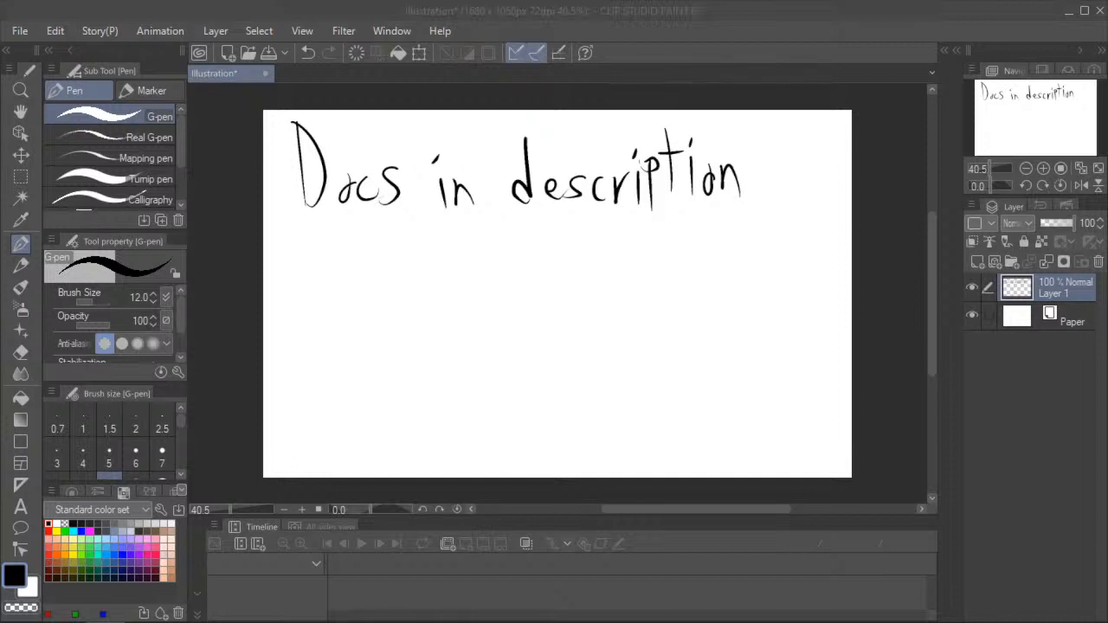
{"action": "key", "text": "alt+Tab"}
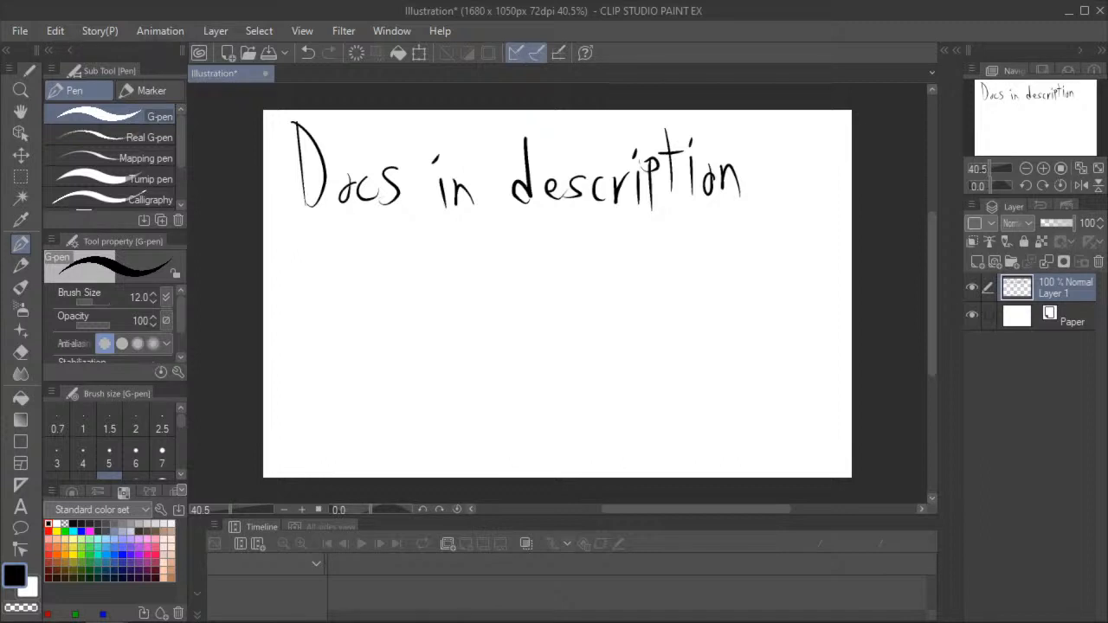
{"action": "left_click_drag", "start_coordinate": [0, 164], "coordinate": [549, 39]}
{"action": "left_click", "coordinate": [589, 37]}
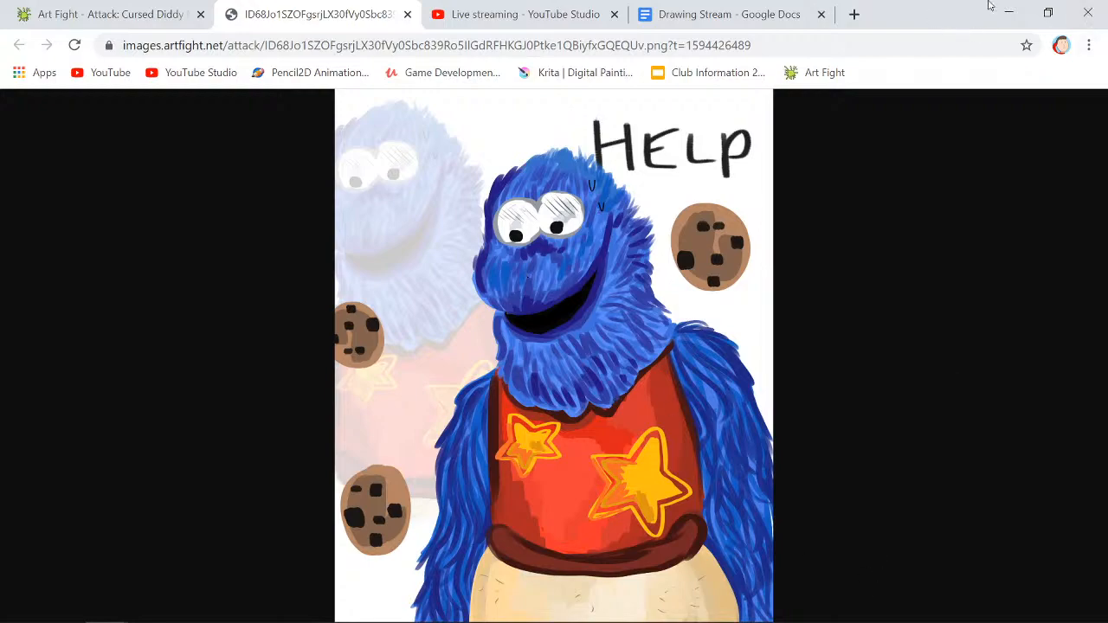
{"action": "left_click", "coordinate": [1049, 24]}
{"action": "left_click_drag", "start_coordinate": [524, 56], "coordinate": [303, 56]}
{"action": "left_click", "coordinate": [322, 36]}
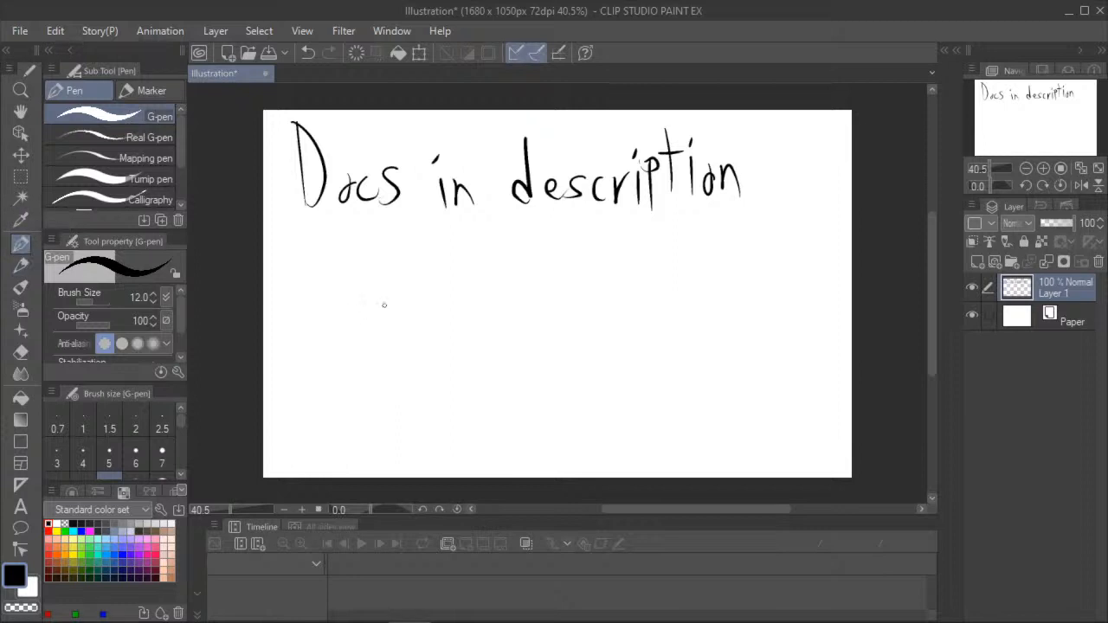
- Import the Sesame Street Country image onto its own layer above Layer 1
{"action": "key", "text": "ctrl+plus"}
{"action": "key", "text": "ctrl+minus"}
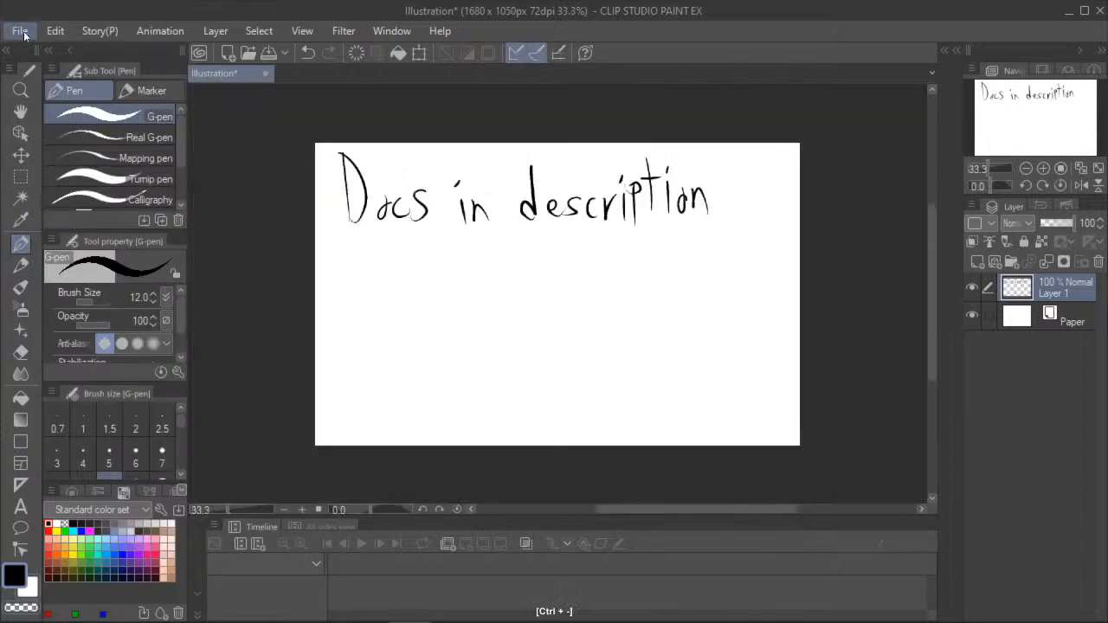
{"action": "left_click", "coordinate": [19, 31]}
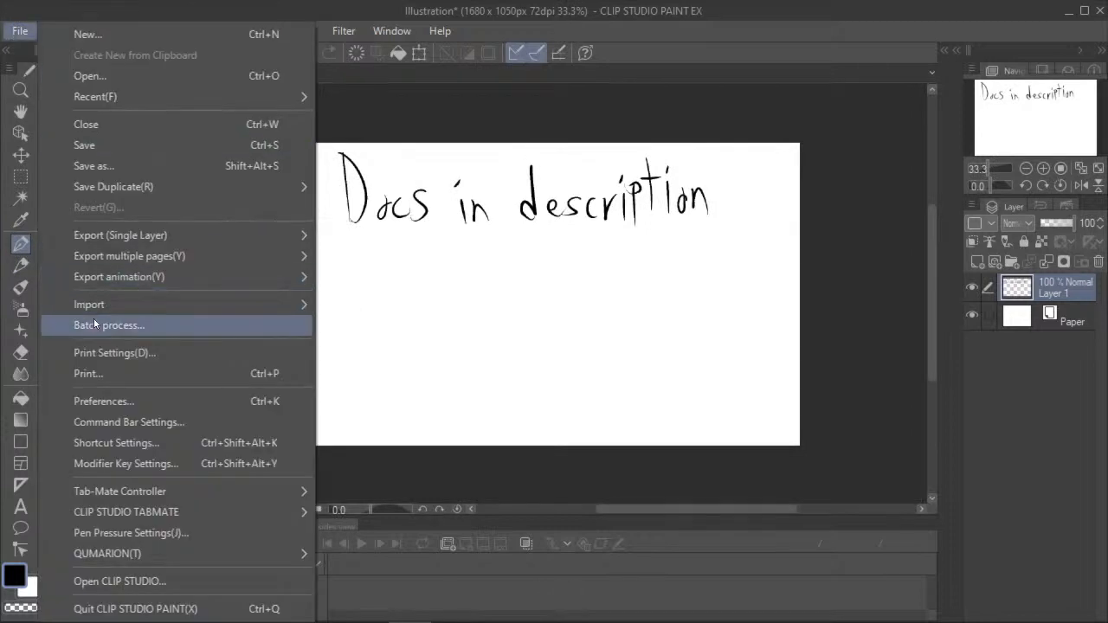
{"action": "mouse_move", "coordinate": [216, 307]}
{"action": "left_click", "coordinate": [347, 306]}
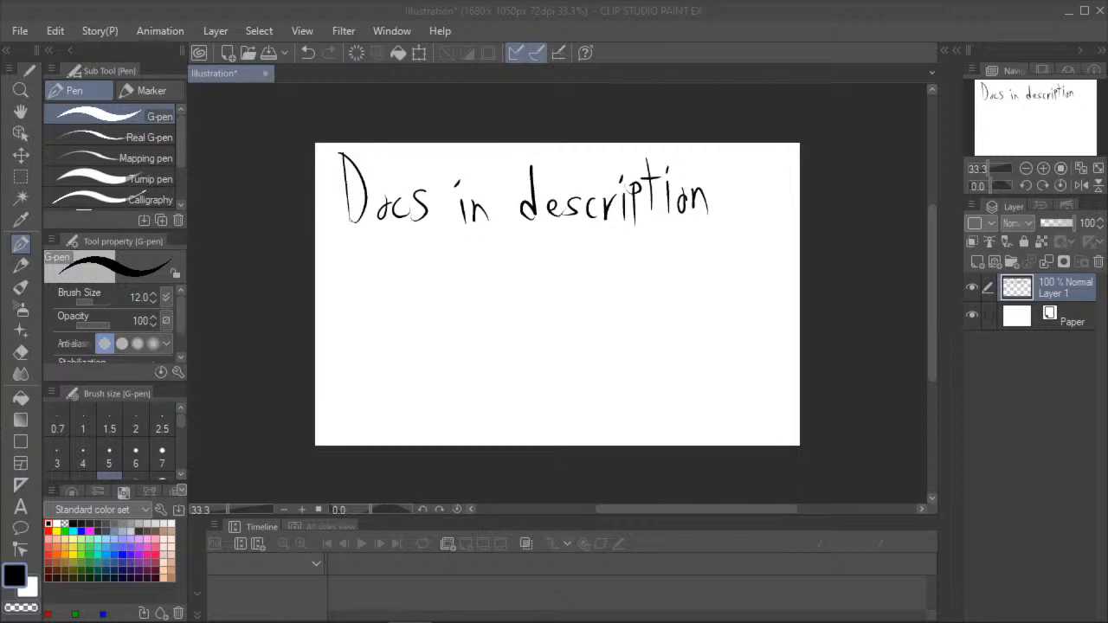
{"action": "left_click_drag", "start_coordinate": [494, 244], "coordinate": [491, 242]}
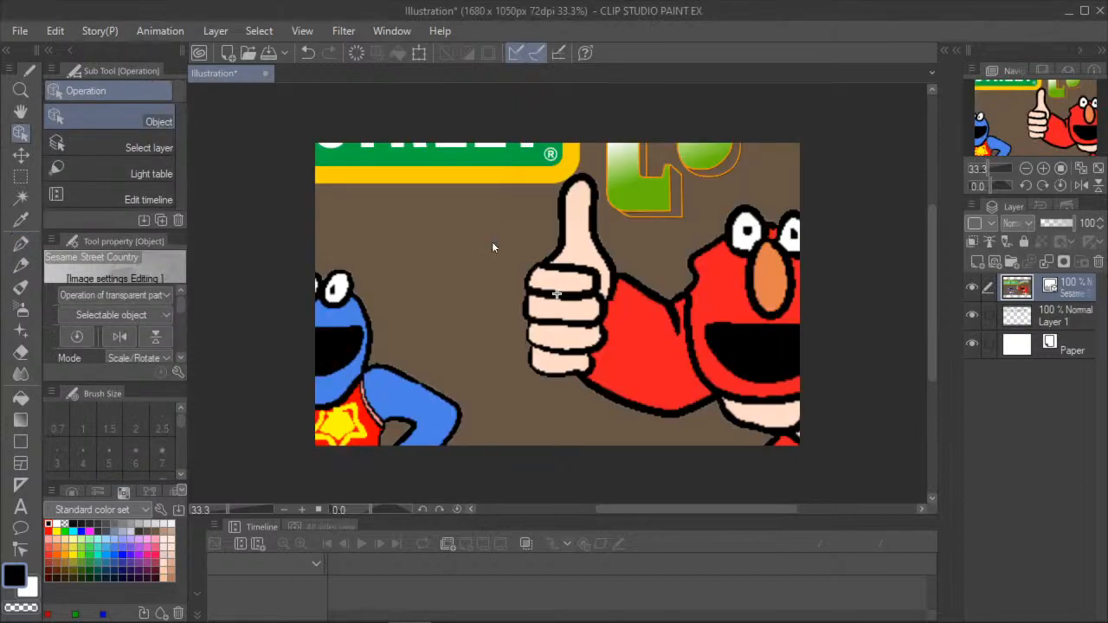
- Scale down the Sesame Street Country image and place it beneath the handwritten note, against the canvas's lower-left corner
{"action": "scroll", "coordinate": [491, 241], "scroll_direction": "down", "scroll_amount": 6}
{"action": "scroll", "coordinate": [417, 227], "scroll_direction": "down", "scroll_amount": 2}
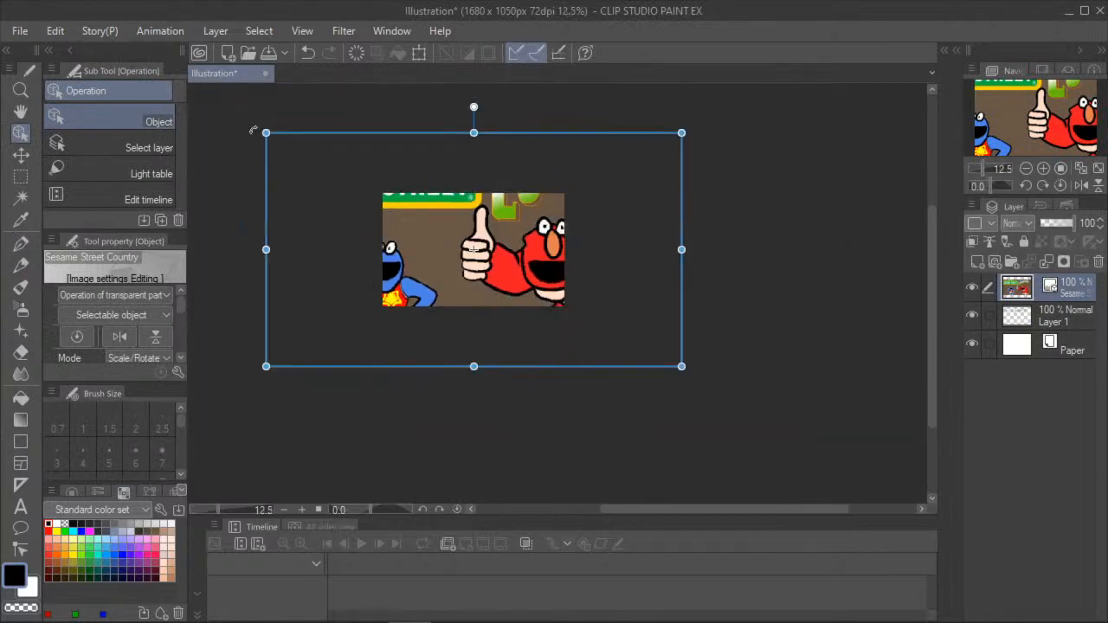
{"action": "left_click_drag", "start_coordinate": [266, 133], "coordinate": [559, 297]}
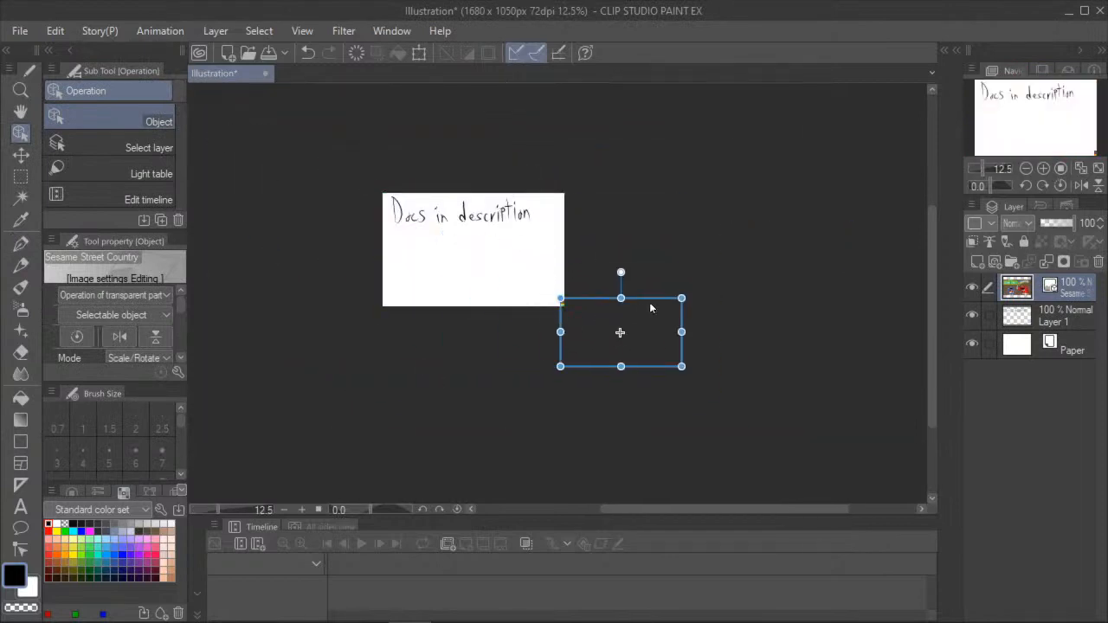
{"action": "left_click_drag", "start_coordinate": [656, 299], "coordinate": [534, 225]}
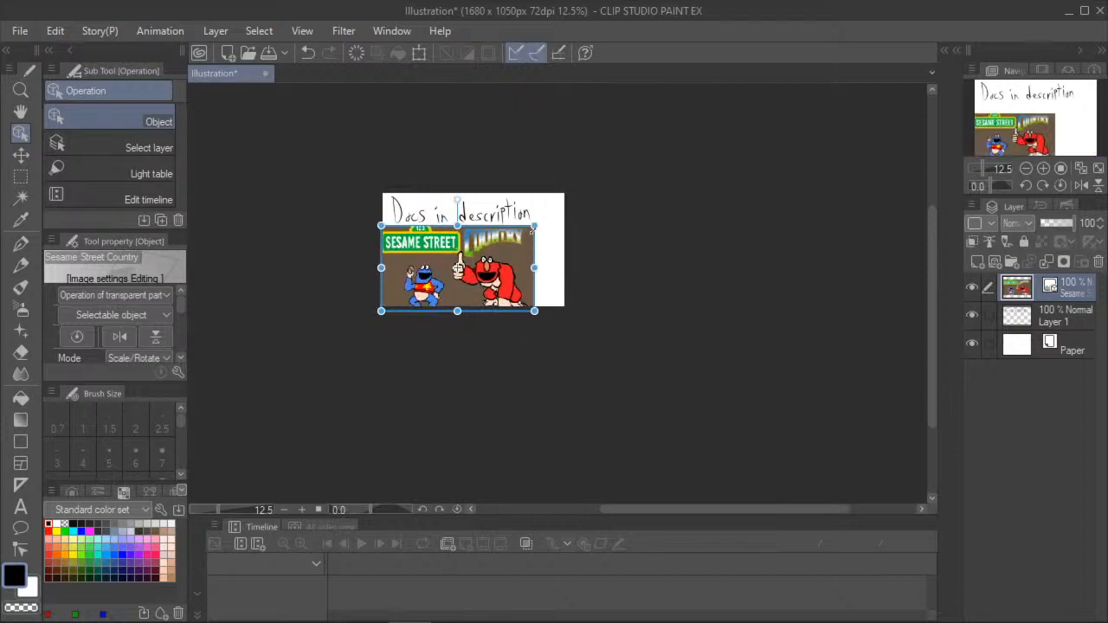
{"action": "scroll", "coordinate": [592, 221], "scroll_direction": "up", "scroll_amount": 3}
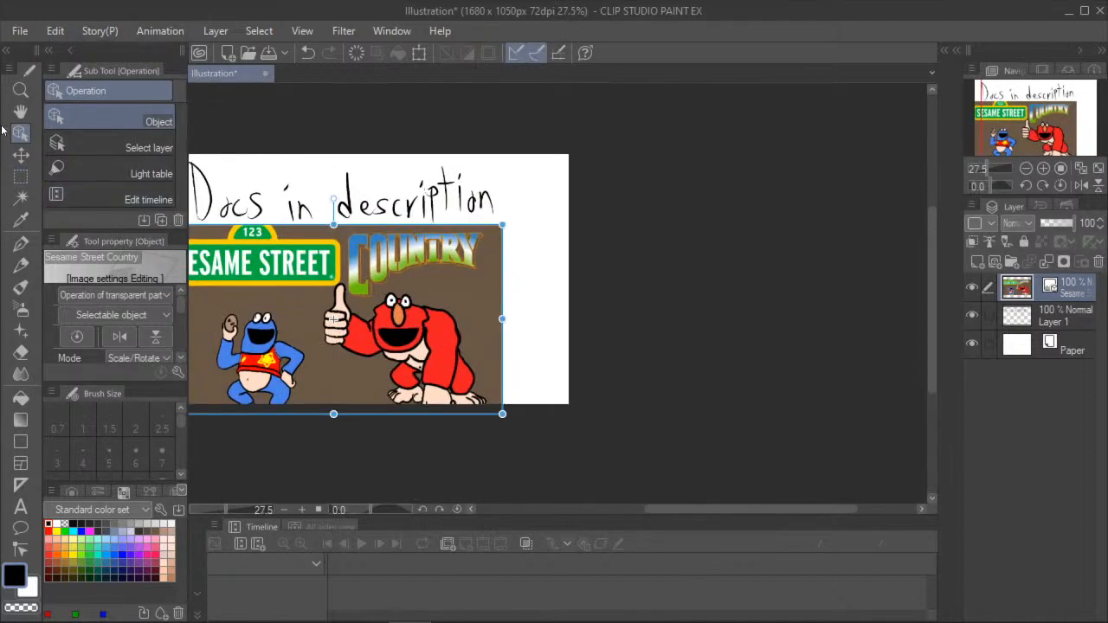
{"action": "left_click", "coordinate": [21, 110]}
{"action": "left_click_drag", "start_coordinate": [587, 214], "coordinate": [700, 209]}
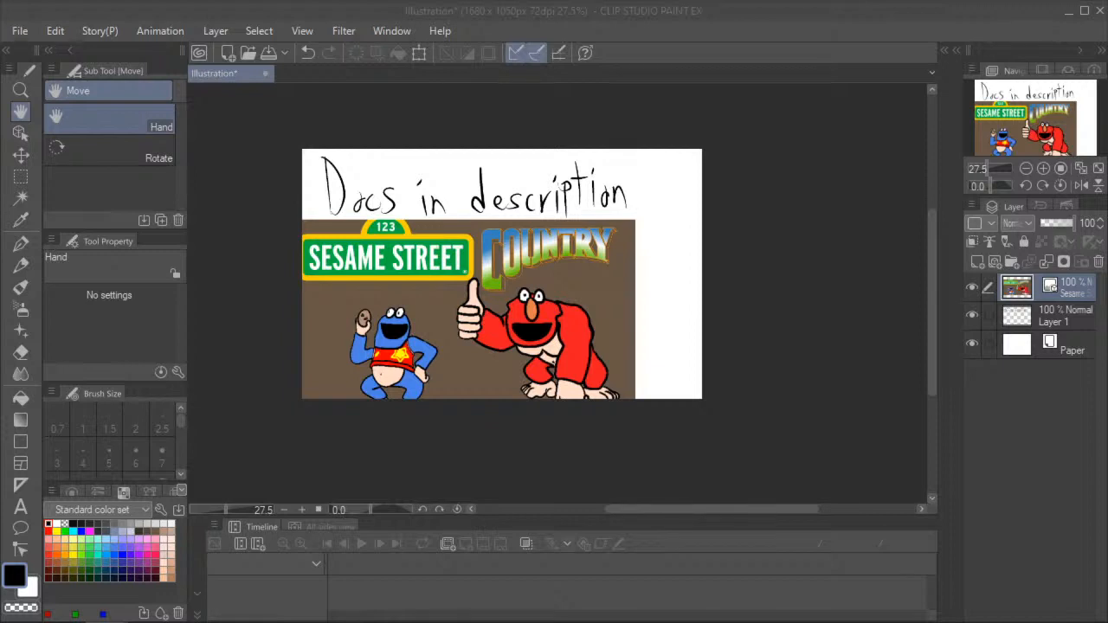
- Create a new blank illustration of 3840 x 2160 px at 72 dpi
{"action": "left_click", "coordinate": [19, 30]}
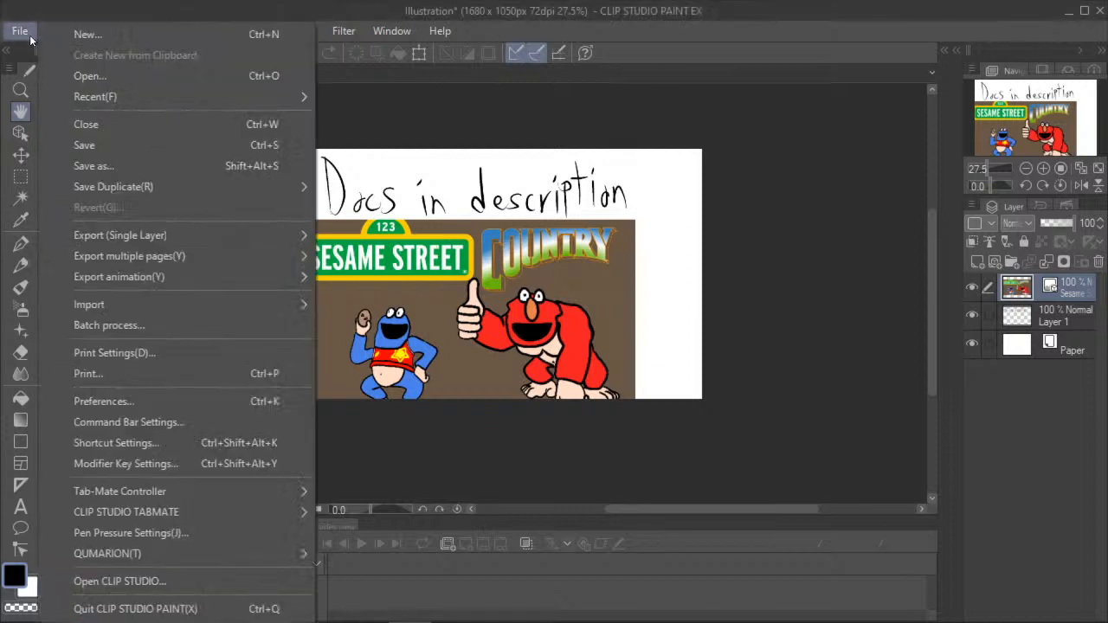
{"action": "left_click", "coordinate": [98, 38]}
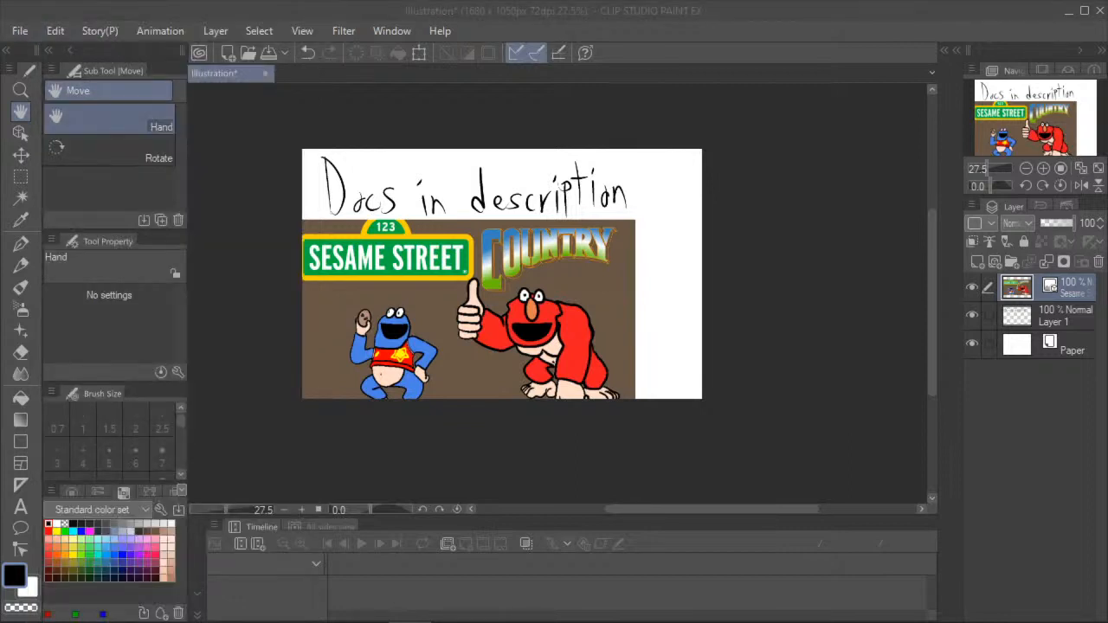
{"action": "key", "text": "Return"}
{"action": "scroll", "coordinate": [504, 302], "scroll_direction": "down", "scroll_amount": 3}
{"action": "scroll", "coordinate": [394, 257], "scroll_direction": "up", "scroll_amount": 2}
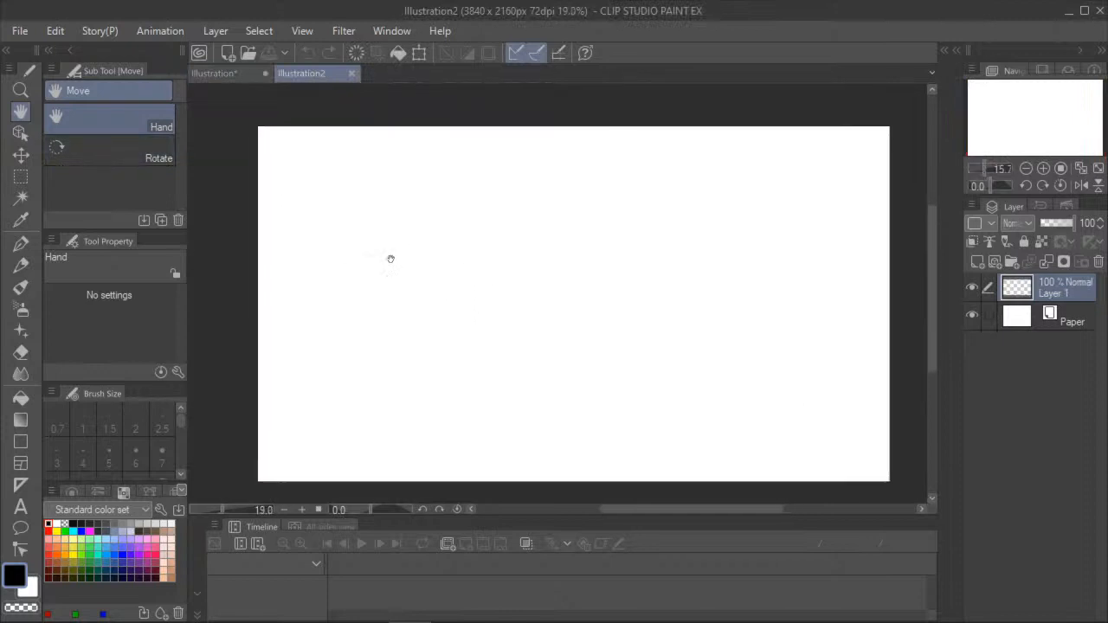
{"action": "left_click_drag", "start_coordinate": [564, 293], "coordinate": [511, 284]}
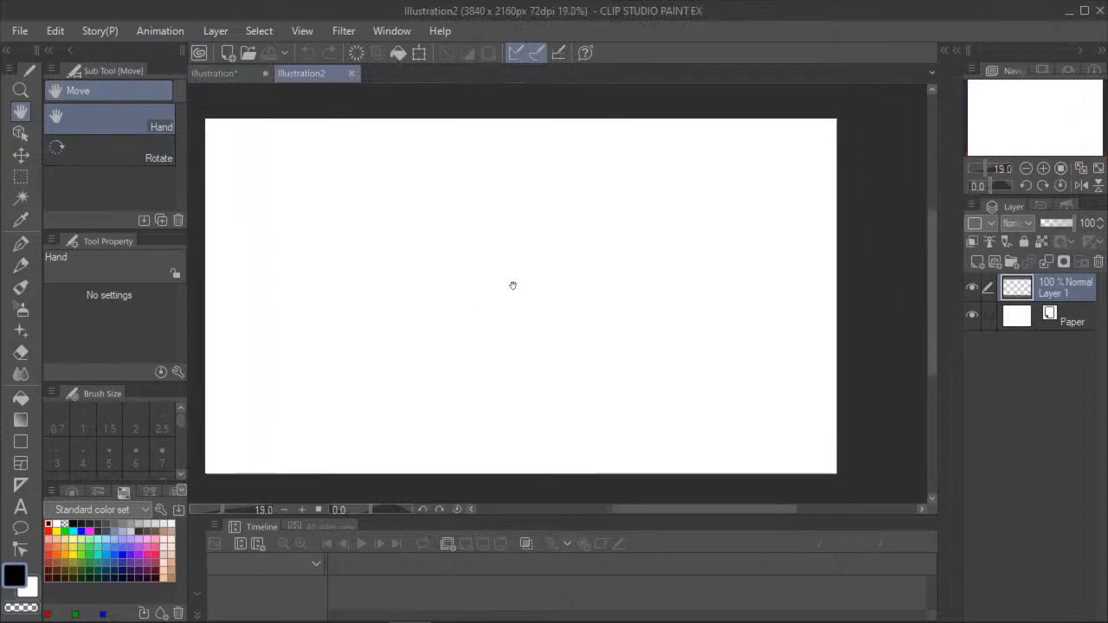
- Choose the G-pen for the new canvas and set its brush size to 30
{"action": "left_click", "coordinate": [19, 246]}
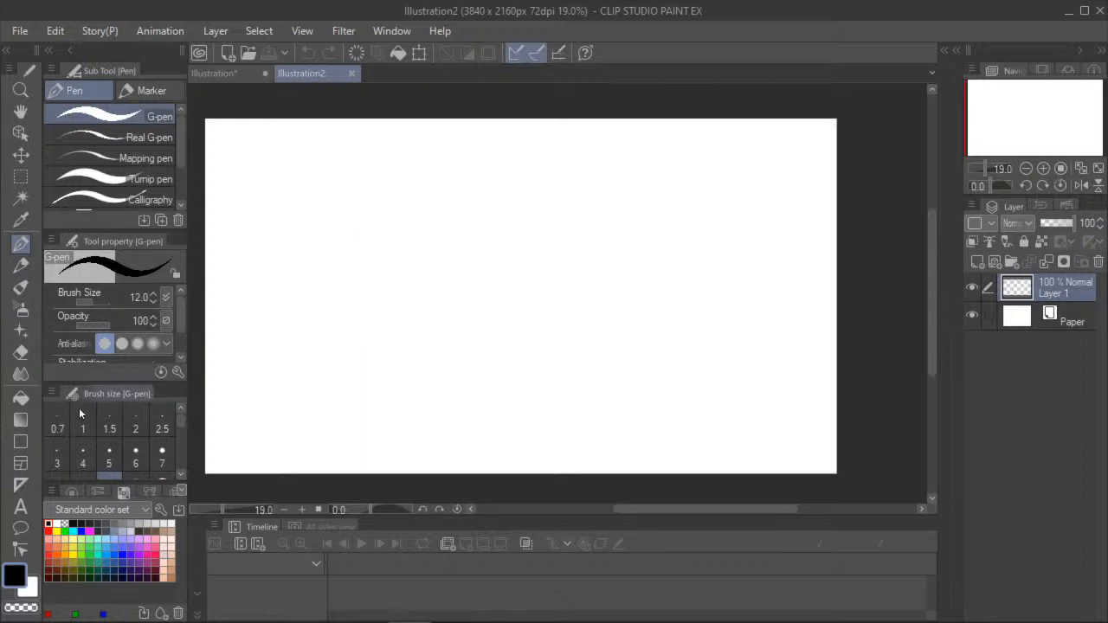
{"action": "scroll", "coordinate": [128, 445], "scroll_direction": "down", "scroll_amount": 3}
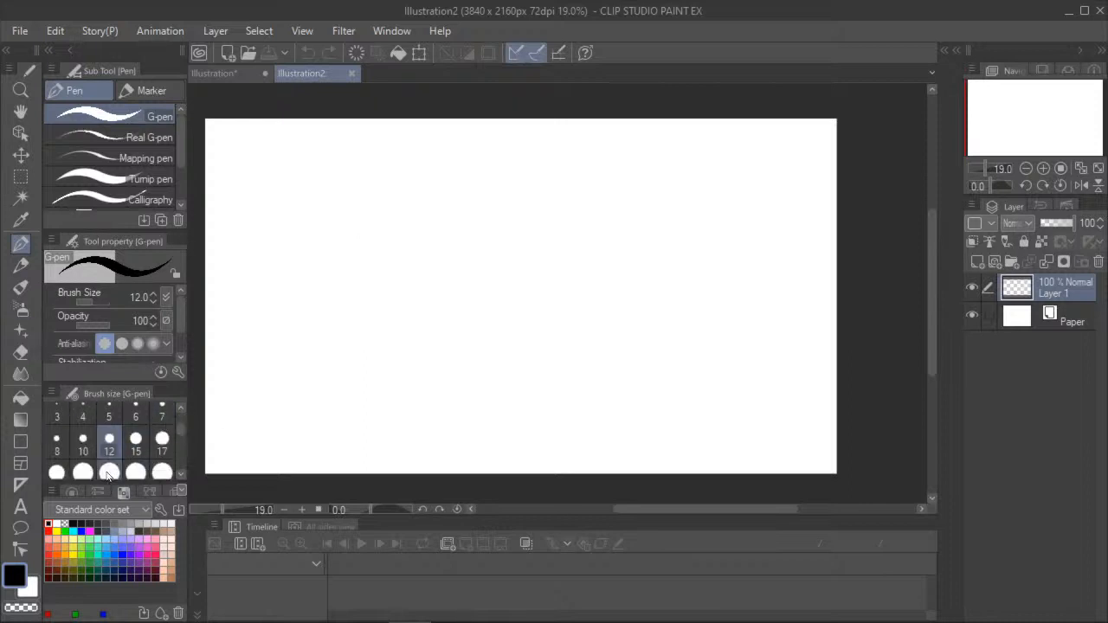
{"action": "left_click", "coordinate": [109, 472]}
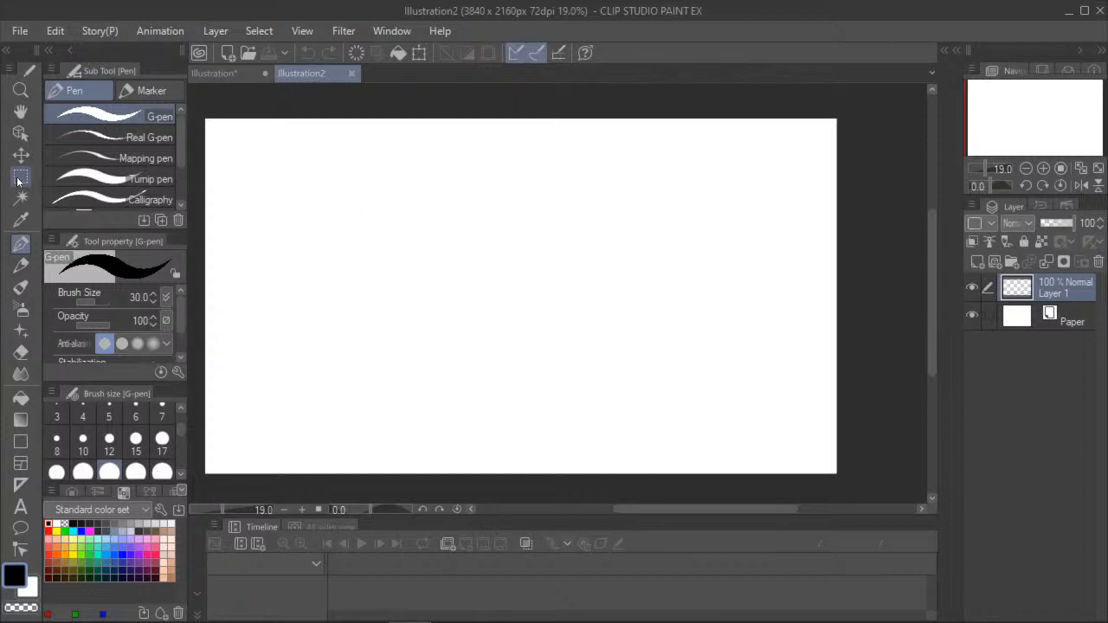
- Try the Fill-in mono pen marker with a black diagonal stroke, set its brush size to 10, and undo the stroke
{"action": "left_click", "coordinate": [147, 90]}
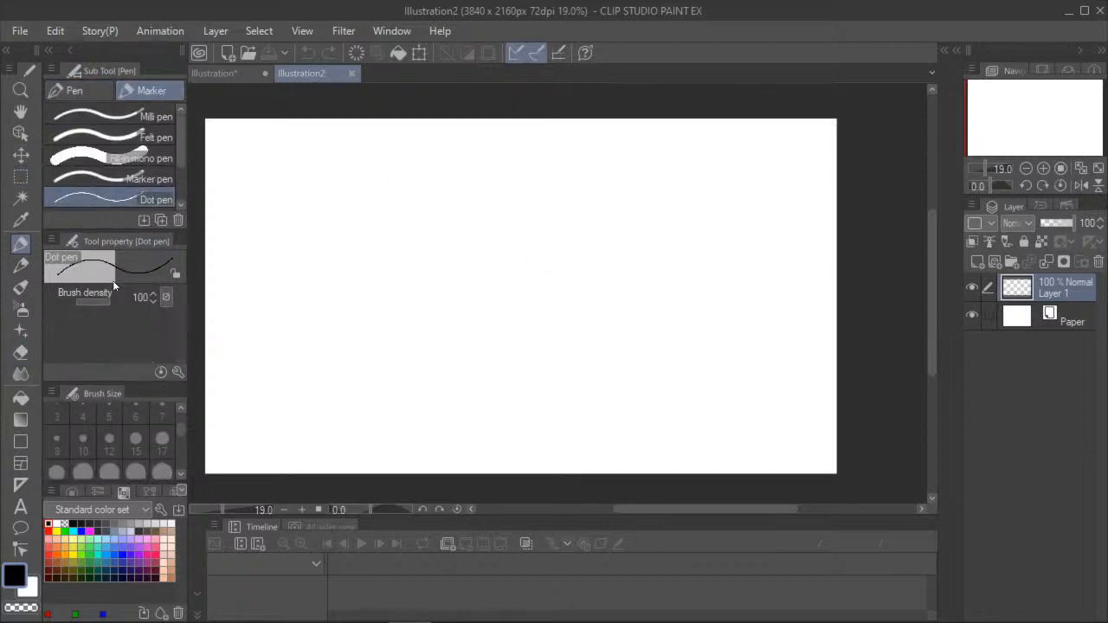
{"action": "left_click", "coordinate": [83, 161]}
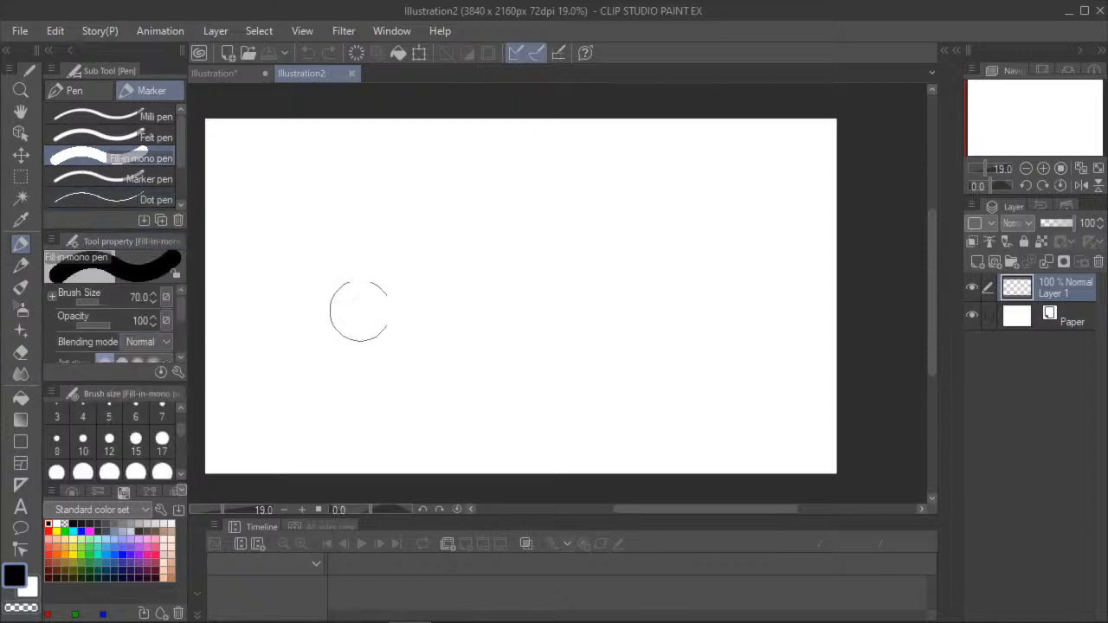
{"action": "left_click_drag", "start_coordinate": [536, 258], "coordinate": [391, 334]}
{"action": "key", "text": "ctrl+z"}
{"action": "left_click", "coordinate": [83, 439]}
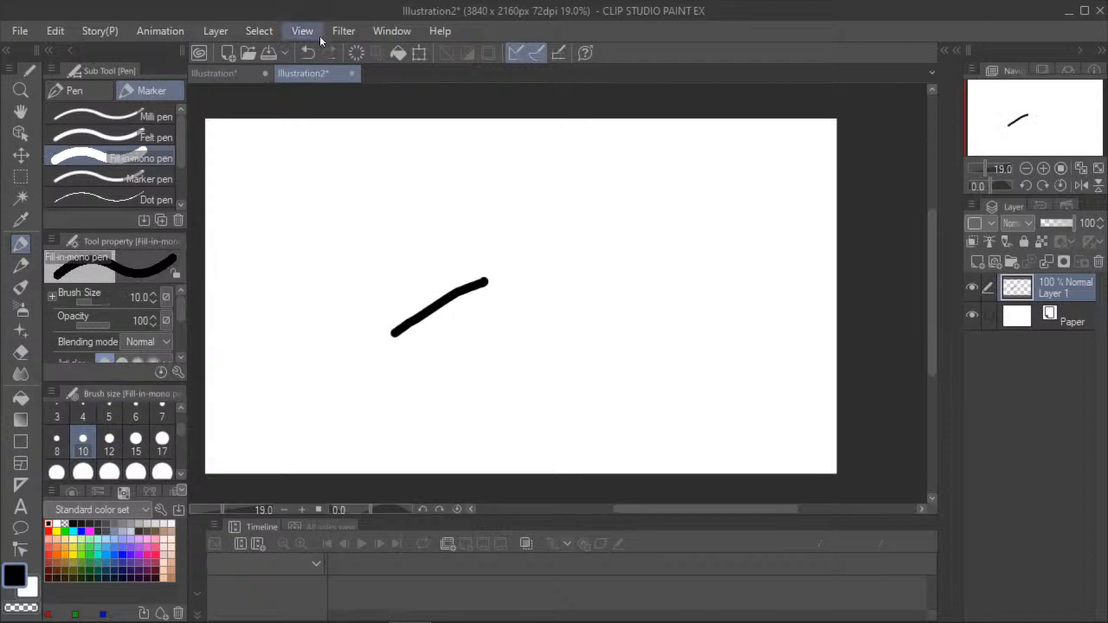
{"action": "left_click", "coordinate": [308, 53]}
{"action": "left_click_drag", "start_coordinate": [179, 309], "coordinate": [180, 329]}
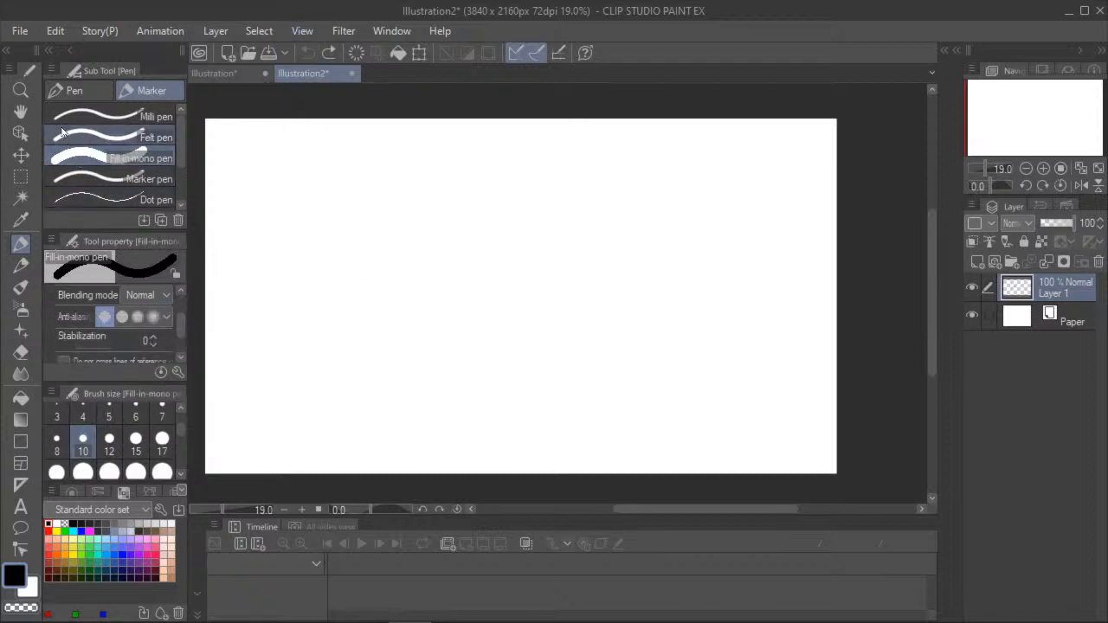
- Try the Brush tool with a black stroke across the middle of the canvas and undo it
{"action": "left_click", "coordinate": [63, 84]}
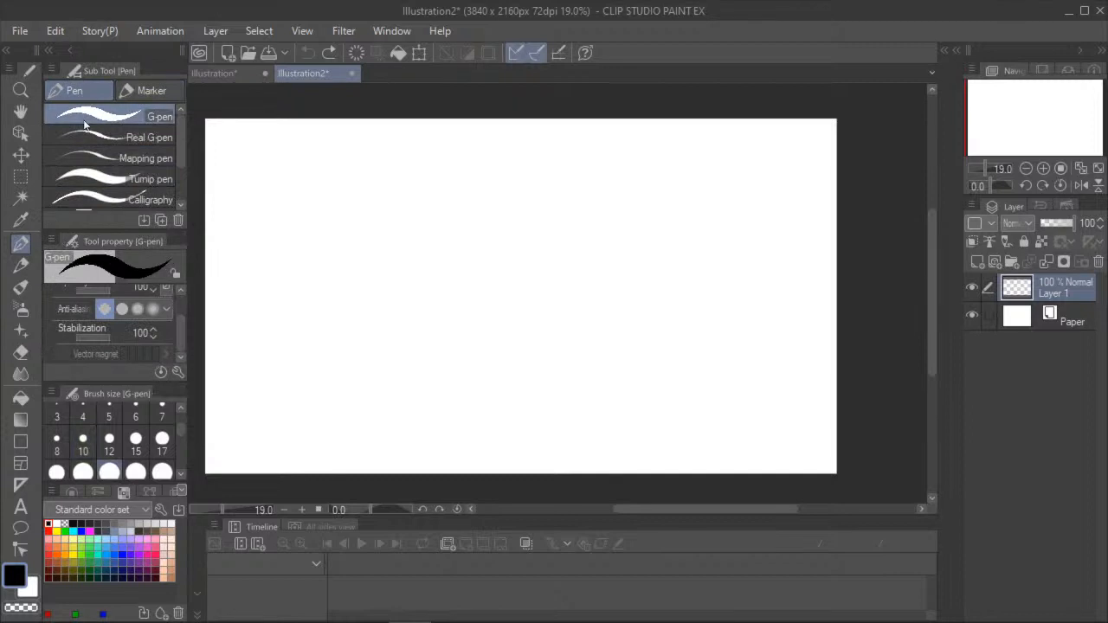
{"action": "left_click", "coordinate": [21, 282]}
{"action": "left_click_drag", "start_coordinate": [678, 303], "coordinate": [388, 337]}
{"action": "left_click", "coordinate": [307, 52]}
- Try the Shadow airbrush with overlapping curved strokes in the canvas's lower-left area and undo them
{"action": "left_click", "coordinate": [21, 309]}
{"action": "left_click", "coordinate": [321, 124]}
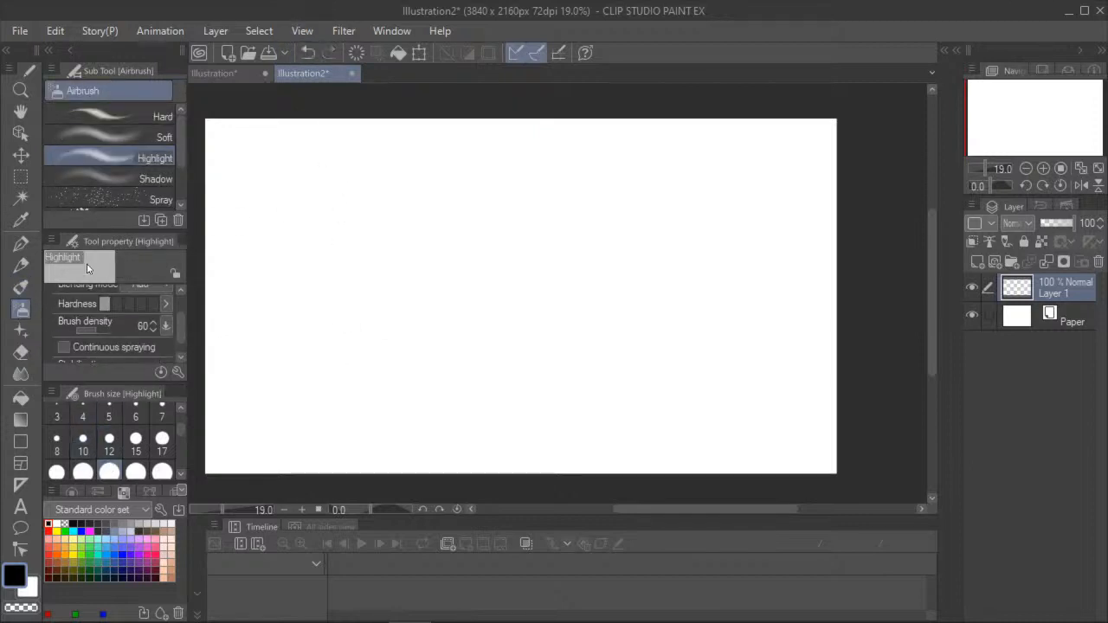
{"action": "left_click", "coordinate": [97, 173]}
{"action": "left_click_drag", "start_coordinate": [309, 292], "coordinate": [358, 468]}
{"action": "left_click_drag", "start_coordinate": [275, 251], "coordinate": [346, 459]}
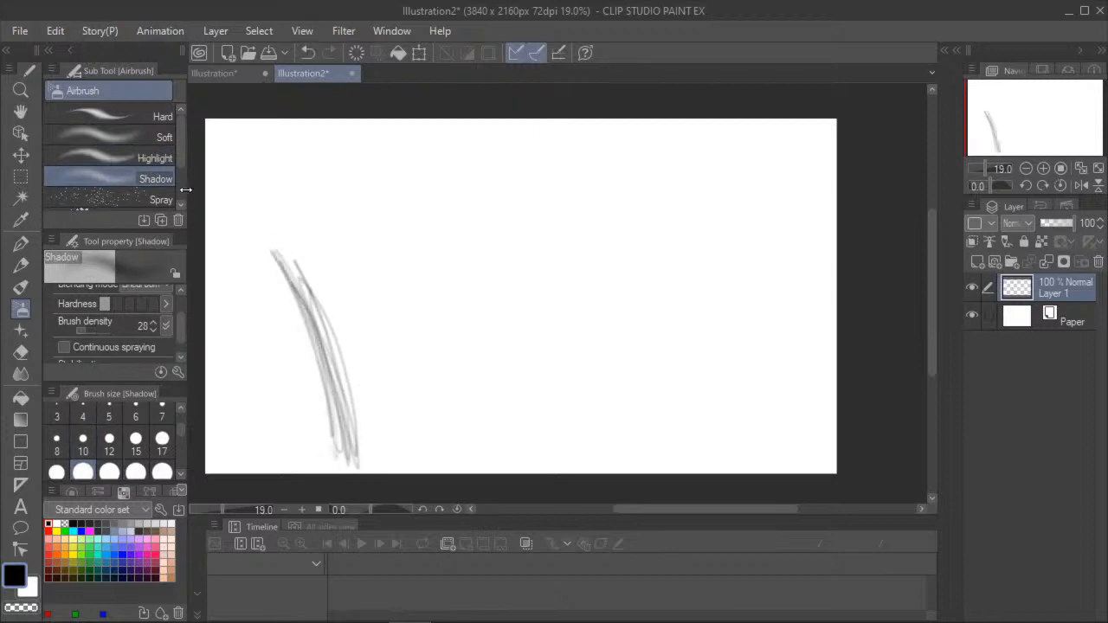
{"action": "left_click", "coordinate": [307, 53]}
- Draw a black G-pen test line near the canvas's lower edge and a red one right beside it
{"action": "left_click", "coordinate": [21, 243]}
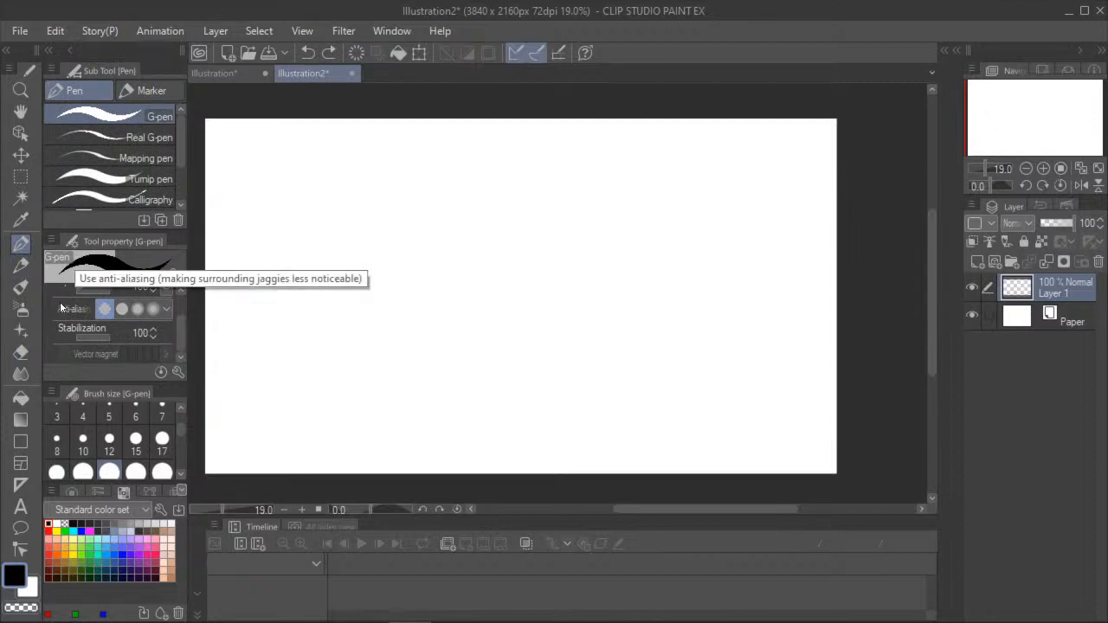
{"action": "left_click", "coordinate": [20, 374]}
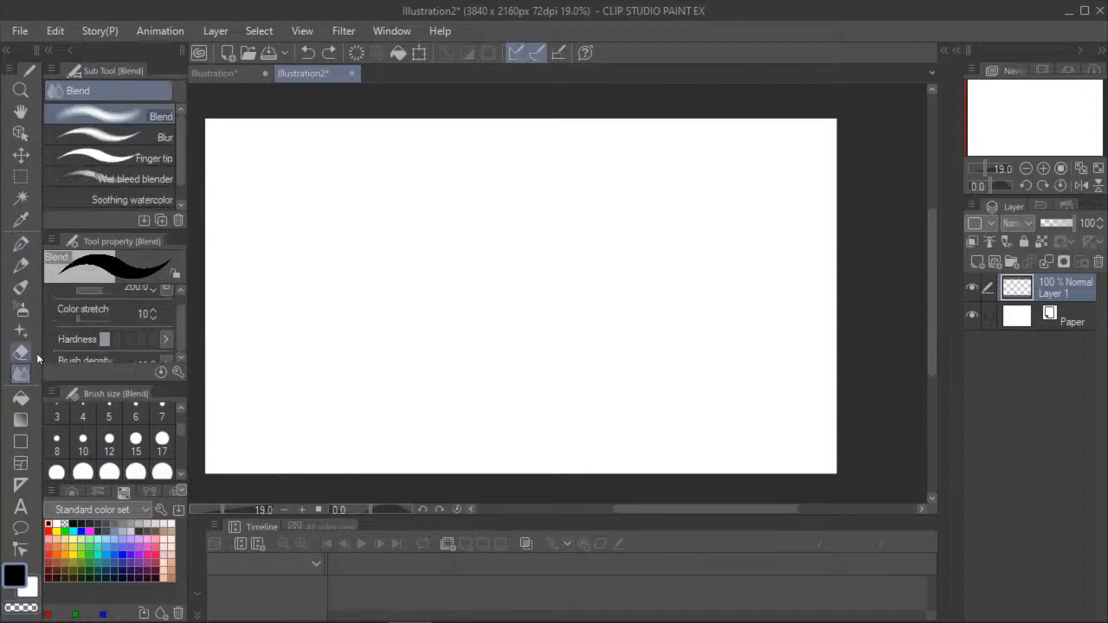
{"action": "left_click", "coordinate": [19, 245]}
{"action": "left_click_drag", "start_coordinate": [385, 362], "coordinate": [397, 471]}
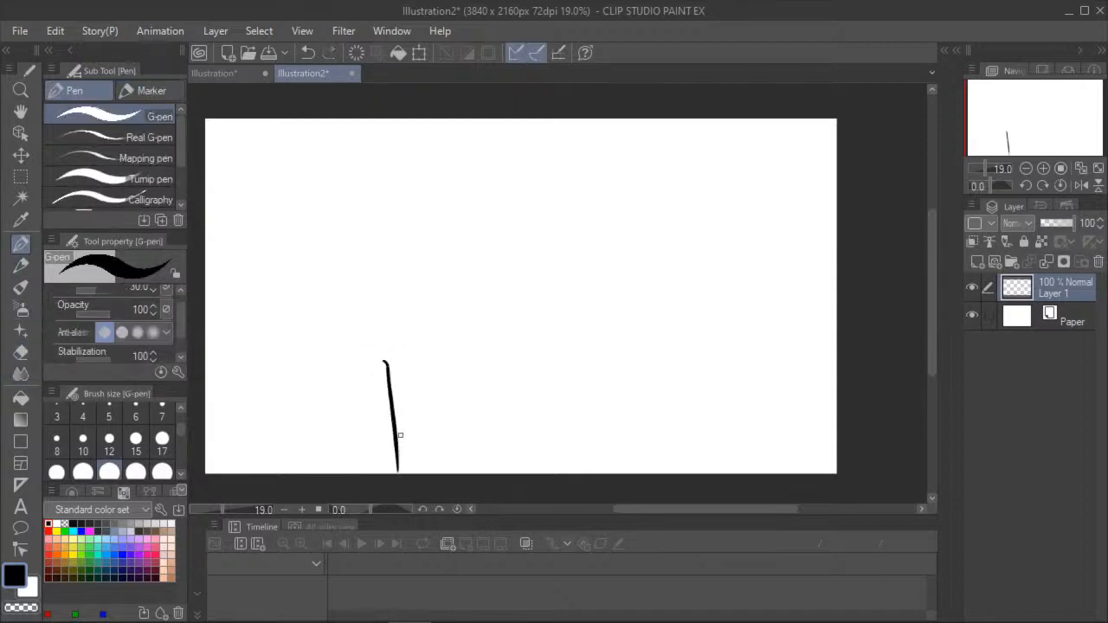
{"action": "left_click", "coordinate": [48, 613]}
{"action": "left_click_drag", "start_coordinate": [391, 361], "coordinate": [407, 473]}
- Try smearing the black and red lines with the Blend tool, and undo the blending and both lines
{"action": "left_click", "coordinate": [20, 374]}
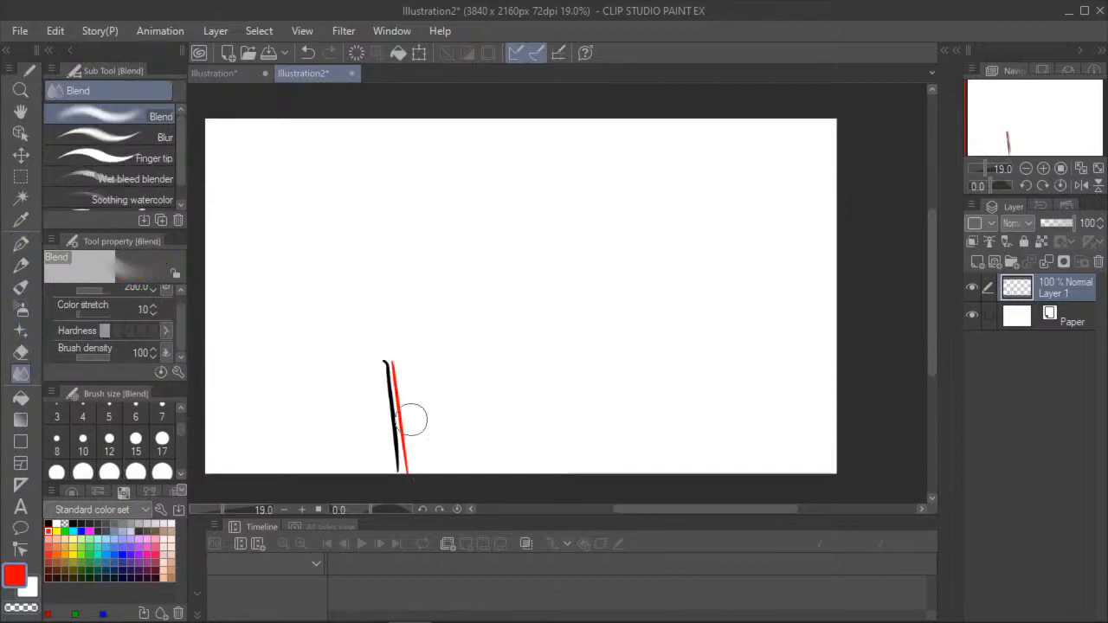
{"action": "left_click_drag", "start_coordinate": [349, 407], "coordinate": [373, 405]}
{"action": "left_click_drag", "start_coordinate": [381, 445], "coordinate": [410, 482]}
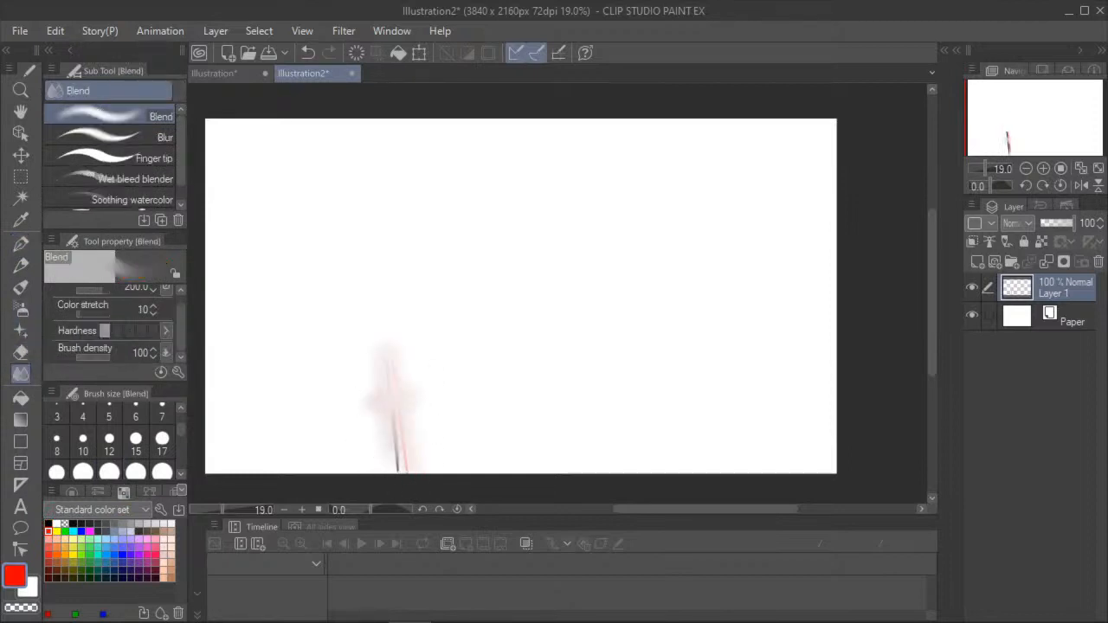
{"action": "left_click_drag", "start_coordinate": [389, 394], "coordinate": [403, 474]}
{"action": "left_click", "coordinate": [305, 53]}
{"action": "left_click", "coordinate": [306, 54]}
{"action": "left_click", "coordinate": [306, 54]}
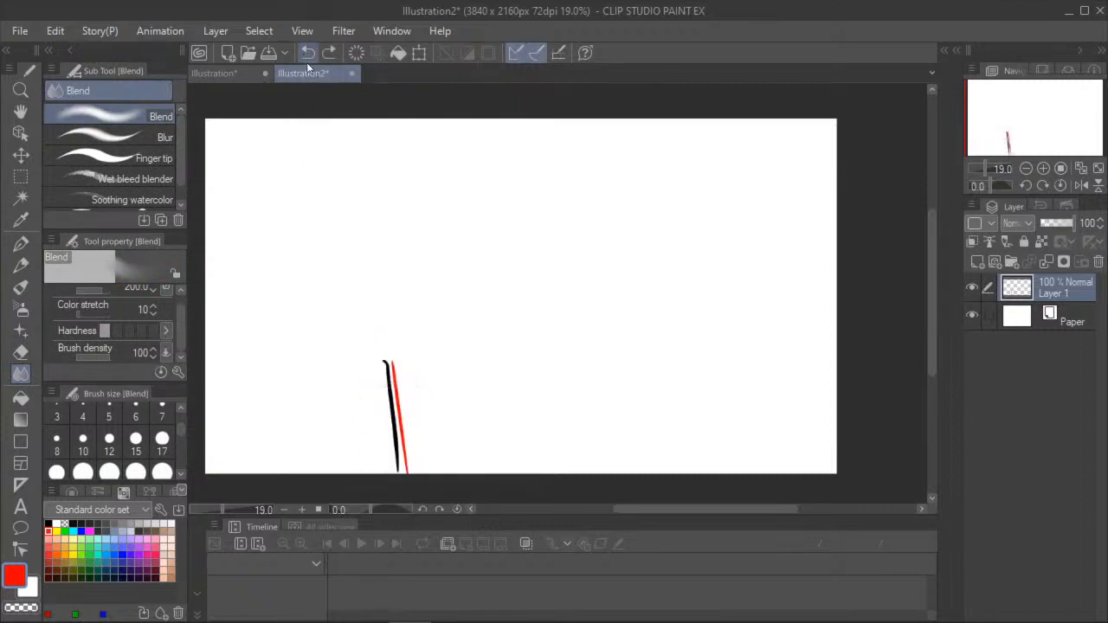
{"action": "mouse_move", "coordinate": [422, 359]}
{"action": "left_mouse_down"}
{"action": "mouse_move", "coordinate": [385, 366]}
{"action": "mouse_move", "coordinate": [419, 382]}
{"action": "left_mouse_up"}
{"action": "left_click", "coordinate": [305, 53]}
{"action": "left_click", "coordinate": [306, 54]}
{"action": "left_click", "coordinate": [305, 54]}
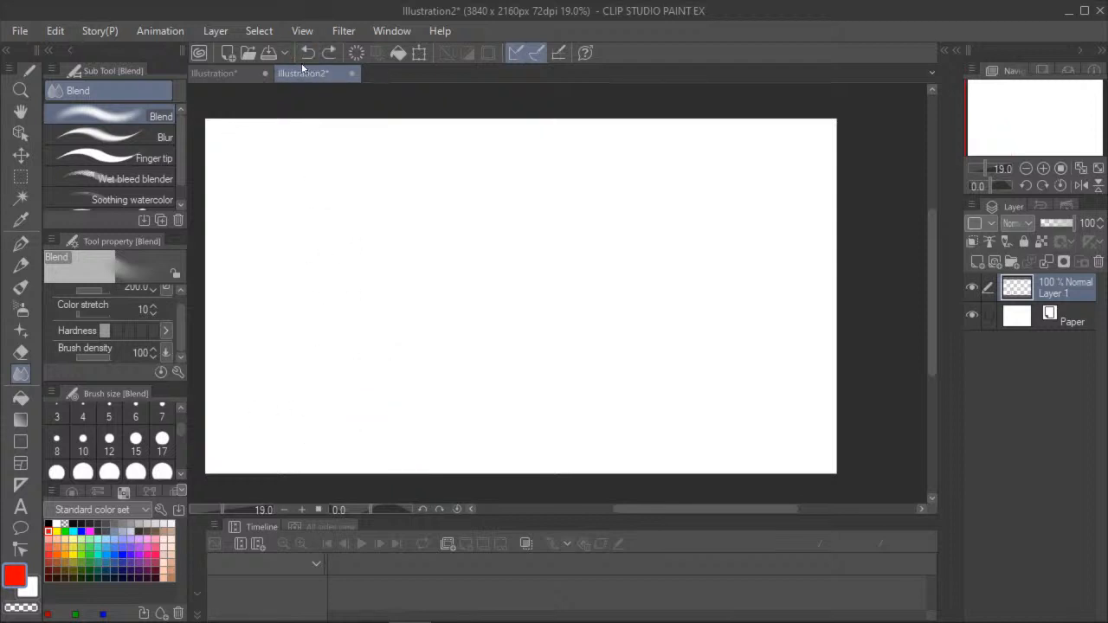
- Scribble red strokes and overlapping elongated black loops across the middle of the canvas as a sample for blending
{"action": "left_click", "coordinate": [21, 243]}
{"action": "left_click", "coordinate": [20, 286]}
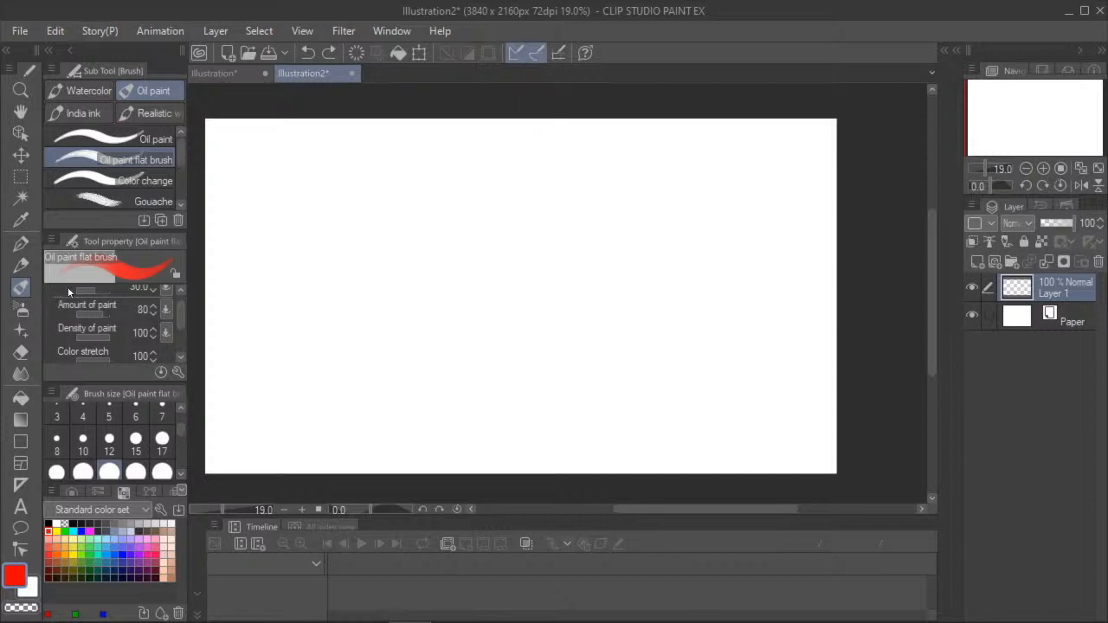
{"action": "left_click", "coordinate": [162, 472]}
{"action": "mouse_move", "coordinate": [544, 257]}
{"action": "left_mouse_down"}
{"action": "mouse_move", "coordinate": [496, 348]}
{"action": "mouse_move", "coordinate": [558, 269]}
{"action": "mouse_move", "coordinate": [519, 290]}
{"action": "mouse_move", "coordinate": [545, 260]}
{"action": "mouse_move", "coordinate": [485, 346]}
{"action": "mouse_move", "coordinate": [554, 285]}
{"action": "mouse_move", "coordinate": [470, 410]}
{"action": "mouse_move", "coordinate": [511, 321]}
{"action": "mouse_move", "coordinate": [453, 200]}
{"action": "mouse_move", "coordinate": [597, 472]}
{"action": "left_mouse_up"}
{"action": "left_click", "coordinate": [49, 524]}
- Soften the upper part of the black and red scribble with the Blur brush at size 70
{"action": "left_click", "coordinate": [21, 373]}
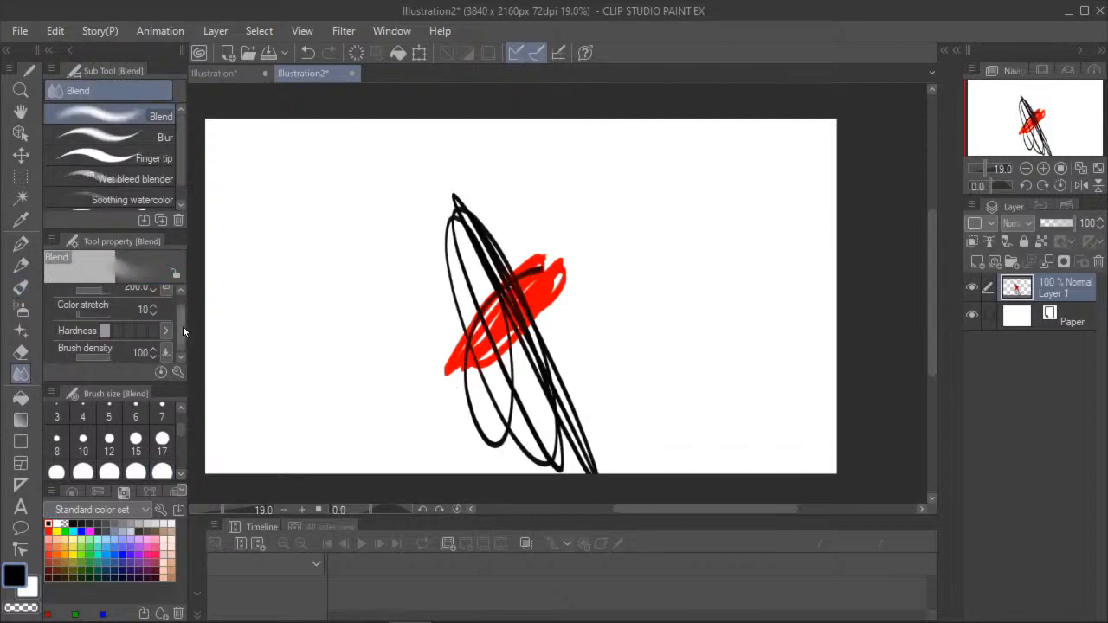
{"action": "scroll", "coordinate": [181, 322], "scroll_direction": "up", "scroll_amount": 1}
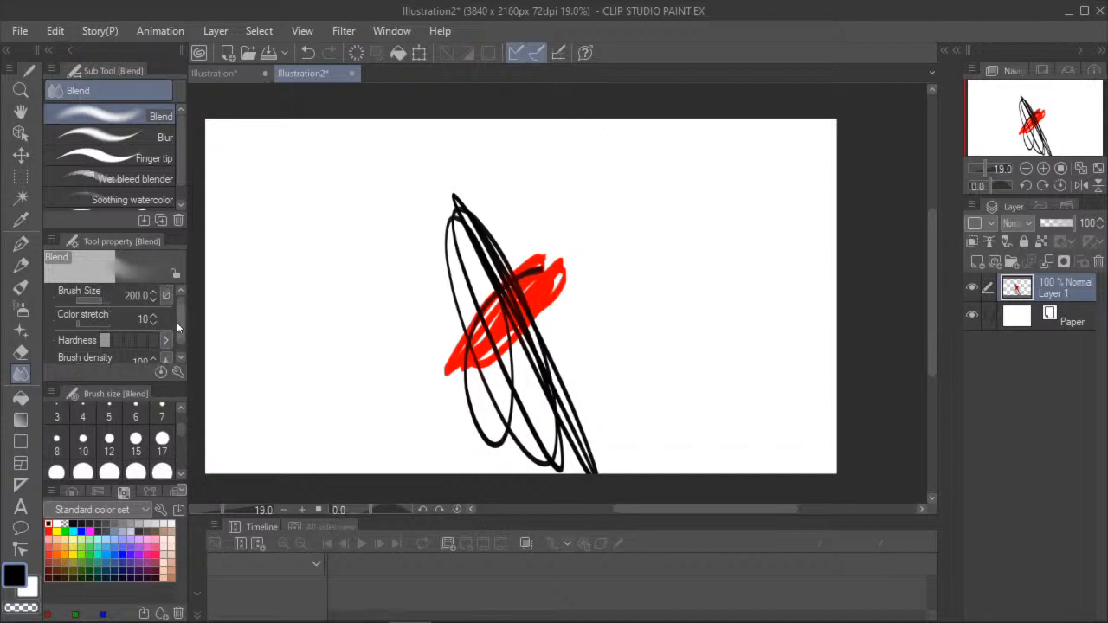
{"action": "left_click", "coordinate": [123, 134]}
{"action": "key", "text": "ctrl+equal"}
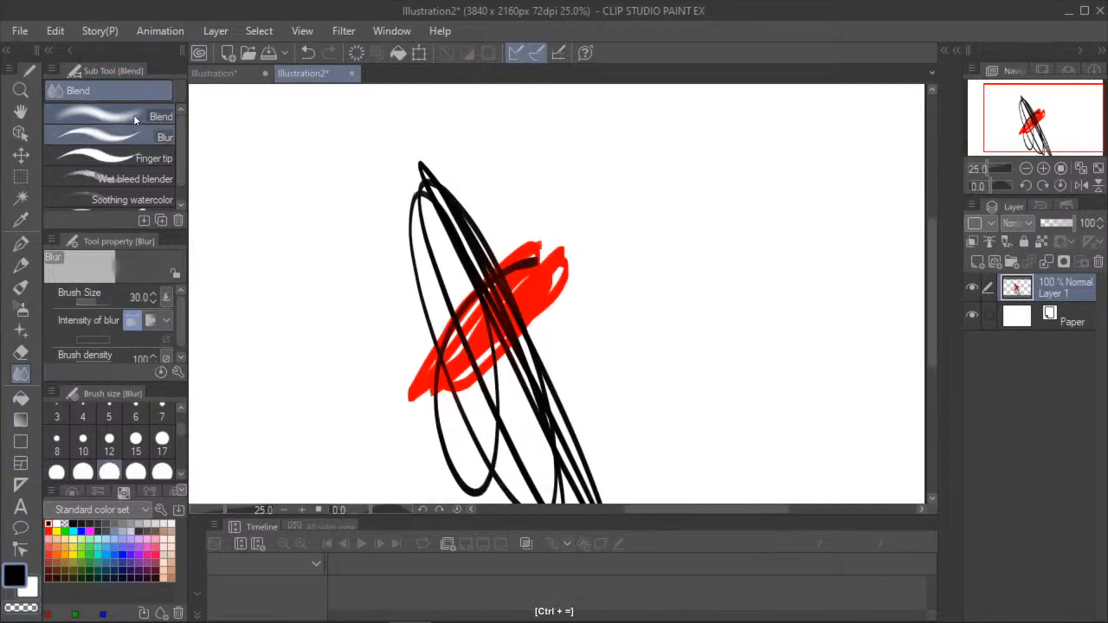
{"action": "scroll", "coordinate": [476, 227], "scroll_direction": "down", "scroll_amount": 2}
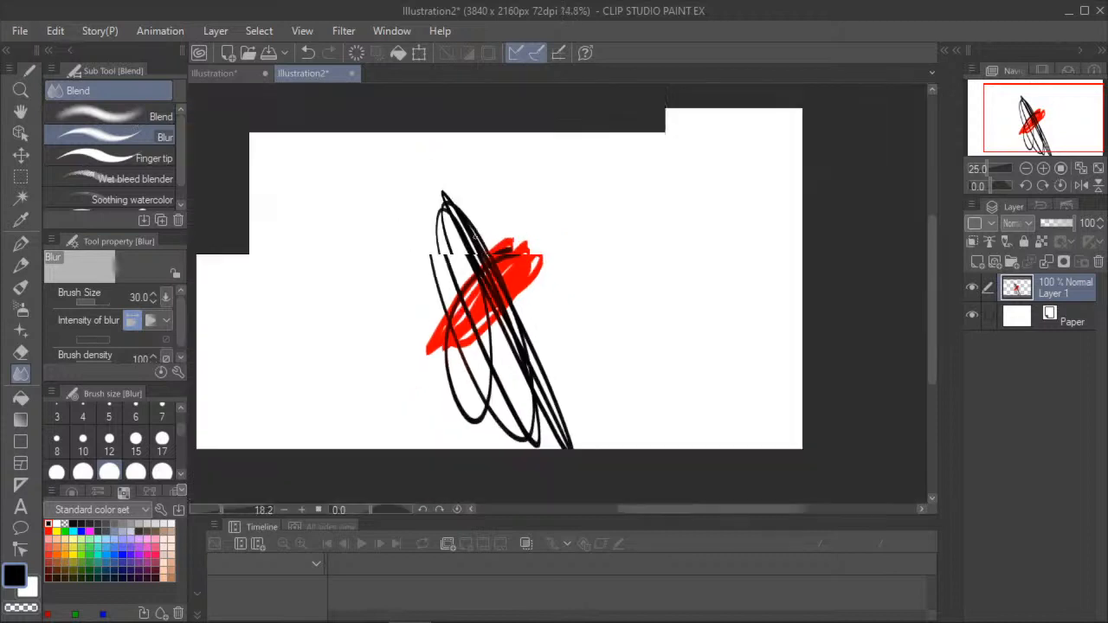
{"action": "scroll", "coordinate": [87, 469], "scroll_direction": "down", "scroll_amount": 1}
{"action": "left_click", "coordinate": [86, 470]}
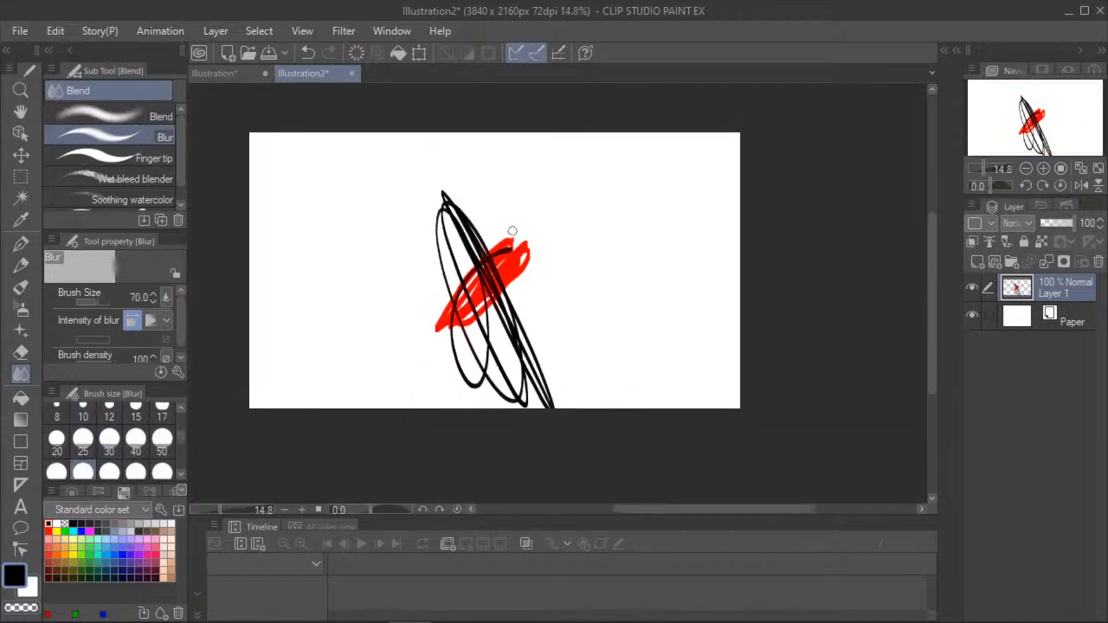
{"action": "mouse_move", "coordinate": [459, 277]}
{"action": "left_mouse_down"}
{"action": "mouse_move", "coordinate": [494, 240]}
{"action": "mouse_move", "coordinate": [430, 289]}
{"action": "mouse_move", "coordinate": [500, 223]}
{"action": "mouse_move", "coordinate": [399, 235]}
{"action": "mouse_move", "coordinate": [472, 286]}
{"action": "mouse_move", "coordinate": [527, 368]}
{"action": "mouse_move", "coordinate": [509, 303]}
{"action": "left_mouse_up"}
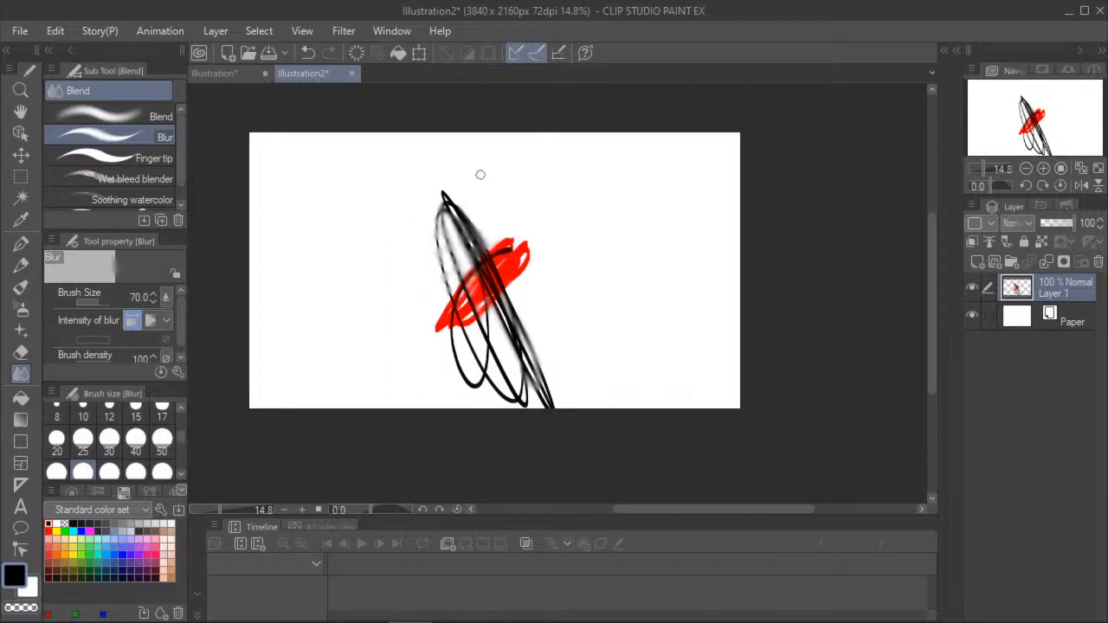
- Smear the black and red scribble with several Finger tip strokes at brush size 30
{"action": "left_click", "coordinate": [97, 156]}
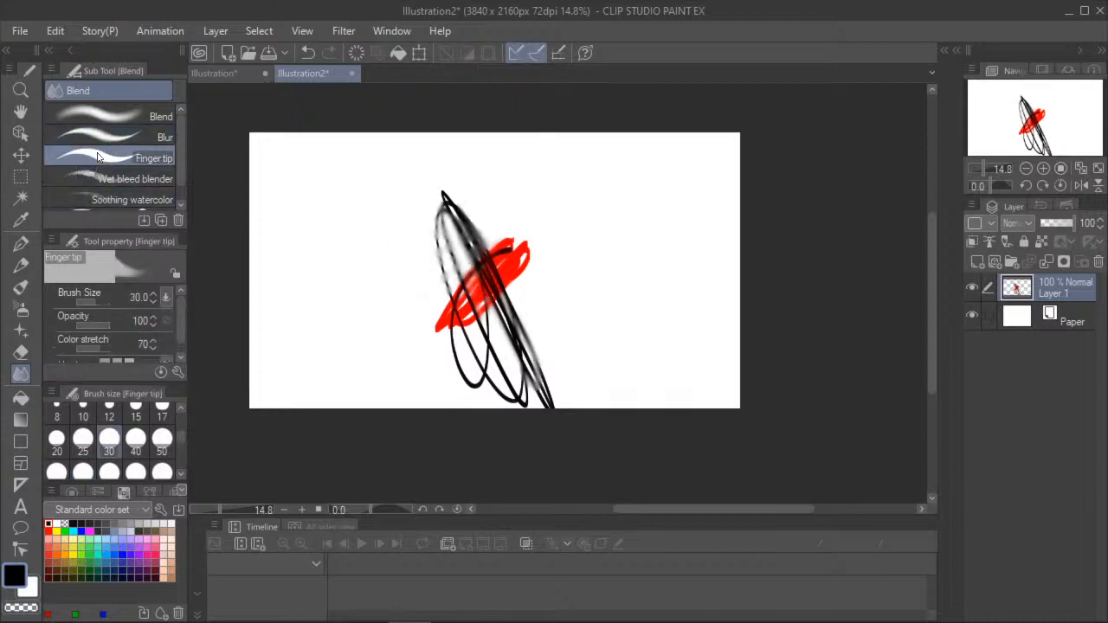
{"action": "mouse_move", "coordinate": [485, 270]}
{"action": "left_mouse_down"}
{"action": "mouse_move", "coordinate": [496, 301]}
{"action": "mouse_move", "coordinate": [497, 251]}
{"action": "mouse_move", "coordinate": [508, 289]}
{"action": "left_mouse_up"}
{"action": "mouse_move", "coordinate": [477, 232]}
{"action": "left_mouse_down"}
{"action": "mouse_move", "coordinate": [441, 192]}
{"action": "mouse_move", "coordinate": [443, 264]}
{"action": "mouse_move", "coordinate": [468, 320]}
{"action": "mouse_move", "coordinate": [458, 373]}
{"action": "left_mouse_up"}
{"action": "mouse_move", "coordinate": [442, 307]}
{"action": "left_mouse_down"}
{"action": "mouse_move", "coordinate": [486, 336]}
{"action": "mouse_move", "coordinate": [488, 233]}
{"action": "mouse_move", "coordinate": [449, 203]}
{"action": "mouse_move", "coordinate": [484, 258]}
{"action": "mouse_move", "coordinate": [533, 411]}
{"action": "mouse_move", "coordinate": [455, 350]}
{"action": "mouse_move", "coordinate": [465, 246]}
{"action": "left_mouse_up"}
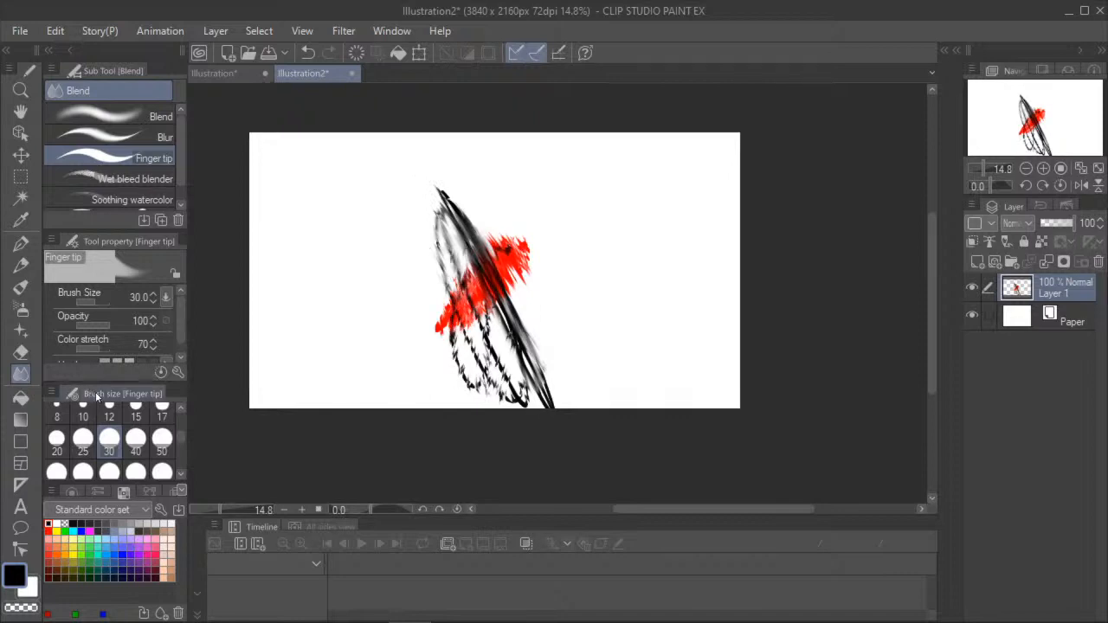
- Pick the Wet bleed blender, and try the Copy stamp on the smeared scribble without setting a copy source
{"action": "left_click", "coordinate": [82, 176]}
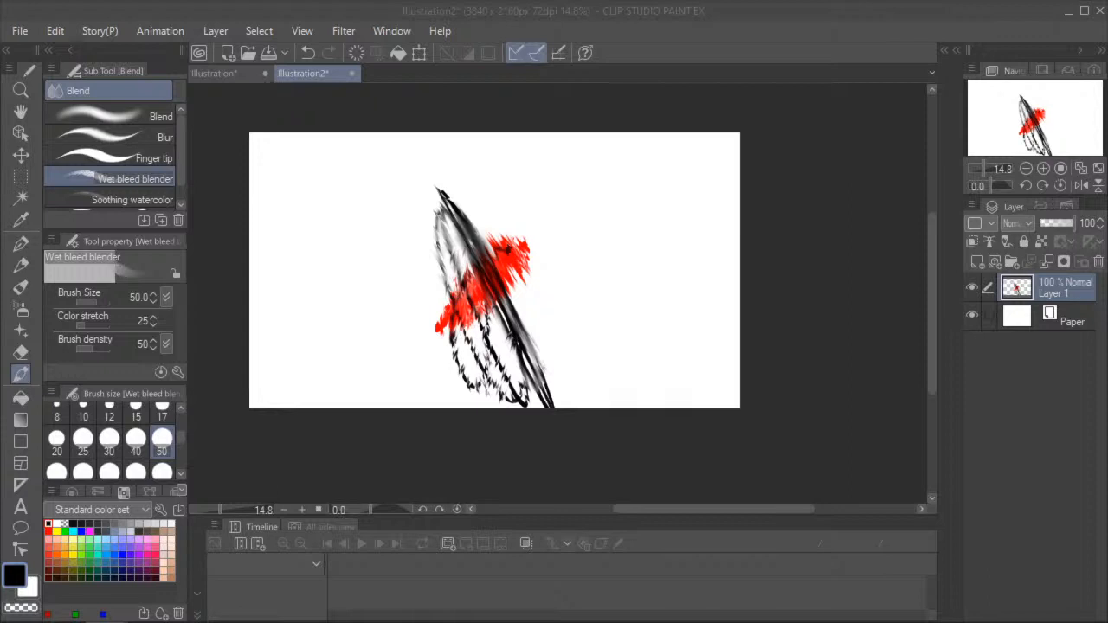
{"action": "left_click", "coordinate": [23, 243]}
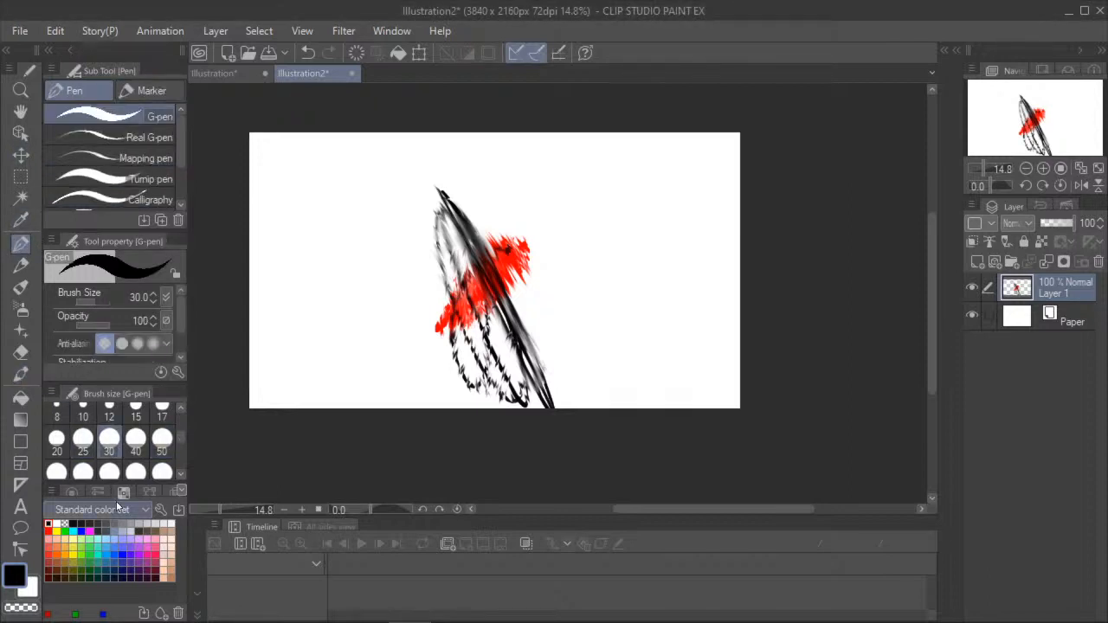
{"action": "left_click", "coordinate": [20, 369]}
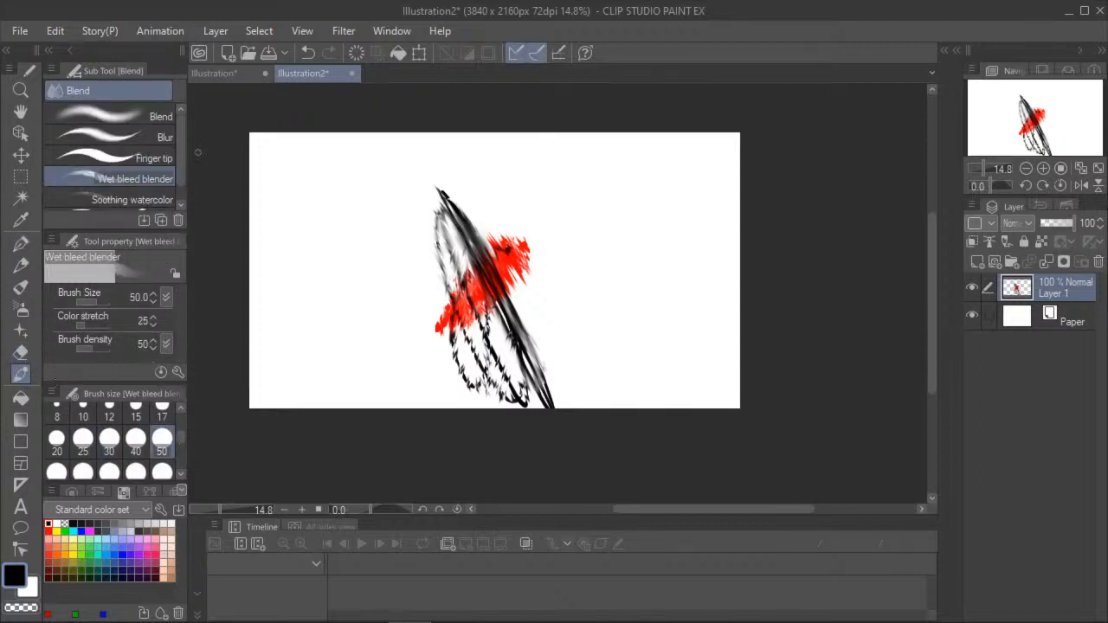
{"action": "key", "text": "ctrl+equal"}
{"action": "scroll", "coordinate": [95, 188], "scroll_direction": "down", "scroll_amount": 1}
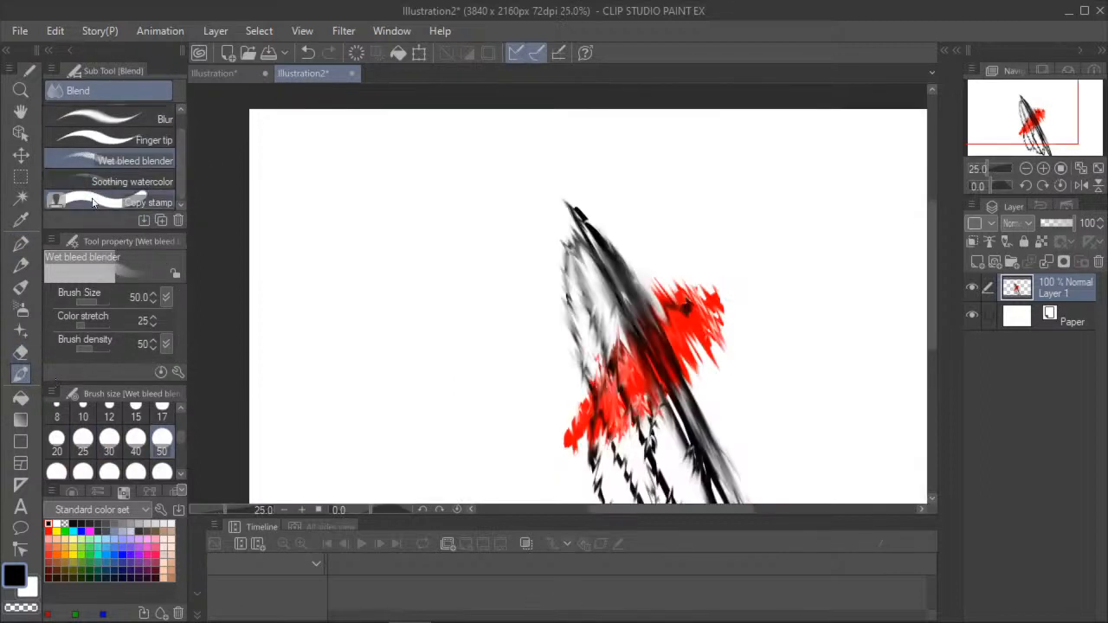
{"action": "left_click", "coordinate": [98, 205]}
{"action": "left_click", "coordinate": [638, 277]}
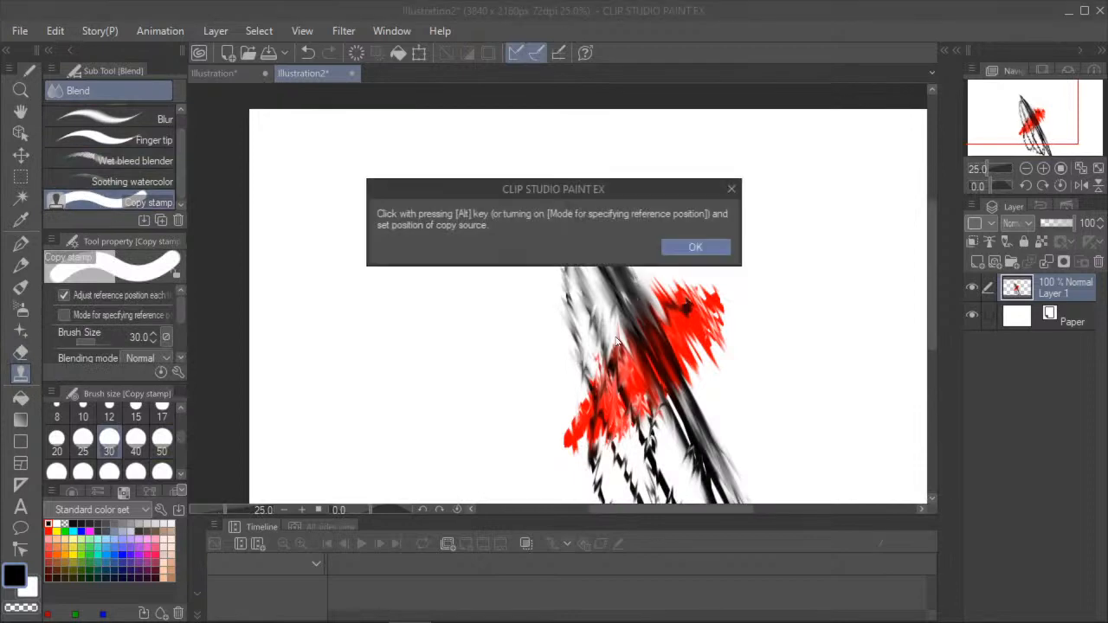
{"action": "left_click", "coordinate": [692, 249]}
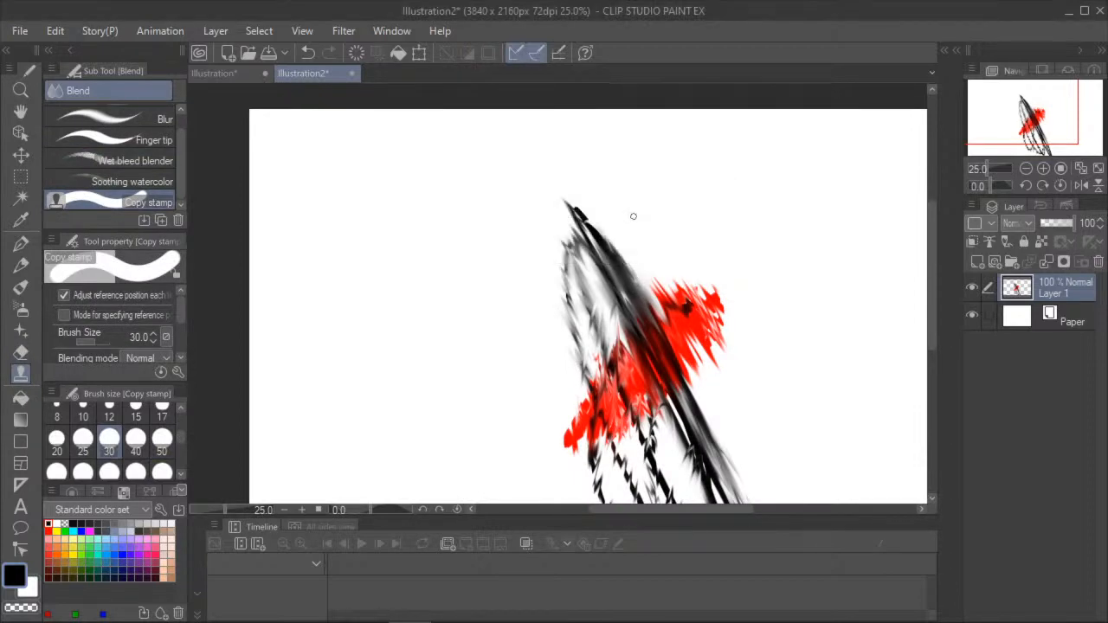
- Blend the black and red scribble with repeated Soothing watercolor strokes at brush size 100, and return to the G-pen
{"action": "left_click", "coordinate": [108, 181]}
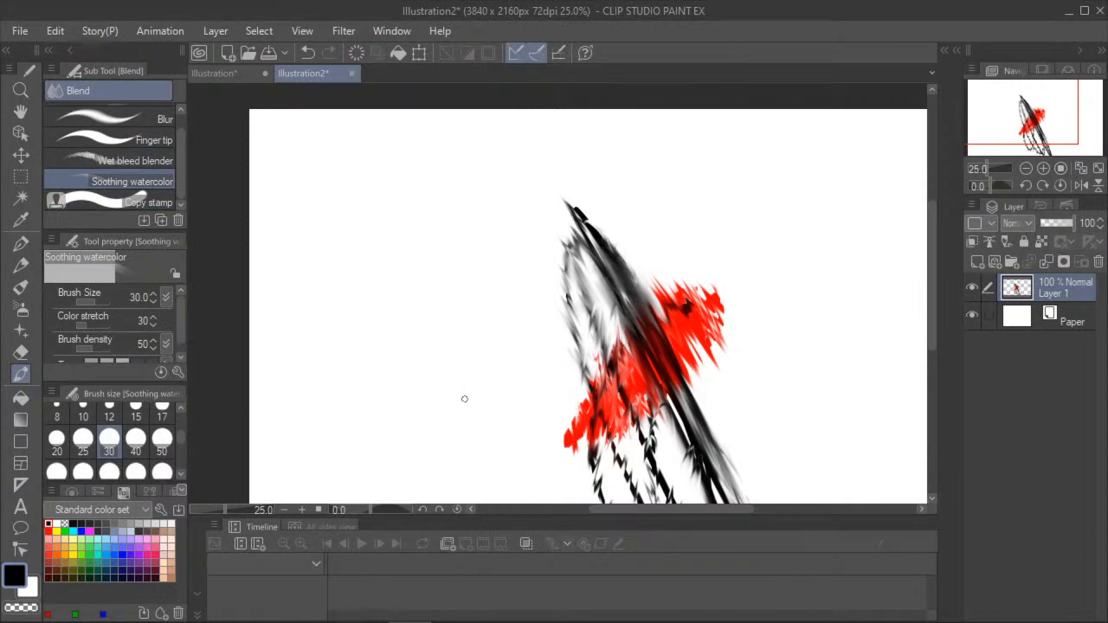
{"action": "left_click", "coordinate": [135, 471]}
{"action": "mouse_move", "coordinate": [615, 246]}
{"action": "left_mouse_down"}
{"action": "mouse_move", "coordinate": [586, 441]}
{"action": "mouse_move", "coordinate": [647, 300]}
{"action": "mouse_move", "coordinate": [688, 254]}
{"action": "left_mouse_up"}
{"action": "mouse_move", "coordinate": [614, 494]}
{"action": "left_mouse_down"}
{"action": "mouse_move", "coordinate": [674, 356]}
{"action": "mouse_move", "coordinate": [677, 490]}
{"action": "mouse_move", "coordinate": [725, 250]}
{"action": "left_mouse_up"}
{"action": "left_click_drag", "start_coordinate": [590, 476], "coordinate": [697, 261]}
{"action": "mouse_move", "coordinate": [602, 372]}
{"action": "left_mouse_down"}
{"action": "mouse_move", "coordinate": [682, 223]}
{"action": "mouse_move", "coordinate": [613, 228]}
{"action": "mouse_move", "coordinate": [567, 275]}
{"action": "left_mouse_up"}
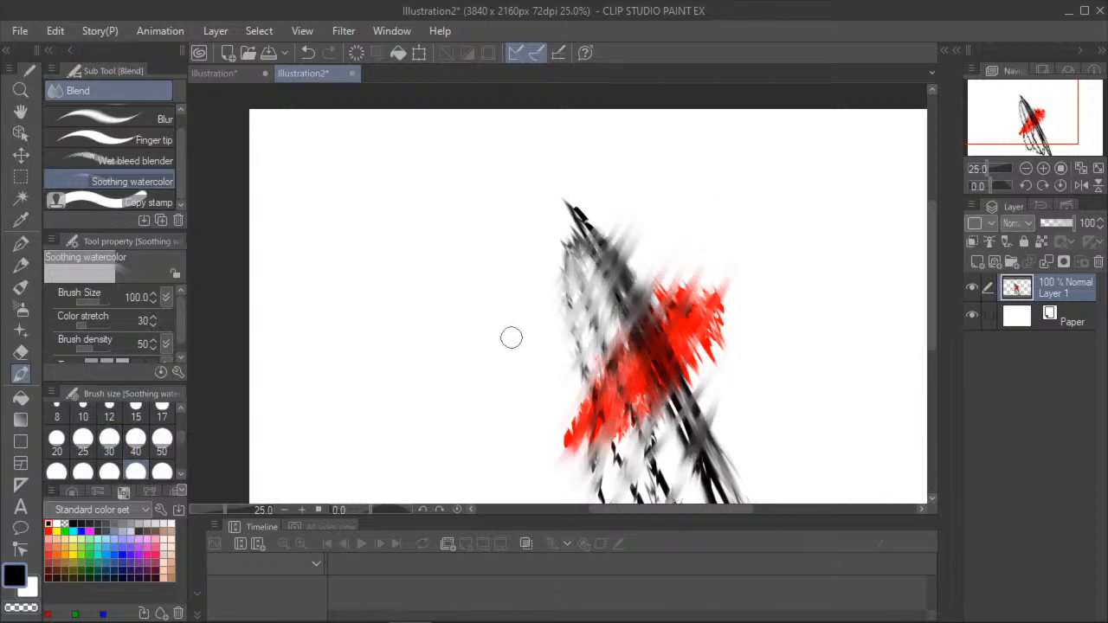
{"action": "key", "text": "h"}
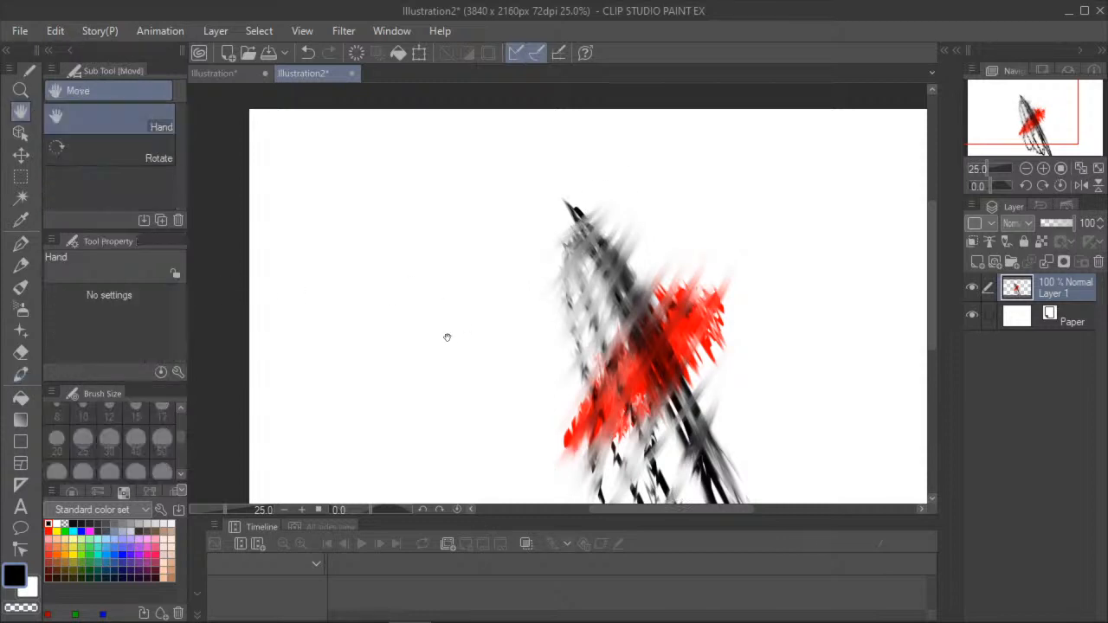
{"action": "scroll", "coordinate": [446, 337], "scroll_direction": "down", "scroll_amount": 4}
{"action": "scroll", "coordinate": [425, 334], "scroll_direction": "up", "scroll_amount": 1}
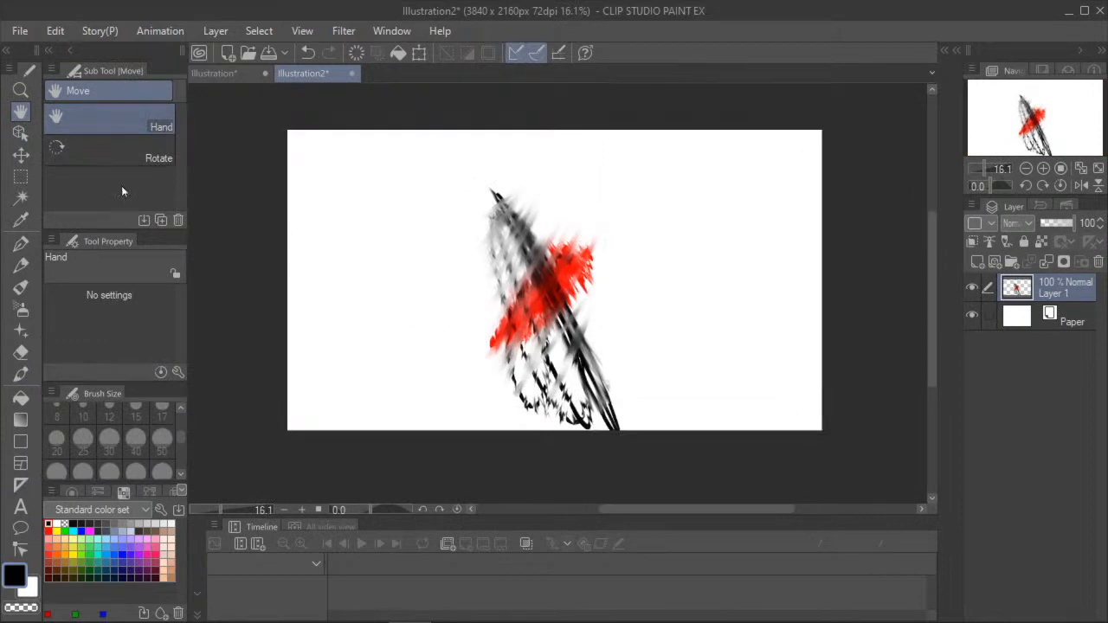
{"action": "left_click", "coordinate": [11, 241]}
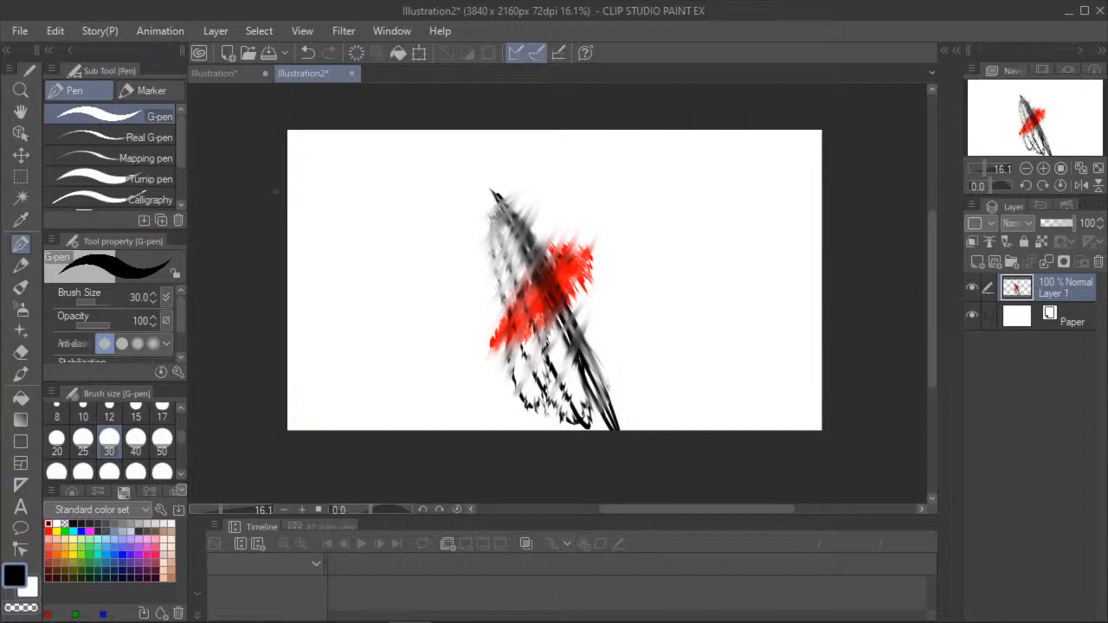
- Create a new 3840 x 2160 px canvas at 72 dpi, and close the scribbled Illustration2 without saving it
{"action": "left_click", "coordinate": [55, 30]}
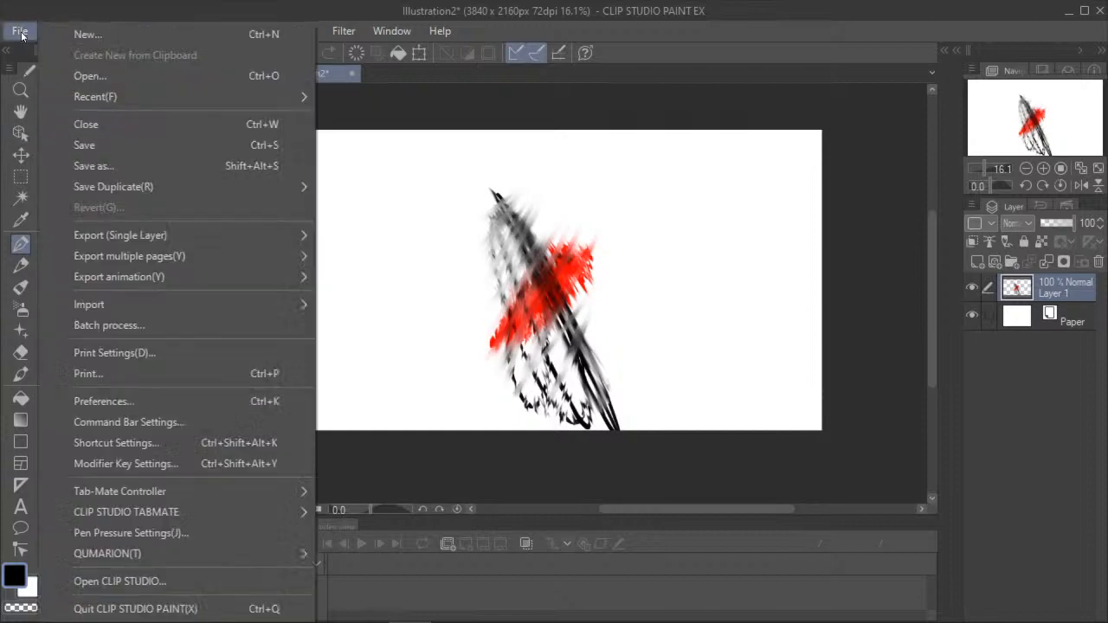
{"action": "mouse_move", "coordinate": [19, 31]}
{"action": "left_click", "coordinate": [99, 33]}
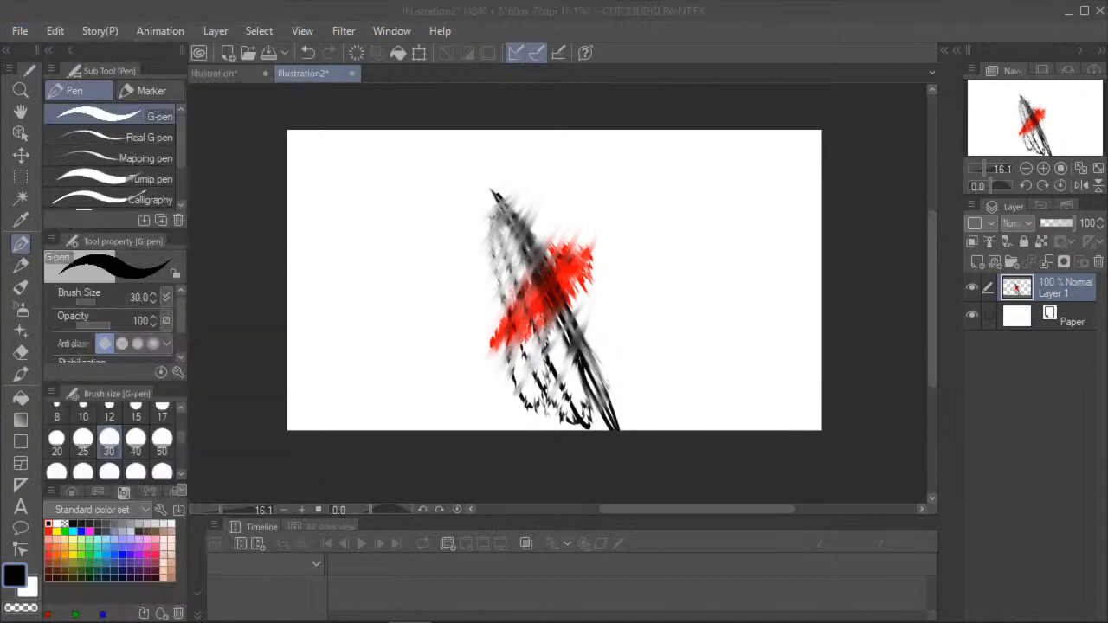
{"action": "left_click", "coordinate": [91, 76]}
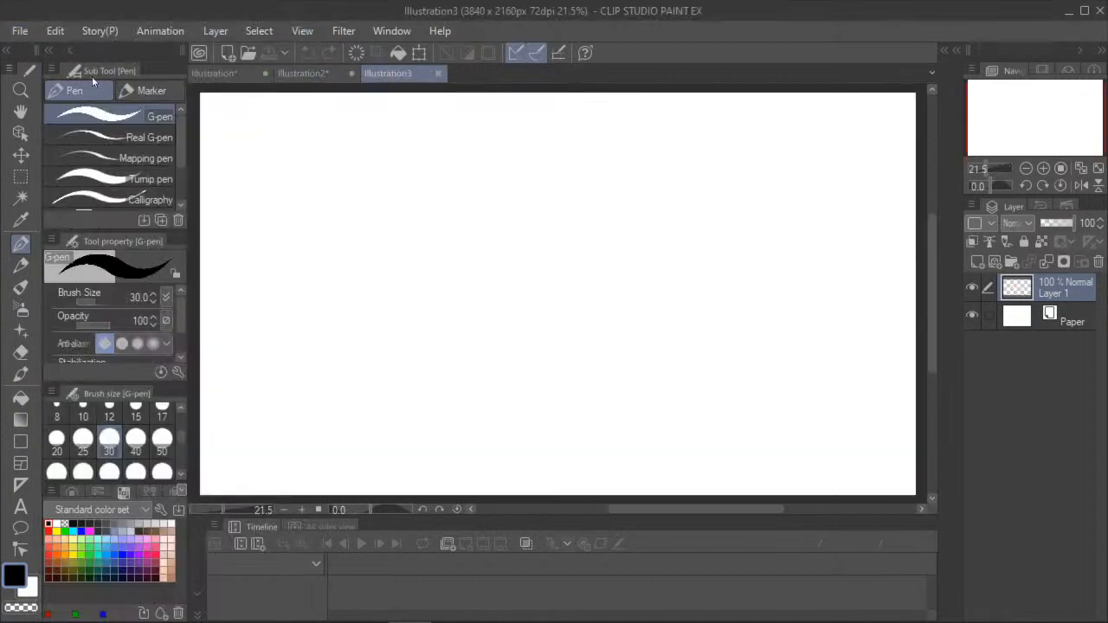
{"action": "left_click", "coordinate": [349, 74]}
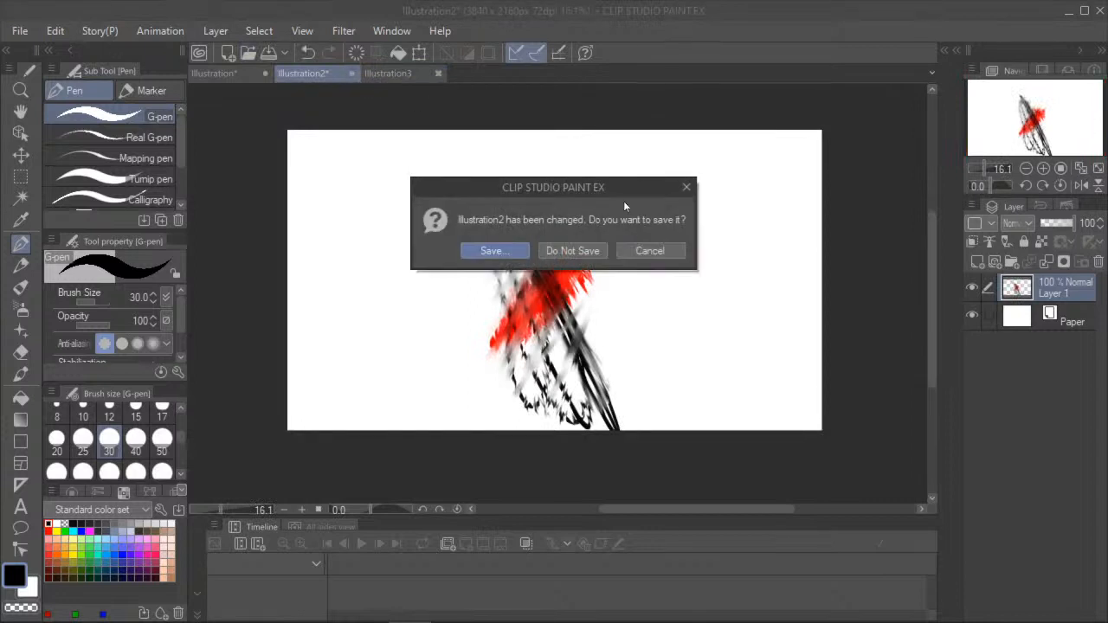
{"action": "left_click", "coordinate": [573, 250]}
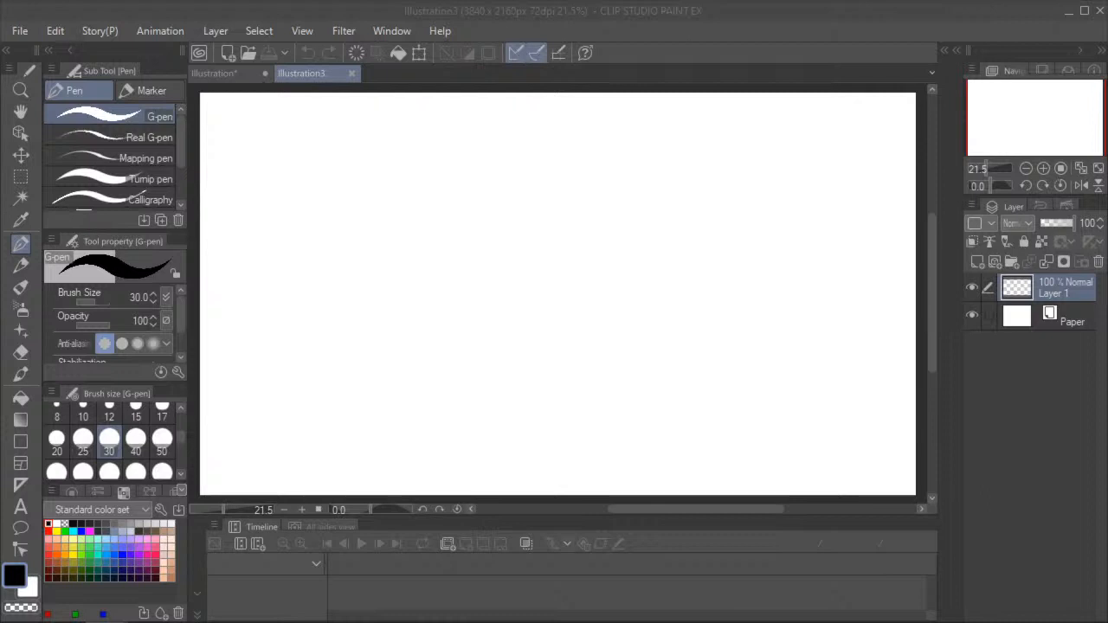
{"action": "left_click", "coordinate": [21, 112]}
{"action": "left_click_drag", "start_coordinate": [331, 302], "coordinate": [353, 374]}
{"action": "scroll", "coordinate": [304, 316], "scroll_direction": "down", "scroll_amount": 3}
{"action": "scroll", "coordinate": [371, 352], "scroll_direction": "up", "scroll_amount": 2}
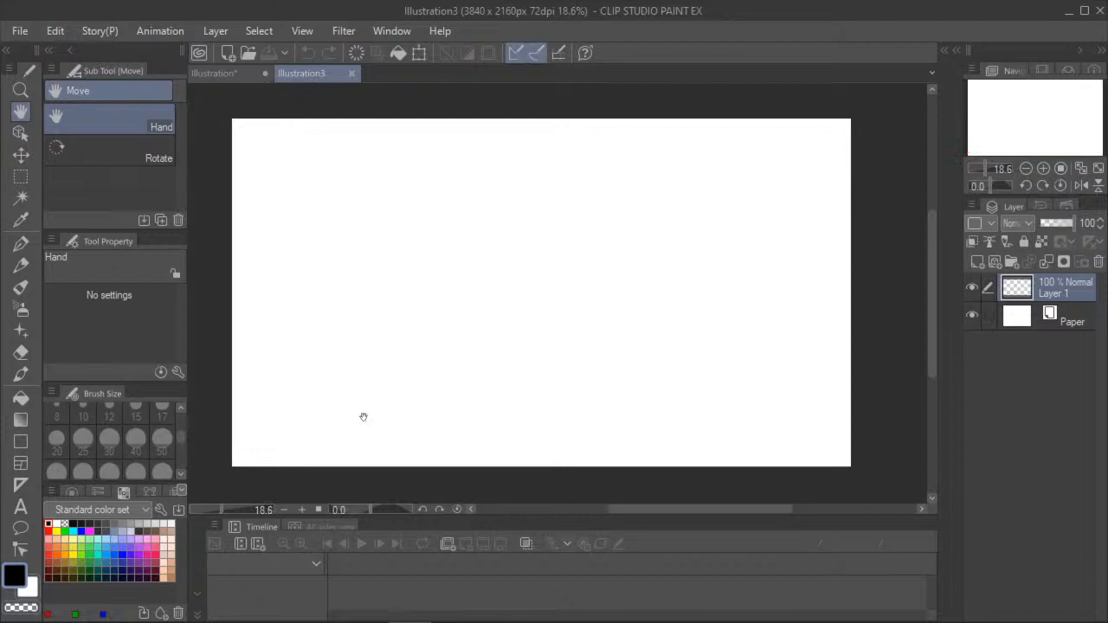
{"action": "left_click", "coordinate": [21, 243]}
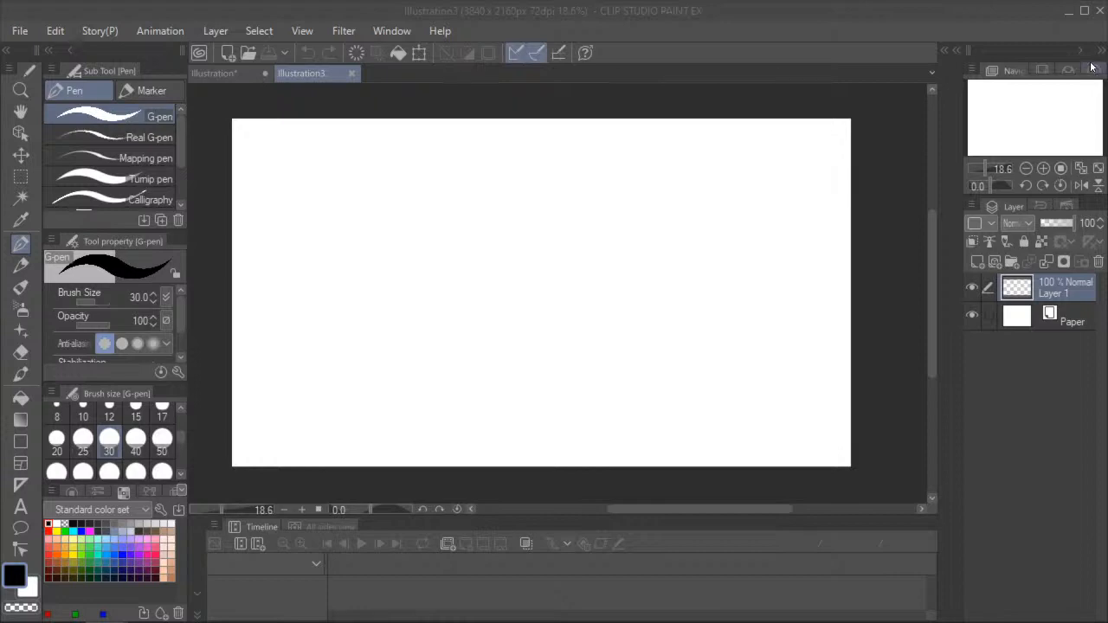
- Switch to the Drawing Stream document in Google Docs and look through its rules and the submitted reference images
{"action": "mouse_move", "coordinate": [0, 109]}
{"action": "left_mouse_down"}
{"action": "mouse_move", "coordinate": [468, 106]}
{"action": "mouse_move", "coordinate": [620, 92]}
{"action": "left_mouse_up"}
{"action": "left_click", "coordinate": [923, 102]}
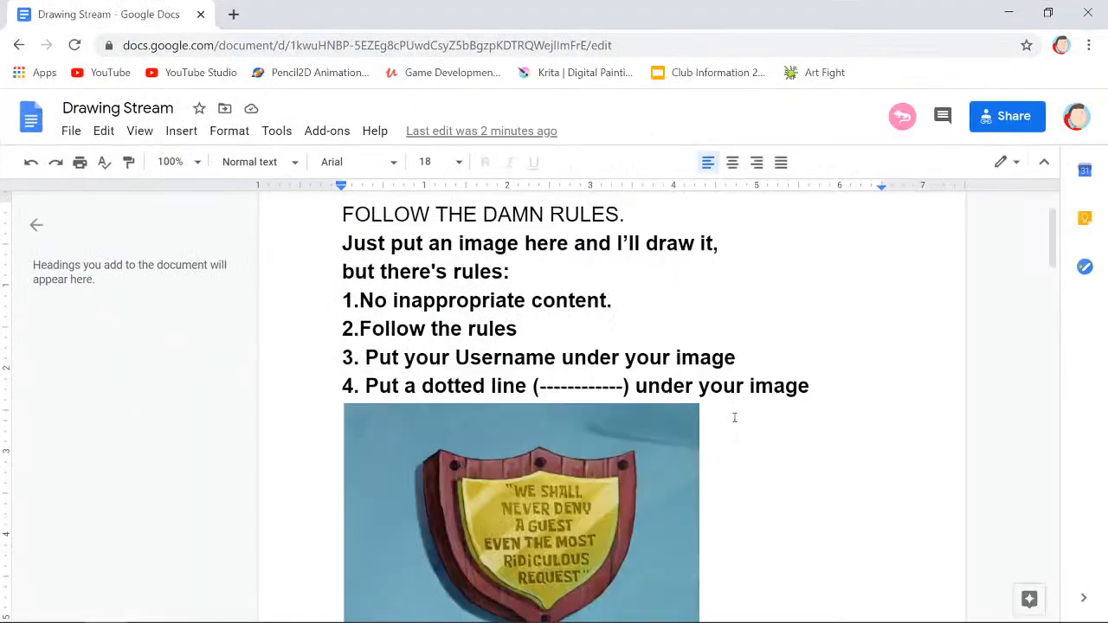
{"action": "scroll", "coordinate": [736, 419], "scroll_direction": "down", "scroll_amount": 10}
{"action": "scroll", "coordinate": [739, 428], "scroll_direction": "down", "scroll_amount": 9}
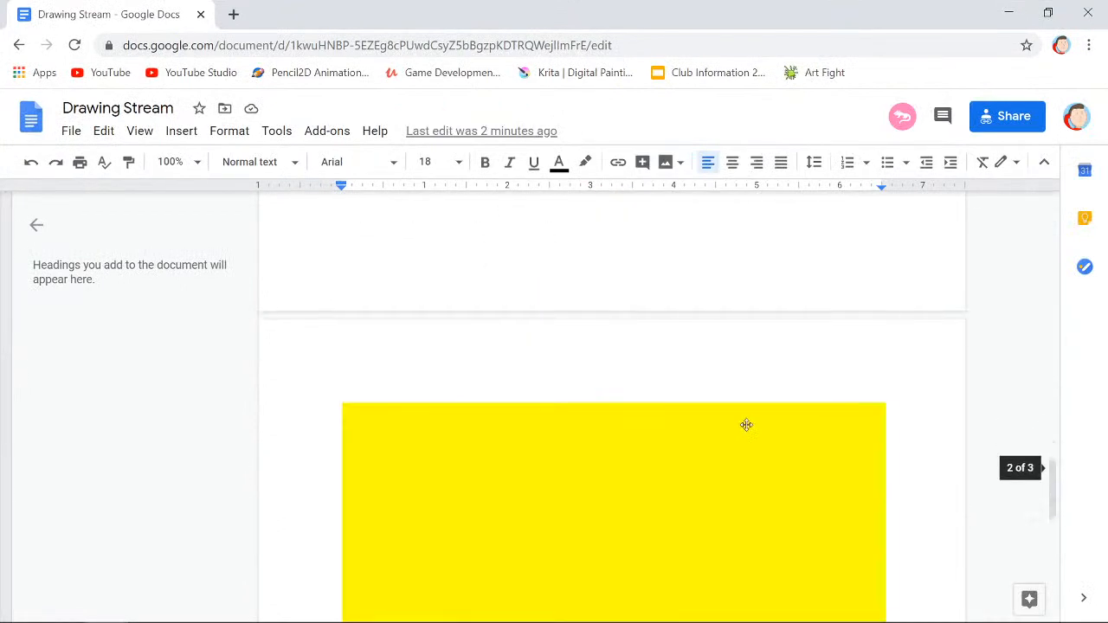
{"action": "scroll", "coordinate": [442, 541], "scroll_direction": "up", "scroll_amount": 2}
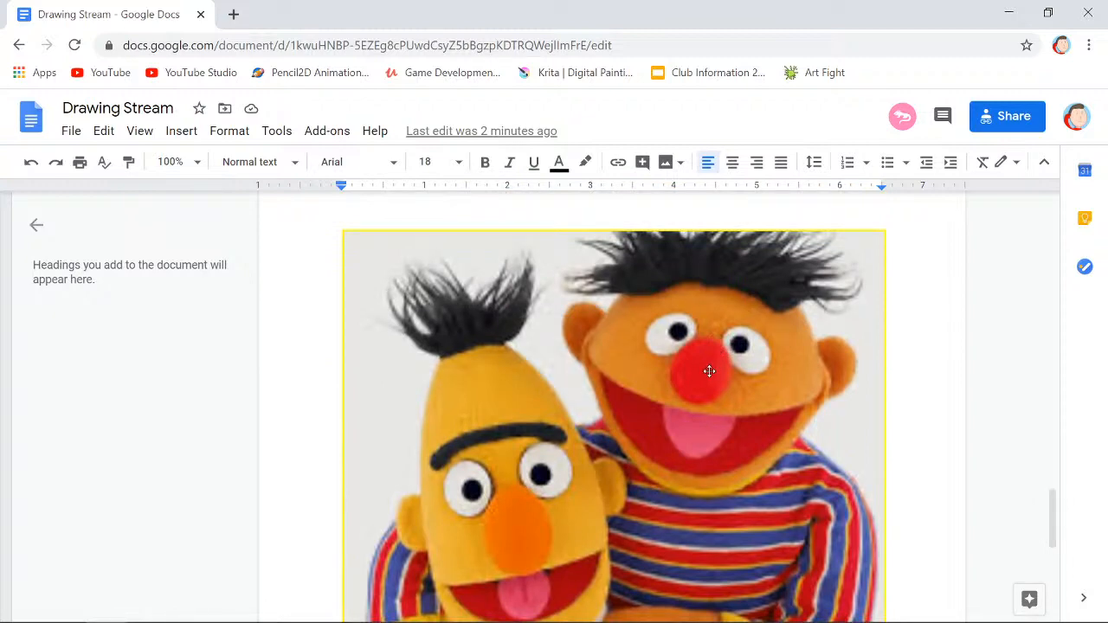
{"action": "scroll", "coordinate": [602, 436], "scroll_direction": "down", "scroll_amount": 3}
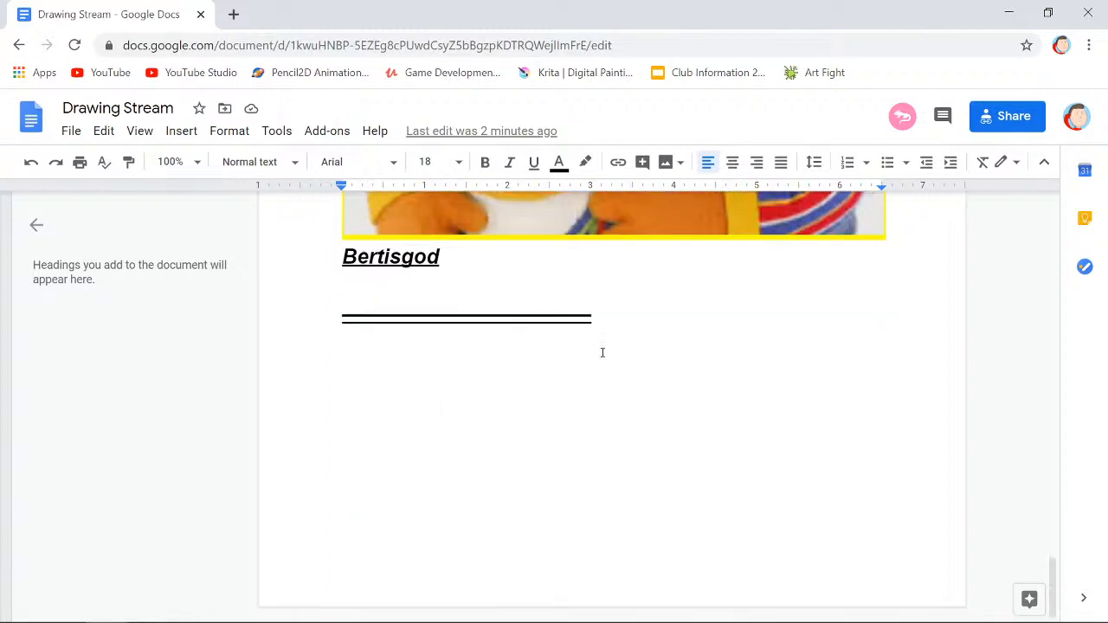
{"action": "scroll", "coordinate": [502, 321], "scroll_direction": "up", "scroll_amount": 9}
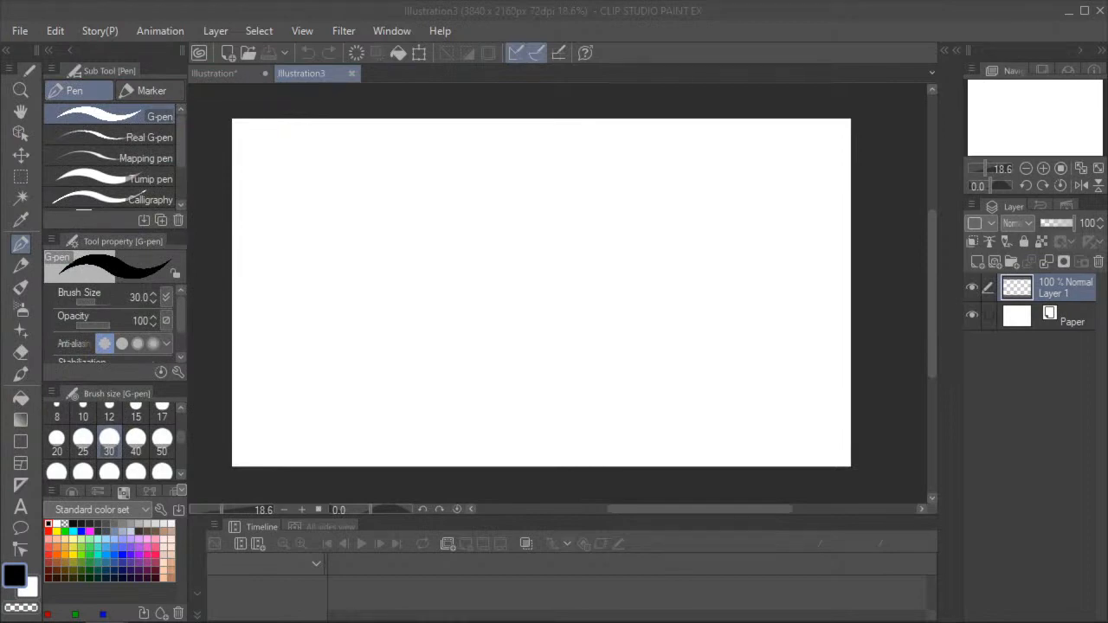
- Return to the blank Clip Studio Paint canvas and draw a tall, closed yellow teardrop outline left of its centre with the G-pen
{"action": "left_click", "coordinate": [21, 112]}
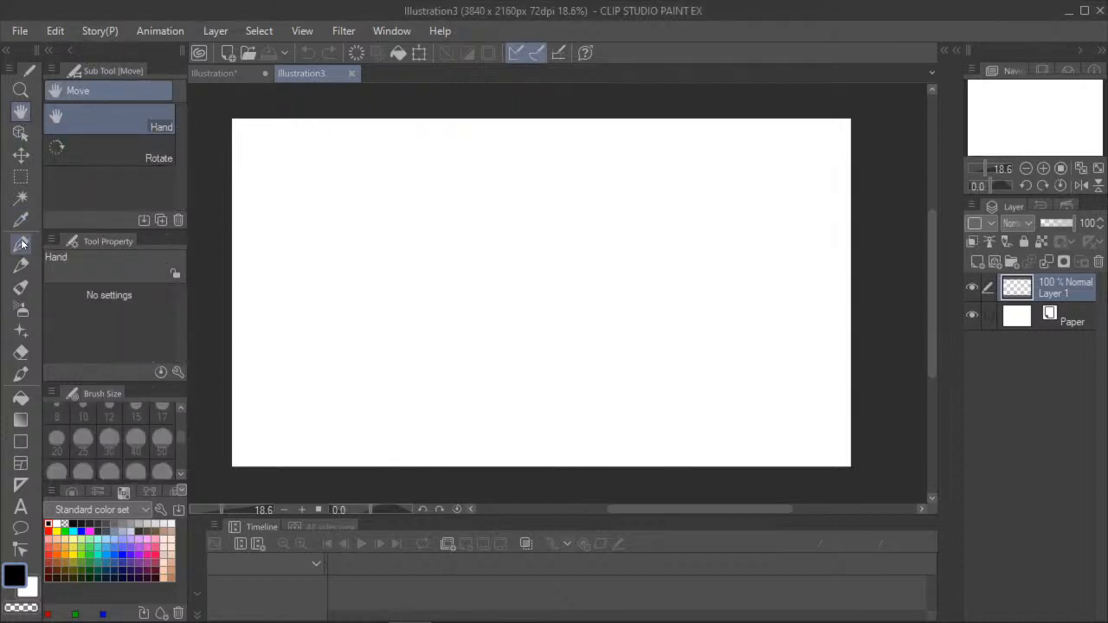
{"action": "left_click", "coordinate": [22, 244]}
{"action": "left_click", "coordinate": [58, 531]}
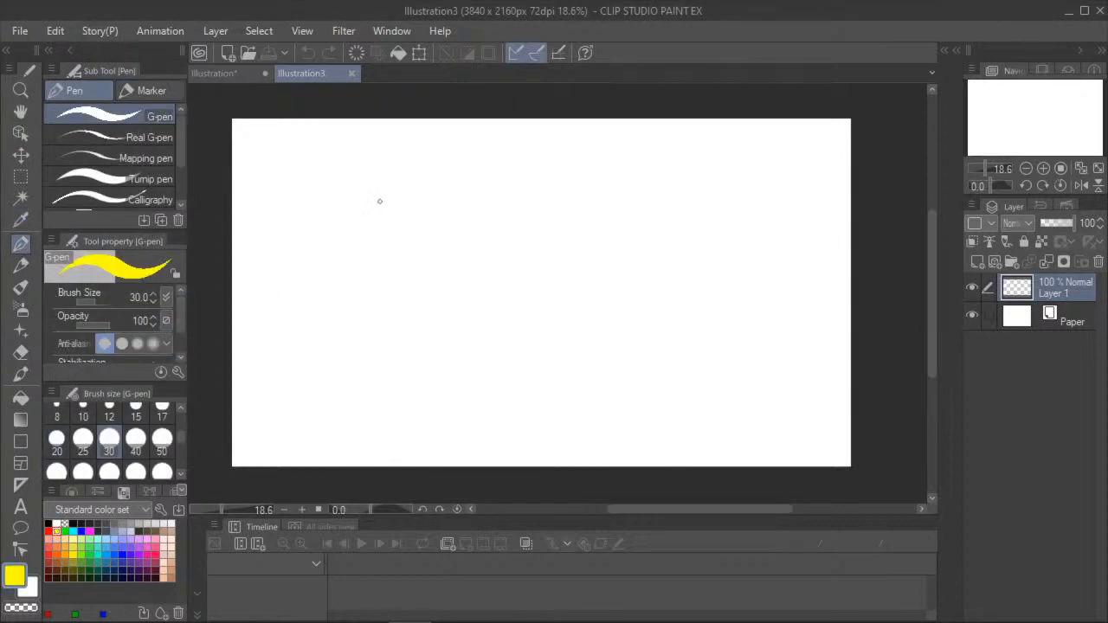
{"action": "mouse_move", "coordinate": [386, 194]}
{"action": "left_mouse_down"}
{"action": "mouse_move", "coordinate": [376, 321]}
{"action": "mouse_move", "coordinate": [400, 425]}
{"action": "mouse_move", "coordinate": [472, 476]}
{"action": "mouse_move", "coordinate": [535, 400]}
{"action": "mouse_move", "coordinate": [495, 269]}
{"action": "left_mouse_up"}
{"action": "left_click_drag", "start_coordinate": [436, 193], "coordinate": [381, 191]}
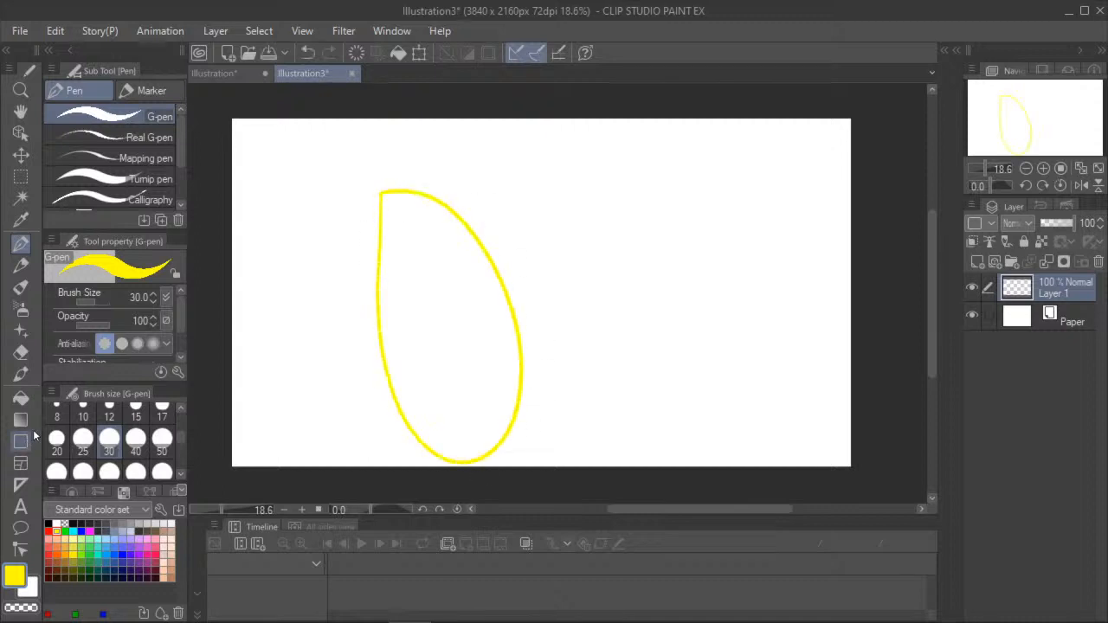
- Fill the teardrop outline with yellow and return to the G-pen
{"action": "left_click", "coordinate": [21, 397]}
{"action": "left_click", "coordinate": [412, 329]}
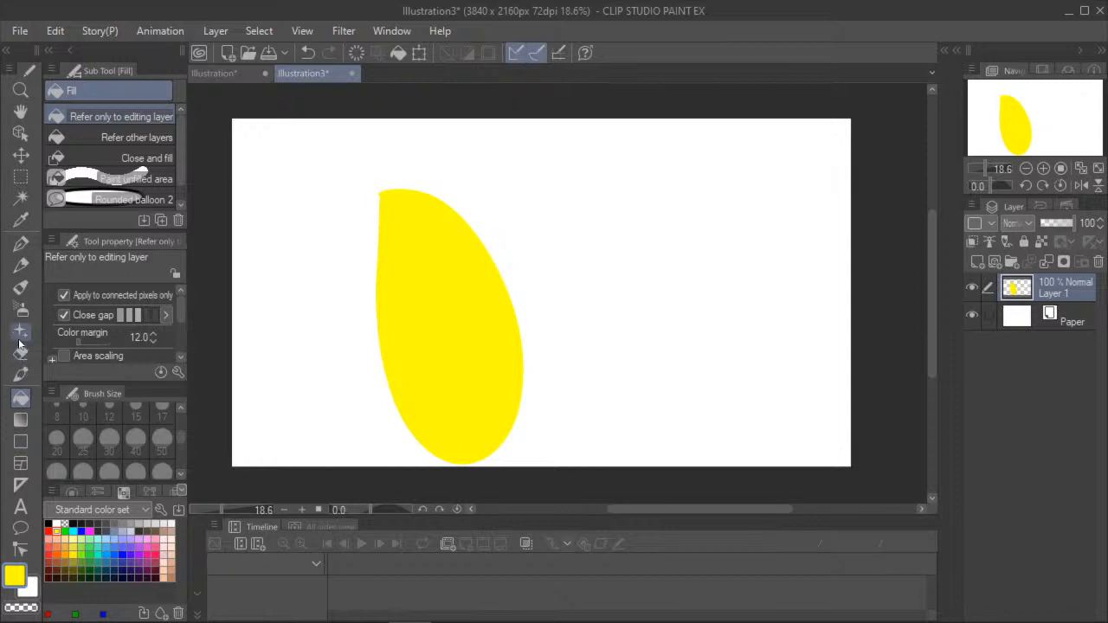
{"action": "left_click", "coordinate": [21, 249]}
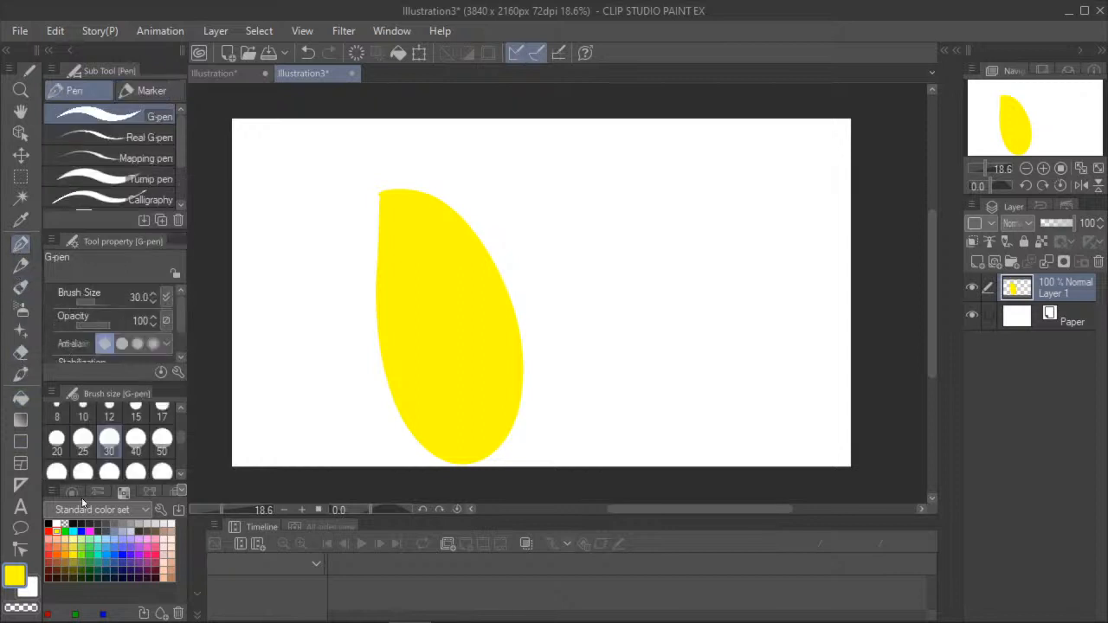
{"action": "left_click", "coordinate": [74, 561]}
{"action": "left_click_drag", "start_coordinate": [373, 327], "coordinate": [379, 359]}
{"action": "left_click", "coordinate": [307, 53]}
- Draw a small rounded ear on each side of the head in golden yellow and fill both ears
{"action": "left_click", "coordinate": [73, 553]}
{"action": "left_click_drag", "start_coordinate": [390, 344], "coordinate": [369, 373]}
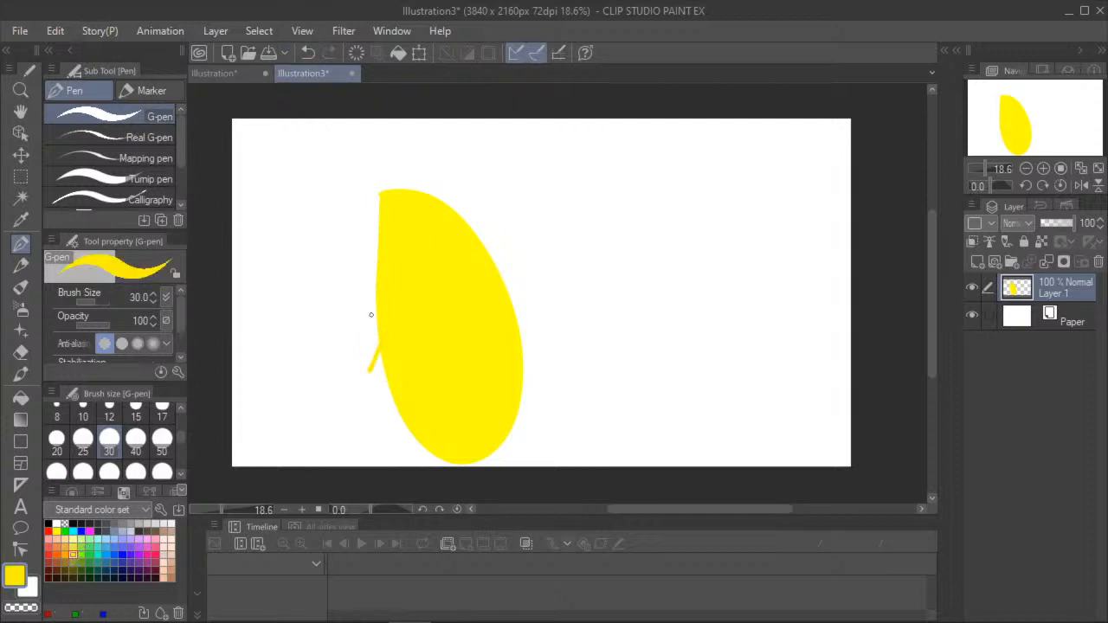
{"action": "left_click", "coordinate": [307, 53]}
{"action": "mouse_move", "coordinate": [374, 332]}
{"action": "left_mouse_down"}
{"action": "mouse_move", "coordinate": [370, 354]}
{"action": "mouse_move", "coordinate": [389, 366]}
{"action": "left_mouse_up"}
{"action": "mouse_move", "coordinate": [504, 283]}
{"action": "left_mouse_down"}
{"action": "mouse_move", "coordinate": [523, 287]}
{"action": "mouse_move", "coordinate": [527, 311]}
{"action": "mouse_move", "coordinate": [516, 316]}
{"action": "left_mouse_up"}
{"action": "left_click", "coordinate": [20, 397]}
{"action": "left_click", "coordinate": [377, 346]}
{"action": "left_click", "coordinate": [515, 296]}
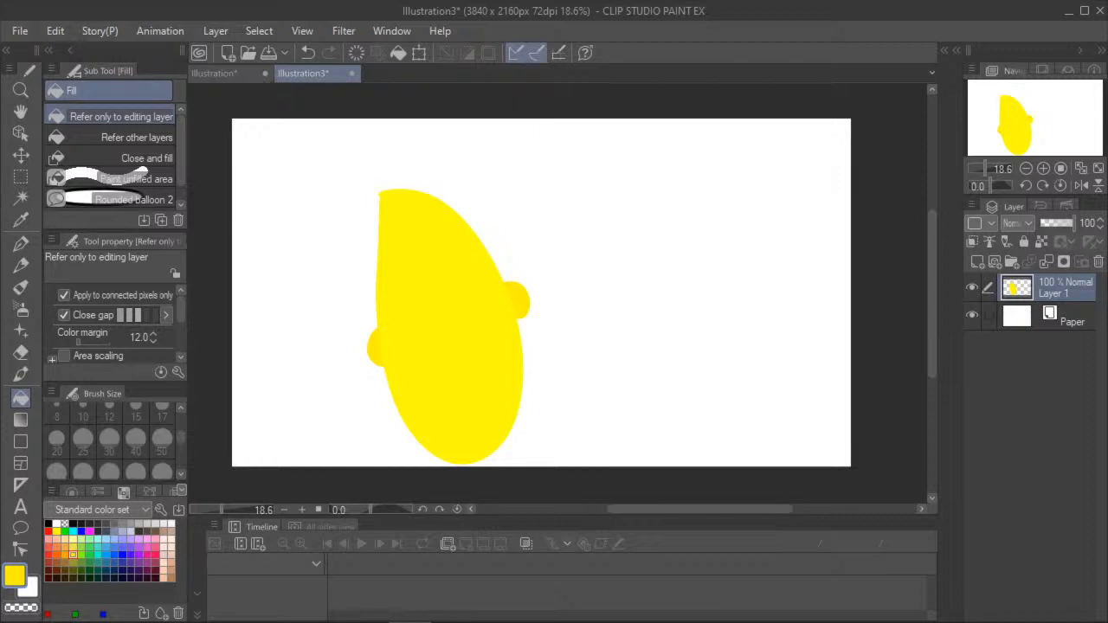
- Draw a tuft of spiky black hair on the flat top of the head with the G-pen
{"action": "left_click", "coordinate": [21, 244]}
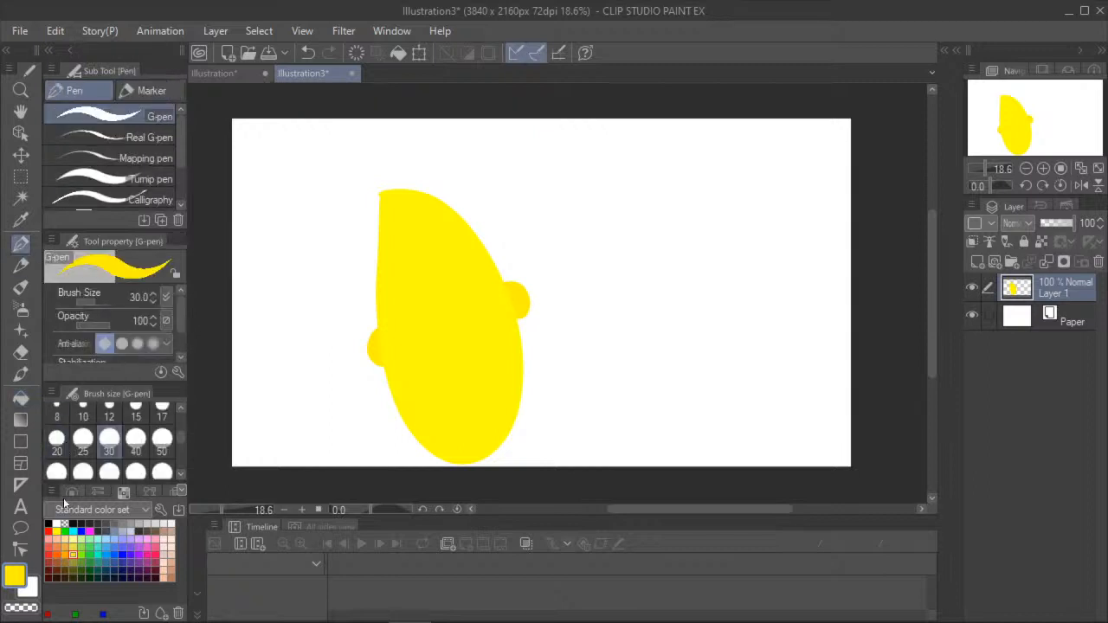
{"action": "left_click", "coordinate": [55, 524]}
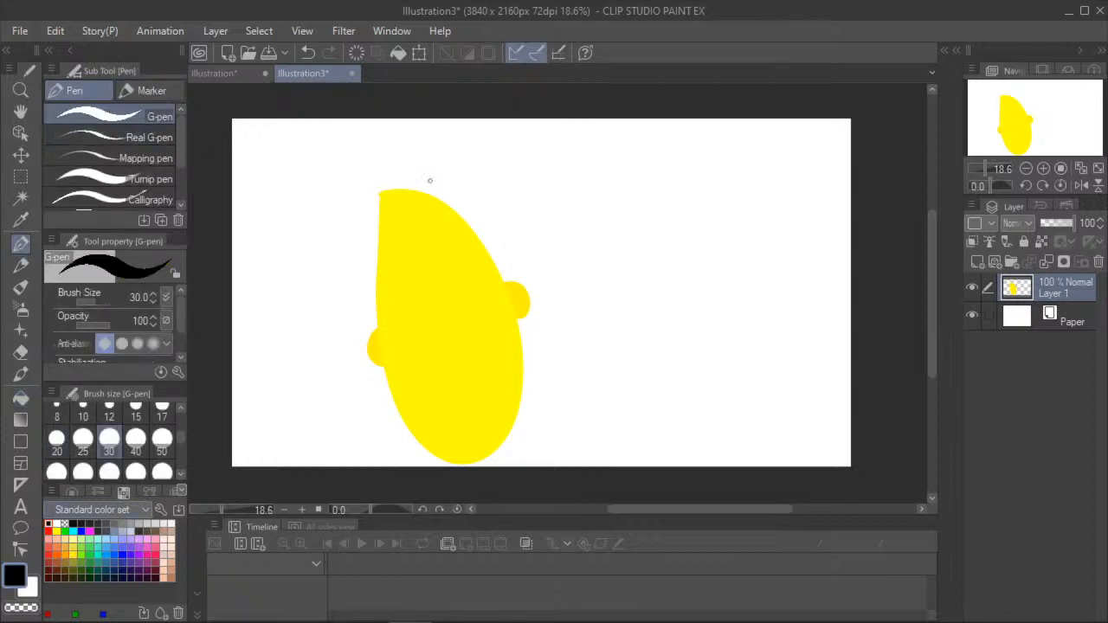
{"action": "mouse_move", "coordinate": [379, 193]}
{"action": "left_mouse_down"}
{"action": "mouse_move", "coordinate": [436, 195]}
{"action": "mouse_move", "coordinate": [392, 191]}
{"action": "mouse_move", "coordinate": [429, 196]}
{"action": "mouse_move", "coordinate": [352, 155]}
{"action": "mouse_move", "coordinate": [400, 157]}
{"action": "left_mouse_up"}
{"action": "mouse_move", "coordinate": [401, 191]}
{"action": "left_mouse_down"}
{"action": "mouse_move", "coordinate": [406, 158]}
{"action": "mouse_move", "coordinate": [423, 153]}
{"action": "left_mouse_up"}
{"action": "mouse_move", "coordinate": [424, 192]}
{"action": "left_mouse_down"}
{"action": "mouse_move", "coordinate": [437, 158]}
{"action": "mouse_move", "coordinate": [423, 155]}
{"action": "mouse_move", "coordinate": [436, 164]}
{"action": "left_mouse_up"}
{"action": "mouse_move", "coordinate": [385, 189]}
{"action": "left_mouse_down"}
{"action": "mouse_move", "coordinate": [369, 153]}
{"action": "mouse_move", "coordinate": [427, 155]}
{"action": "left_mouse_up"}
{"action": "mouse_move", "coordinate": [403, 182]}
{"action": "left_mouse_down"}
{"action": "mouse_move", "coordinate": [399, 149]}
{"action": "mouse_move", "coordinate": [361, 148]}
{"action": "mouse_move", "coordinate": [430, 155]}
{"action": "left_mouse_up"}
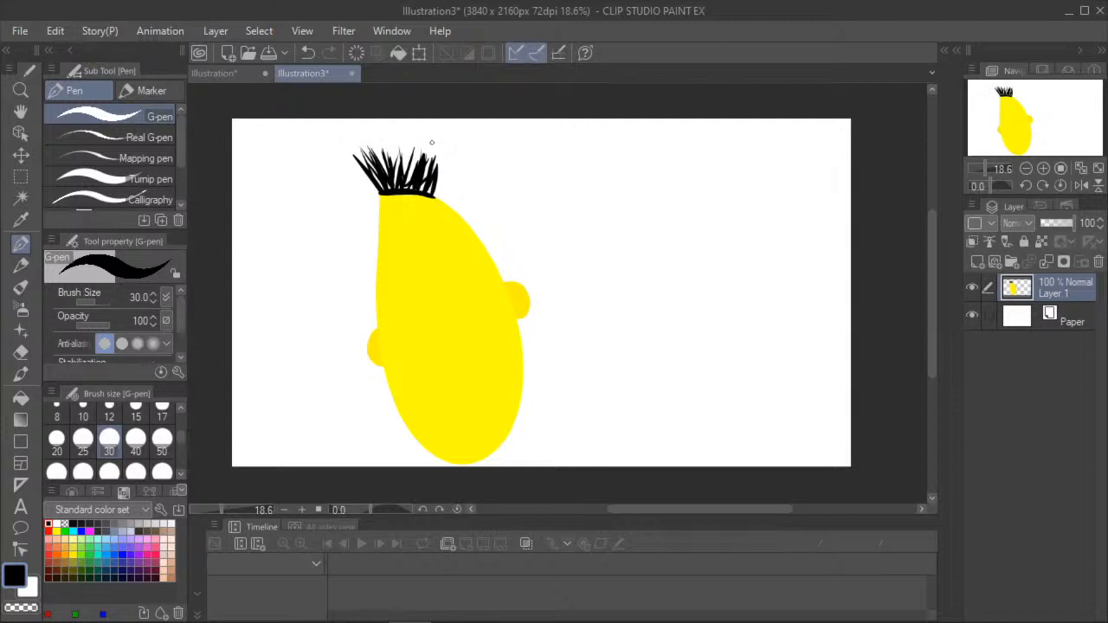
- Draw the upper face in black: a slanted unibrow, two oval eyes with bags beneath them, and a small hooked nose
{"action": "mouse_move", "coordinate": [406, 247]}
{"action": "left_mouse_down"}
{"action": "mouse_move", "coordinate": [399, 239]}
{"action": "mouse_move", "coordinate": [395, 255]}
{"action": "mouse_move", "coordinate": [407, 241]}
{"action": "mouse_move", "coordinate": [467, 239]}
{"action": "mouse_move", "coordinate": [463, 259]}
{"action": "mouse_move", "coordinate": [420, 262]}
{"action": "mouse_move", "coordinate": [394, 241]}
{"action": "mouse_move", "coordinate": [389, 275]}
{"action": "mouse_move", "coordinate": [413, 307]}
{"action": "mouse_move", "coordinate": [431, 258]}
{"action": "mouse_move", "coordinate": [440, 309]}
{"action": "mouse_move", "coordinate": [471, 272]}
{"action": "mouse_move", "coordinate": [460, 255]}
{"action": "left_mouse_up"}
{"action": "left_click", "coordinate": [307, 52]}
{"action": "mouse_move", "coordinate": [426, 307]}
{"action": "left_mouse_down"}
{"action": "mouse_move", "coordinate": [427, 335]}
{"action": "mouse_move", "coordinate": [437, 318]}
{"action": "mouse_move", "coordinate": [419, 314]}
{"action": "mouse_move", "coordinate": [473, 309]}
{"action": "left_mouse_up"}
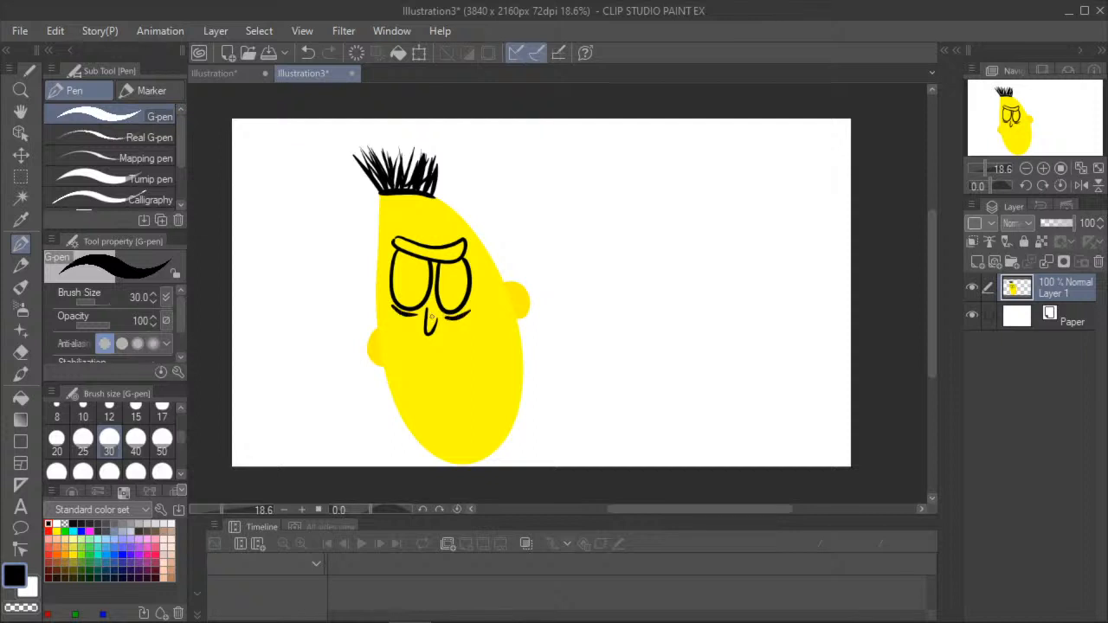
- Draw a wide open grin with upper and lower teeth, a pointed tongue and a curved cheek line
{"action": "mouse_move", "coordinate": [414, 364]}
{"action": "left_mouse_down"}
{"action": "mouse_move", "coordinate": [457, 375]}
{"action": "mouse_move", "coordinate": [487, 358]}
{"action": "mouse_move", "coordinate": [498, 385]}
{"action": "mouse_move", "coordinate": [487, 408]}
{"action": "mouse_move", "coordinate": [431, 412]}
{"action": "mouse_move", "coordinate": [404, 386]}
{"action": "mouse_move", "coordinate": [423, 357]}
{"action": "left_mouse_up"}
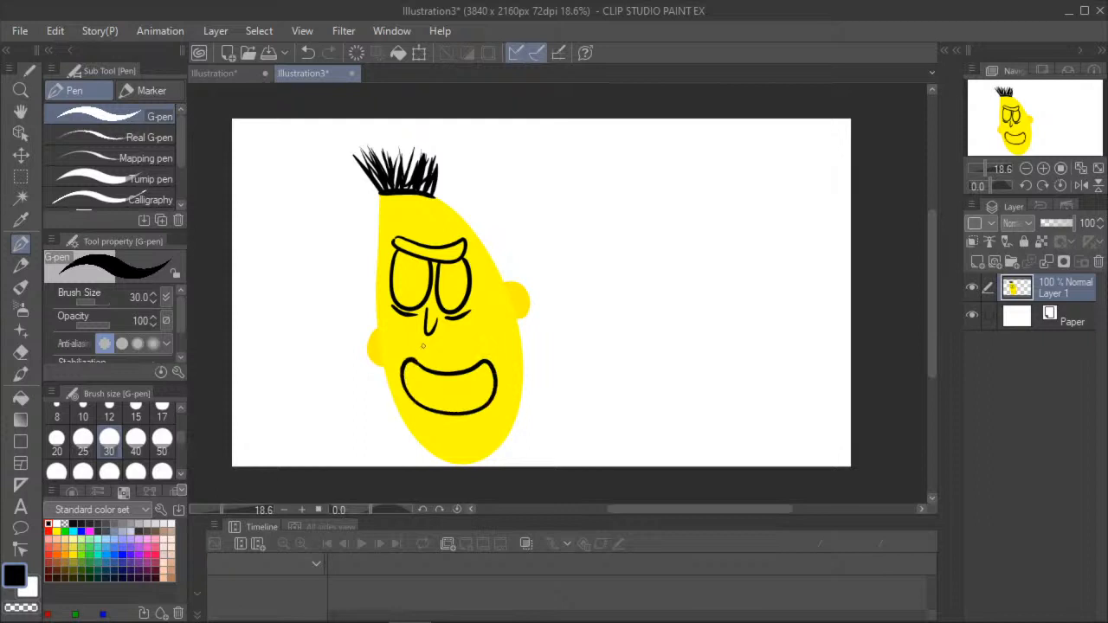
{"action": "mouse_move", "coordinate": [502, 356]}
{"action": "left_mouse_down"}
{"action": "mouse_move", "coordinate": [476, 408]}
{"action": "mouse_move", "coordinate": [448, 411]}
{"action": "mouse_move", "coordinate": [492, 401]}
{"action": "mouse_move", "coordinate": [476, 383]}
{"action": "mouse_move", "coordinate": [474, 410]}
{"action": "left_mouse_up"}
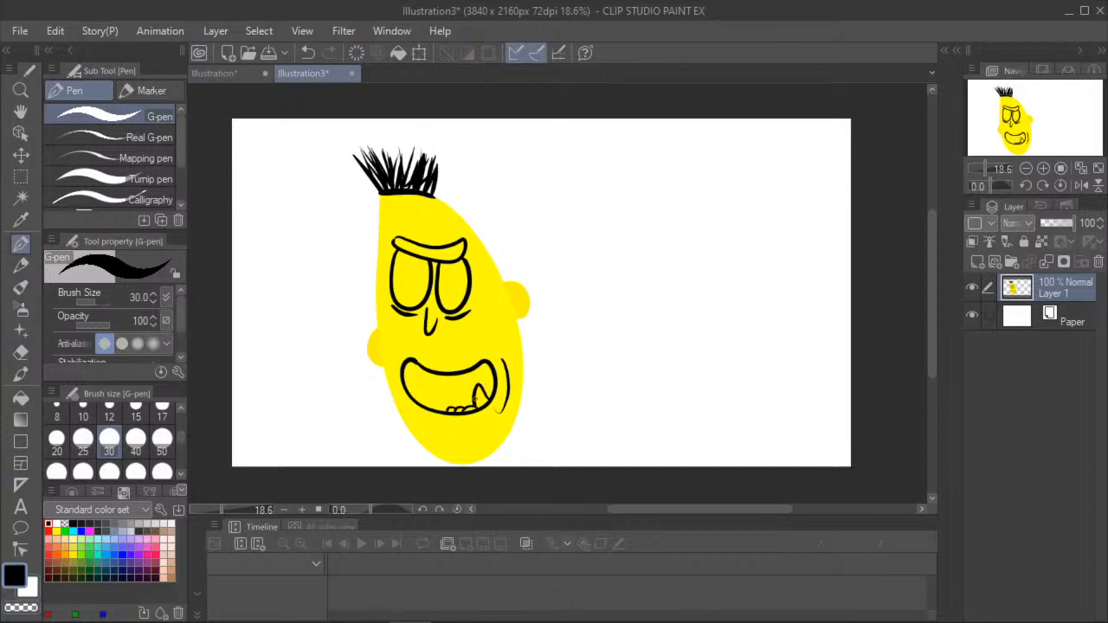
{"action": "mouse_move", "coordinate": [429, 371]}
{"action": "left_mouse_down"}
{"action": "mouse_move", "coordinate": [433, 381]}
{"action": "mouse_move", "coordinate": [448, 374]}
{"action": "left_mouse_up"}
{"action": "left_click", "coordinate": [308, 53]}
- Add scribbled pupils to both eyes and two short neck lines below the head
{"action": "mouse_move", "coordinate": [419, 283]}
{"action": "left_mouse_down"}
{"action": "mouse_move", "coordinate": [422, 294]}
{"action": "mouse_move", "coordinate": [462, 298]}
{"action": "left_mouse_up"}
{"action": "left_click_drag", "start_coordinate": [424, 447], "coordinate": [421, 474]}
{"action": "left_click_drag", "start_coordinate": [501, 444], "coordinate": [506, 485]}
- Fill both eyes with white and the unibrow with black
{"action": "left_click", "coordinate": [20, 397]}
{"action": "left_click", "coordinate": [57, 524]}
{"action": "left_click", "coordinate": [404, 284]}
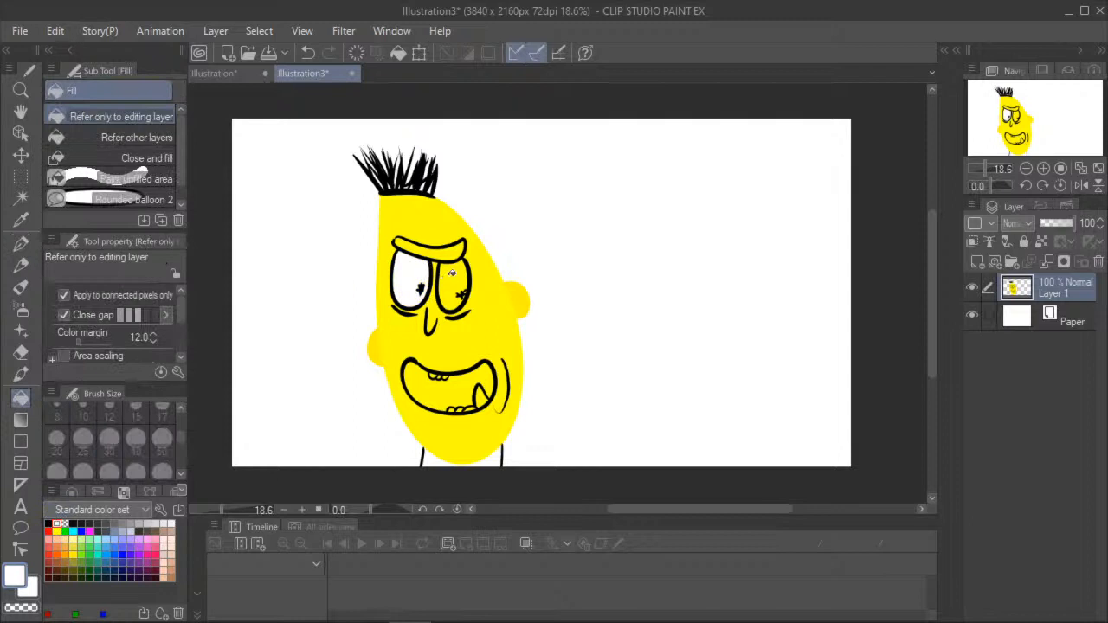
{"action": "left_click", "coordinate": [450, 275]}
{"action": "left_click", "coordinate": [49, 524]}
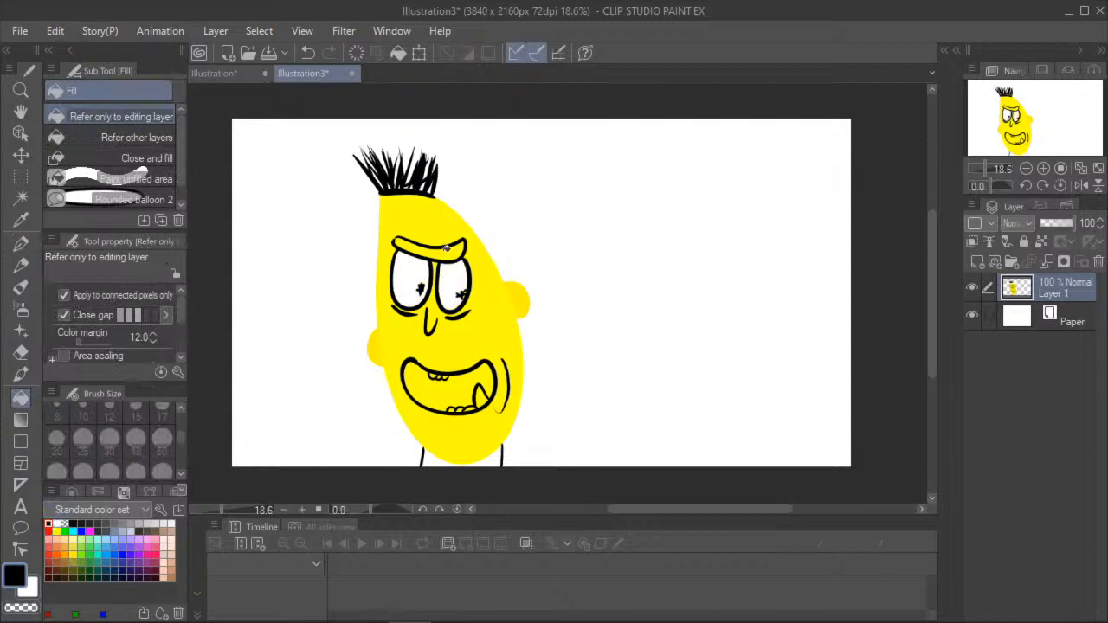
{"action": "left_click", "coordinate": [450, 249]}
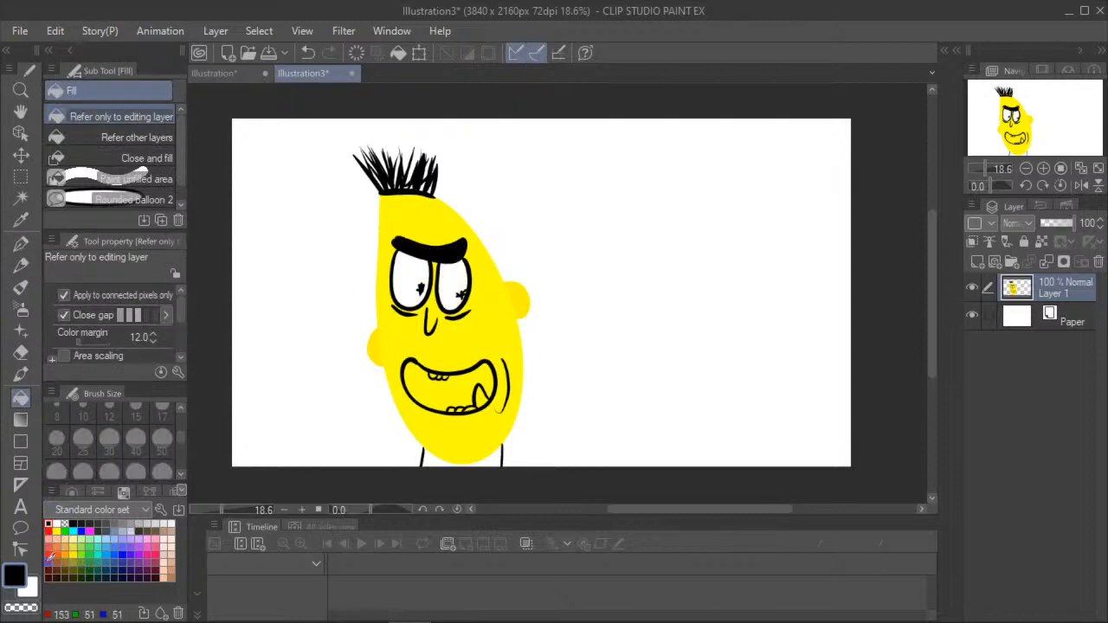
- Fill the inside of the mouth with dark red and the tongue with bright red
{"action": "left_click", "coordinate": [48, 562]}
{"action": "left_click", "coordinate": [398, 394]}
{"action": "left_click", "coordinate": [48, 532]}
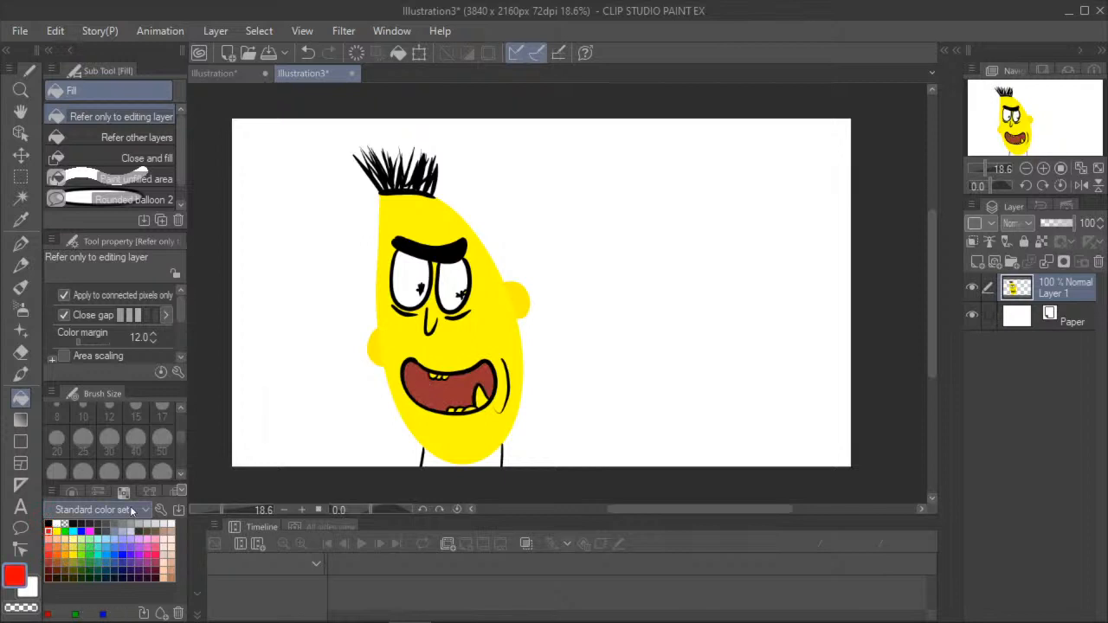
{"action": "left_click", "coordinate": [481, 398]}
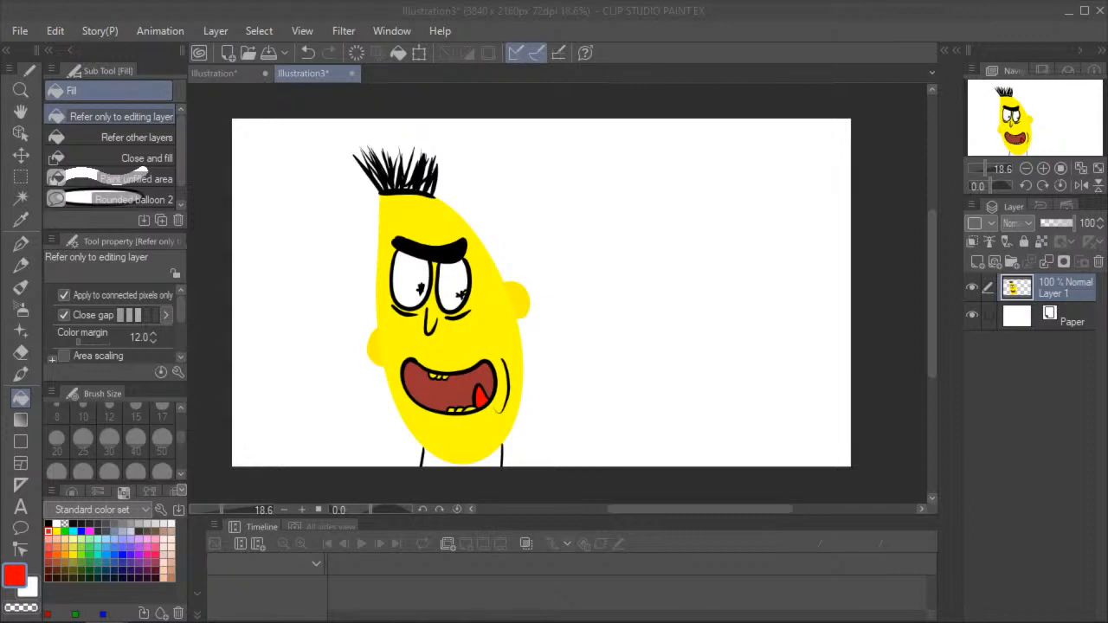
- Write "Brick" in black beside the head with the G-pen, and draw a curved arrow from the word to the face
{"action": "left_click", "coordinate": [53, 523]}
{"action": "left_click", "coordinate": [21, 244]}
{"action": "mouse_move", "coordinate": [527, 180]}
{"action": "left_mouse_down"}
{"action": "mouse_move", "coordinate": [529, 247]}
{"action": "mouse_move", "coordinate": [552, 197]}
{"action": "mouse_move", "coordinate": [530, 217]}
{"action": "mouse_move", "coordinate": [529, 244]}
{"action": "mouse_move", "coordinate": [563, 254]}
{"action": "mouse_move", "coordinate": [583, 212]}
{"action": "mouse_move", "coordinate": [591, 247]}
{"action": "left_mouse_up"}
{"action": "left_click_drag", "start_coordinate": [588, 184], "coordinate": [630, 242]}
{"action": "left_click_drag", "start_coordinate": [628, 169], "coordinate": [632, 246]}
{"action": "mouse_move", "coordinate": [647, 198]}
{"action": "left_mouse_down"}
{"action": "mouse_move", "coordinate": [636, 223]}
{"action": "mouse_move", "coordinate": [656, 234]}
{"action": "left_mouse_up"}
{"action": "mouse_move", "coordinate": [600, 259]}
{"action": "left_mouse_down"}
{"action": "mouse_move", "coordinate": [599, 276]}
{"action": "mouse_move", "coordinate": [541, 329]}
{"action": "mouse_move", "coordinate": [562, 355]}
{"action": "left_mouse_up"}
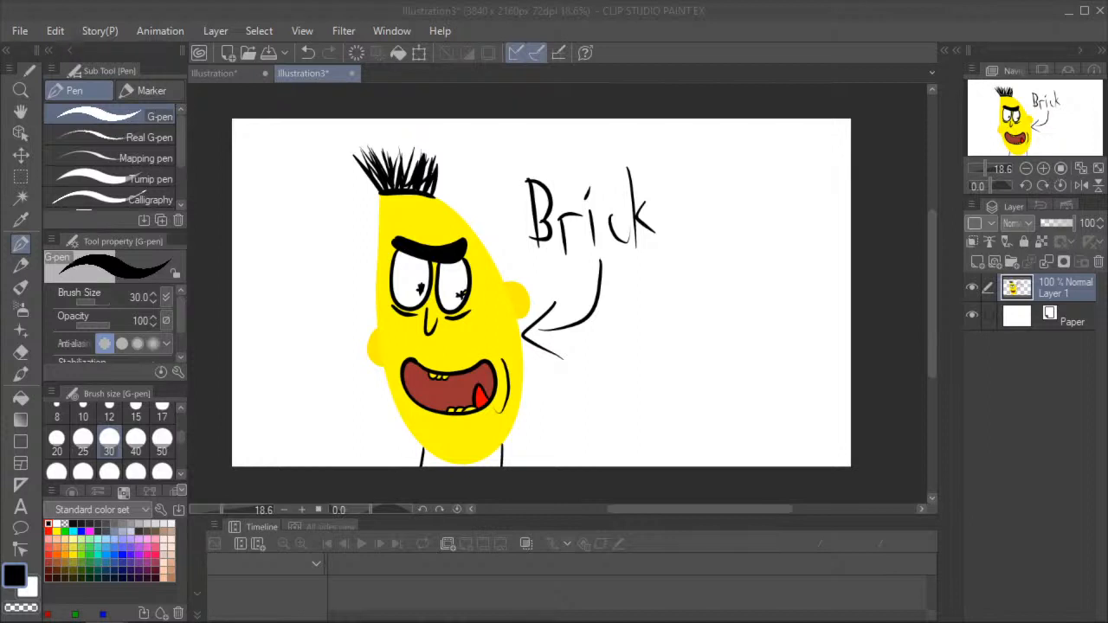
- Look at the first Illustration canvas with its "Docs in description" note, and return to Illustration3
{"action": "left_click", "coordinate": [226, 71]}
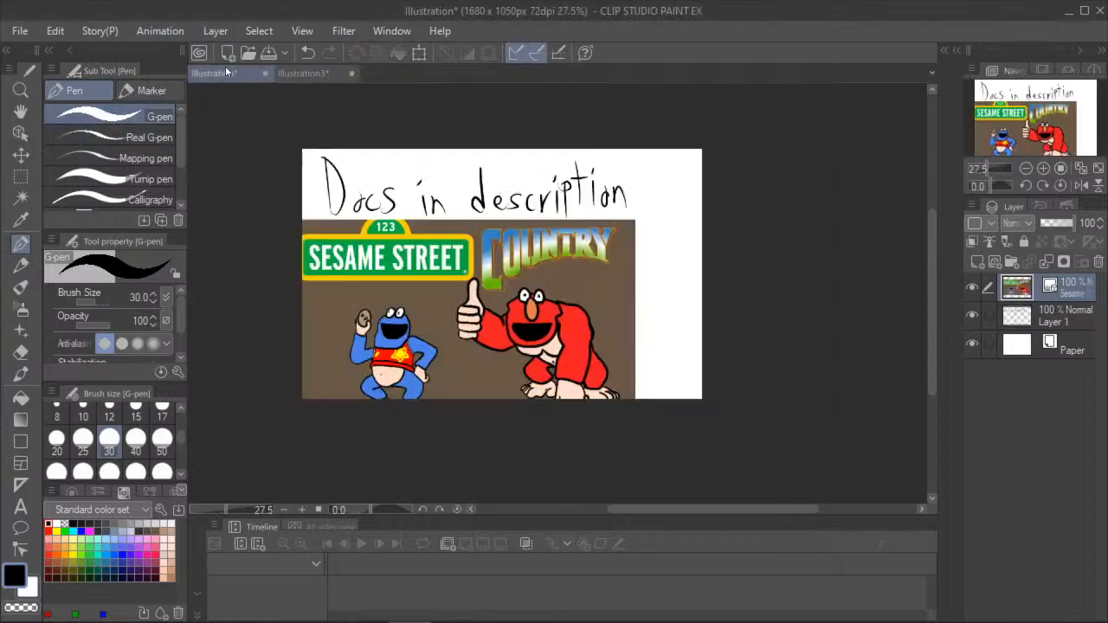
{"action": "left_click", "coordinate": [305, 72]}
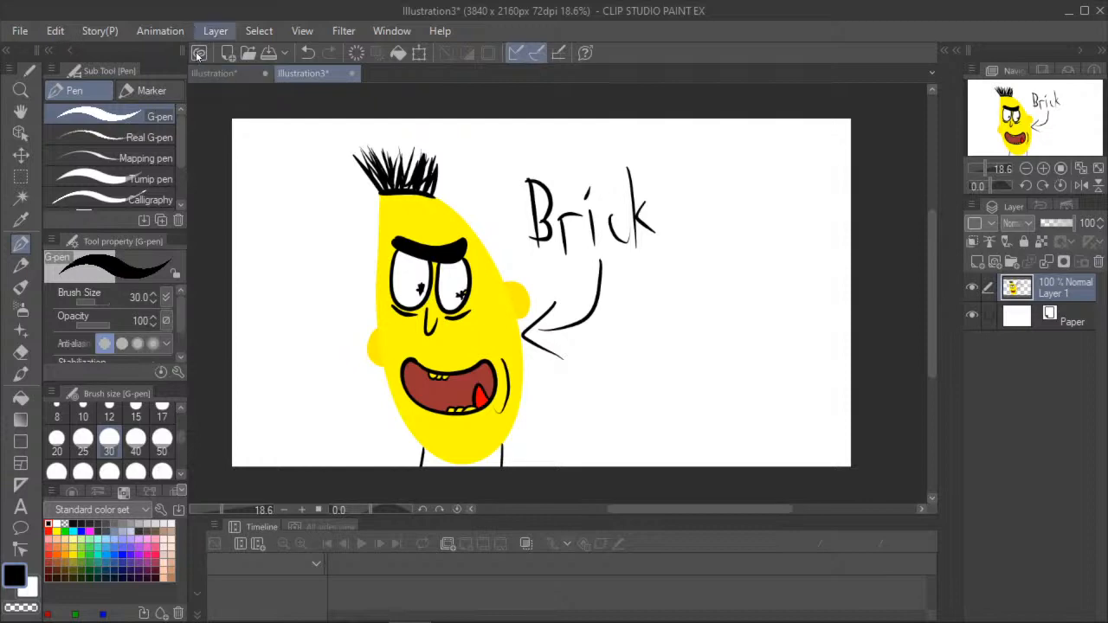
{"action": "left_click", "coordinate": [214, 73]}
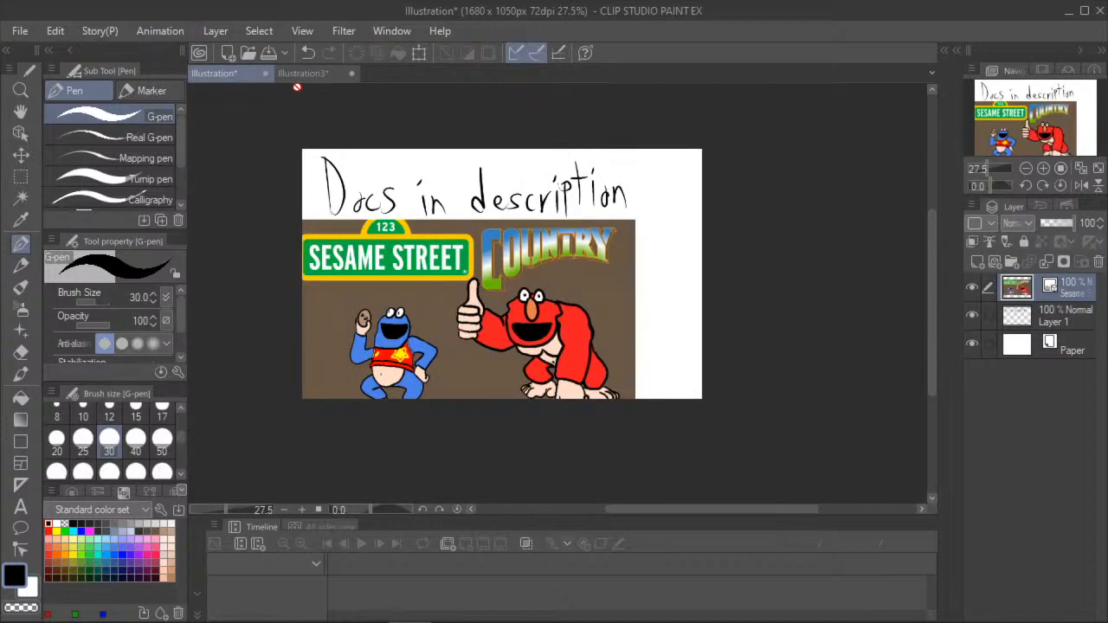
{"action": "left_click", "coordinate": [329, 74]}
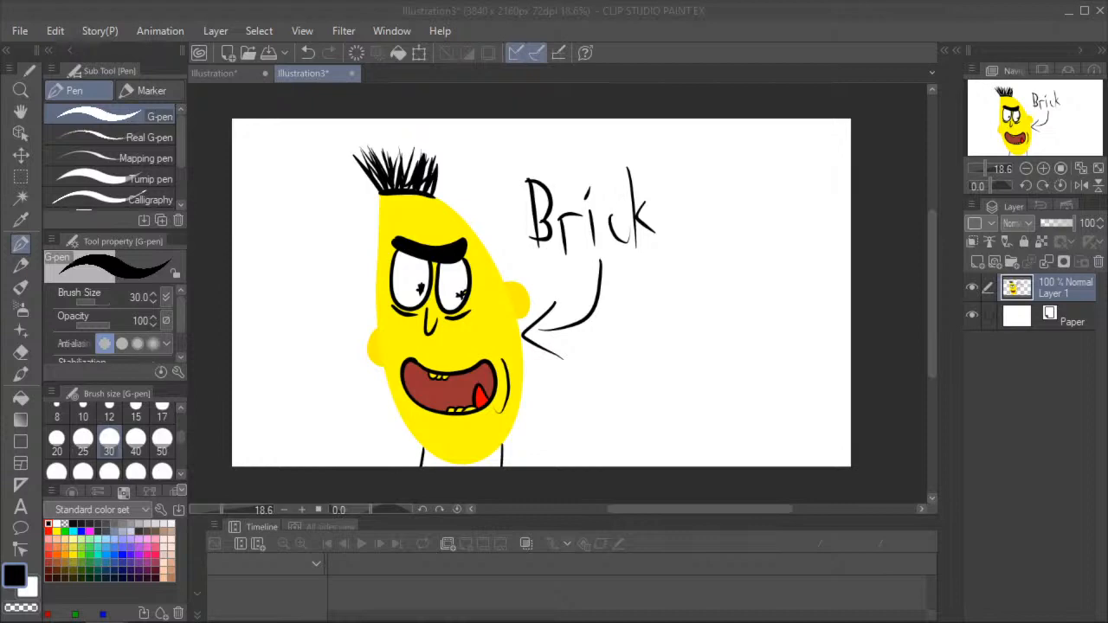
- Switch to the Drawing Stream document in Google Docs, check the text below the last reference image, and return to the Clip Studio Paint canvas
{"action": "left_click_drag", "start_coordinate": [0, 172], "coordinate": [497, 89]}
{"action": "left_click", "coordinate": [775, 86]}
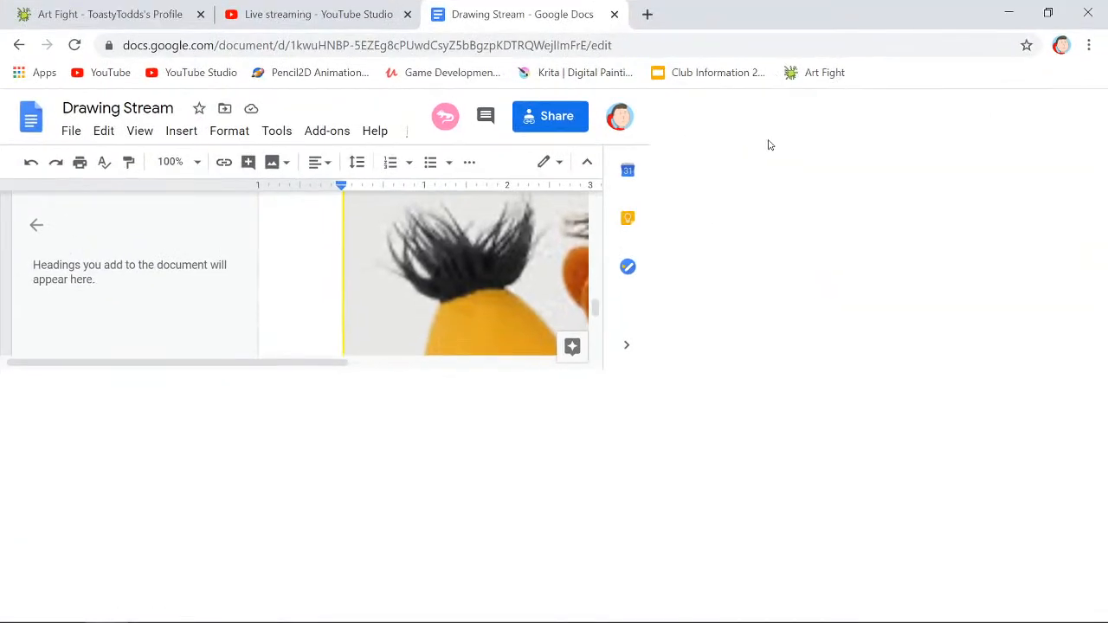
{"action": "scroll", "coordinate": [649, 338], "scroll_direction": "down", "scroll_amount": 5}
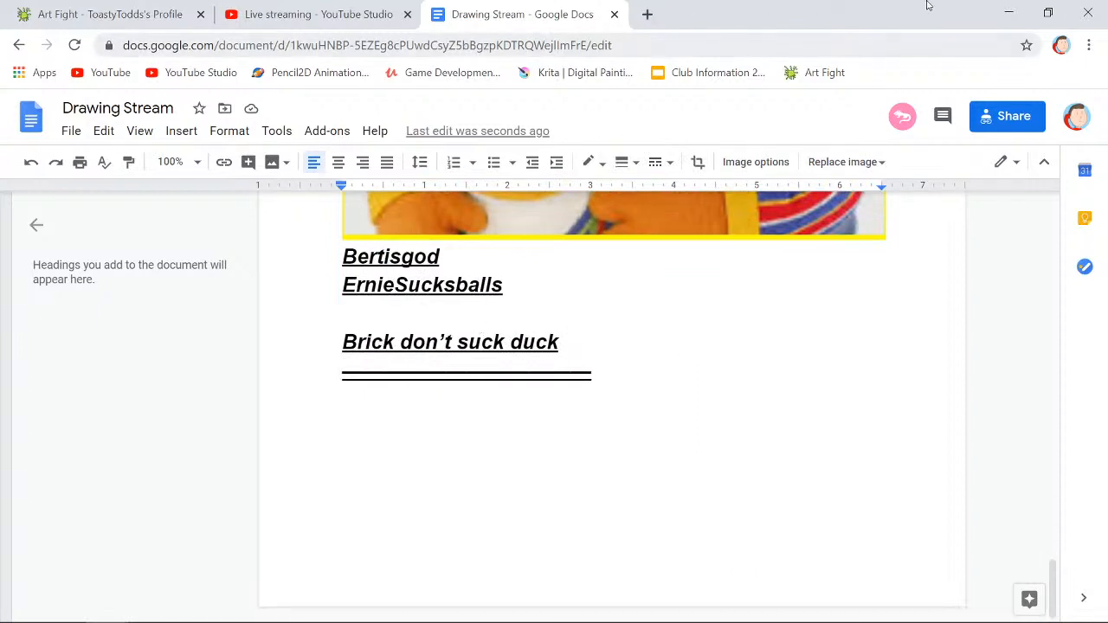
{"action": "left_click", "coordinate": [1049, 17]}
{"action": "left_click_drag", "start_coordinate": [695, 91], "coordinate": [0, 8]}
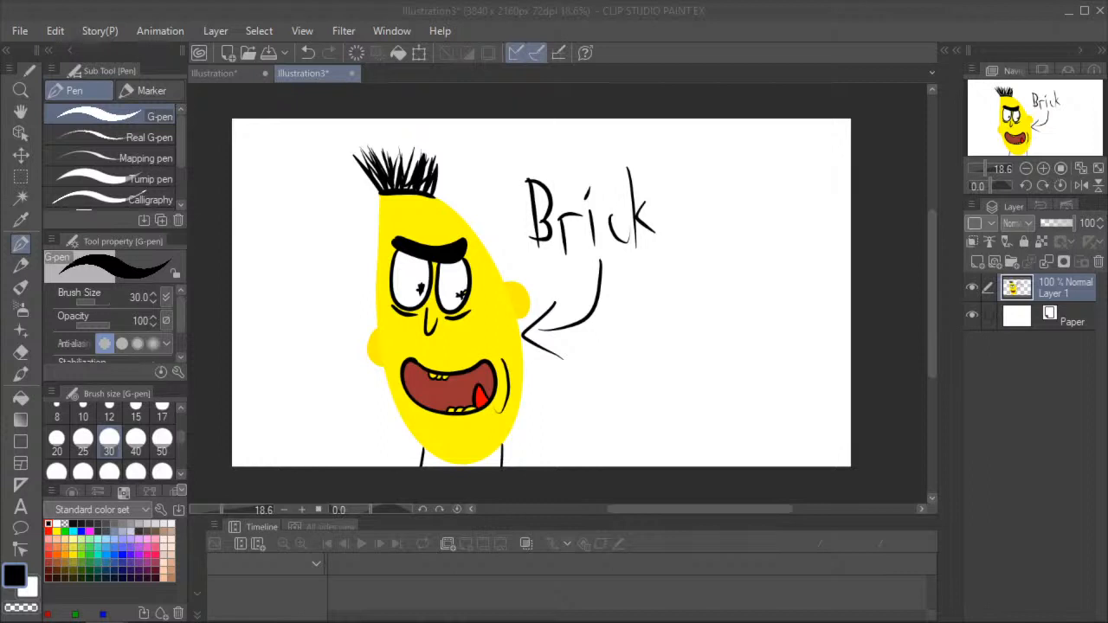
{"action": "left_click", "coordinate": [582, 303]}
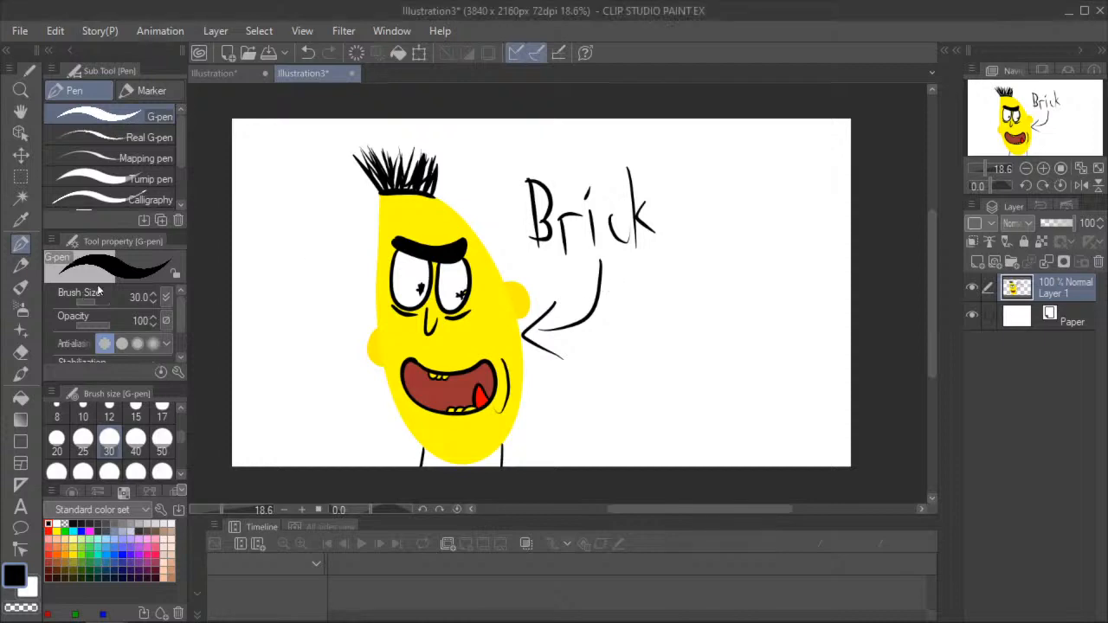
- Fill the small gap between the tongue and the nearest mouth corner with black
{"action": "scroll", "coordinate": [487, 396], "scroll_direction": "up", "scroll_amount": 3}
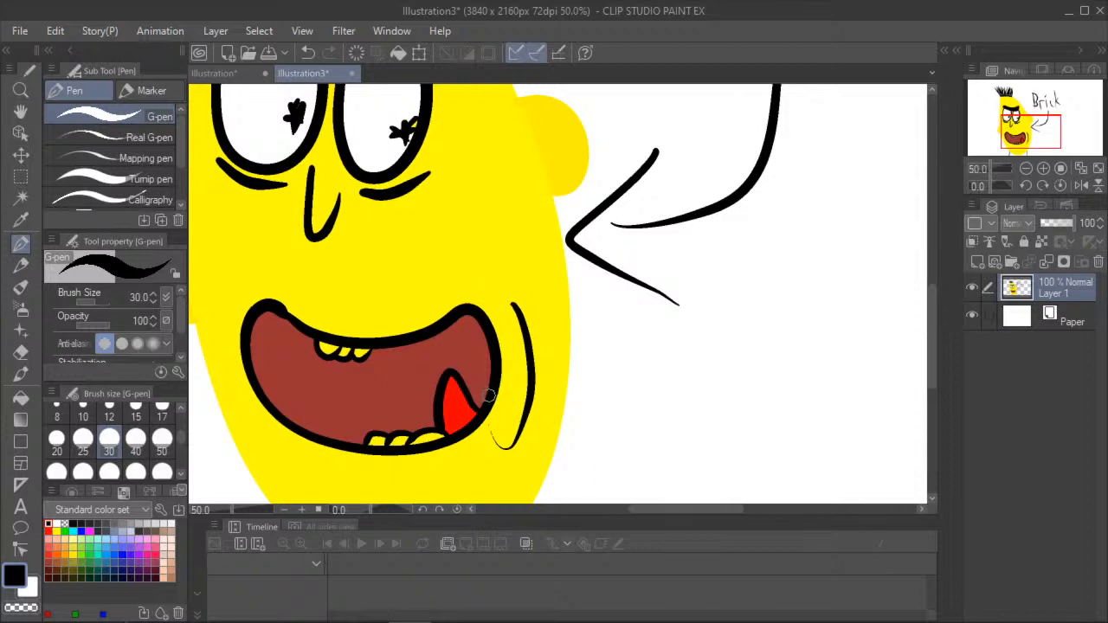
{"action": "key", "text": "g"}
{"action": "left_click", "coordinate": [479, 396]}
- Fill all the upper and lower teeth with white, keeping the mouth outline black
{"action": "left_click", "coordinate": [56, 523]}
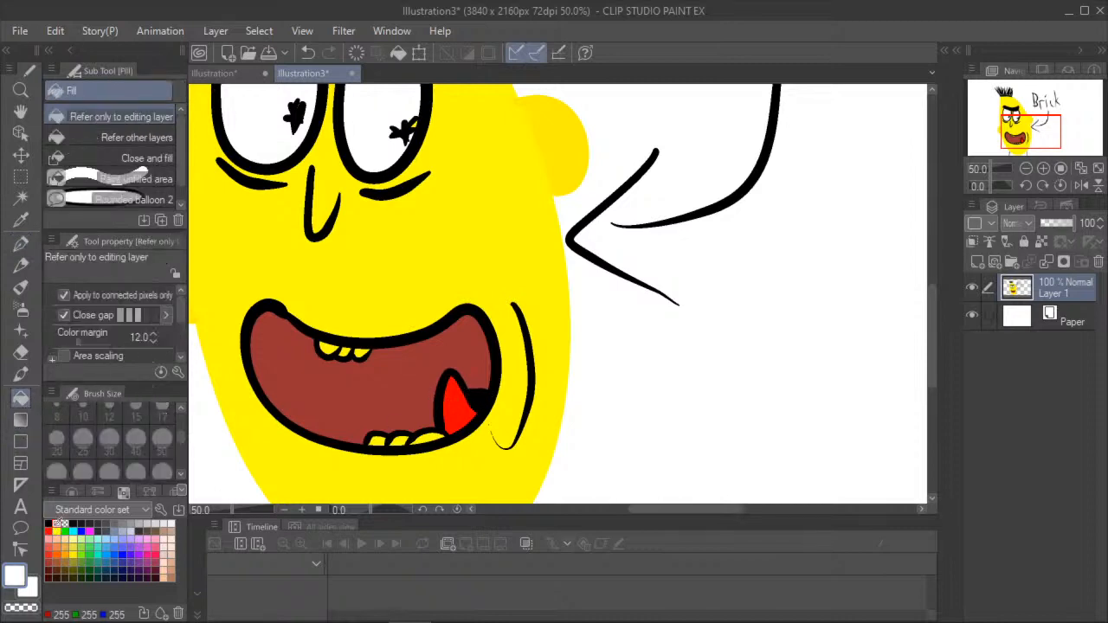
{"action": "left_click", "coordinate": [426, 437]}
{"action": "left_click", "coordinate": [400, 439]}
{"action": "left_click", "coordinate": [377, 441]}
{"action": "left_click", "coordinate": [330, 349]}
{"action": "left_click", "coordinate": [345, 350]}
{"action": "left_click", "coordinate": [349, 341]}
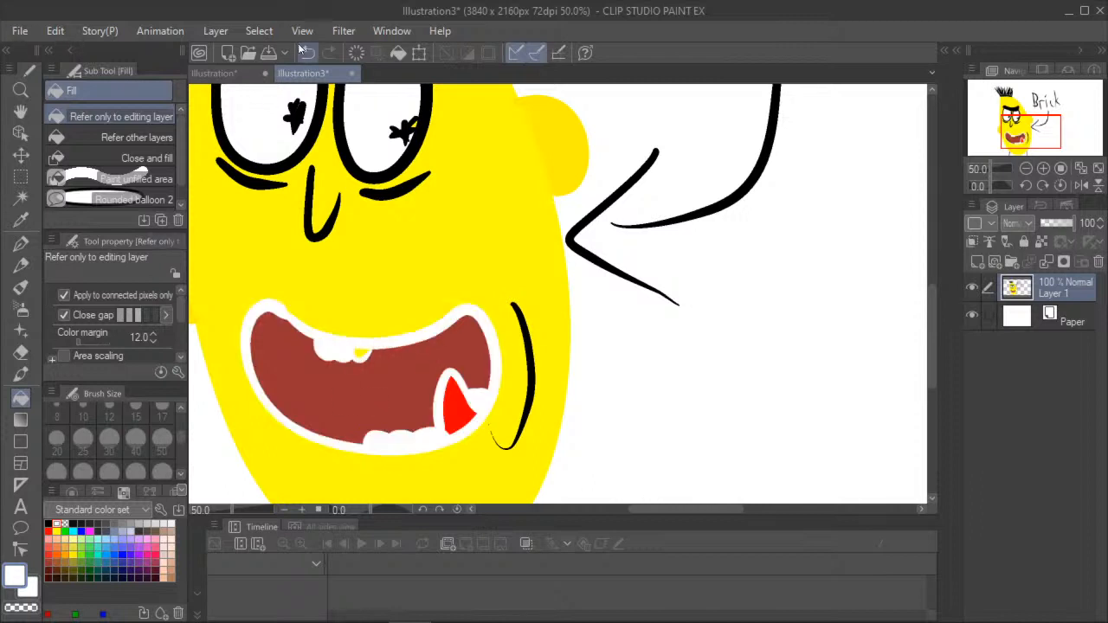
{"action": "key", "text": "ctrl+z"}
{"action": "left_click", "coordinate": [359, 351]}
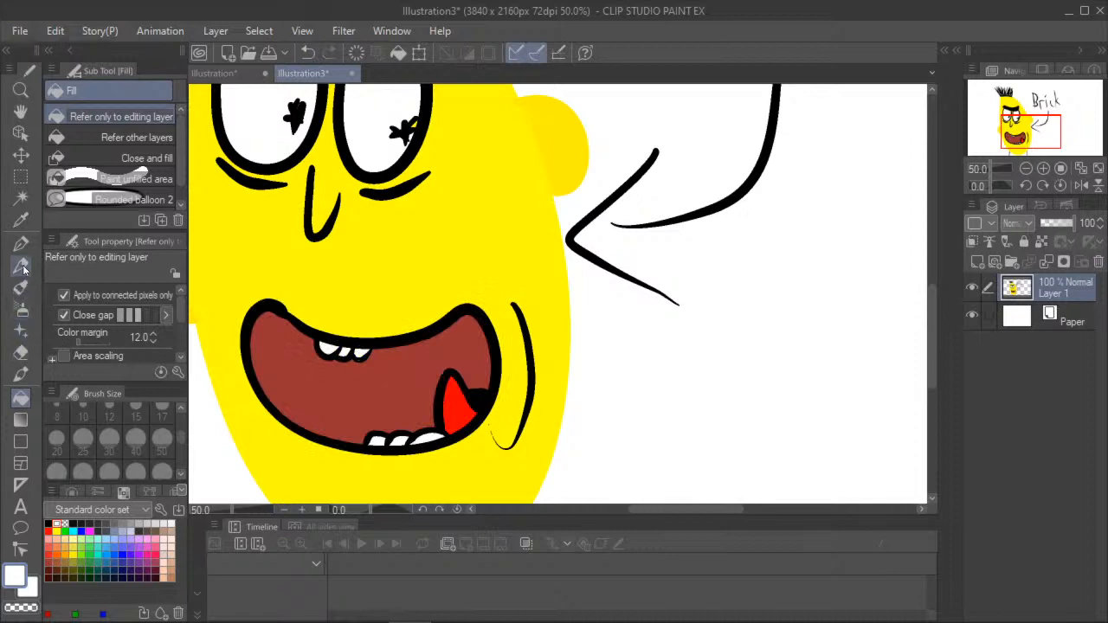
- Paint a solid black patch with the G-pen between the tongue and the lower teeth
{"action": "left_click", "coordinate": [21, 244]}
{"action": "left_click_drag", "start_coordinate": [434, 406], "coordinate": [424, 430]}
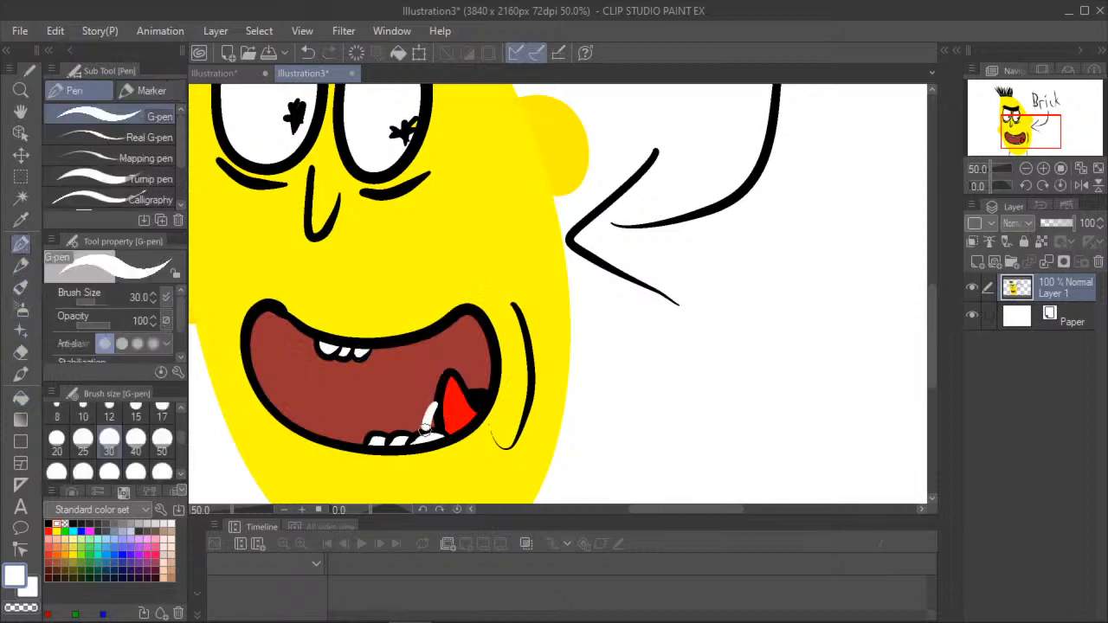
{"action": "left_click", "coordinate": [308, 57]}
{"action": "left_click", "coordinate": [49, 530]}
{"action": "left_click", "coordinate": [48, 524]}
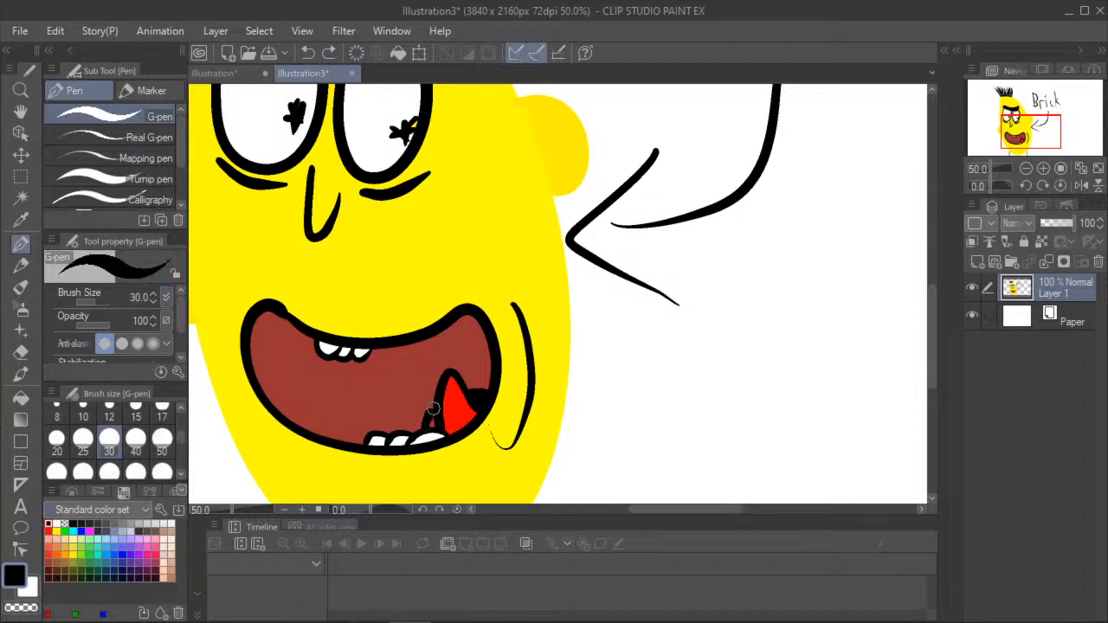
{"action": "left_click_drag", "start_coordinate": [431, 424], "coordinate": [432, 410]}
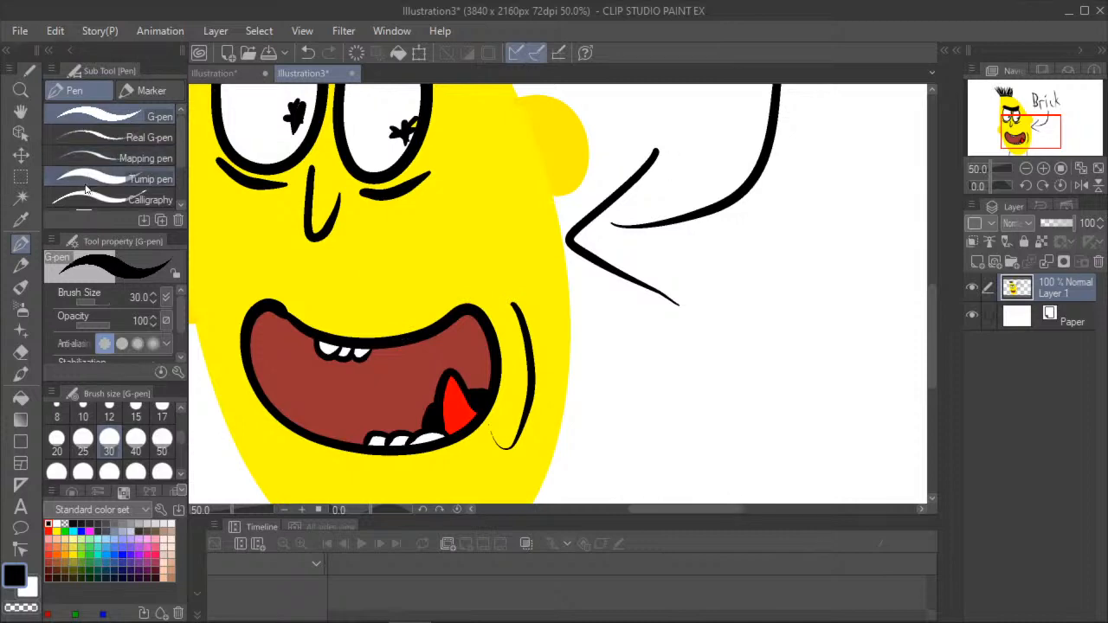
- Draw a large wide orange oval head beside the yellow one, below the "Brick" label, with the size 30 G-pen and fill it orange
{"action": "left_click", "coordinate": [21, 115]}
{"action": "left_click_drag", "start_coordinate": [635, 250], "coordinate": [497, 279]}
{"action": "scroll", "coordinate": [650, 271], "scroll_direction": "down", "scroll_amount": 3}
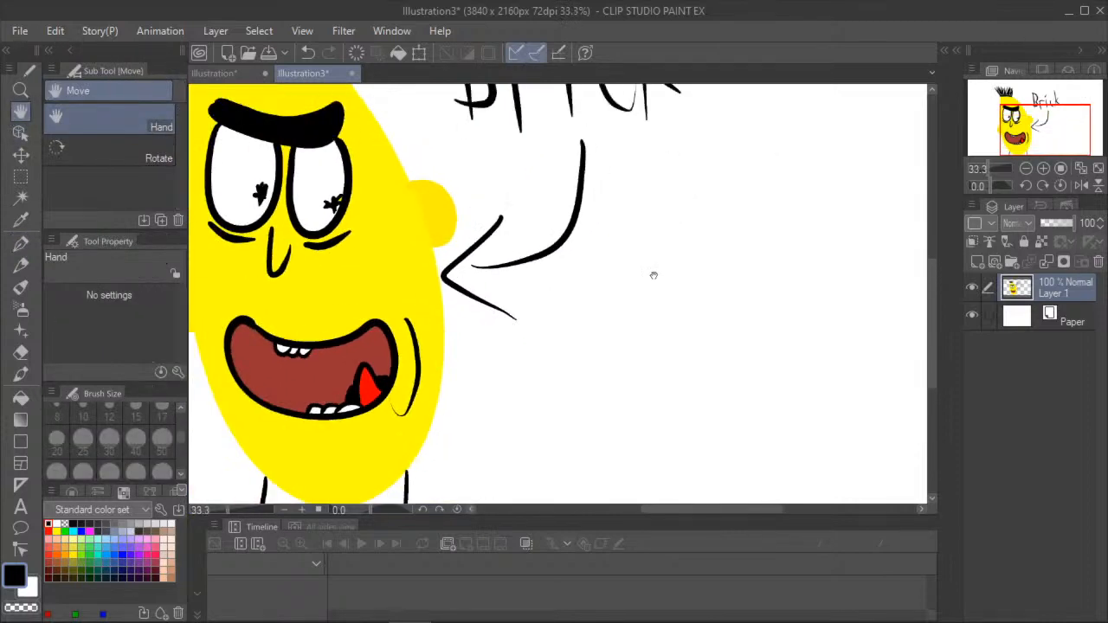
{"action": "left_click_drag", "start_coordinate": [702, 240], "coordinate": [616, 288]}
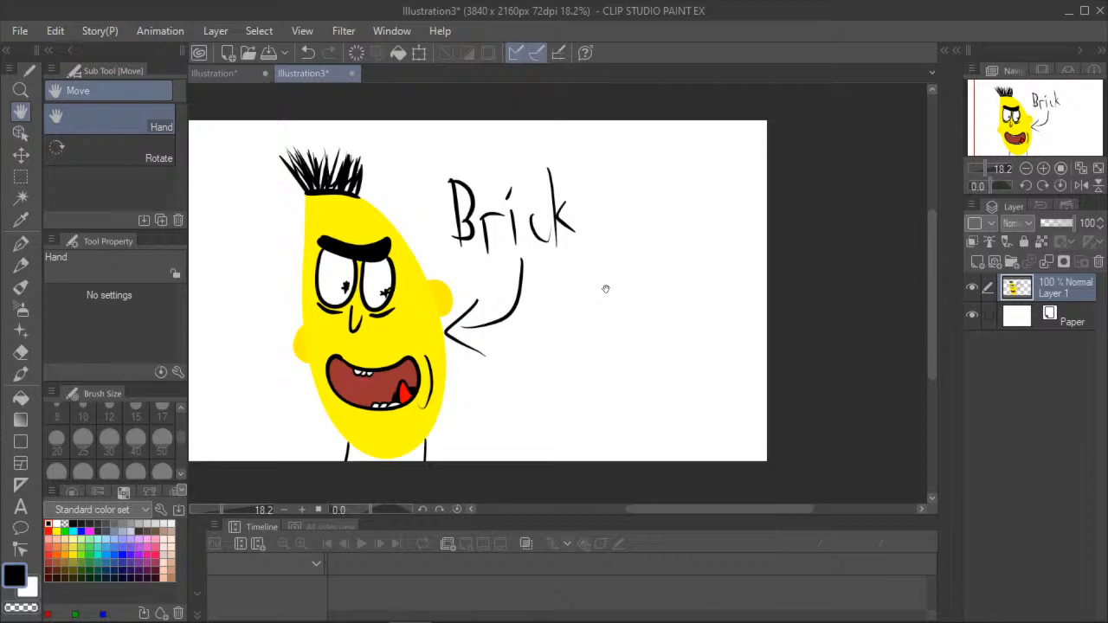
{"action": "left_click", "coordinate": [21, 244]}
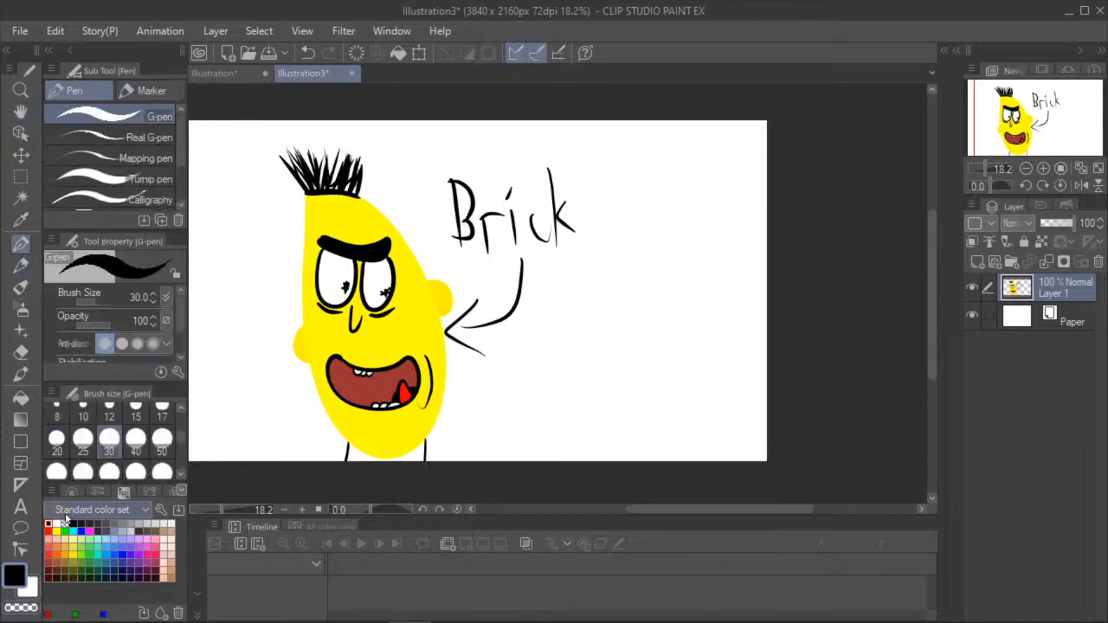
{"action": "left_click", "coordinate": [63, 552]}
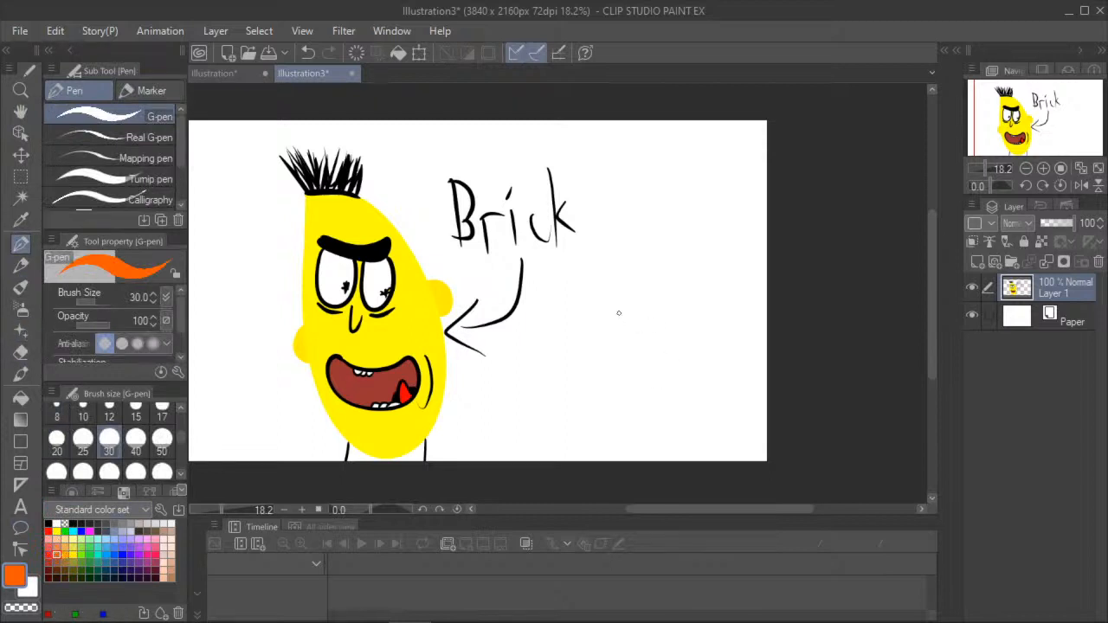
{"action": "mouse_move", "coordinate": [709, 289]}
{"action": "left_mouse_down"}
{"action": "mouse_move", "coordinate": [579, 310]}
{"action": "mouse_move", "coordinate": [547, 370]}
{"action": "mouse_move", "coordinate": [548, 419]}
{"action": "mouse_move", "coordinate": [612, 449]}
{"action": "mouse_move", "coordinate": [704, 436]}
{"action": "mouse_move", "coordinate": [738, 356]}
{"action": "mouse_move", "coordinate": [712, 293]}
{"action": "left_mouse_up"}
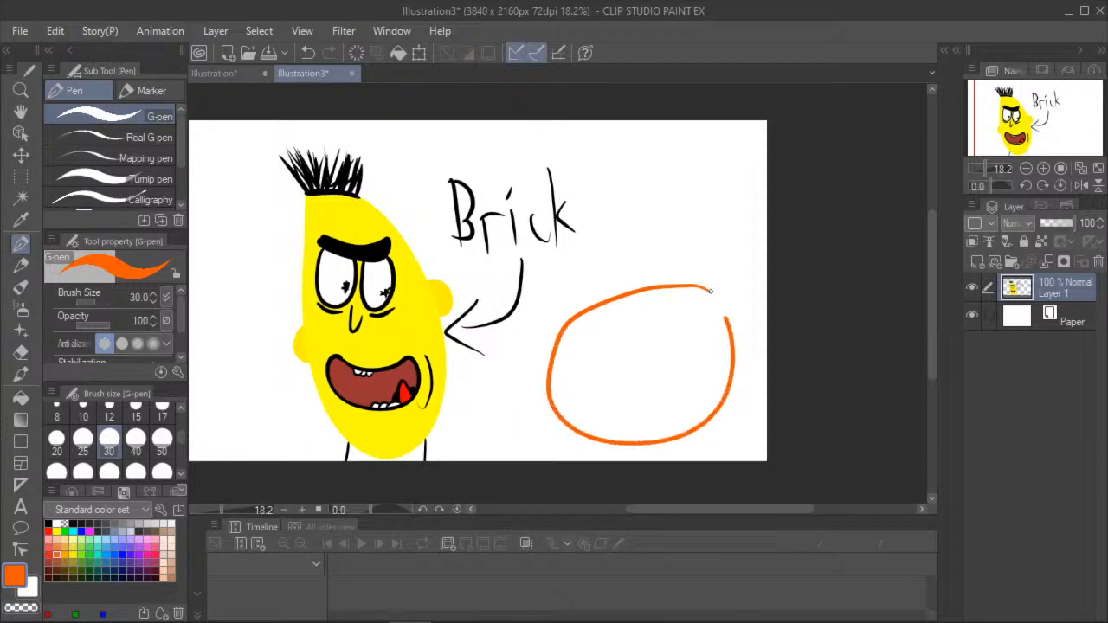
{"action": "left_click", "coordinate": [20, 398]}
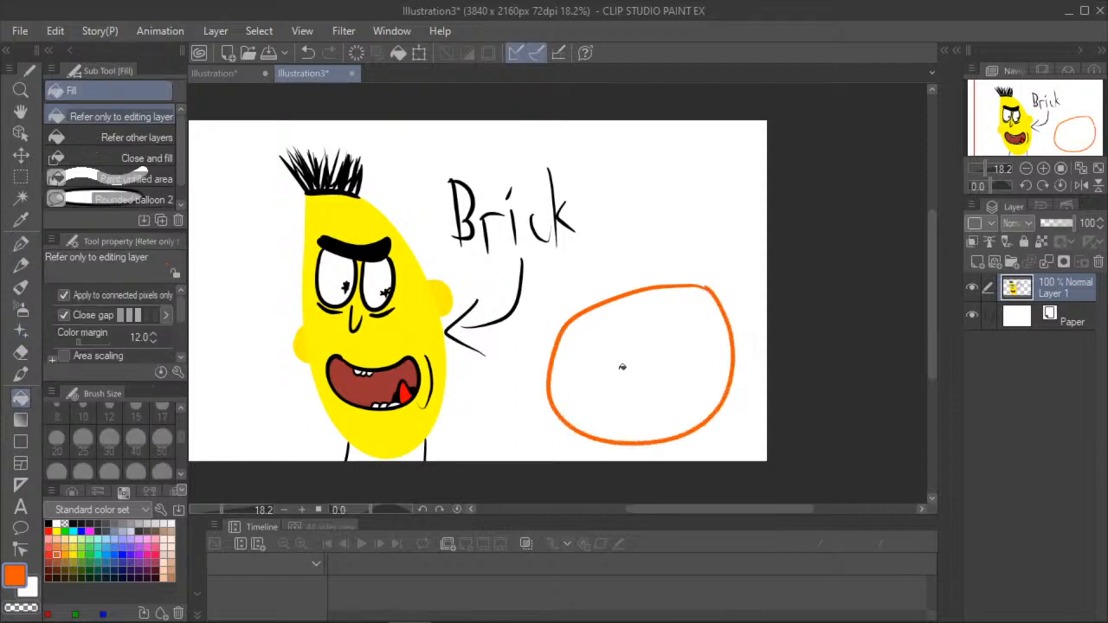
{"action": "left_click", "coordinate": [616, 332]}
- Draw a small brown ear on each side of the orange head and fill both ears brown, keeping the head orange
{"action": "left_click", "coordinate": [58, 563]}
{"action": "left_click", "coordinate": [20, 244]}
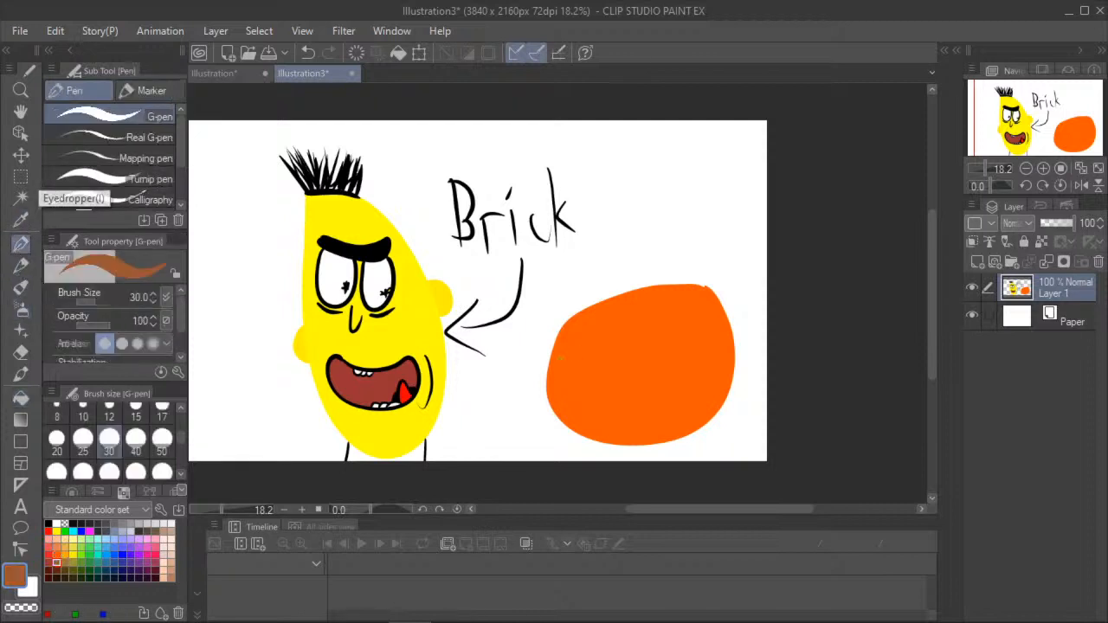
{"action": "left_click_drag", "start_coordinate": [548, 345], "coordinate": [545, 375]}
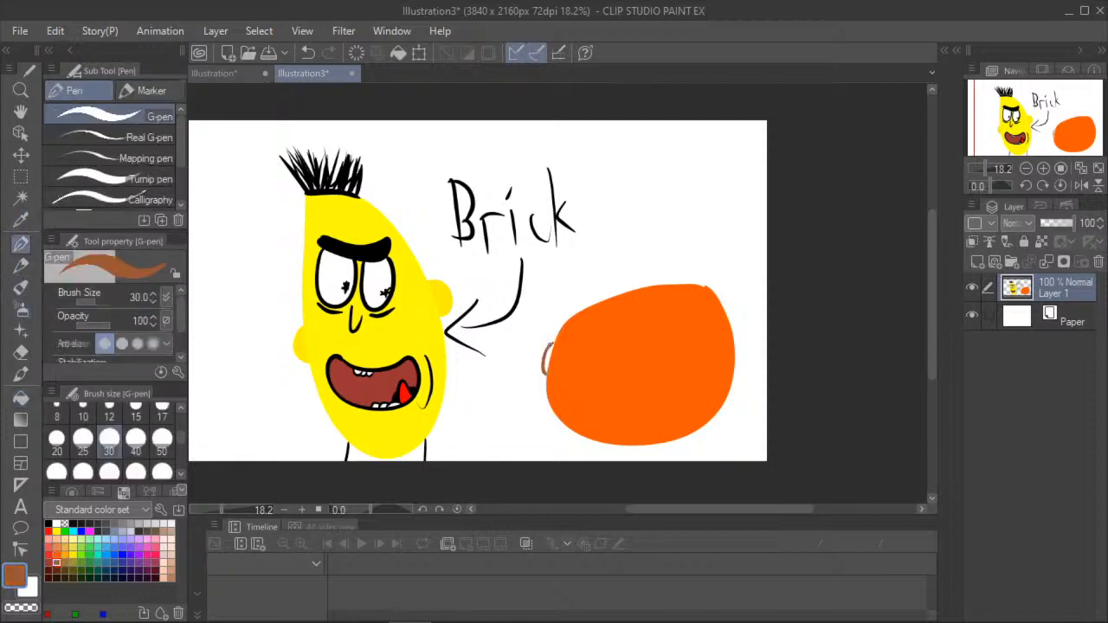
{"action": "mouse_move", "coordinate": [736, 328]}
{"action": "left_mouse_down"}
{"action": "mouse_move", "coordinate": [750, 337]}
{"action": "mouse_move", "coordinate": [737, 363]}
{"action": "left_mouse_up"}
{"action": "left_click", "coordinate": [20, 397]}
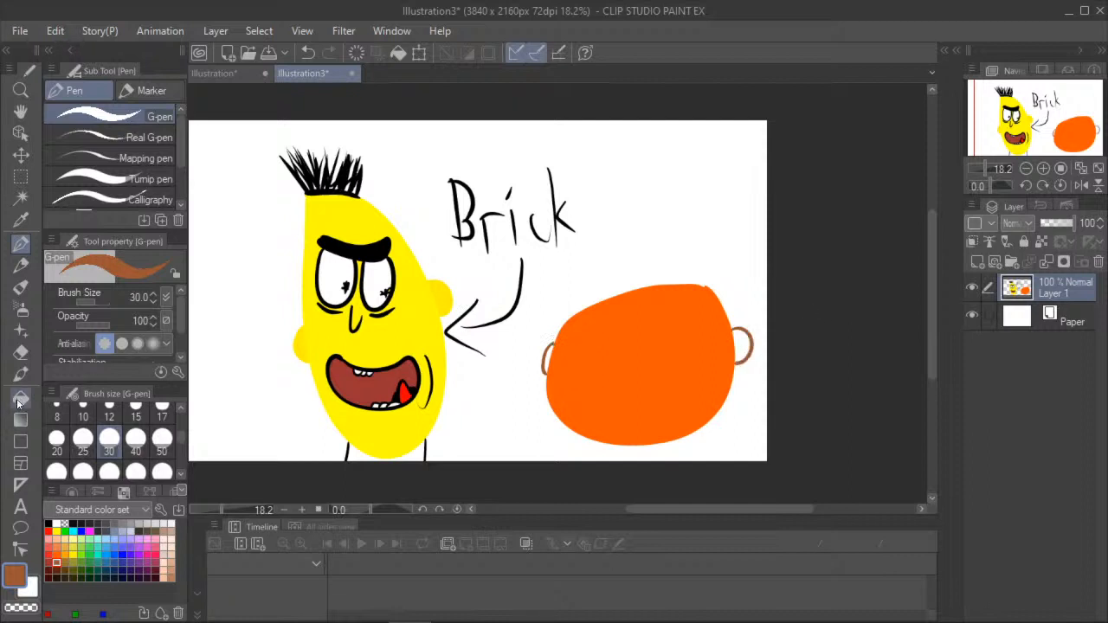
{"action": "left_click", "coordinate": [551, 358]}
{"action": "left_click", "coordinate": [729, 337]}
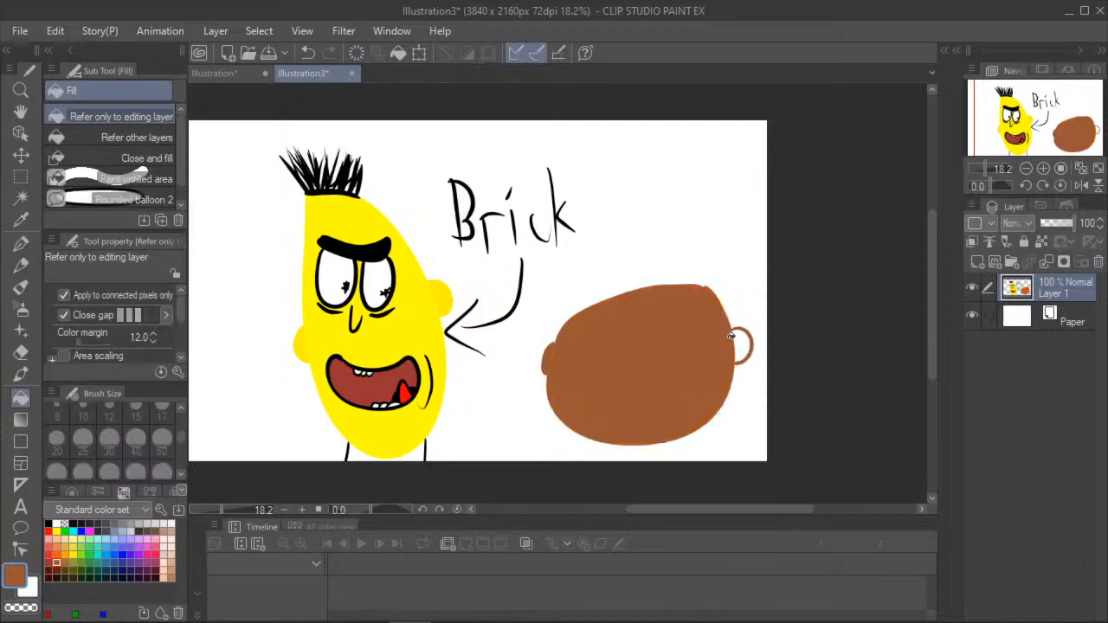
{"action": "left_click", "coordinate": [307, 52]}
{"action": "left_click", "coordinate": [743, 343]}
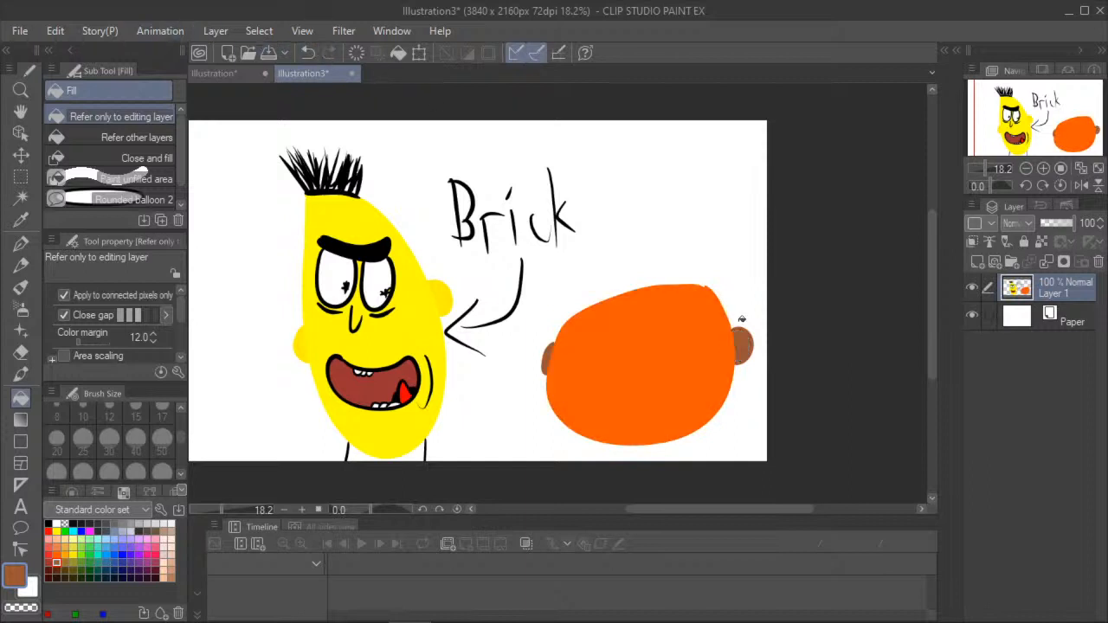
- Outline a thin curved hairline band along the top edge of the orange head in black and fill it black
{"action": "left_click", "coordinate": [20, 243]}
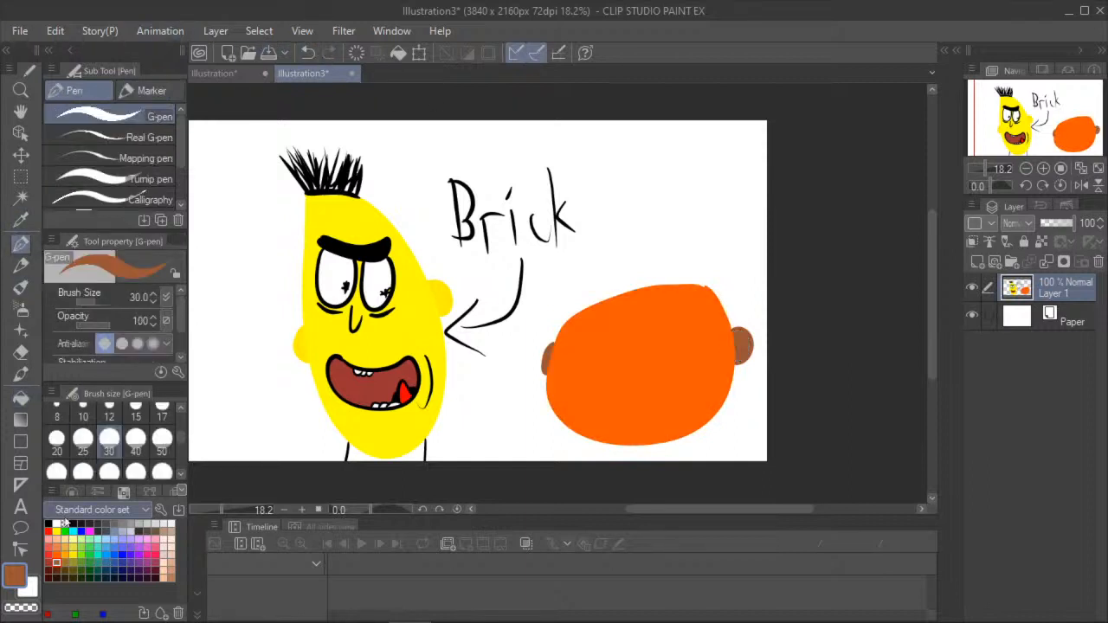
{"action": "left_click", "coordinate": [57, 524]}
{"action": "mouse_move", "coordinate": [577, 316]}
{"action": "left_mouse_down"}
{"action": "mouse_move", "coordinate": [630, 298]}
{"action": "mouse_move", "coordinate": [701, 295]}
{"action": "left_mouse_up"}
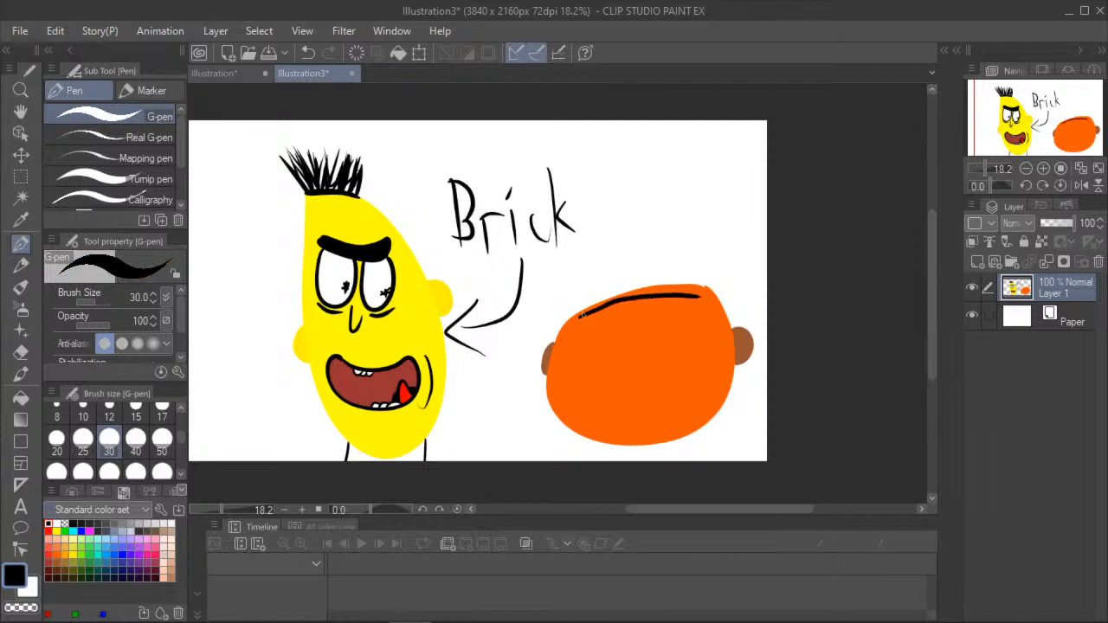
{"action": "mouse_move", "coordinate": [578, 318]}
{"action": "left_mouse_down"}
{"action": "mouse_move", "coordinate": [634, 289]}
{"action": "mouse_move", "coordinate": [691, 285]}
{"action": "mouse_move", "coordinate": [699, 300]}
{"action": "left_mouse_up"}
{"action": "left_click", "coordinate": [21, 397]}
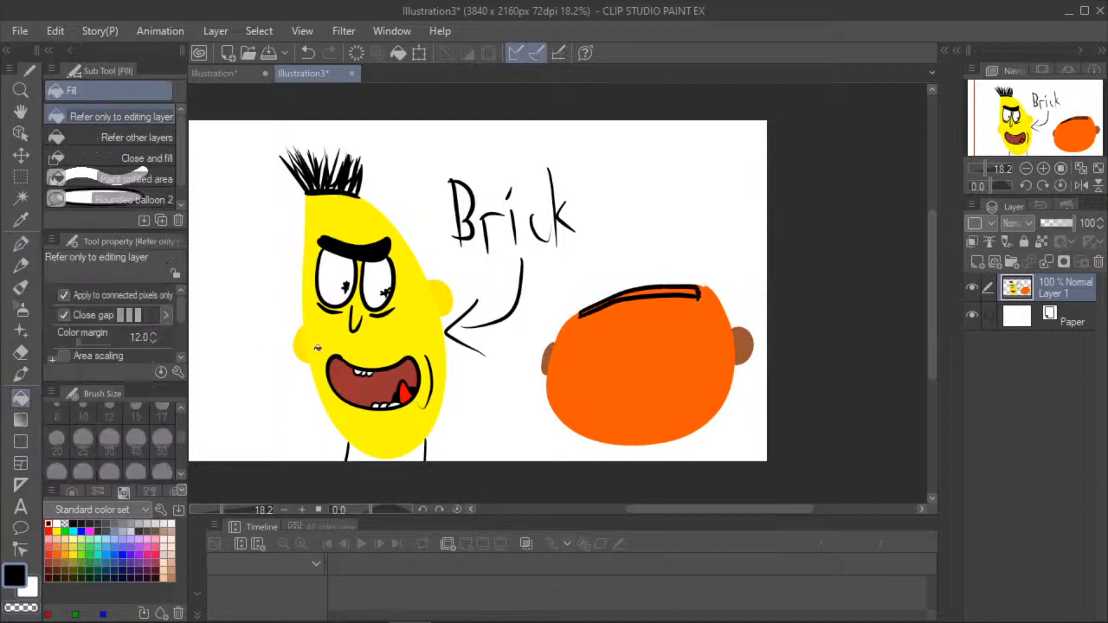
{"action": "left_click", "coordinate": [666, 290]}
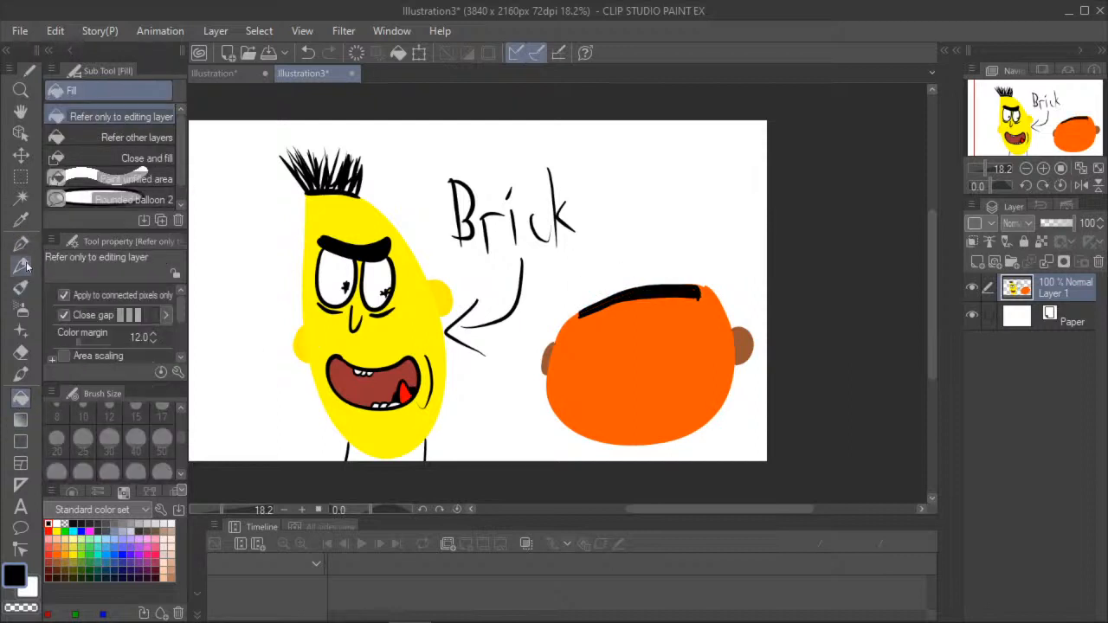
- Draw dense upright black hair strokes with the G-pen along the whole hairline of the orange head
{"action": "key", "text": "p"}
{"action": "mouse_move", "coordinate": [579, 310]}
{"action": "left_mouse_down"}
{"action": "mouse_move", "coordinate": [601, 309]}
{"action": "mouse_move", "coordinate": [592, 306]}
{"action": "mouse_move", "coordinate": [594, 263]}
{"action": "left_mouse_up"}
{"action": "mouse_move", "coordinate": [609, 300]}
{"action": "left_mouse_down"}
{"action": "mouse_move", "coordinate": [603, 250]}
{"action": "mouse_move", "coordinate": [639, 251]}
{"action": "mouse_move", "coordinate": [637, 240]}
{"action": "left_mouse_up"}
{"action": "left_click_drag", "start_coordinate": [638, 287], "coordinate": [650, 230]}
{"action": "left_click_drag", "start_coordinate": [652, 290], "coordinate": [656, 235]}
{"action": "left_click_drag", "start_coordinate": [658, 291], "coordinate": [663, 225]}
{"action": "left_click_drag", "start_coordinate": [662, 280], "coordinate": [666, 222]}
{"action": "mouse_move", "coordinate": [664, 291]}
{"action": "left_mouse_down"}
{"action": "mouse_move", "coordinate": [668, 236]}
{"action": "mouse_move", "coordinate": [680, 236]}
{"action": "left_mouse_up"}
{"action": "left_click_drag", "start_coordinate": [679, 285], "coordinate": [687, 243]}
{"action": "left_click_drag", "start_coordinate": [687, 267], "coordinate": [691, 228]}
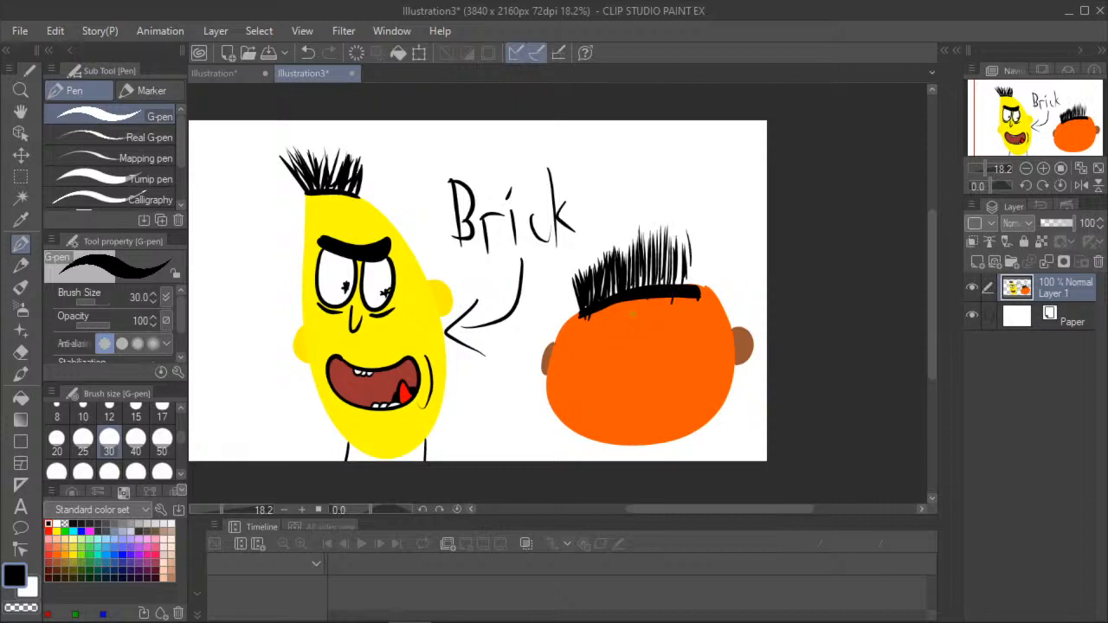
- Draw the orange head's face in black: two oval eyes with star-like pupils, a small nose, a wavy mouth and short eyebrows
{"action": "mouse_move", "coordinate": [617, 326]}
{"action": "left_mouse_down"}
{"action": "mouse_move", "coordinate": [593, 357]}
{"action": "mouse_move", "coordinate": [614, 376]}
{"action": "mouse_move", "coordinate": [630, 350]}
{"action": "mouse_move", "coordinate": [613, 324]}
{"action": "left_mouse_up"}
{"action": "mouse_move", "coordinate": [633, 370]}
{"action": "left_mouse_down"}
{"action": "mouse_move", "coordinate": [623, 379]}
{"action": "mouse_move", "coordinate": [637, 386]}
{"action": "left_mouse_up"}
{"action": "left_click", "coordinate": [307, 52]}
{"action": "mouse_move", "coordinate": [666, 332]}
{"action": "left_mouse_down"}
{"action": "mouse_move", "coordinate": [658, 328]}
{"action": "mouse_move", "coordinate": [658, 372]}
{"action": "mouse_move", "coordinate": [666, 331]}
{"action": "left_mouse_up"}
{"action": "mouse_move", "coordinate": [618, 402]}
{"action": "left_mouse_down"}
{"action": "mouse_move", "coordinate": [619, 423]}
{"action": "mouse_move", "coordinate": [638, 418]}
{"action": "left_mouse_up"}
{"action": "left_click_drag", "start_coordinate": [593, 320], "coordinate": [662, 307]}
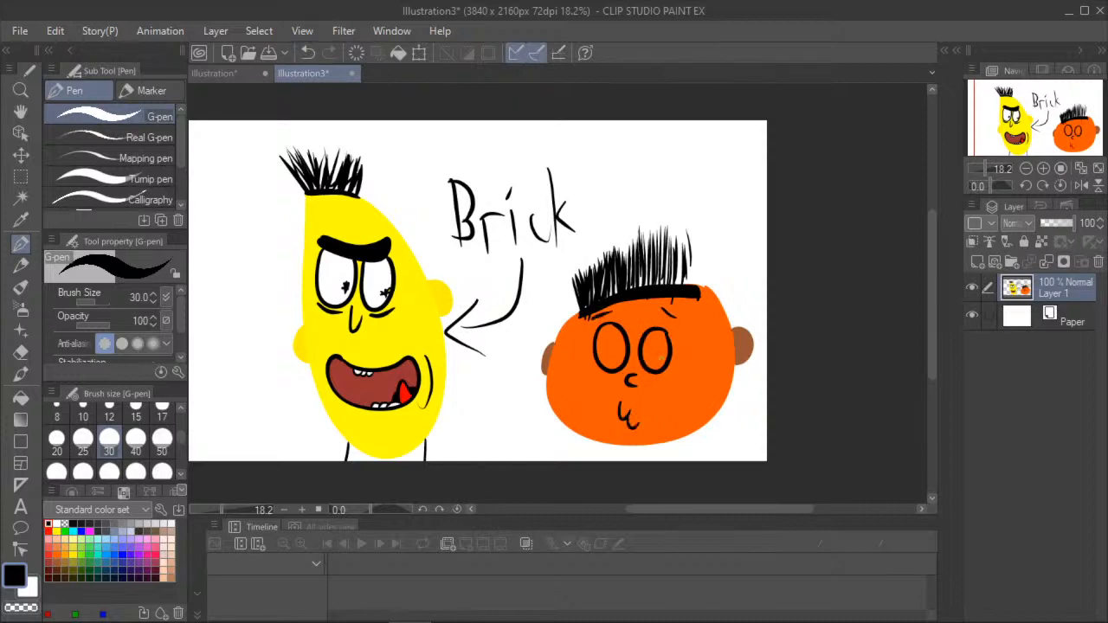
{"action": "left_click_drag", "start_coordinate": [603, 341], "coordinate": [650, 347]}
- Draw black neck lines below both sides of the orange head and join them with a horizontal collar line
{"action": "left_click_drag", "start_coordinate": [591, 440], "coordinate": [575, 462]}
{"action": "left_click_drag", "start_coordinate": [685, 438], "coordinate": [688, 461]}
{"action": "left_click_drag", "start_coordinate": [689, 449], "coordinate": [572, 454]}
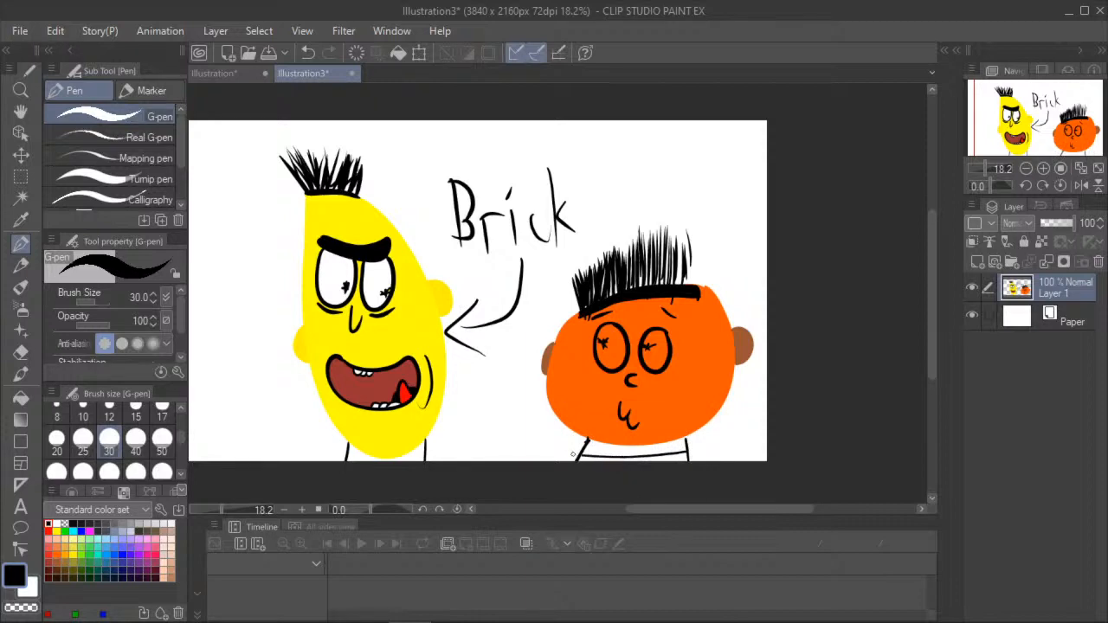
- Try to fill the collar area under the orange head with red
{"action": "left_click", "coordinate": [21, 397]}
{"action": "left_click", "coordinate": [49, 531]}
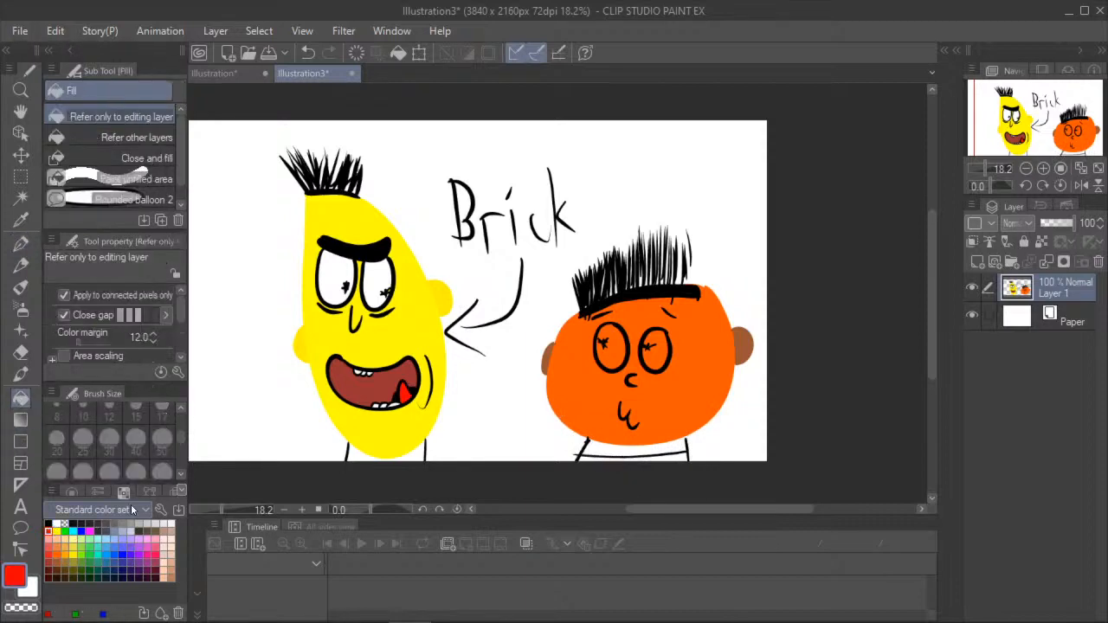
{"action": "left_click", "coordinate": [604, 442]}
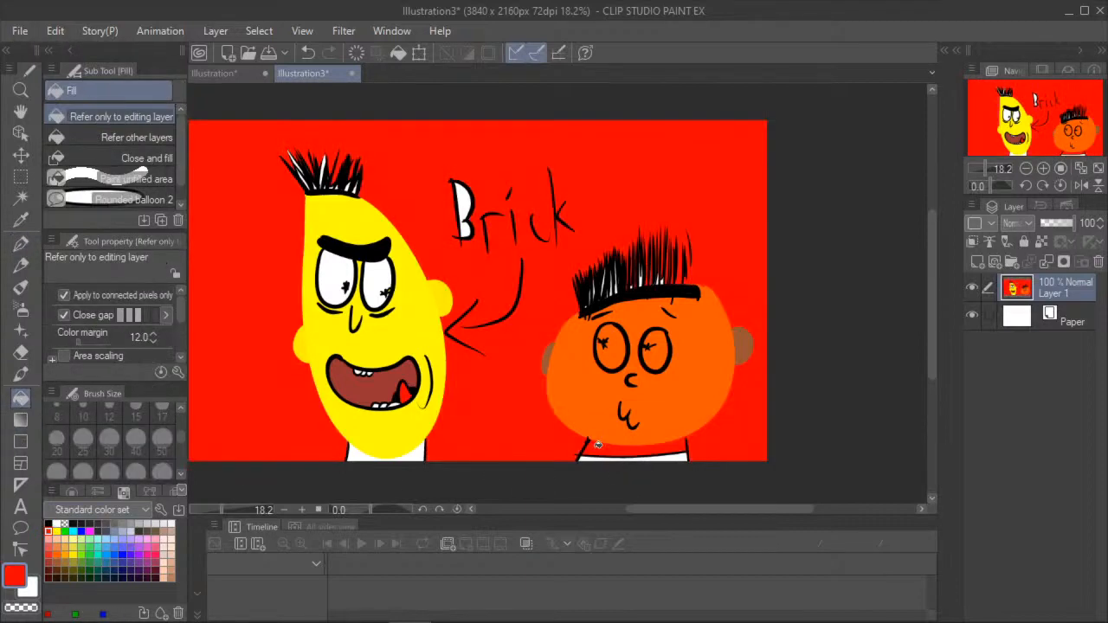
{"action": "left_click", "coordinate": [308, 52]}
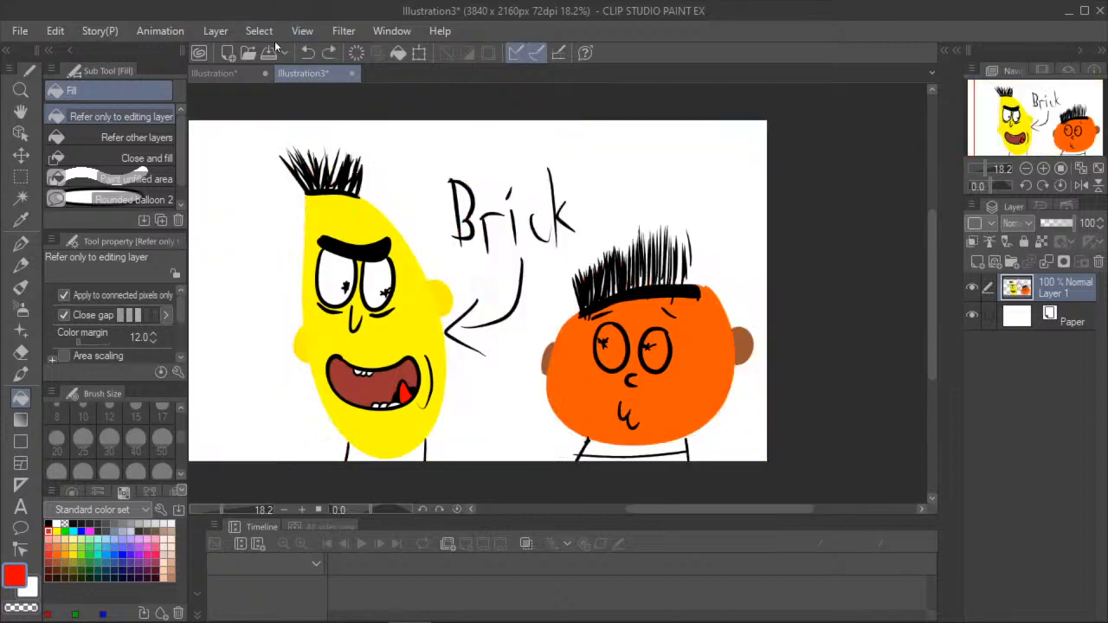
- Close the gaps between the neck lines and the orange head with black G-pen strokes, and test the enclosed collar with a fill
{"action": "left_click", "coordinate": [20, 244]}
{"action": "left_click", "coordinate": [50, 523]}
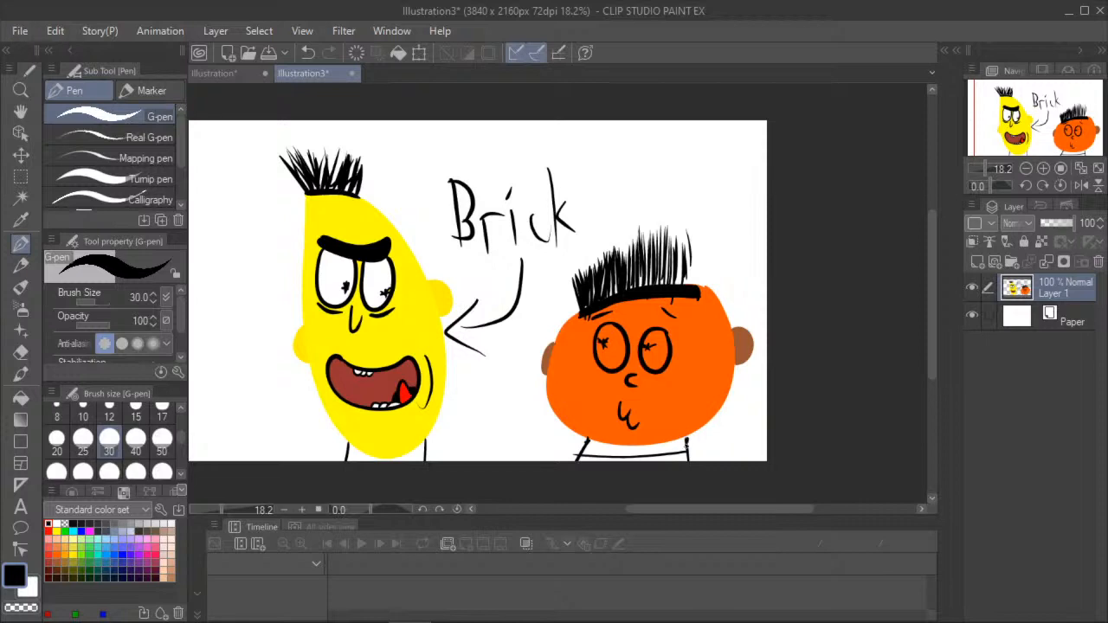
{"action": "left_click", "coordinate": [21, 397]}
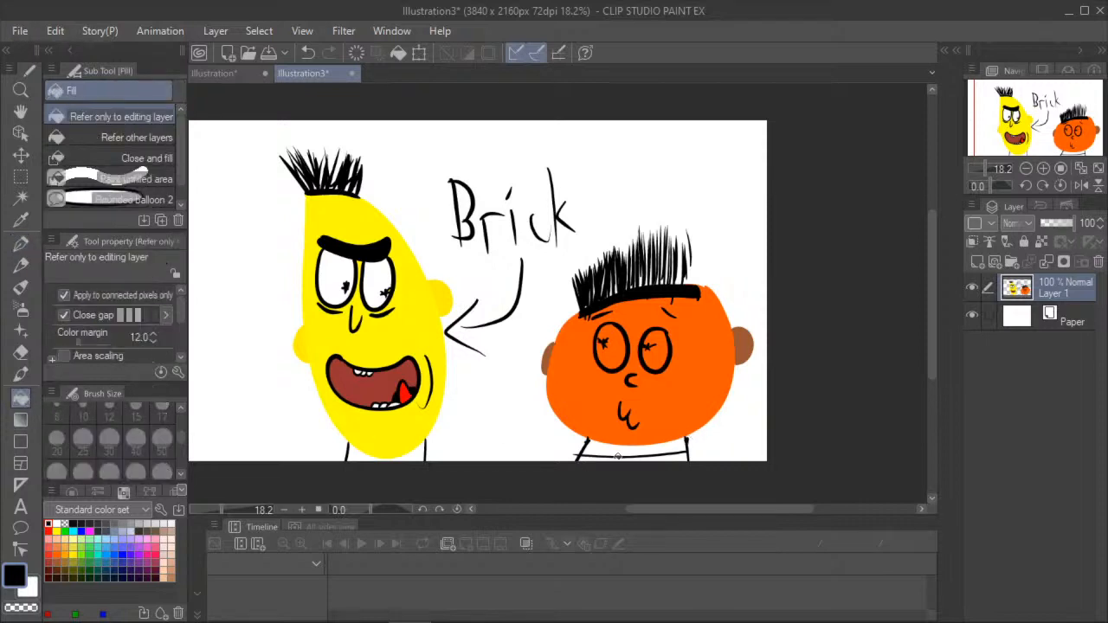
{"action": "left_click", "coordinate": [611, 447]}
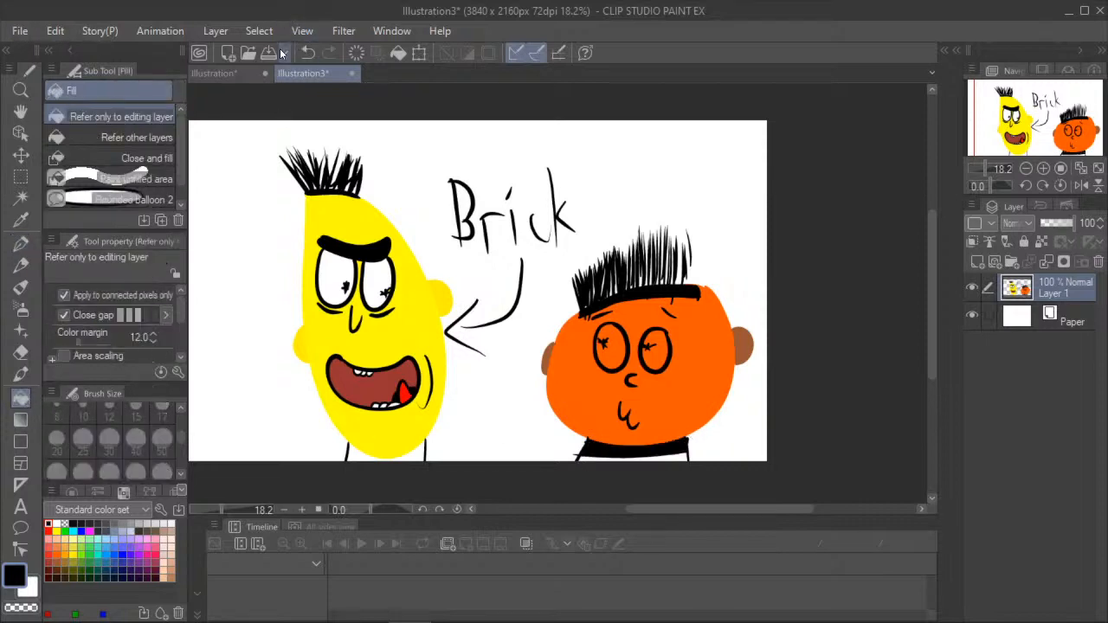
{"action": "left_click", "coordinate": [308, 53]}
- Fill the collar under the orange head with red and the strip of shirt below it with blue
{"action": "left_click", "coordinate": [51, 530]}
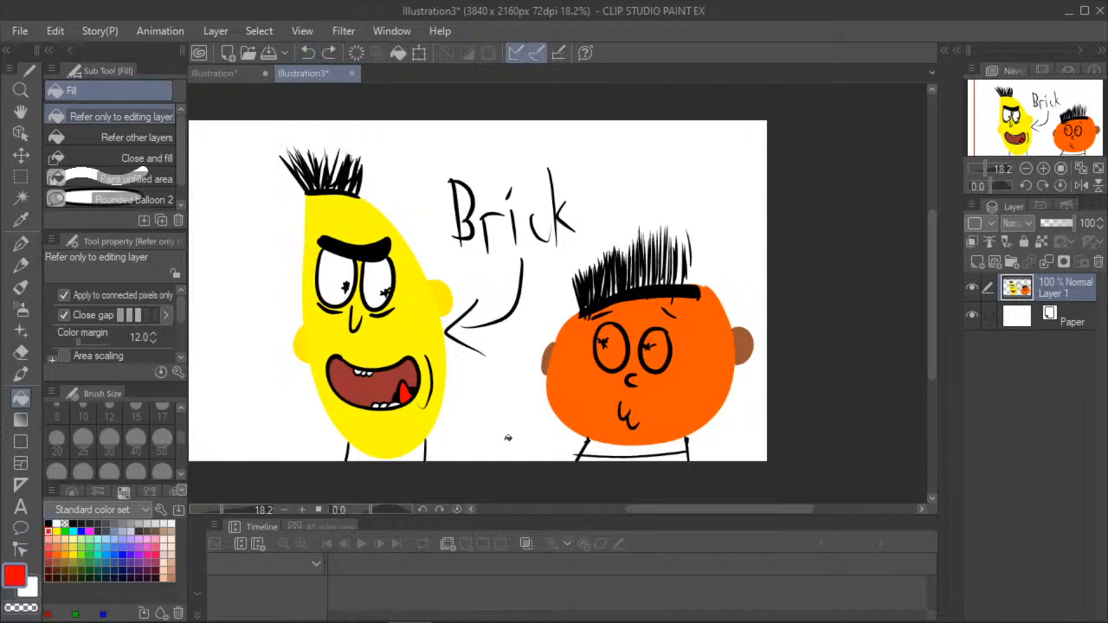
{"action": "left_click", "coordinate": [604, 445]}
{"action": "left_click", "coordinate": [84, 526]}
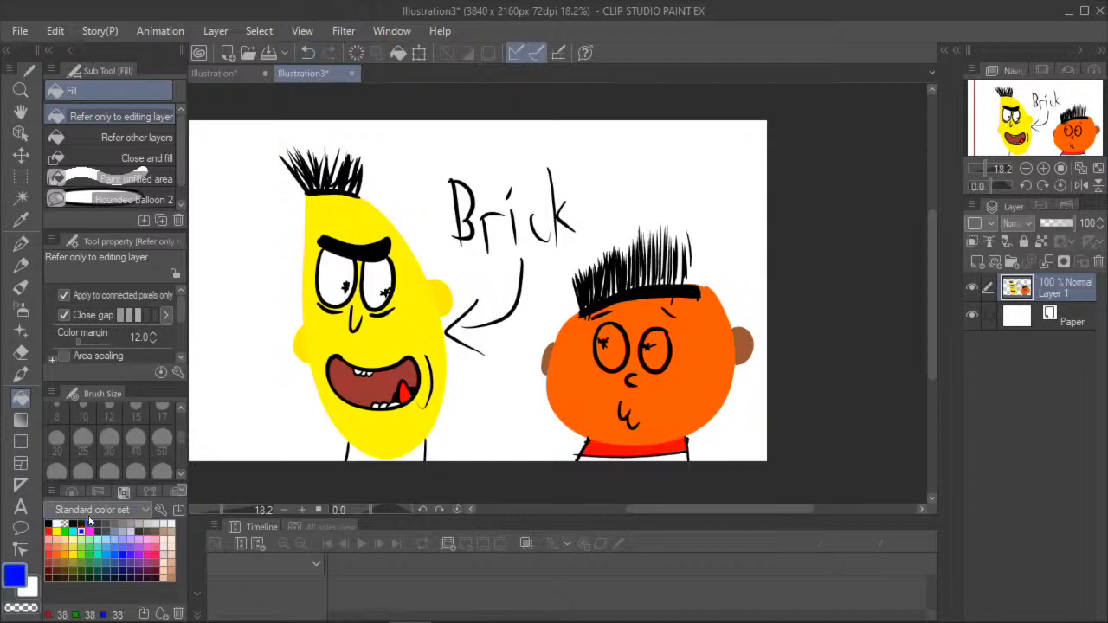
{"action": "left_click", "coordinate": [596, 458]}
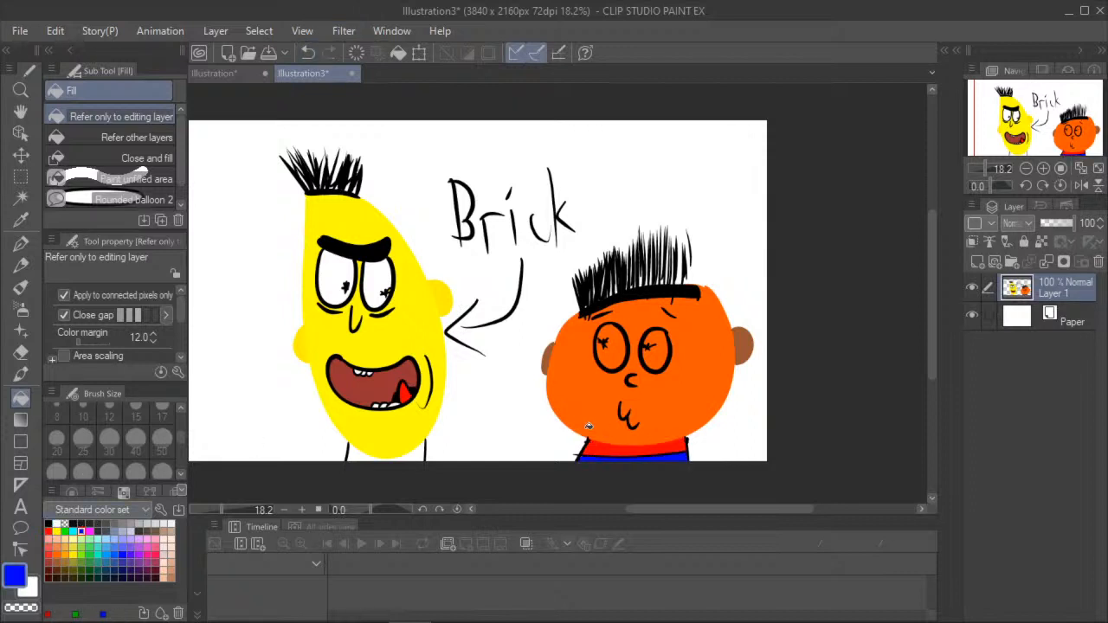
- Fill both eyes of the orange head with white
{"action": "left_click", "coordinate": [57, 522]}
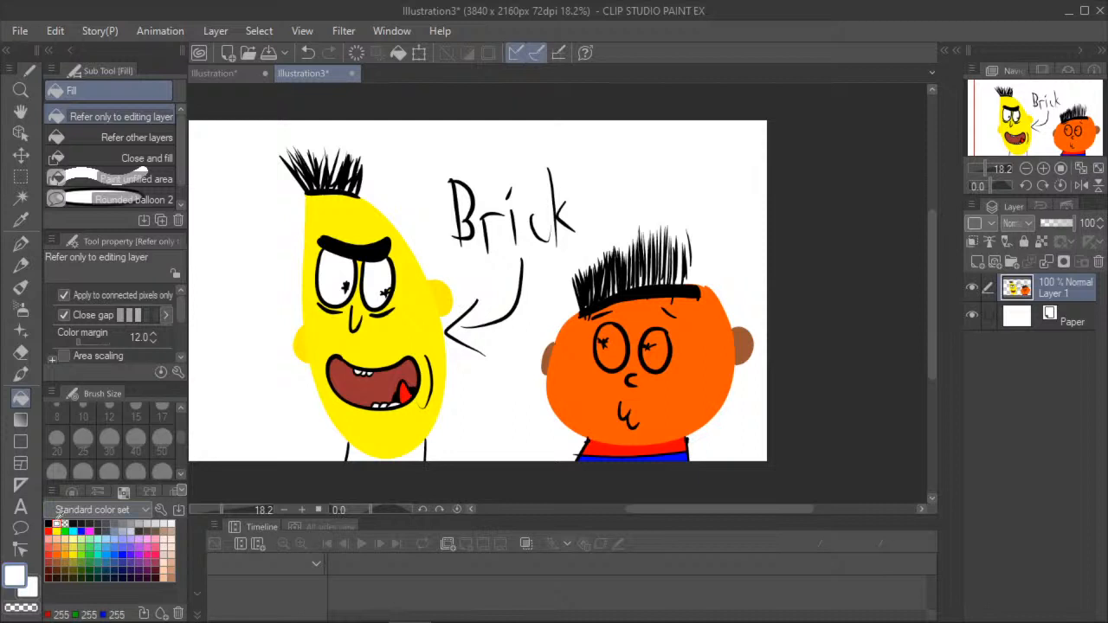
{"action": "left_click", "coordinate": [623, 355]}
{"action": "left_click", "coordinate": [650, 355]}
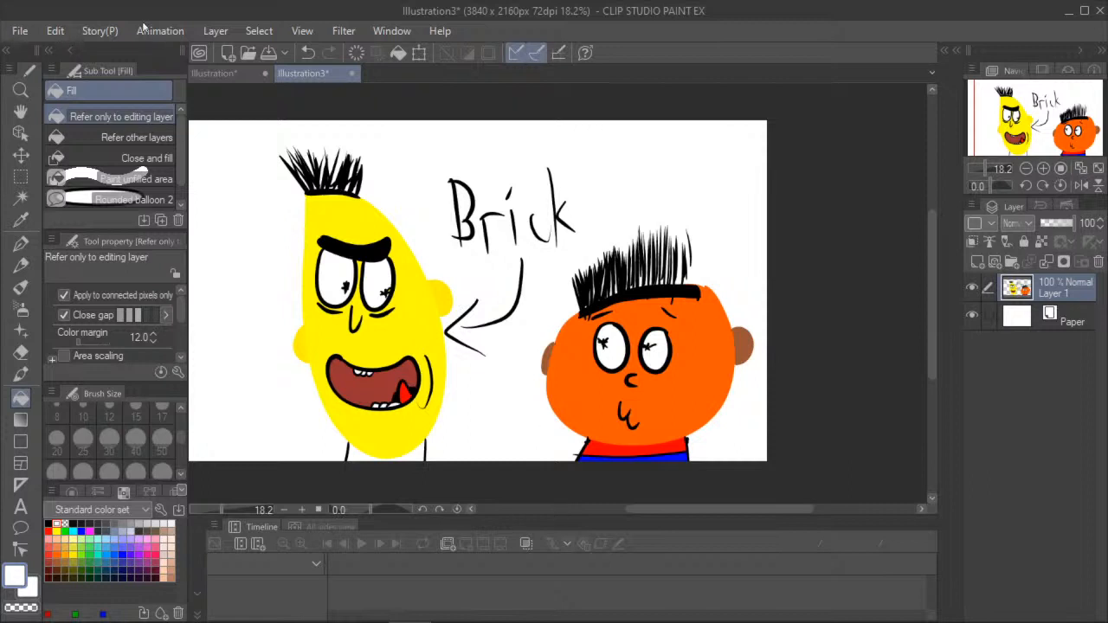
- Handwrite "Mernie" in black above the orange head with the G-pen and draw a short arrow from it down to the hair
{"action": "key", "text": "p"}
{"action": "key", "text": "x"}
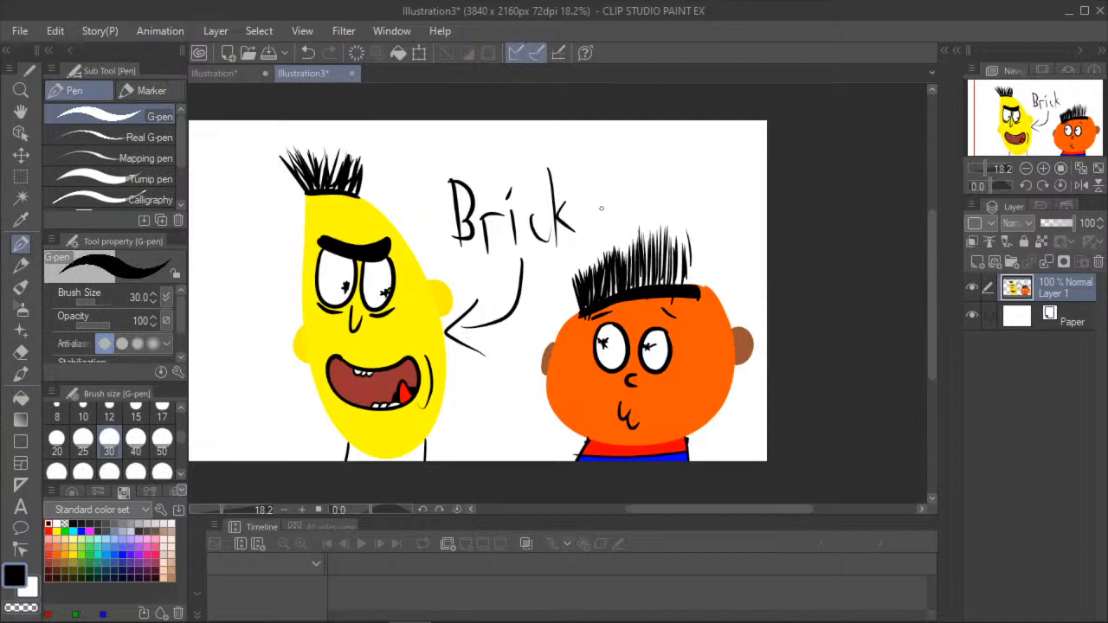
{"action": "mouse_move", "coordinate": [604, 217]}
{"action": "left_mouse_down"}
{"action": "mouse_move", "coordinate": [610, 185]}
{"action": "mouse_move", "coordinate": [619, 211]}
{"action": "mouse_move", "coordinate": [625, 173]}
{"action": "mouse_move", "coordinate": [638, 198]}
{"action": "mouse_move", "coordinate": [661, 186]}
{"action": "mouse_move", "coordinate": [662, 206]}
{"action": "mouse_move", "coordinate": [696, 199]}
{"action": "left_mouse_up"}
{"action": "left_click_drag", "start_coordinate": [693, 157], "coordinate": [716, 196]}
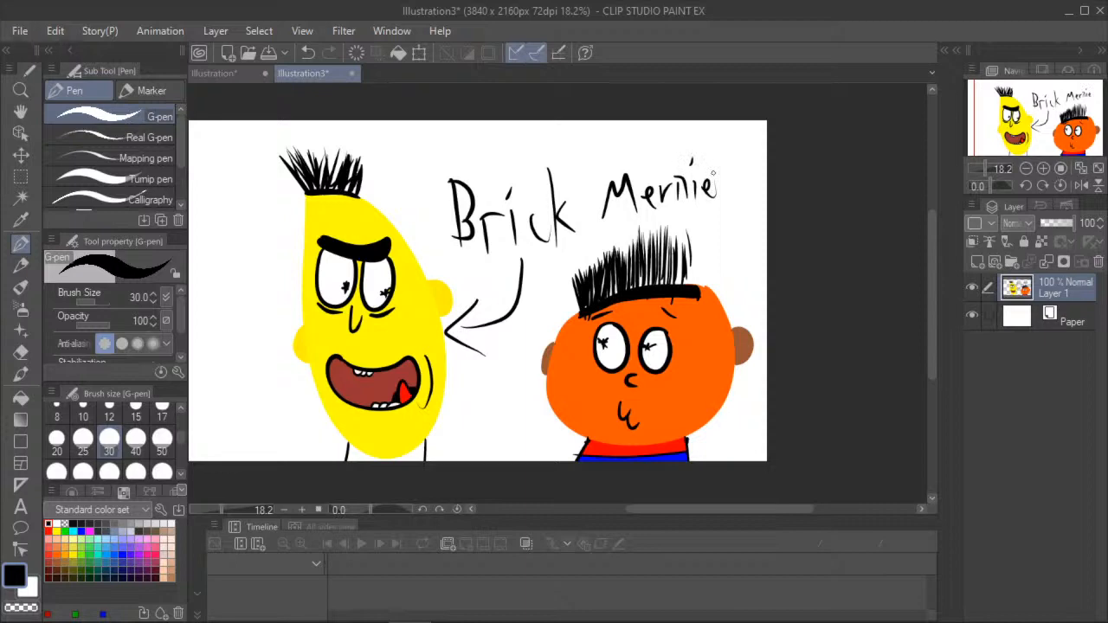
{"action": "mouse_move", "coordinate": [691, 208]}
{"action": "left_mouse_down"}
{"action": "mouse_move", "coordinate": [690, 248]}
{"action": "mouse_move", "coordinate": [705, 253]}
{"action": "left_mouse_up"}
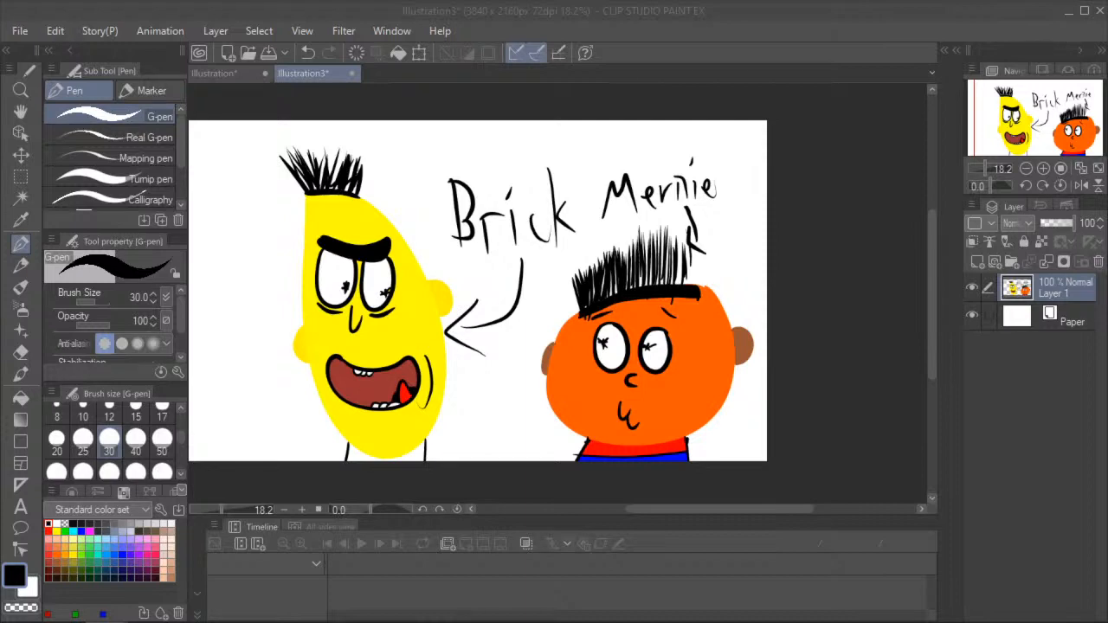
{"action": "left_click", "coordinate": [113, 179]}
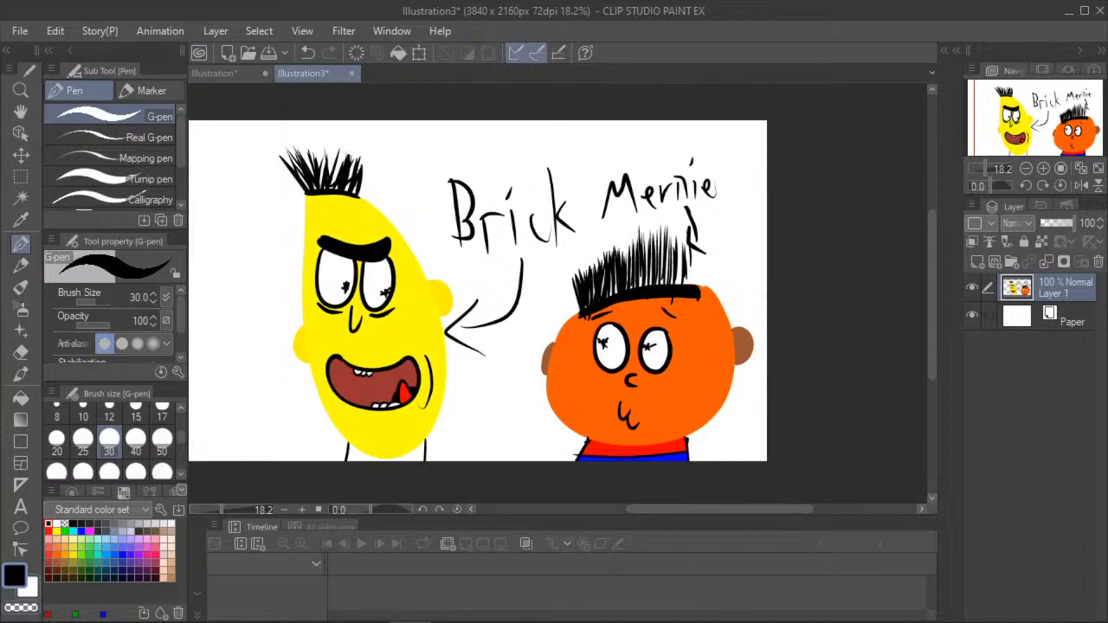
{"action": "left_click", "coordinate": [106, 622]}
- Create a new blank 1000 x 1000 px canvas at 72 dpi
{"action": "left_click", "coordinate": [18, 30]}
{"action": "mouse_move", "coordinate": [55, 31]}
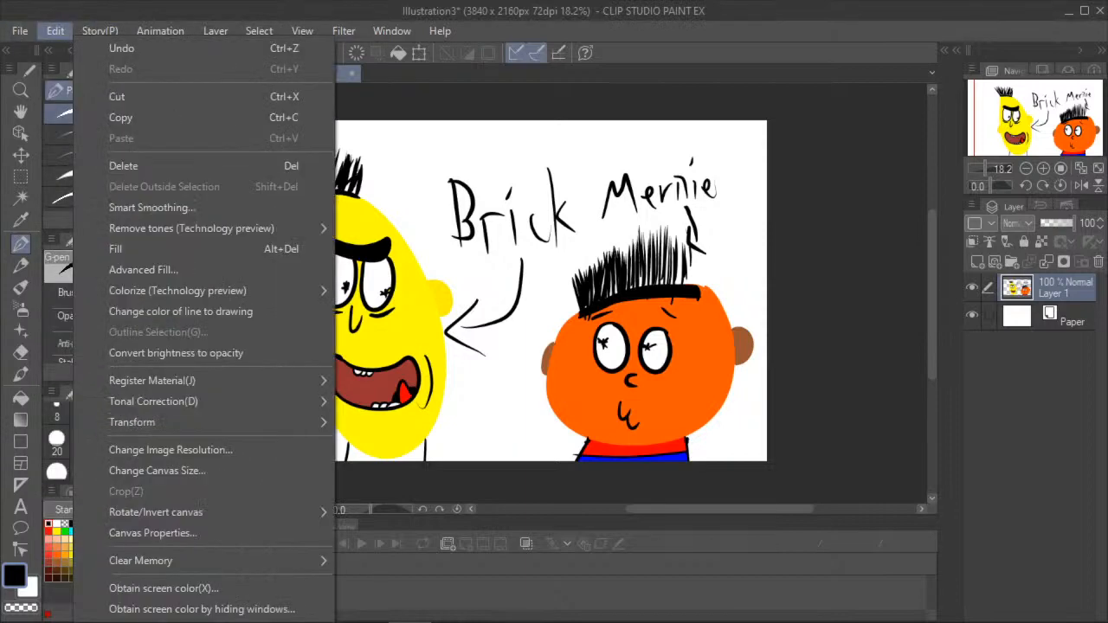
{"action": "mouse_move", "coordinate": [14, 31]}
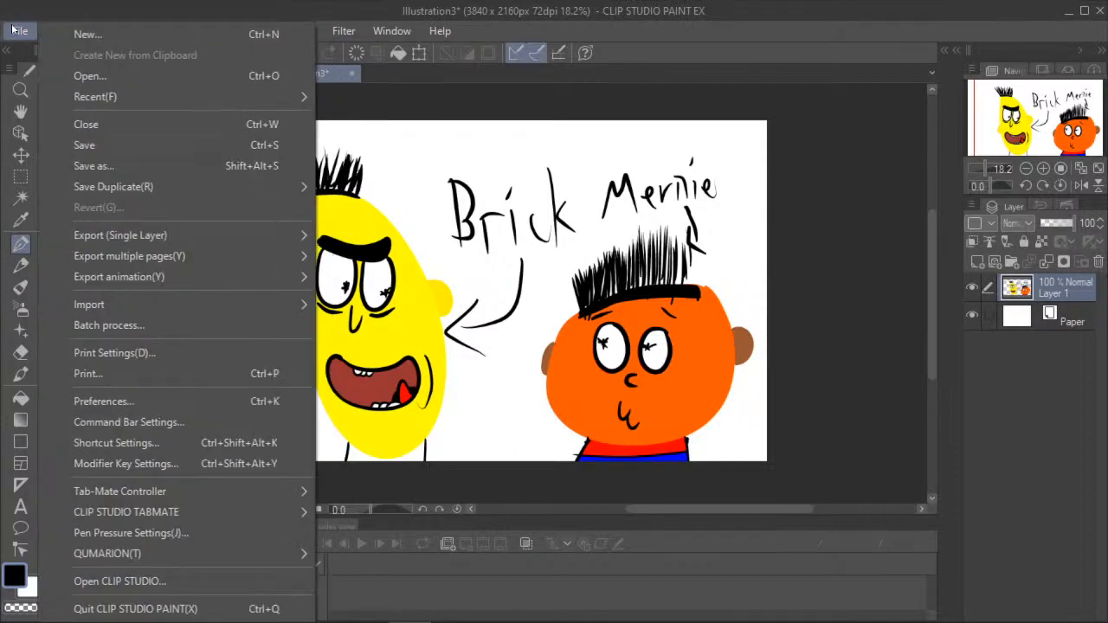
{"action": "left_click", "coordinate": [111, 36]}
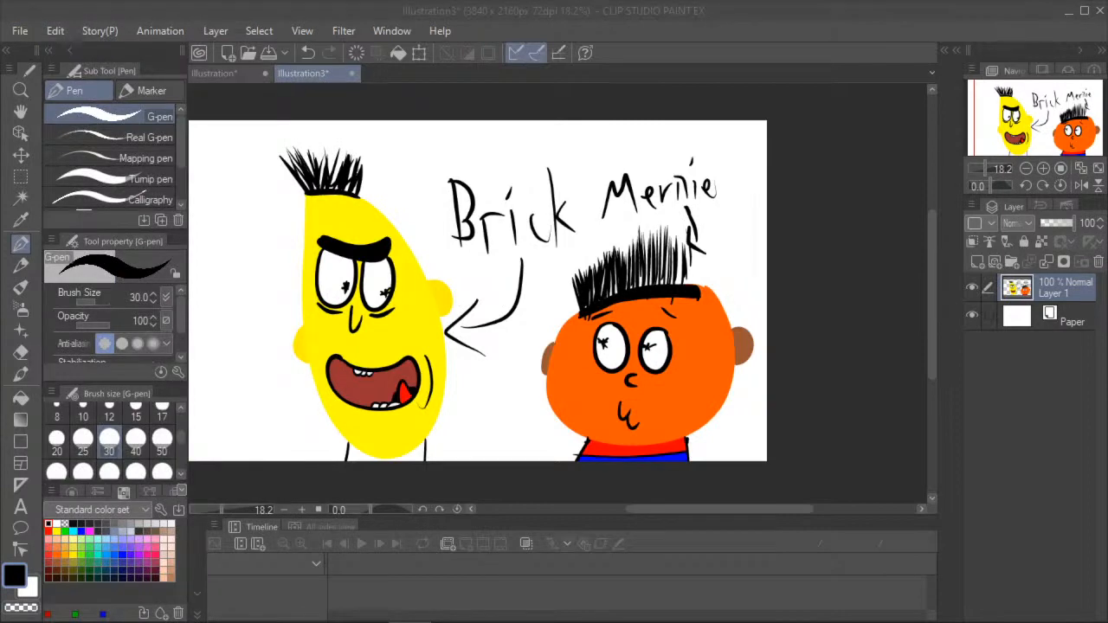
{"action": "left_click", "coordinate": [702, 192]}
{"action": "left_click", "coordinate": [108, 622]}
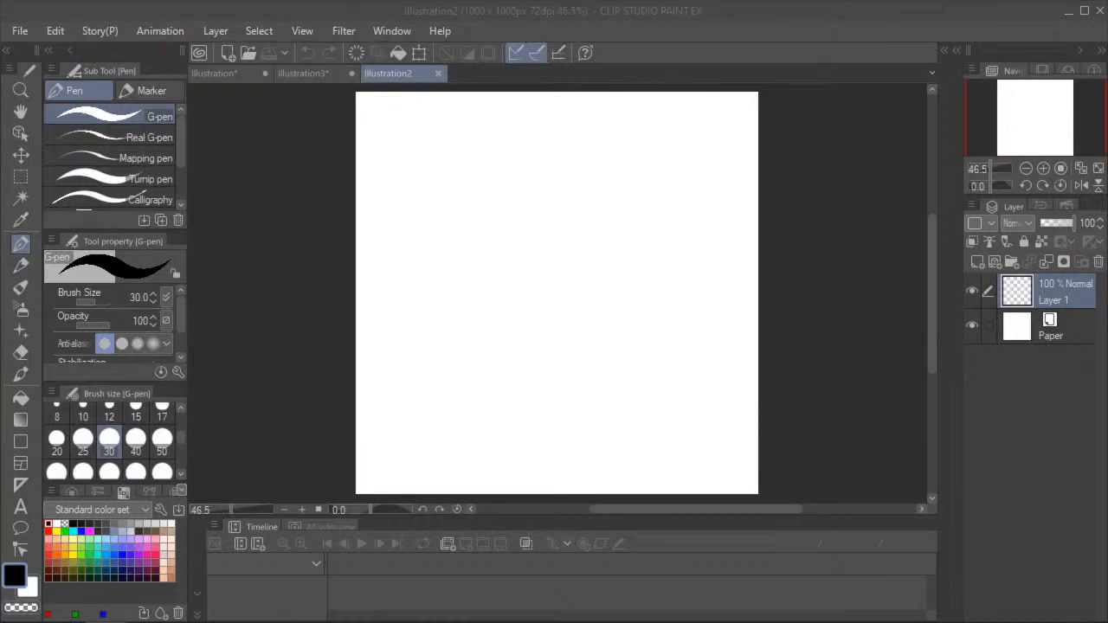
- Outline a large rounded head and a neck running off the canvas's lower edge in dark green with the G-pen at size 12
{"action": "left_click", "coordinate": [21, 220]}
{"action": "left_click", "coordinate": [21, 244]}
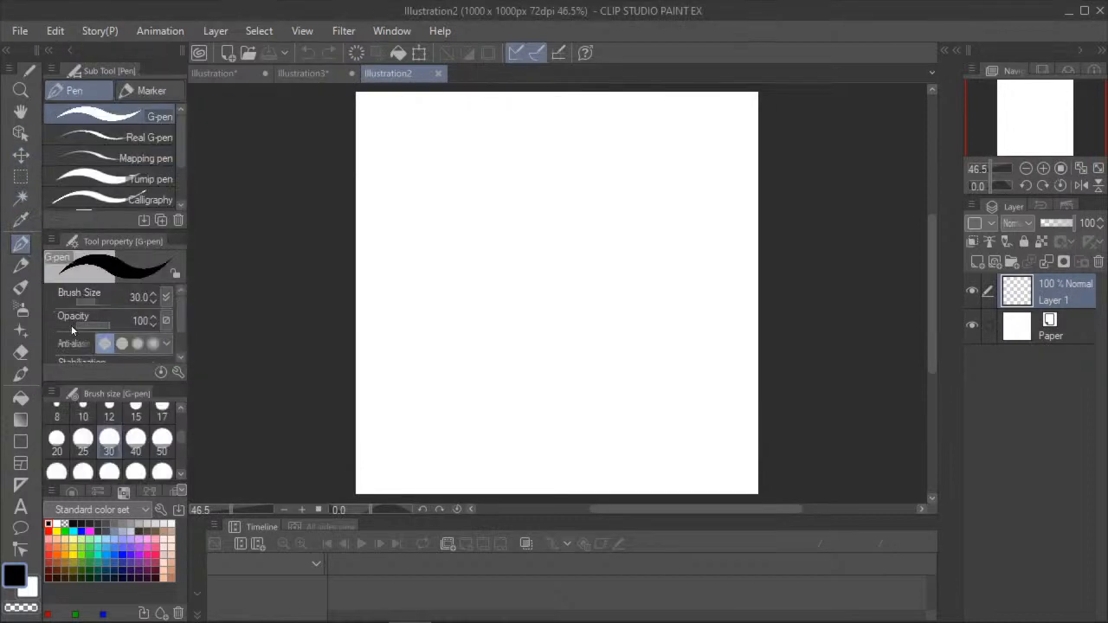
{"action": "left_click", "coordinate": [117, 415]}
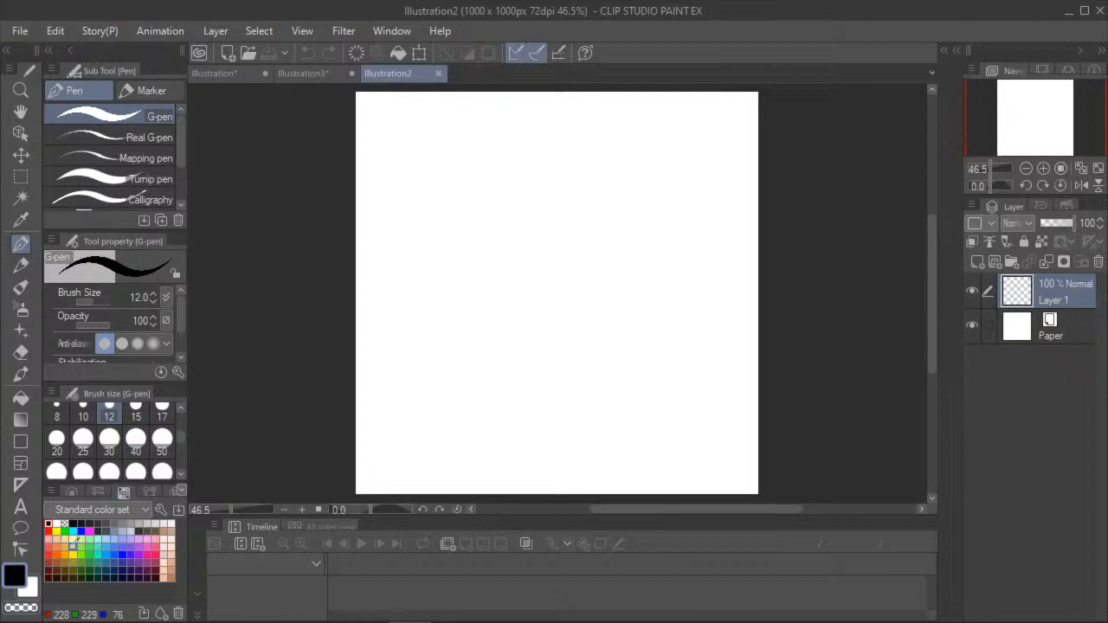
{"action": "left_click", "coordinate": [89, 563]}
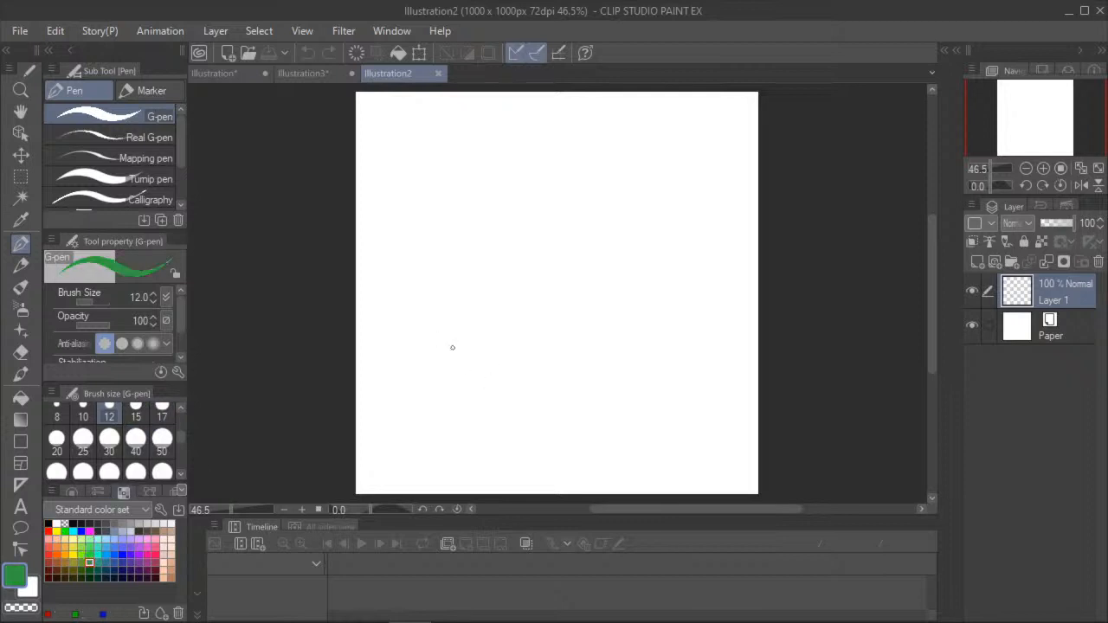
{"action": "left_click_drag", "start_coordinate": [468, 349], "coordinate": [456, 493]}
{"action": "left_click_drag", "start_coordinate": [610, 340], "coordinate": [644, 494]}
{"action": "mouse_move", "coordinate": [471, 350]}
{"action": "left_mouse_down"}
{"action": "mouse_move", "coordinate": [385, 266]}
{"action": "mouse_move", "coordinate": [395, 136]}
{"action": "mouse_move", "coordinate": [499, 108]}
{"action": "mouse_move", "coordinate": [597, 126]}
{"action": "left_mouse_up"}
{"action": "mouse_move", "coordinate": [677, 197]}
{"action": "left_mouse_down"}
{"action": "mouse_move", "coordinate": [687, 287]}
{"action": "mouse_move", "coordinate": [656, 333]}
{"action": "mouse_move", "coordinate": [609, 340]}
{"action": "left_mouse_up"}
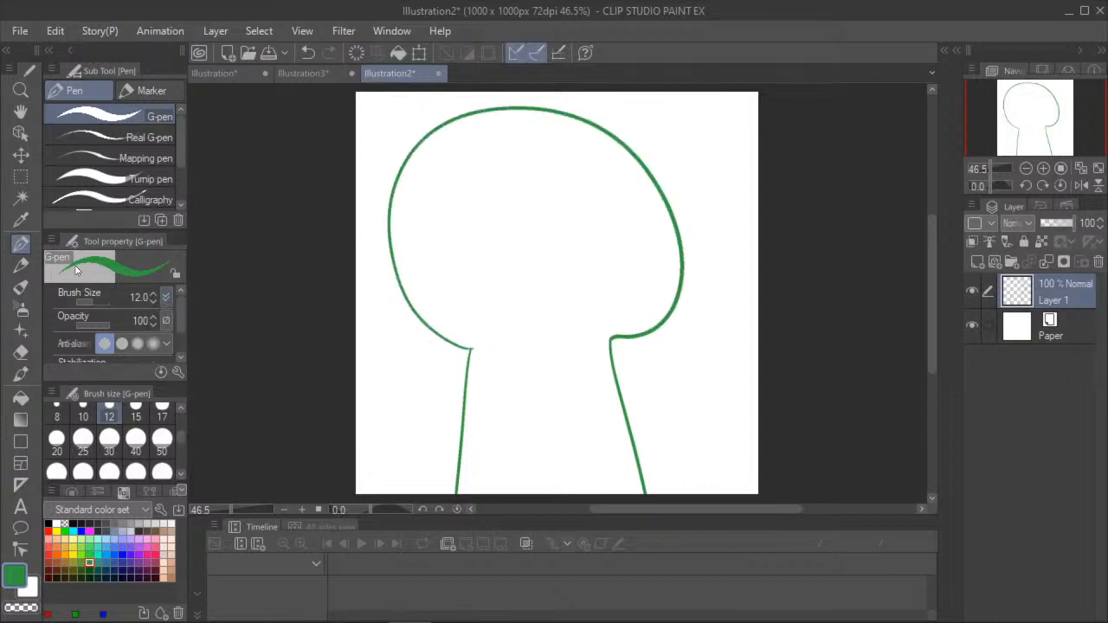
- Draw a single wide brow and two half-closed eyes with oval pupils in black on the upper part of the head
{"action": "left_click", "coordinate": [49, 523]}
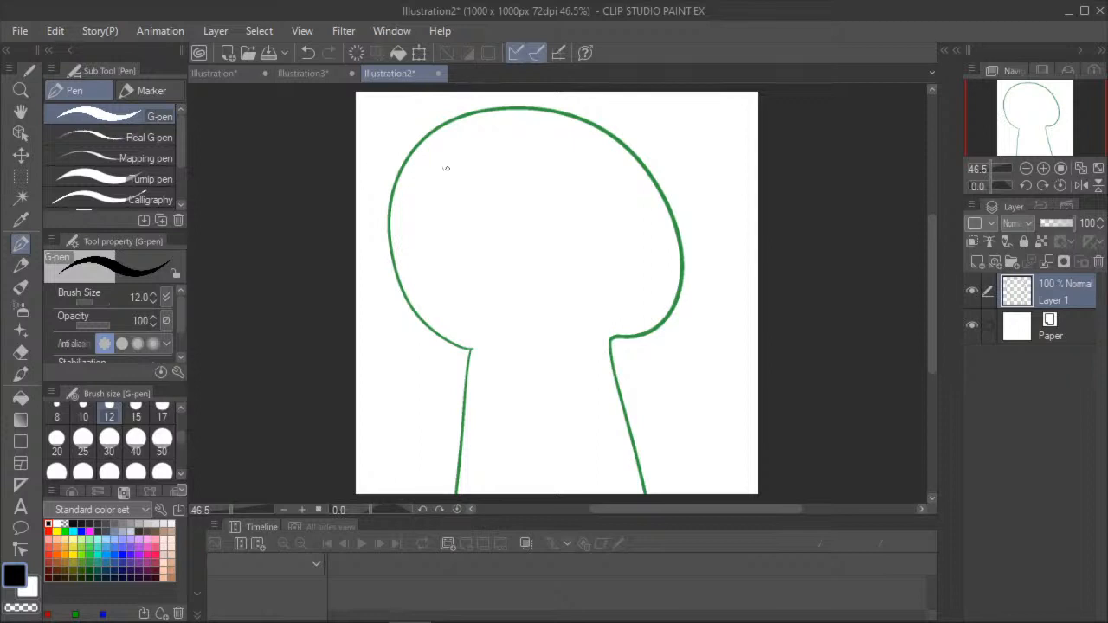
{"action": "mouse_move", "coordinate": [445, 162]}
{"action": "left_mouse_down"}
{"action": "mouse_move", "coordinate": [521, 183]}
{"action": "mouse_move", "coordinate": [569, 169]}
{"action": "mouse_move", "coordinate": [604, 183]}
{"action": "mouse_move", "coordinate": [601, 155]}
{"action": "mouse_move", "coordinate": [445, 163]}
{"action": "left_mouse_up"}
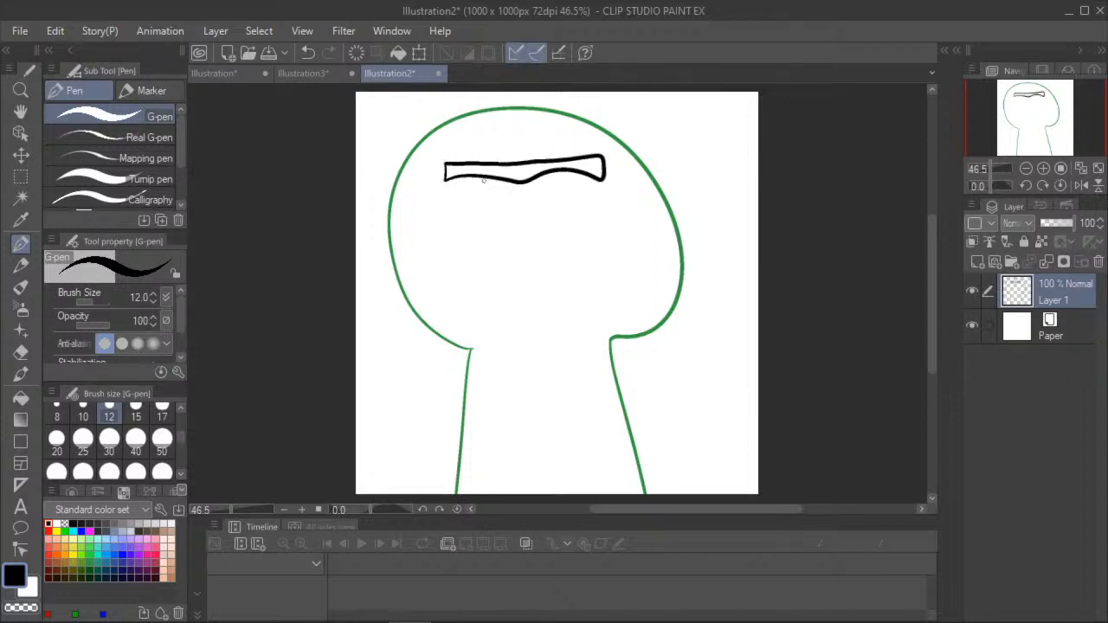
{"action": "mouse_move", "coordinate": [518, 184]}
{"action": "left_mouse_down"}
{"action": "mouse_move", "coordinate": [480, 200]}
{"action": "mouse_move", "coordinate": [454, 196]}
{"action": "mouse_move", "coordinate": [443, 178]}
{"action": "left_mouse_up"}
{"action": "mouse_move", "coordinate": [522, 186]}
{"action": "left_mouse_down"}
{"action": "mouse_move", "coordinate": [561, 197]}
{"action": "mouse_move", "coordinate": [601, 182]}
{"action": "mouse_move", "coordinate": [564, 178]}
{"action": "mouse_move", "coordinate": [563, 196]}
{"action": "mouse_move", "coordinate": [556, 175]}
{"action": "left_mouse_up"}
{"action": "mouse_move", "coordinate": [486, 183]}
{"action": "left_mouse_down"}
{"action": "mouse_move", "coordinate": [478, 192]}
{"action": "mouse_move", "coordinate": [492, 192]}
{"action": "mouse_move", "coordinate": [486, 176]}
{"action": "left_mouse_up"}
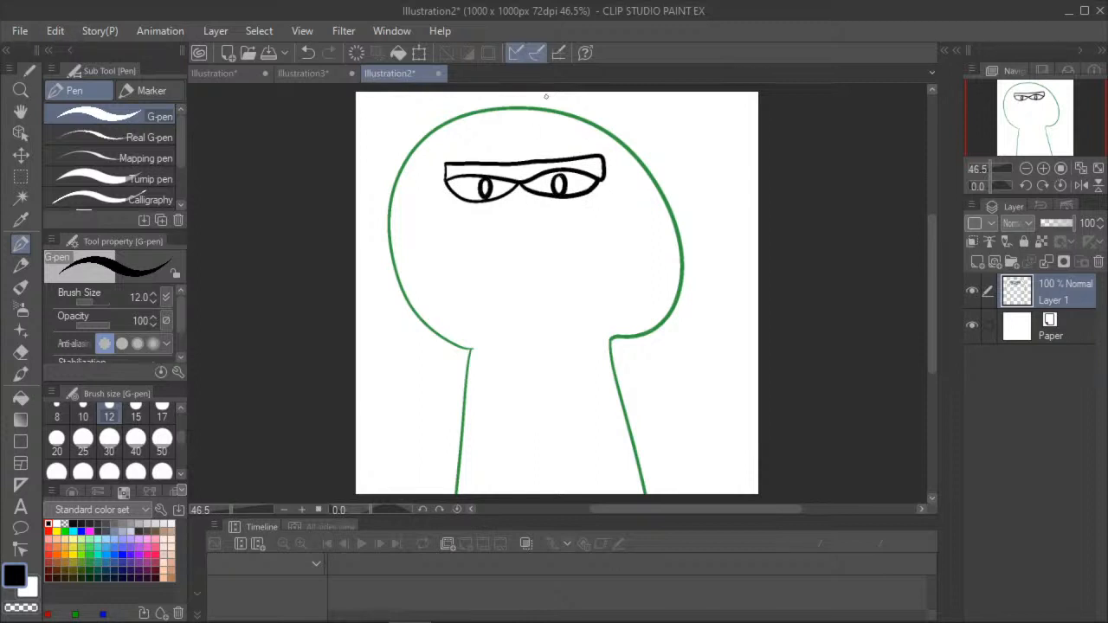
- Outline a wide mouth in black below the eyes and add a red-filled oval tongue in its middle
{"action": "mouse_move", "coordinate": [609, 237]}
{"action": "left_mouse_down"}
{"action": "mouse_move", "coordinate": [433, 249]}
{"action": "mouse_move", "coordinate": [544, 269]}
{"action": "mouse_move", "coordinate": [619, 250]}
{"action": "mouse_move", "coordinate": [604, 236]}
{"action": "left_mouse_up"}
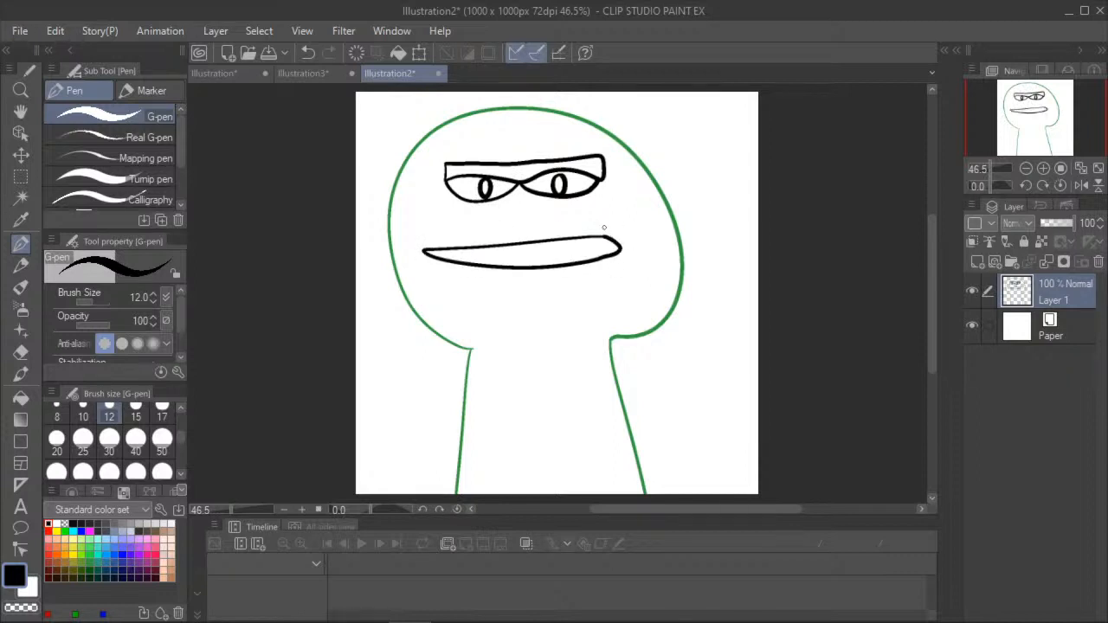
{"action": "left_click", "coordinate": [49, 533]}
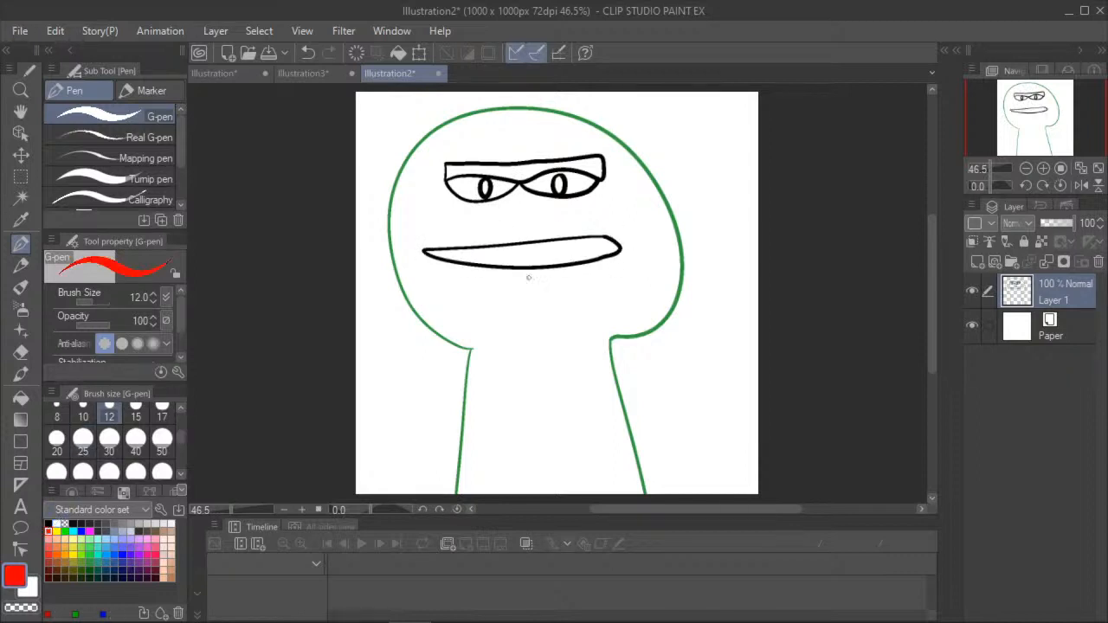
{"action": "mouse_move", "coordinate": [505, 251]}
{"action": "left_mouse_down"}
{"action": "mouse_move", "coordinate": [572, 257]}
{"action": "mouse_move", "coordinate": [567, 247]}
{"action": "mouse_move", "coordinate": [509, 254]}
{"action": "left_mouse_up"}
{"action": "left_click", "coordinate": [21, 397]}
{"action": "left_click", "coordinate": [529, 254]}
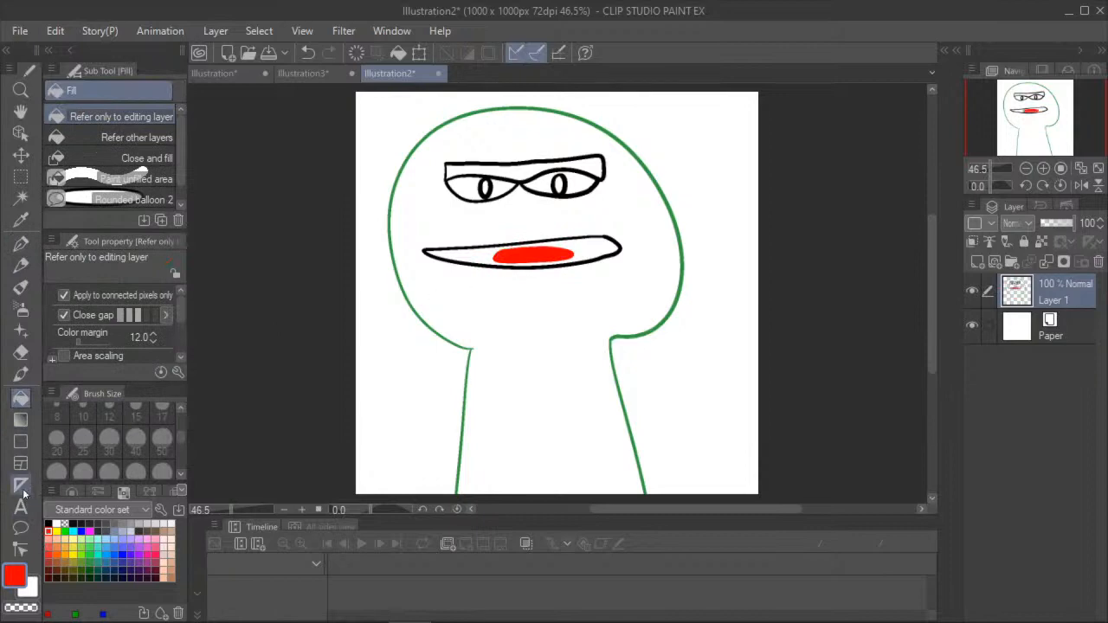
- Fill the mouth on both sides of the tongue with black
{"action": "left_click", "coordinate": [49, 524]}
{"action": "left_click", "coordinate": [473, 256]}
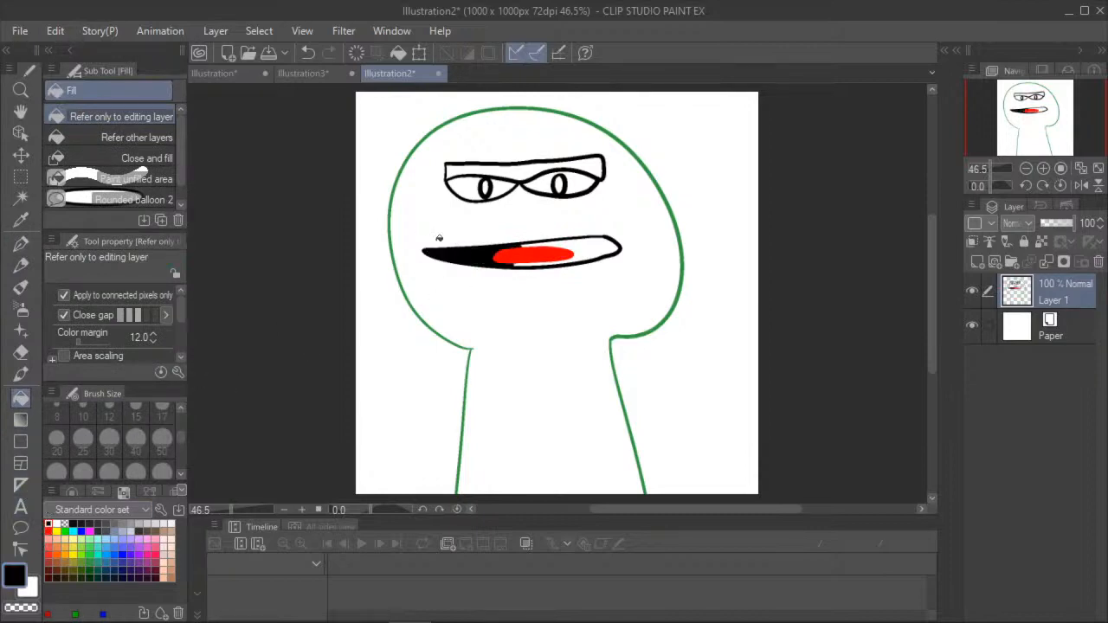
{"action": "left_click", "coordinate": [581, 247]}
- Fill the brow with brown and both pupils with black
{"action": "left_click", "coordinate": [155, 531]}
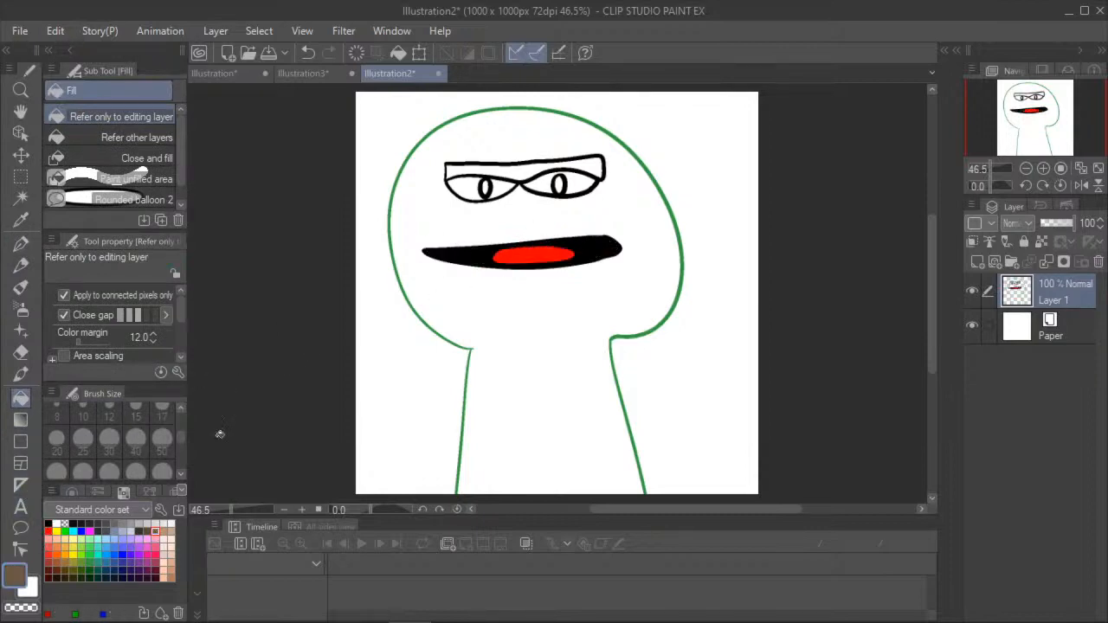
{"action": "left_click", "coordinate": [493, 161]}
{"action": "key", "text": "ctrl+z"}
{"action": "left_click", "coordinate": [511, 165]}
{"action": "left_click", "coordinate": [48, 524]}
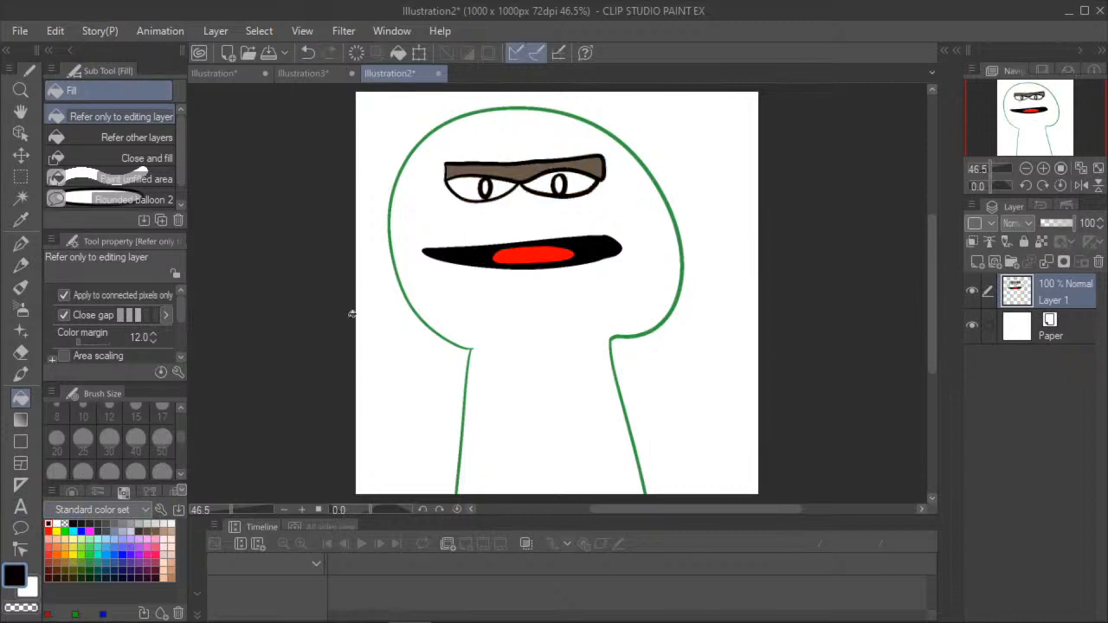
{"action": "scroll", "coordinate": [483, 186], "scroll_direction": "up", "scroll_amount": 2}
{"action": "left_click", "coordinate": [482, 188]}
{"action": "left_click", "coordinate": [597, 186]}
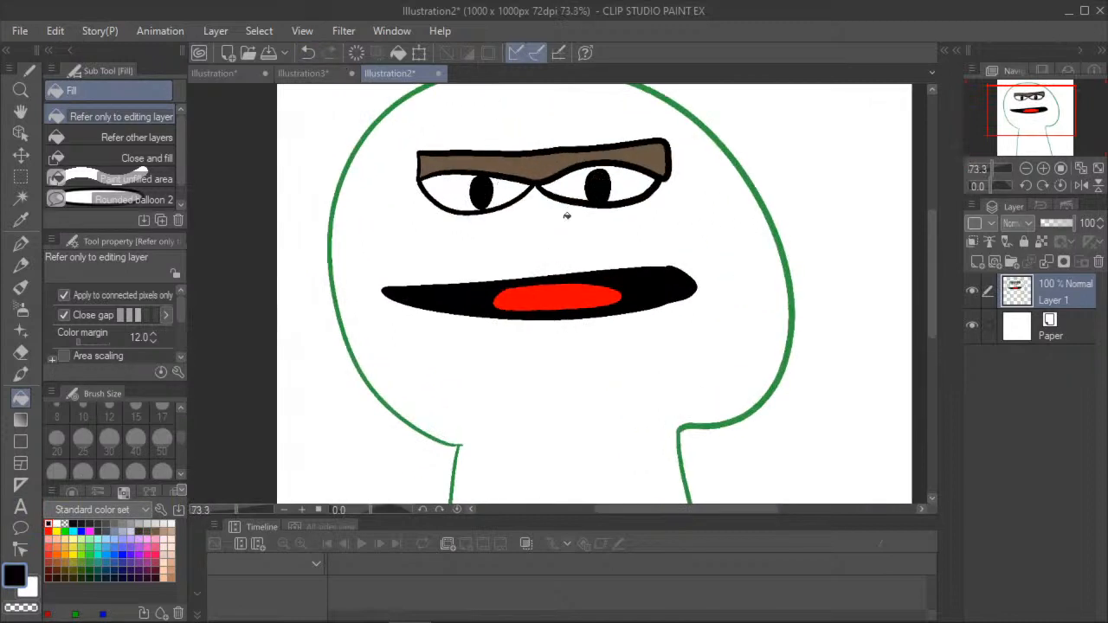
- Fill the head and neck with the same dark green as their outline
{"action": "left_click", "coordinate": [21, 112]}
{"action": "scroll", "coordinate": [325, 282], "scroll_direction": "down", "scroll_amount": 2}
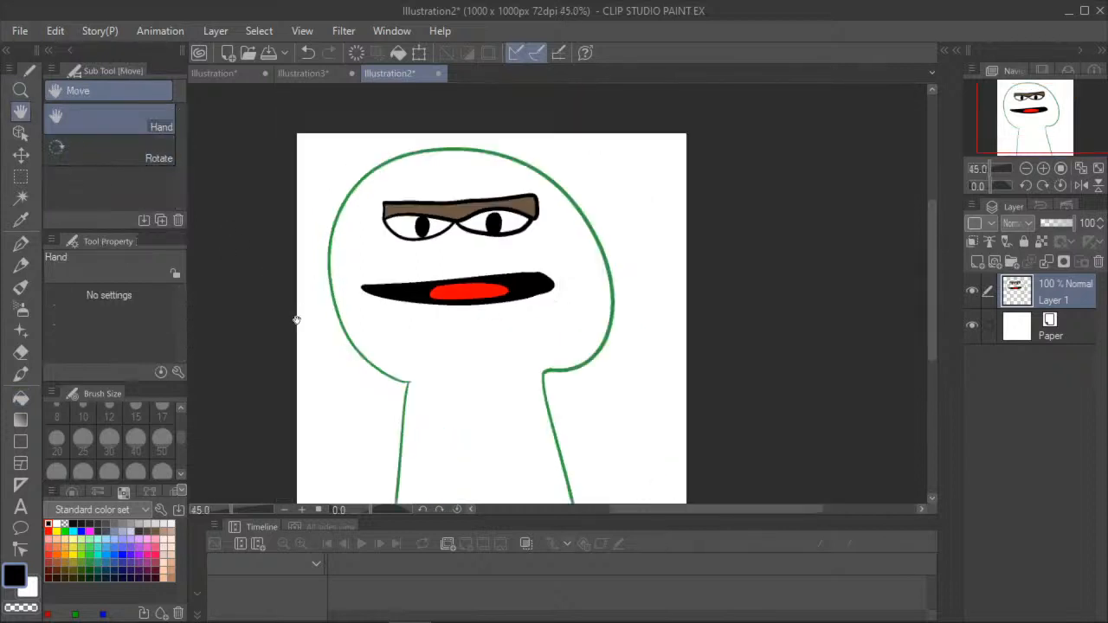
{"action": "left_click_drag", "start_coordinate": [296, 319], "coordinate": [332, 315]}
{"action": "scroll", "coordinate": [339, 370], "scroll_direction": "up", "scroll_amount": 1}
{"action": "left_click_drag", "start_coordinate": [340, 371], "coordinate": [312, 349]}
{"action": "left_click", "coordinate": [21, 398]}
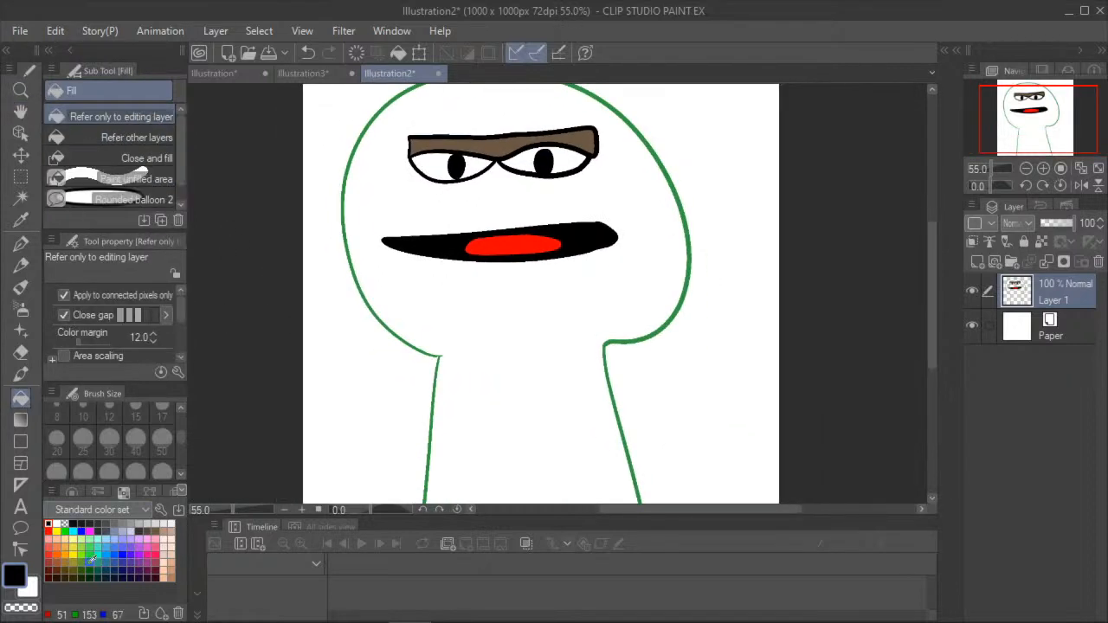
{"action": "left_click", "coordinate": [89, 563]}
{"action": "left_click", "coordinate": [423, 327]}
{"action": "scroll", "coordinate": [440, 364], "scroll_direction": "down", "scroll_amount": 1}
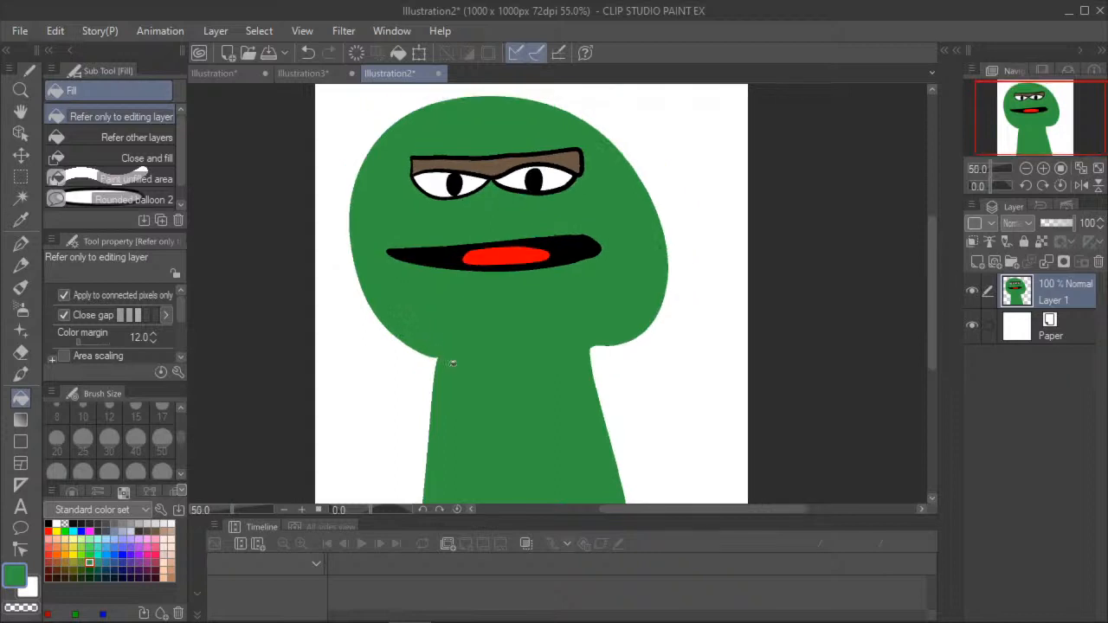
- Add a new layer and draw spiky dark green fur strokes around the head and neck with the G-pen at size 30
{"action": "left_click", "coordinate": [994, 264]}
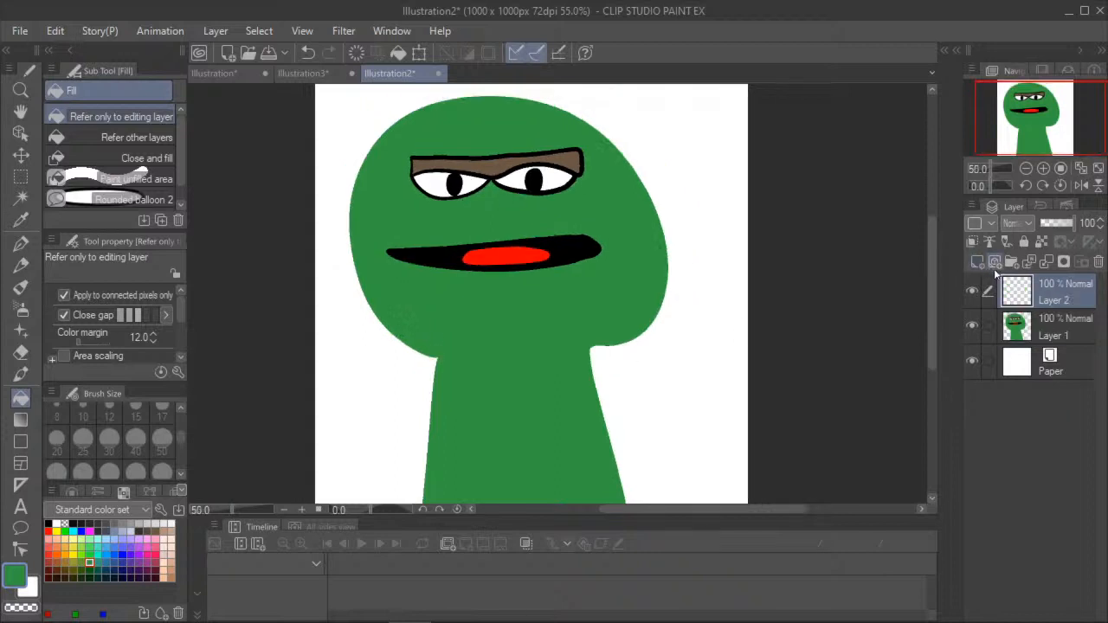
{"action": "left_click", "coordinate": [21, 243]}
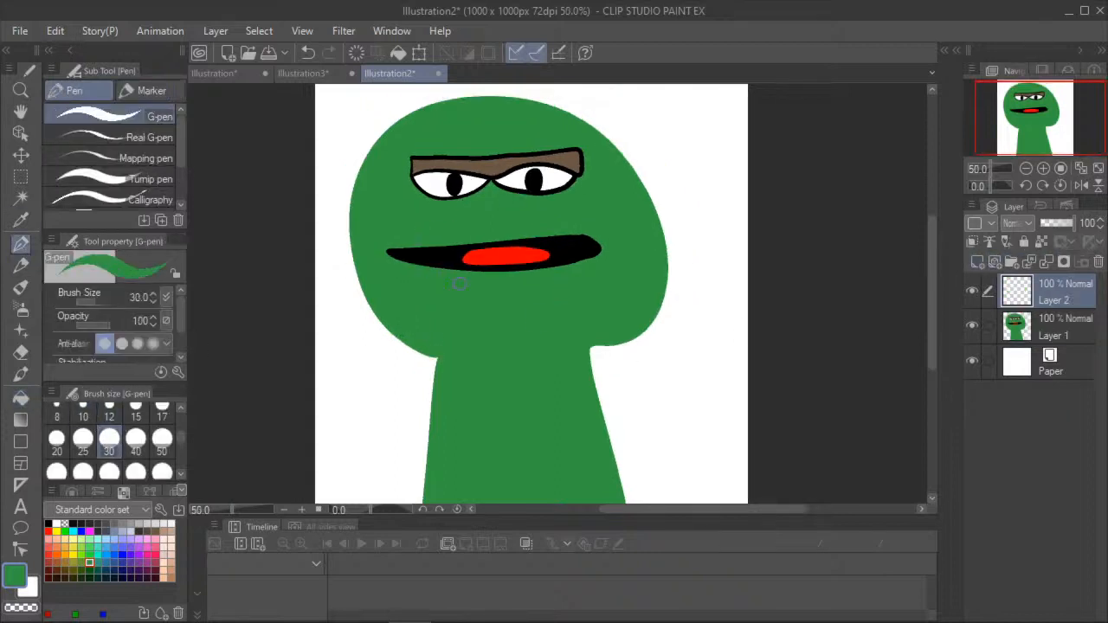
{"action": "mouse_move", "coordinate": [592, 348]}
{"action": "left_mouse_down"}
{"action": "mouse_move", "coordinate": [632, 354]}
{"action": "mouse_move", "coordinate": [660, 466]}
{"action": "left_mouse_up"}
{"action": "mouse_move", "coordinate": [610, 440]}
{"action": "left_mouse_down"}
{"action": "mouse_move", "coordinate": [650, 503]}
{"action": "mouse_move", "coordinate": [640, 504]}
{"action": "left_mouse_up"}
{"action": "left_click_drag", "start_coordinate": [602, 414], "coordinate": [660, 502]}
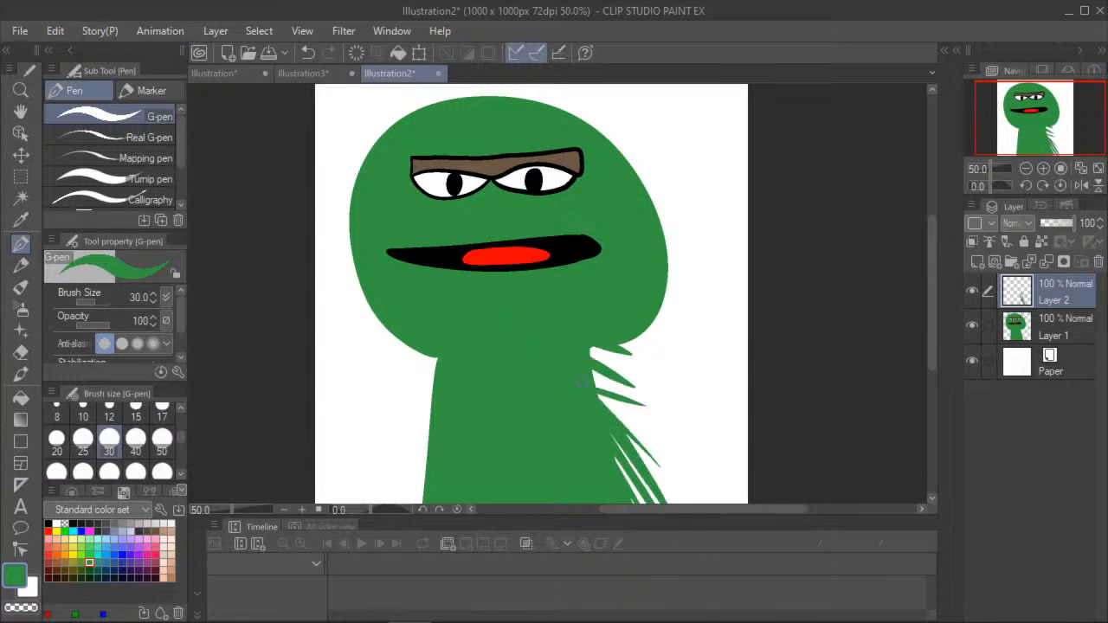
{"action": "left_click_drag", "start_coordinate": [596, 395], "coordinate": [663, 462]}
{"action": "mouse_move", "coordinate": [592, 363]}
{"action": "left_mouse_down"}
{"action": "mouse_move", "coordinate": [656, 340]}
{"action": "mouse_move", "coordinate": [665, 320]}
{"action": "mouse_move", "coordinate": [631, 264]}
{"action": "mouse_move", "coordinate": [679, 279]}
{"action": "mouse_move", "coordinate": [624, 199]}
{"action": "mouse_move", "coordinate": [671, 219]}
{"action": "mouse_move", "coordinate": [663, 195]}
{"action": "mouse_move", "coordinate": [597, 116]}
{"action": "mouse_move", "coordinate": [563, 101]}
{"action": "mouse_move", "coordinate": [458, 102]}
{"action": "mouse_move", "coordinate": [597, 149]}
{"action": "mouse_move", "coordinate": [635, 145]}
{"action": "left_mouse_up"}
{"action": "left_click_drag", "start_coordinate": [562, 108], "coordinate": [621, 115]}
{"action": "left_click_drag", "start_coordinate": [511, 97], "coordinate": [473, 91]}
{"action": "left_click_drag", "start_coordinate": [567, 102], "coordinate": [498, 86]}
{"action": "mouse_move", "coordinate": [438, 109]}
{"action": "left_mouse_down"}
{"action": "mouse_move", "coordinate": [405, 99]}
{"action": "mouse_move", "coordinate": [392, 109]}
{"action": "mouse_move", "coordinate": [339, 192]}
{"action": "mouse_move", "coordinate": [323, 251]}
{"action": "mouse_move", "coordinate": [336, 275]}
{"action": "left_mouse_up"}
{"action": "left_click_drag", "start_coordinate": [349, 236], "coordinate": [345, 312]}
{"action": "mouse_move", "coordinate": [406, 350]}
{"action": "left_mouse_down"}
{"action": "mouse_move", "coordinate": [431, 367]}
{"action": "mouse_move", "coordinate": [411, 433]}
{"action": "mouse_move", "coordinate": [428, 405]}
{"action": "mouse_move", "coordinate": [413, 502]}
{"action": "left_mouse_up"}
{"action": "left_click_drag", "start_coordinate": [423, 464], "coordinate": [415, 504]}
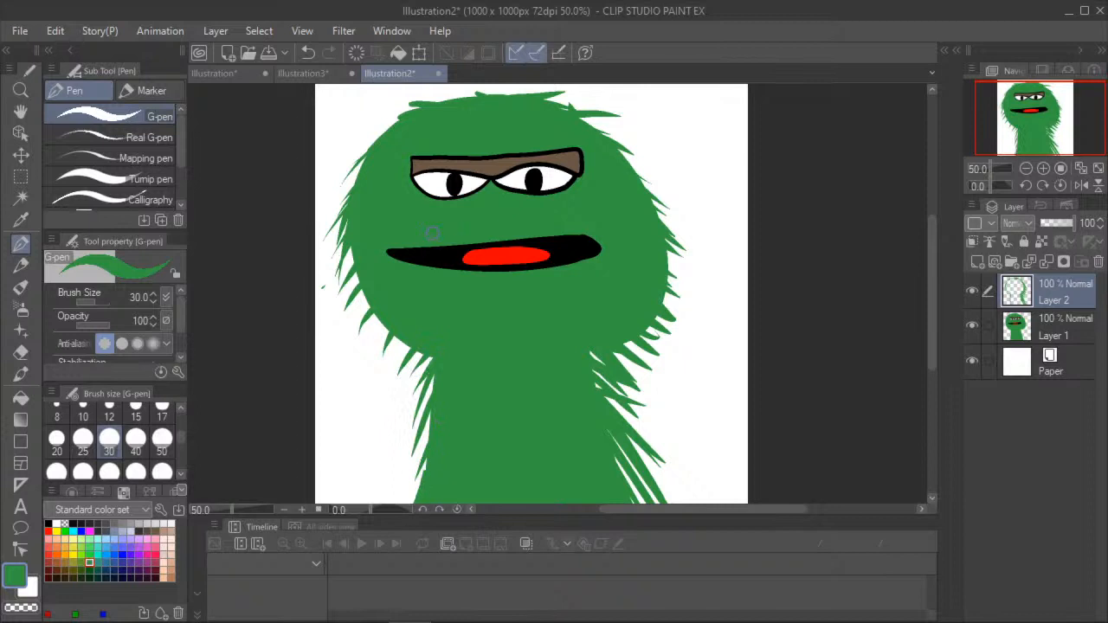
{"action": "left_click", "coordinate": [165, 530]}
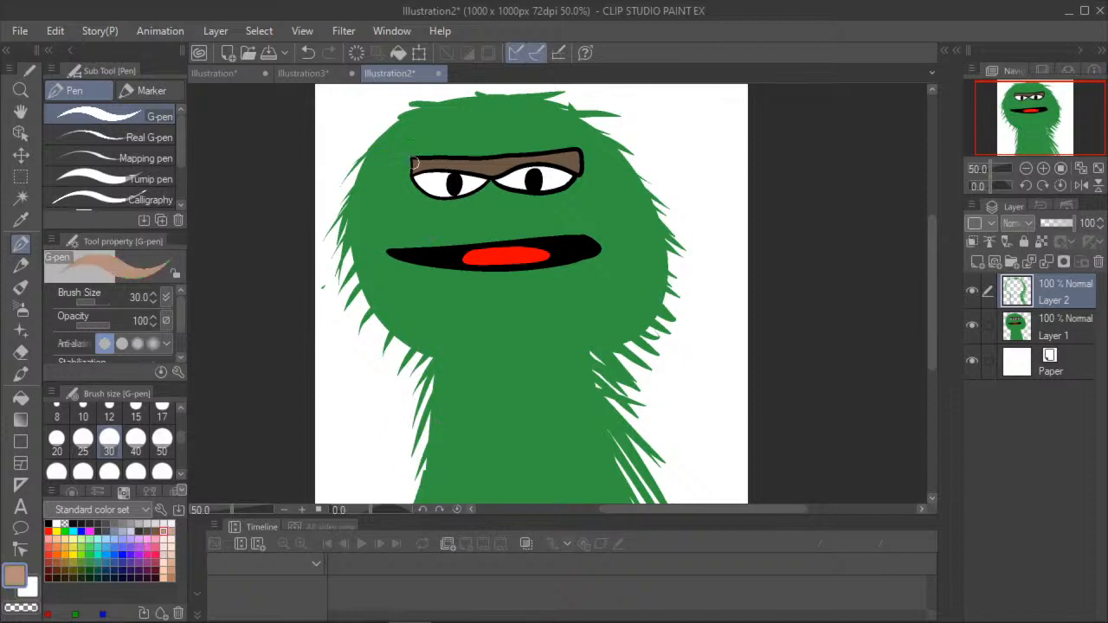
{"action": "left_click_drag", "start_coordinate": [417, 160], "coordinate": [389, 173]}
{"action": "left_click", "coordinate": [307, 52]}
{"action": "left_click", "coordinate": [308, 54]}
{"action": "left_click", "coordinate": [308, 56]}
{"action": "left_click", "coordinate": [309, 57]}
- Extend both ends of the brow with shaggy brown G-pen strokes
{"action": "left_click", "coordinate": [155, 531]}
{"action": "left_click_drag", "start_coordinate": [413, 162], "coordinate": [382, 179]}
{"action": "mouse_move", "coordinate": [567, 161]}
{"action": "left_mouse_down"}
{"action": "mouse_move", "coordinate": [597, 177]}
{"action": "mouse_move", "coordinate": [605, 160]}
{"action": "left_mouse_up"}
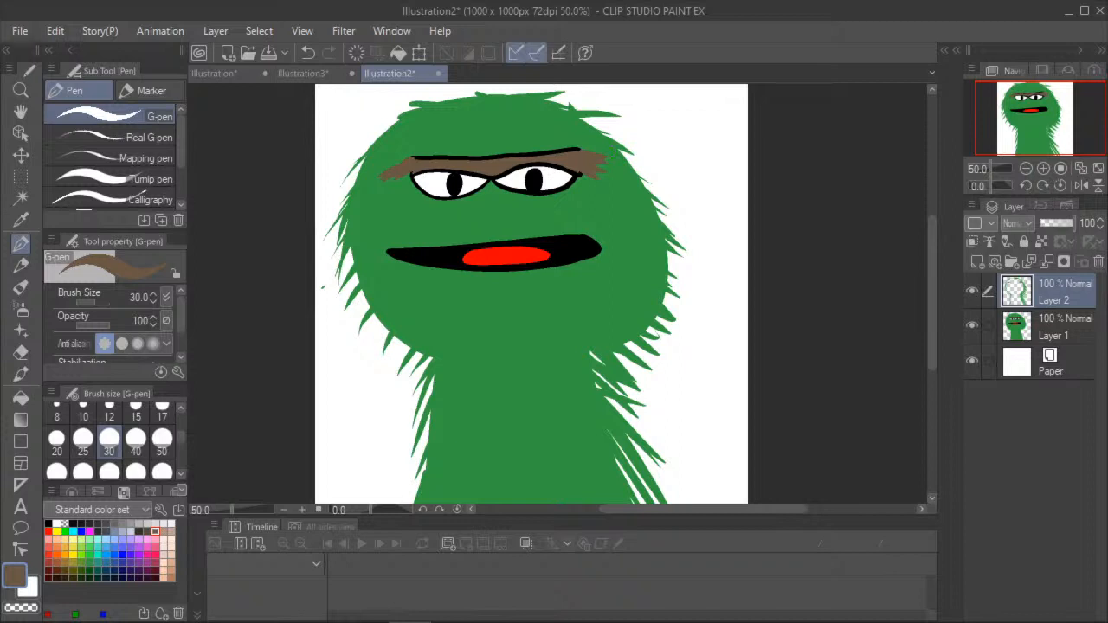
{"action": "key", "text": "alt+Tab"}
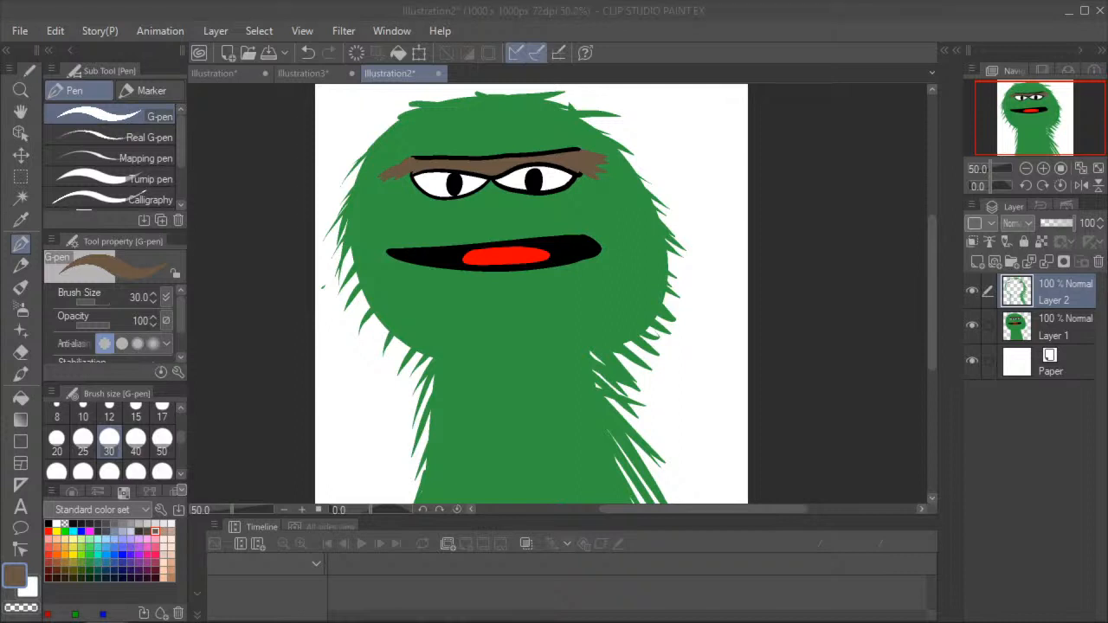
{"action": "left_click", "coordinate": [241, 11]}
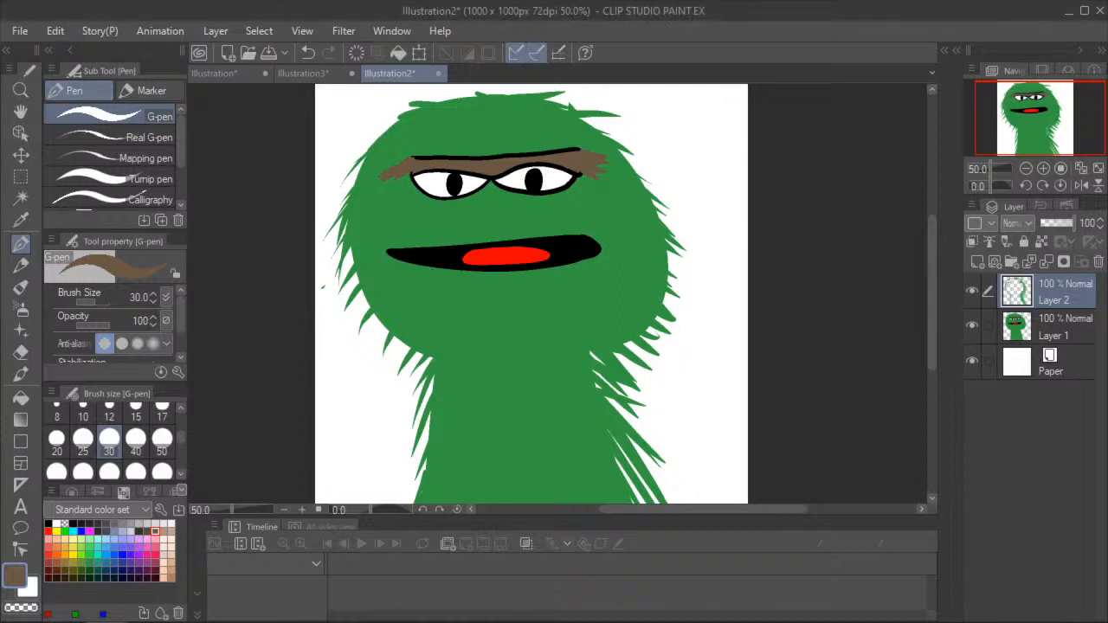
{"action": "scroll", "coordinate": [541, 251], "scroll_direction": "down", "scroll_amount": 2}
{"action": "scroll", "coordinate": [541, 251], "scroll_direction": "up", "scroll_amount": 2}
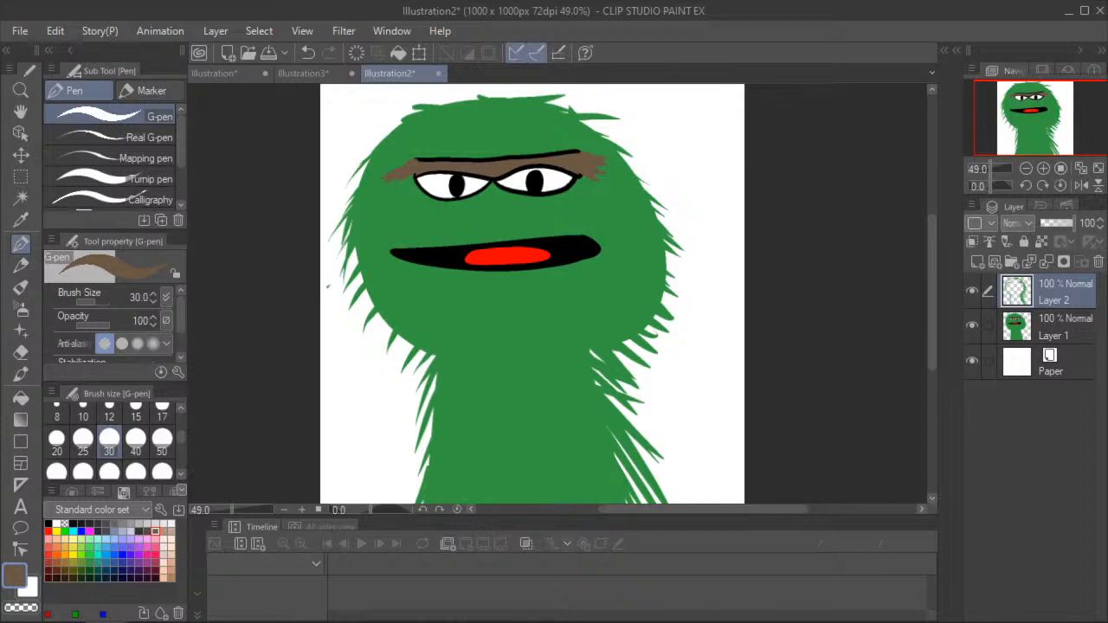
{"action": "left_click", "coordinate": [316, 75]}
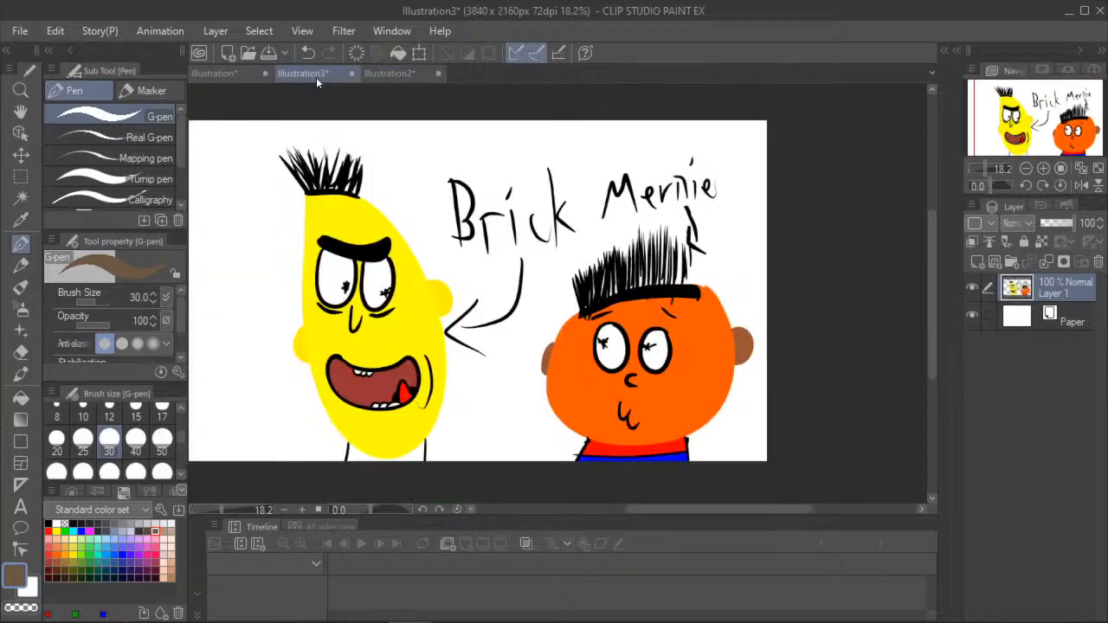
{"action": "left_click", "coordinate": [388, 75]}
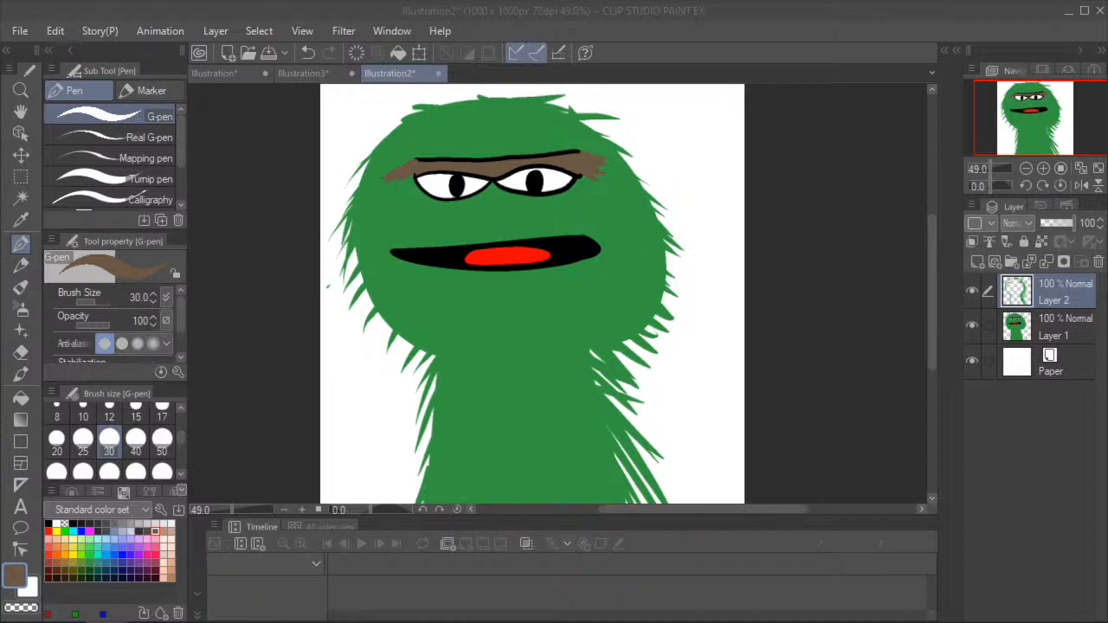
{"action": "left_click", "coordinate": [319, 254]}
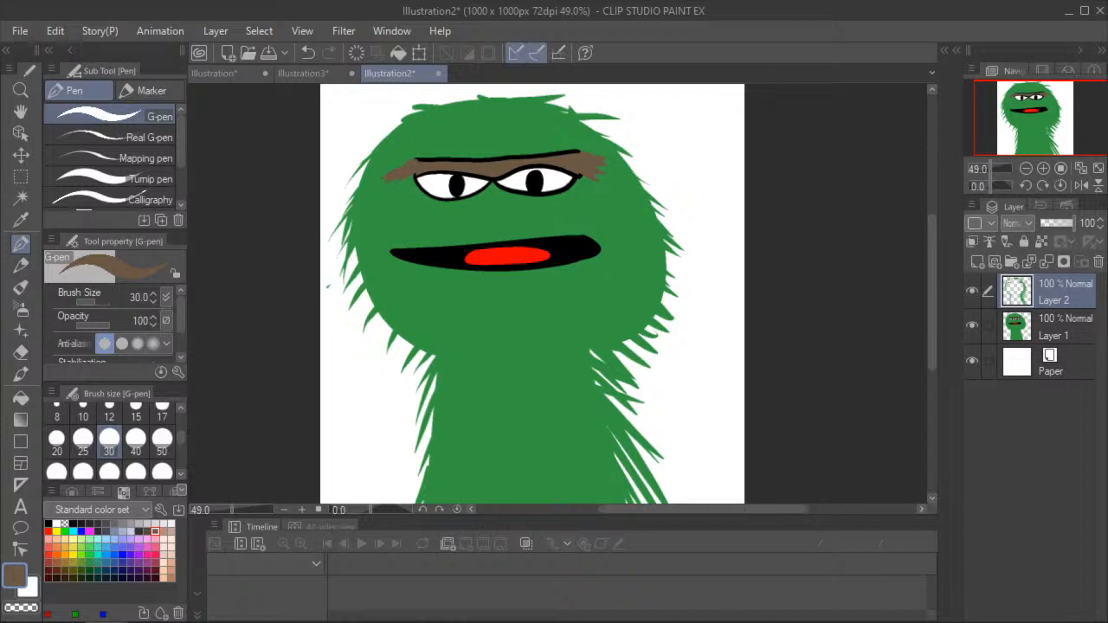
{"action": "left_click", "coordinate": [303, 73]}
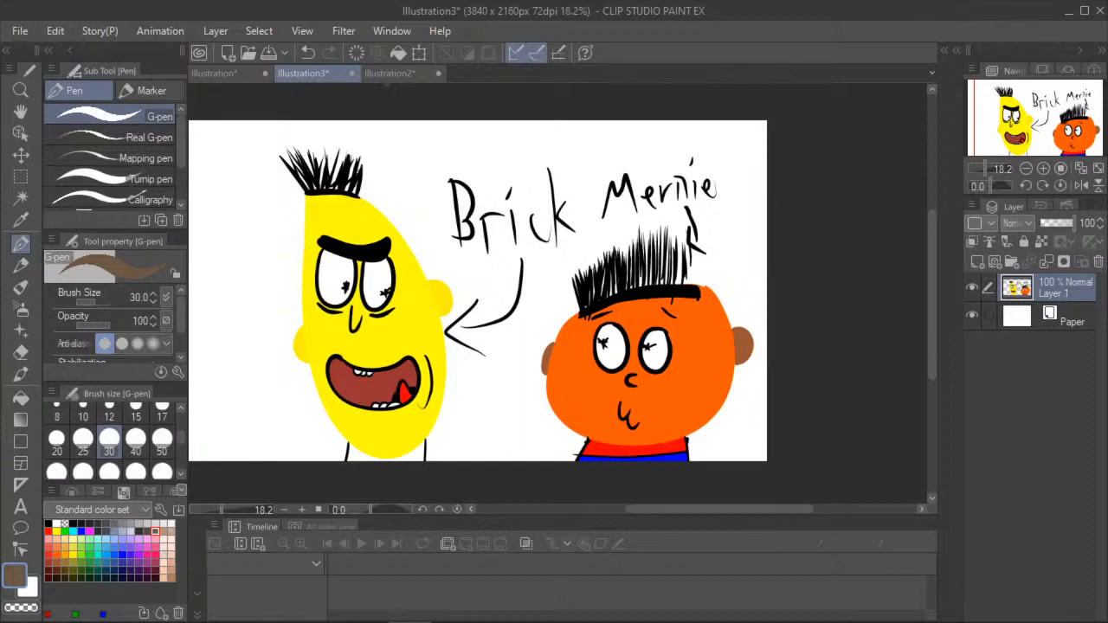
{"action": "left_click", "coordinate": [386, 76]}
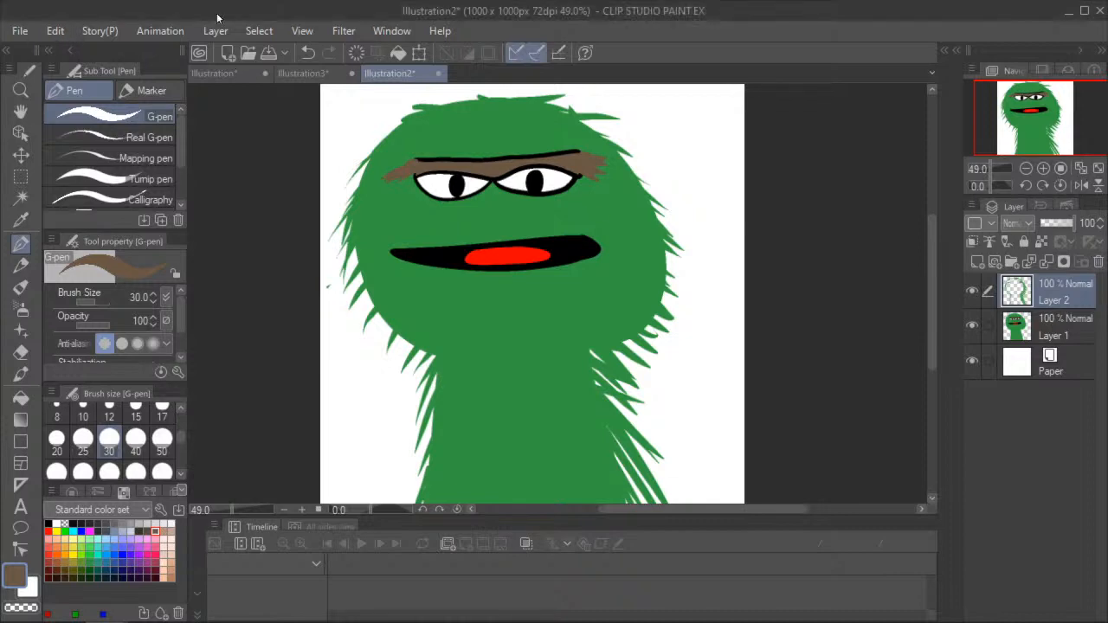
- Start creating another new canvas
{"action": "left_click", "coordinate": [19, 30]}
{"action": "left_click", "coordinate": [88, 36]}
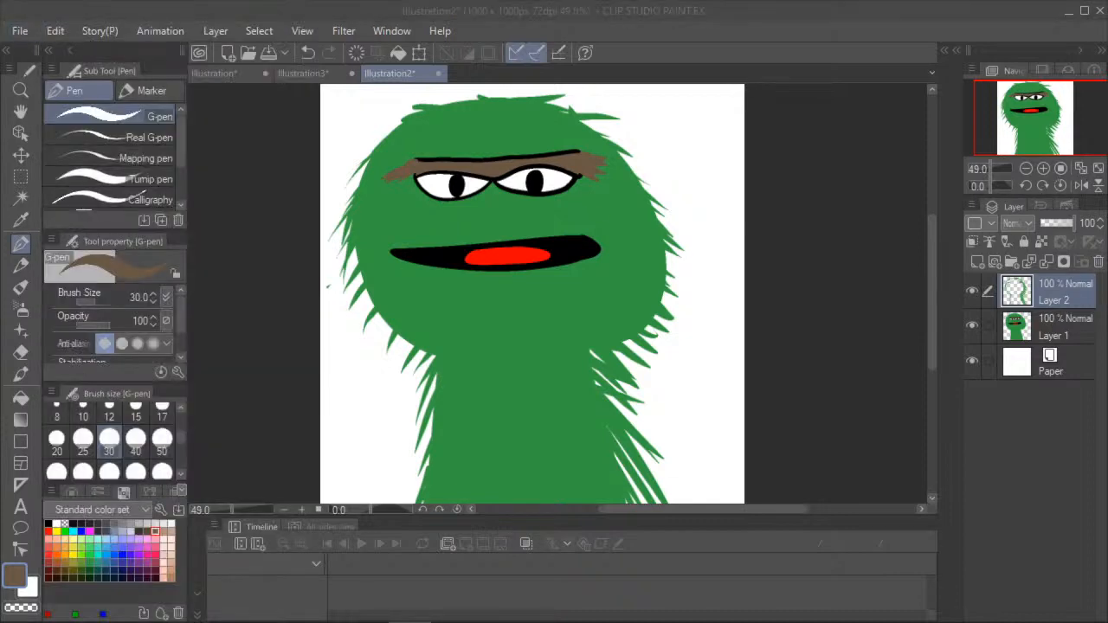
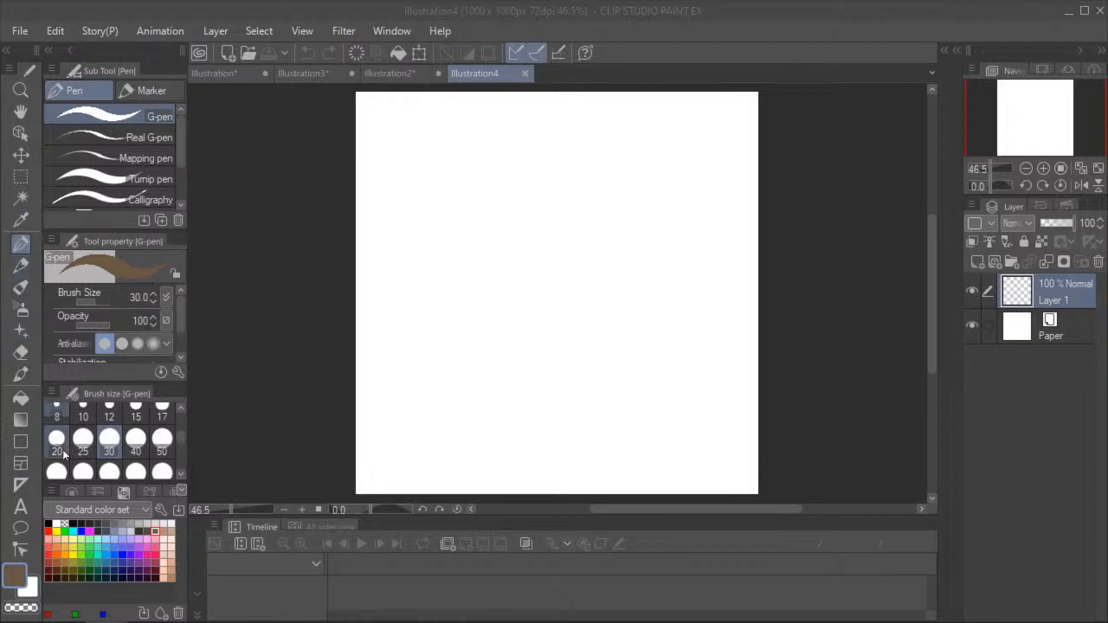
- Draw a three-quarter head with a swept hair shape, two eyes, a nose and a short mouth in black with the G-pen
{"action": "left_click", "coordinate": [49, 523]}
{"action": "left_click", "coordinate": [49, 522]}
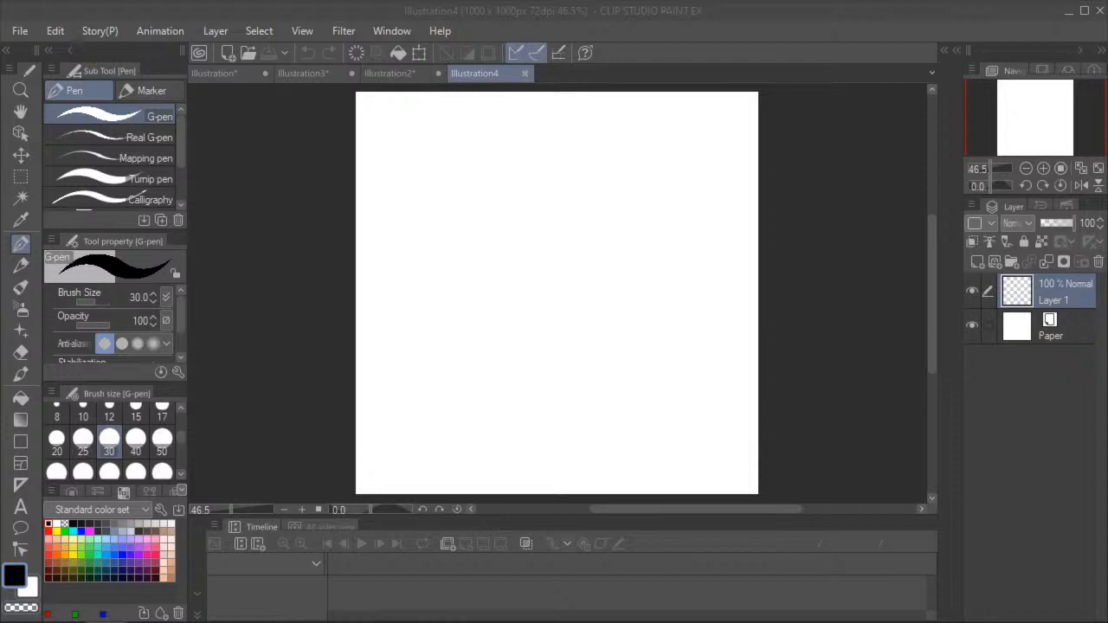
{"action": "left_click", "coordinate": [22, 247]}
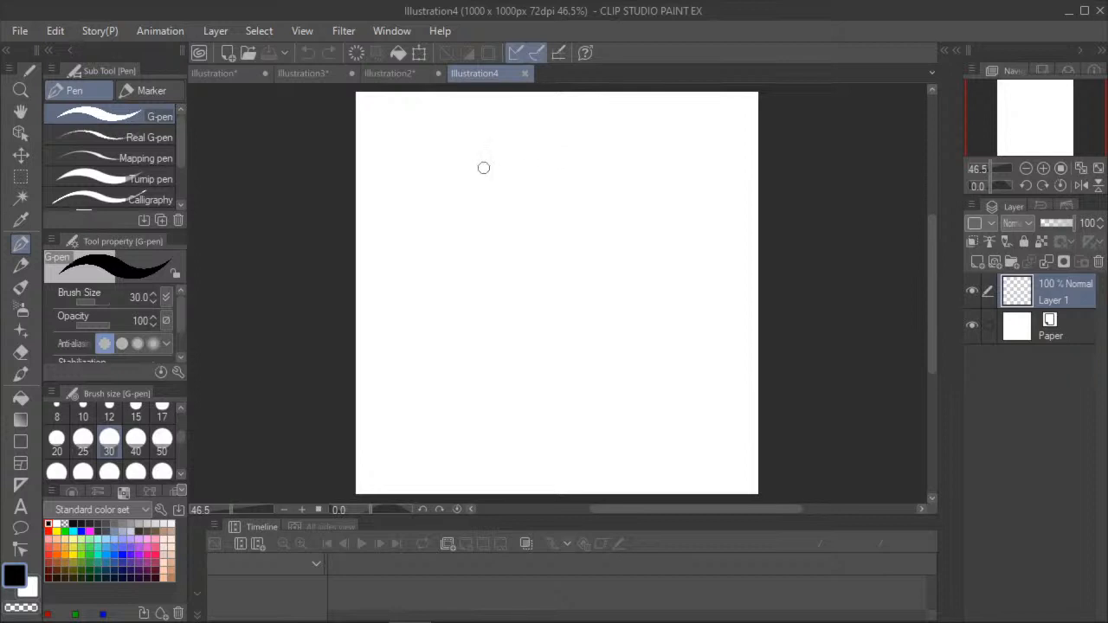
{"action": "mouse_move", "coordinate": [447, 202]}
{"action": "left_mouse_down"}
{"action": "mouse_move", "coordinate": [482, 220]}
{"action": "mouse_move", "coordinate": [495, 192]}
{"action": "mouse_move", "coordinate": [601, 185]}
{"action": "mouse_move", "coordinate": [583, 141]}
{"action": "mouse_move", "coordinate": [476, 159]}
{"action": "mouse_move", "coordinate": [448, 191]}
{"action": "mouse_move", "coordinate": [531, 353]}
{"action": "mouse_move", "coordinate": [606, 275]}
{"action": "mouse_move", "coordinate": [603, 175]}
{"action": "mouse_move", "coordinate": [554, 235]}
{"action": "mouse_move", "coordinate": [586, 239]}
{"action": "mouse_move", "coordinate": [580, 265]}
{"action": "mouse_move", "coordinate": [528, 306]}
{"action": "mouse_move", "coordinate": [555, 314]}
{"action": "left_mouse_up"}
{"action": "key", "text": "ctrl+z"}
{"action": "key", "text": "ctrl+z"}
{"action": "left_click", "coordinate": [307, 53]}
{"action": "left_click", "coordinate": [307, 53]}
{"action": "left_click", "coordinate": [109, 414]}
- Draw the neck and both shoulders down to the canvas edge with the G-pen at size 20
{"action": "left_click", "coordinate": [21, 112]}
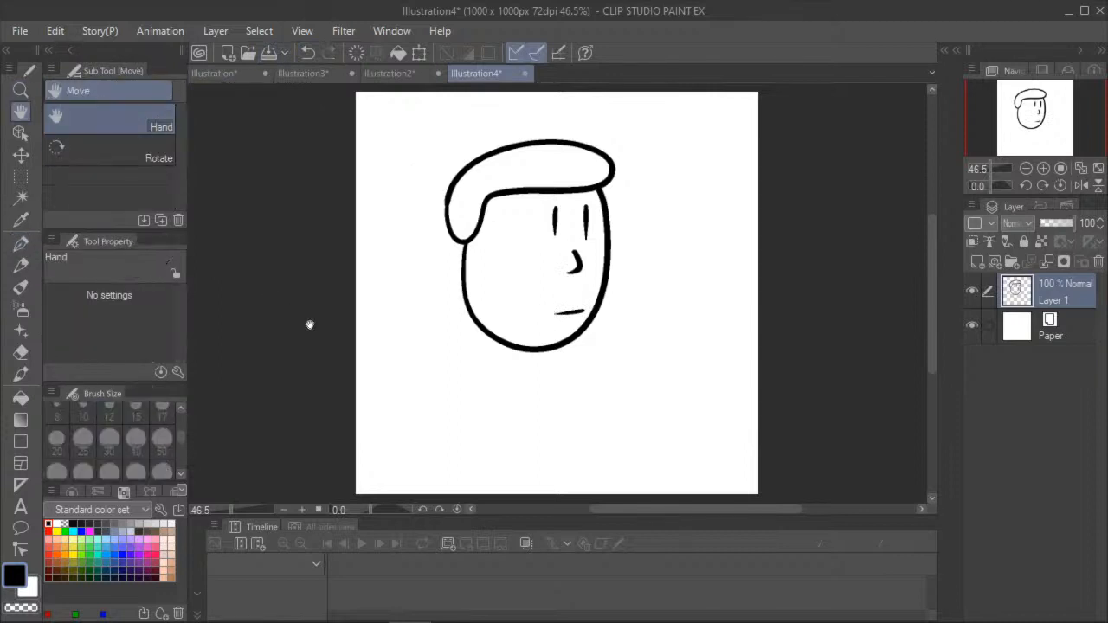
{"action": "scroll", "coordinate": [293, 318], "scroll_direction": "down", "scroll_amount": 1}
{"action": "left_click", "coordinate": [21, 243]}
{"action": "left_click", "coordinate": [82, 439]}
{"action": "scroll", "coordinate": [495, 258], "scroll_direction": "up", "scroll_amount": 1}
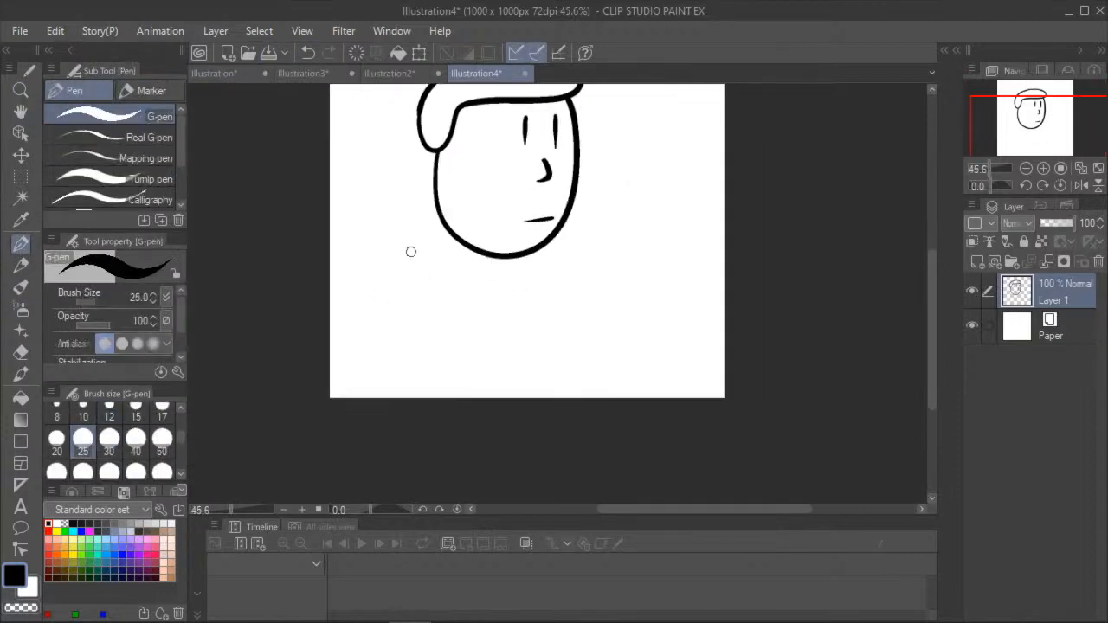
{"action": "key", "text": "bracketleft"}
{"action": "mouse_move", "coordinate": [482, 254]}
{"action": "left_mouse_down"}
{"action": "mouse_move", "coordinate": [466, 292]}
{"action": "mouse_move", "coordinate": [433, 315]}
{"action": "left_mouse_up"}
{"action": "left_click_drag", "start_coordinate": [426, 356], "coordinate": [428, 423]}
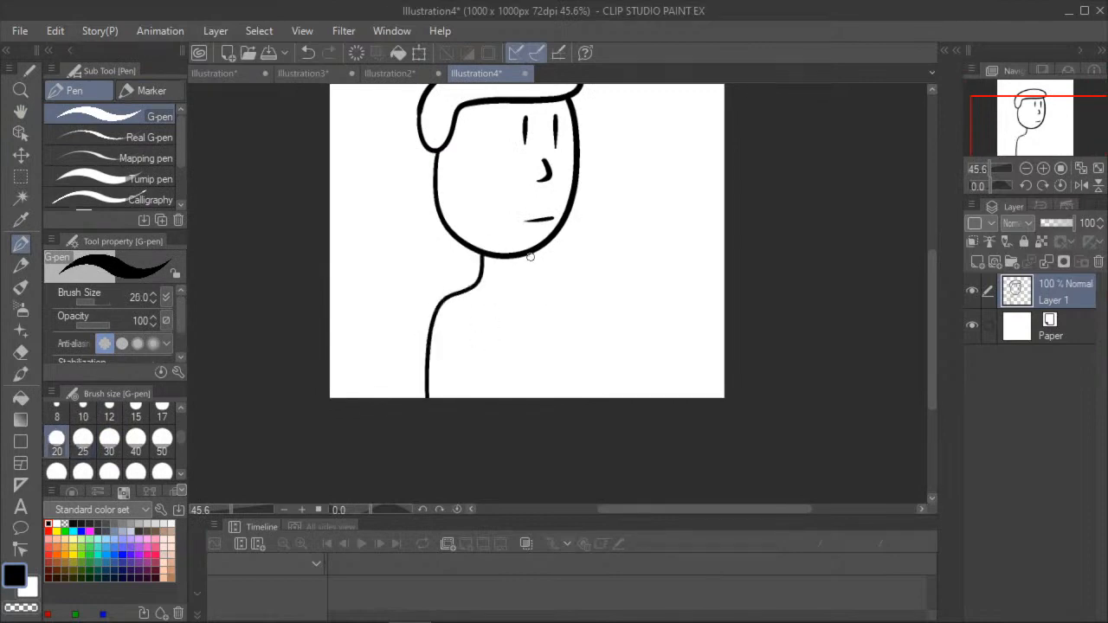
{"action": "mouse_move", "coordinate": [528, 257]}
{"action": "left_mouse_down"}
{"action": "mouse_move", "coordinate": [557, 289]}
{"action": "mouse_move", "coordinate": [576, 407]}
{"action": "left_mouse_up"}
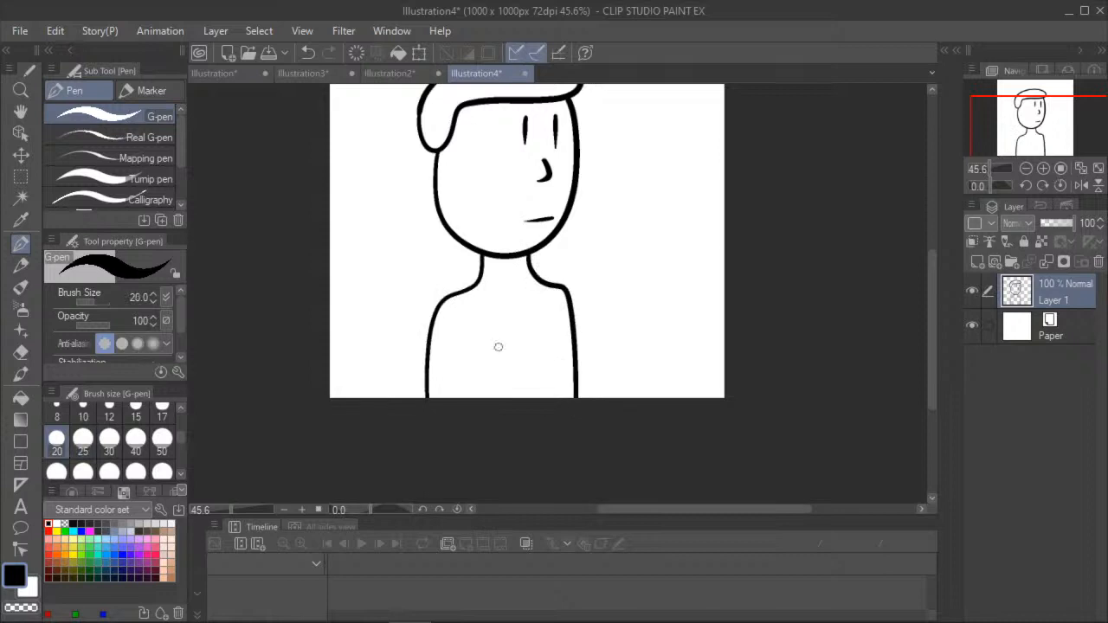
- Draw the two inner arm lines on the torso and a curved neckline across the base of the neck
{"action": "left_click_drag", "start_coordinate": [470, 323], "coordinate": [470, 400]}
{"action": "left_click_drag", "start_coordinate": [545, 328], "coordinate": [542, 423]}
{"action": "left_click_drag", "start_coordinate": [483, 277], "coordinate": [534, 284]}
- Fill the neck and face with a light peach skin colour
{"action": "left_click", "coordinate": [20, 112]}
{"action": "left_click_drag", "start_coordinate": [321, 237], "coordinate": [372, 324]}
{"action": "scroll", "coordinate": [381, 327], "scroll_direction": "down", "scroll_amount": 1}
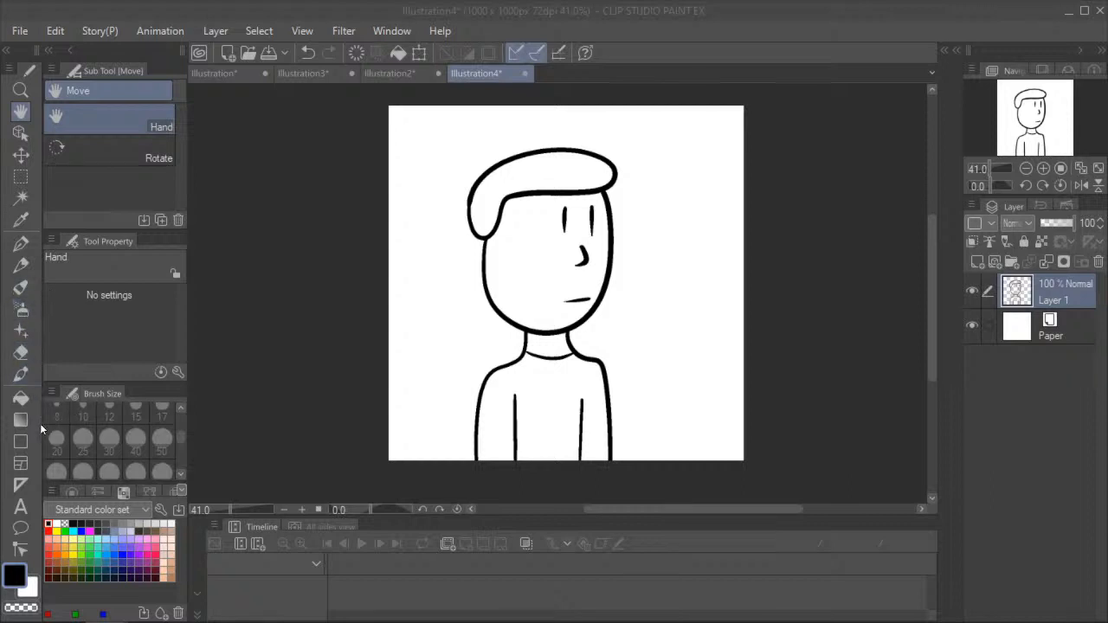
{"action": "left_click", "coordinate": [21, 398]}
{"action": "left_click", "coordinate": [163, 562]}
{"action": "left_click", "coordinate": [538, 339]}
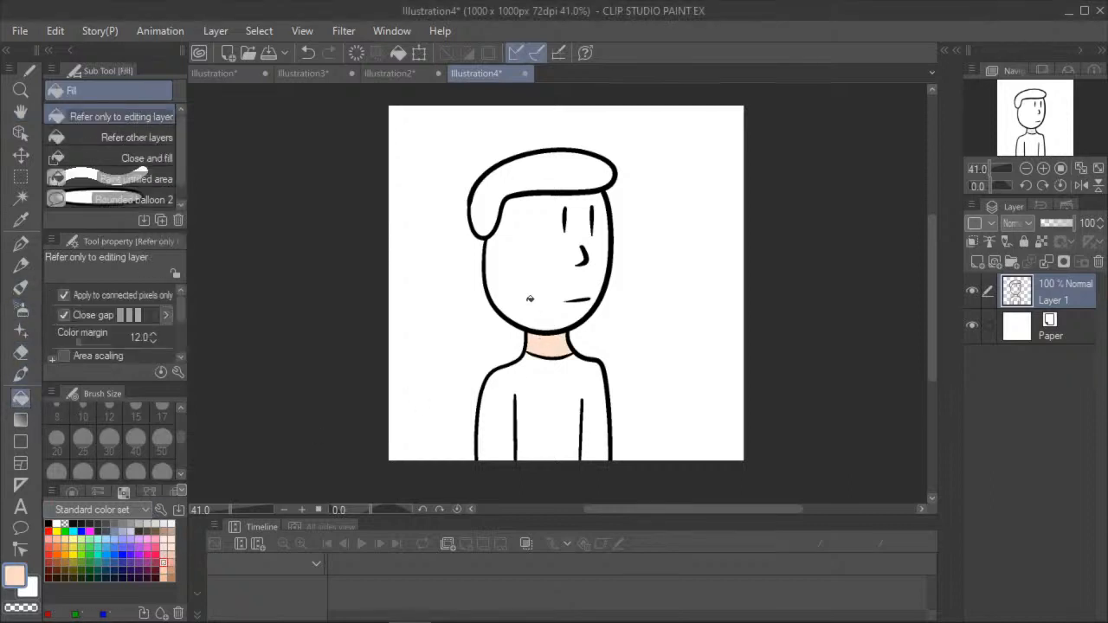
{"action": "left_click", "coordinate": [534, 309]}
- Fill the hair with brown and the shirt with bright red
{"action": "left_click", "coordinate": [155, 530]}
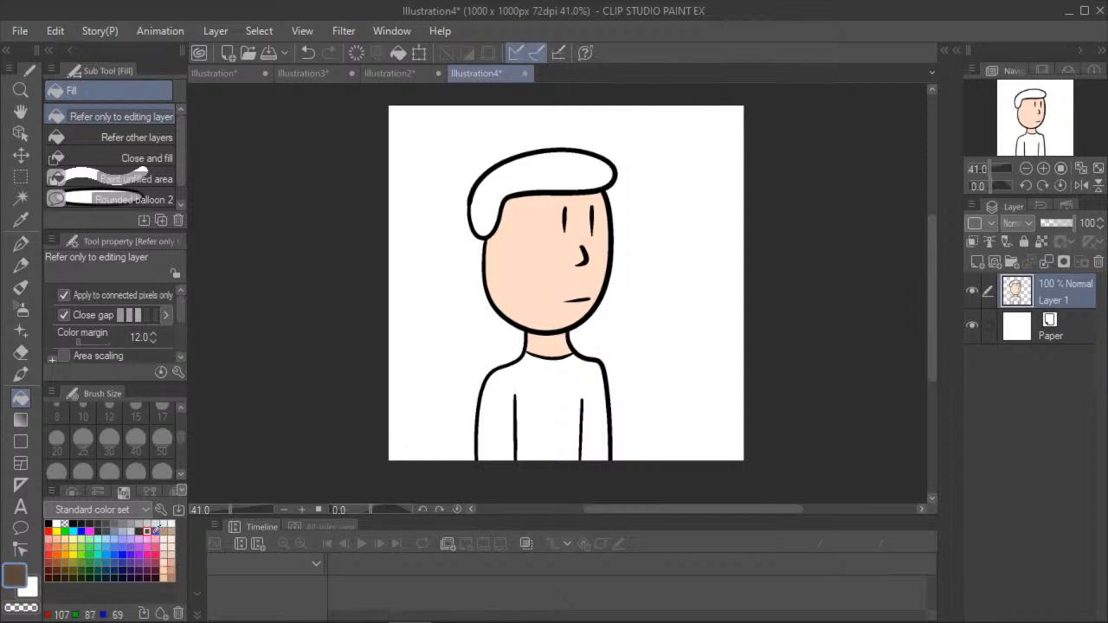
{"action": "left_click", "coordinate": [499, 189]}
{"action": "left_click", "coordinate": [49, 530]}
{"action": "left_click", "coordinate": [543, 413]}
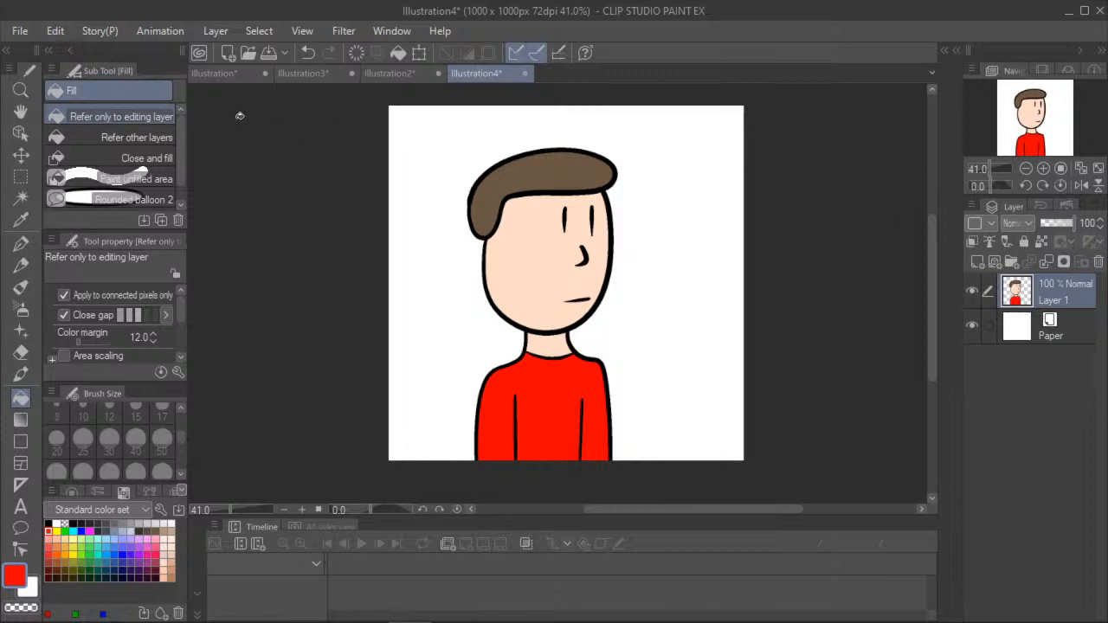
- Open the Peter animation file and go to its first frame
{"action": "left_click", "coordinate": [20, 31]}
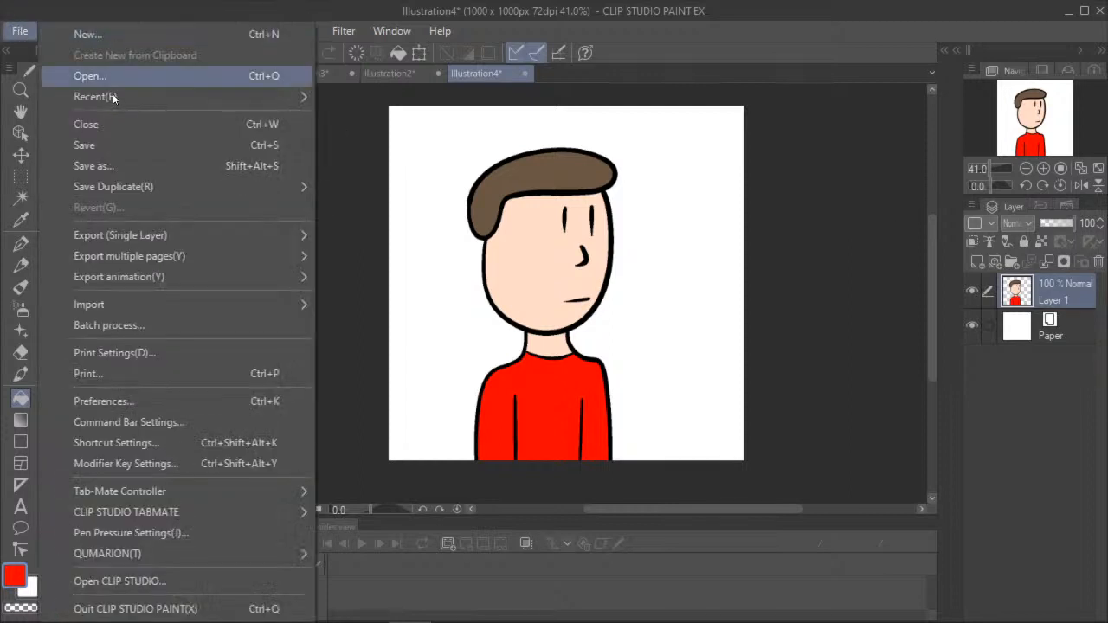
{"action": "left_click", "coordinate": [144, 76]}
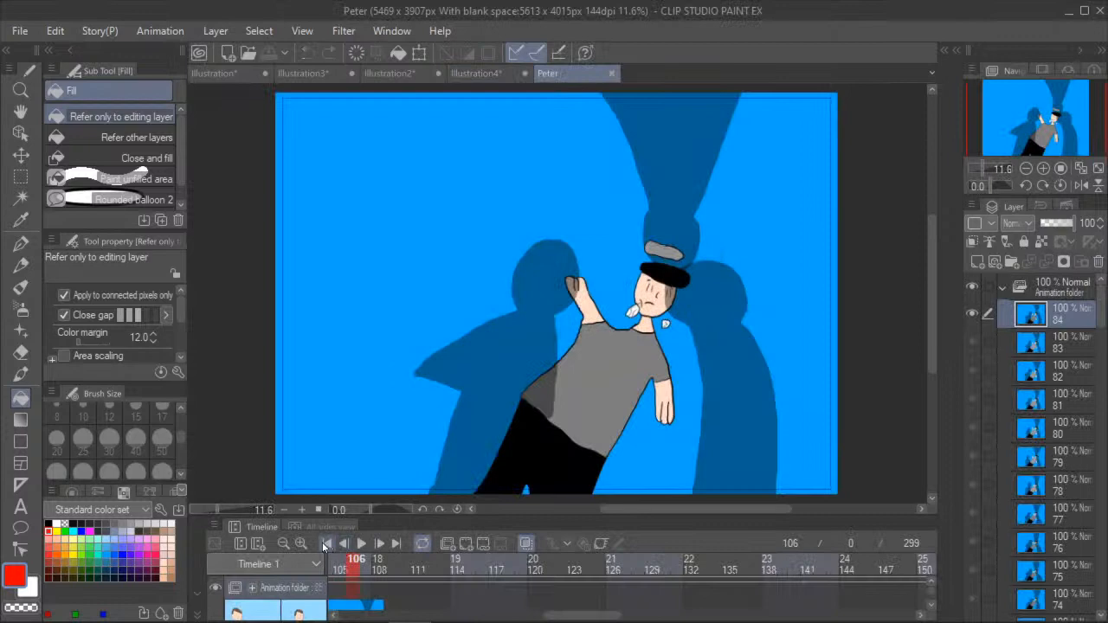
{"action": "left_click", "coordinate": [324, 543]}
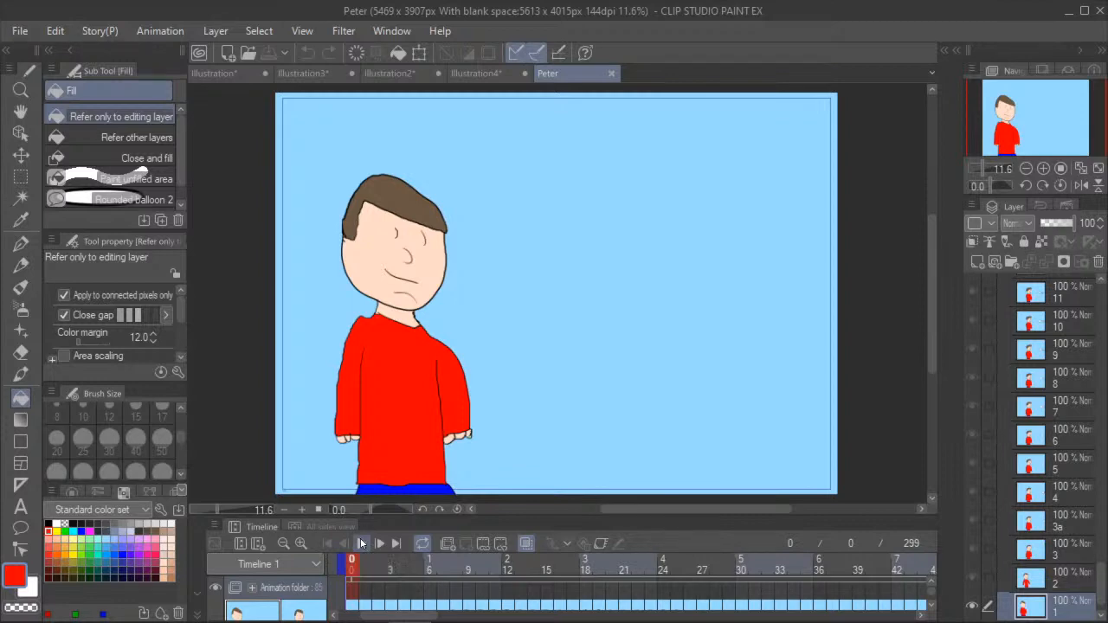
- Play the Peter animation from its first frame, stop it, rewind and play the opening again
{"action": "left_click", "coordinate": [362, 544]}
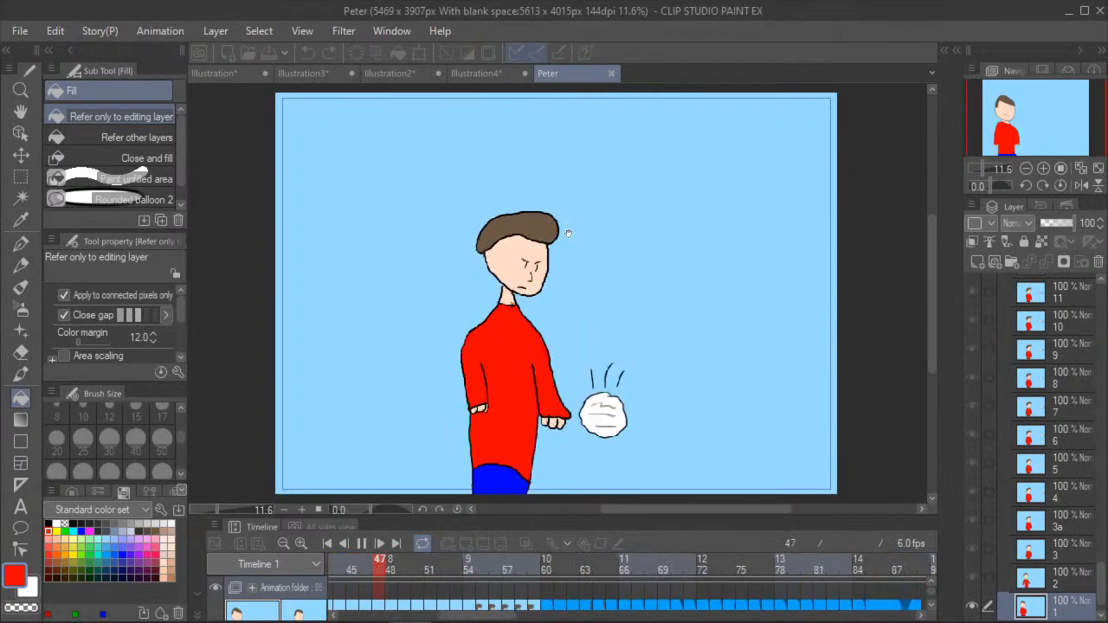
{"action": "left_click", "coordinate": [361, 543]}
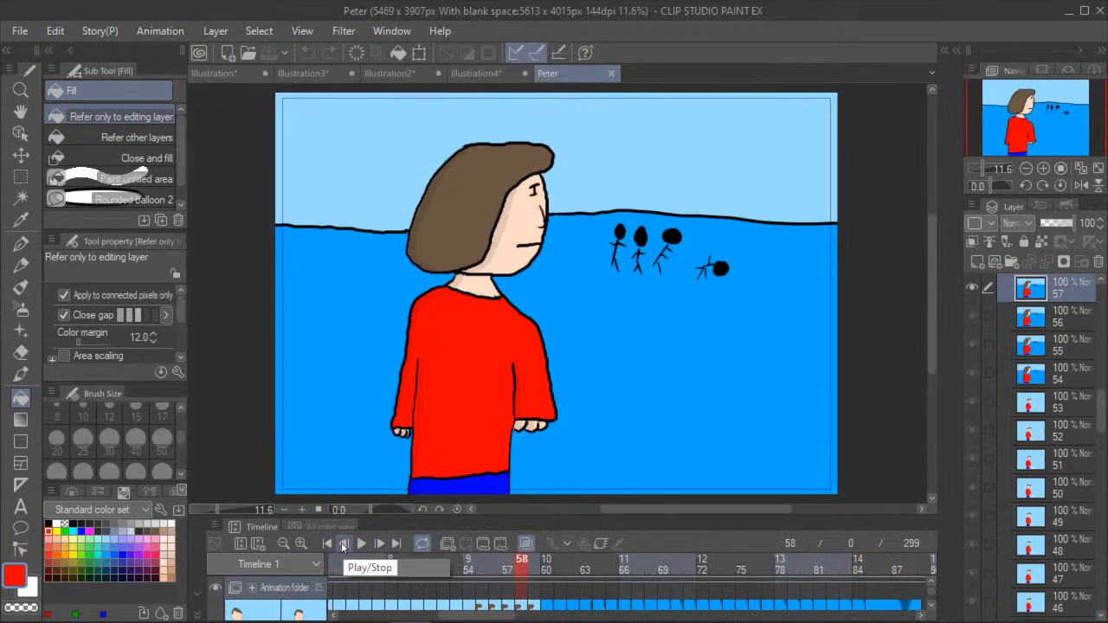
{"action": "left_click", "coordinate": [330, 543]}
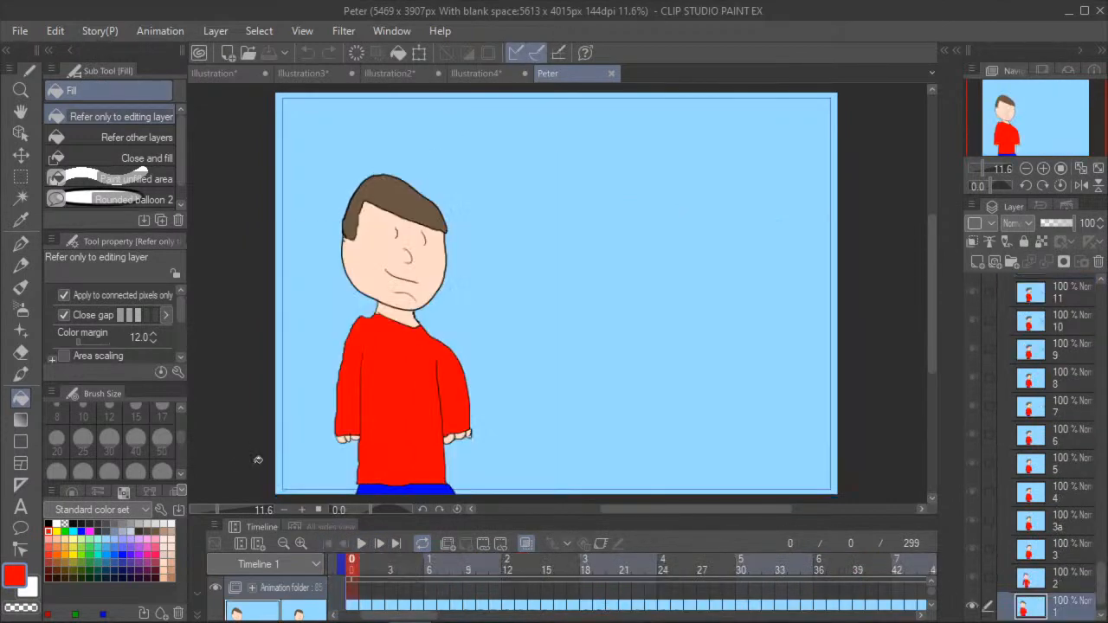
{"action": "mouse_move", "coordinate": [363, 621]}
{"action": "left_click", "coordinate": [361, 543]}
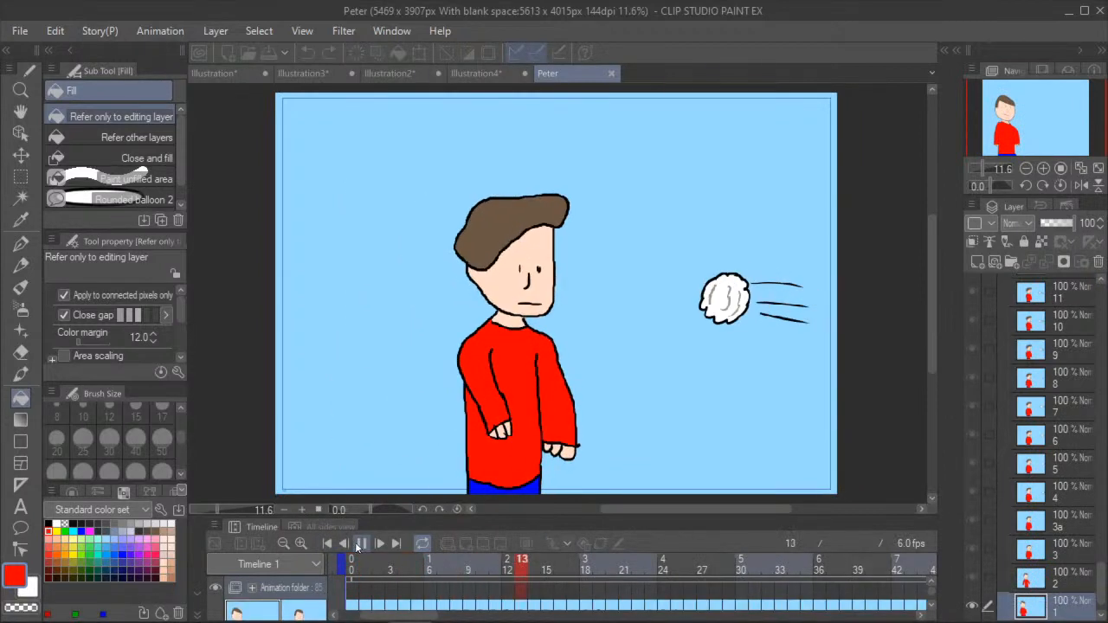
- In Illustration4, try vertical black G-pen strokes beside the character at stabilization 100 and 0, and undo both
{"action": "left_click", "coordinate": [499, 73]}
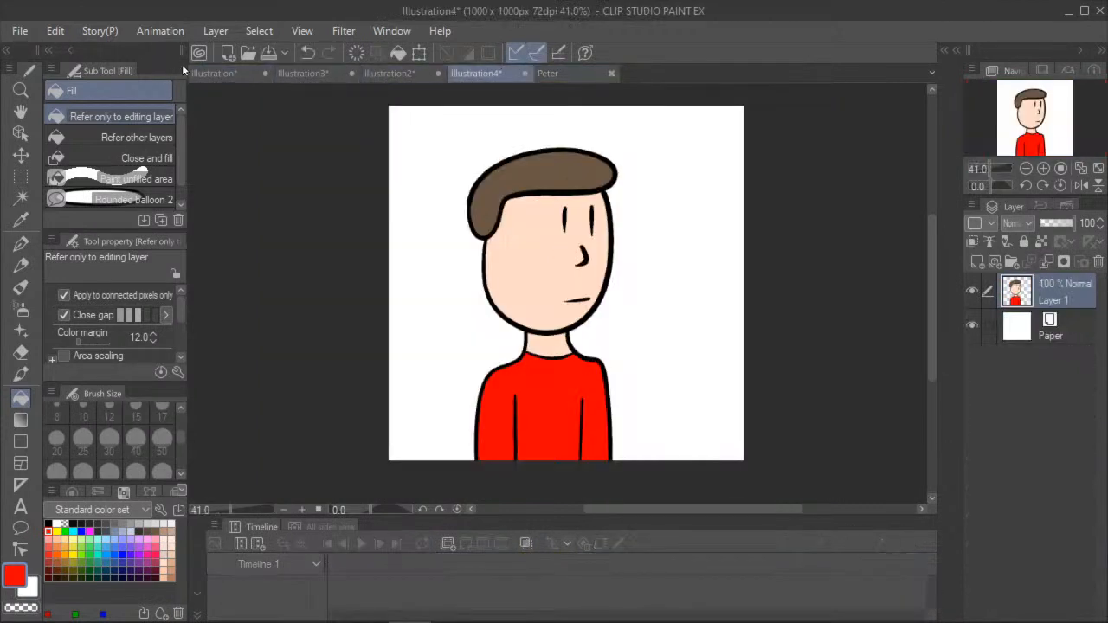
{"action": "left_click", "coordinate": [20, 243]}
{"action": "scroll", "coordinate": [80, 338], "scroll_direction": "down", "scroll_amount": 3}
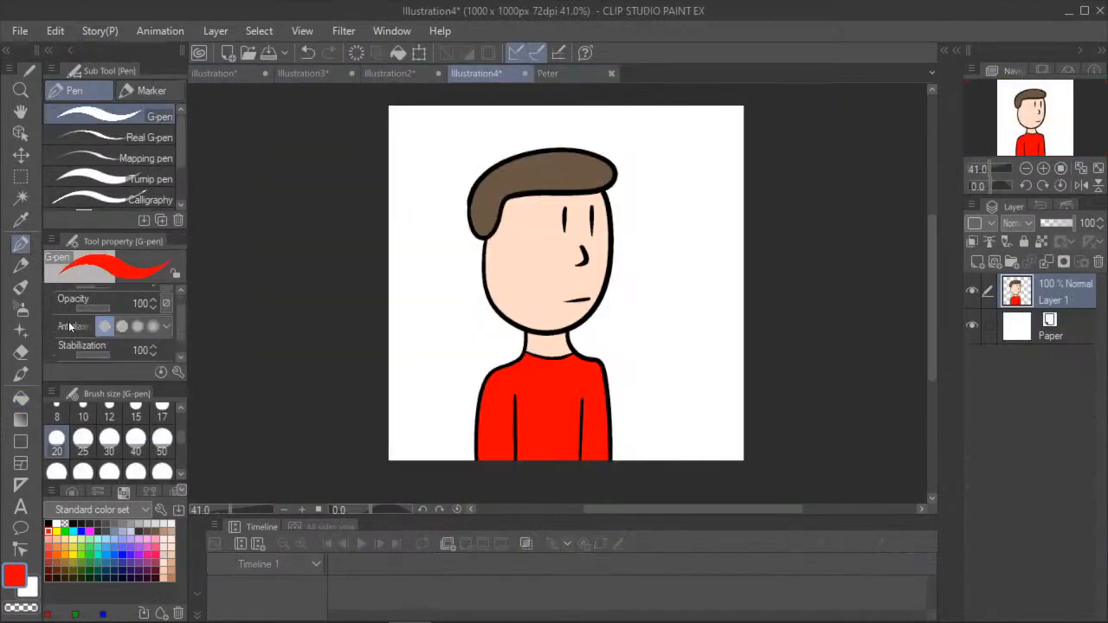
{"action": "left_click_drag", "start_coordinate": [40, 530], "coordinate": [37, 508]}
{"action": "left_click", "coordinate": [50, 523]}
{"action": "left_click_drag", "start_coordinate": [662, 194], "coordinate": [663, 358]}
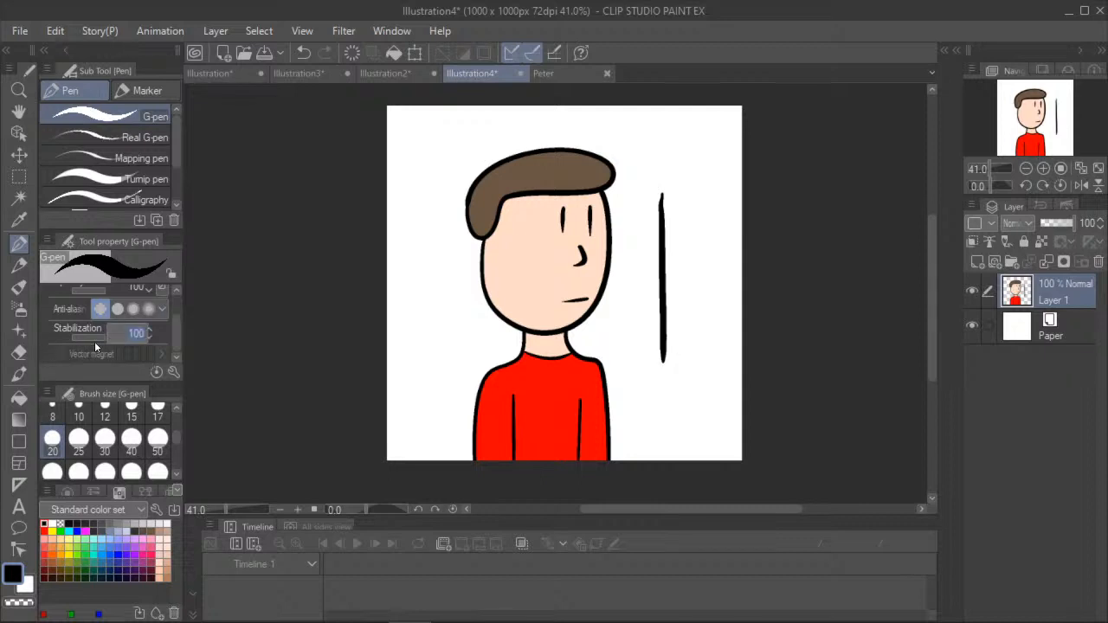
{"action": "left_click_drag", "start_coordinate": [681, 192], "coordinate": [687, 385]}
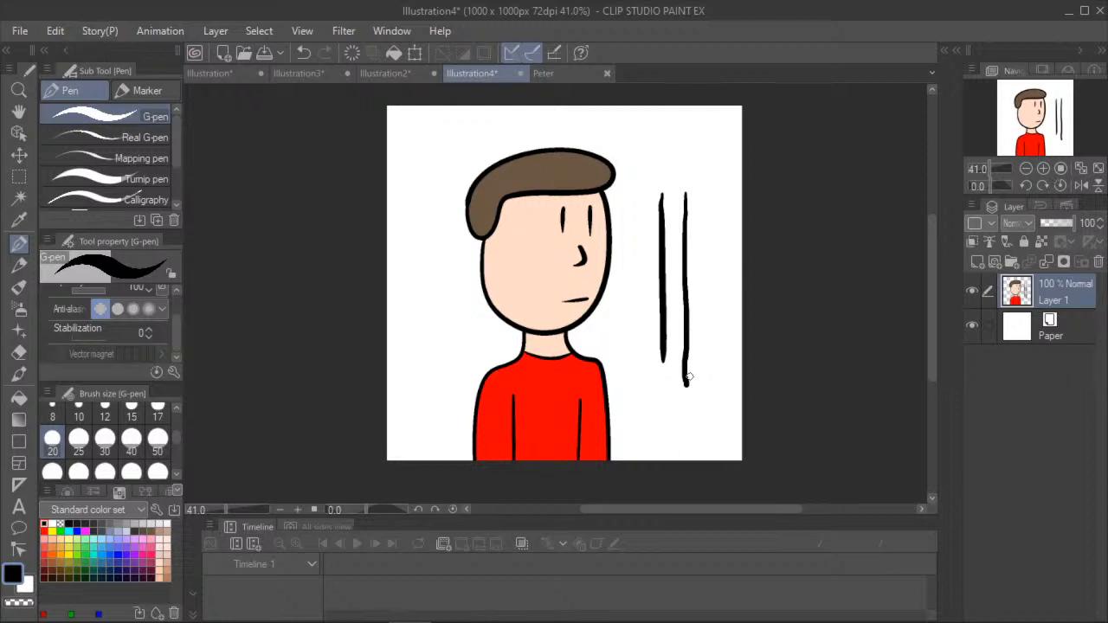
{"action": "left_click", "coordinate": [303, 52]}
{"action": "left_click", "coordinate": [303, 53]}
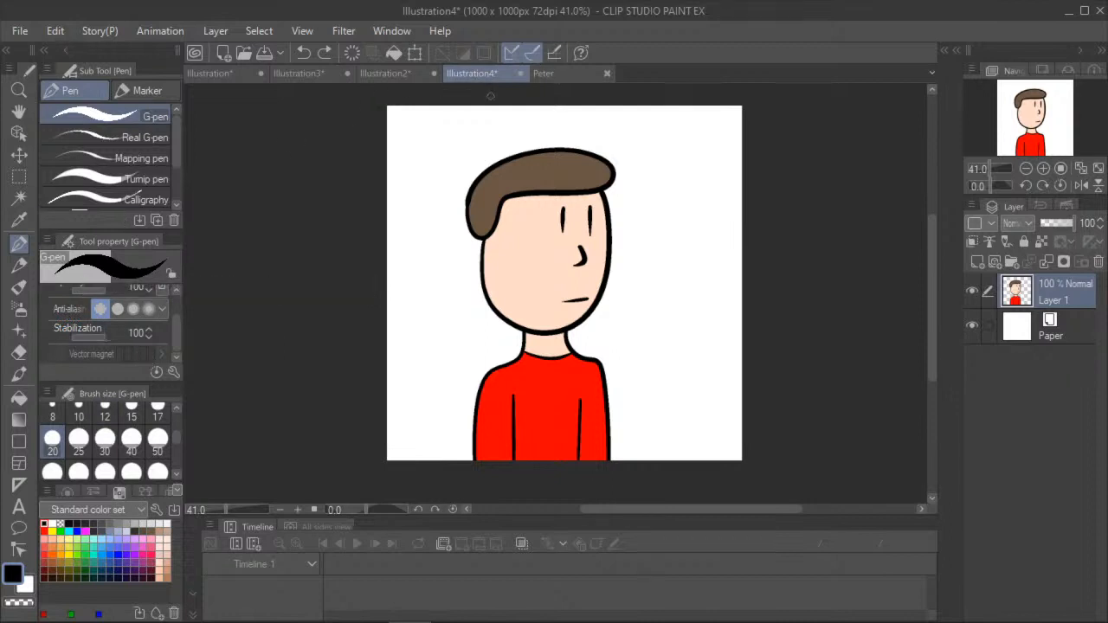
- Return to the Peter animation and examine the falling character at frames 70, 73 and 79
{"action": "left_click", "coordinate": [542, 74]}
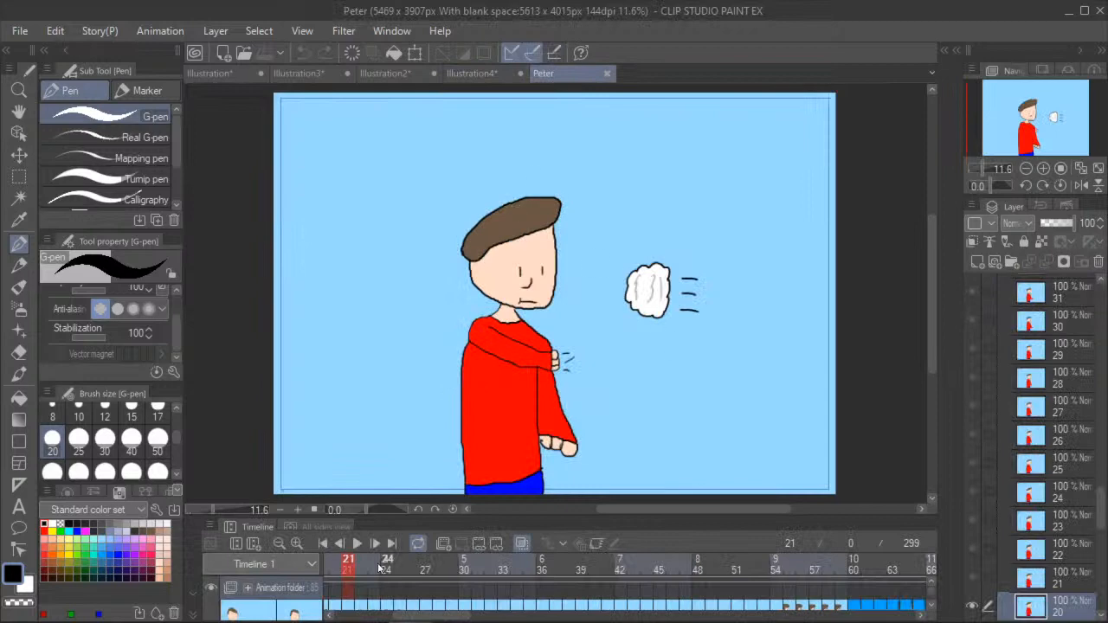
{"action": "left_click_drag", "start_coordinate": [435, 615], "coordinate": [497, 615]}
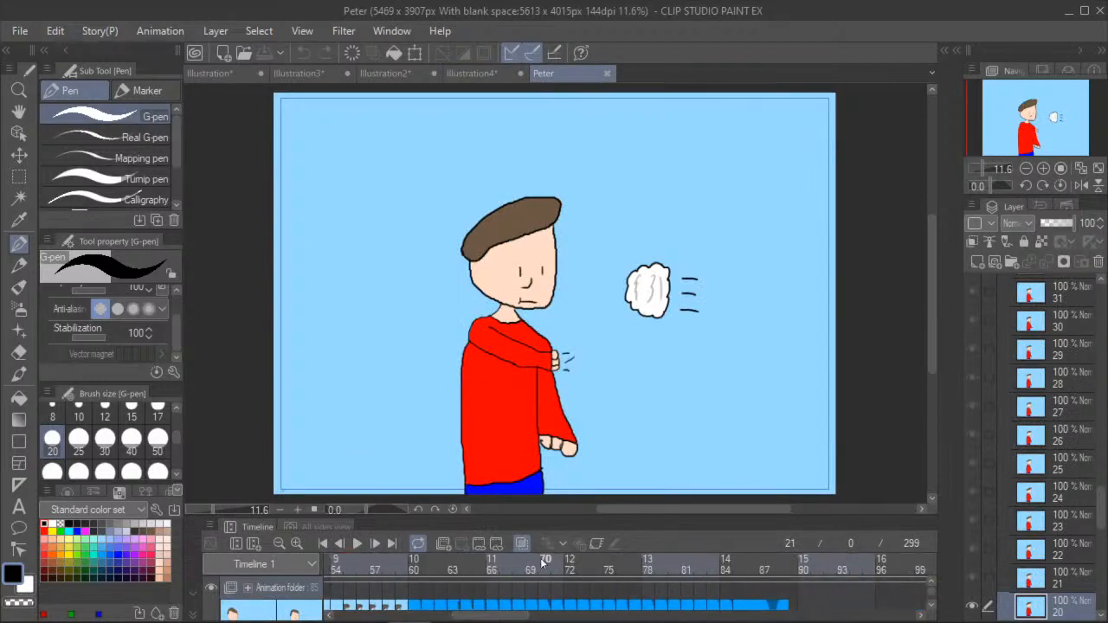
{"action": "left_click", "coordinate": [545, 562]}
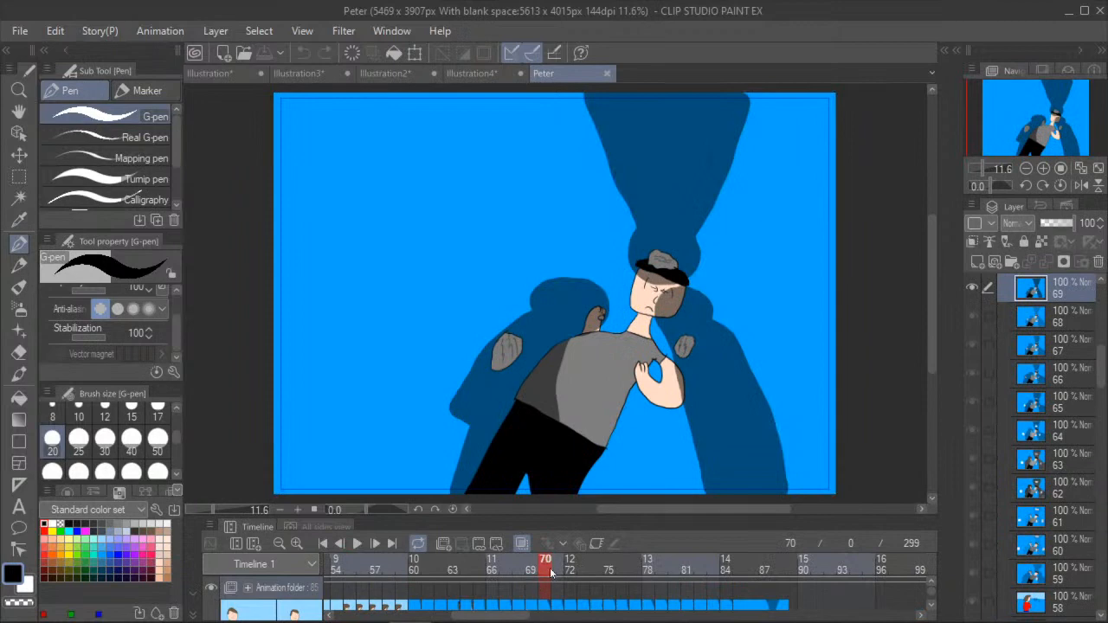
{"action": "left_click", "coordinate": [586, 562]}
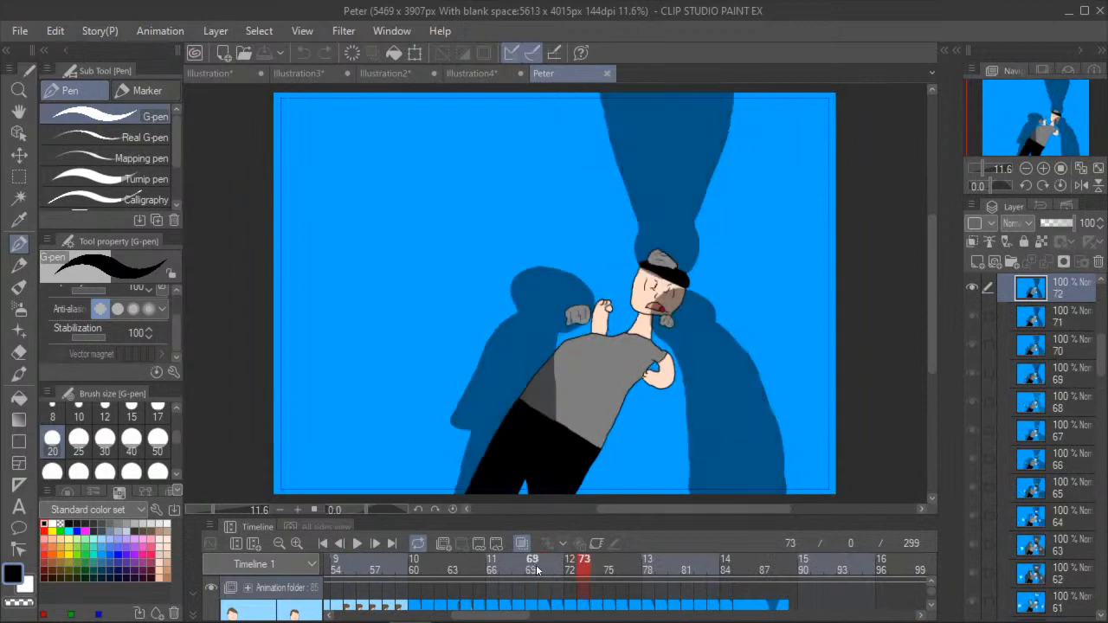
{"action": "left_click", "coordinate": [661, 554]}
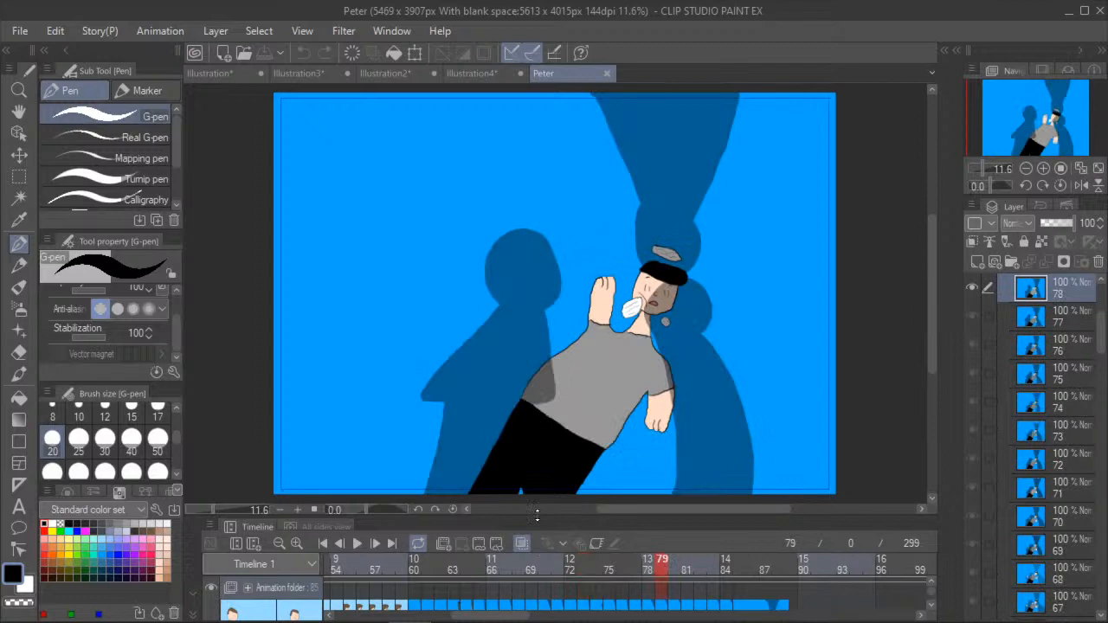
- Try a short black G-pen stroke beside the character's raised hand and undo it
{"action": "mouse_move", "coordinate": [619, 273]}
{"action": "left_mouse_down"}
{"action": "mouse_move", "coordinate": [587, 275]}
{"action": "mouse_move", "coordinate": [578, 308]}
{"action": "left_mouse_up"}
{"action": "key", "text": "ctrl+z"}
{"action": "mouse_move", "coordinate": [619, 274]}
{"action": "left_mouse_down"}
{"action": "mouse_move", "coordinate": [581, 279]}
{"action": "mouse_move", "coordinate": [574, 312]}
{"action": "left_mouse_up"}
{"action": "left_click", "coordinate": [307, 53]}
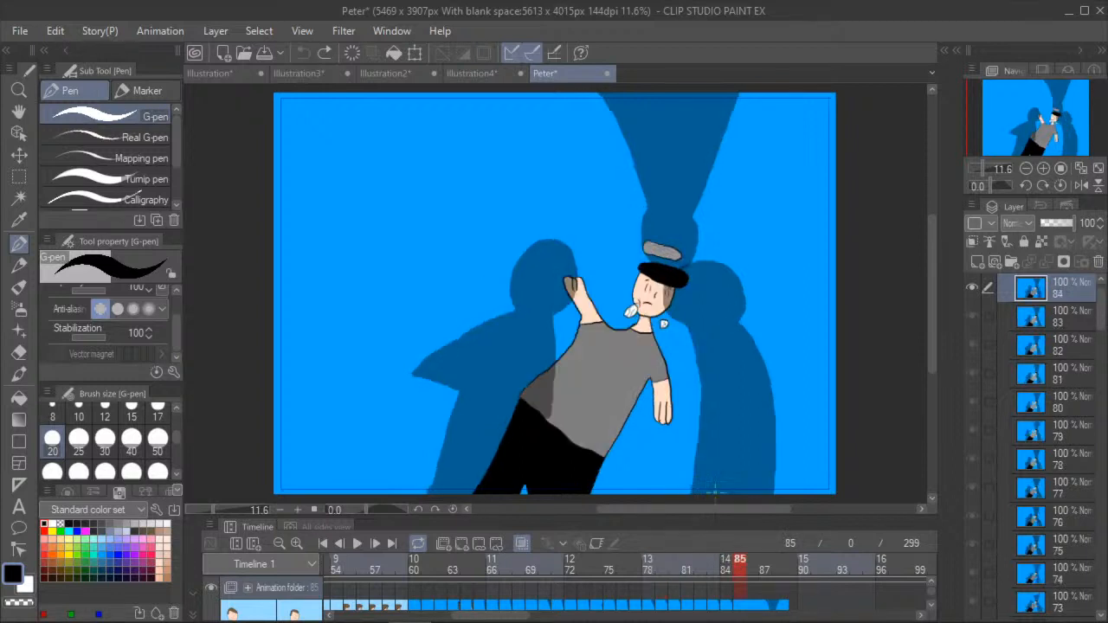
- Add a blank animation cel at frame 86, directly after the last drawn frame
{"action": "left_click", "coordinate": [461, 544]}
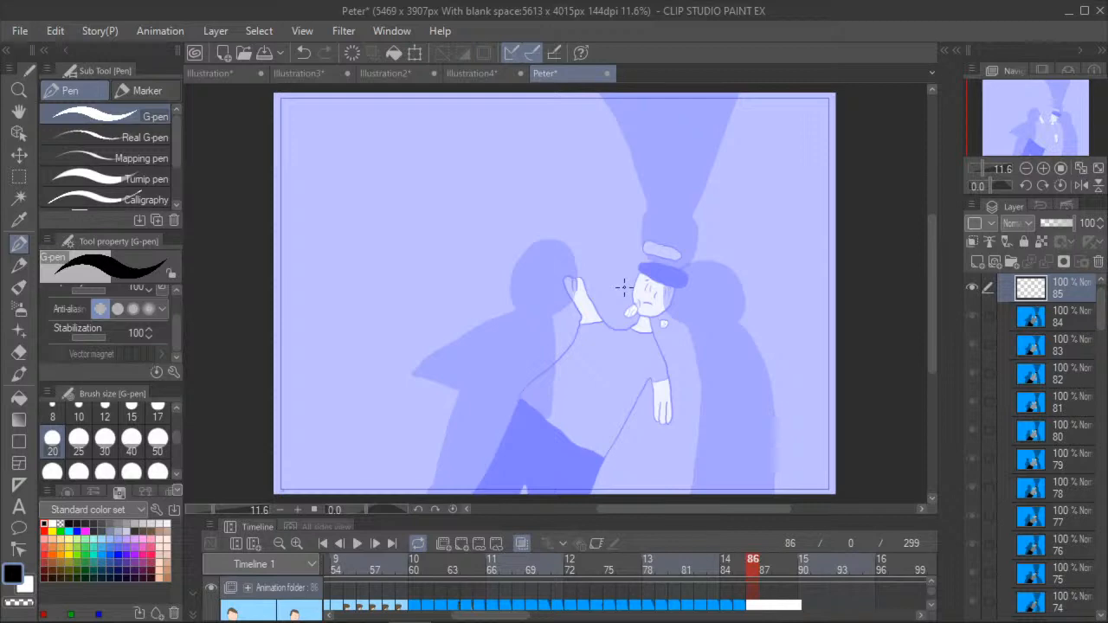
{"action": "left_click", "coordinate": [19, 111]}
{"action": "left_click_drag", "start_coordinate": [500, 335], "coordinate": [411, 300]}
{"action": "scroll", "coordinate": [412, 300], "scroll_direction": "up", "scroll_amount": 3}
{"action": "scroll", "coordinate": [412, 300], "scroll_direction": "up", "scroll_amount": 5}
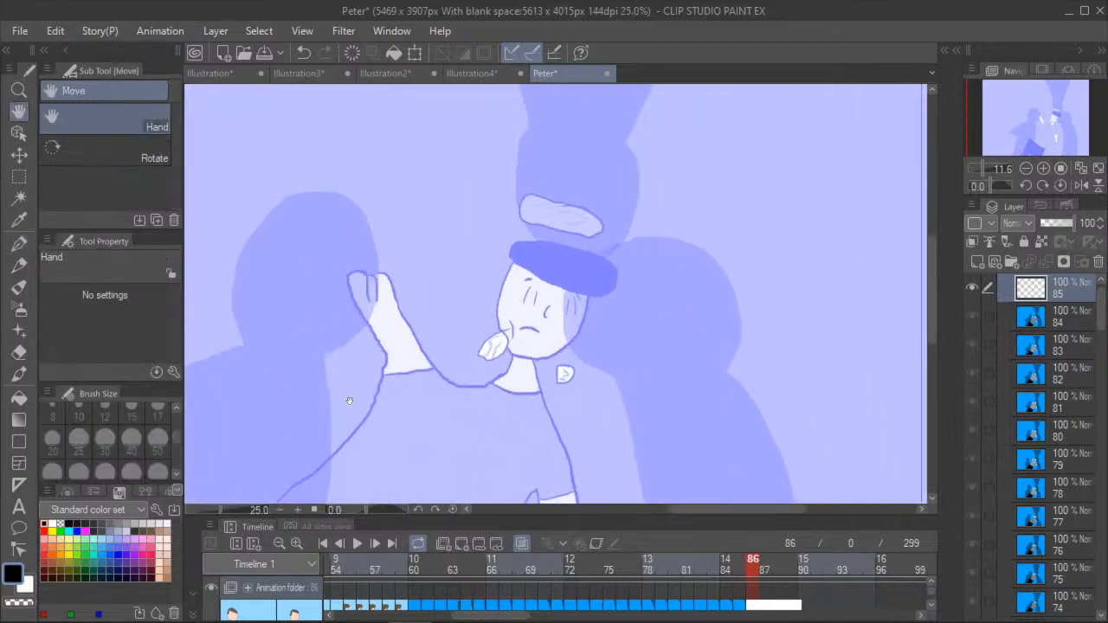
{"action": "scroll", "coordinate": [433, 342], "scroll_direction": "down", "scroll_amount": 3}
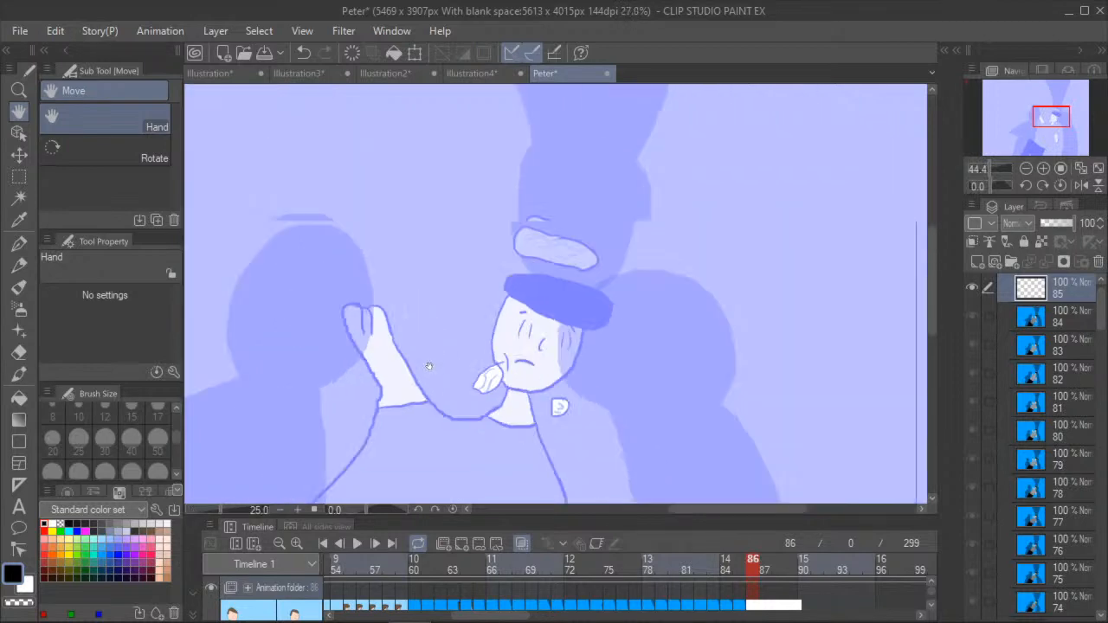
- Step through frames 81 to 85 to check the character's motion, and return to blank frame 86 with the G-pen
{"action": "left_click", "coordinate": [737, 572]}
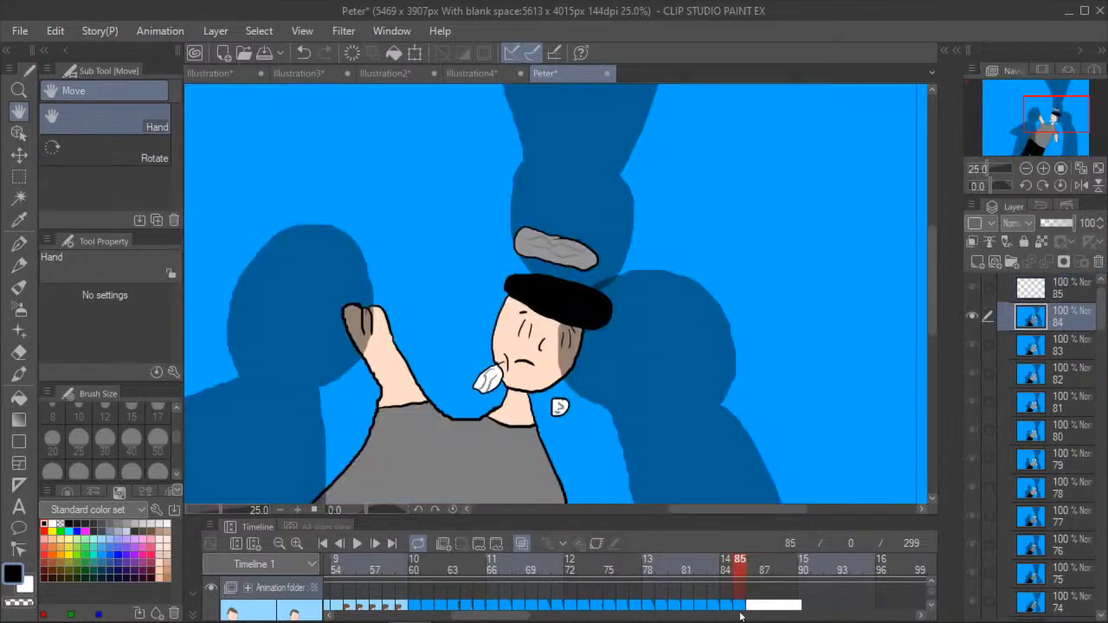
{"action": "left_click", "coordinate": [716, 569]}
{"action": "left_click", "coordinate": [687, 570]}
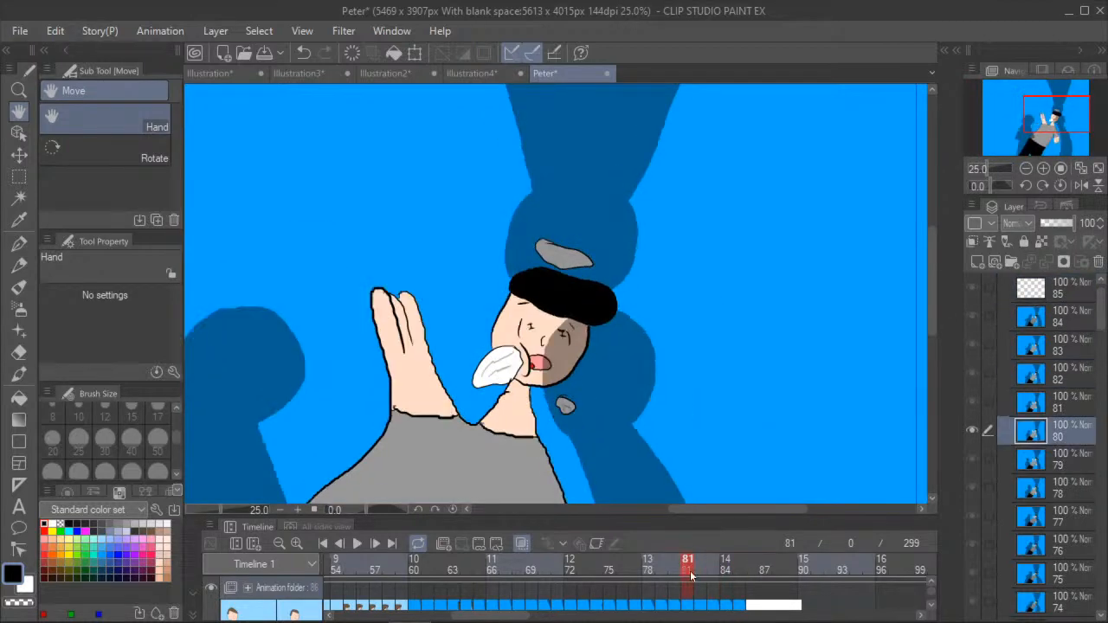
{"action": "left_click", "coordinate": [717, 569]}
{"action": "left_click", "coordinate": [728, 570]}
{"action": "left_click", "coordinate": [740, 569]}
{"action": "left_click", "coordinate": [752, 565]}
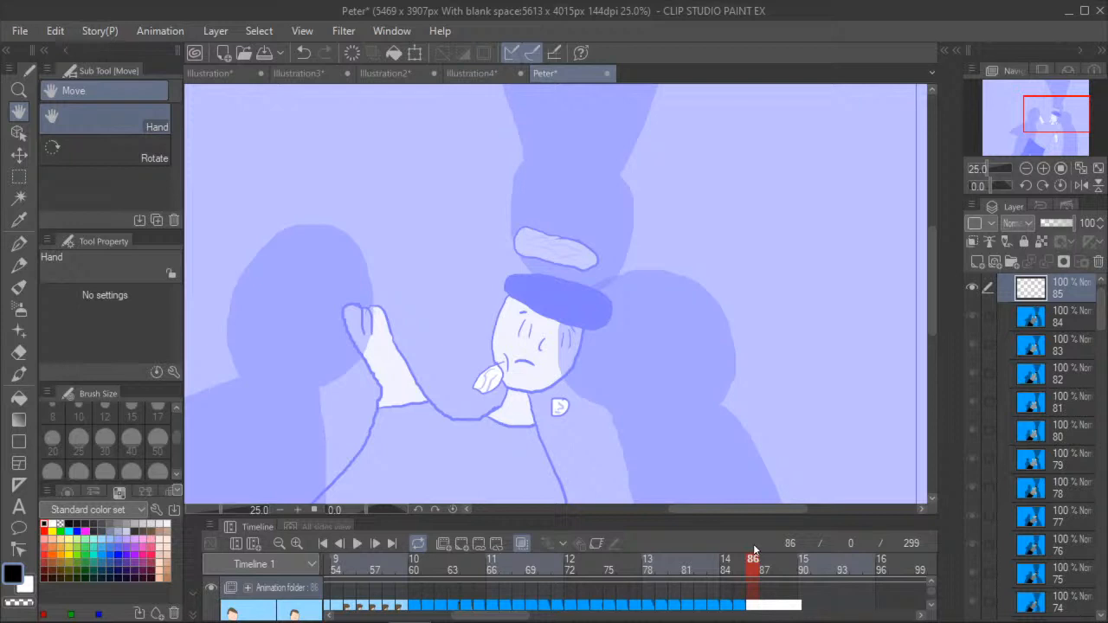
{"action": "left_click", "coordinate": [19, 244]}
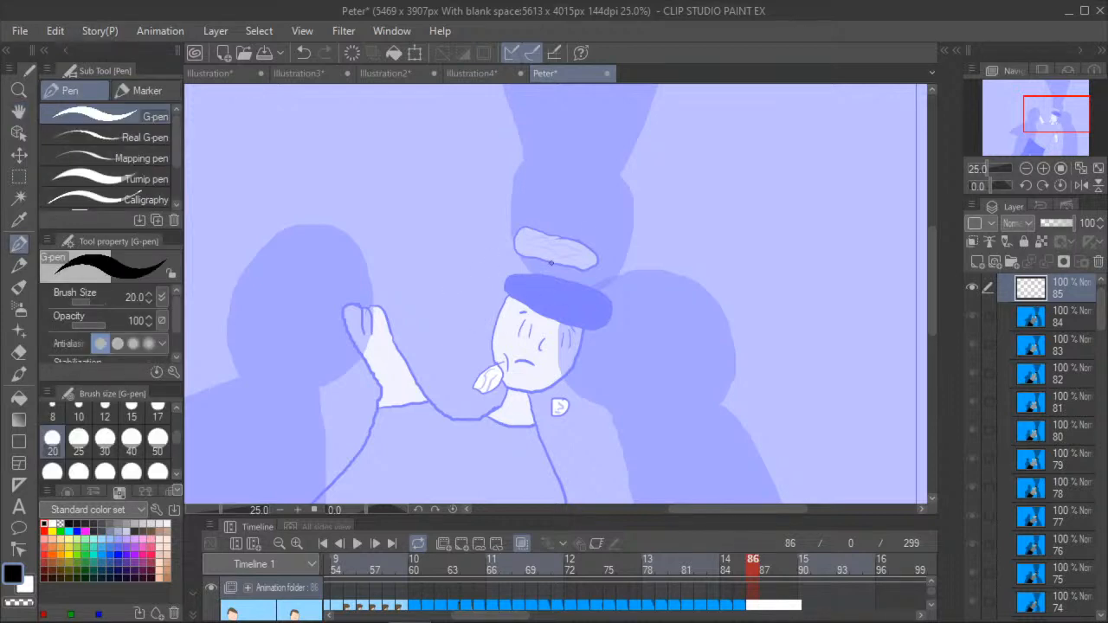
- Ink the hat, face outline, facial features and the two small round shapes beside the head in black on frame 86
{"action": "mouse_move", "coordinate": [521, 275]}
{"action": "left_mouse_down"}
{"action": "mouse_move", "coordinate": [508, 275]}
{"action": "mouse_move", "coordinate": [509, 297]}
{"action": "mouse_move", "coordinate": [607, 331]}
{"action": "mouse_move", "coordinate": [599, 290]}
{"action": "mouse_move", "coordinate": [515, 273]}
{"action": "left_mouse_up"}
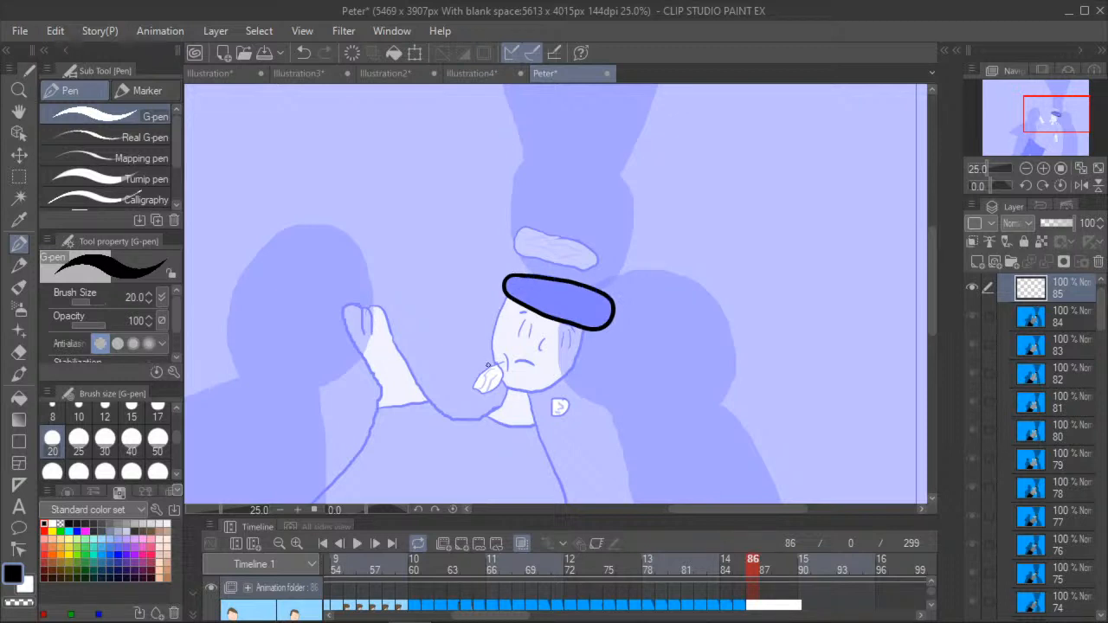
{"action": "mouse_move", "coordinate": [489, 363]}
{"action": "left_mouse_down"}
{"action": "mouse_move", "coordinate": [466, 381]}
{"action": "mouse_move", "coordinate": [480, 393]}
{"action": "mouse_move", "coordinate": [484, 366]}
{"action": "left_mouse_up"}
{"action": "mouse_move", "coordinate": [506, 297]}
{"action": "left_mouse_down"}
{"action": "mouse_move", "coordinate": [491, 357]}
{"action": "mouse_move", "coordinate": [523, 393]}
{"action": "mouse_move", "coordinate": [571, 370]}
{"action": "mouse_move", "coordinate": [587, 325]}
{"action": "mouse_move", "coordinate": [530, 333]}
{"action": "mouse_move", "coordinate": [562, 348]}
{"action": "mouse_move", "coordinate": [567, 337]}
{"action": "mouse_move", "coordinate": [565, 351]}
{"action": "mouse_move", "coordinate": [569, 325]}
{"action": "mouse_move", "coordinate": [525, 313]}
{"action": "mouse_move", "coordinate": [520, 339]}
{"action": "mouse_move", "coordinate": [540, 338]}
{"action": "mouse_move", "coordinate": [541, 351]}
{"action": "left_mouse_up"}
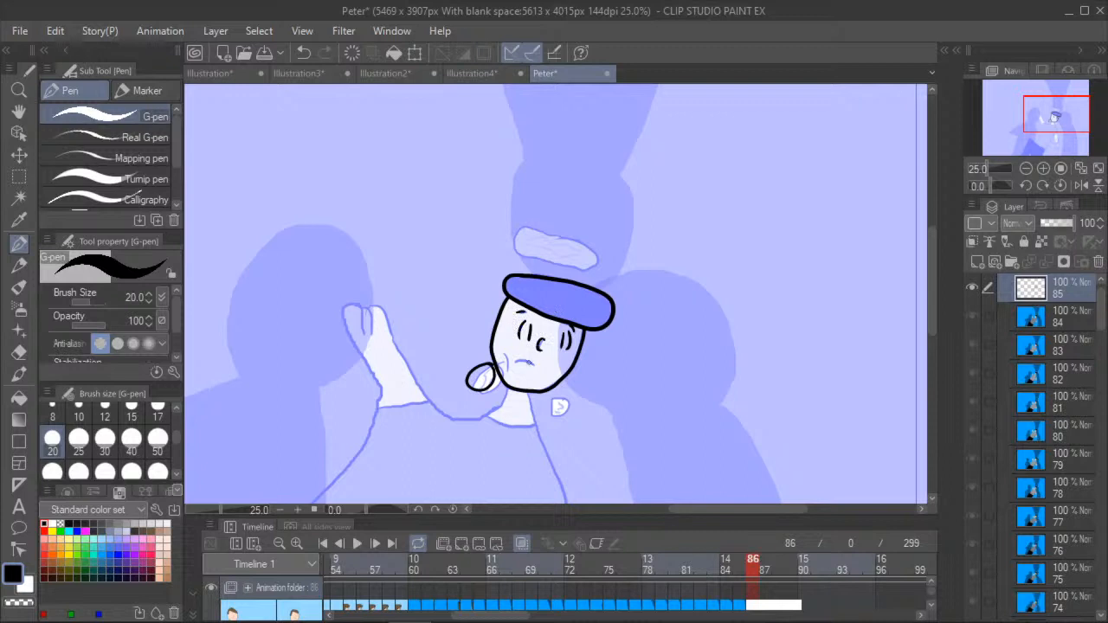
{"action": "left_click", "coordinate": [303, 52]}
{"action": "mouse_move", "coordinate": [542, 338]}
{"action": "left_mouse_down"}
{"action": "mouse_move", "coordinate": [528, 357]}
{"action": "mouse_move", "coordinate": [561, 398]}
{"action": "mouse_move", "coordinate": [561, 419]}
{"action": "mouse_move", "coordinate": [570, 401]}
{"action": "left_mouse_up"}
- Try outlining the flat shape above the hat and drawing loose test strokes with G-pen stabilization at 0, and undo them
{"action": "mouse_move", "coordinate": [587, 245]}
{"action": "left_mouse_down"}
{"action": "mouse_move", "coordinate": [531, 227]}
{"action": "mouse_move", "coordinate": [513, 242]}
{"action": "mouse_move", "coordinate": [518, 254]}
{"action": "mouse_move", "coordinate": [578, 271]}
{"action": "mouse_move", "coordinate": [581, 246]}
{"action": "left_mouse_up"}
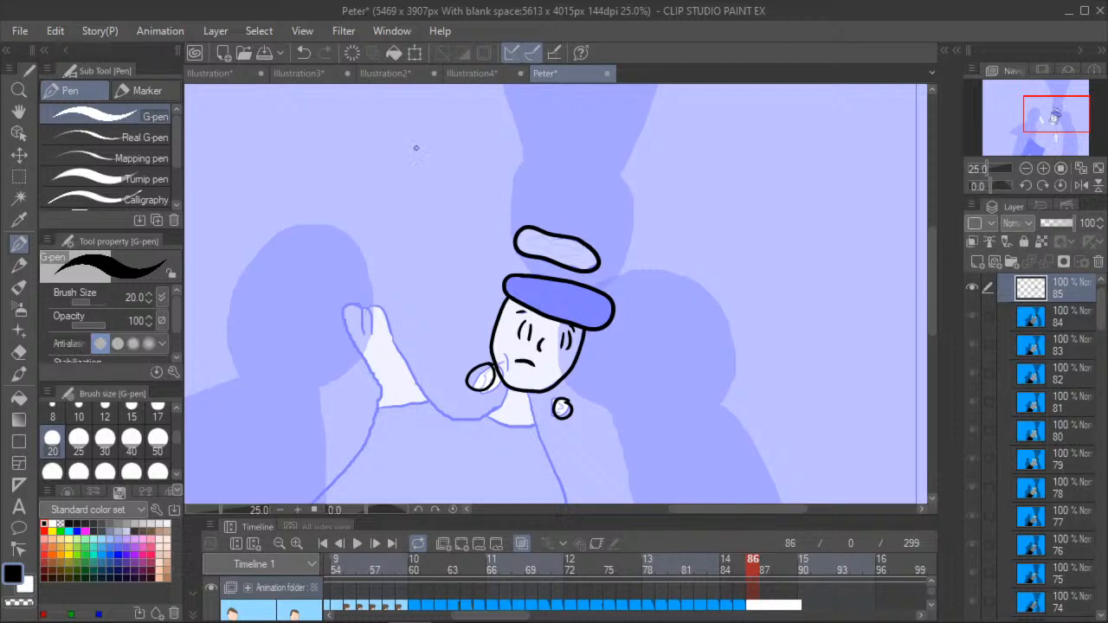
{"action": "mouse_move", "coordinate": [402, 154]}
{"action": "left_mouse_down"}
{"action": "mouse_move", "coordinate": [408, 216]}
{"action": "mouse_move", "coordinate": [302, 231]}
{"action": "mouse_move", "coordinate": [411, 302]}
{"action": "mouse_move", "coordinate": [235, 256]}
{"action": "left_mouse_up"}
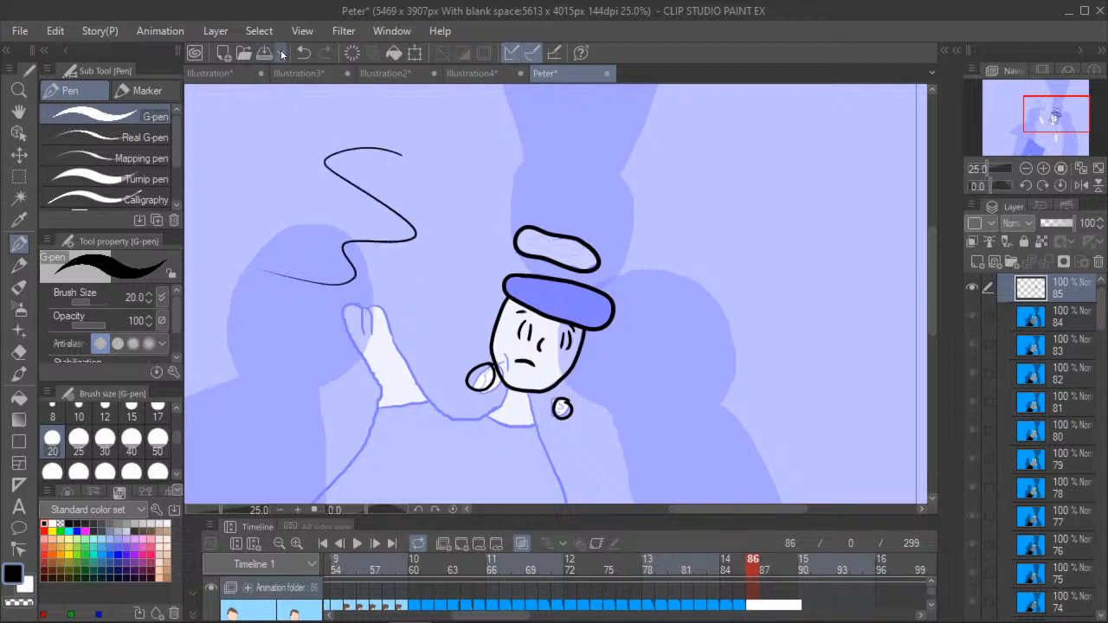
{"action": "left_click_drag", "start_coordinate": [172, 303], "coordinate": [176, 325]}
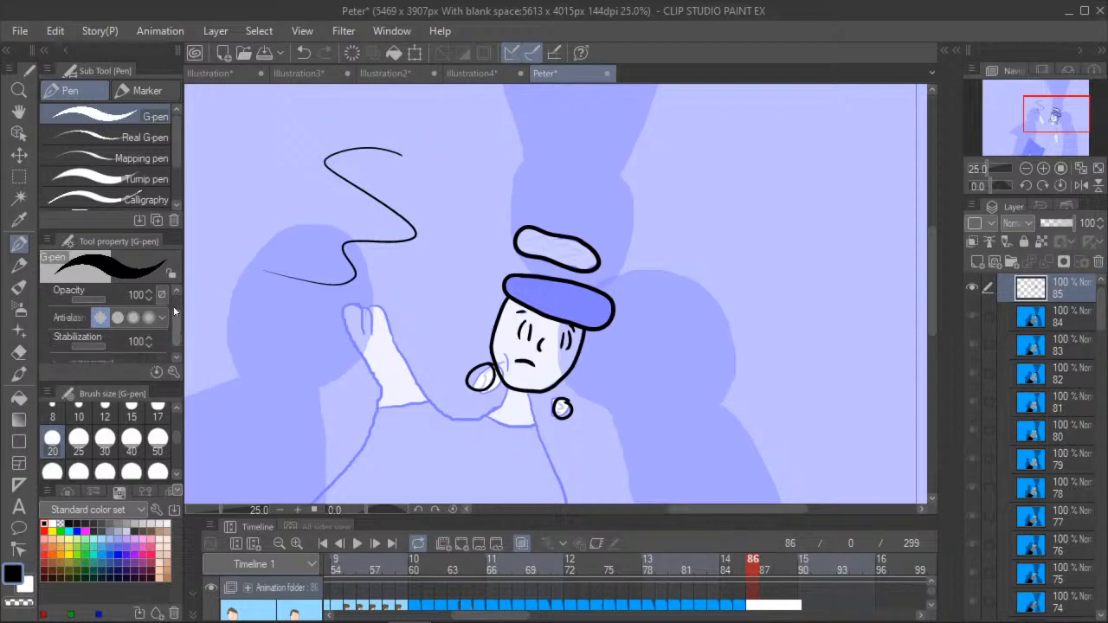
{"action": "left_click_drag", "start_coordinate": [98, 342], "coordinate": [54, 344]}
{"action": "mouse_move", "coordinate": [471, 134]}
{"action": "left_mouse_down"}
{"action": "mouse_move", "coordinate": [425, 176]}
{"action": "mouse_move", "coordinate": [391, 296]}
{"action": "left_mouse_up"}
{"action": "mouse_move", "coordinate": [312, 121]}
{"action": "left_mouse_down"}
{"action": "mouse_move", "coordinate": [294, 219]}
{"action": "mouse_move", "coordinate": [241, 313]}
{"action": "left_mouse_up"}
{"action": "left_click", "coordinate": [305, 53]}
{"action": "left_click", "coordinate": [304, 53]}
{"action": "left_click", "coordinate": [305, 53]}
{"action": "left_click", "coordinate": [304, 53]}
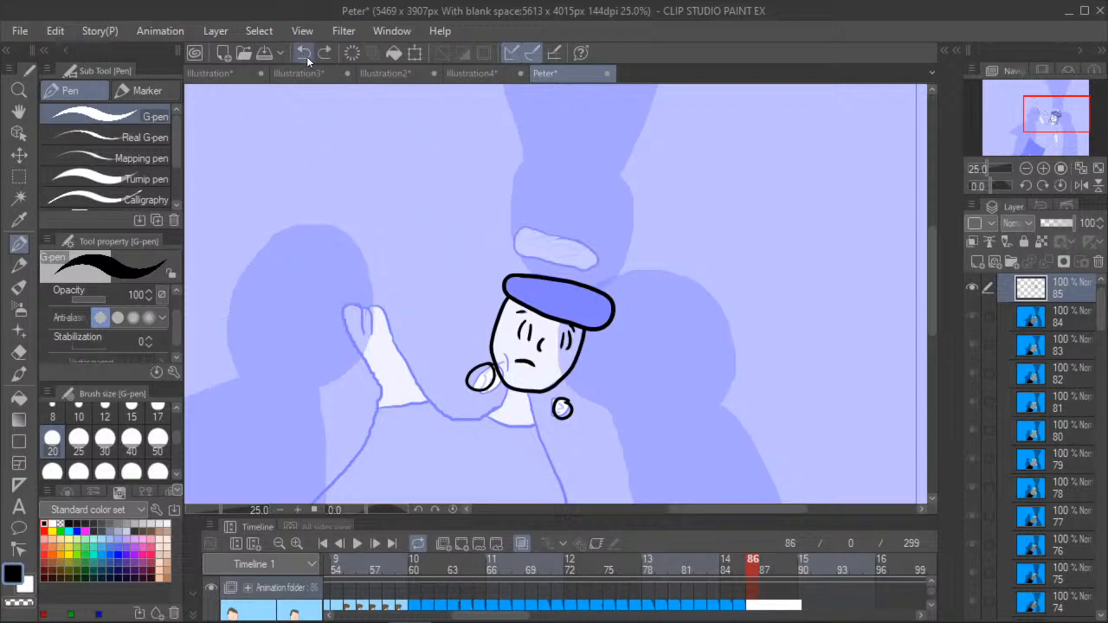
{"action": "mouse_move", "coordinate": [559, 235]}
{"action": "left_mouse_down"}
{"action": "mouse_move", "coordinate": [531, 224]}
{"action": "mouse_move", "coordinate": [525, 251]}
{"action": "mouse_move", "coordinate": [595, 266]}
{"action": "left_mouse_up"}
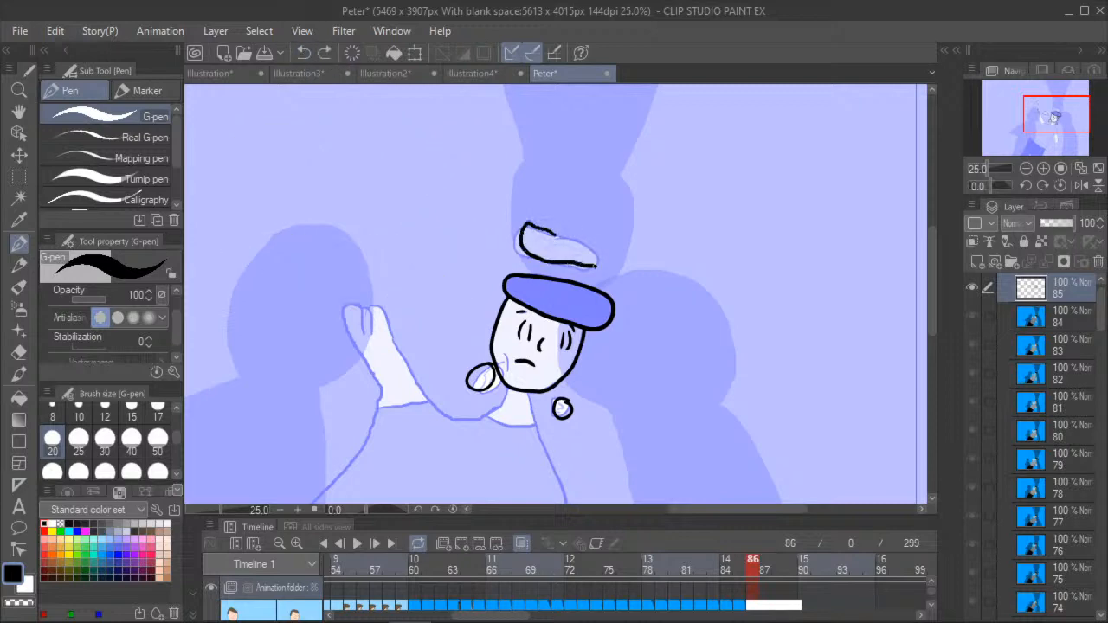
{"action": "left_click", "coordinate": [311, 55]}
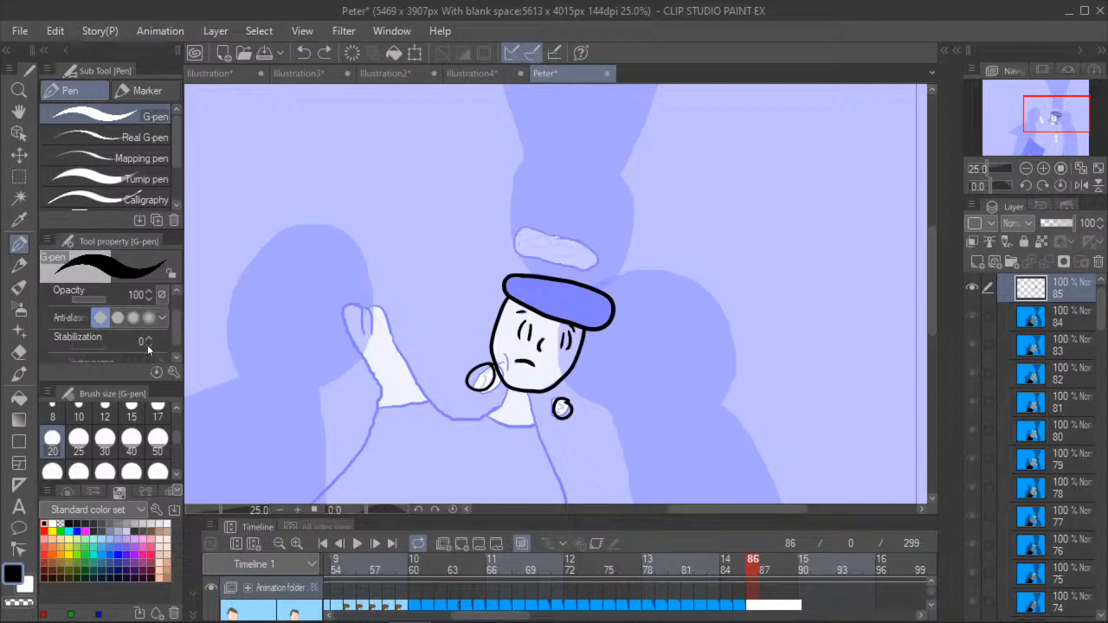
- With G-pen stabilization at 100, outline the flat shape above the hat in black and add light gray shading strokes inside it
{"action": "left_click_drag", "start_coordinate": [82, 340], "coordinate": [155, 341]}
{"action": "left_click_drag", "start_coordinate": [561, 237], "coordinate": [525, 227]}
{"action": "mouse_move", "coordinate": [515, 231]}
{"action": "left_mouse_down"}
{"action": "mouse_move", "coordinate": [514, 250]}
{"action": "mouse_move", "coordinate": [598, 267]}
{"action": "mouse_move", "coordinate": [592, 246]}
{"action": "mouse_move", "coordinate": [555, 237]}
{"action": "left_mouse_up"}
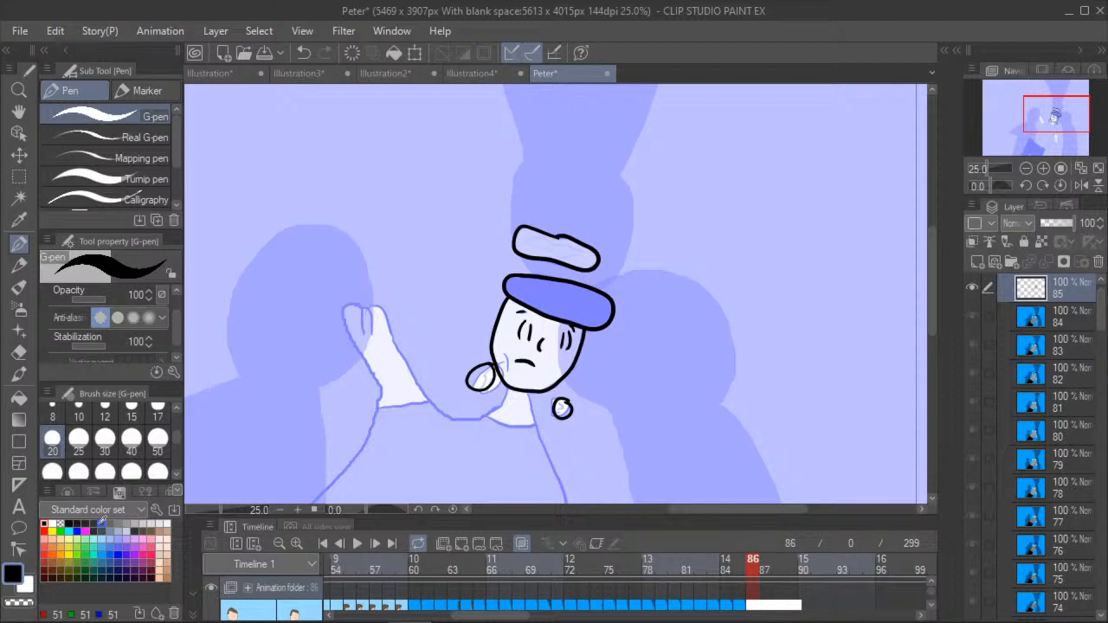
{"action": "left_click", "coordinate": [134, 524]}
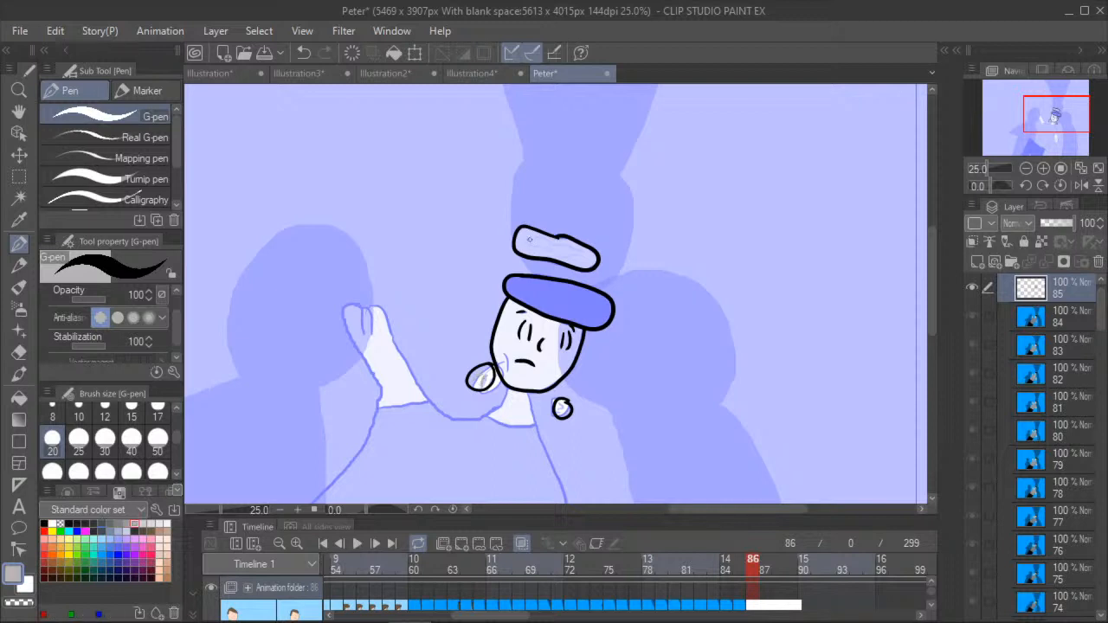
{"action": "left_click_drag", "start_coordinate": [529, 240], "coordinate": [569, 256]}
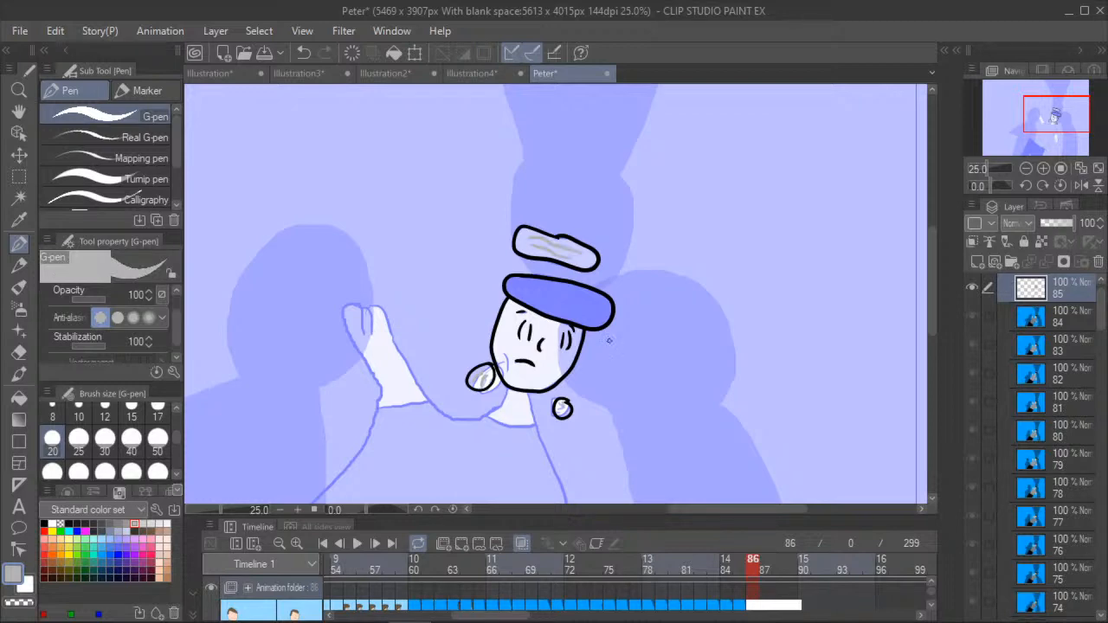
- Ink the raised arm and hand in black, from the neck around the fingers to the upper sleeve, including the cuff line
{"action": "left_click", "coordinate": [45, 523]}
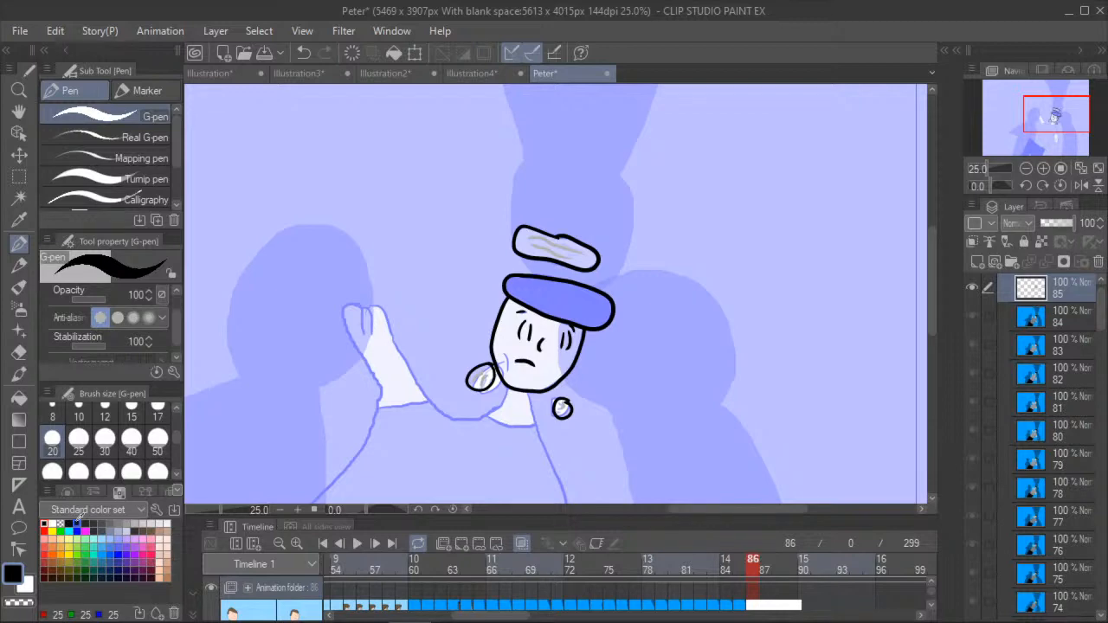
{"action": "left_click", "coordinate": [19, 111]}
{"action": "scroll", "coordinate": [395, 262], "scroll_direction": "down", "scroll_amount": 4}
{"action": "scroll", "coordinate": [365, 241], "scroll_direction": "up", "scroll_amount": 2}
{"action": "left_click", "coordinate": [19, 244]}
{"action": "scroll", "coordinate": [563, 262], "scroll_direction": "up", "scroll_amount": 7}
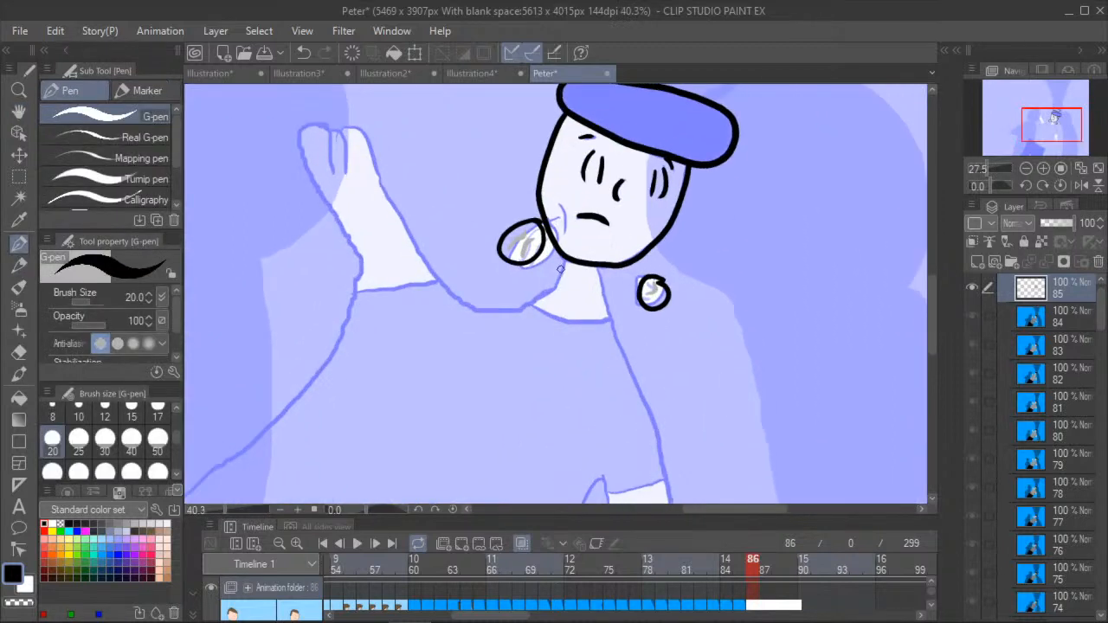
{"action": "mouse_move", "coordinate": [564, 260]}
{"action": "left_mouse_down"}
{"action": "mouse_move", "coordinate": [511, 314]}
{"action": "mouse_move", "coordinate": [473, 306]}
{"action": "mouse_move", "coordinate": [419, 256]}
{"action": "mouse_move", "coordinate": [361, 130]}
{"action": "mouse_move", "coordinate": [339, 132]}
{"action": "mouse_move", "coordinate": [344, 165]}
{"action": "mouse_move", "coordinate": [330, 169]}
{"action": "mouse_move", "coordinate": [329, 136]}
{"action": "mouse_move", "coordinate": [307, 123]}
{"action": "mouse_move", "coordinate": [304, 160]}
{"action": "mouse_move", "coordinate": [363, 272]}
{"action": "mouse_move", "coordinate": [332, 351]}
{"action": "left_mouse_up"}
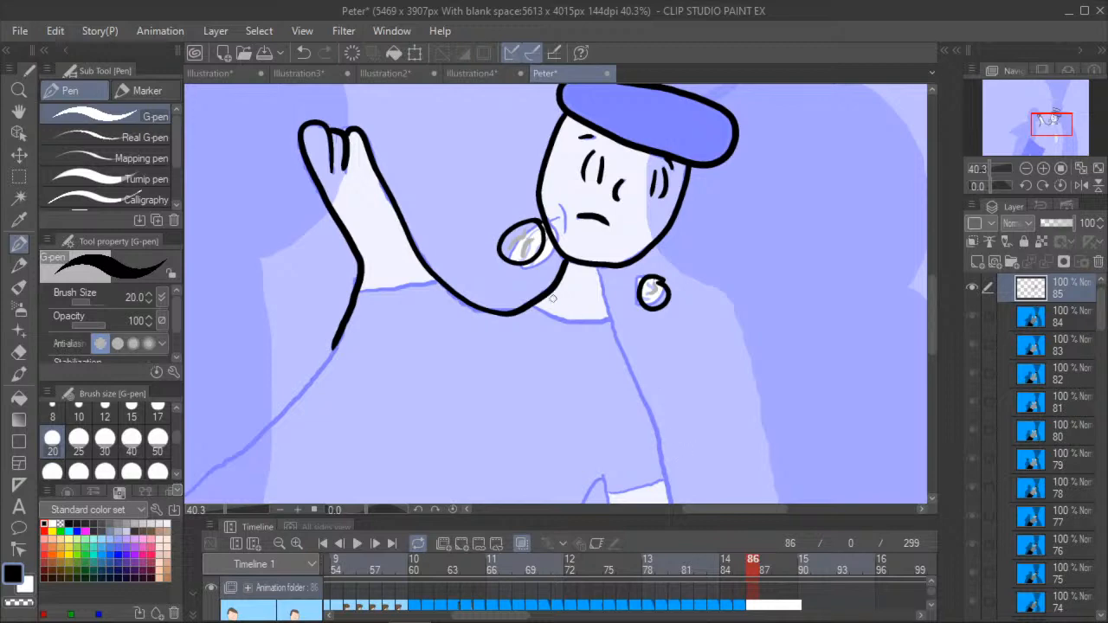
{"action": "left_click_drag", "start_coordinate": [356, 294], "coordinate": [434, 283]}
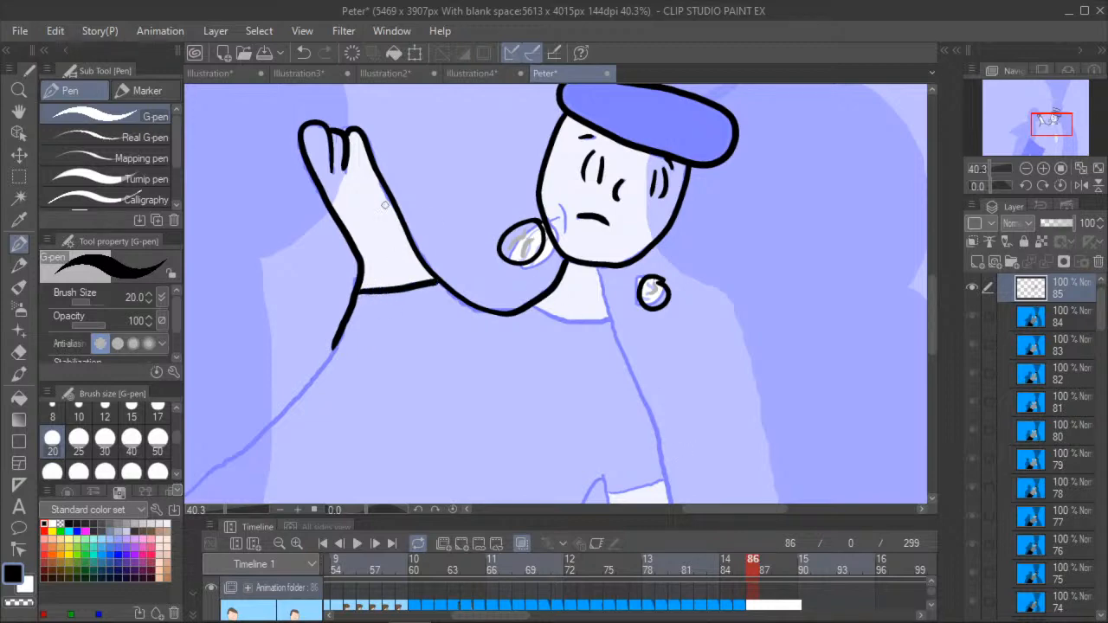
- Ink the far side of the neck and the curved collar line below the chin in black
{"action": "left_click", "coordinate": [25, 113]}
{"action": "left_click_drag", "start_coordinate": [214, 334], "coordinate": [349, 260]}
{"action": "scroll", "coordinate": [349, 260], "scroll_direction": "down", "scroll_amount": 1}
{"action": "scroll", "coordinate": [349, 260], "scroll_direction": "down", "scroll_amount": 5}
{"action": "left_click_drag", "start_coordinate": [528, 277], "coordinate": [375, 277]}
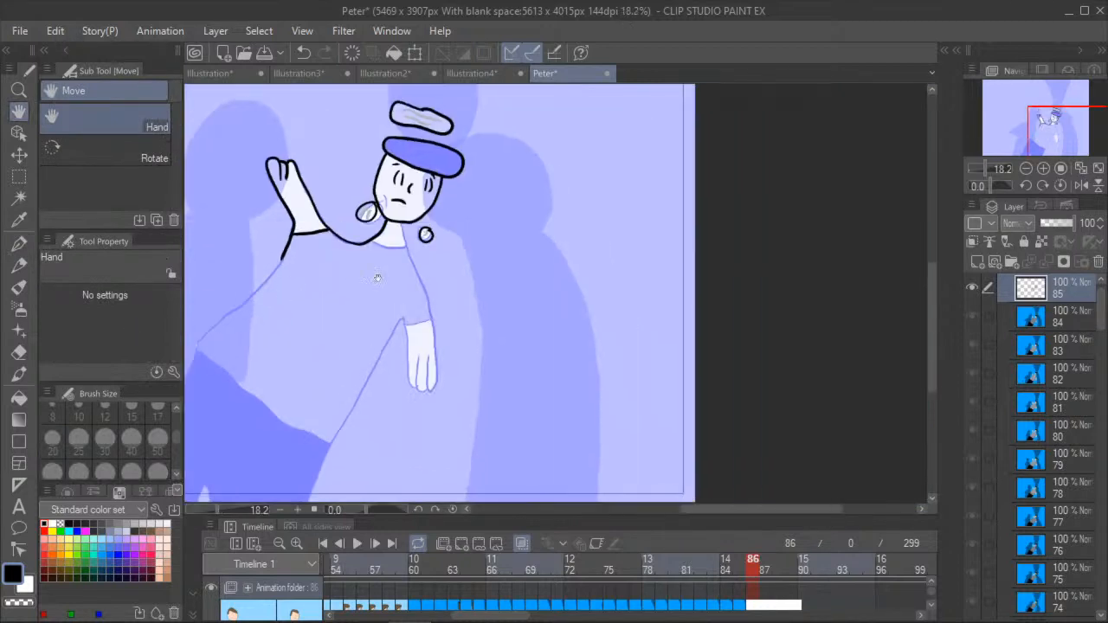
{"action": "scroll", "coordinate": [376, 277], "scroll_direction": "up", "scroll_amount": 5}
{"action": "left_click_drag", "start_coordinate": [412, 234], "coordinate": [383, 301]}
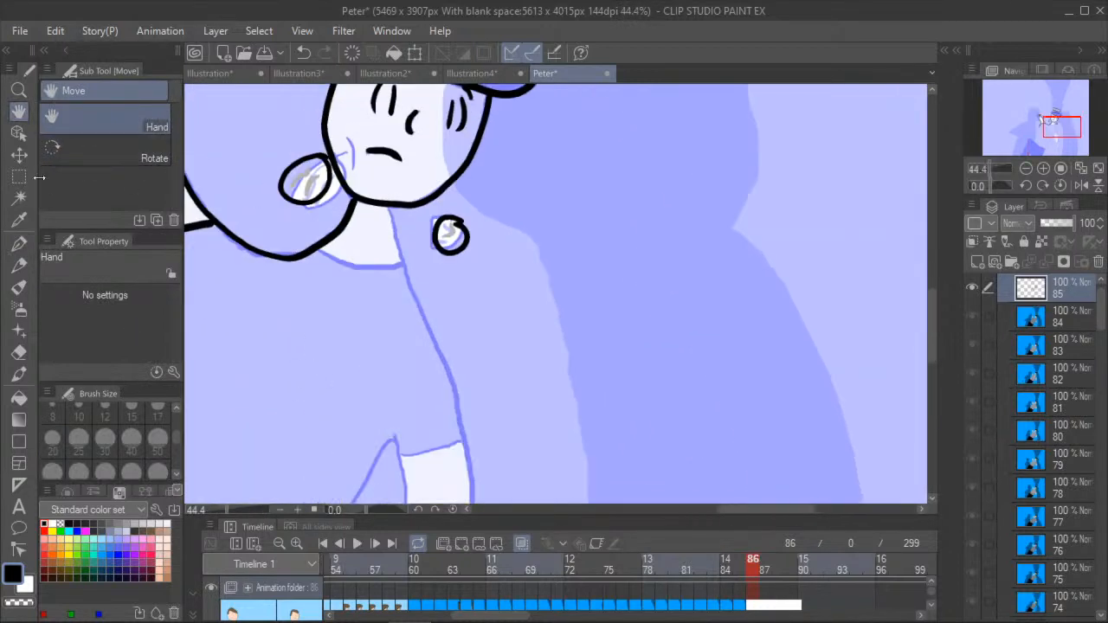
{"action": "left_click", "coordinate": [19, 243]}
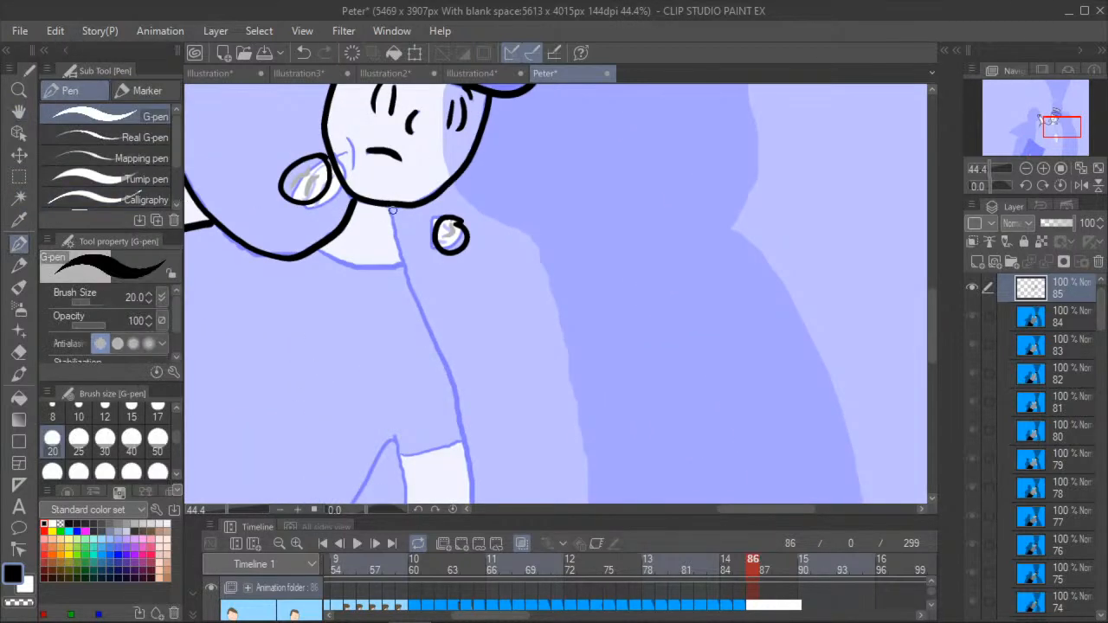
{"action": "left_click_drag", "start_coordinate": [388, 206], "coordinate": [403, 264]}
{"action": "left_click_drag", "start_coordinate": [327, 253], "coordinate": [405, 269]}
{"action": "key", "text": "space"}
{"action": "left_click_drag", "start_coordinate": [247, 270], "coordinate": [322, 243]}
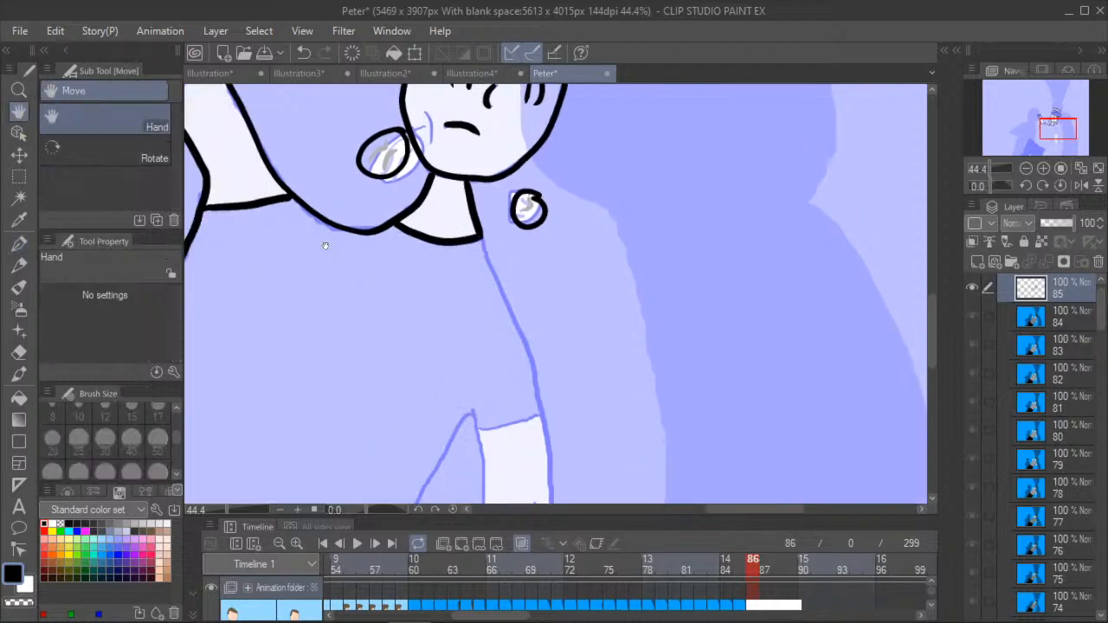
- View the green furry character on the Illustration2 canvas and return to the Peter animation
{"action": "left_click", "coordinate": [19, 31]}
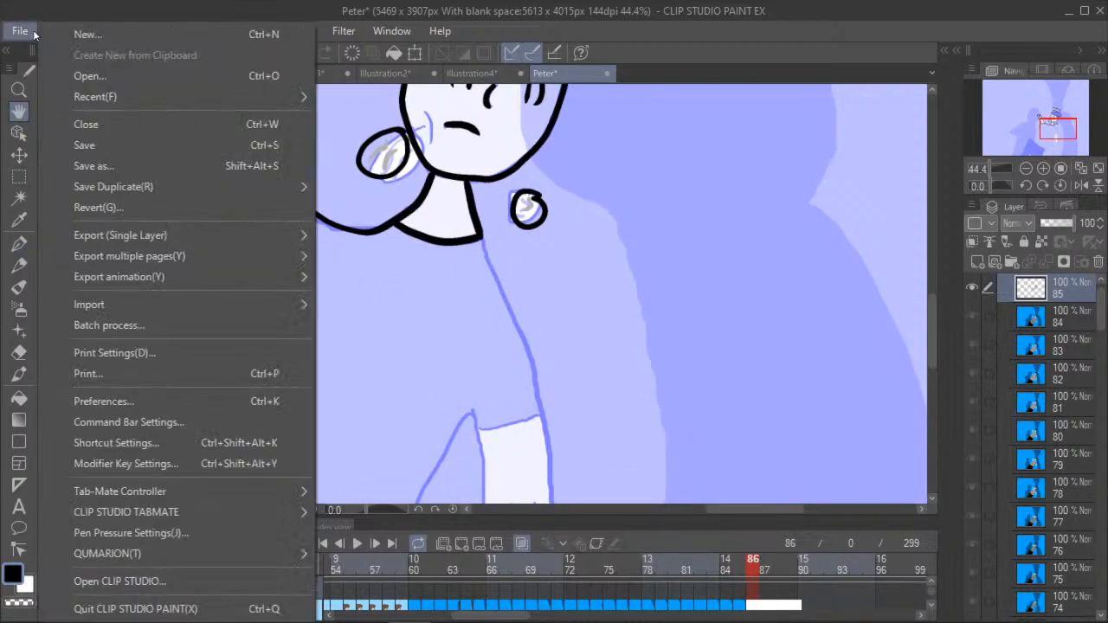
{"action": "left_click", "coordinate": [558, 249]}
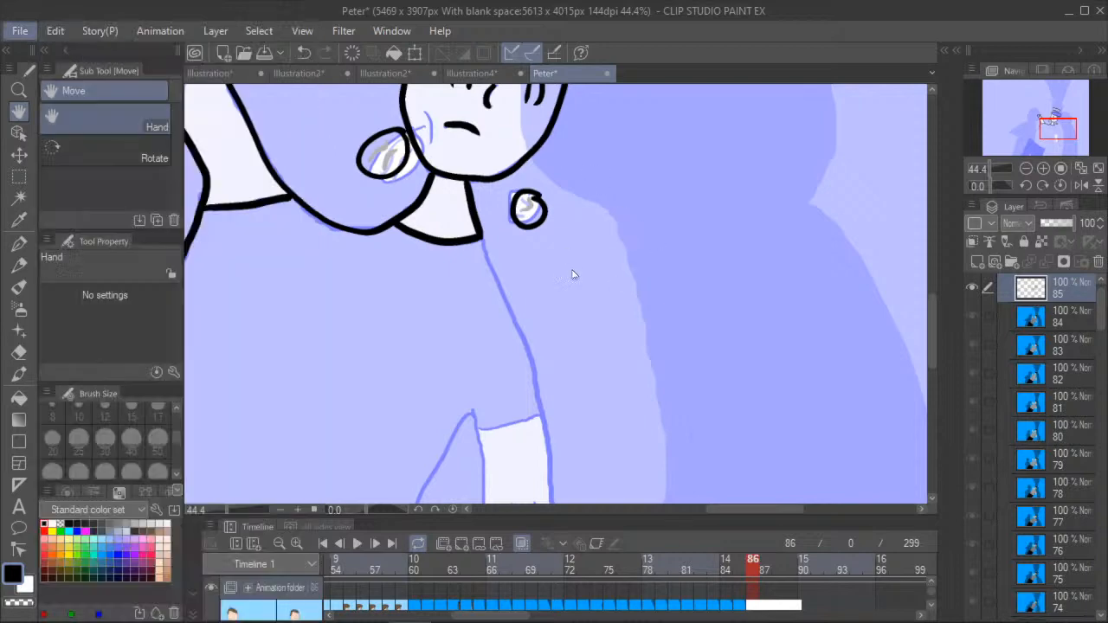
{"action": "left_click", "coordinate": [387, 75]}
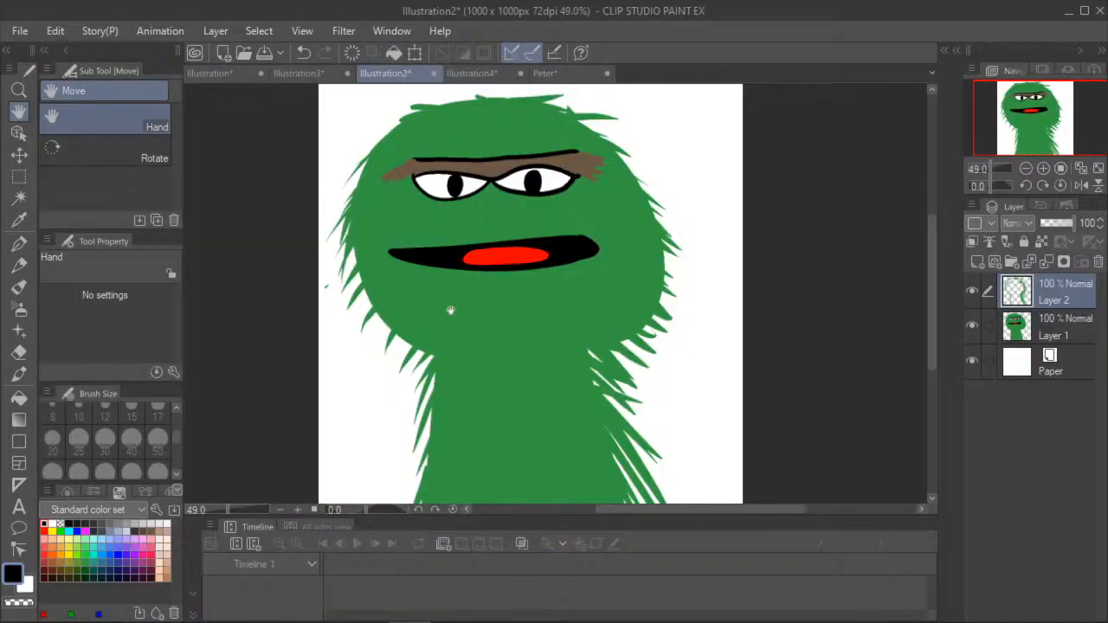
{"action": "left_click", "coordinate": [541, 76]}
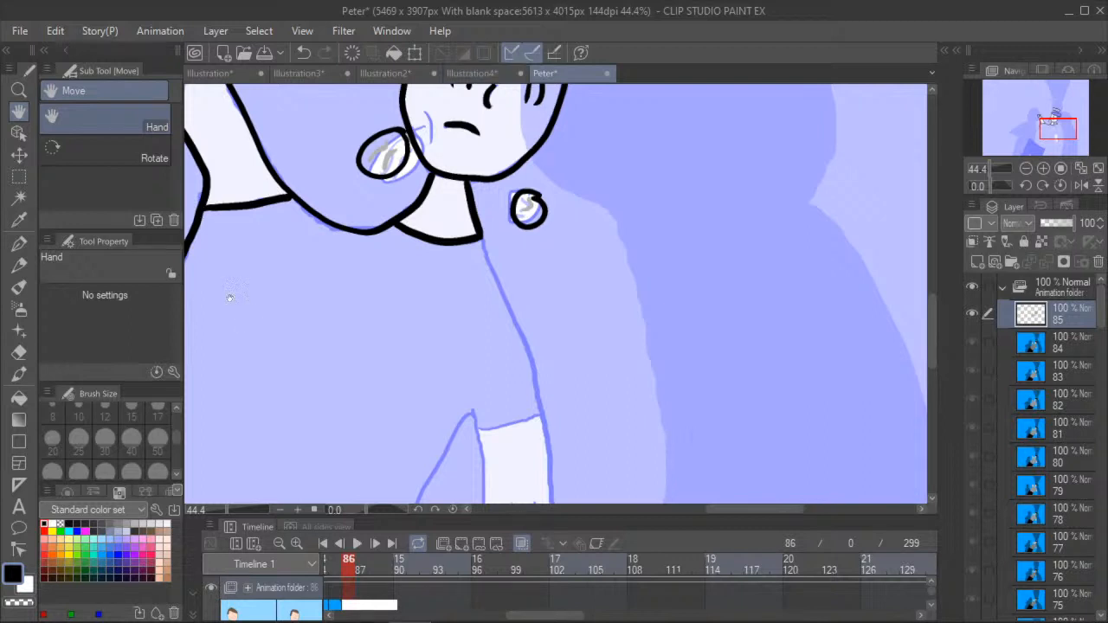
- Ink the lowered arm from the collar down around the hand and fingers to the armpit, undoing the stray stroke across the torso
{"action": "scroll", "coordinate": [346, 267], "scroll_direction": "down", "scroll_amount": 3}
{"action": "scroll", "coordinate": [364, 286], "scroll_direction": "up", "scroll_amount": 1}
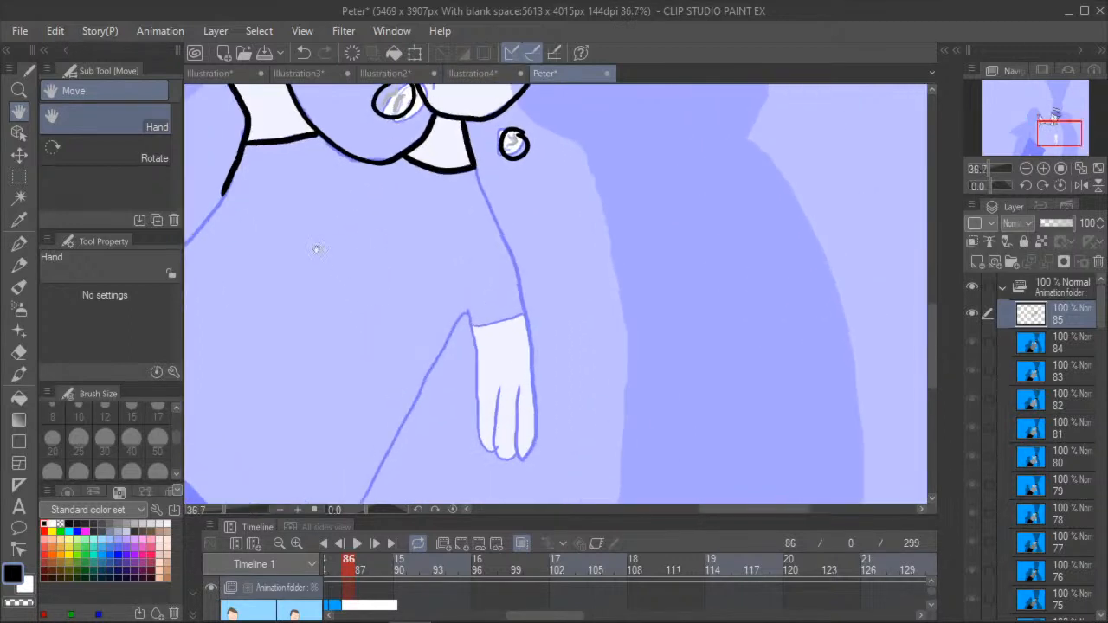
{"action": "left_click", "coordinate": [19, 243]}
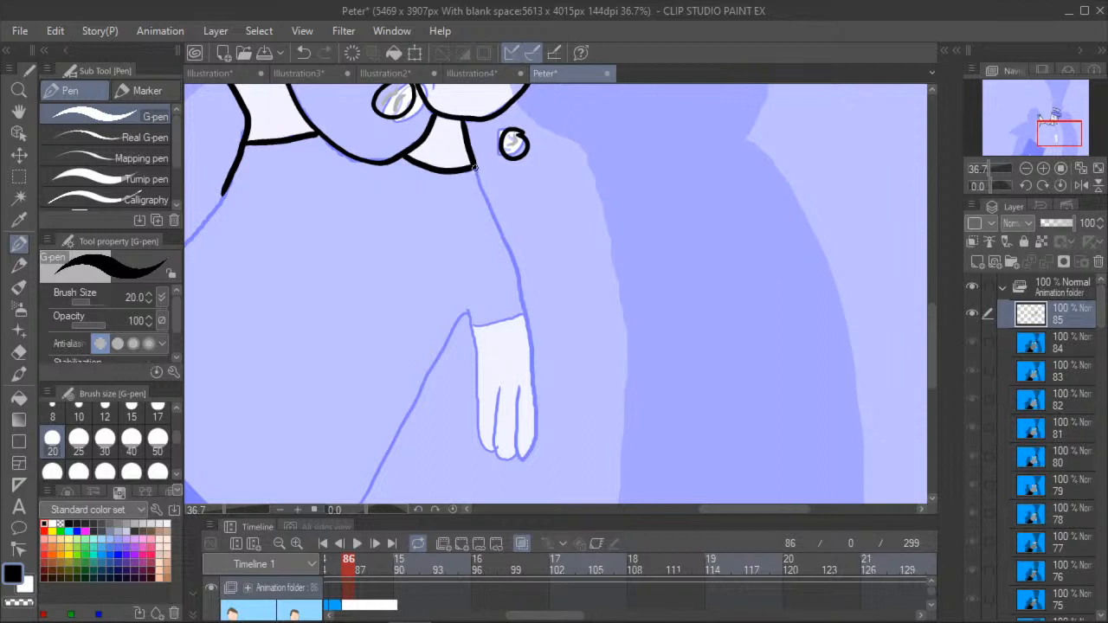
{"action": "mouse_move", "coordinate": [475, 170]}
{"action": "left_mouse_down"}
{"action": "mouse_move", "coordinate": [526, 314]}
{"action": "mouse_move", "coordinate": [538, 404]}
{"action": "mouse_move", "coordinate": [524, 456]}
{"action": "mouse_move", "coordinate": [516, 410]}
{"action": "left_mouse_up"}
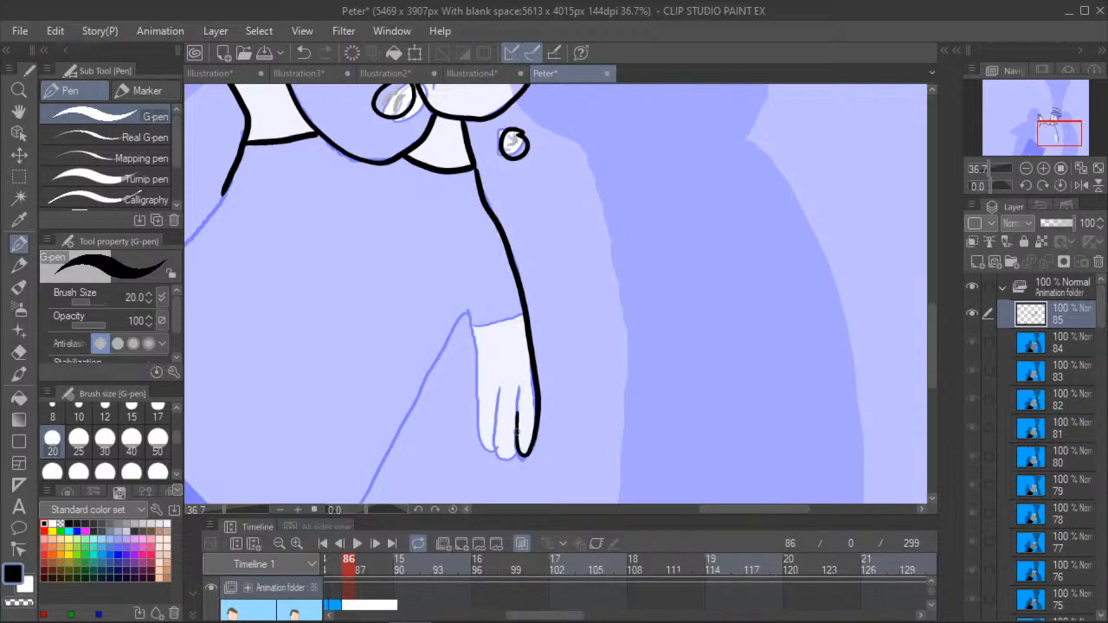
{"action": "mouse_move", "coordinate": [517, 452]}
{"action": "left_mouse_down"}
{"action": "mouse_move", "coordinate": [495, 420]}
{"action": "mouse_move", "coordinate": [483, 447]}
{"action": "mouse_move", "coordinate": [479, 438]}
{"action": "mouse_move", "coordinate": [469, 310]}
{"action": "left_mouse_up"}
{"action": "left_click_drag", "start_coordinate": [340, 328], "coordinate": [500, 251]}
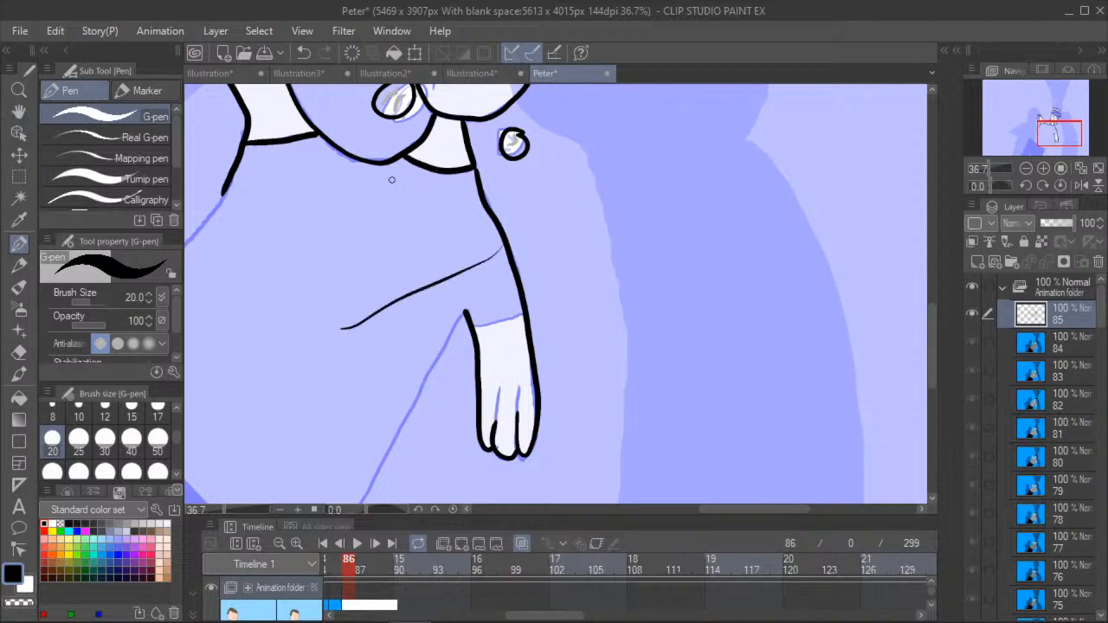
{"action": "left_click", "coordinate": [304, 53]}
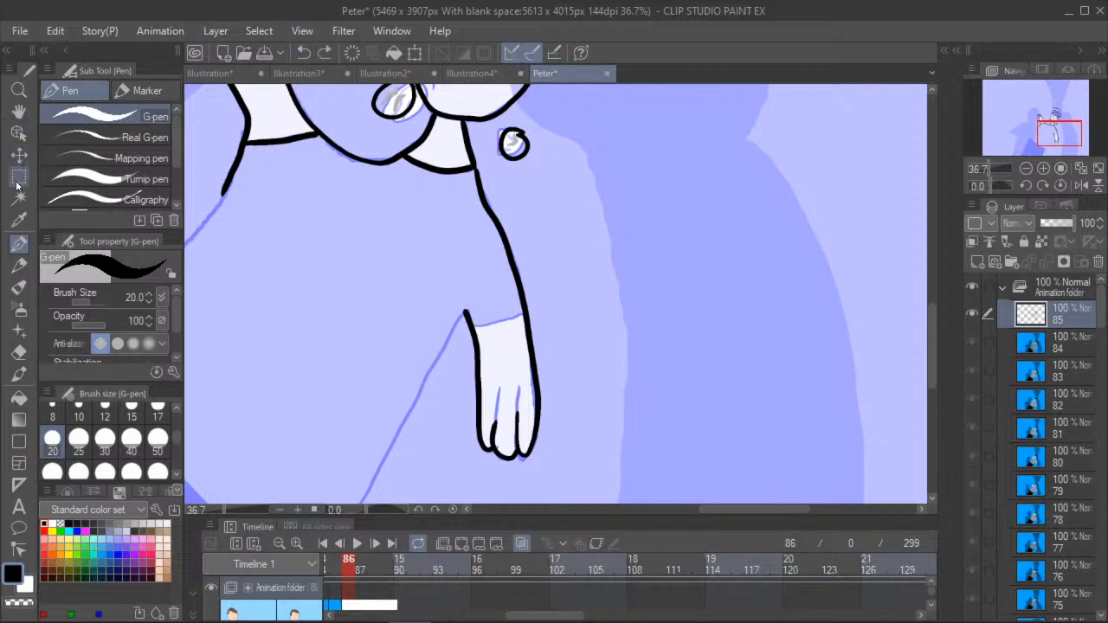
- Ink the body's side from the armpit of the lowered arm down past the waist to the canvas's lower edge
{"action": "left_click", "coordinate": [19, 112]}
{"action": "left_click_drag", "start_coordinate": [187, 348], "coordinate": [405, 242]}
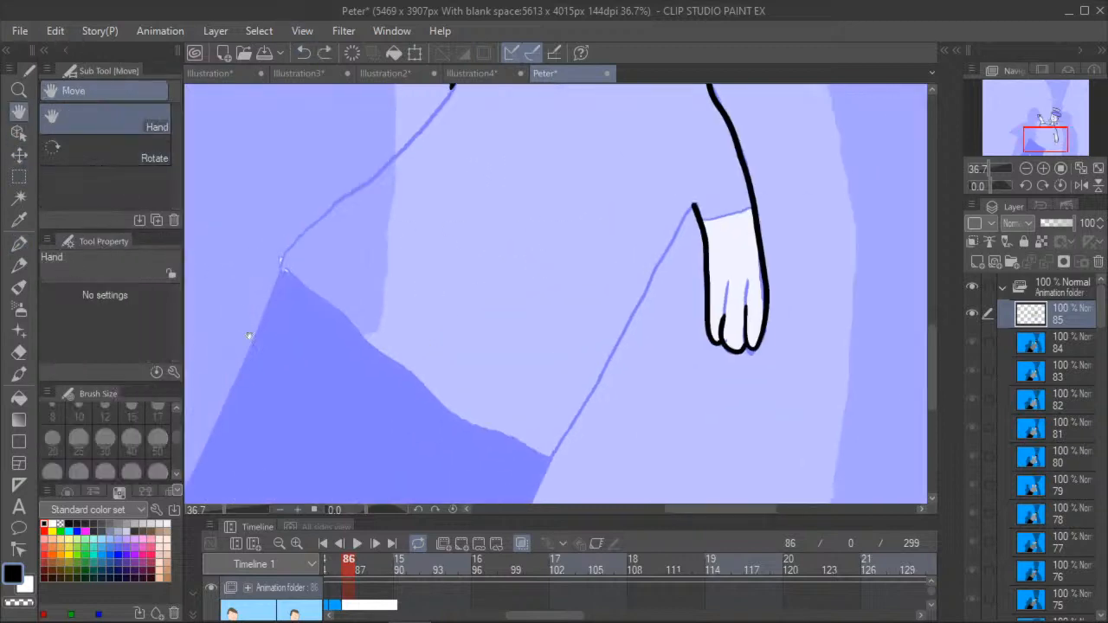
{"action": "scroll", "coordinate": [252, 330], "scroll_direction": "down", "scroll_amount": 3}
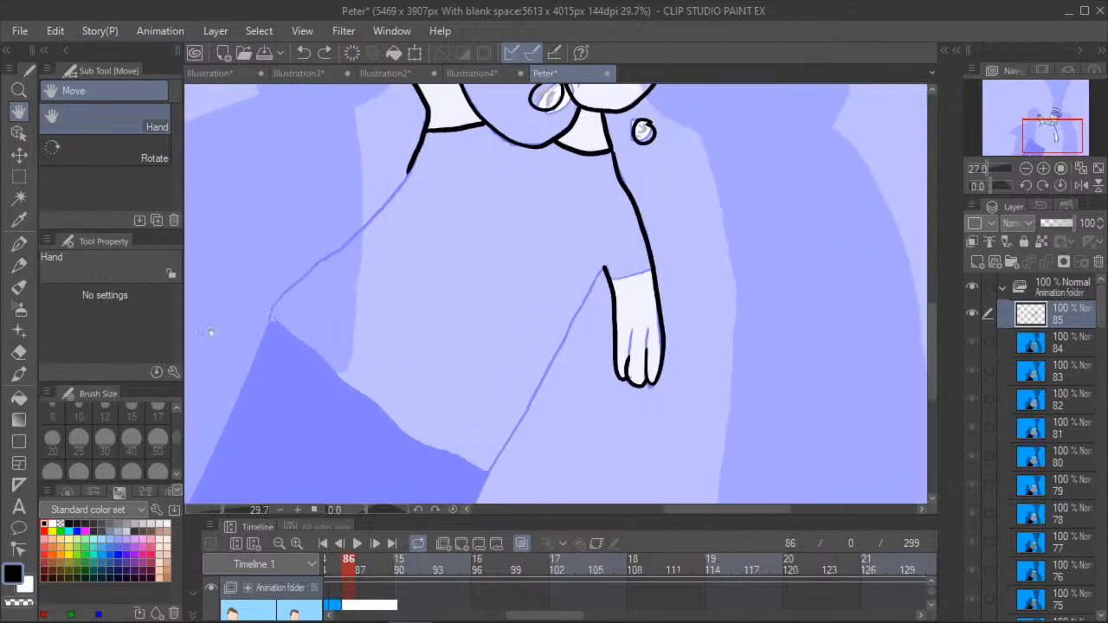
{"action": "left_click_drag", "start_coordinate": [302, 391], "coordinate": [262, 321]}
{"action": "left_click", "coordinate": [19, 219]}
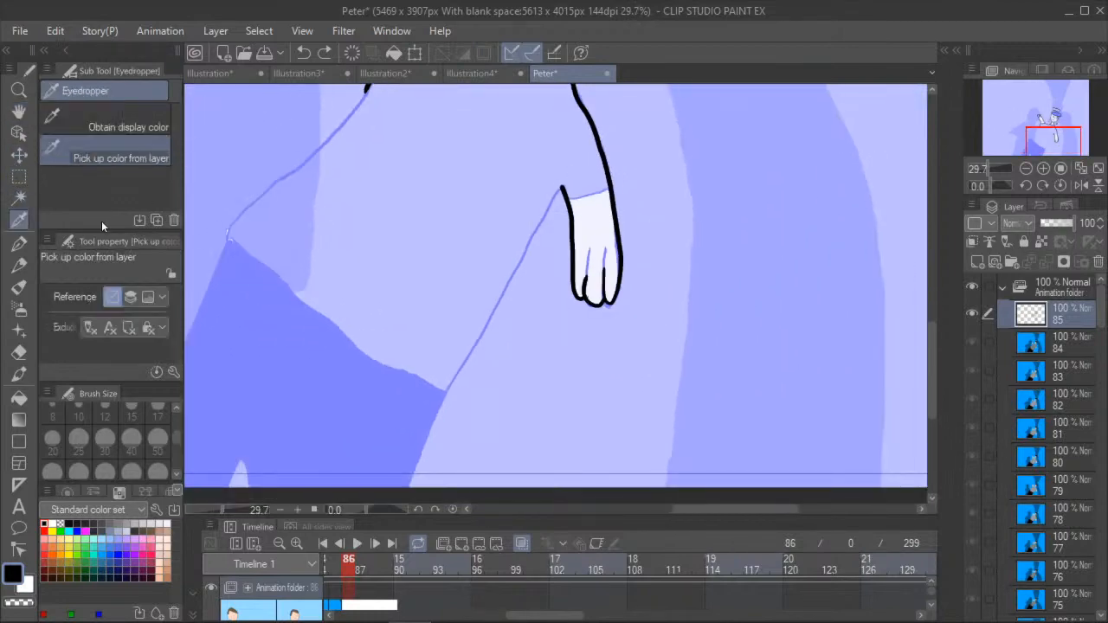
{"action": "key", "text": "p"}
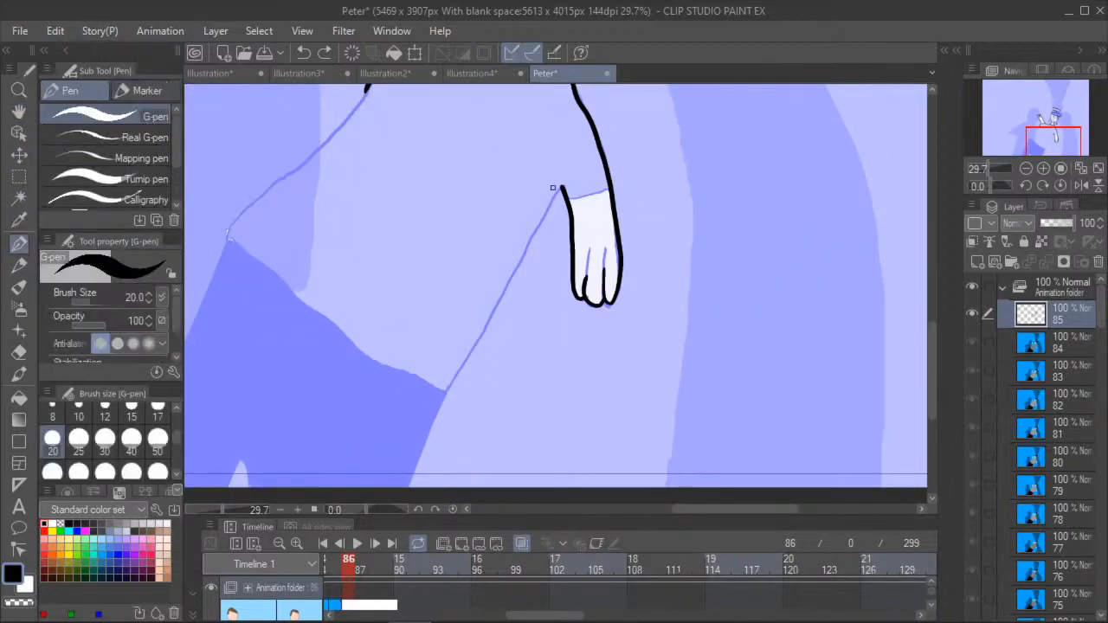
{"action": "left_click_drag", "start_coordinate": [553, 196], "coordinate": [408, 484]}
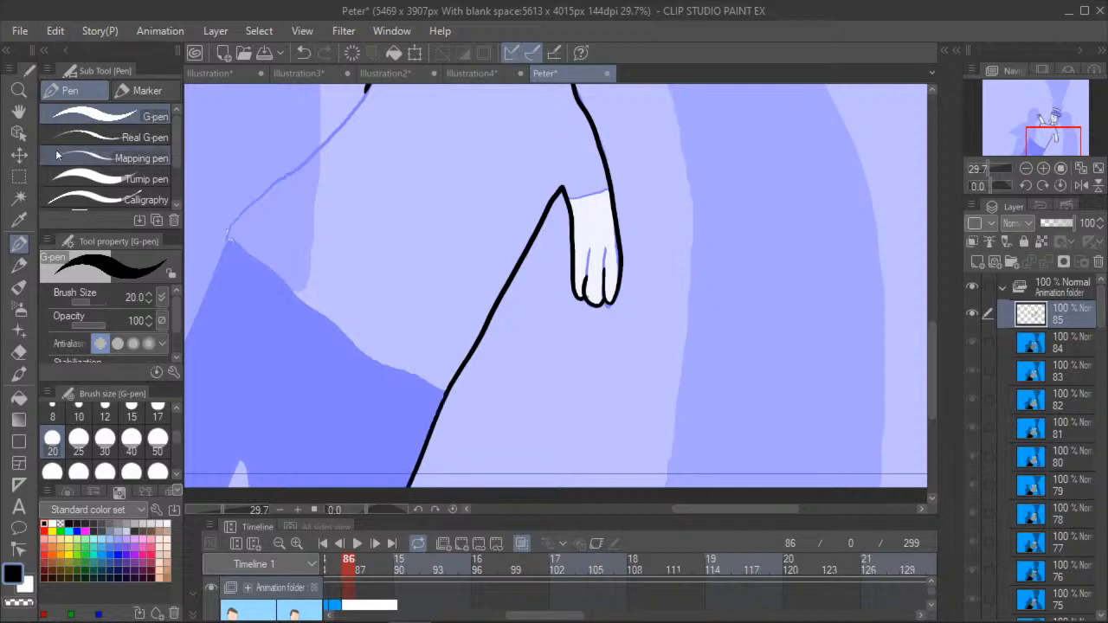
- Ink the opposite side of the torso from the raised arm's sleeve down to the waist corner
{"action": "left_click", "coordinate": [18, 112]}
{"action": "mouse_move", "coordinate": [305, 312]}
{"action": "left_mouse_down"}
{"action": "mouse_move", "coordinate": [412, 308]}
{"action": "mouse_move", "coordinate": [420, 358]}
{"action": "mouse_move", "coordinate": [312, 309]}
{"action": "left_mouse_up"}
{"action": "scroll", "coordinate": [420, 352], "scroll_direction": "up", "scroll_amount": 2}
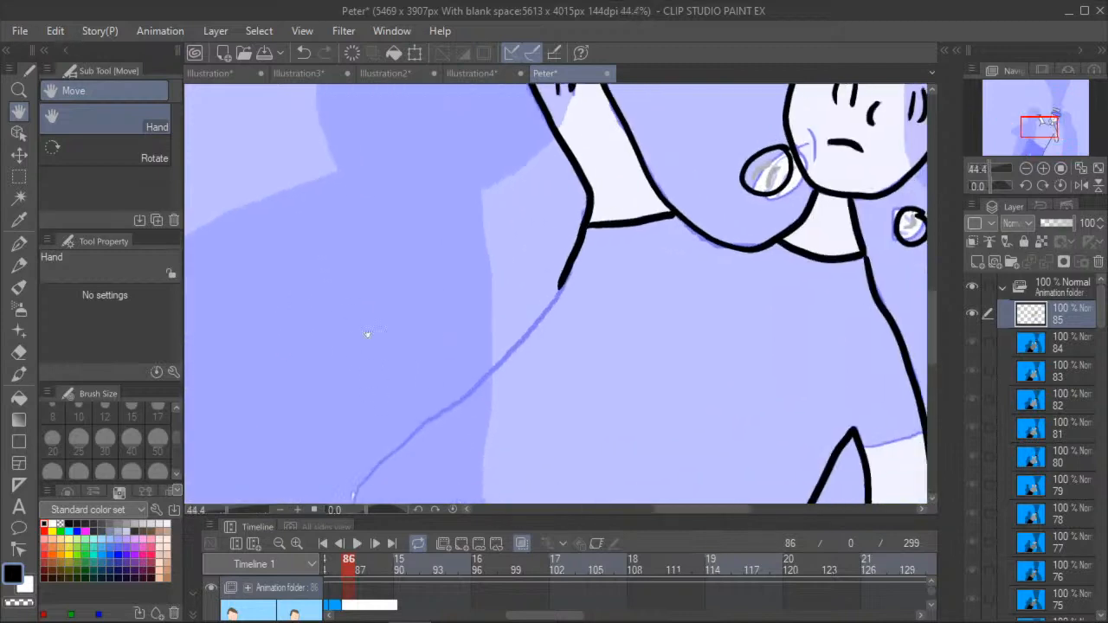
{"action": "left_click_drag", "start_coordinate": [384, 390], "coordinate": [360, 326]}
{"action": "left_click", "coordinate": [18, 243]}
{"action": "mouse_move", "coordinate": [543, 231]}
{"action": "left_mouse_down"}
{"action": "mouse_move", "coordinate": [474, 318]}
{"action": "mouse_move", "coordinate": [396, 379]}
{"action": "mouse_move", "coordinate": [332, 458]}
{"action": "left_mouse_up"}
{"action": "left_click", "coordinate": [18, 112]}
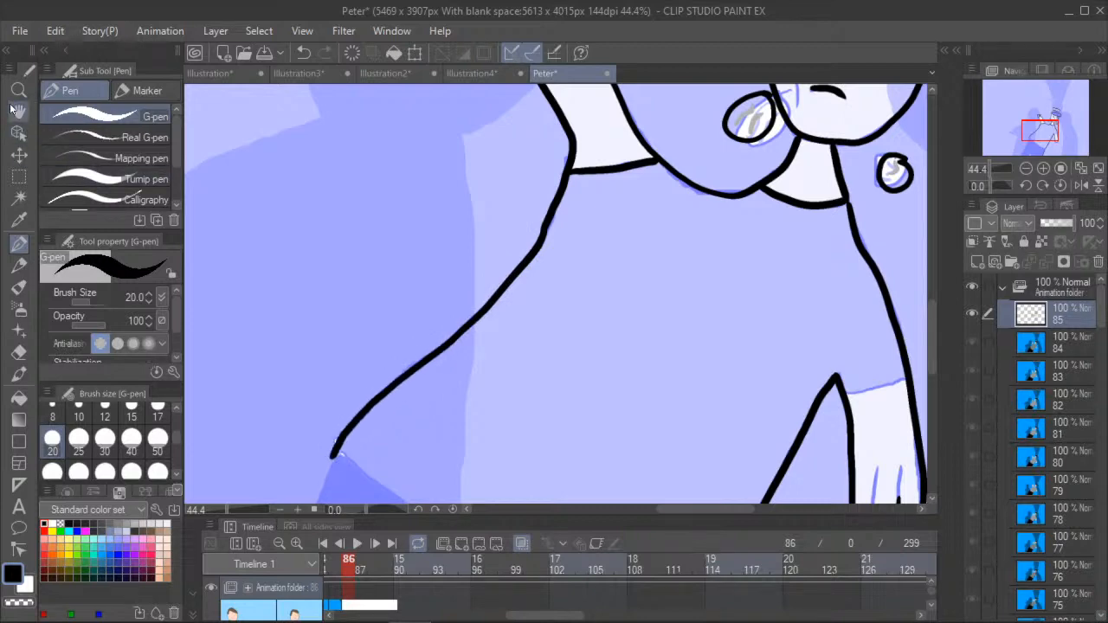
- Ink the trousers' outer edge down to the canvas's lower edge, the tip of the gap between the legs, and the waistline
{"action": "left_click_drag", "start_coordinate": [357, 396], "coordinate": [417, 347]}
{"action": "scroll", "coordinate": [417, 348], "scroll_direction": "down", "scroll_amount": 1}
{"action": "left_click_drag", "start_coordinate": [290, 450], "coordinate": [450, 309]}
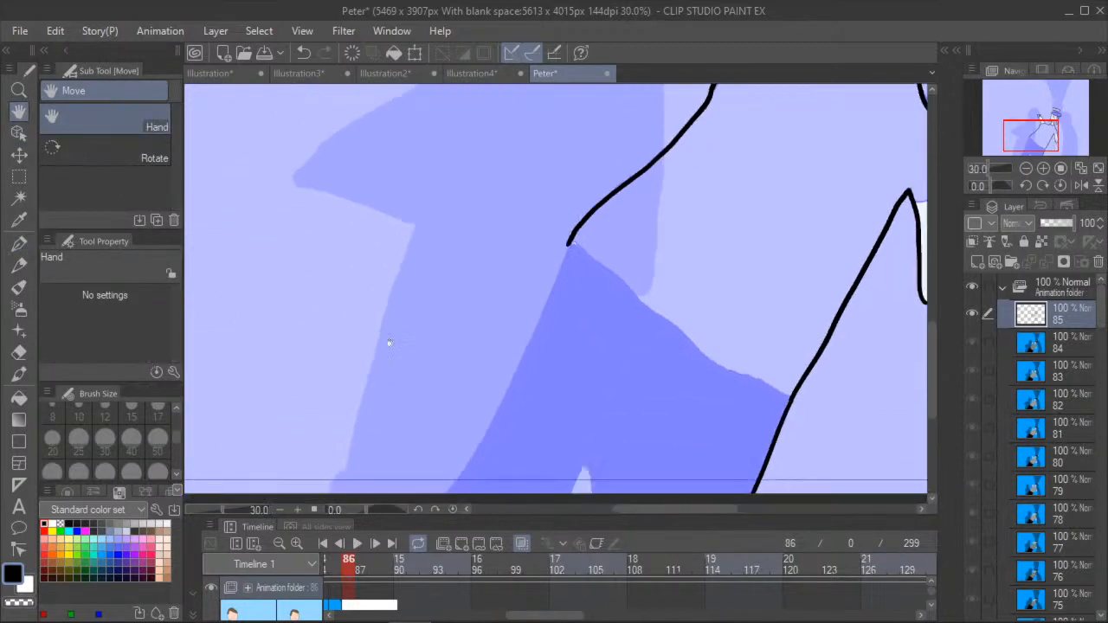
{"action": "left_click", "coordinate": [19, 244]}
{"action": "left_click_drag", "start_coordinate": [568, 241], "coordinate": [437, 525]}
{"action": "mouse_move", "coordinate": [582, 467]}
{"action": "left_mouse_down"}
{"action": "mouse_move", "coordinate": [571, 495]}
{"action": "mouse_move", "coordinate": [589, 484]}
{"action": "mouse_move", "coordinate": [591, 495]}
{"action": "left_mouse_up"}
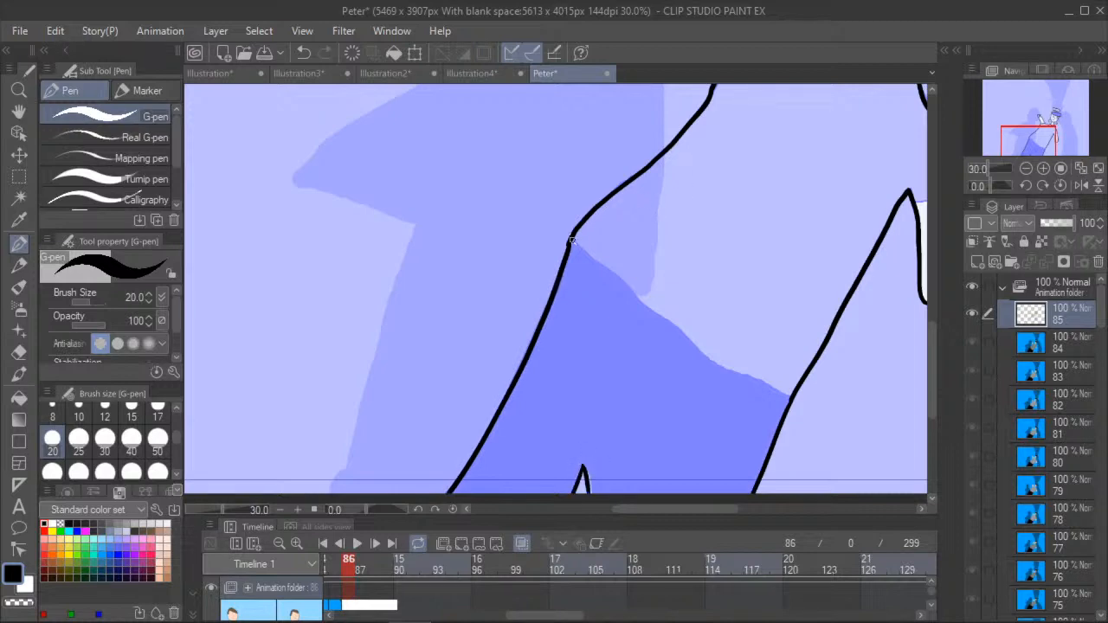
{"action": "mouse_move", "coordinate": [568, 241]}
{"action": "left_mouse_down"}
{"action": "mouse_move", "coordinate": [727, 373]}
{"action": "mouse_move", "coordinate": [791, 393]}
{"action": "left_mouse_up"}
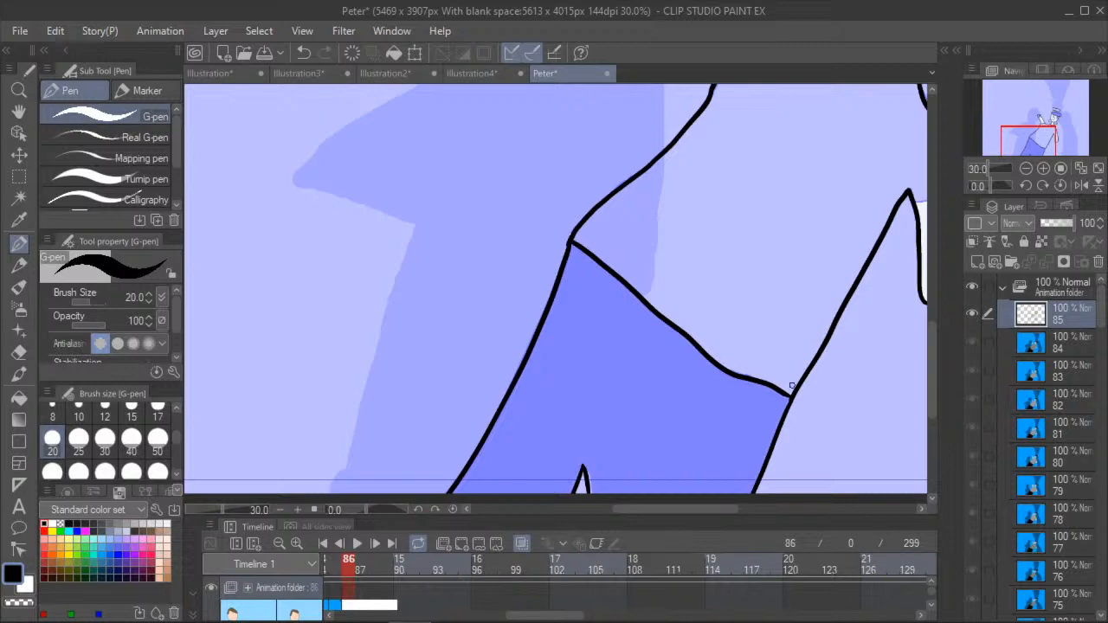
- Fill the two round pieces beside the face and the detached piece above the cap with white
{"action": "left_click", "coordinate": [19, 111]}
{"action": "left_click_drag", "start_coordinate": [496, 99], "coordinate": [309, 313]}
{"action": "left_click_drag", "start_coordinate": [387, 285], "coordinate": [327, 383]}
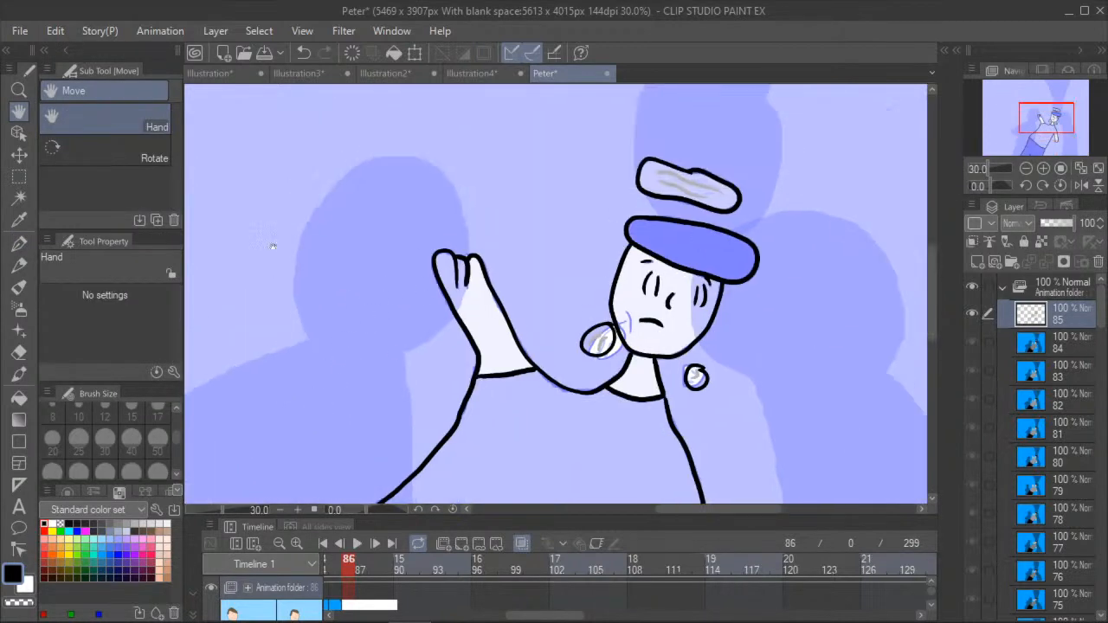
{"action": "left_click", "coordinate": [19, 401]}
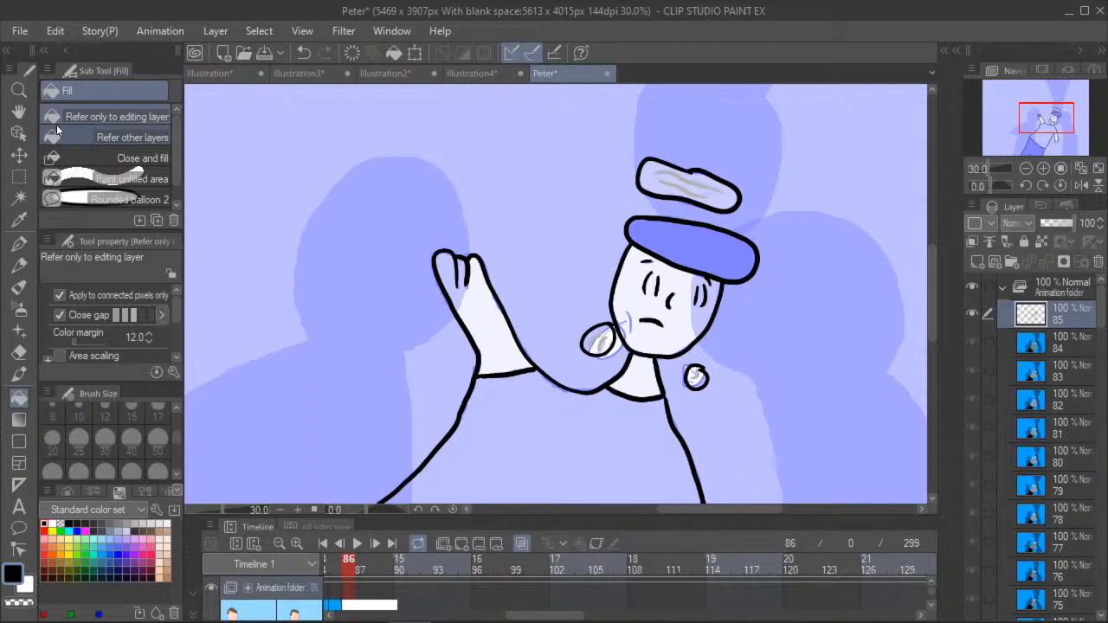
{"action": "left_click", "coordinate": [50, 523]}
{"action": "left_click", "coordinate": [597, 346]}
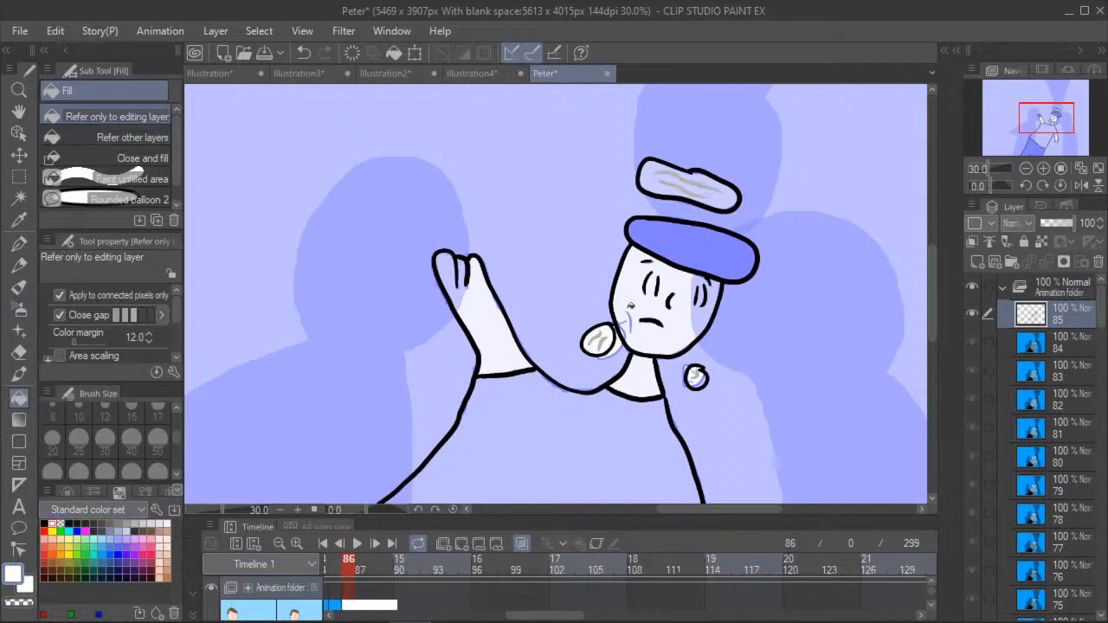
{"action": "left_click", "coordinate": [697, 376]}
{"action": "left_click", "coordinate": [658, 176]}
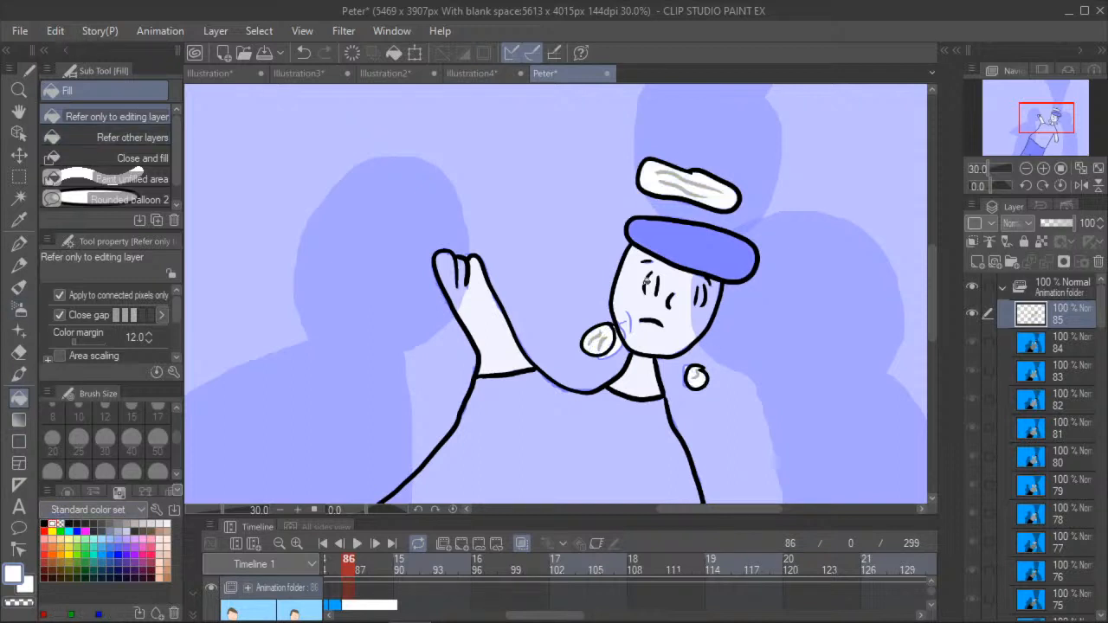
- Fill the cap with black and the face, neck and raised arm with the light skin colour
{"action": "left_click", "coordinate": [45, 523]}
{"action": "left_click", "coordinate": [701, 240]}
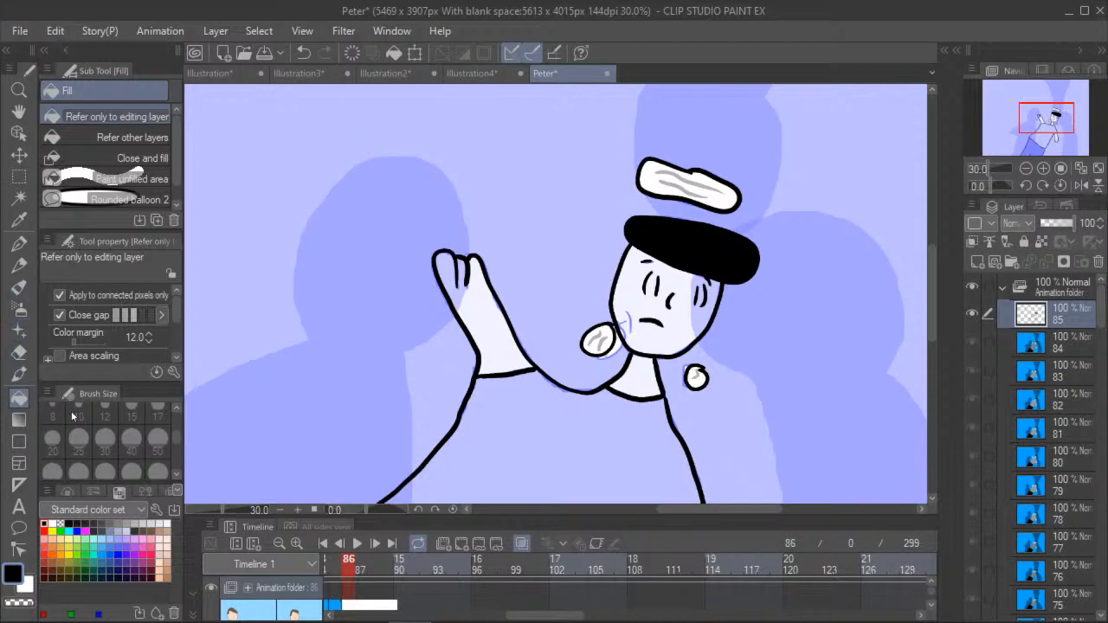
{"action": "left_click", "coordinate": [159, 562]}
{"action": "left_click", "coordinate": [677, 342]}
{"action": "left_click", "coordinate": [644, 367]}
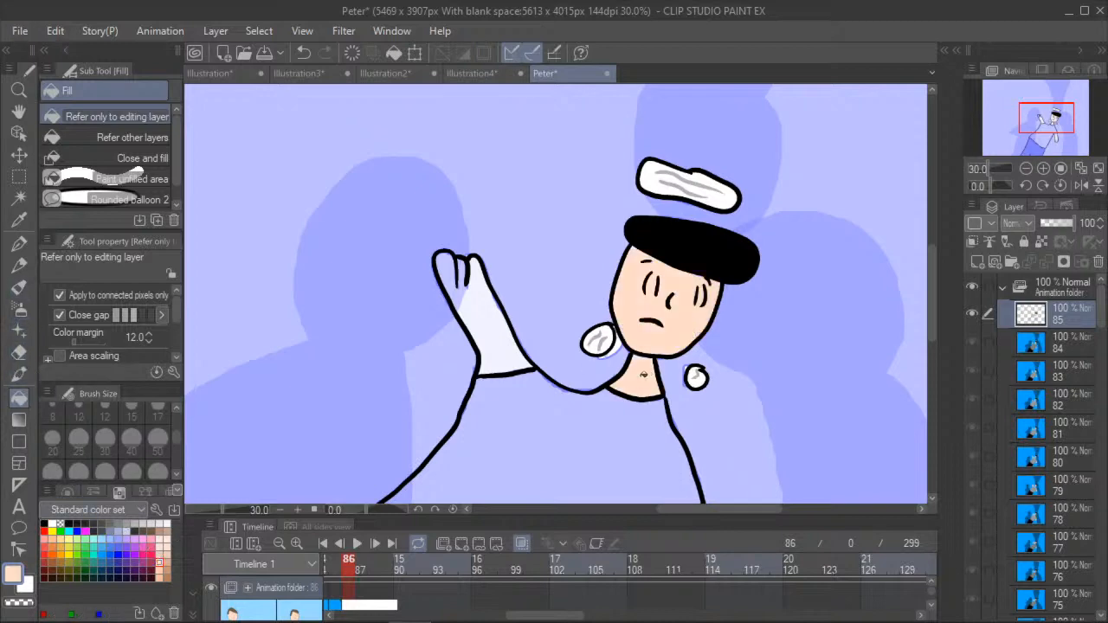
{"action": "left_click", "coordinate": [494, 330]}
- Ink the sleeve edge across the lowered arm in black with the G-pen at size 20
{"action": "left_click", "coordinate": [19, 115]}
{"action": "left_click_drag", "start_coordinate": [482, 455], "coordinate": [456, 282]}
{"action": "scroll", "coordinate": [450, 286], "scroll_direction": "down", "scroll_amount": 1}
{"action": "scroll", "coordinate": [422, 282], "scroll_direction": "down", "scroll_amount": 3}
{"action": "scroll", "coordinate": [176, 207], "scroll_direction": "up", "scroll_amount": 1}
{"action": "left_click", "coordinate": [19, 246]}
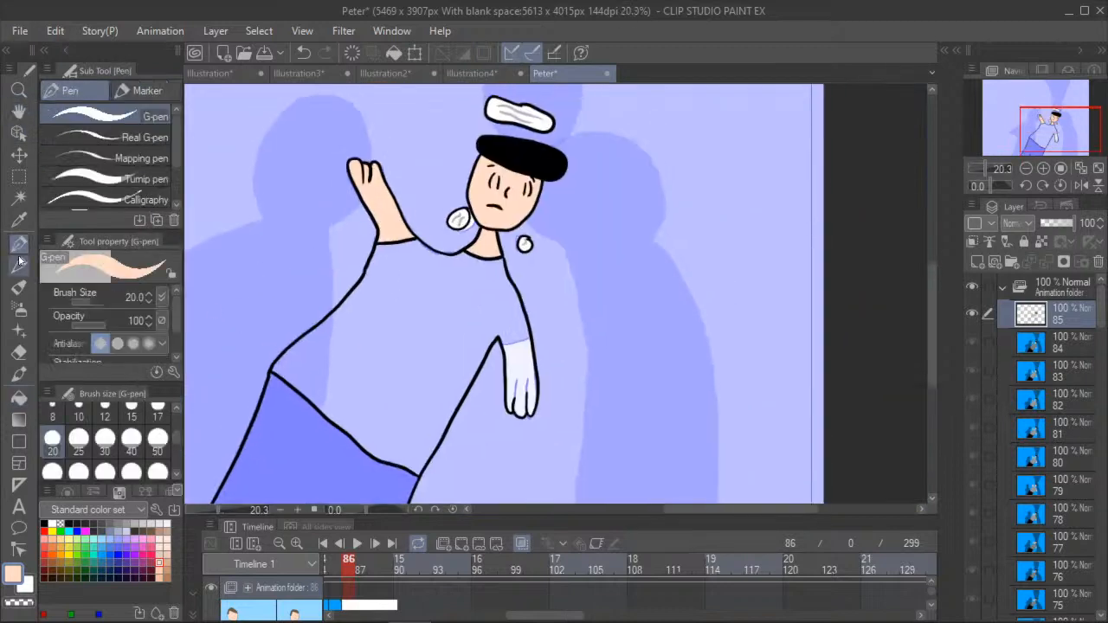
{"action": "left_click", "coordinate": [54, 523]}
{"action": "scroll", "coordinate": [500, 337], "scroll_direction": "up", "scroll_amount": 4}
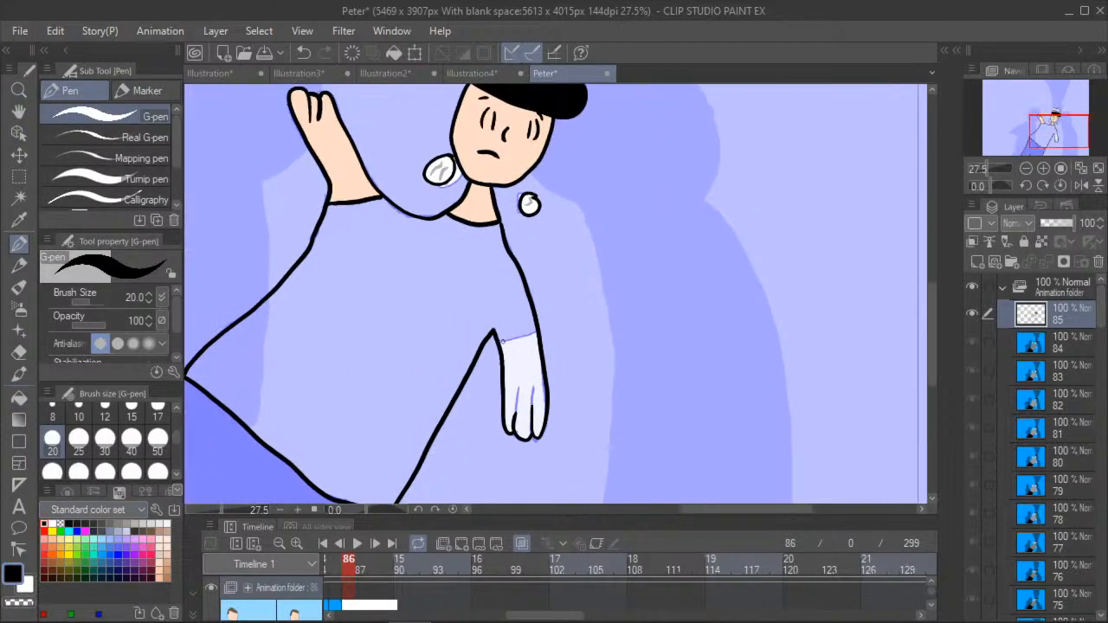
{"action": "left_click_drag", "start_coordinate": [499, 338], "coordinate": [556, 326]}
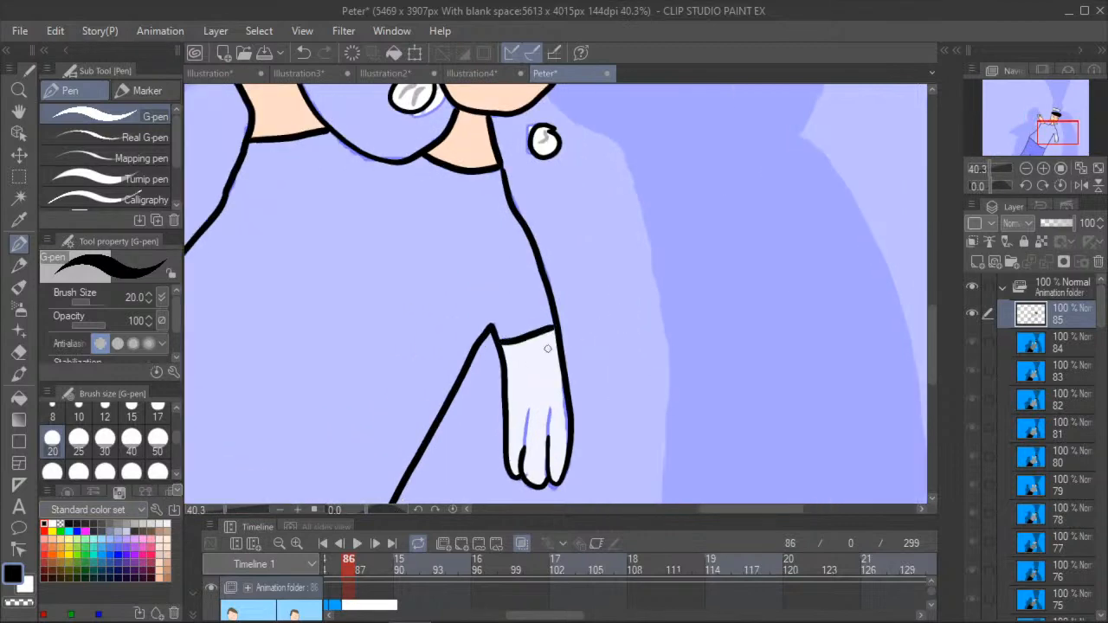
- Fill the lowered forearm and hand with the light skin colour
{"action": "left_click", "coordinate": [18, 397]}
{"action": "left_click", "coordinate": [159, 564]}
{"action": "left_click", "coordinate": [517, 421]}
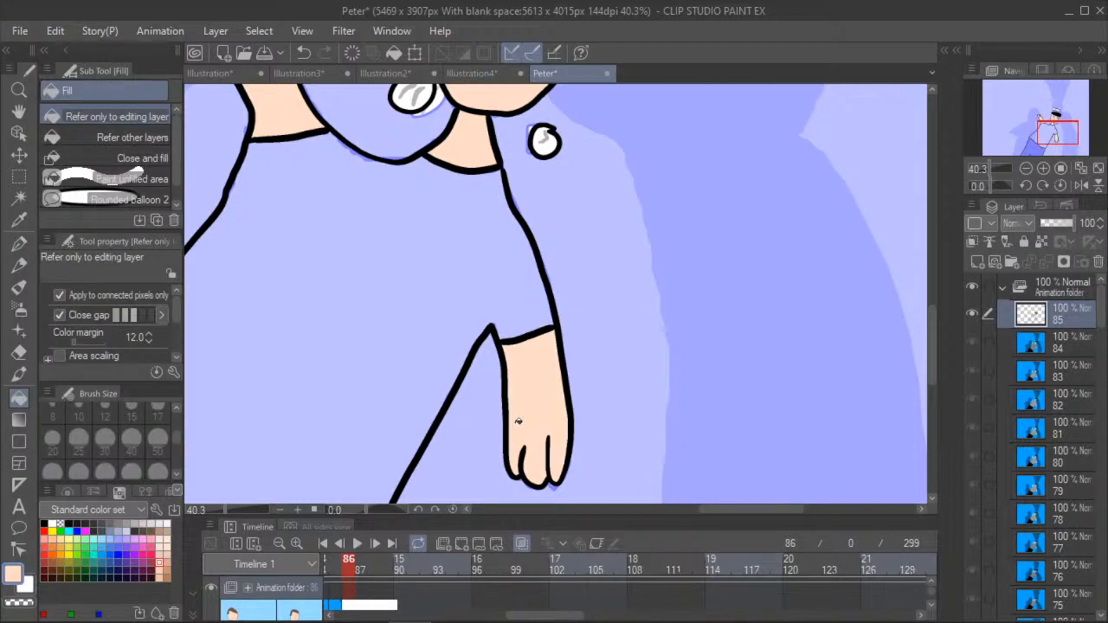
- Fill the trousers below the waistline with black
{"action": "left_click", "coordinate": [18, 111]}
{"action": "scroll", "coordinate": [272, 210], "scroll_direction": "down", "scroll_amount": 5}
{"action": "scroll", "coordinate": [365, 277], "scroll_direction": "up", "scroll_amount": 3}
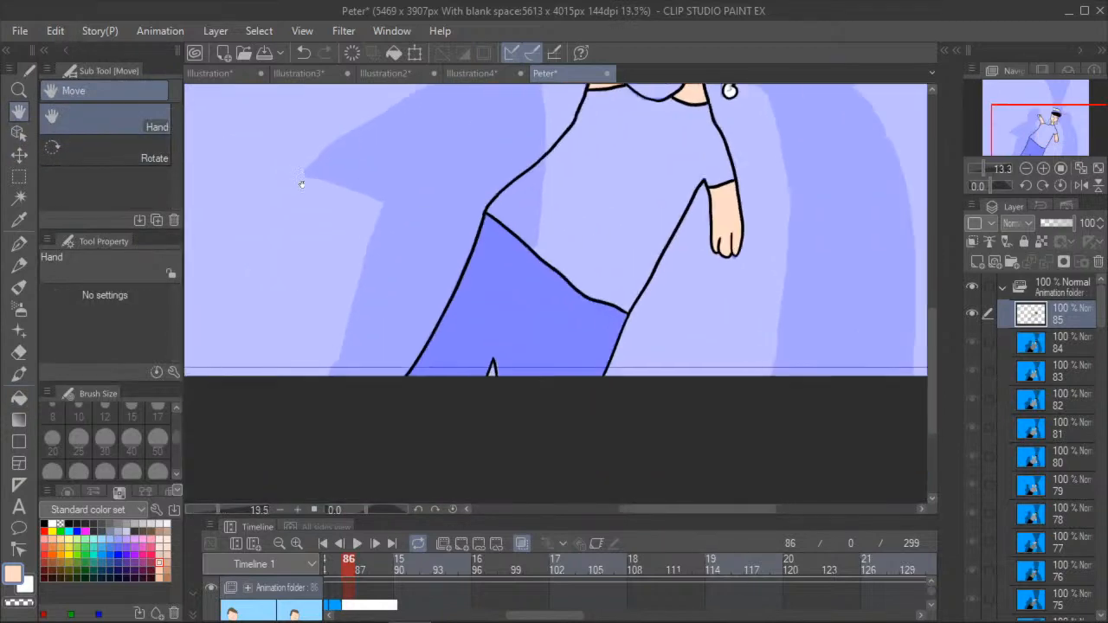
{"action": "left_click", "coordinate": [18, 397]}
{"action": "left_click", "coordinate": [48, 524]}
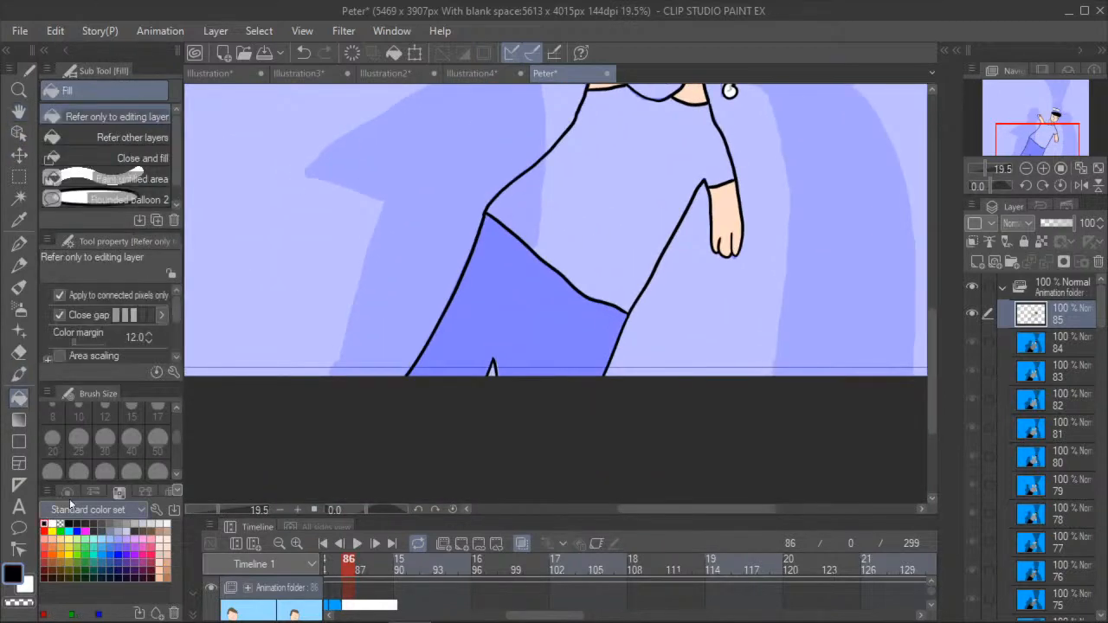
{"action": "left_click", "coordinate": [489, 298]}
- Pick up the grey shirt colour from frame 85 and fill the shirt on frame 86 with it
{"action": "left_click", "coordinate": [18, 111]}
{"action": "left_click_drag", "start_coordinate": [376, 222], "coordinate": [401, 375]}
{"action": "scroll", "coordinate": [433, 424], "scroll_direction": "up", "scroll_amount": 2}
{"action": "left_click", "coordinate": [336, 571]}
{"action": "key", "text": "i"}
{"action": "left_click", "coordinate": [514, 402]}
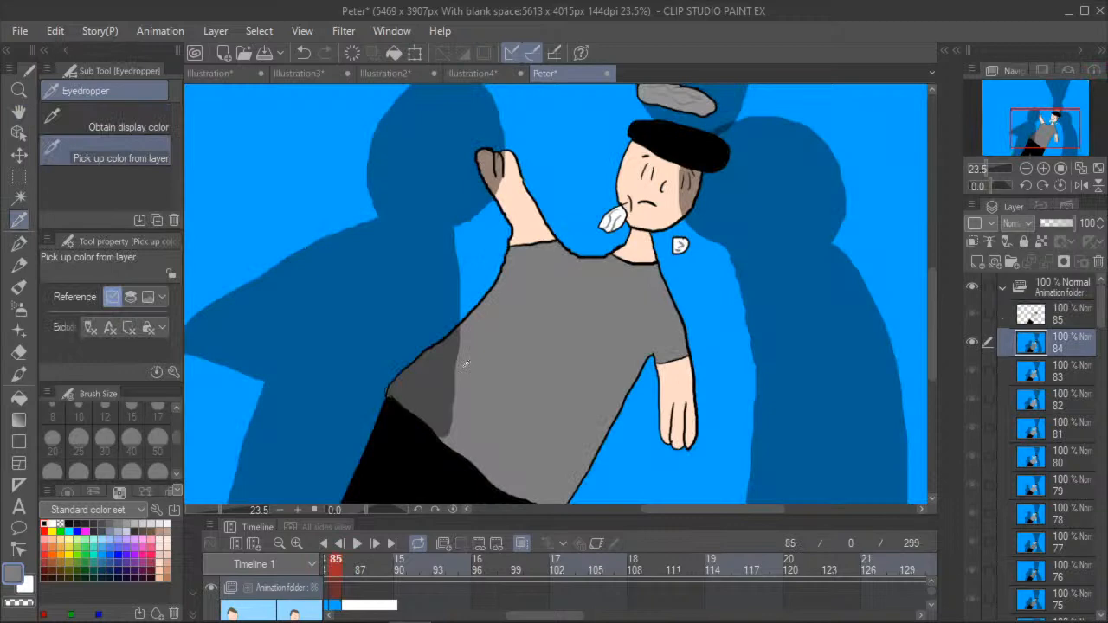
{"action": "left_click", "coordinate": [347, 571]}
{"action": "left_click", "coordinate": [19, 397]}
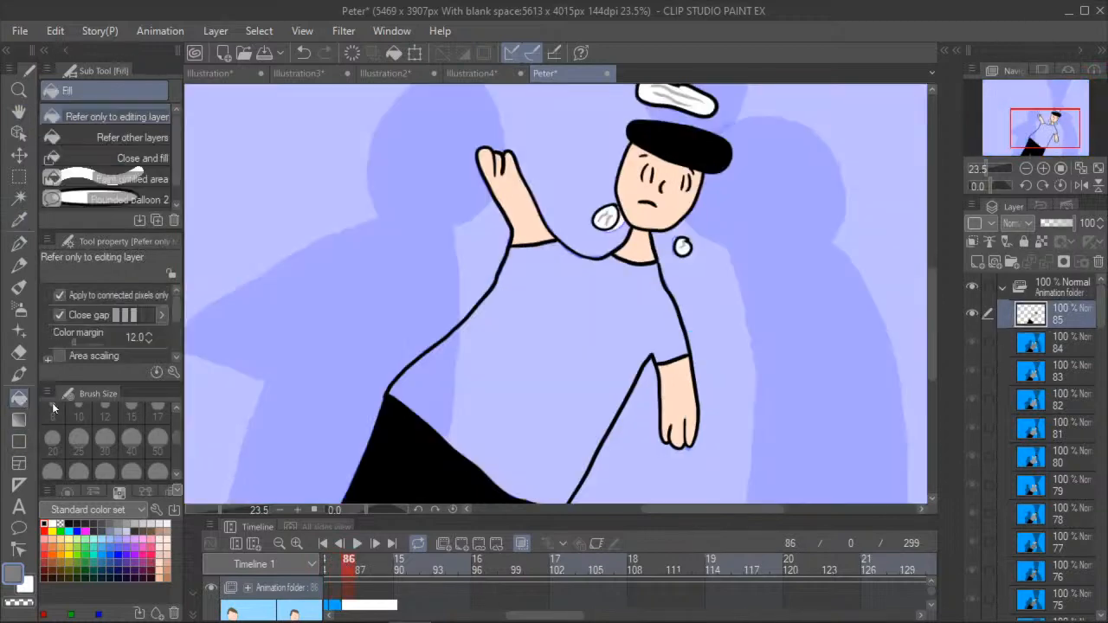
{"action": "left_click", "coordinate": [533, 355]}
- Pick up the blue background colour from frame 85 and fill the background of frame 86 with it
{"action": "key", "text": "h"}
{"action": "scroll", "coordinate": [285, 195], "scroll_direction": "down", "scroll_amount": 2}
{"action": "left_click_drag", "start_coordinate": [337, 300], "coordinate": [392, 350]}
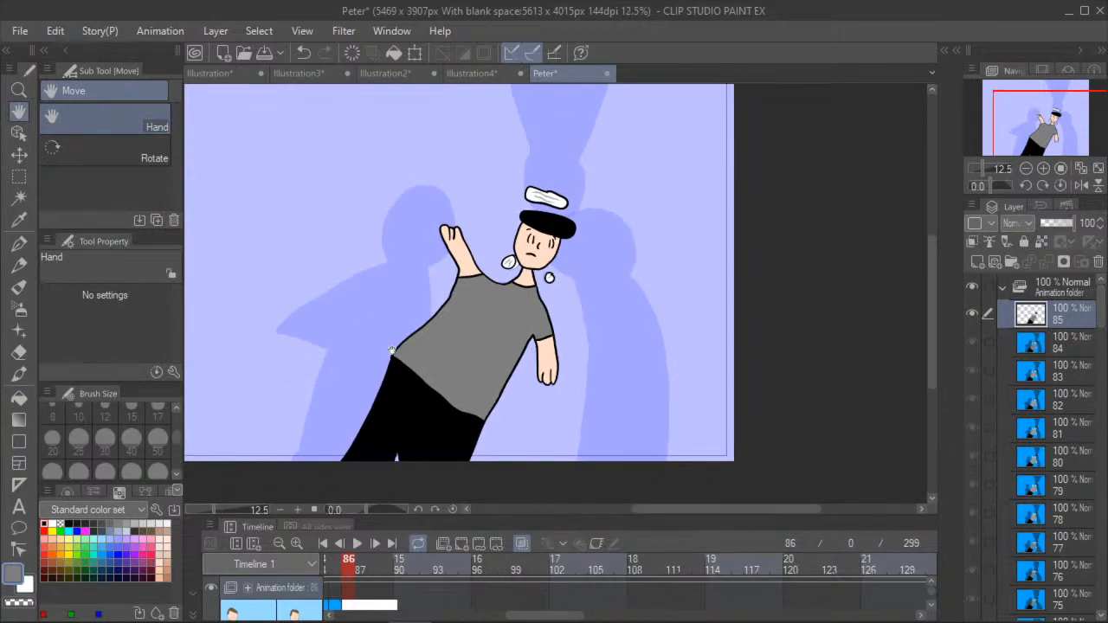
{"action": "left_click_drag", "start_coordinate": [329, 517], "coordinate": [327, 491]}
{"action": "left_click", "coordinate": [335, 542]}
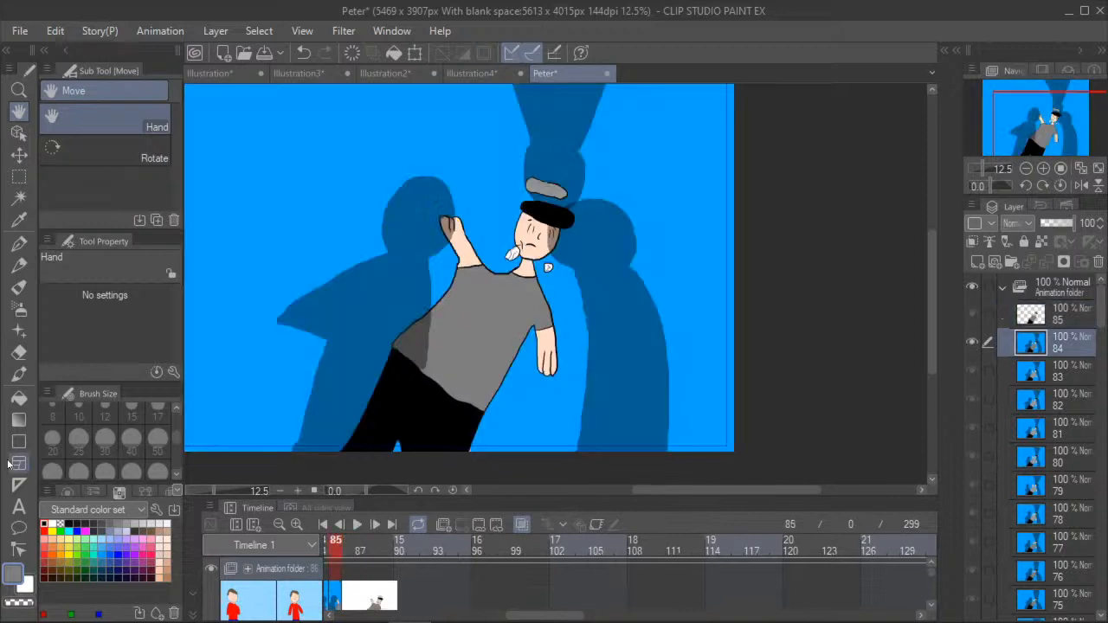
{"action": "left_click", "coordinate": [14, 398]}
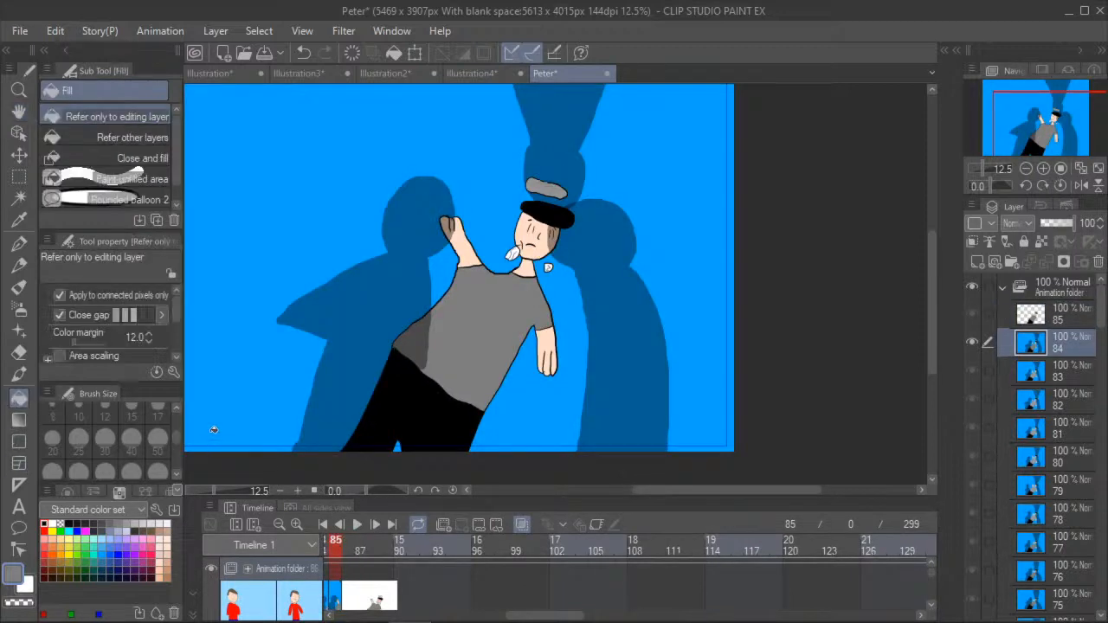
{"action": "left_click", "coordinate": [19, 219]}
{"action": "left_click", "coordinate": [210, 300]}
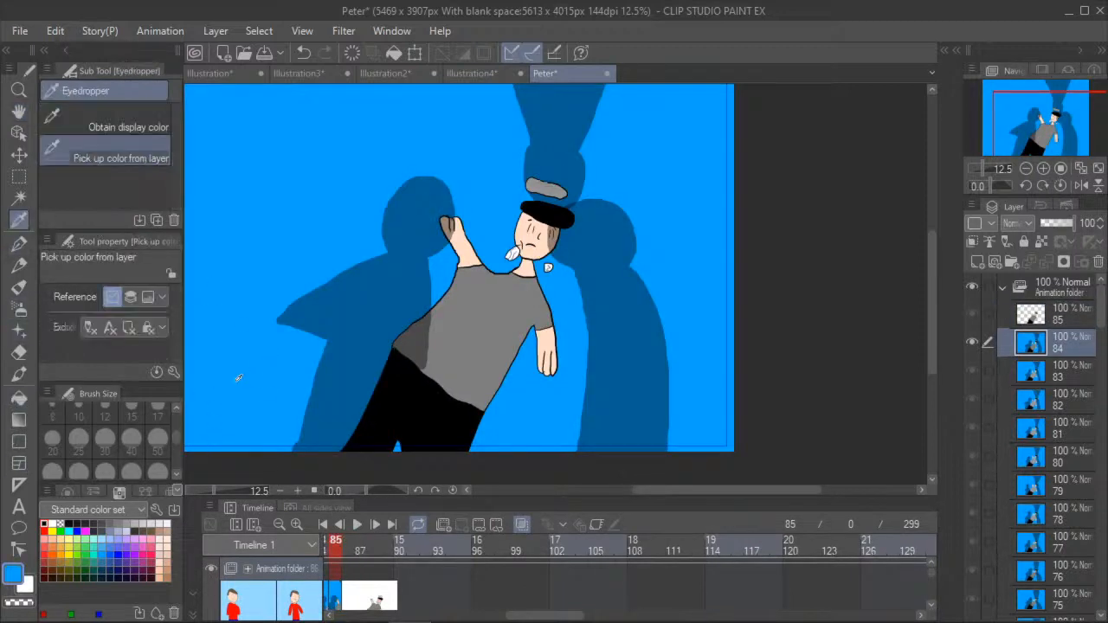
{"action": "left_click", "coordinate": [348, 541]}
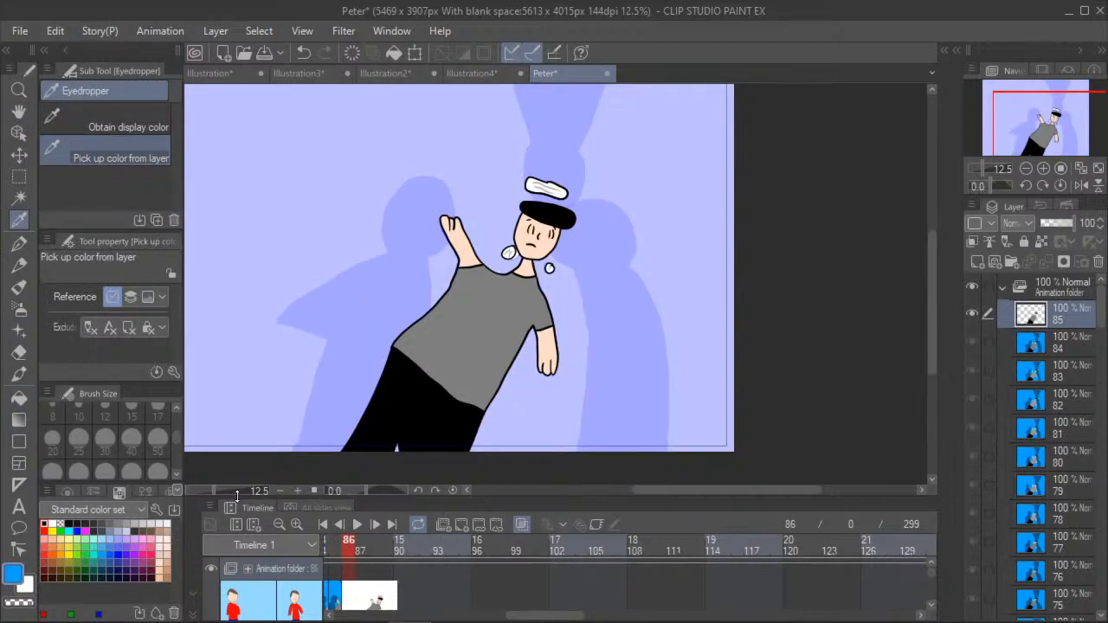
{"action": "left_click", "coordinate": [19, 398]}
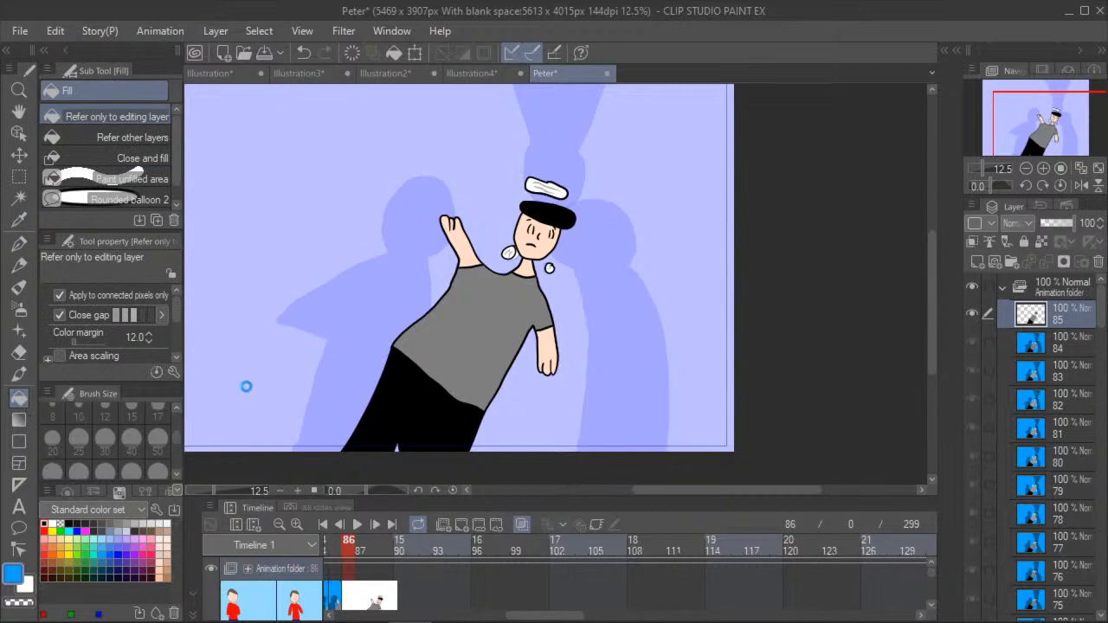
{"action": "left_click", "coordinate": [270, 400]}
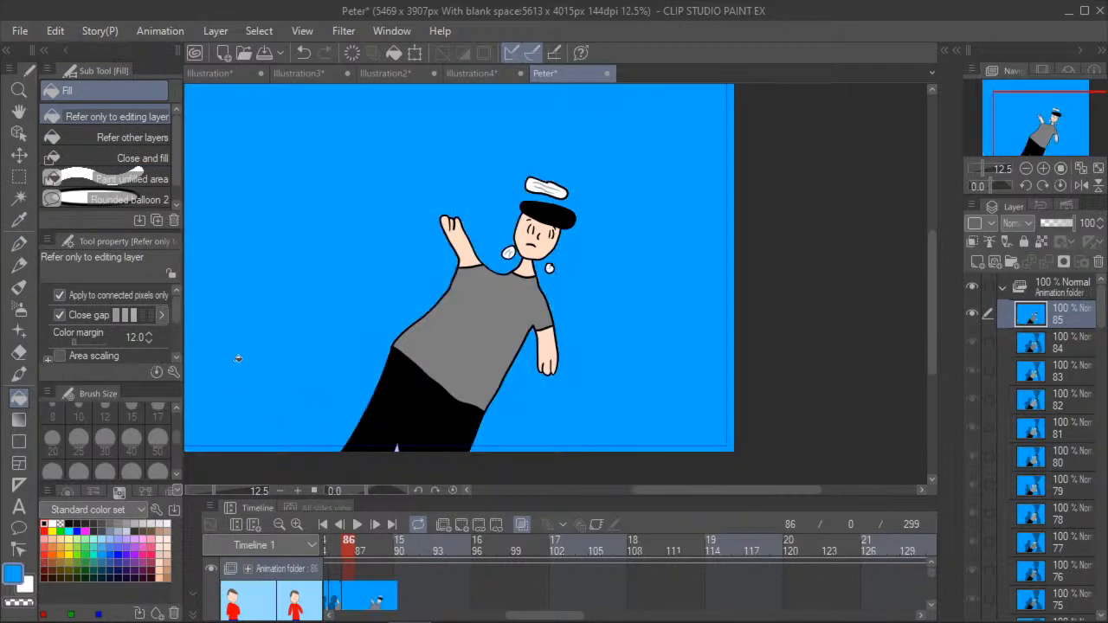
- Fill the small gap between the legs at the canvas's lower edge with the background blue
{"action": "scroll", "coordinate": [384, 450], "scroll_direction": "up", "scroll_amount": 4}
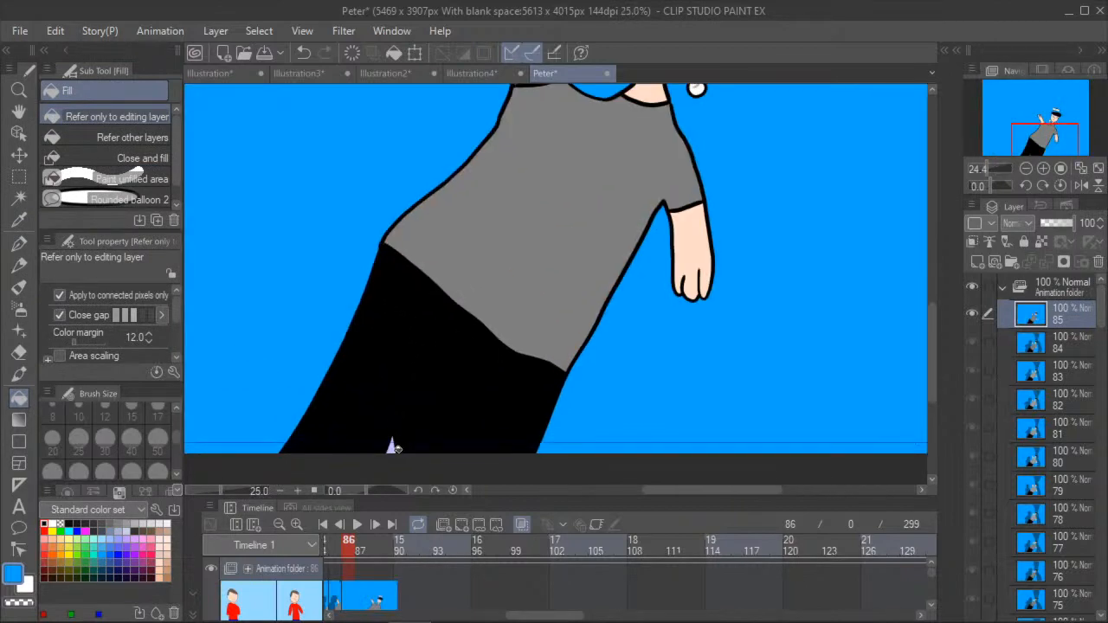
{"action": "key", "text": "space"}
{"action": "left_click_drag", "start_coordinate": [336, 330], "coordinate": [452, 442]}
{"action": "left_click_drag", "start_coordinate": [313, 239], "coordinate": [433, 416]}
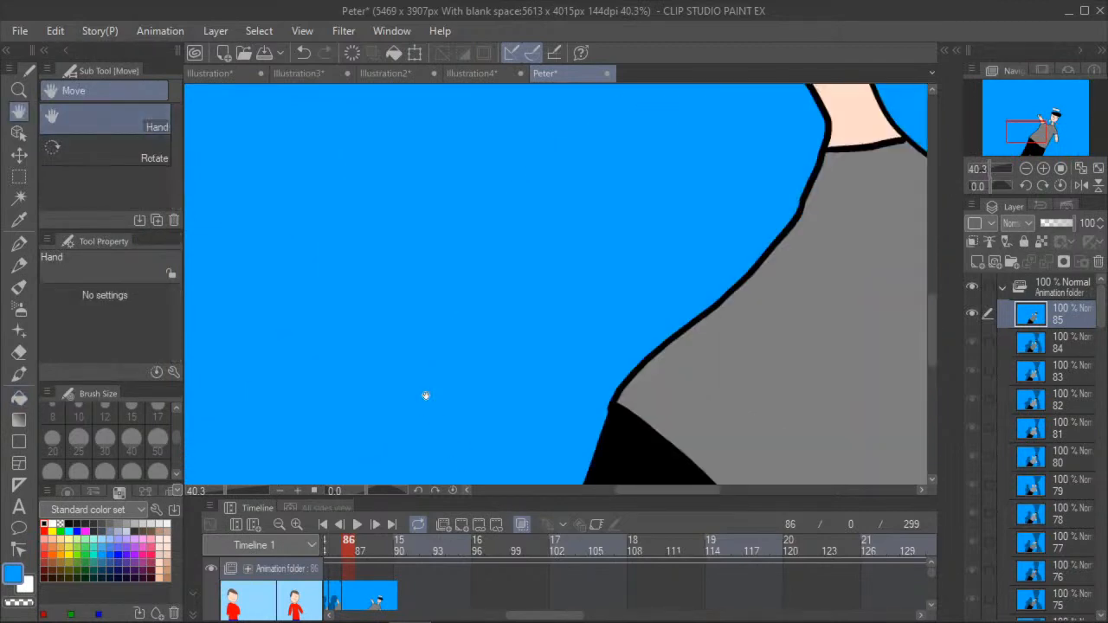
{"action": "scroll", "coordinate": [420, 398], "scroll_direction": "down", "scroll_amount": 5}
{"action": "scroll", "coordinate": [391, 399], "scroll_direction": "down", "scroll_amount": 2}
- Outline the shadow figure behind the raised arm and across the torso with the black G-pen at size 30 and opacity 39
{"action": "left_click", "coordinate": [19, 245]}
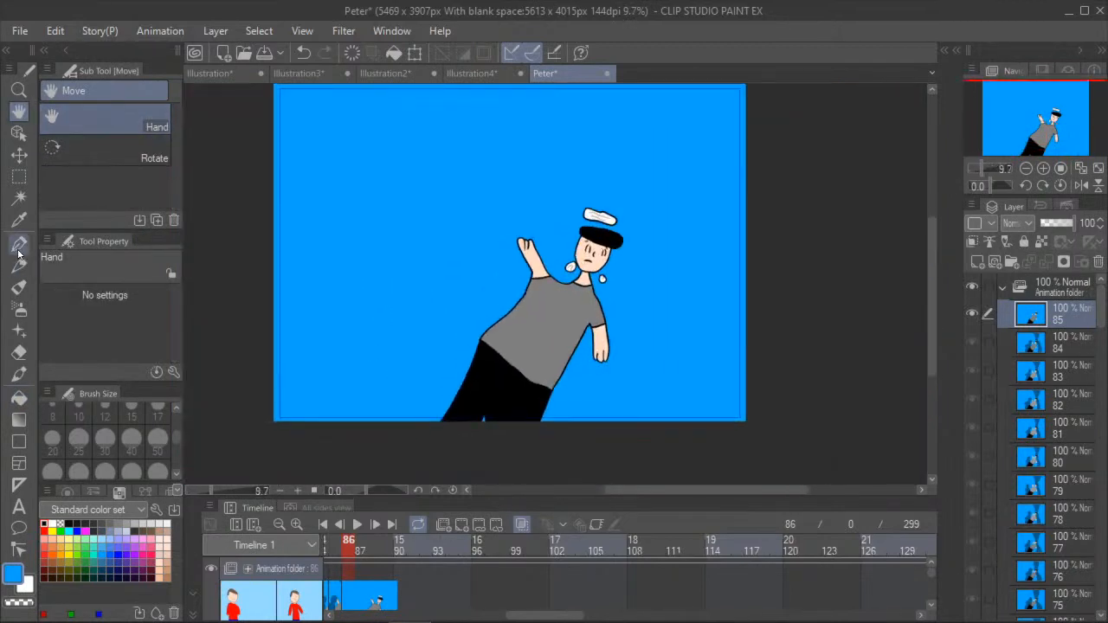
{"action": "left_click", "coordinate": [98, 327]}
{"action": "left_click_drag", "start_coordinate": [97, 326], "coordinate": [83, 327]}
{"action": "left_click", "coordinate": [45, 524]}
{"action": "left_click", "coordinate": [105, 439]}
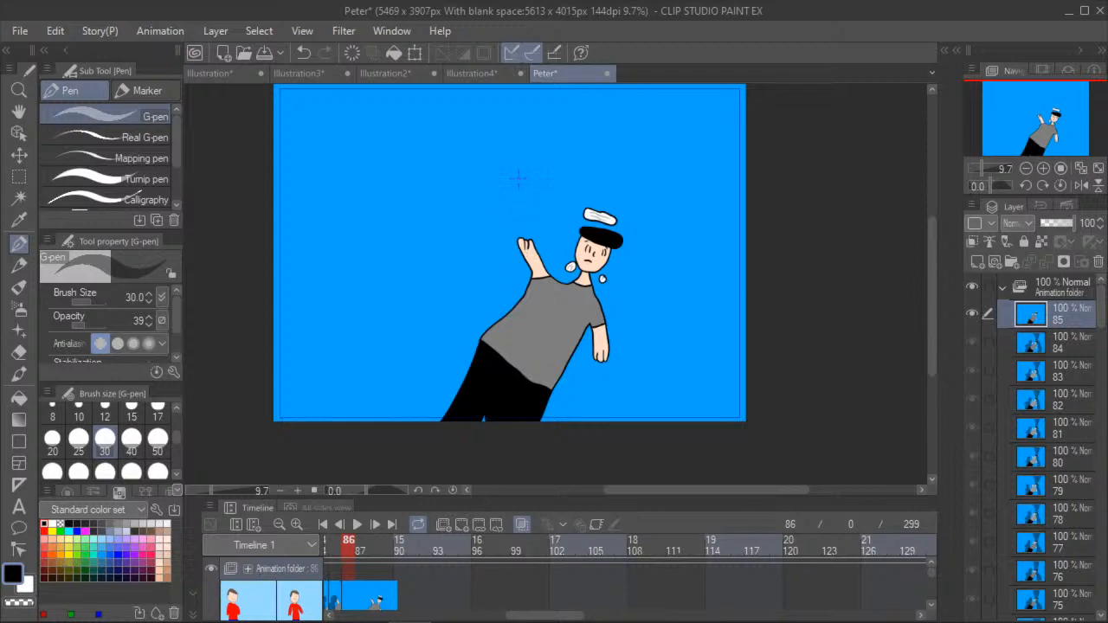
{"action": "mouse_move", "coordinate": [507, 255]}
{"action": "left_mouse_down"}
{"action": "mouse_move", "coordinate": [532, 226]}
{"action": "mouse_move", "coordinate": [521, 208]}
{"action": "mouse_move", "coordinate": [483, 204]}
{"action": "mouse_move", "coordinate": [463, 238]}
{"action": "mouse_move", "coordinate": [477, 253]}
{"action": "mouse_move", "coordinate": [419, 351]}
{"action": "mouse_move", "coordinate": [441, 362]}
{"action": "mouse_move", "coordinate": [426, 437]}
{"action": "left_mouse_up"}
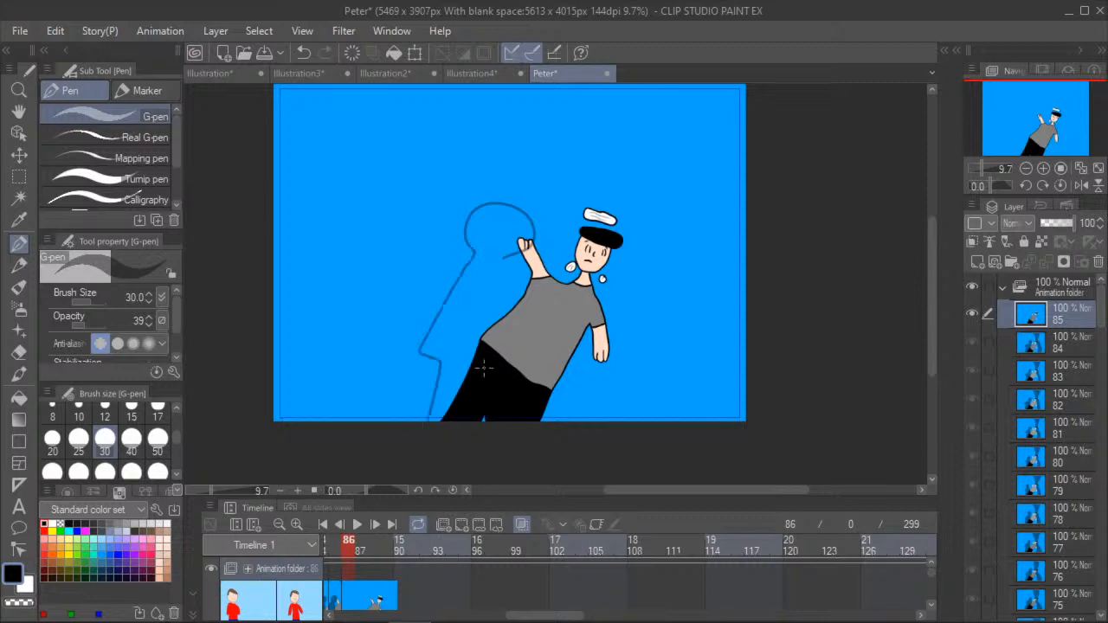
{"action": "left_click_drag", "start_coordinate": [512, 370], "coordinate": [504, 256]}
- Outline the shadow figure behind the face and lowered arm, and the shadow reaching from the canvas's upper edge to the cap
{"action": "mouse_move", "coordinate": [624, 244]}
{"action": "left_mouse_down"}
{"action": "mouse_move", "coordinate": [646, 284]}
{"action": "mouse_move", "coordinate": [671, 337]}
{"action": "mouse_move", "coordinate": [683, 435]}
{"action": "left_mouse_up"}
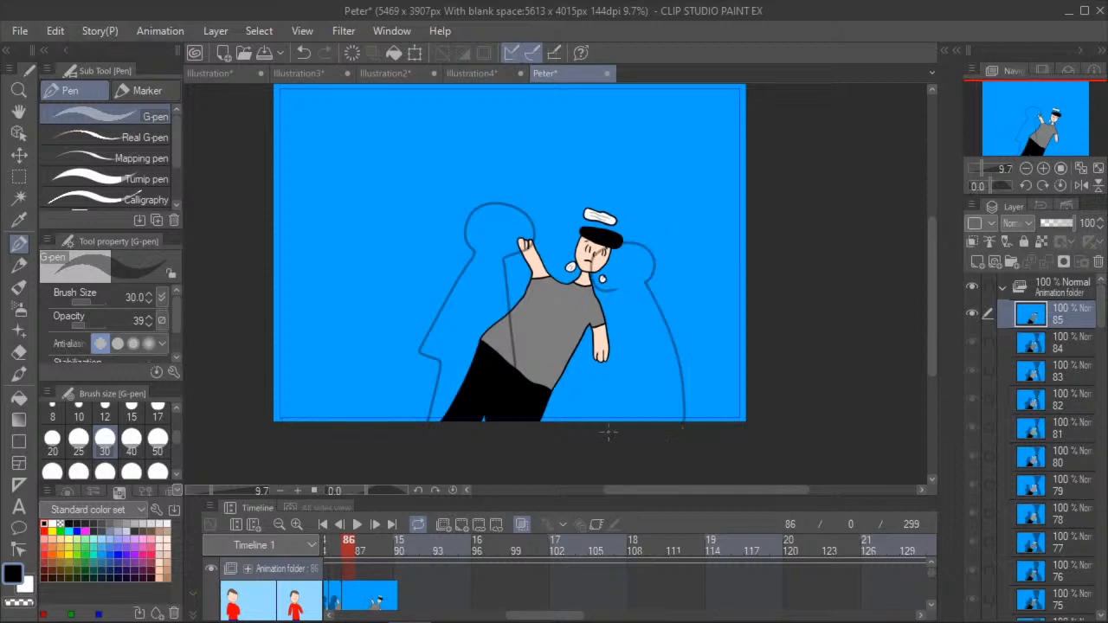
{"action": "left_click_drag", "start_coordinate": [617, 373], "coordinate": [616, 291]}
{"action": "left_click", "coordinate": [20, 112]}
{"action": "left_click_drag", "start_coordinate": [324, 105], "coordinate": [296, 215]}
{"action": "scroll", "coordinate": [290, 213], "scroll_direction": "down", "scroll_amount": 2}
{"action": "left_click", "coordinate": [19, 244]}
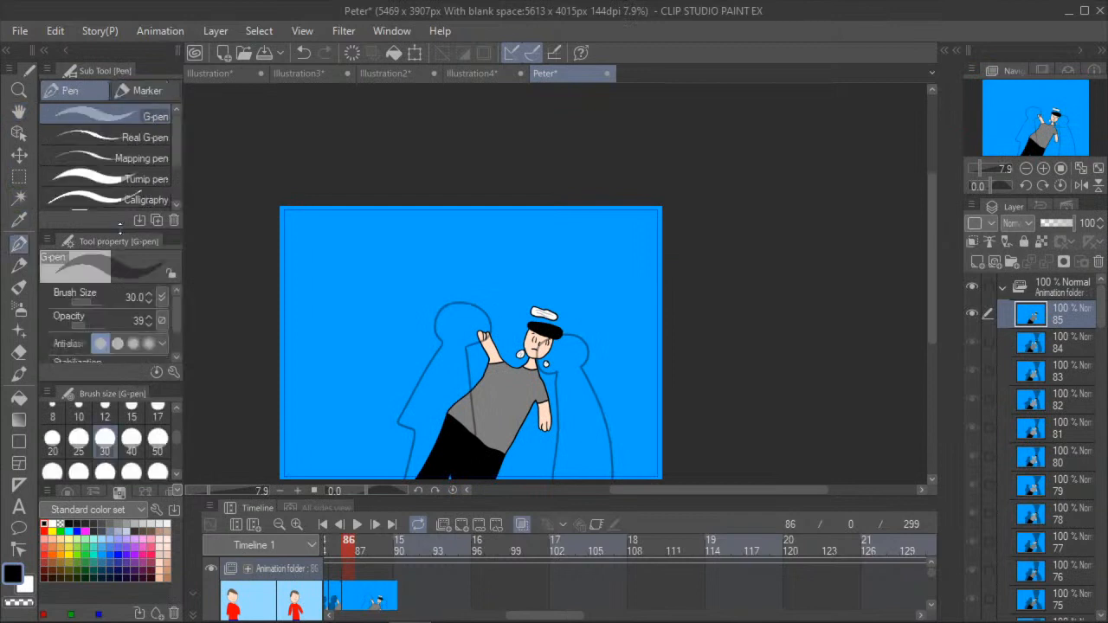
{"action": "mouse_move", "coordinate": [497, 205]}
{"action": "left_mouse_down"}
{"action": "mouse_move", "coordinate": [534, 286]}
{"action": "mouse_move", "coordinate": [519, 311]}
{"action": "mouse_move", "coordinate": [568, 297]}
{"action": "mouse_move", "coordinate": [592, 190]}
{"action": "left_mouse_up"}
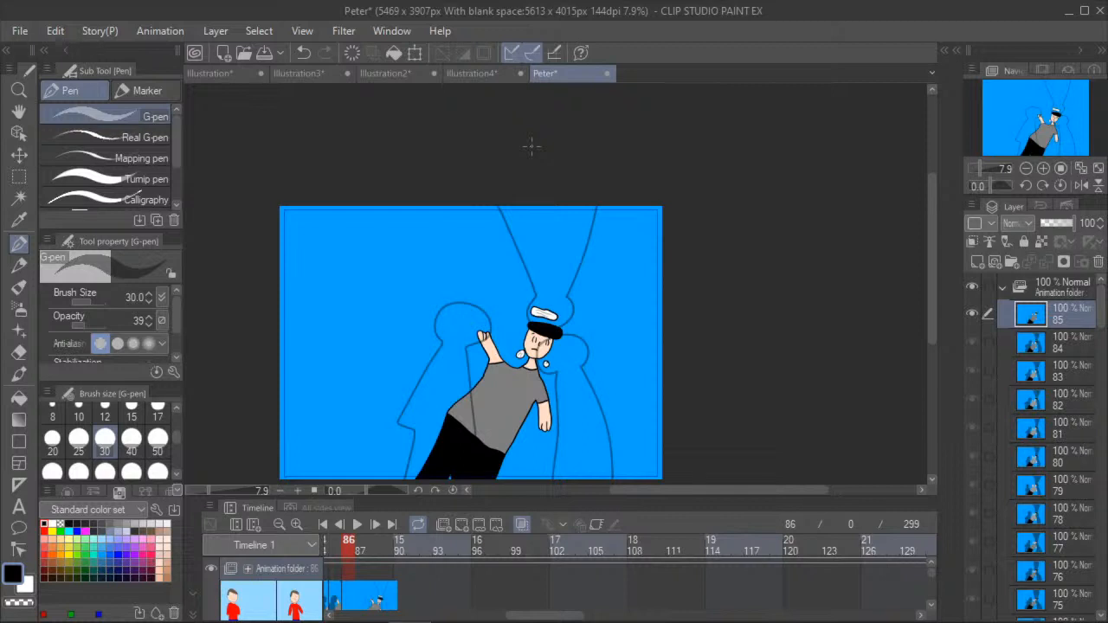
- Set the Fill tool's color margin to 11 and its opacity to 39, matching the pen used for the shadow outlines
{"action": "left_click", "coordinate": [26, 113]}
{"action": "scroll", "coordinate": [275, 331], "scroll_direction": "down", "scroll_amount": 5}
{"action": "scroll", "coordinate": [272, 339], "scroll_direction": "up", "scroll_amount": 5}
{"action": "scroll", "coordinate": [290, 323], "scroll_direction": "up", "scroll_amount": 3}
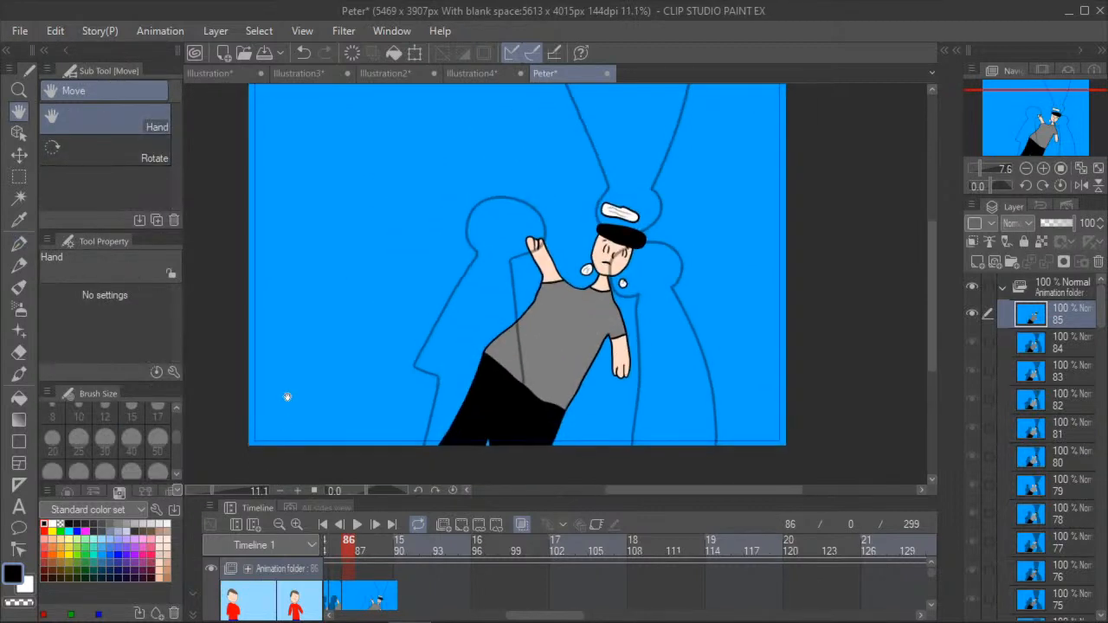
{"action": "left_click", "coordinate": [15, 397]}
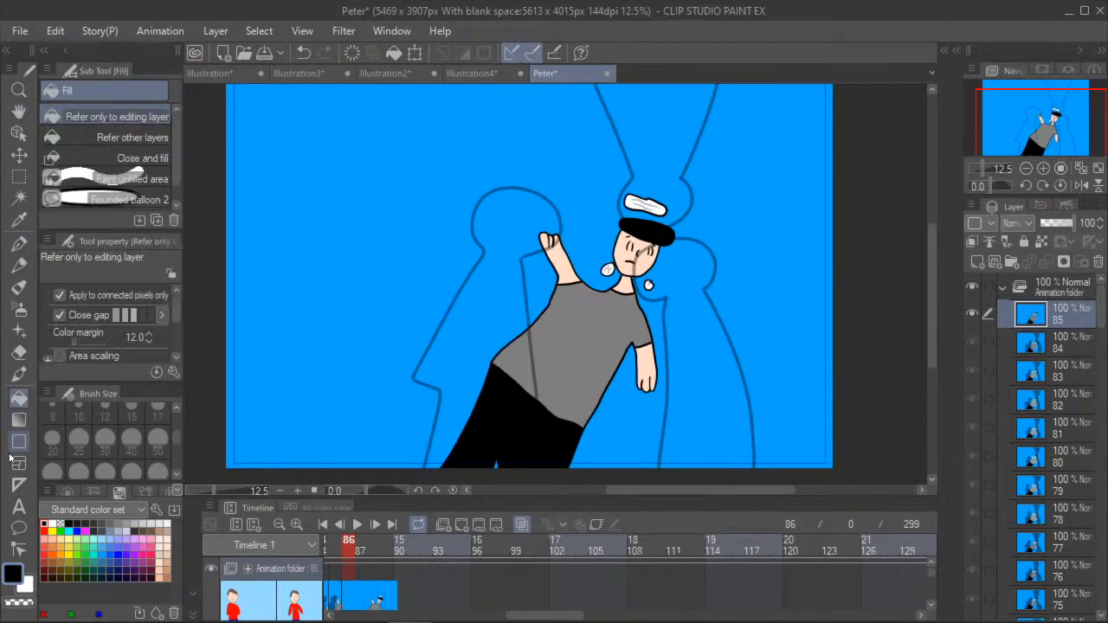
{"action": "left_click", "coordinate": [21, 249]}
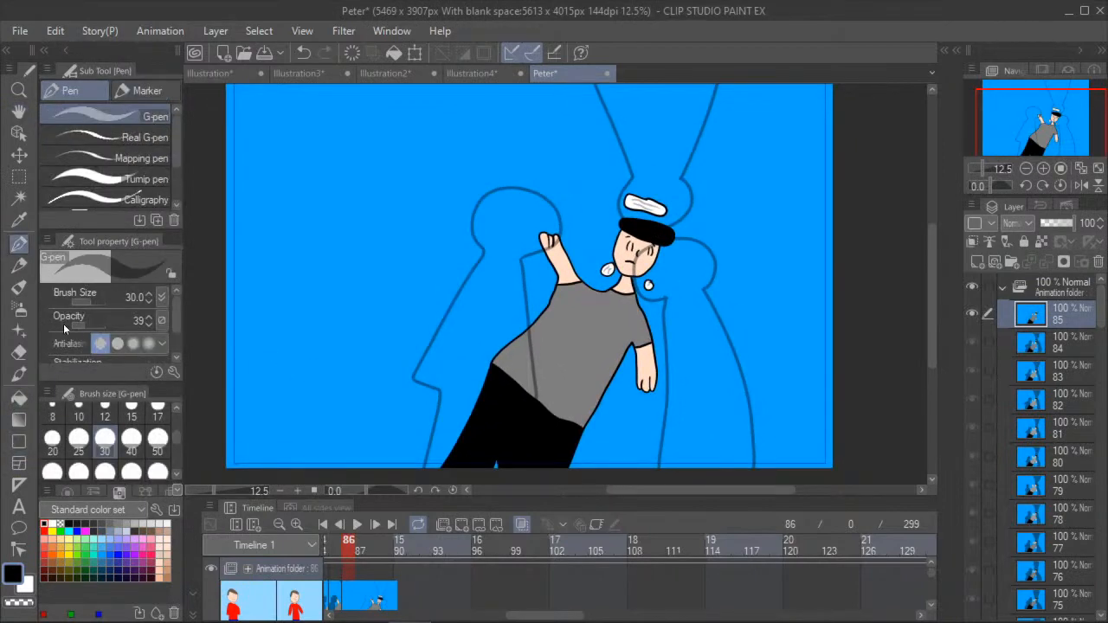
{"action": "left_click", "coordinate": [25, 418]}
{"action": "left_click", "coordinate": [20, 397]}
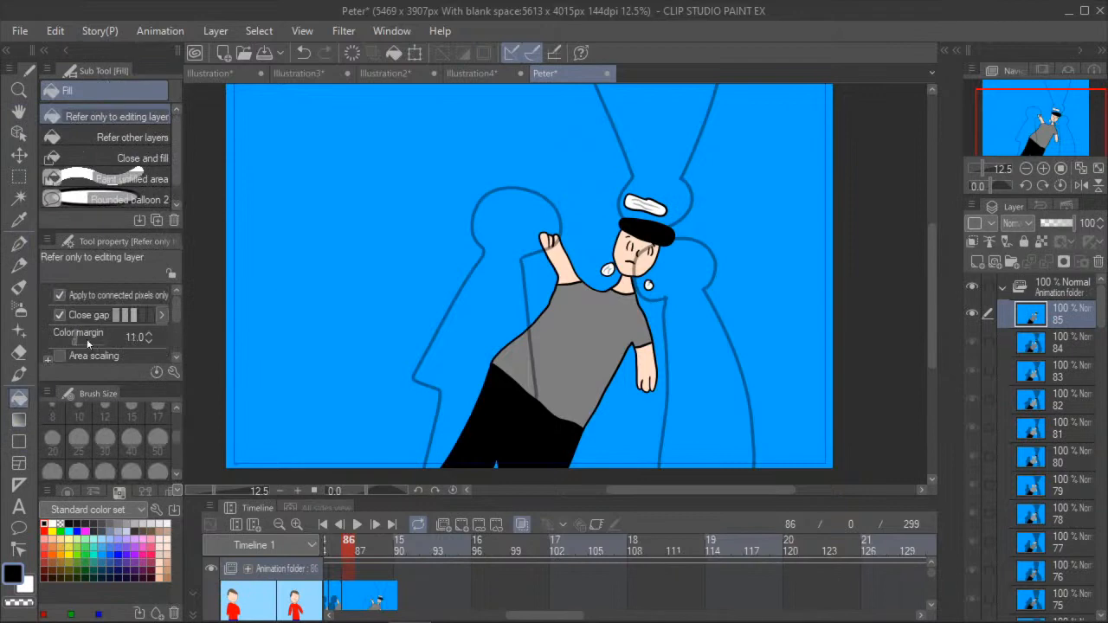
{"action": "scroll", "coordinate": [178, 304], "scroll_direction": "down", "scroll_amount": 2}
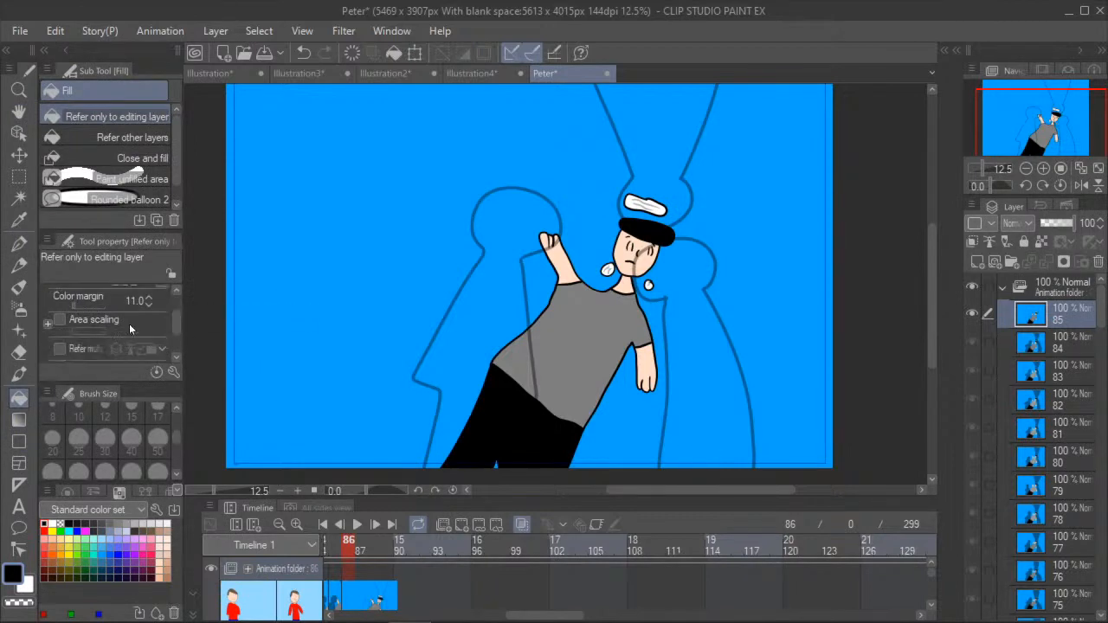
{"action": "scroll", "coordinate": [144, 332], "scroll_direction": "down", "scroll_amount": 3}
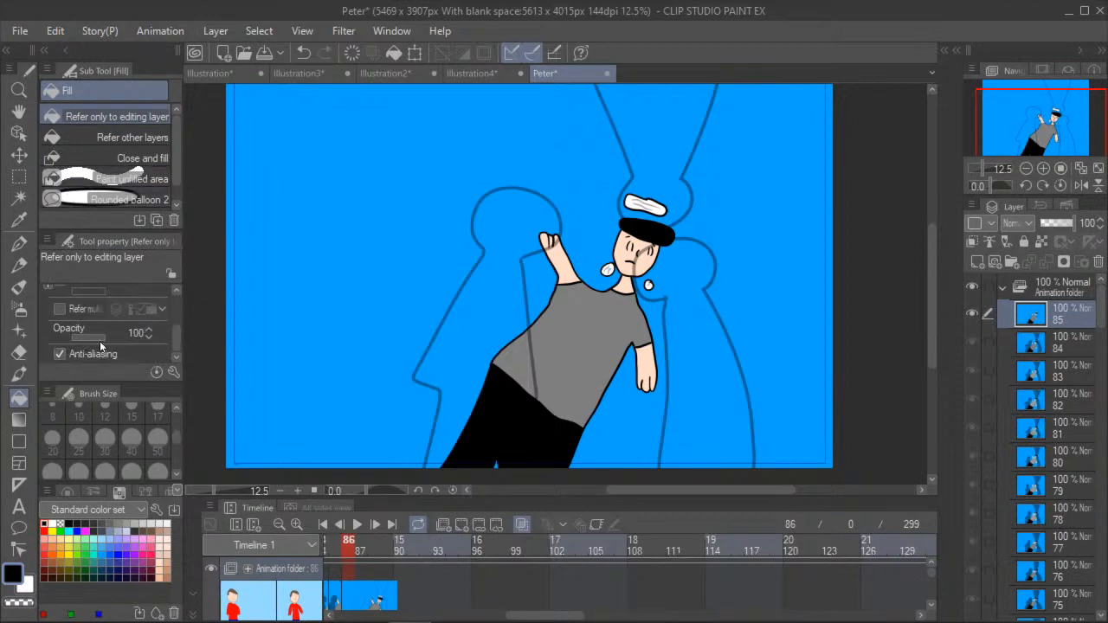
{"action": "left_click_drag", "start_coordinate": [109, 345], "coordinate": [86, 343]}
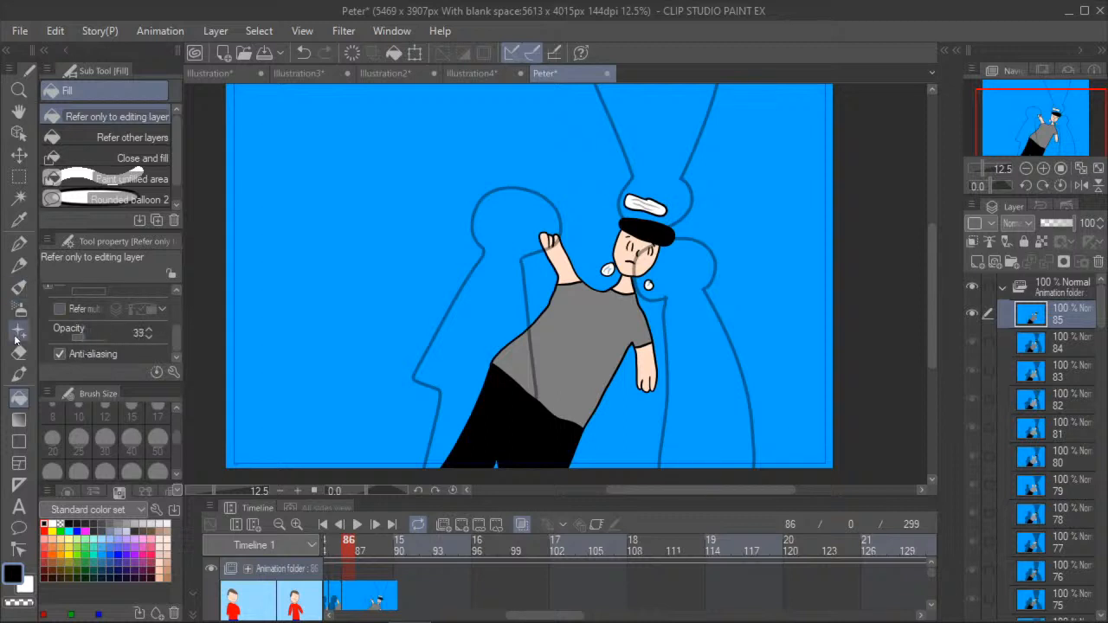
- Fill the outlined shadow figures and the shaded parts of the torso, face, hat stripe and raised hand with black at 39 opacity
{"action": "left_click", "coordinate": [505, 285]}
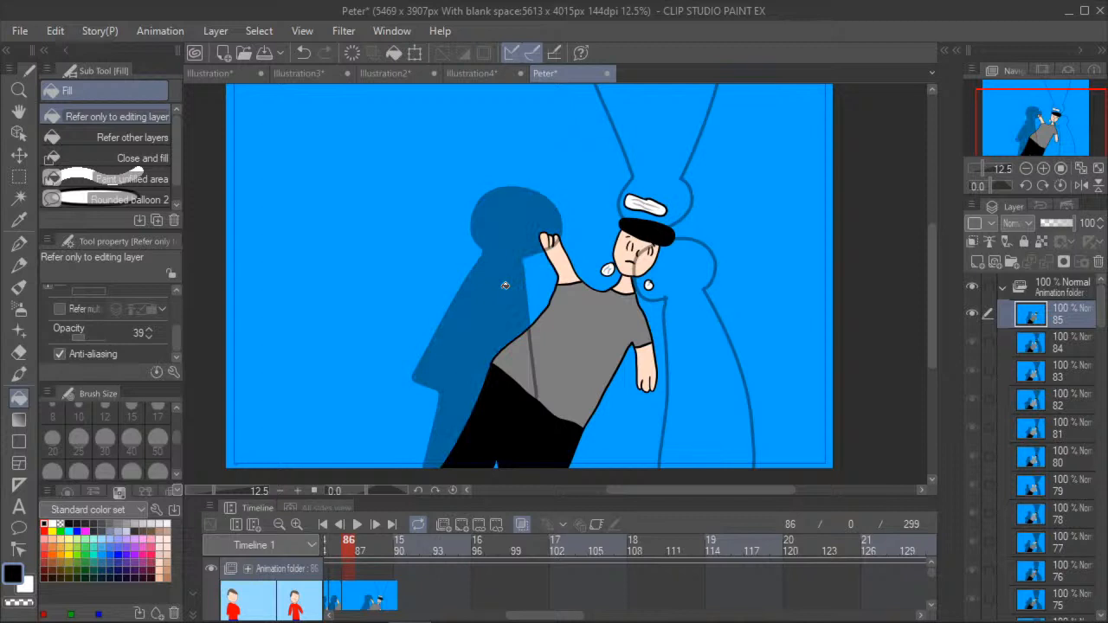
{"action": "left_click", "coordinate": [524, 354]}
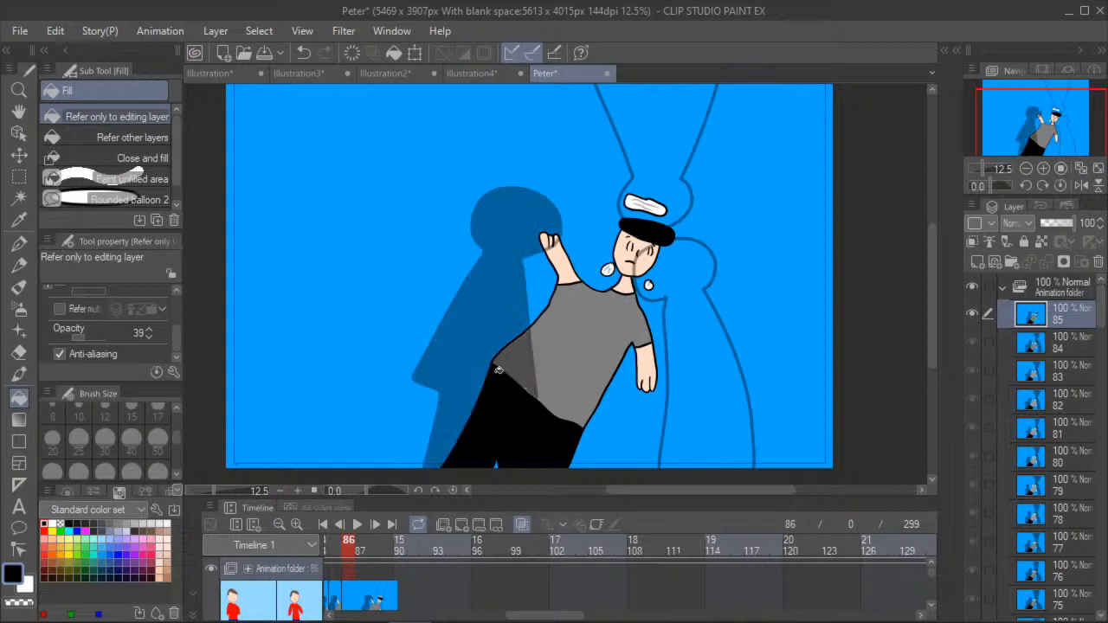
{"action": "left_click", "coordinate": [693, 346]}
{"action": "left_click", "coordinate": [641, 201]}
{"action": "left_click", "coordinate": [631, 170]}
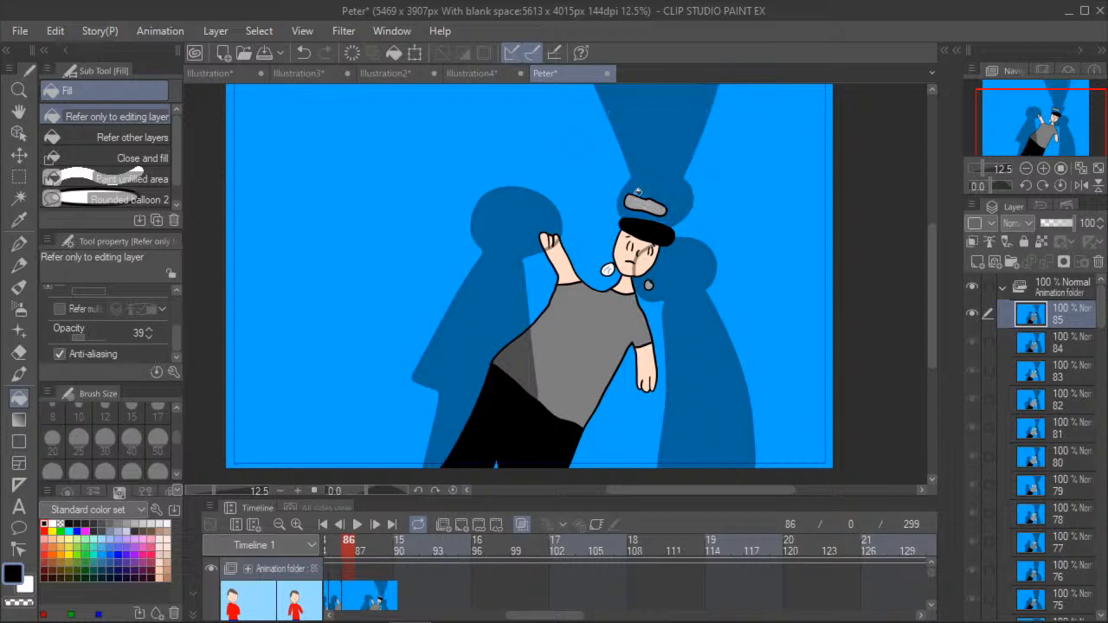
{"action": "left_click", "coordinate": [650, 264]}
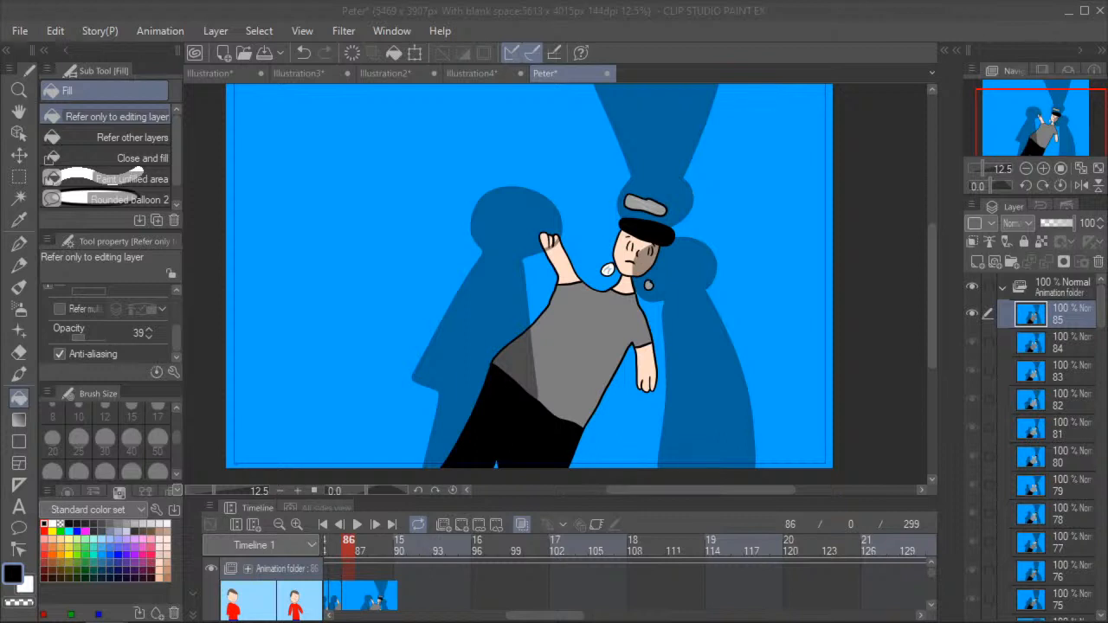
{"action": "scroll", "coordinate": [541, 237], "scroll_direction": "up", "scroll_amount": 5}
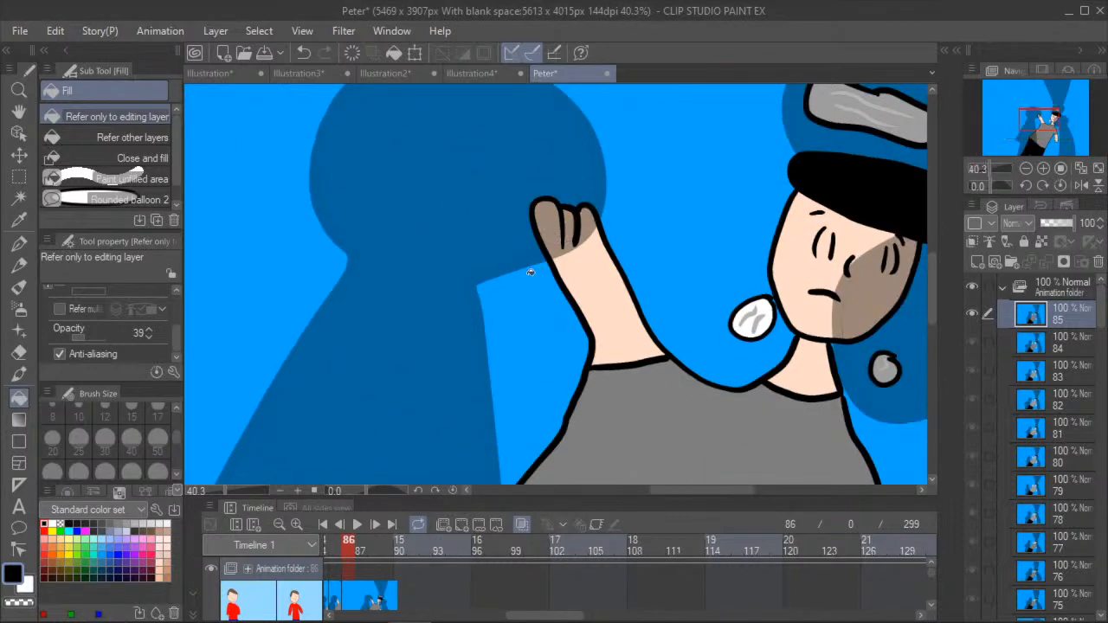
{"action": "left_click", "coordinate": [18, 111]}
{"action": "left_click_drag", "start_coordinate": [188, 321], "coordinate": [280, 240]}
{"action": "scroll", "coordinate": [265, 372], "scroll_direction": "down", "scroll_amount": 5}
{"action": "left_click_drag", "start_coordinate": [337, 461], "coordinate": [297, 346]}
{"action": "scroll", "coordinate": [299, 287], "scroll_direction": "down", "scroll_amount": 2}
{"action": "scroll", "coordinate": [299, 287], "scroll_direction": "up", "scroll_amount": 1}
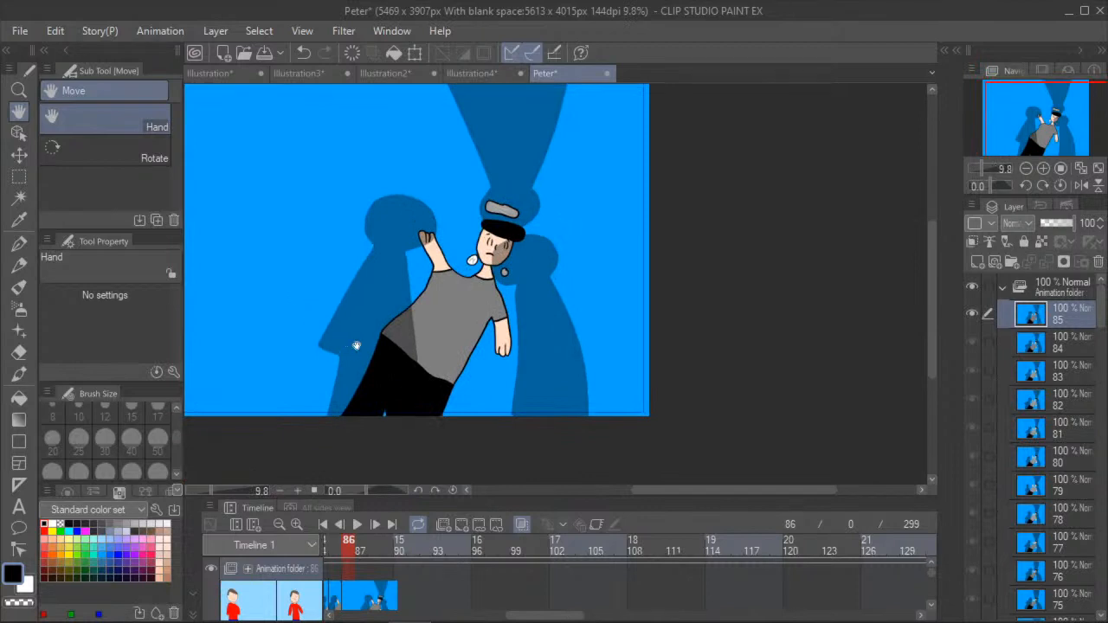
{"action": "left_click", "coordinate": [445, 526]}
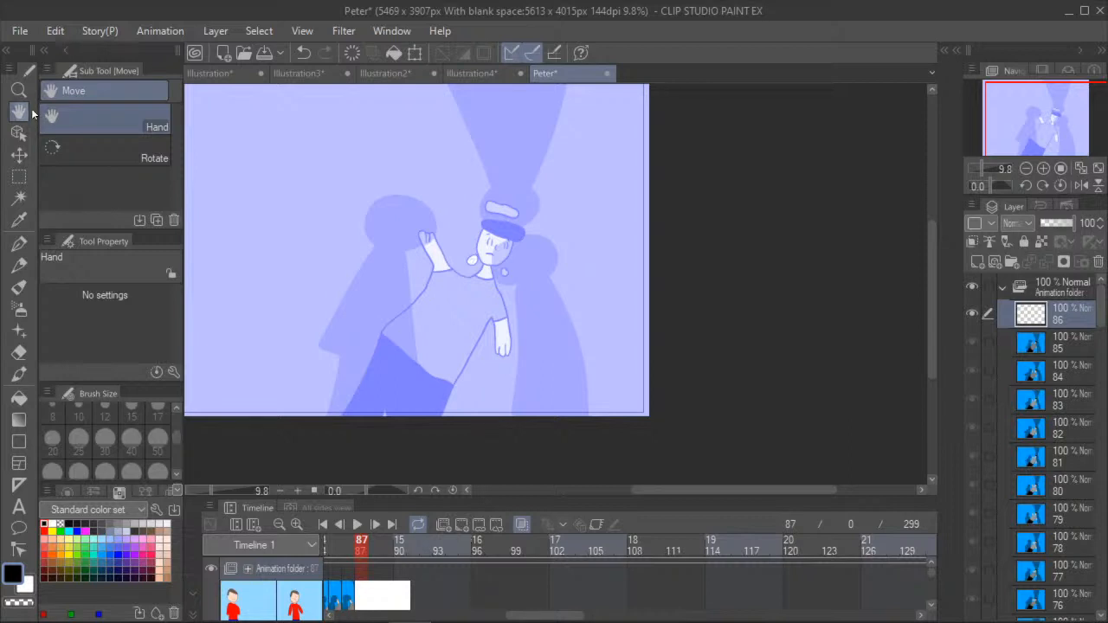
{"action": "left_click_drag", "start_coordinate": [265, 274], "coordinate": [309, 309]}
{"action": "scroll", "coordinate": [293, 301], "scroll_direction": "up", "scroll_amount": 1}
{"action": "scroll", "coordinate": [292, 313], "scroll_direction": "down", "scroll_amount": 2}
{"action": "scroll", "coordinate": [269, 297], "scroll_direction": "up", "scroll_amount": 2}
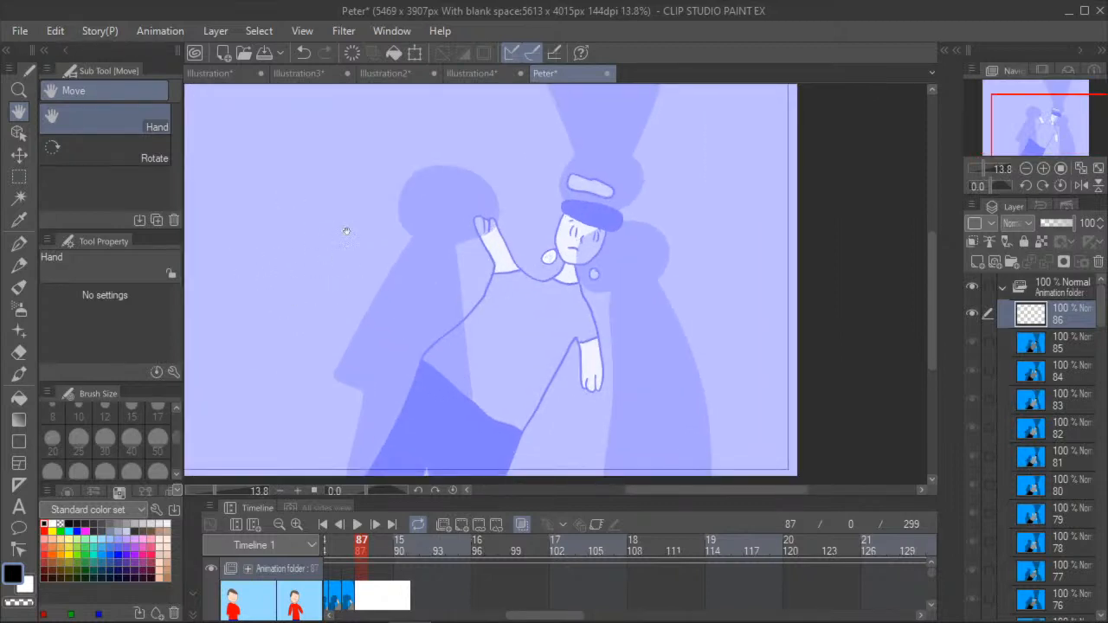
{"action": "left_click", "coordinate": [304, 52]}
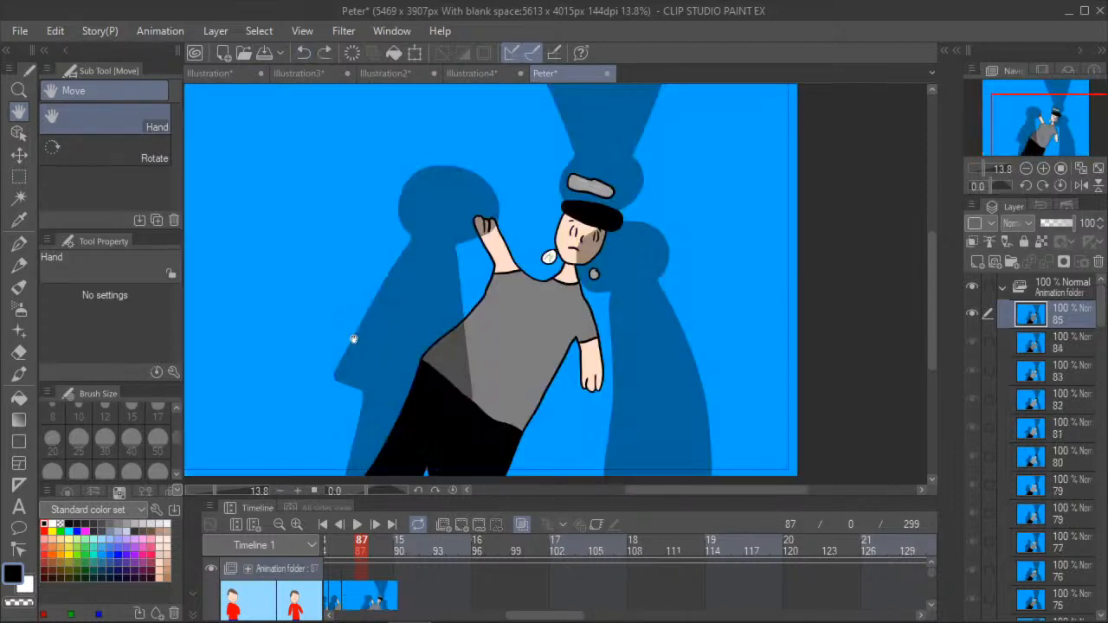
{"action": "left_click", "coordinate": [462, 523]}
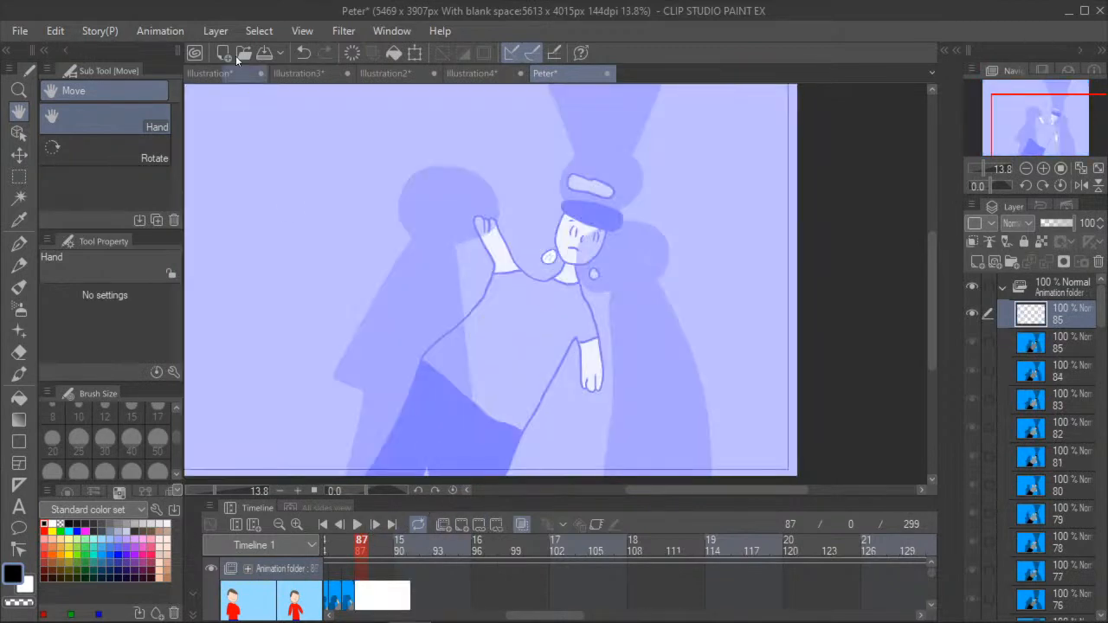
{"action": "left_click", "coordinate": [303, 52]}
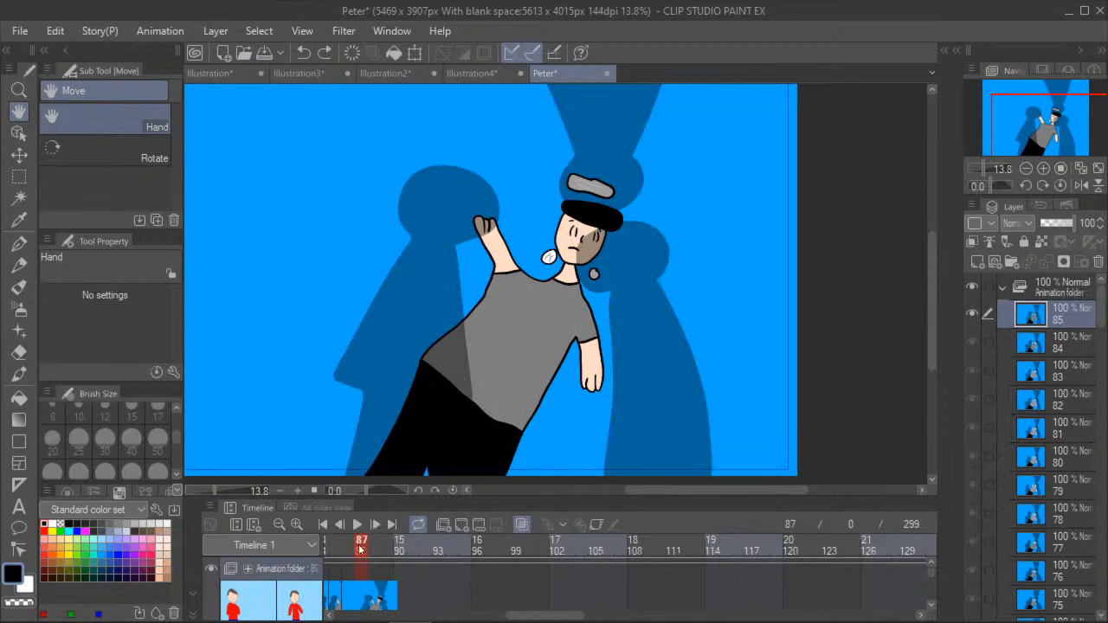
- Advance to frame 88 and add a new empty animation cel there
{"action": "left_click", "coordinate": [375, 523]}
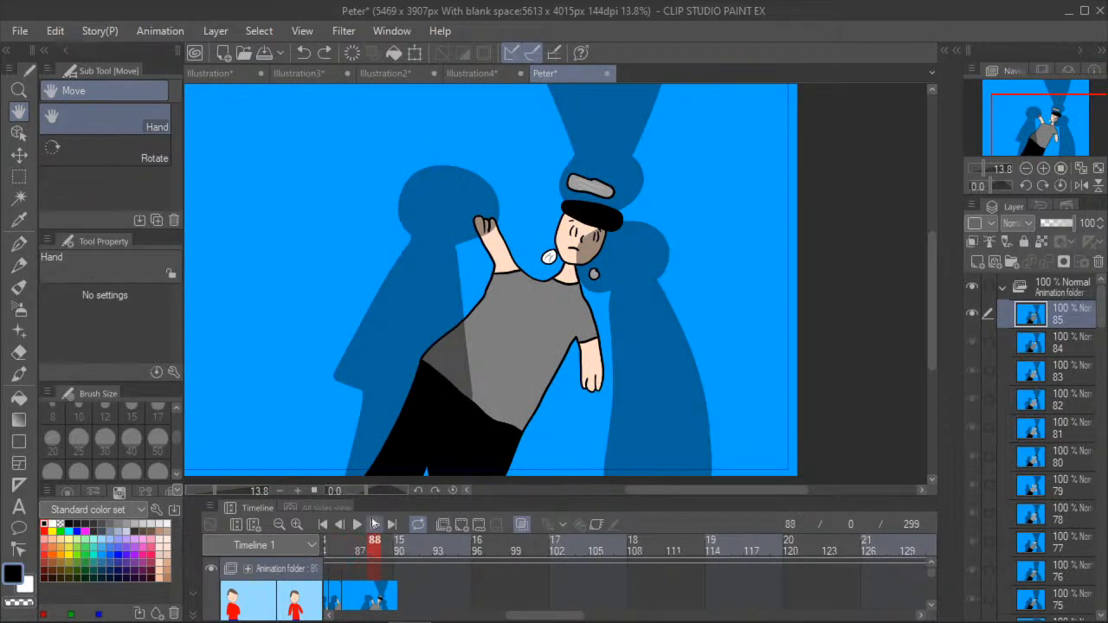
{"action": "left_click", "coordinate": [460, 524]}
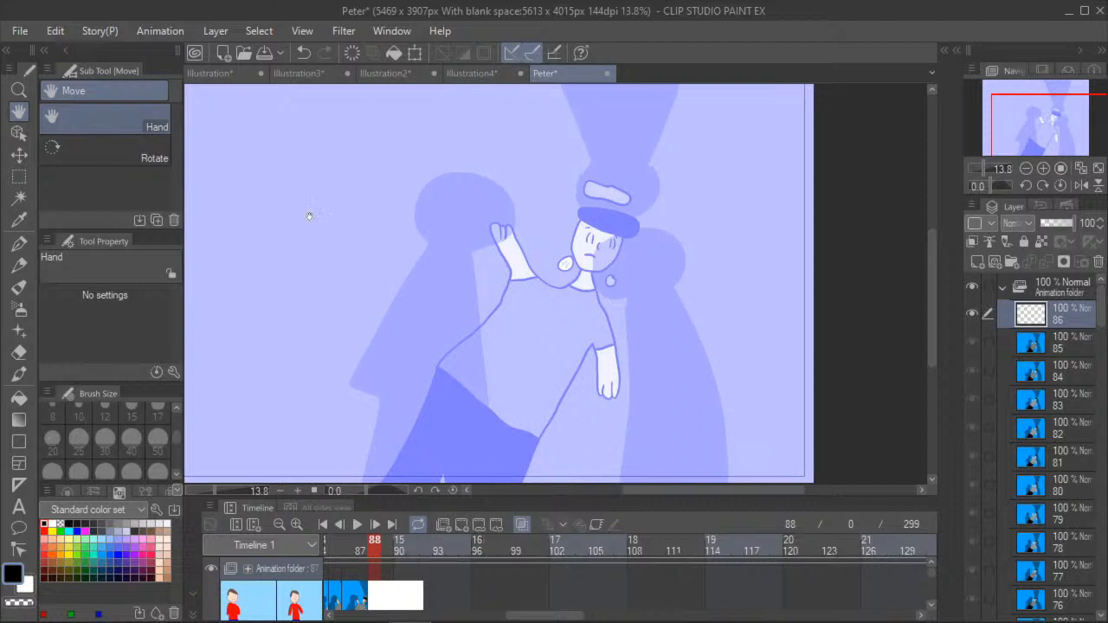
{"action": "scroll", "coordinate": [272, 198], "scroll_direction": "down", "scroll_amount": 5}
{"action": "scroll", "coordinate": [334, 357], "scroll_direction": "up", "scroll_amount": 1}
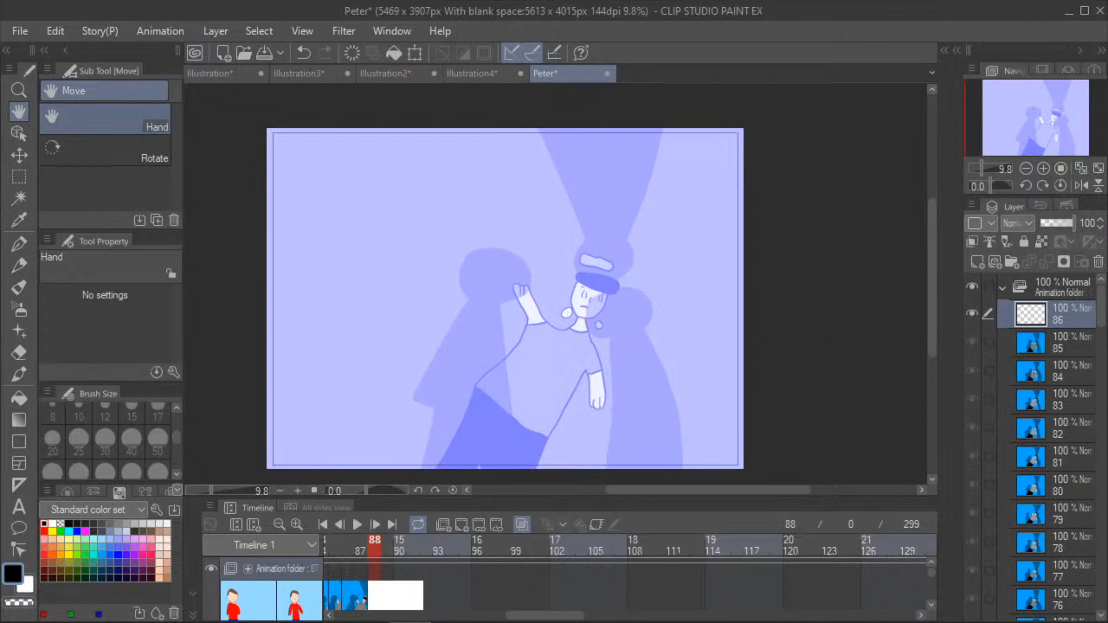
- Reset the opacity of both the G-pen and the Fill tool to 100
{"action": "left_click", "coordinate": [20, 242]}
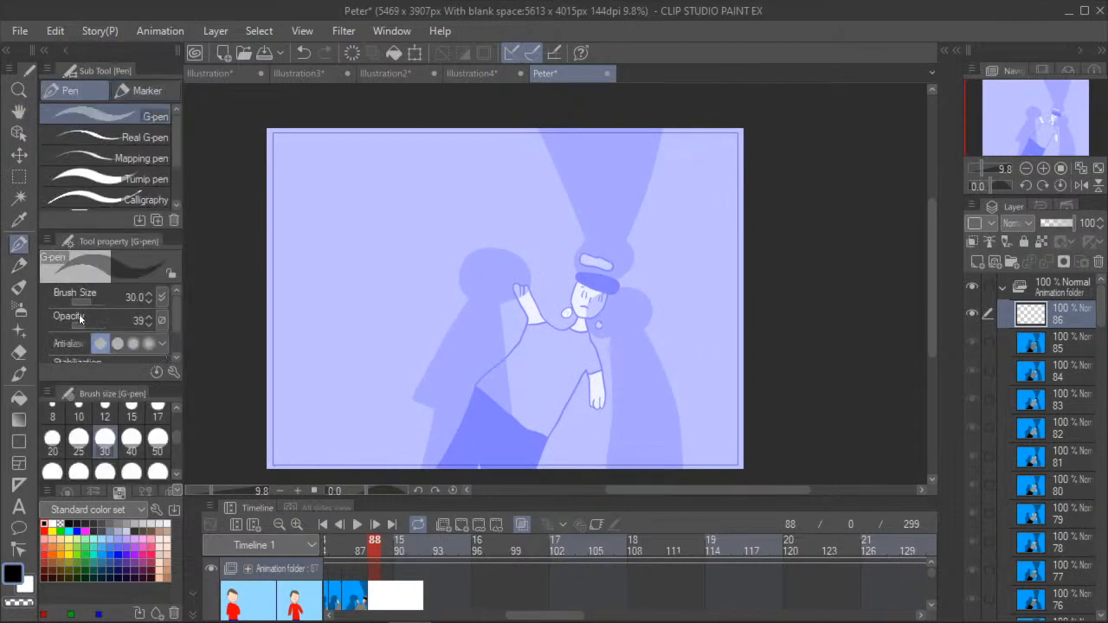
{"action": "left_click", "coordinate": [19, 397]}
{"action": "scroll", "coordinate": [103, 338], "scroll_direction": "down", "scroll_amount": 2}
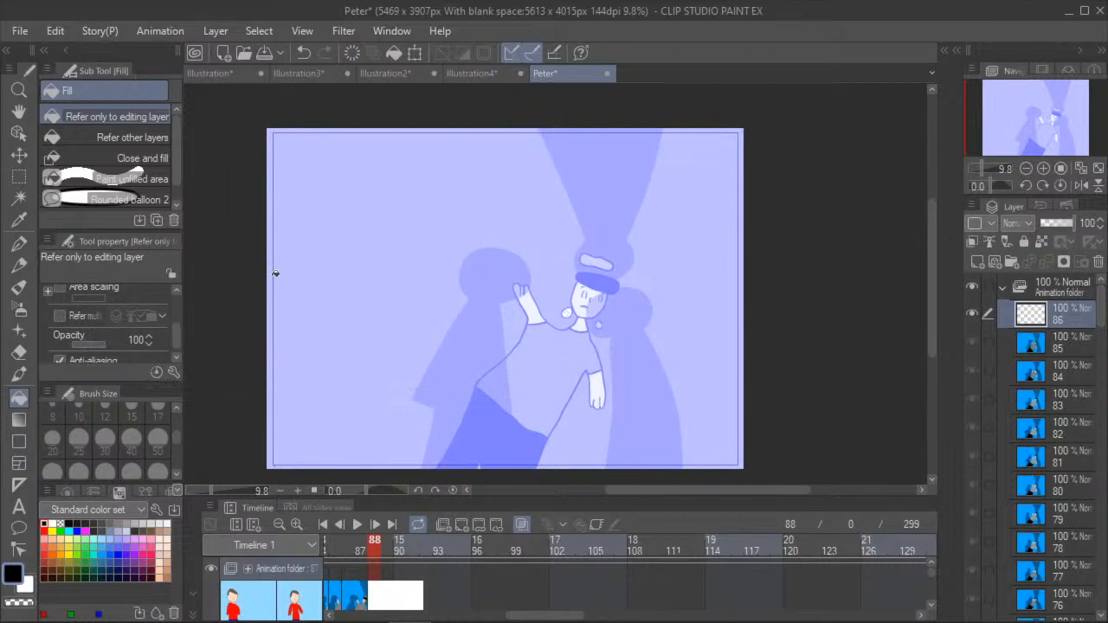
{"action": "left_click", "coordinate": [17, 245]}
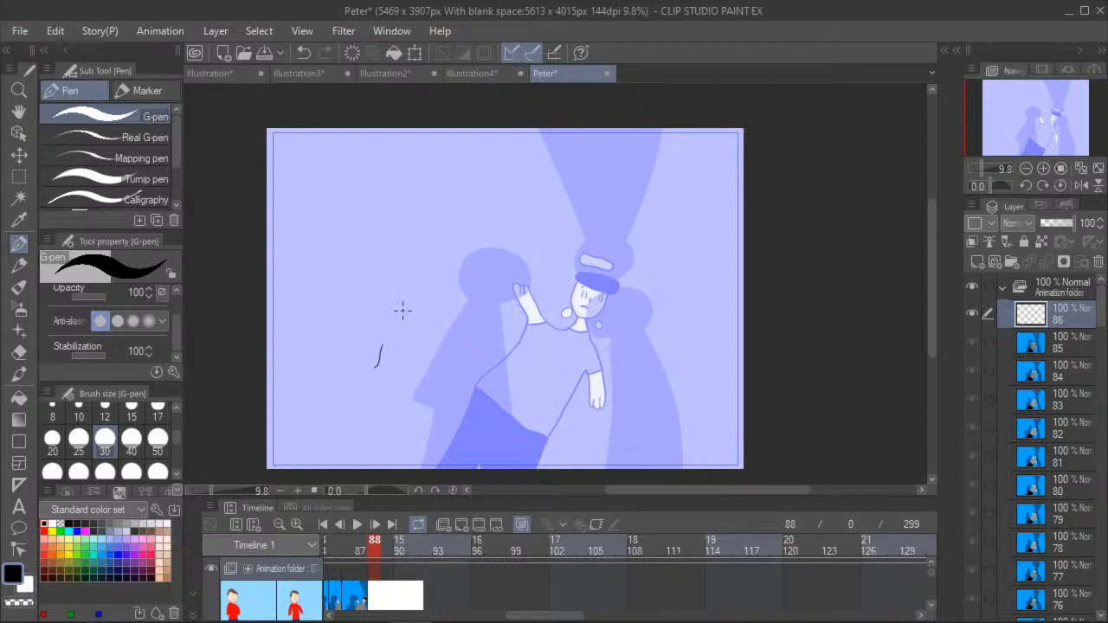
- Examine earlier frames such as 54 and 60 of the animation, then return to the empty cel at frame 88
{"action": "left_click", "coordinate": [18, 111]}
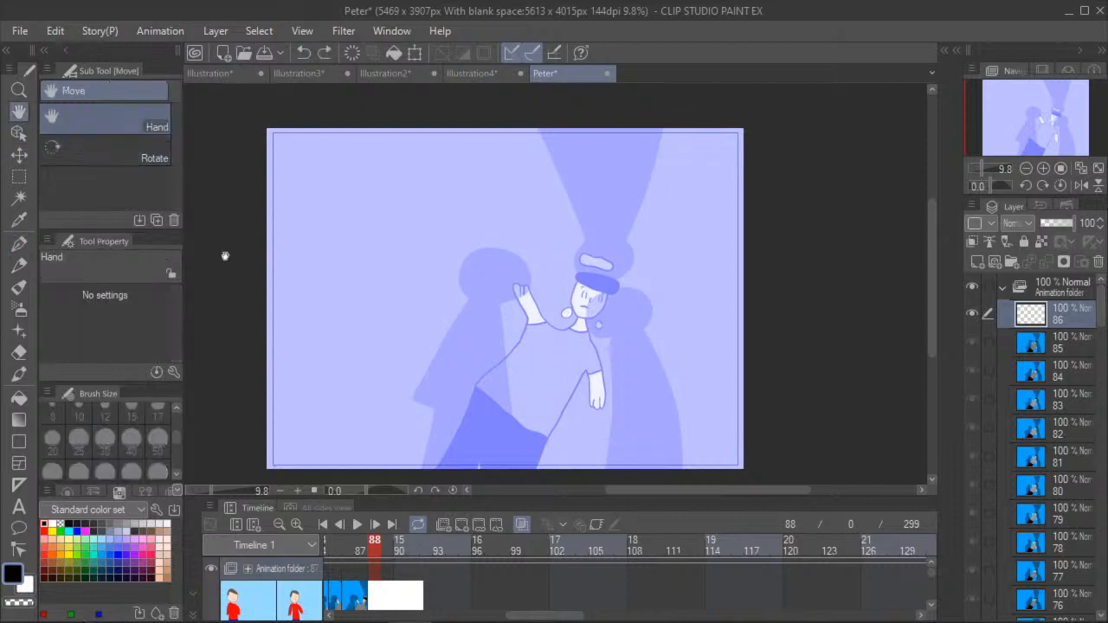
{"action": "left_click_drag", "start_coordinate": [285, 319], "coordinate": [292, 292]}
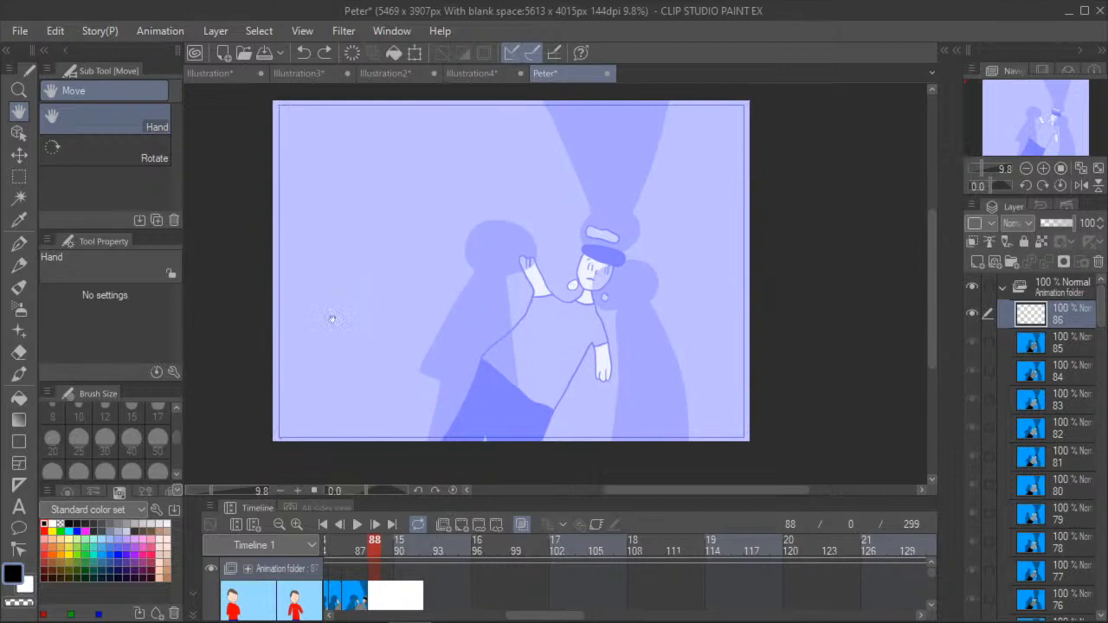
{"action": "left_click_drag", "start_coordinate": [531, 615], "coordinate": [461, 612]}
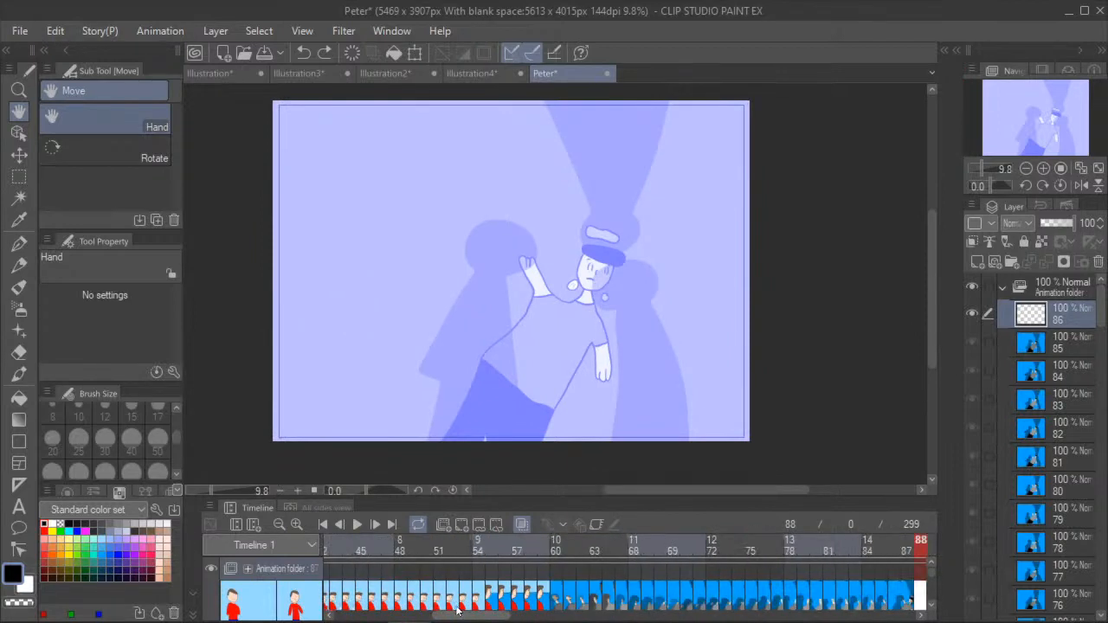
{"action": "left_click", "coordinate": [468, 551]}
{"action": "left_click", "coordinate": [478, 552]}
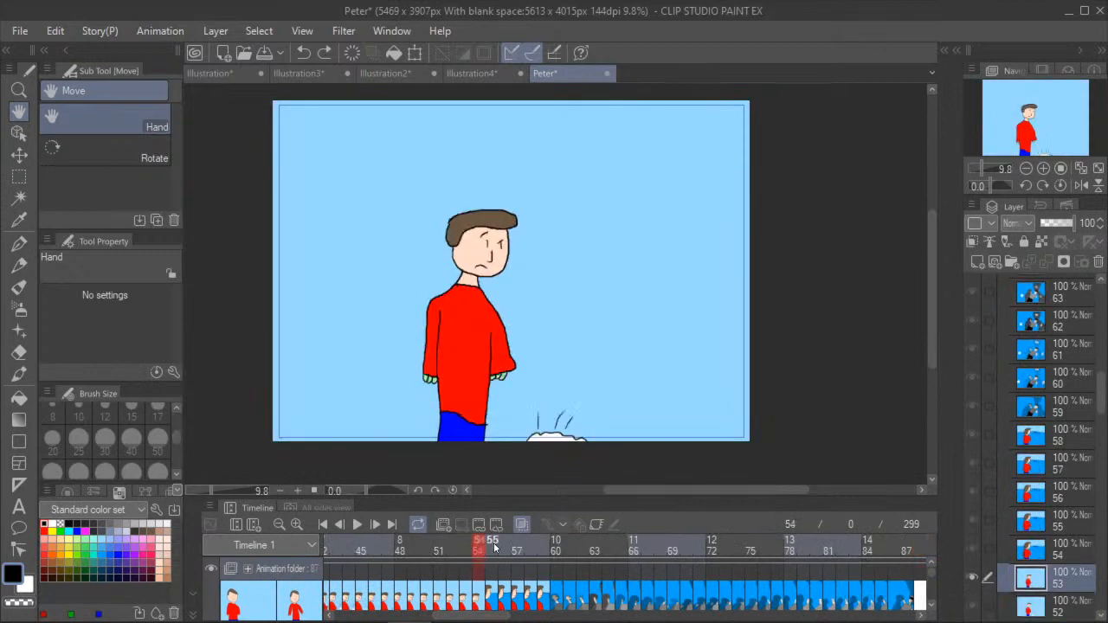
{"action": "left_click", "coordinate": [495, 546]}
{"action": "left_click", "coordinate": [556, 551]}
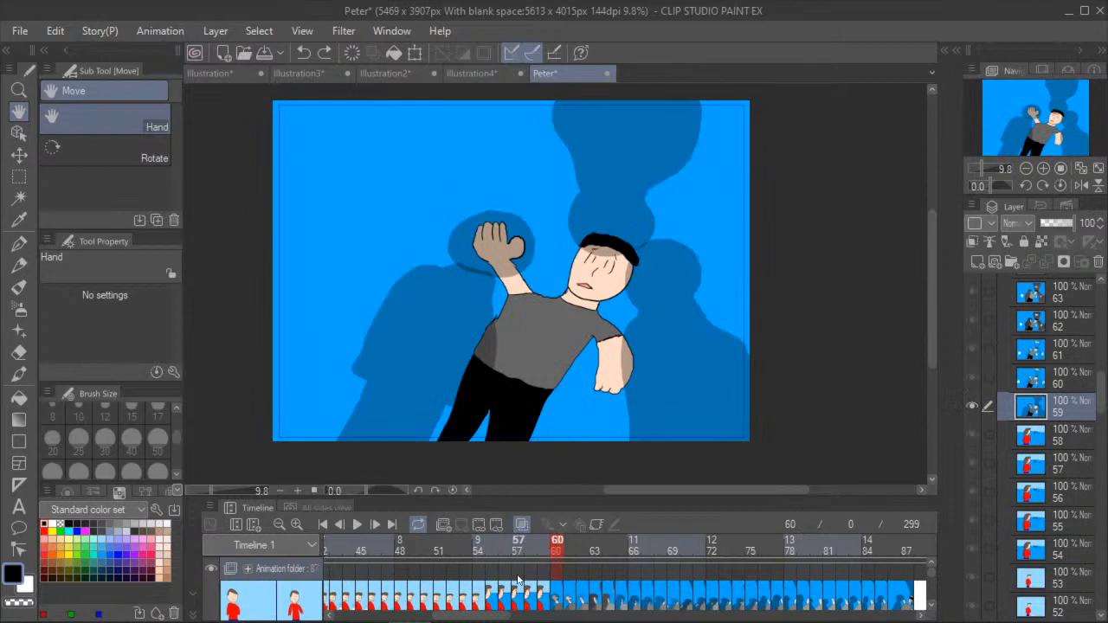
{"action": "left_click_drag", "start_coordinate": [453, 616], "coordinate": [501, 618]}
{"action": "left_click", "coordinate": [685, 555]}
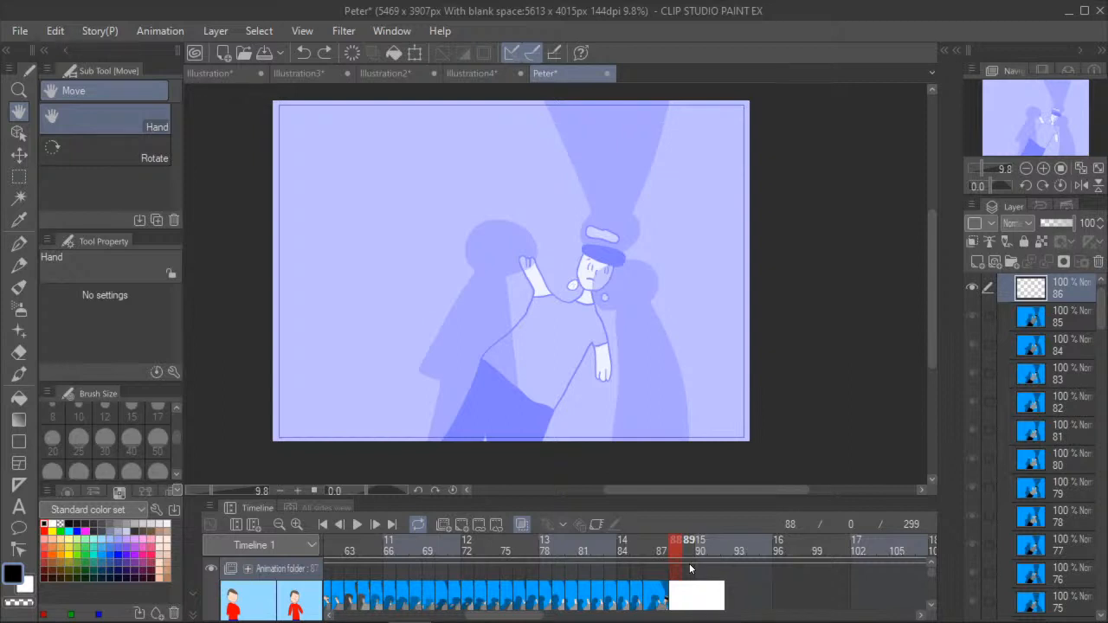
- Pick up the light-blue background colour from frame 42 and fill the whole empty cel at frame 88 with it
{"action": "left_click_drag", "start_coordinate": [508, 615], "coordinate": [453, 604]}
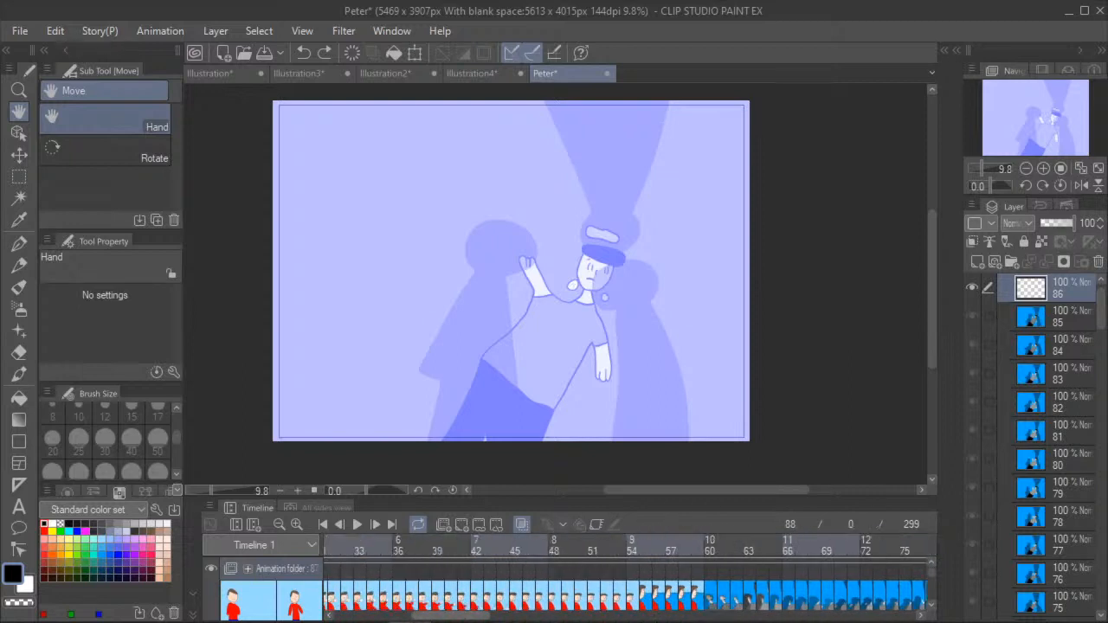
{"action": "left_click", "coordinate": [478, 539]}
{"action": "left_click", "coordinate": [15, 221]}
{"action": "left_click", "coordinate": [347, 363]}
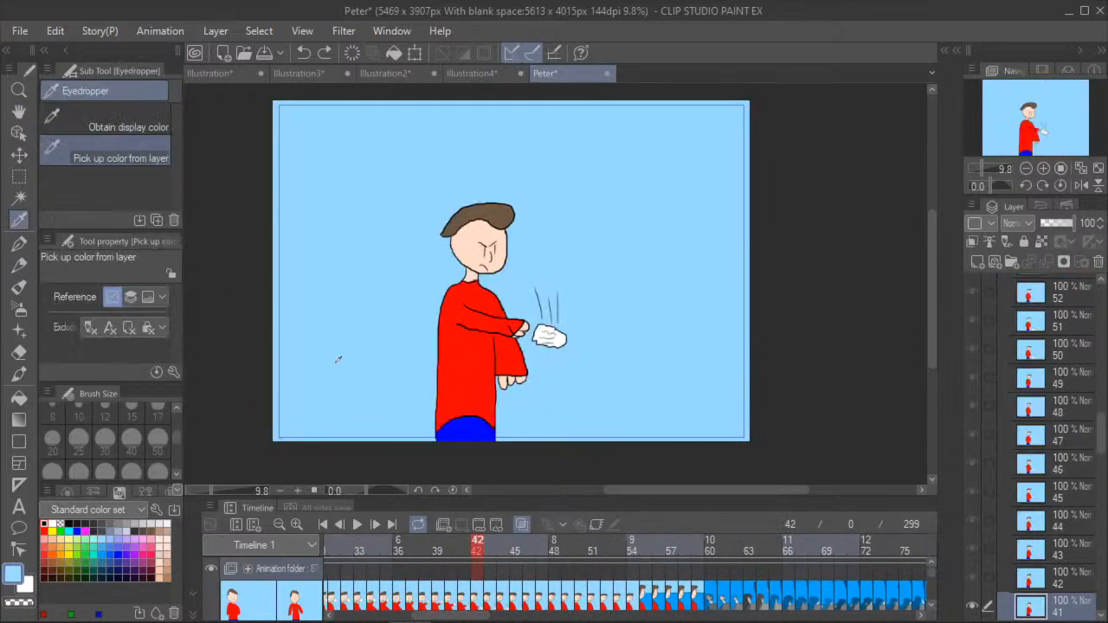
{"action": "left_click_drag", "start_coordinate": [449, 617], "coordinate": [504, 619]}
{"action": "left_click", "coordinate": [683, 549]}
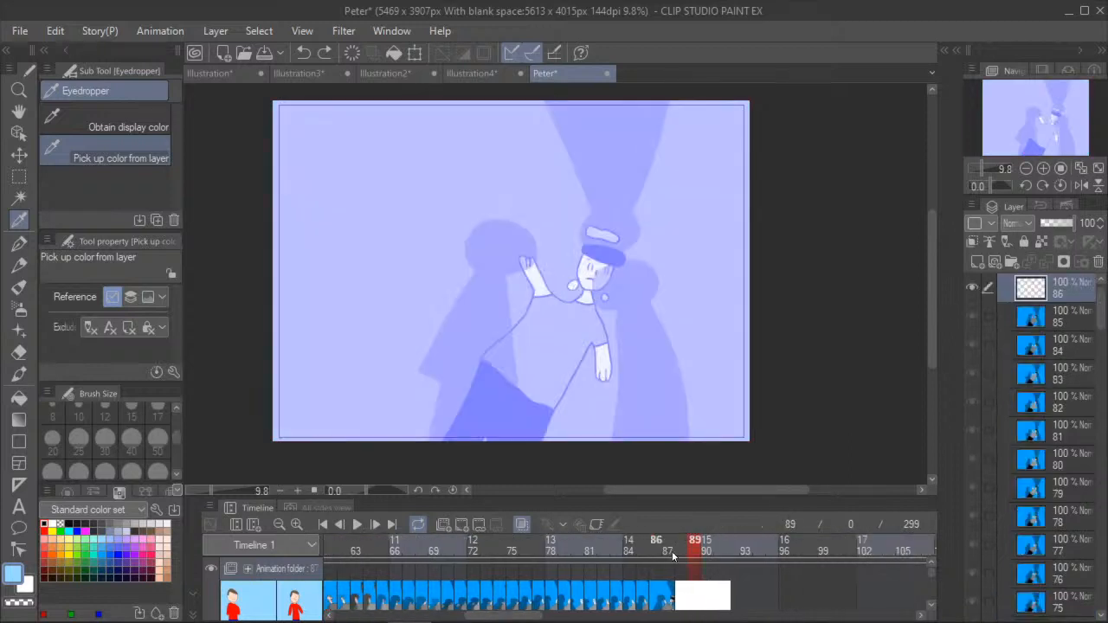
{"action": "left_click", "coordinate": [19, 397]}
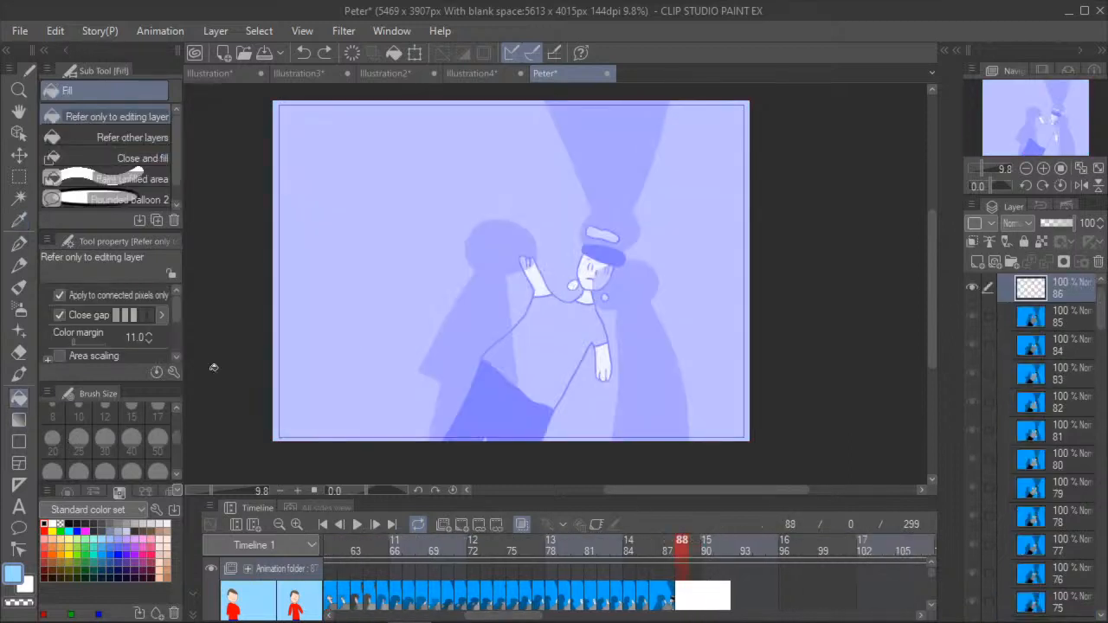
{"action": "left_click", "coordinate": [360, 351]}
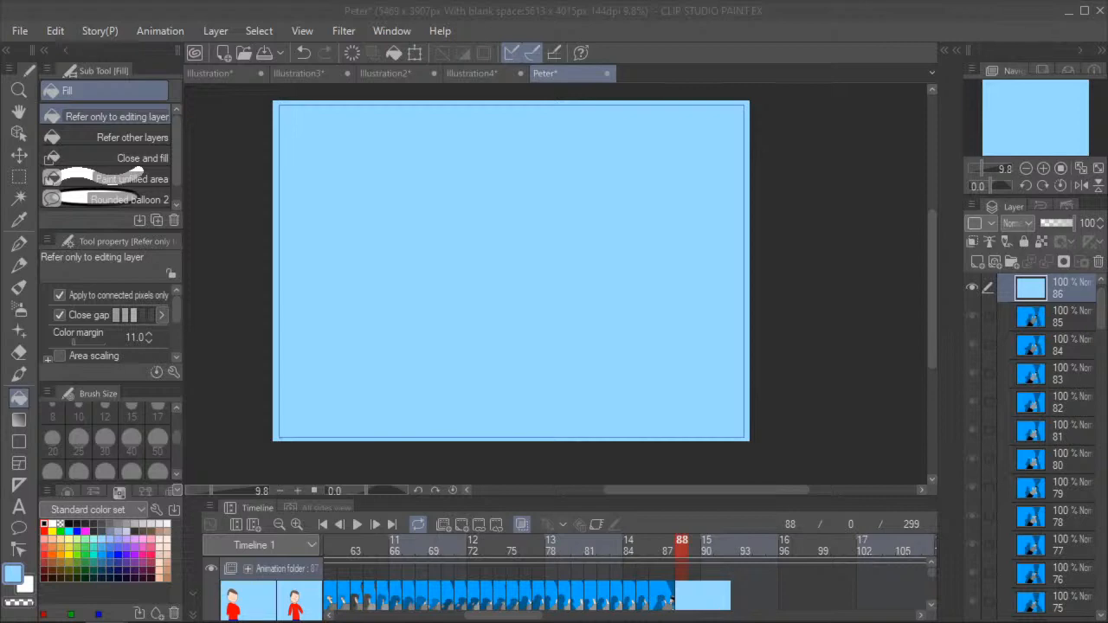
- Take the drawing program's window out of full-screen size to expose the desktop
{"action": "left_click", "coordinate": [1082, 11]}
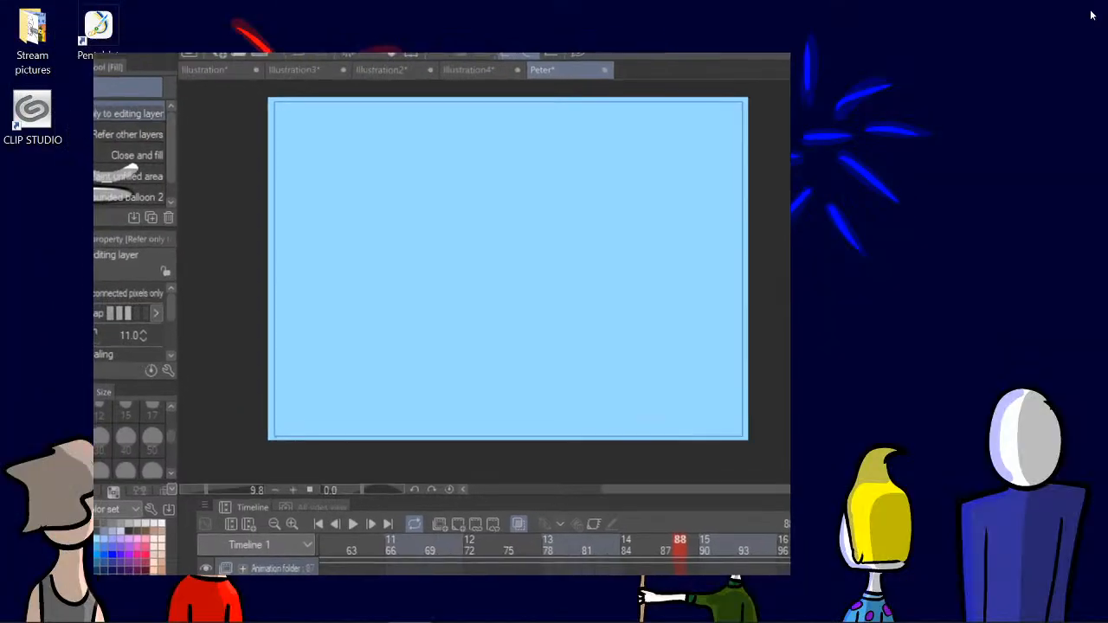
- Move the drawing program's window to the upper edge of the desktop and widen it to the near side edge
{"action": "mouse_move", "coordinate": [624, 66]}
{"action": "left_mouse_down"}
{"action": "mouse_move", "coordinate": [649, 120]}
{"action": "mouse_move", "coordinate": [596, 313]}
{"action": "mouse_move", "coordinate": [593, 528]}
{"action": "mouse_move", "coordinate": [608, 516]}
{"action": "mouse_move", "coordinate": [610, 131]}
{"action": "left_mouse_up"}
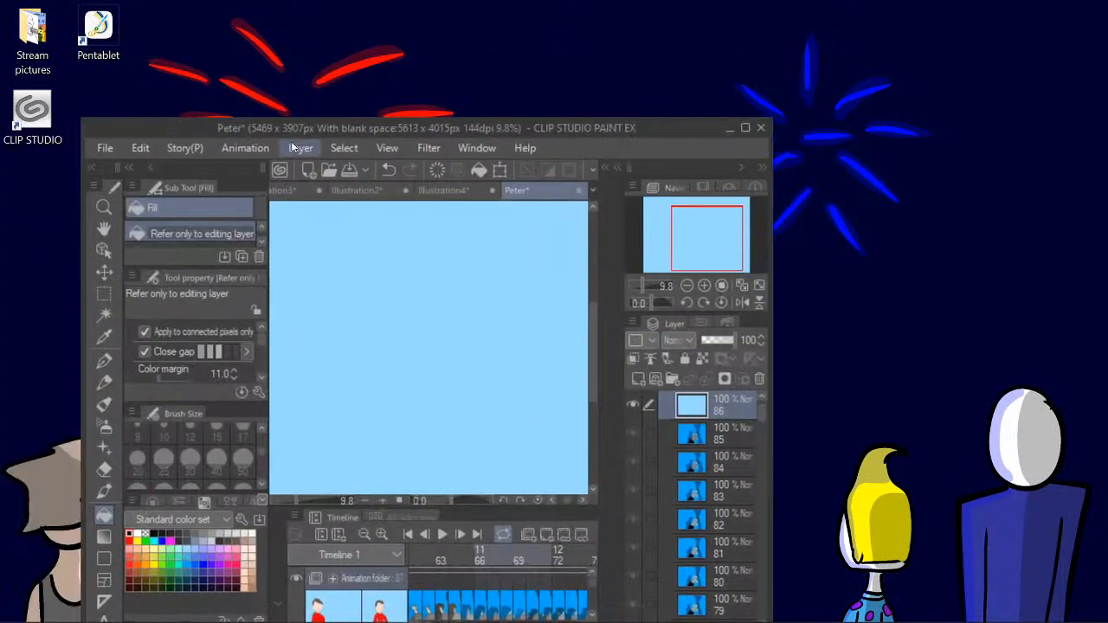
{"action": "left_click_drag", "start_coordinate": [260, 115], "coordinate": [265, 7]}
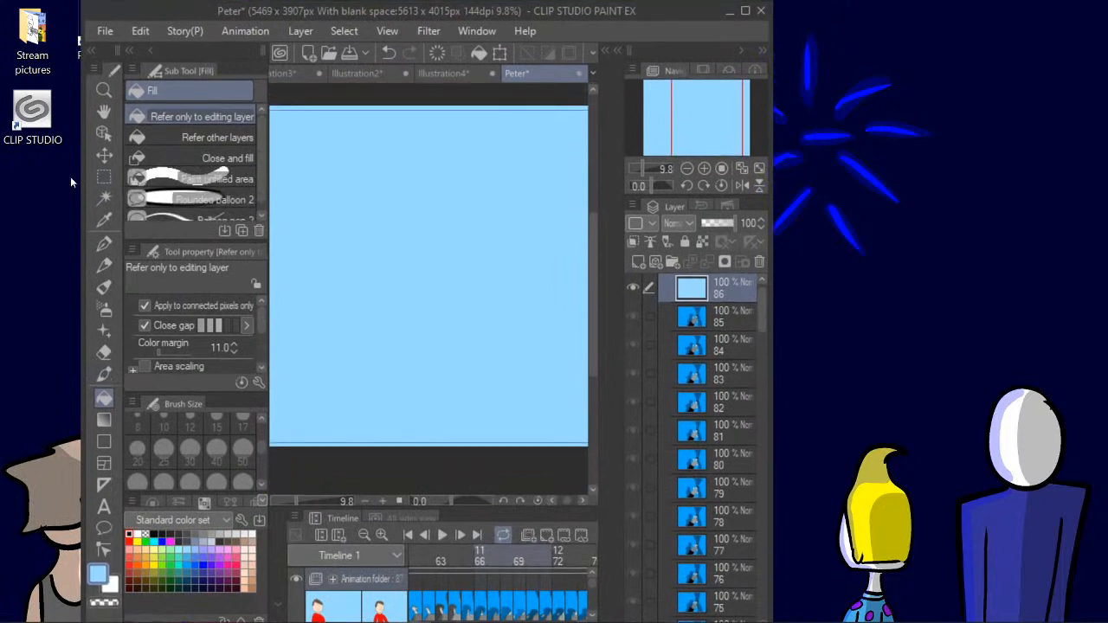
{"action": "left_click_drag", "start_coordinate": [81, 191], "coordinate": [0, 190]}
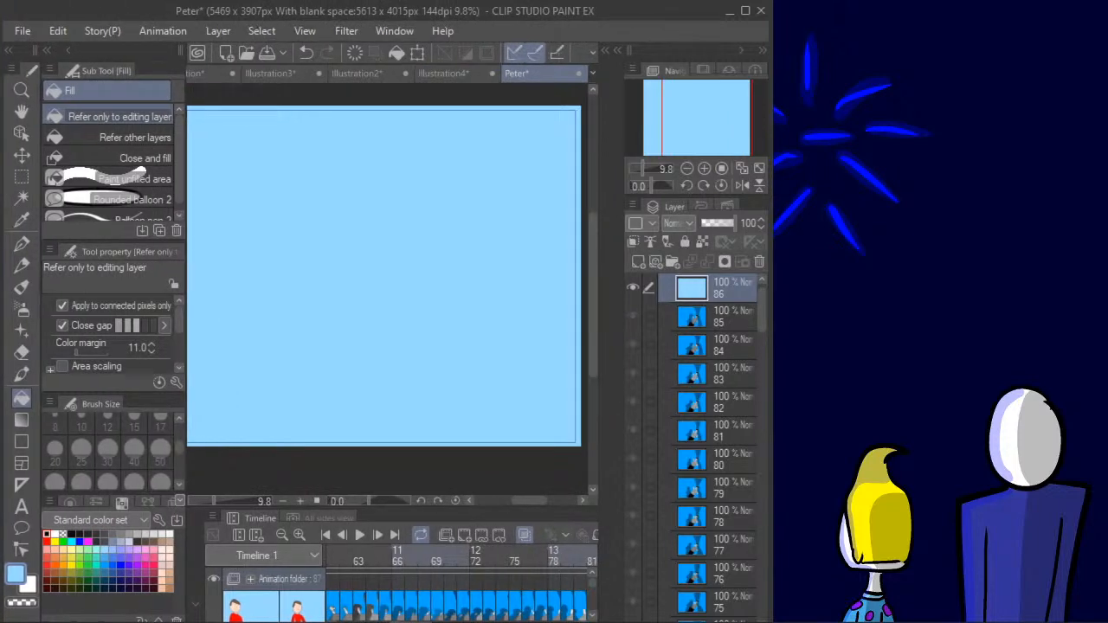
- Bring the live chat window onto this screen, shrink it into the upper corner, and widen the drawing program's window up to it
{"action": "left_click_drag", "start_coordinate": [0, 92], "coordinate": [679, 30]}
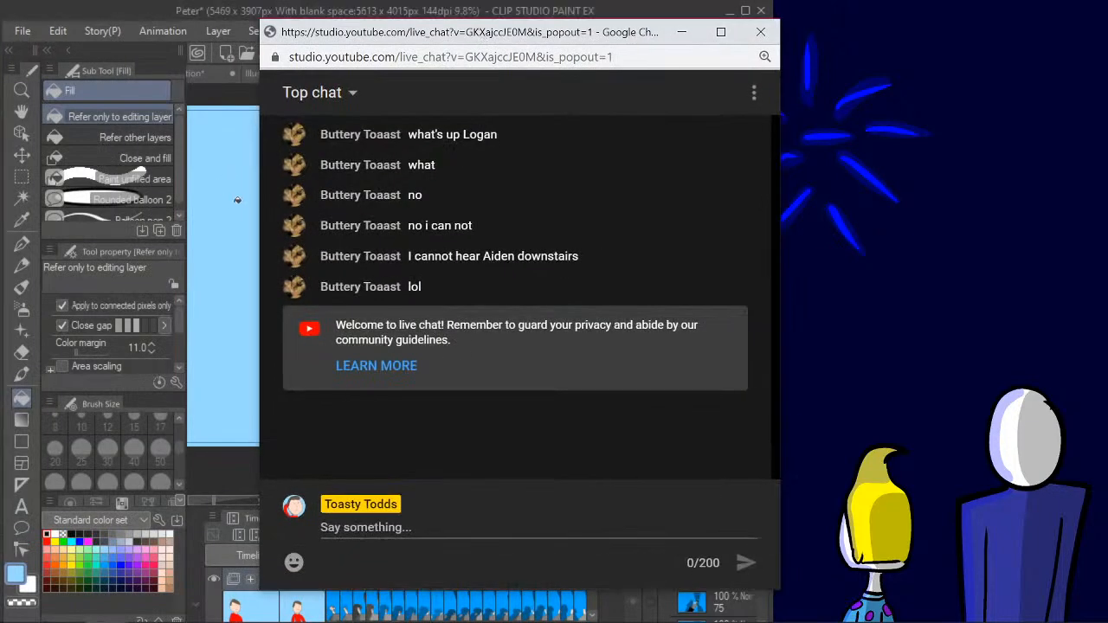
{"action": "left_click_drag", "start_coordinate": [259, 206], "coordinate": [604, 208]}
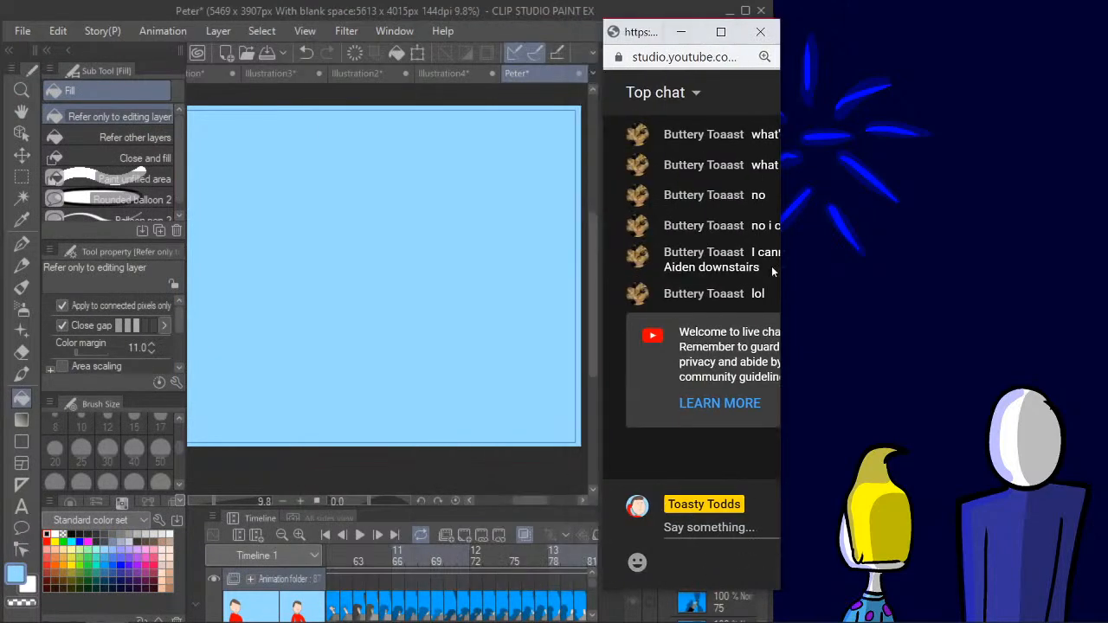
{"action": "left_click_drag", "start_coordinate": [781, 276], "coordinate": [876, 272]}
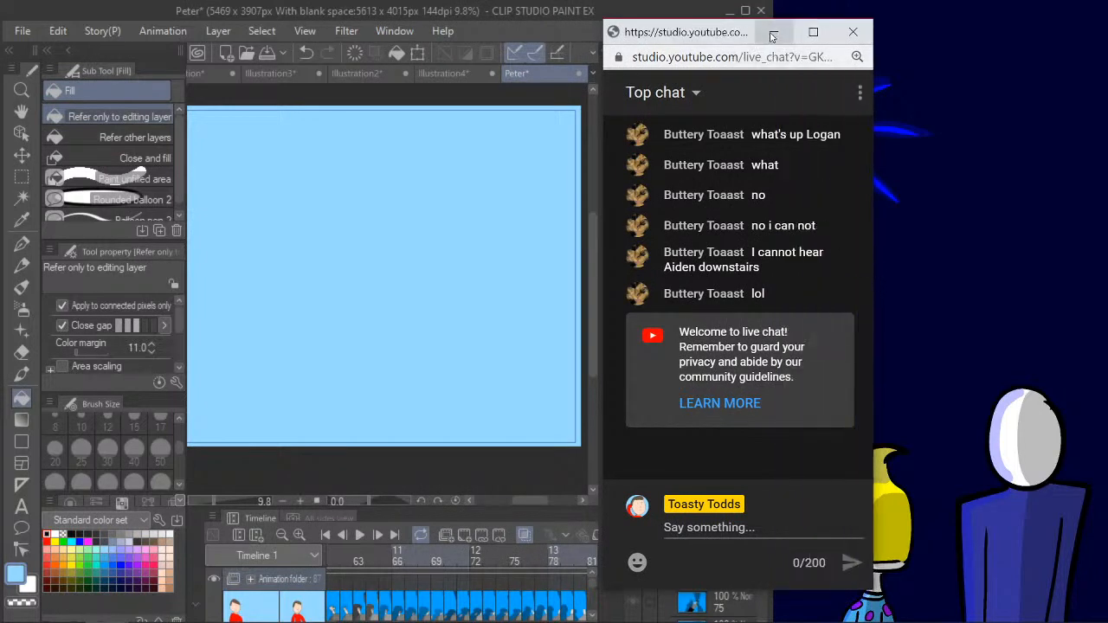
{"action": "left_click_drag", "start_coordinate": [767, 592], "coordinate": [738, 329]}
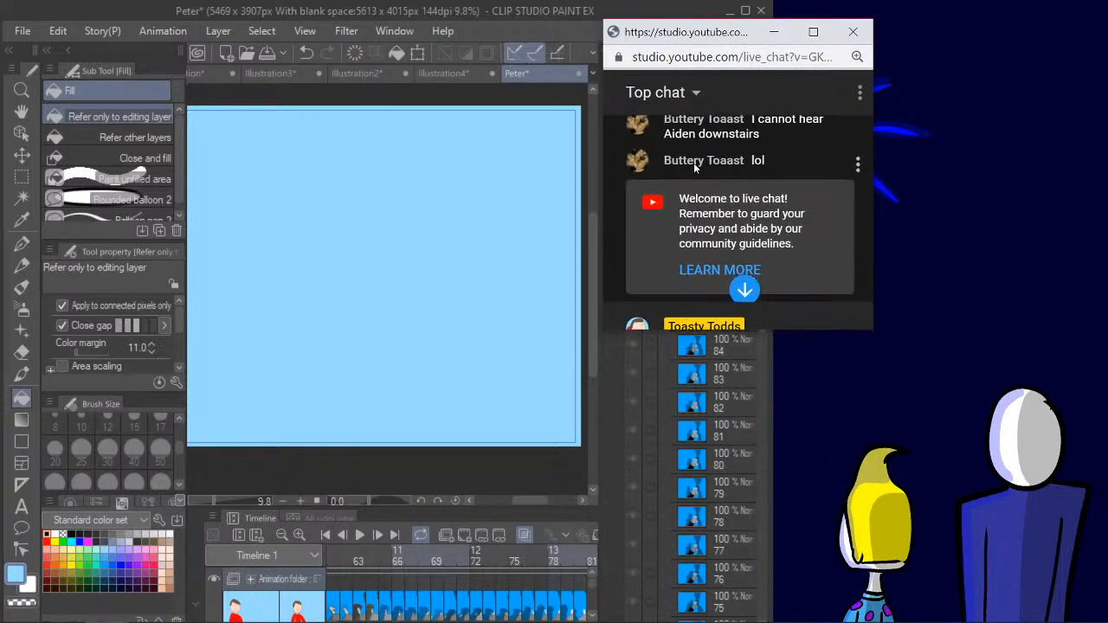
{"action": "left_click_drag", "start_coordinate": [693, 32], "coordinate": [885, 17]}
{"action": "left_click_drag", "start_coordinate": [771, 124], "coordinate": [840, 115]}
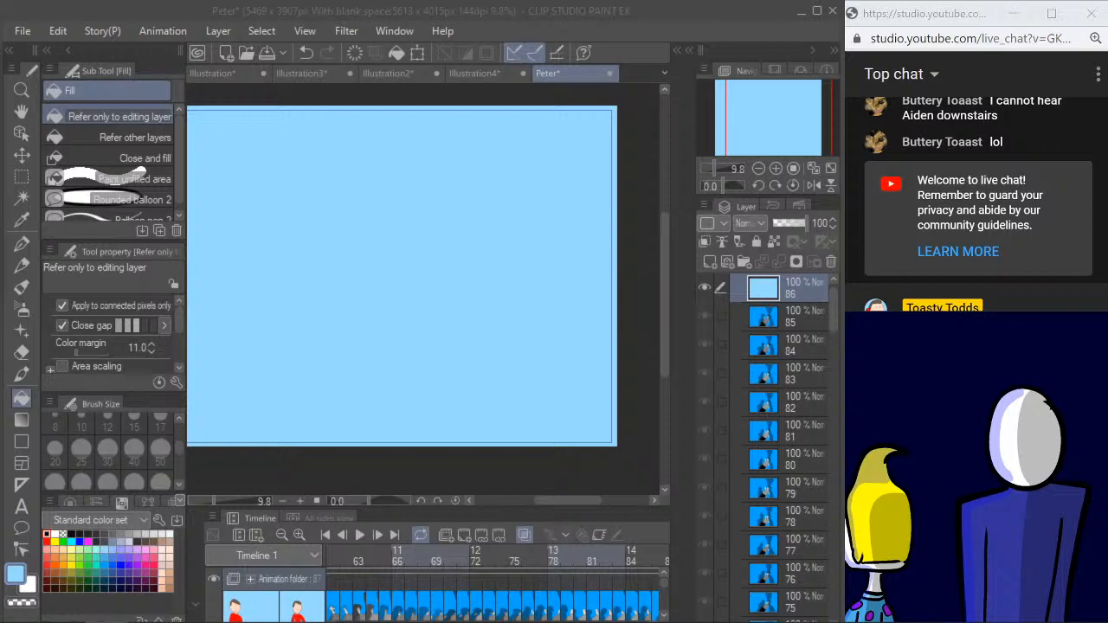
- Bring the Drawing Stream document window onto this screen, narrow it and find the puppet picture on page 3
{"action": "left_click_drag", "start_coordinate": [0, 66], "coordinate": [721, 69]}
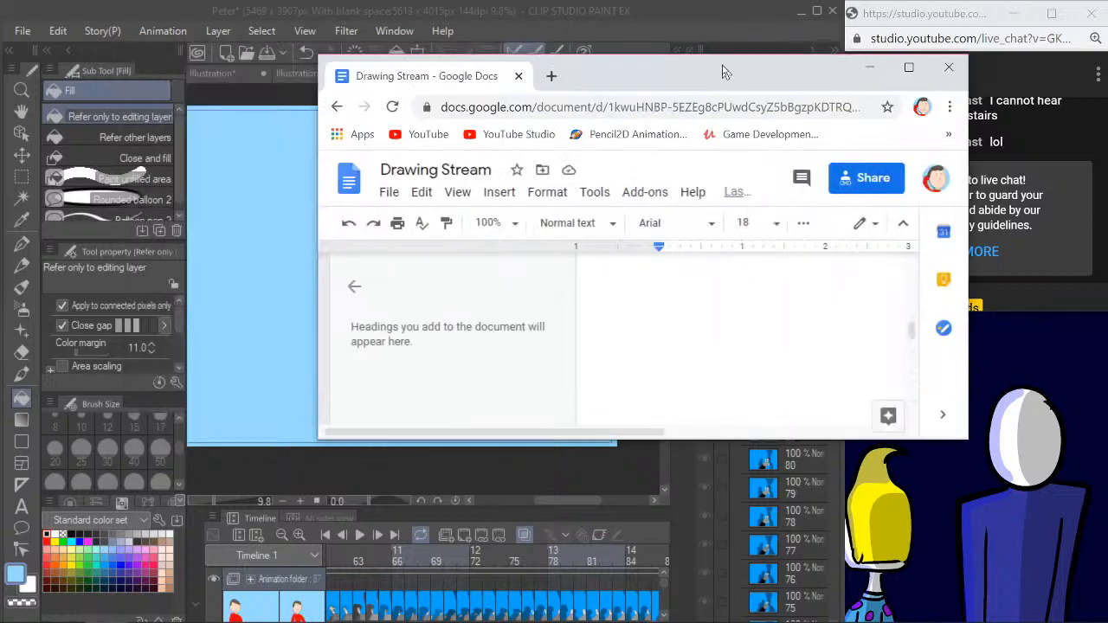
{"action": "left_click_drag", "start_coordinate": [315, 249], "coordinate": [536, 249]}
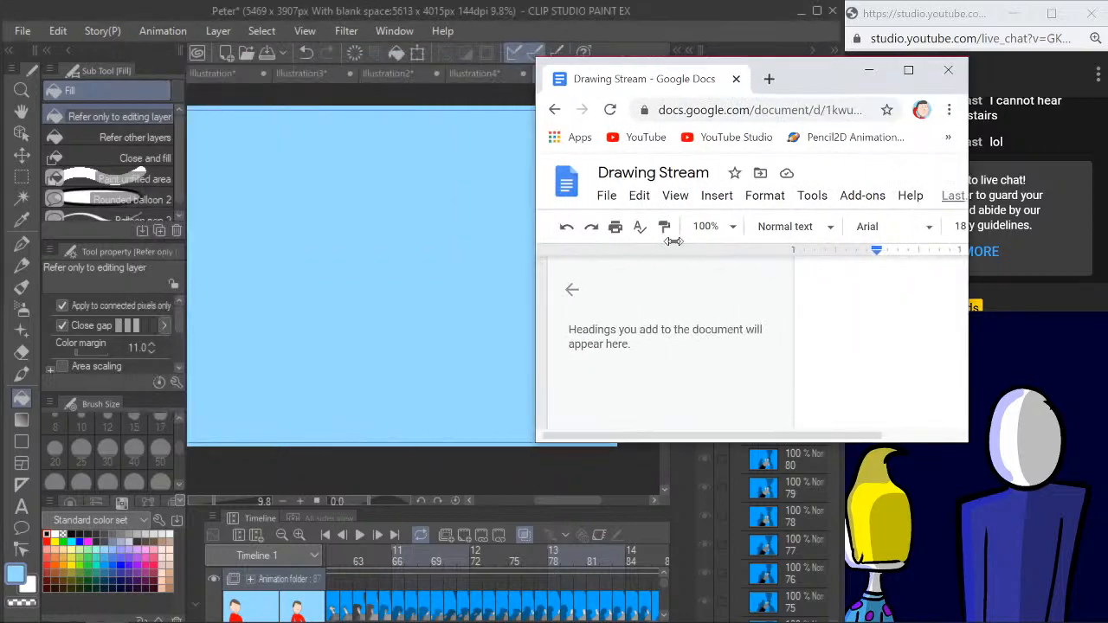
{"action": "left_click_drag", "start_coordinate": [813, 56], "coordinate": [799, 28]}
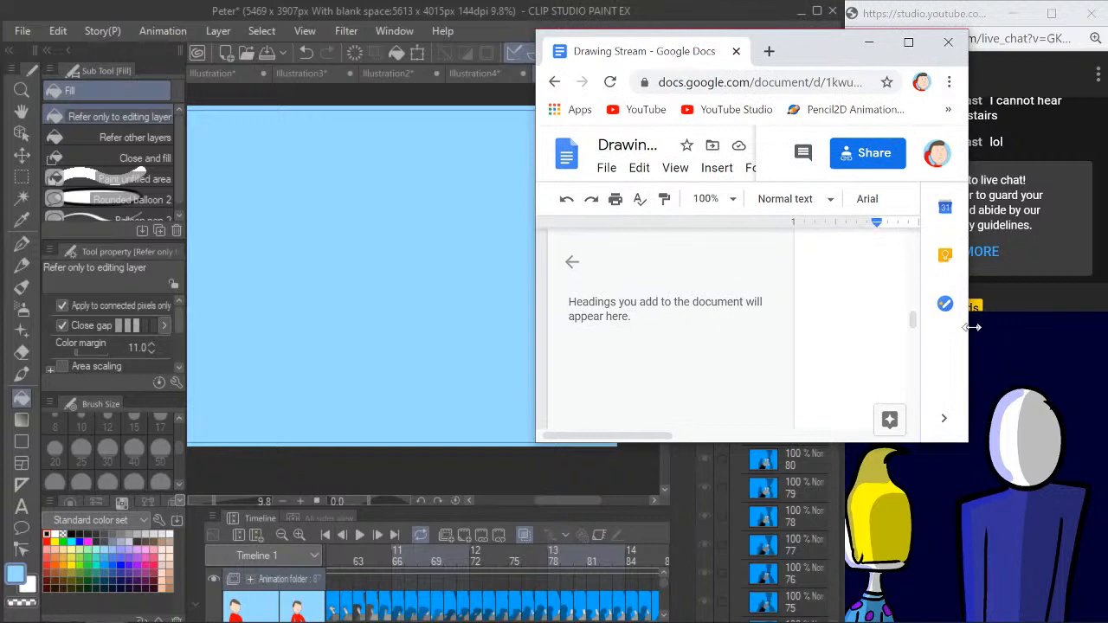
{"action": "left_click_drag", "start_coordinate": [639, 444], "coordinate": [762, 425]}
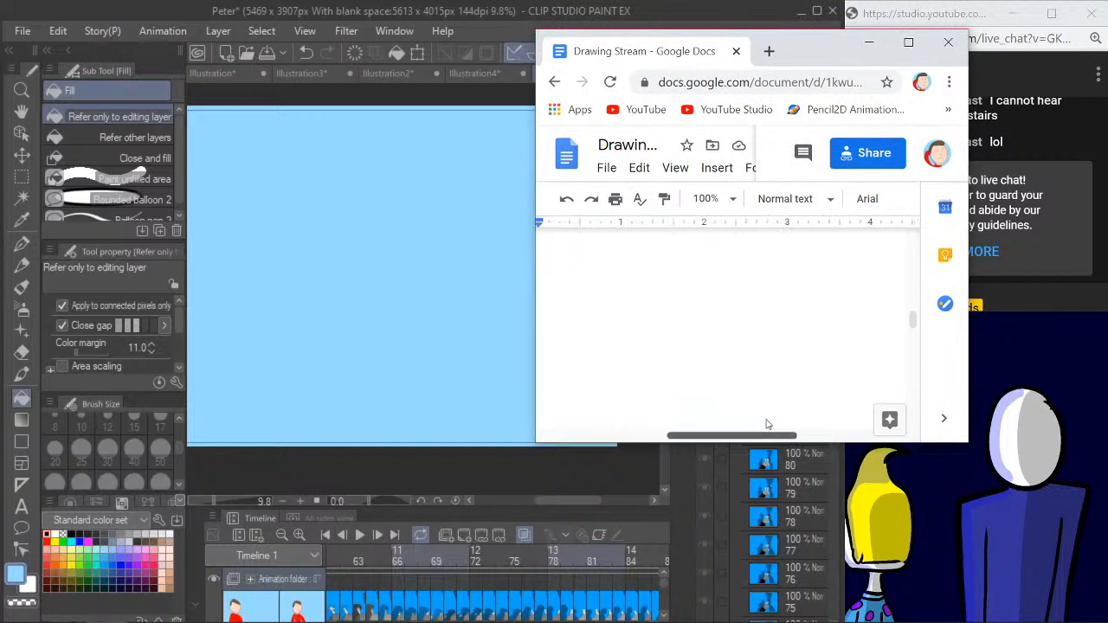
{"action": "scroll", "coordinate": [727, 373], "scroll_direction": "down", "scroll_amount": 10}
{"action": "scroll", "coordinate": [688, 336], "scroll_direction": "down", "scroll_amount": 3}
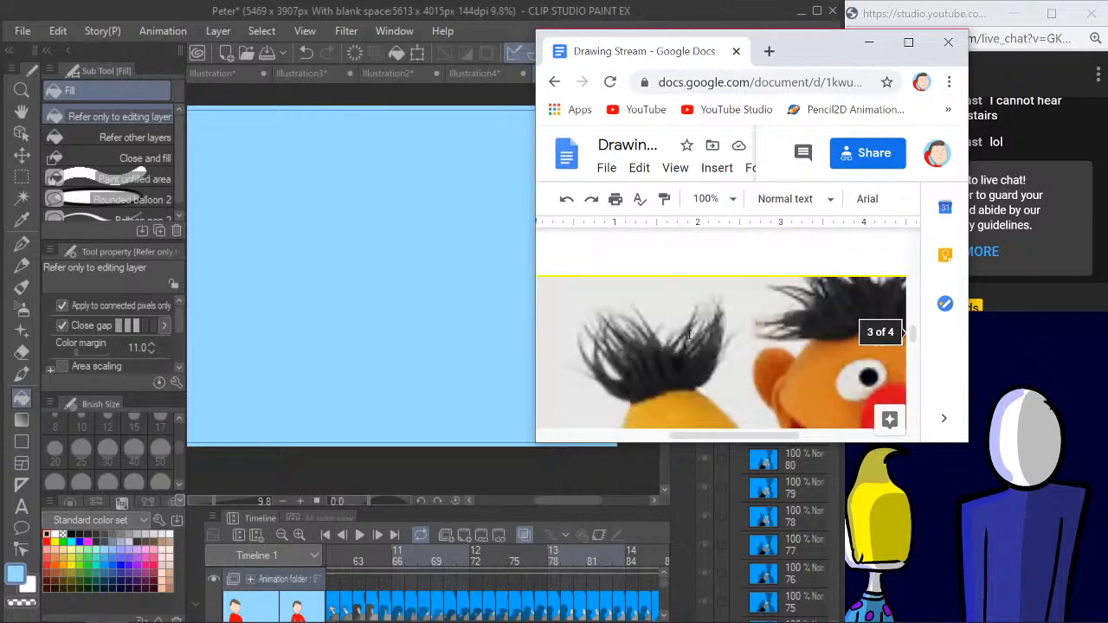
- Set the browser zoom of the Drawing Stream document to 90%
{"action": "left_click", "coordinate": [948, 82]}
{"action": "left_click", "coordinate": [826, 242]}
{"action": "left_click", "coordinate": [888, 243]}
{"action": "left_click", "coordinate": [823, 247]}
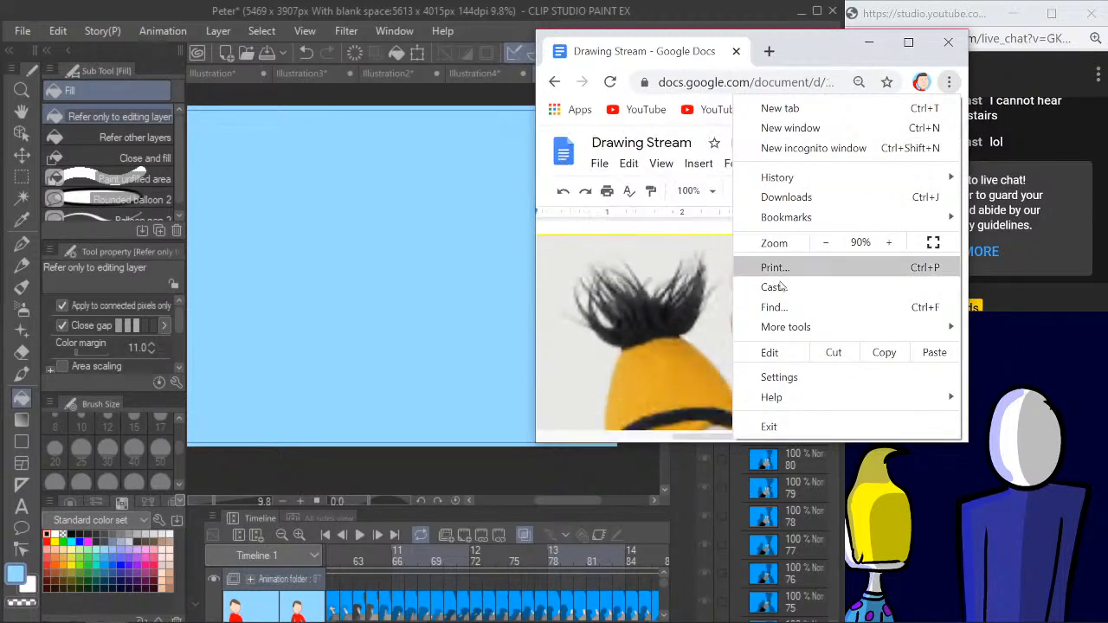
{"action": "left_click", "coordinate": [1006, 310]}
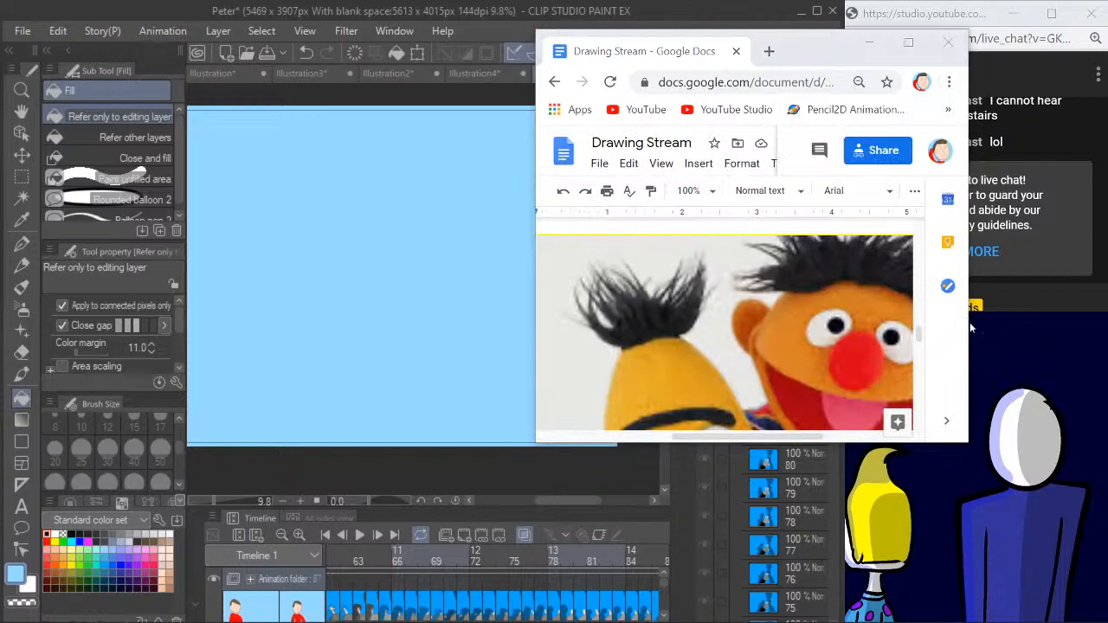
- Place the document window below the live chat and extend the drawing program's window over the full screen height
{"action": "left_click", "coordinate": [964, 326]}
{"action": "mouse_move", "coordinate": [829, 53]}
{"action": "left_mouse_down"}
{"action": "mouse_move", "coordinate": [1074, 257]}
{"action": "mouse_move", "coordinate": [1046, 317]}
{"action": "mouse_move", "coordinate": [961, 284]}
{"action": "left_mouse_up"}
{"action": "left_click", "coordinate": [644, 8]}
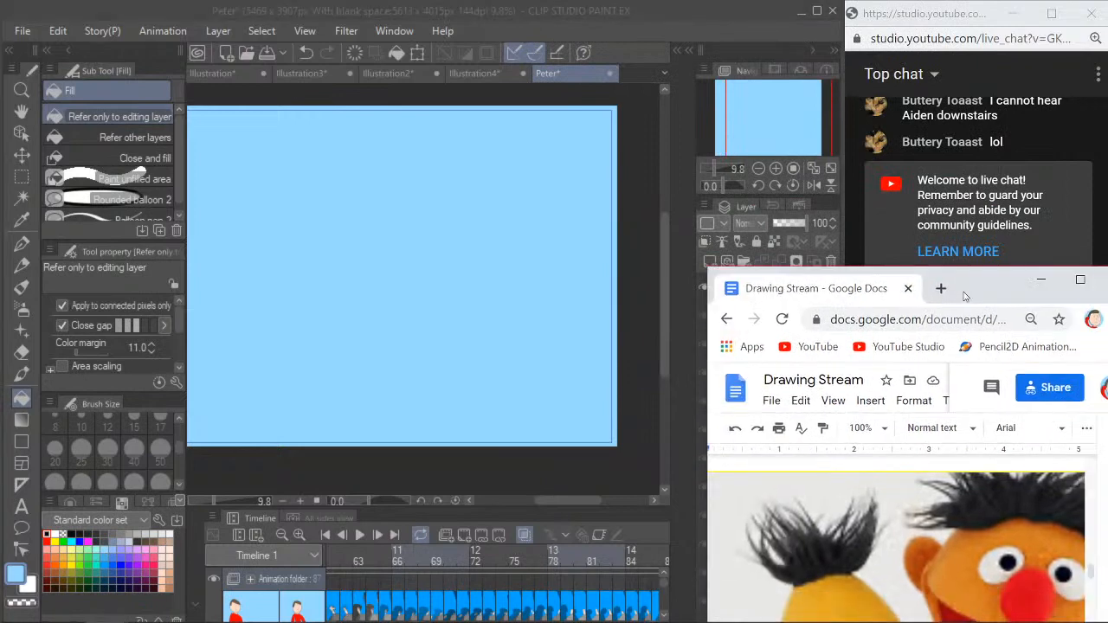
{"action": "scroll", "coordinate": [933, 479], "scroll_direction": "down", "scroll_amount": 3}
{"action": "scroll", "coordinate": [933, 479], "scroll_direction": "up", "scroll_amount": 2}
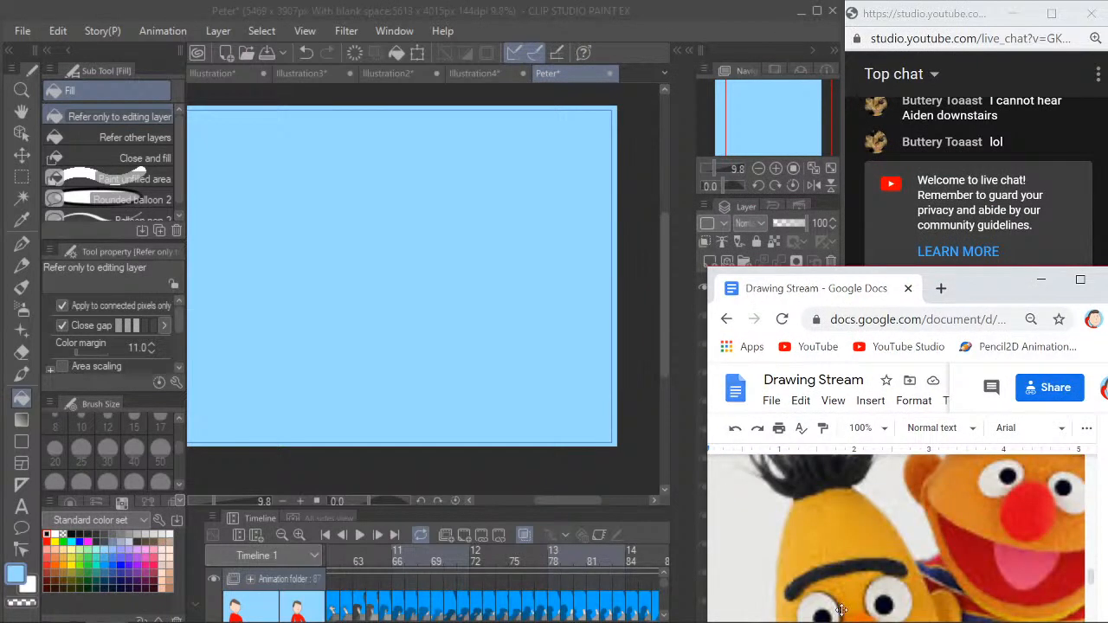
{"action": "scroll", "coordinate": [836, 586], "scroll_direction": "down", "scroll_amount": 5}
{"action": "left_click", "coordinate": [677, 4]}
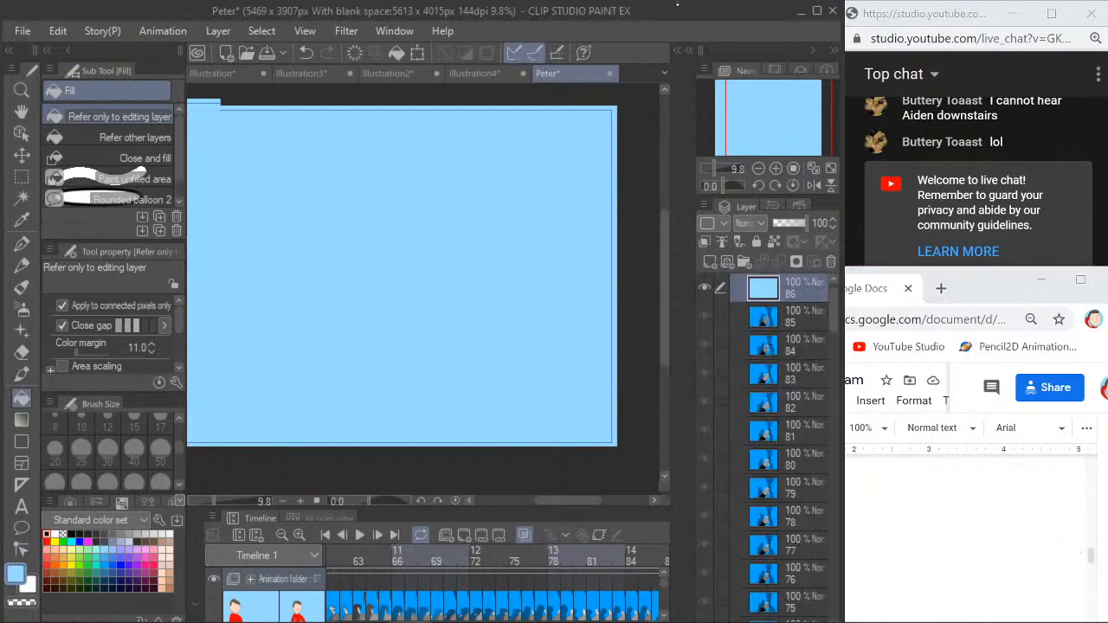
{"action": "double_click", "coordinate": [677, 4]}
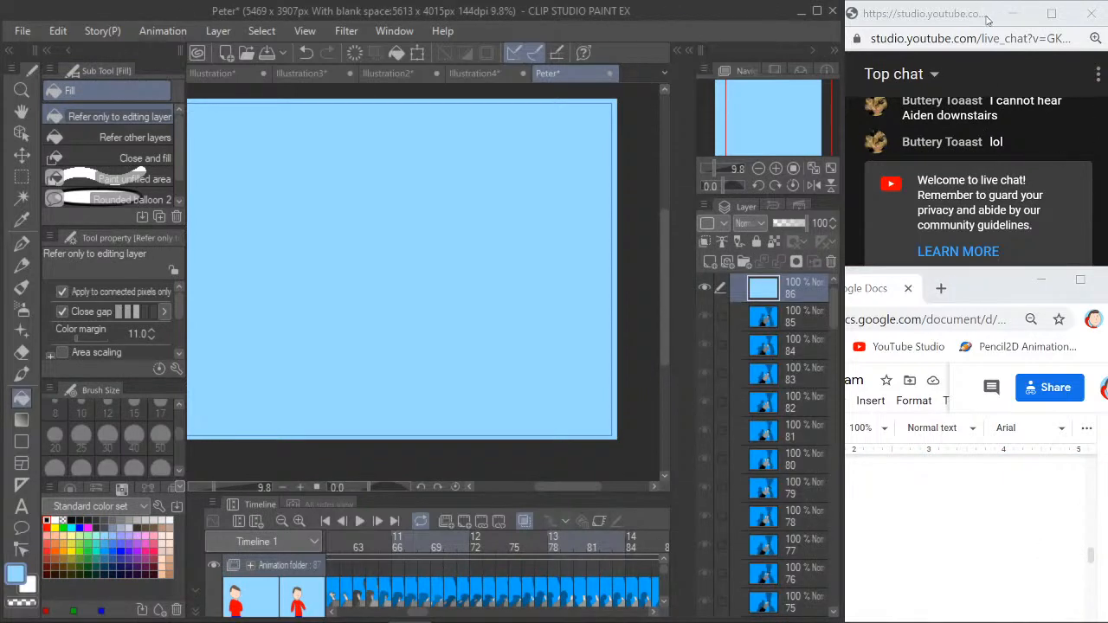
- Move the live chat and document windows off this screen and maximize the drawing program
{"action": "left_click_drag", "start_coordinate": [970, 18], "coordinate": [1, 212]}
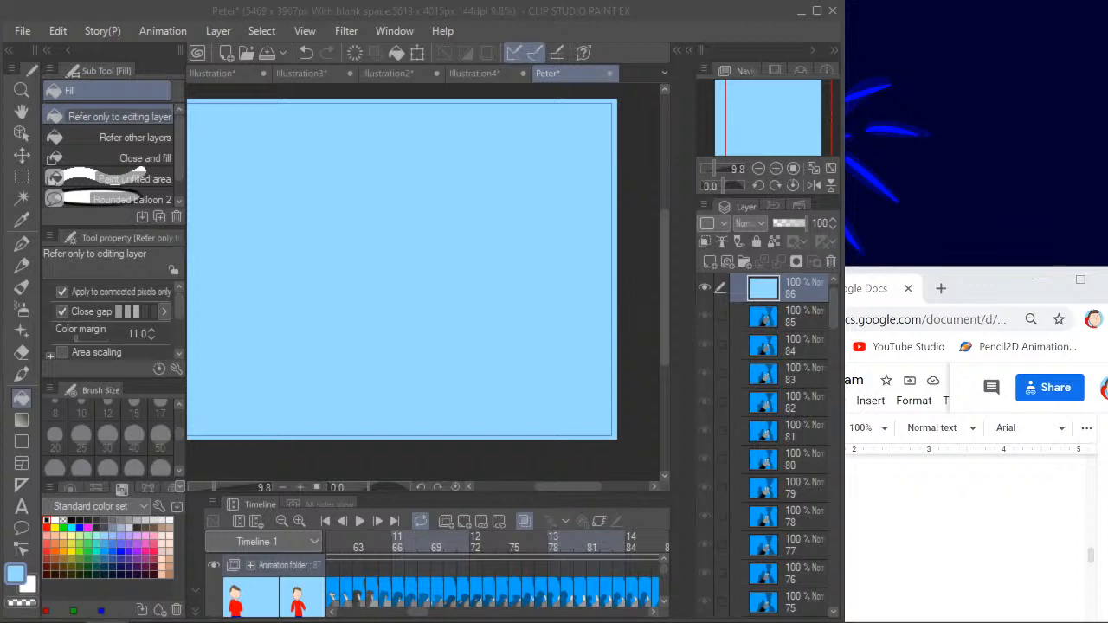
{"action": "left_click_drag", "start_coordinate": [992, 279], "coordinate": [2, 199]}
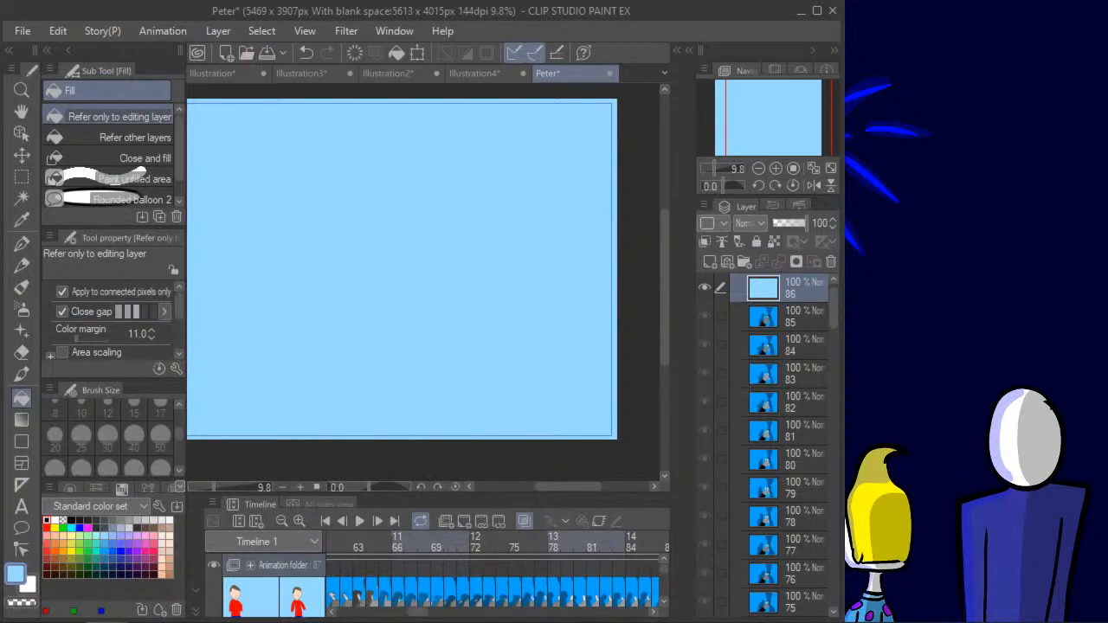
{"action": "left_click", "coordinate": [815, 14]}
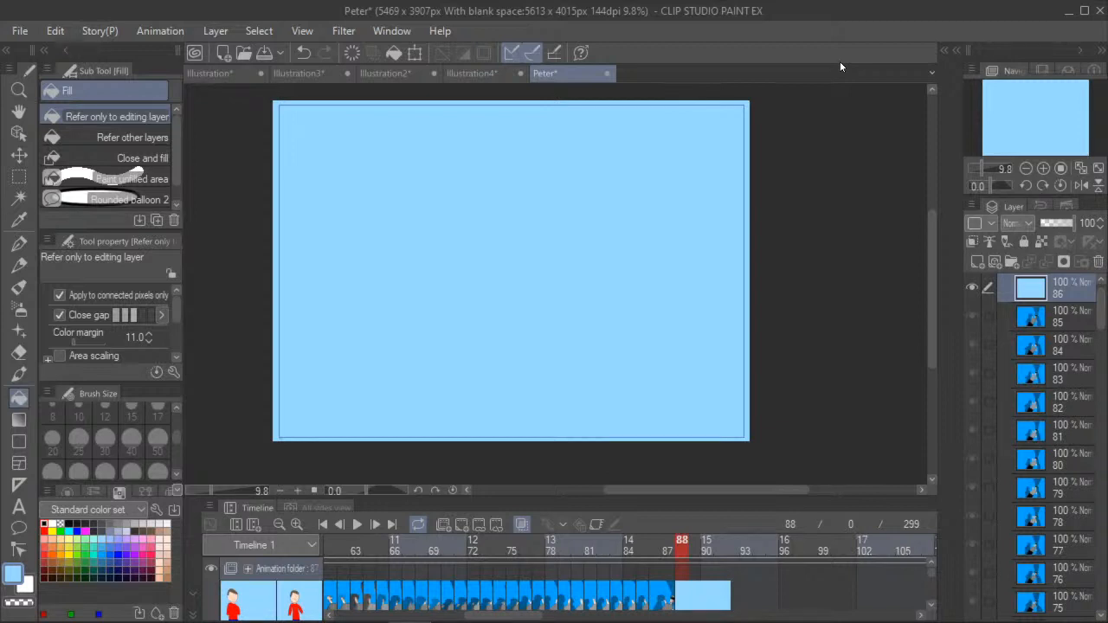
- Open the Commercial illustration file to view it, and close it again
{"action": "left_click", "coordinate": [43, 33]}
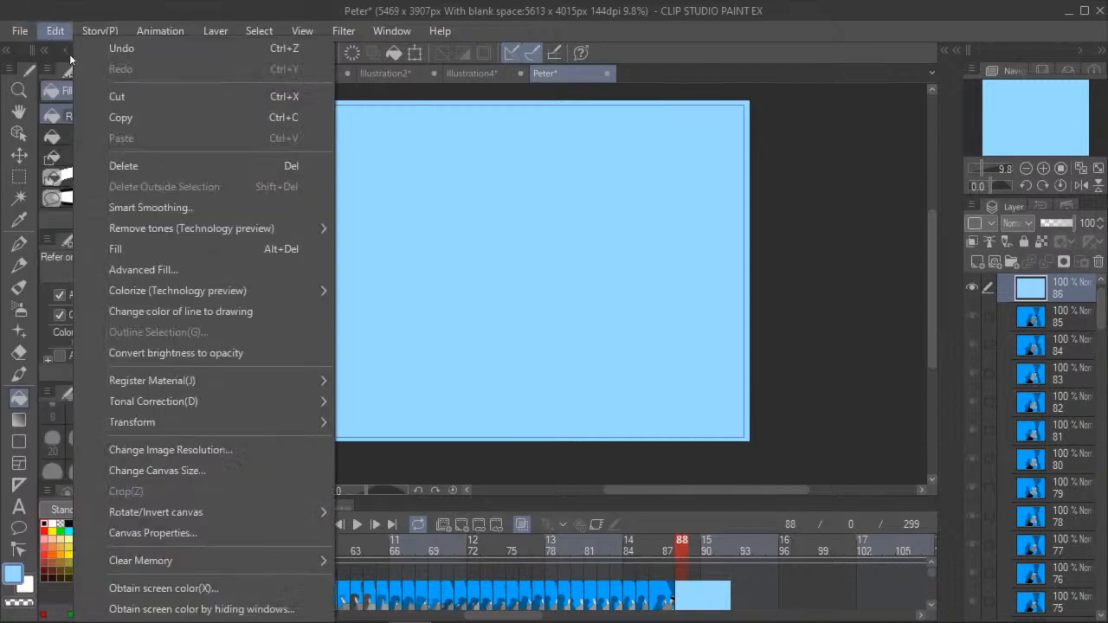
{"action": "mouse_move", "coordinate": [19, 30]}
{"action": "left_click", "coordinate": [148, 69]}
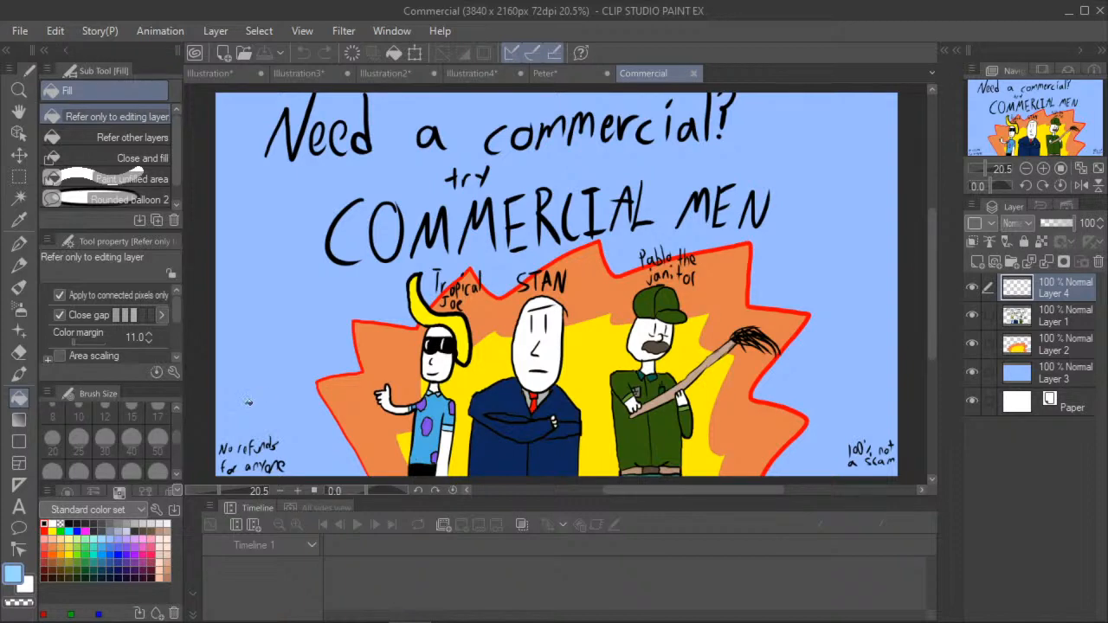
{"action": "key", "text": "alt+Tab"}
{"action": "left_click", "coordinate": [695, 73]}
- Look through the open canvases Illustration4, Illustration2, Illustration3 and Illustration, and return to the Peter animation
{"action": "left_click", "coordinate": [488, 77]}
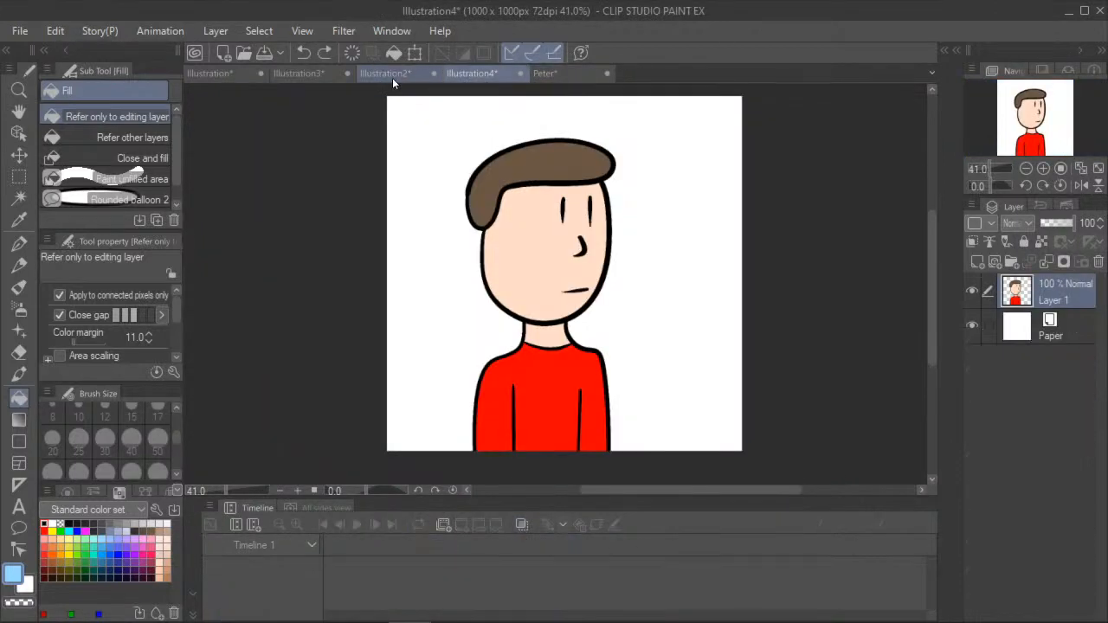
{"action": "left_click", "coordinate": [392, 77]}
{"action": "left_click", "coordinate": [305, 76]}
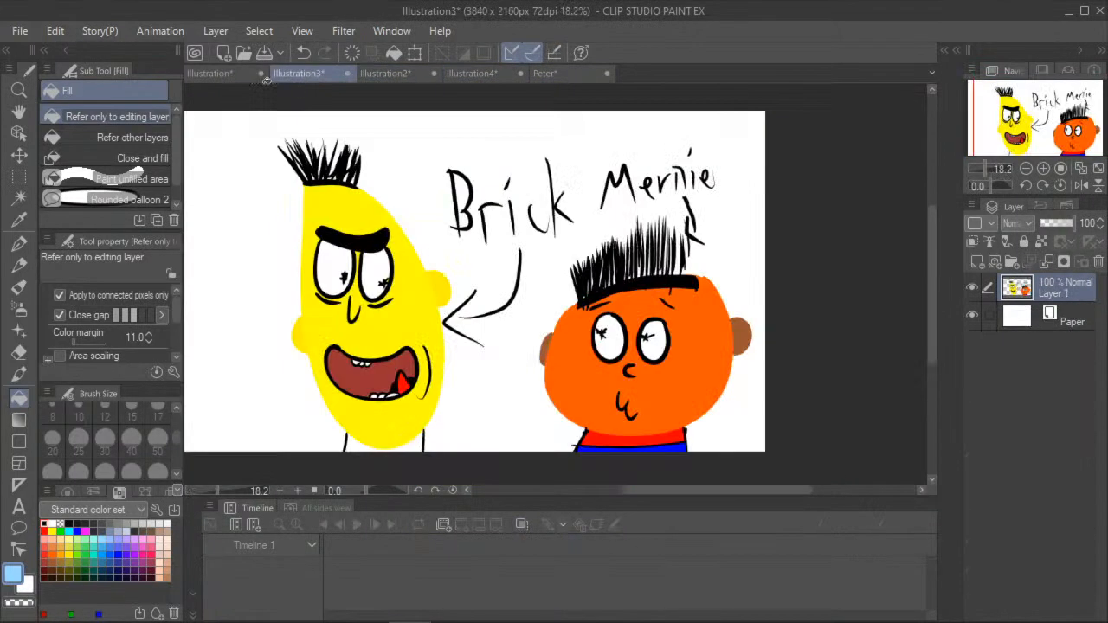
{"action": "left_click", "coordinate": [205, 76]}
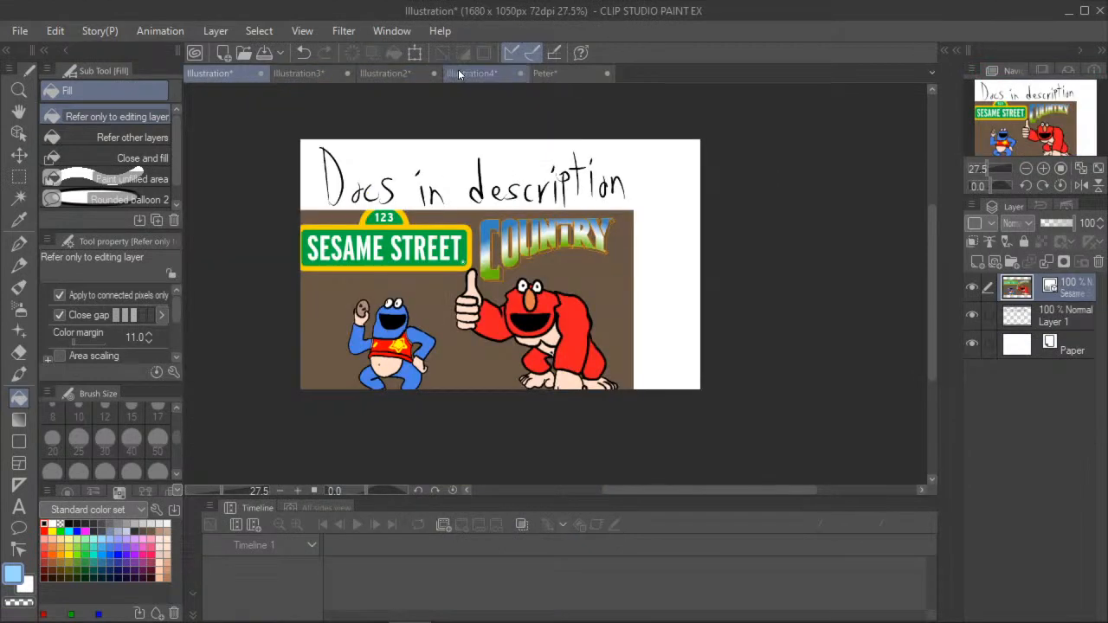
{"action": "left_click", "coordinate": [308, 76]}
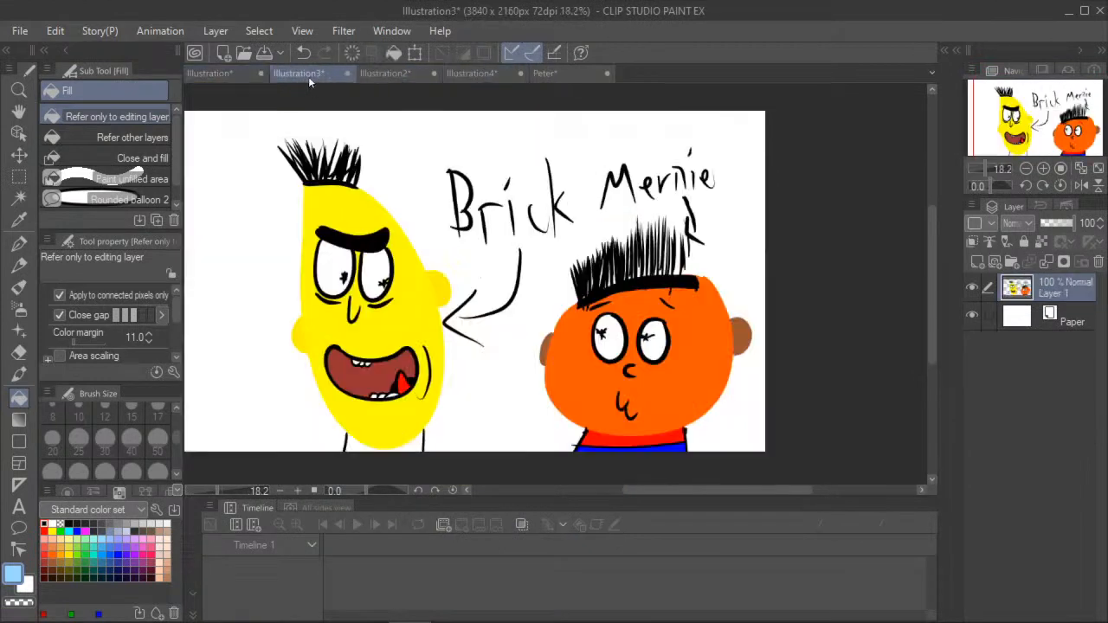
{"action": "left_click", "coordinate": [468, 73]}
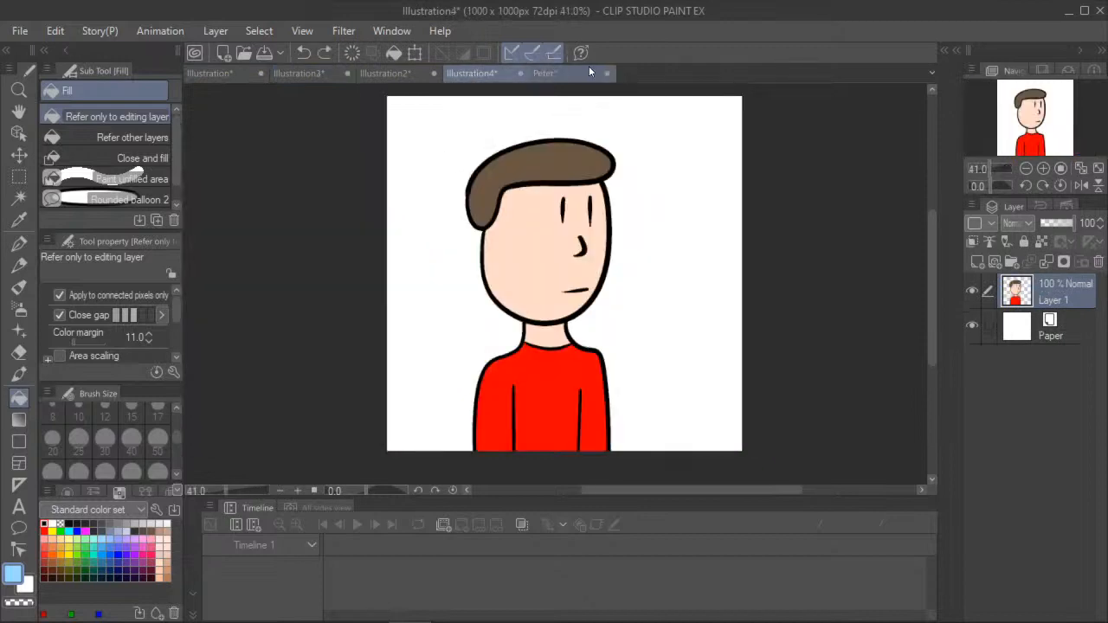
{"action": "left_click", "coordinate": [583, 69]}
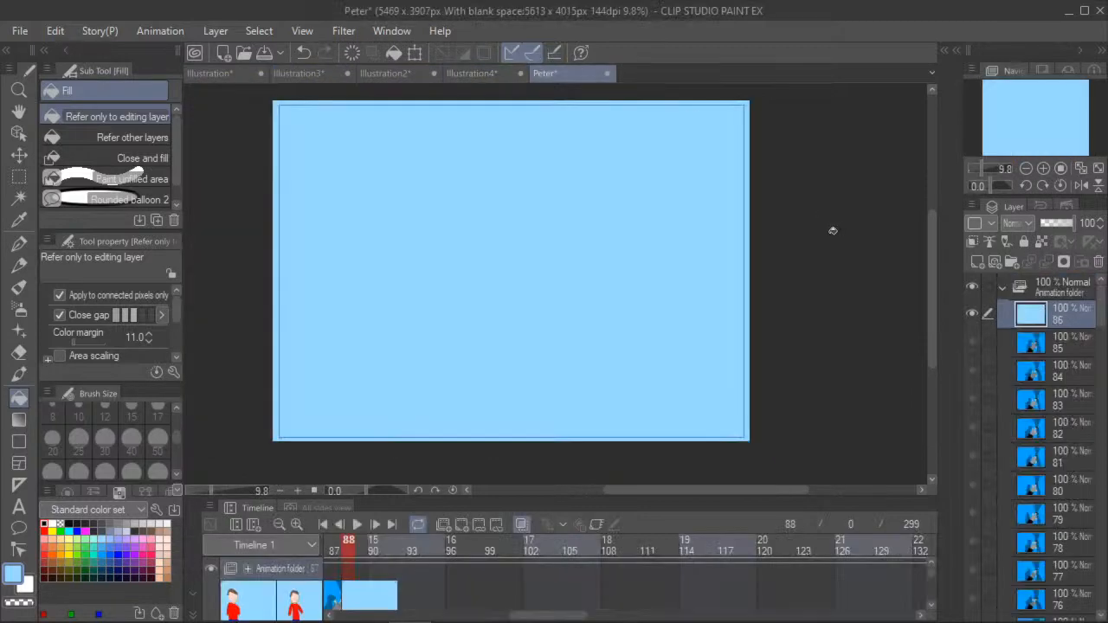
{"action": "left_click", "coordinate": [18, 111]}
{"action": "left_click_drag", "start_coordinate": [520, 224], "coordinate": [554, 247]}
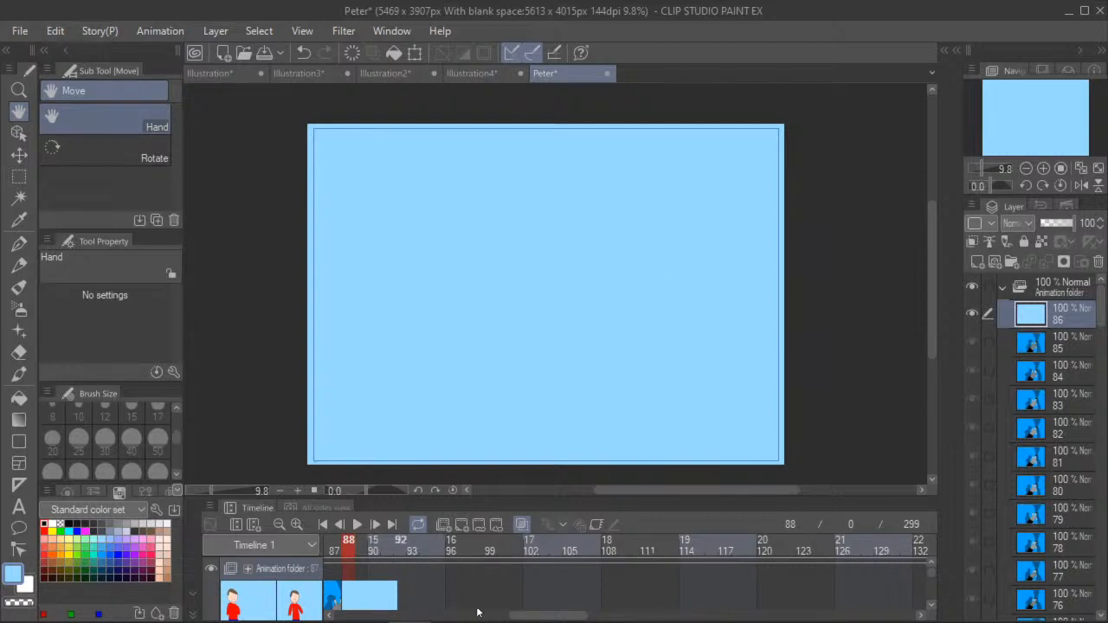
{"action": "mouse_move", "coordinate": [567, 616]}
{"action": "left_mouse_down"}
{"action": "mouse_move", "coordinate": [499, 614]}
{"action": "mouse_move", "coordinate": [579, 614]}
{"action": "mouse_move", "coordinate": [559, 615]}
{"action": "left_mouse_up"}
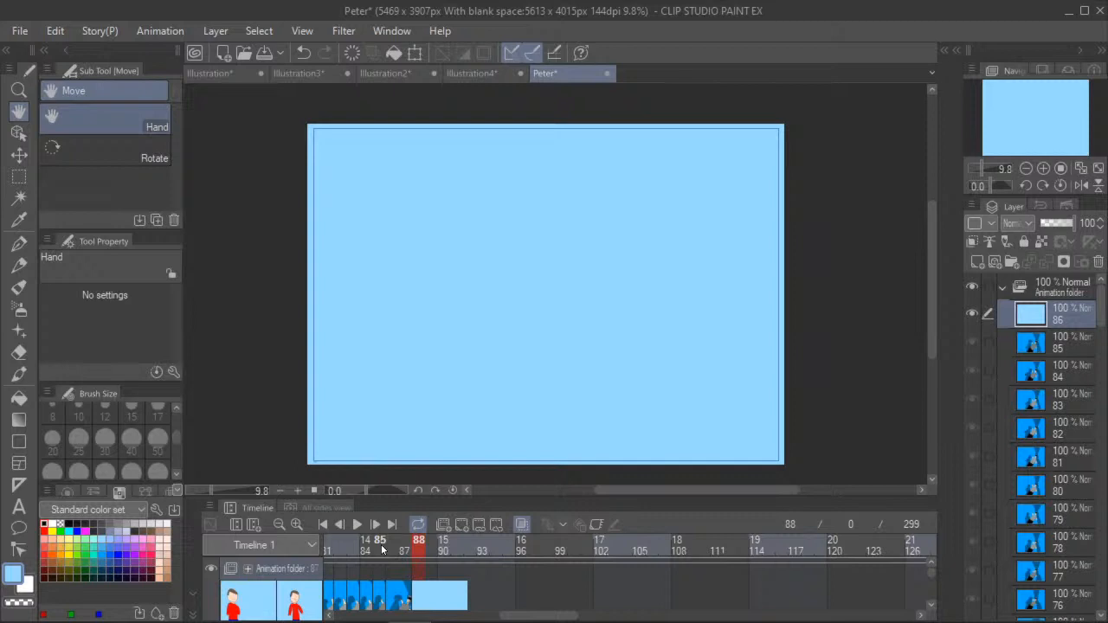
- Open the rick's commercial animation file and view its whole scene
{"action": "left_click", "coordinate": [19, 32]}
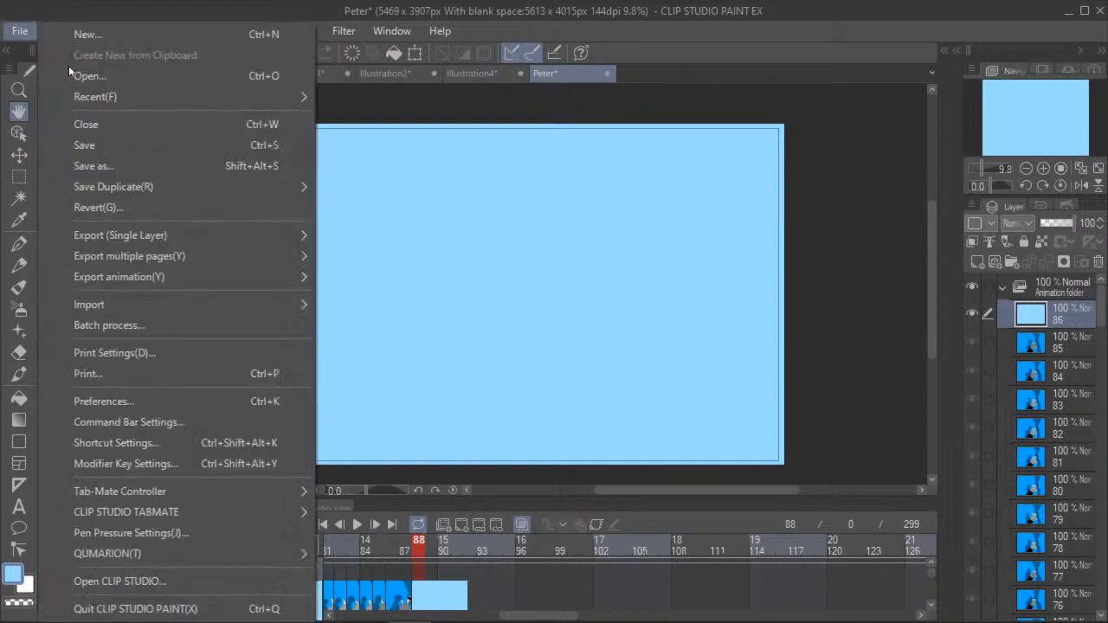
{"action": "left_click", "coordinate": [104, 74]}
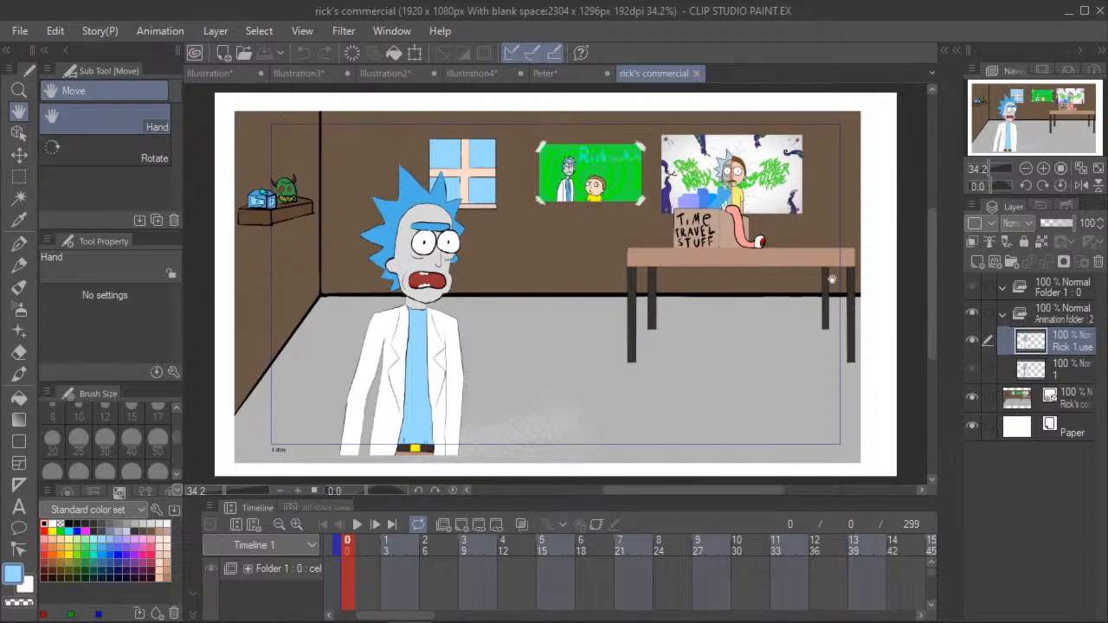
{"action": "scroll", "coordinate": [613, 102], "scroll_direction": "down", "scroll_amount": 1}
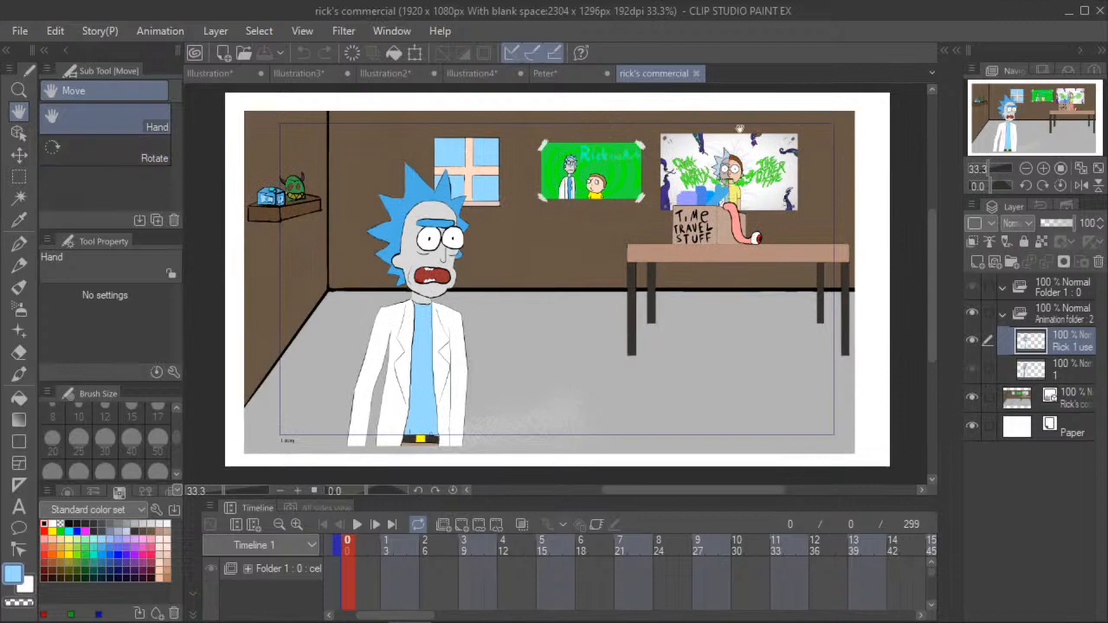
- Switch back and forth between the Peter animation and the rick's commercial canvas, ending on the Peter animation
{"action": "left_click", "coordinate": [560, 73]}
{"action": "scroll", "coordinate": [578, 160], "scroll_direction": "down", "scroll_amount": 2}
{"action": "scroll", "coordinate": [586, 206], "scroll_direction": "up", "scroll_amount": 1}
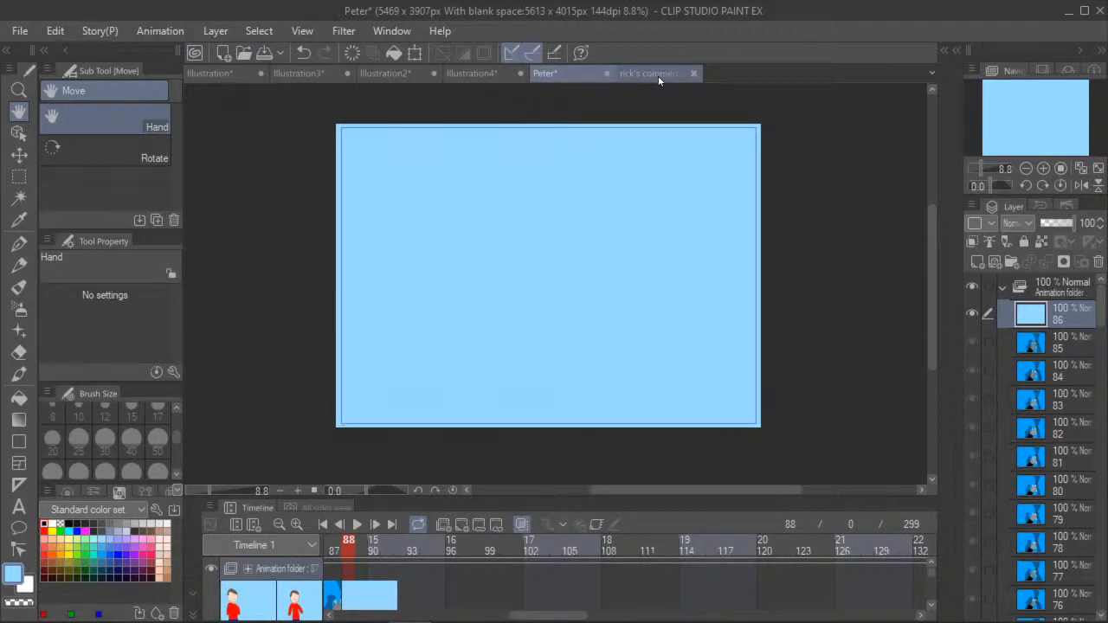
{"action": "left_click", "coordinate": [658, 76]}
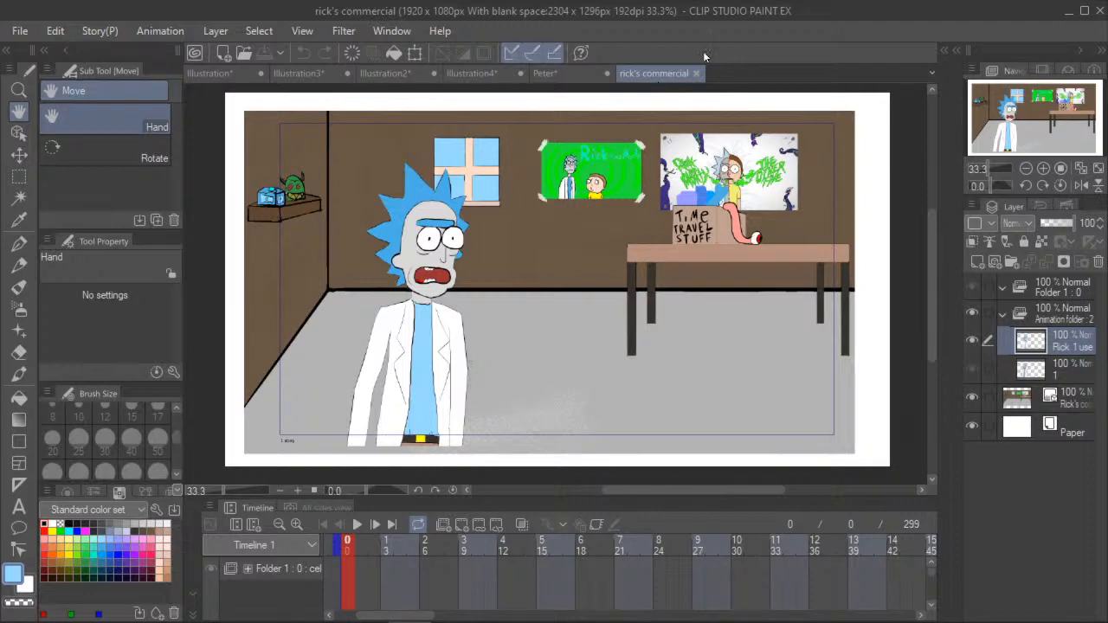
{"action": "left_click", "coordinate": [548, 76]}
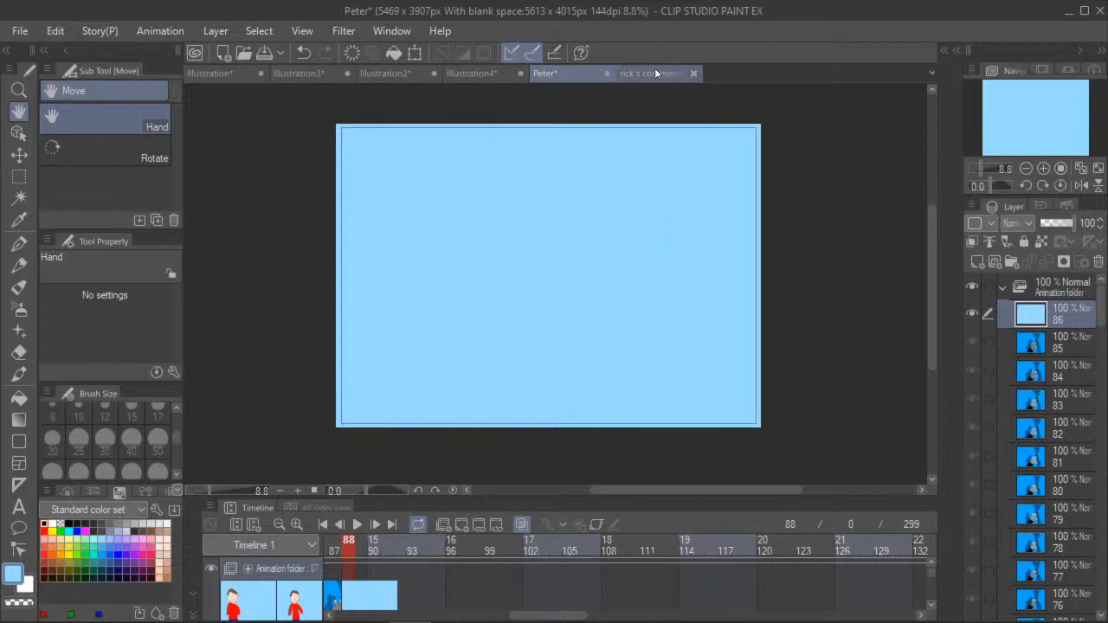
- View frame 4 near the start of the Peter animation, and return to the blank blue cel at frame 88
{"action": "left_click_drag", "start_coordinate": [567, 615], "coordinate": [410, 616]}
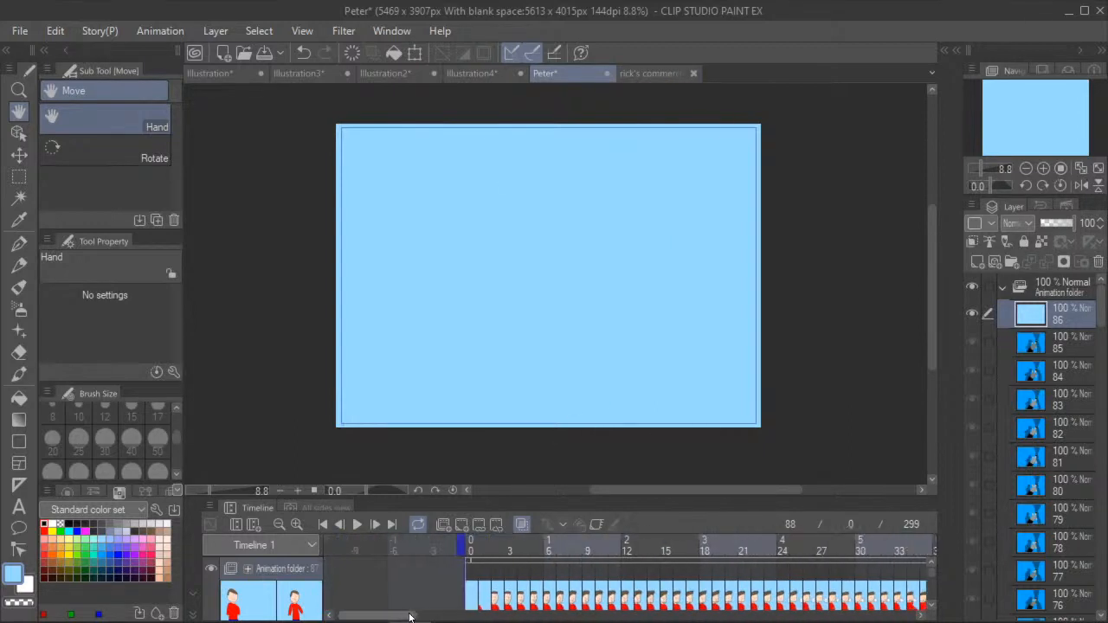
{"action": "left_click", "coordinate": [523, 545]}
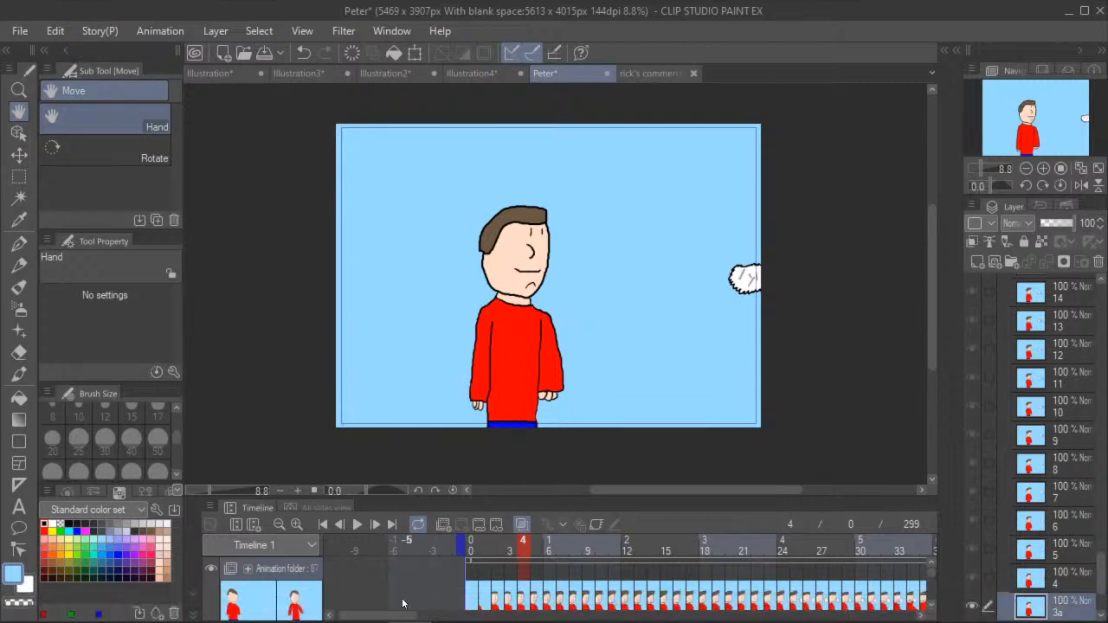
{"action": "scroll", "coordinate": [560, 578], "scroll_direction": "down", "scroll_amount": 5}
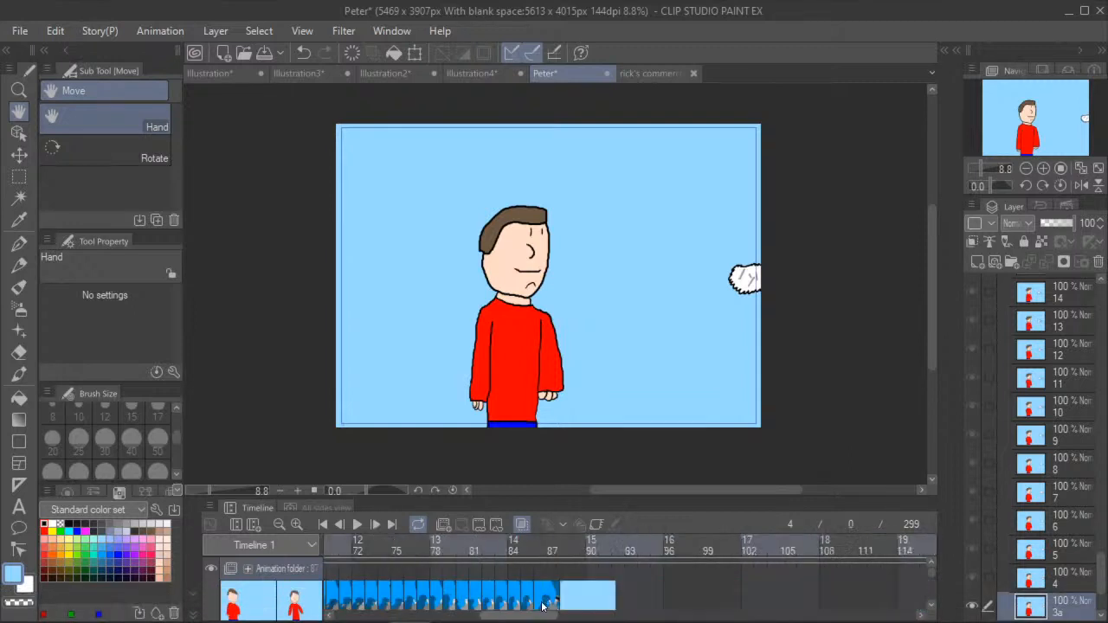
{"action": "left_click", "coordinate": [578, 550]}
{"action": "left_click", "coordinate": [561, 550]}
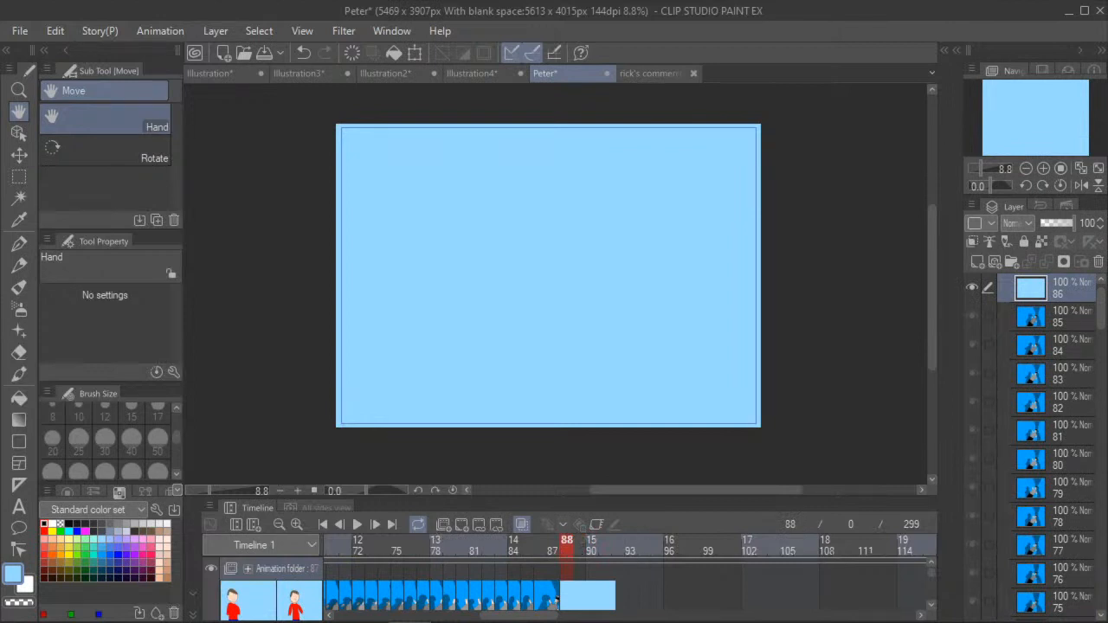
{"action": "key", "text": "alt+Tab"}
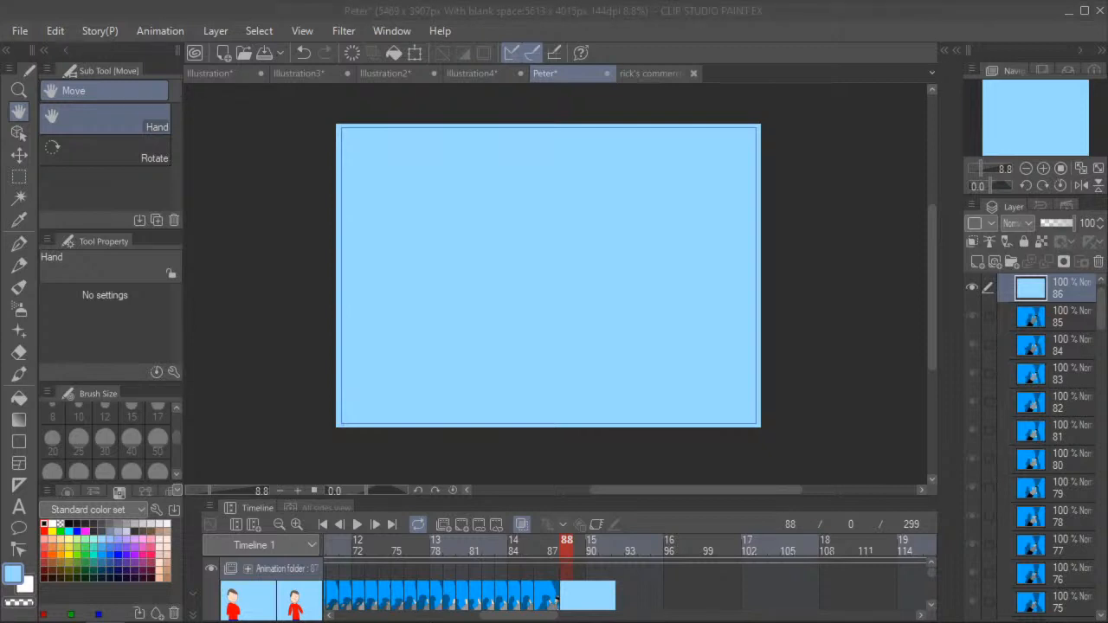
{"action": "left_click", "coordinate": [555, 23]}
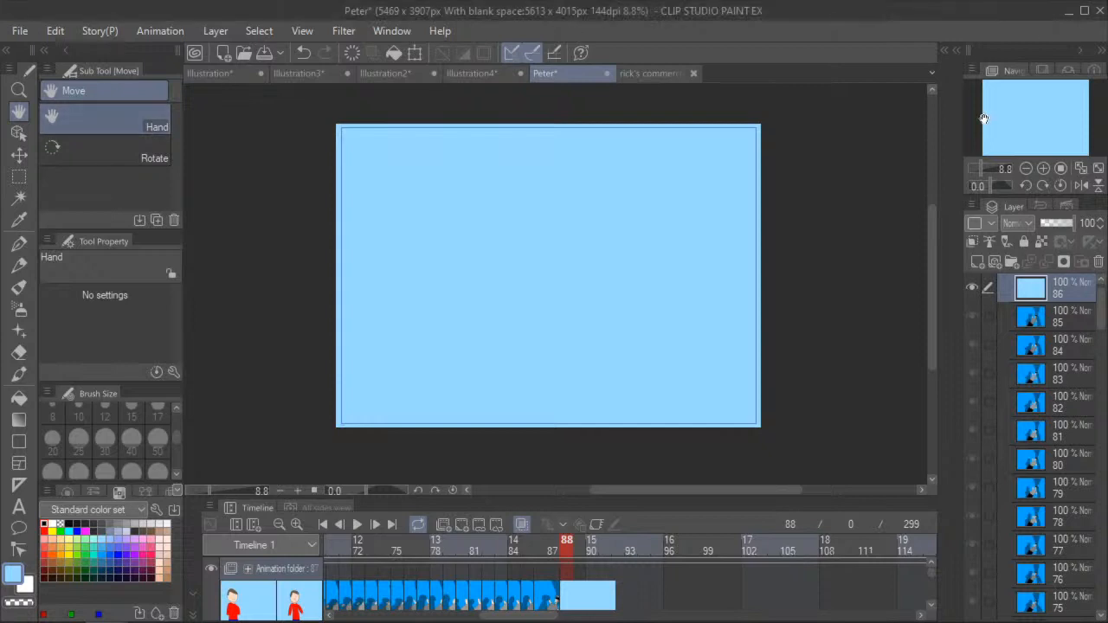
- Close the rick's commercial file and bring up the file selection for opening another drawing
{"action": "left_click", "coordinate": [667, 69]}
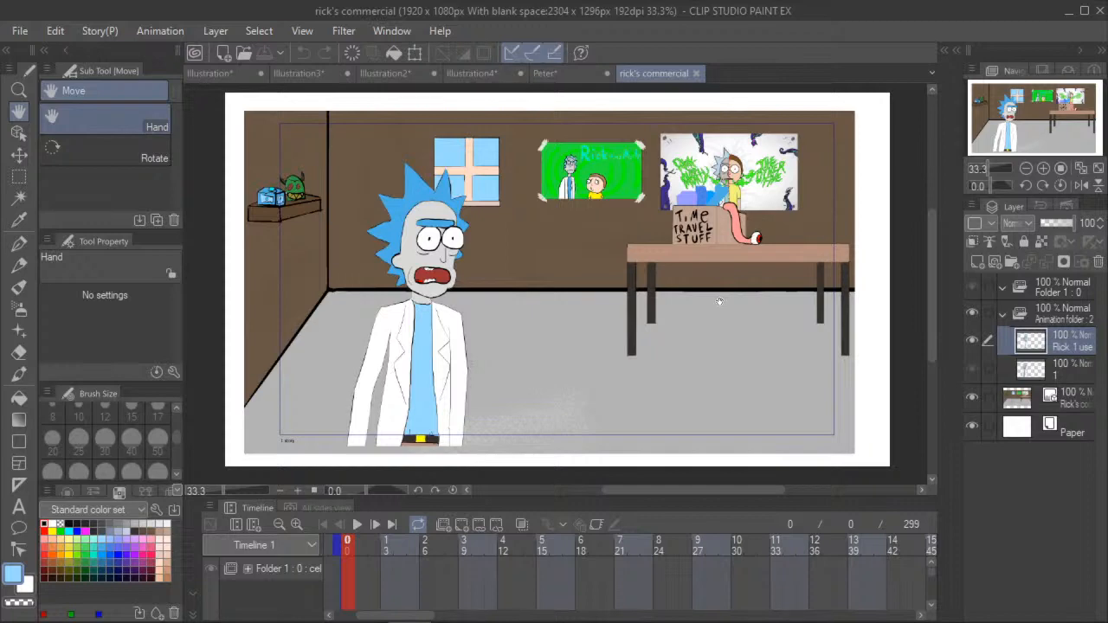
{"action": "left_click", "coordinate": [697, 74]}
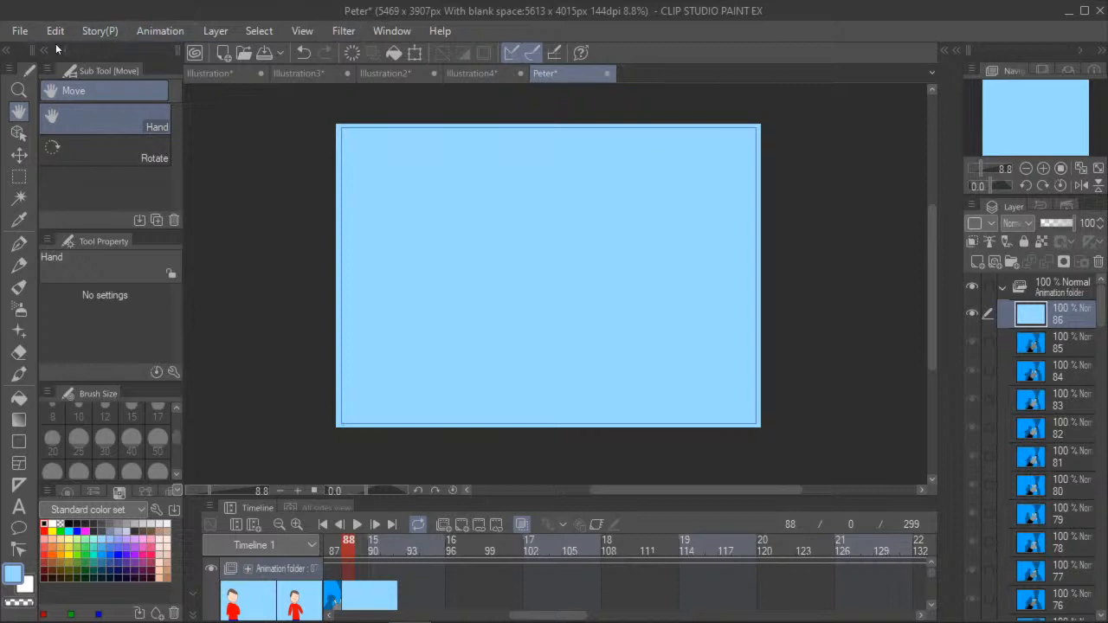
{"action": "left_click", "coordinate": [19, 31]}
{"action": "left_click", "coordinate": [109, 75]}
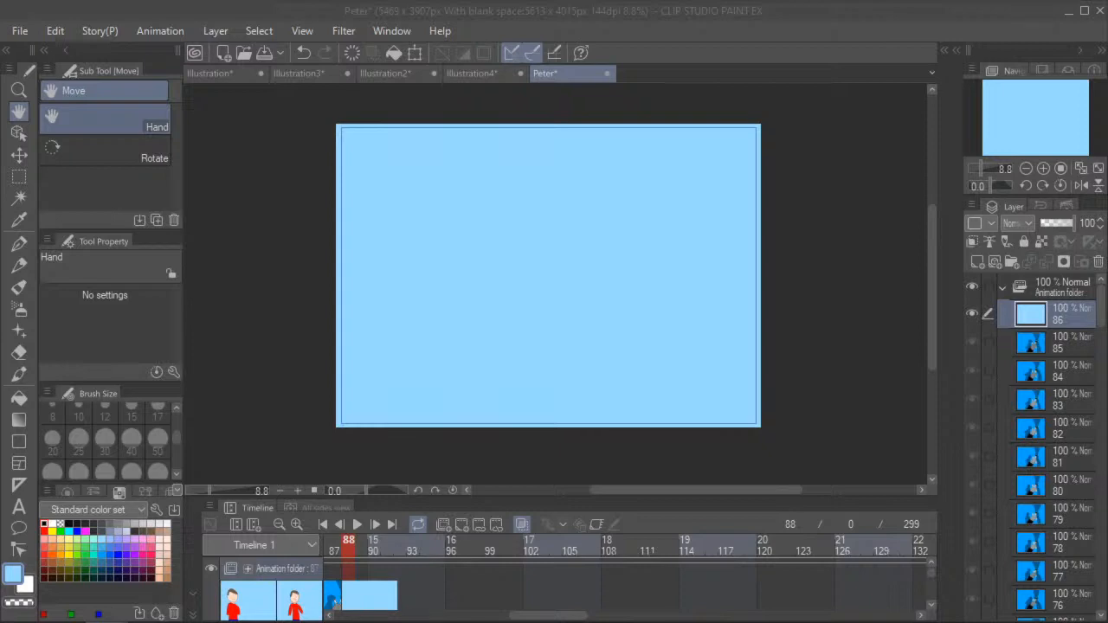
- Set up the G-pen with black as the drawing colour and a brush size of 40
{"action": "left_click", "coordinate": [19, 244]}
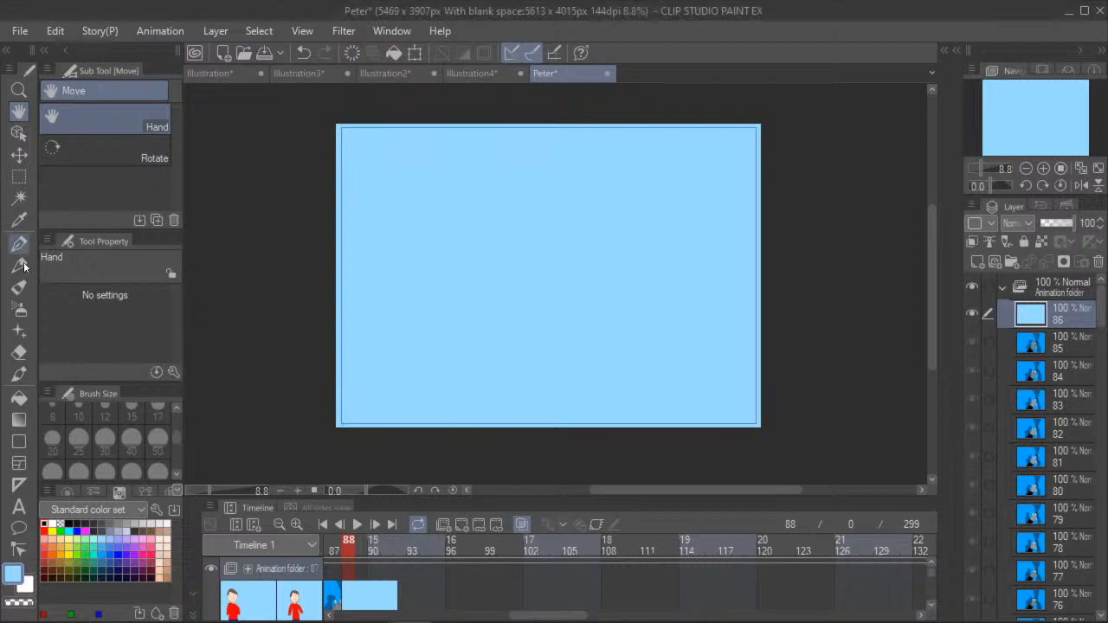
{"action": "left_click", "coordinate": [44, 522]}
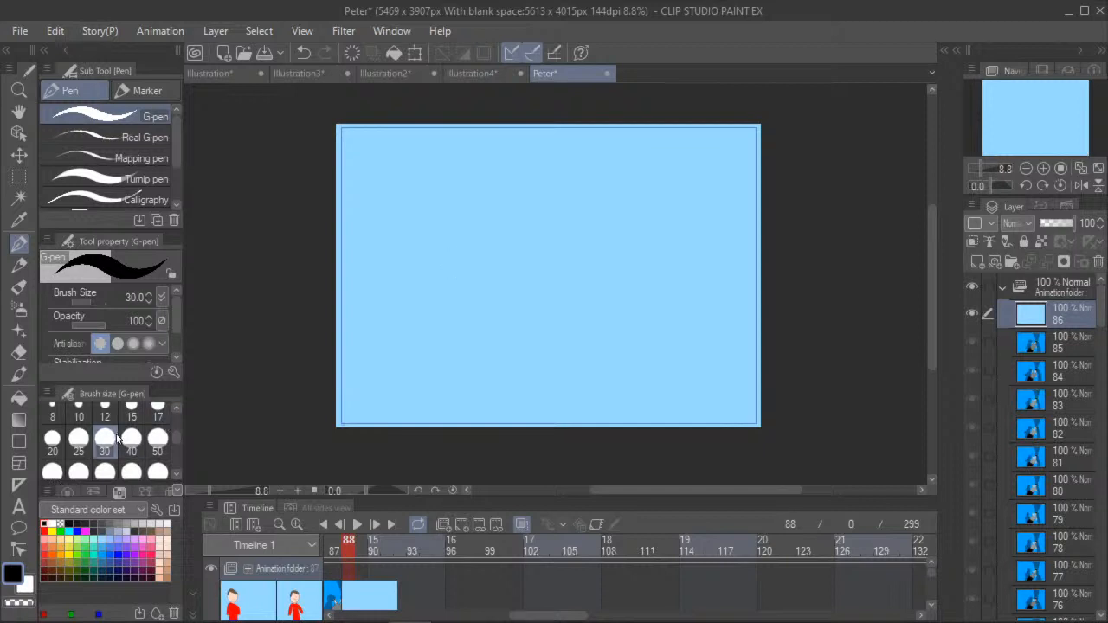
{"action": "left_click", "coordinate": [79, 438]}
{"action": "left_click", "coordinate": [131, 438]}
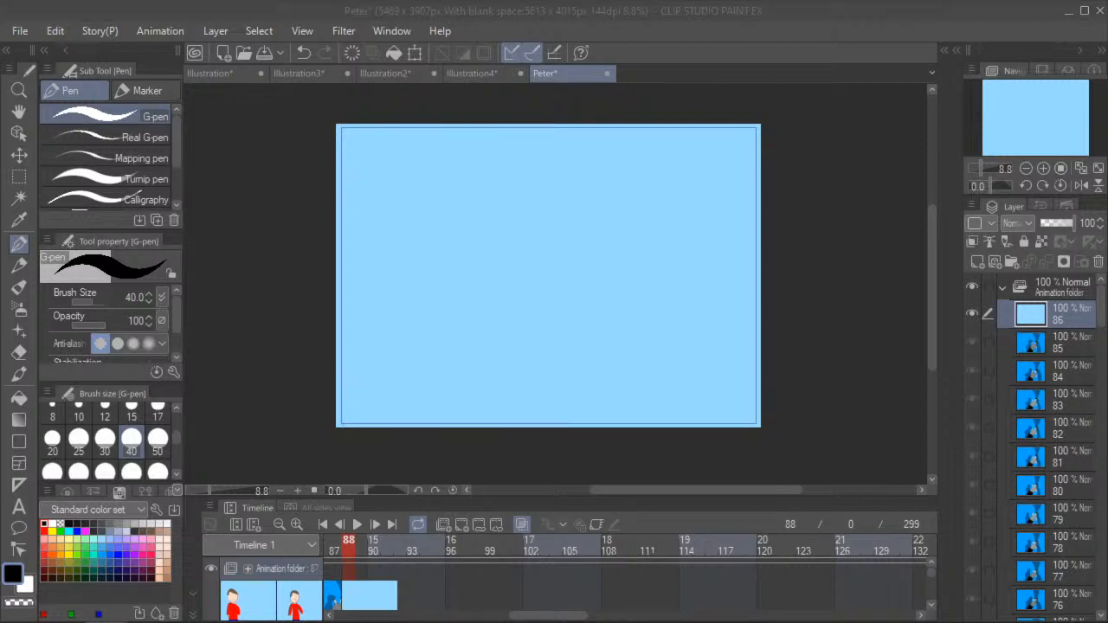
{"action": "left_click", "coordinate": [568, 299]}
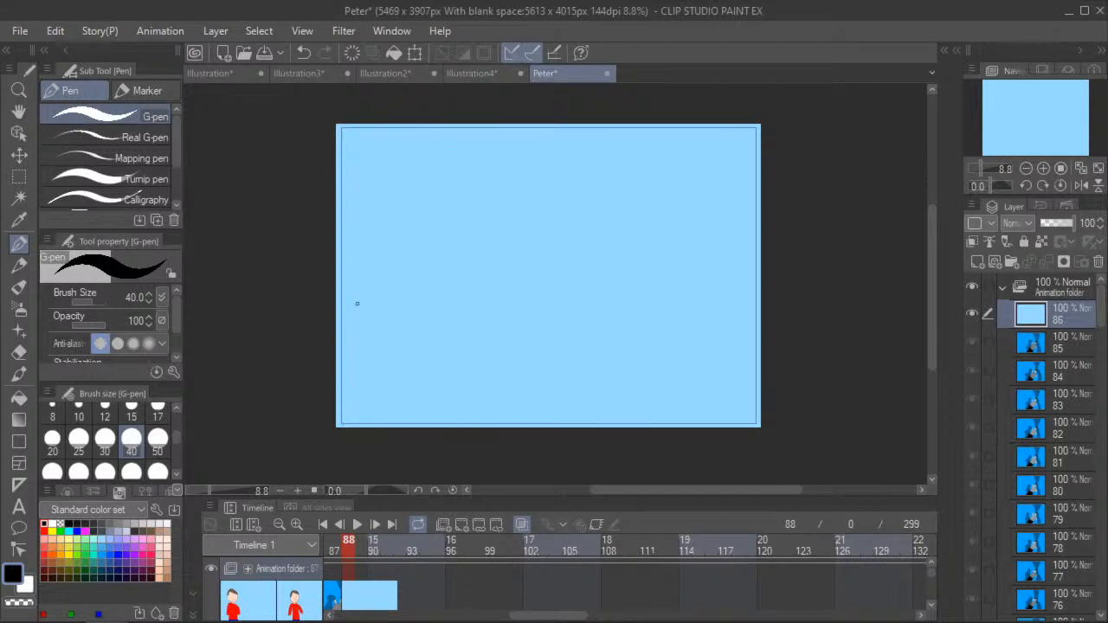
- View the previous drawing at frame 87, and return to the blue cel at frame 88
{"action": "left_click", "coordinate": [340, 551]}
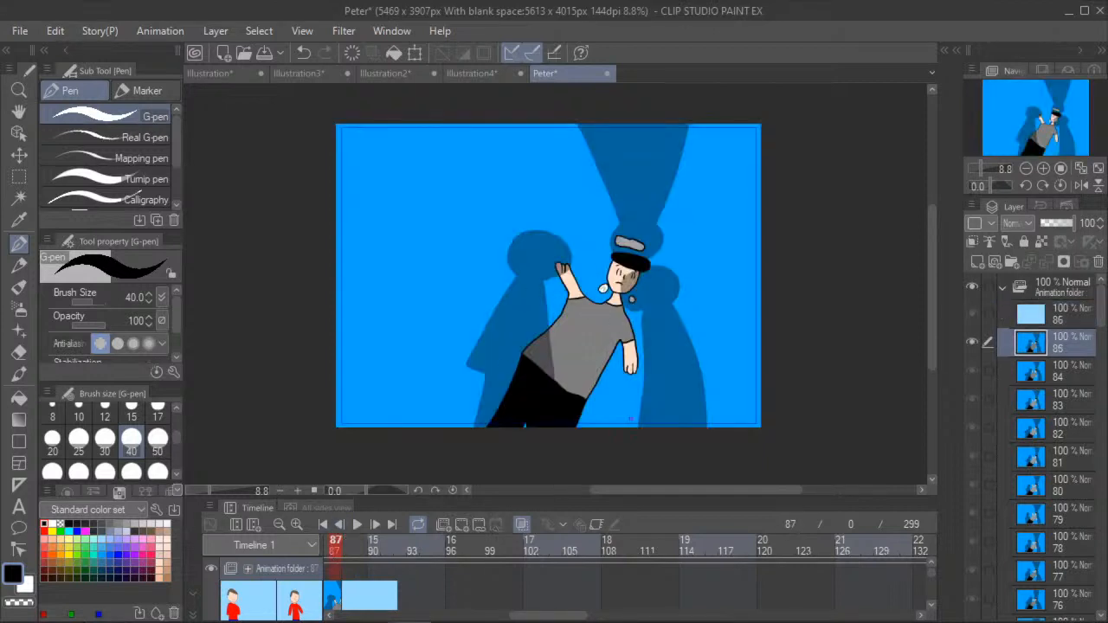
{"action": "left_click", "coordinate": [351, 575]}
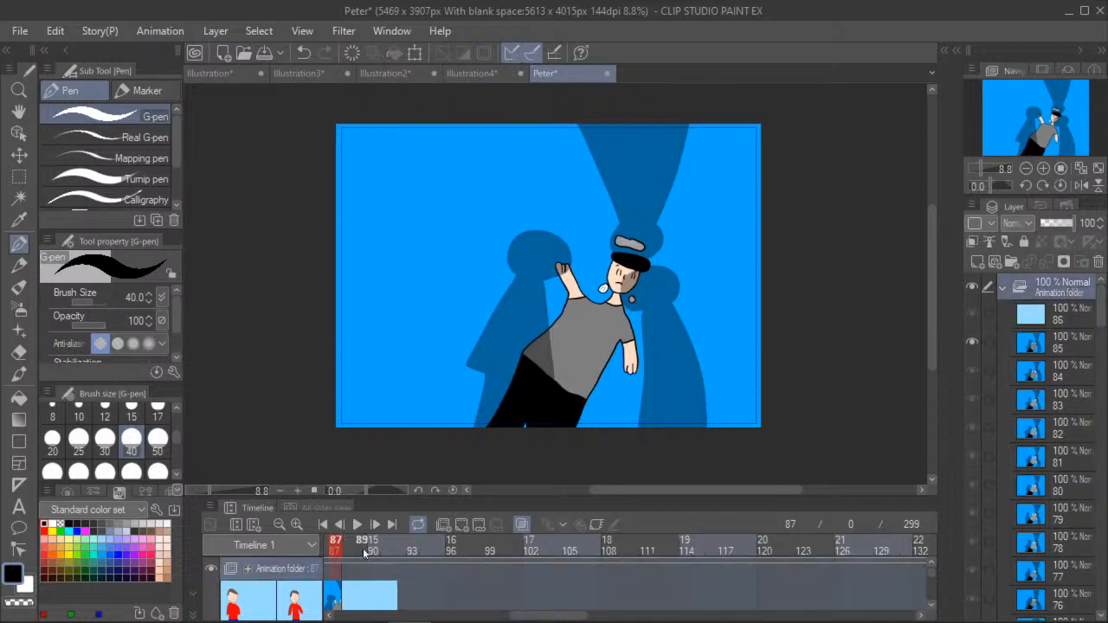
{"action": "left_click", "coordinate": [348, 546]}
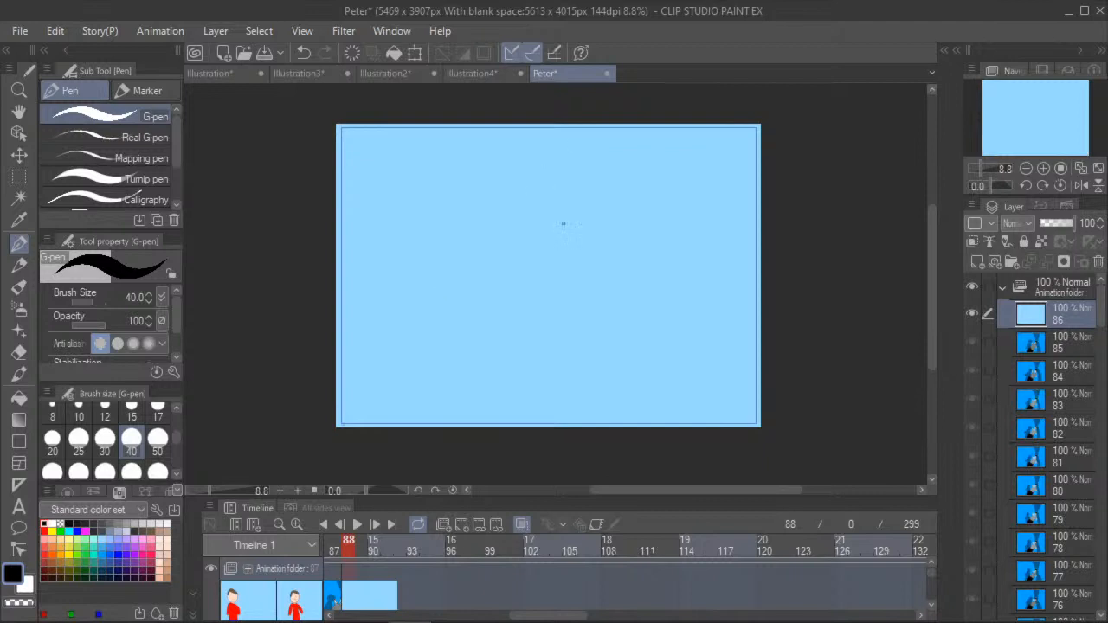
- Undo the trial strokes and the blue fill on the frame 88 cel, and turn off onion skin
{"action": "mouse_move", "coordinate": [567, 227]}
{"action": "left_mouse_down"}
{"action": "mouse_move", "coordinate": [542, 210]}
{"action": "mouse_move", "coordinate": [512, 213]}
{"action": "left_mouse_up"}
{"action": "left_click", "coordinate": [307, 53]}
{"action": "mouse_move", "coordinate": [557, 209]}
{"action": "left_mouse_down"}
{"action": "mouse_move", "coordinate": [525, 271]}
{"action": "mouse_move", "coordinate": [557, 288]}
{"action": "mouse_move", "coordinate": [573, 248]}
{"action": "mouse_move", "coordinate": [554, 207]}
{"action": "left_mouse_up"}
{"action": "left_click", "coordinate": [299, 53]}
{"action": "left_click", "coordinate": [300, 53]}
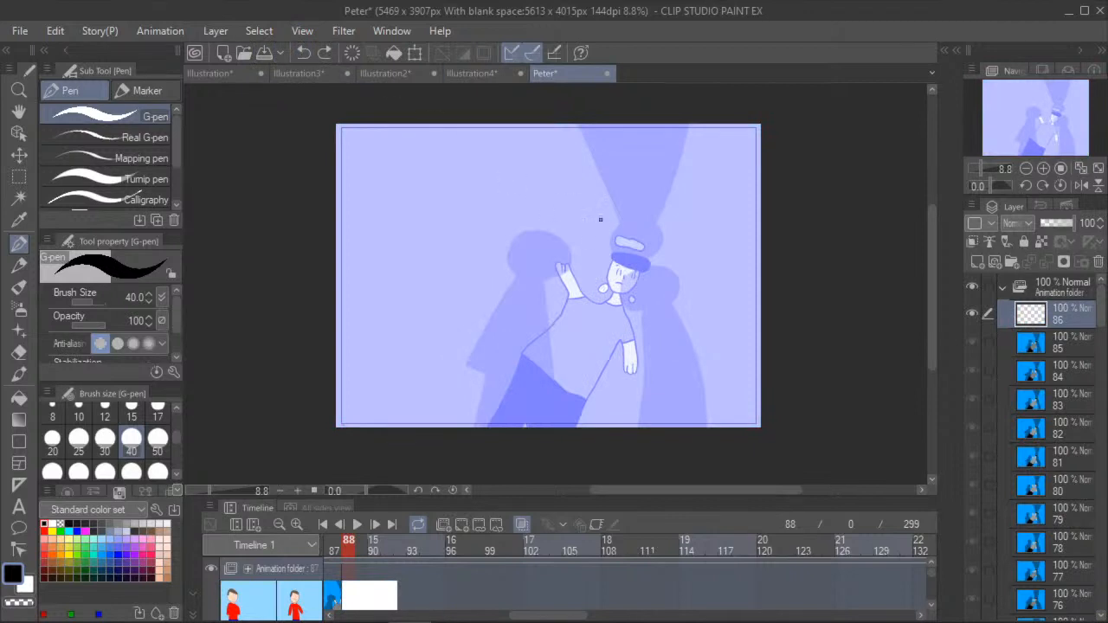
{"action": "left_click", "coordinate": [522, 525]}
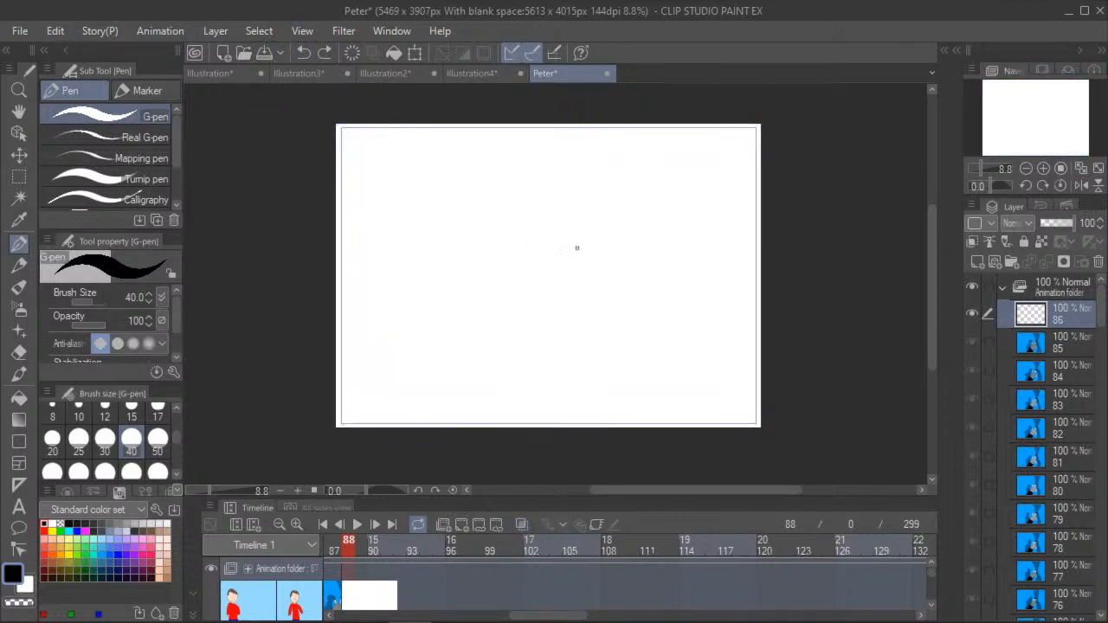
- Draw a large oval head at the canvas centre, with the left shoulder, folded forearm and left body side
{"action": "mouse_move", "coordinate": [569, 203]}
{"action": "left_mouse_down"}
{"action": "mouse_move", "coordinate": [545, 189]}
{"action": "mouse_move", "coordinate": [517, 208]}
{"action": "mouse_move", "coordinate": [501, 250]}
{"action": "mouse_move", "coordinate": [514, 305]}
{"action": "mouse_move", "coordinate": [568, 303]}
{"action": "mouse_move", "coordinate": [579, 257]}
{"action": "mouse_move", "coordinate": [567, 198]}
{"action": "left_mouse_up"}
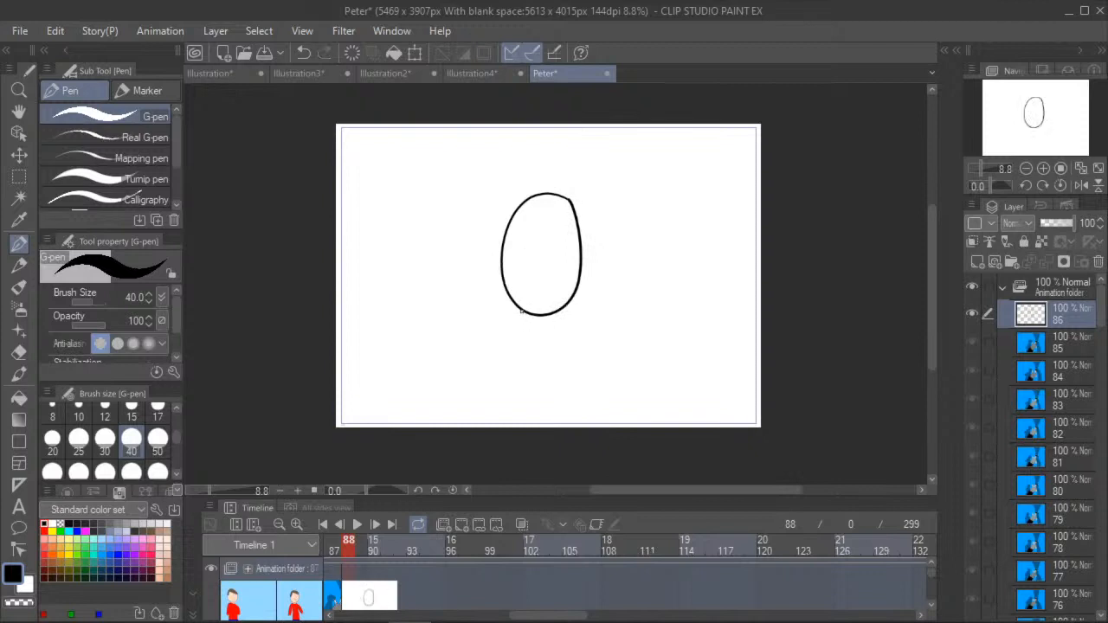
{"action": "mouse_move", "coordinate": [523, 311]}
{"action": "left_mouse_down"}
{"action": "mouse_move", "coordinate": [491, 342]}
{"action": "mouse_move", "coordinate": [491, 376]}
{"action": "mouse_move", "coordinate": [557, 396]}
{"action": "mouse_move", "coordinate": [510, 361]}
{"action": "mouse_move", "coordinate": [479, 404]}
{"action": "mouse_move", "coordinate": [480, 442]}
{"action": "left_mouse_up"}
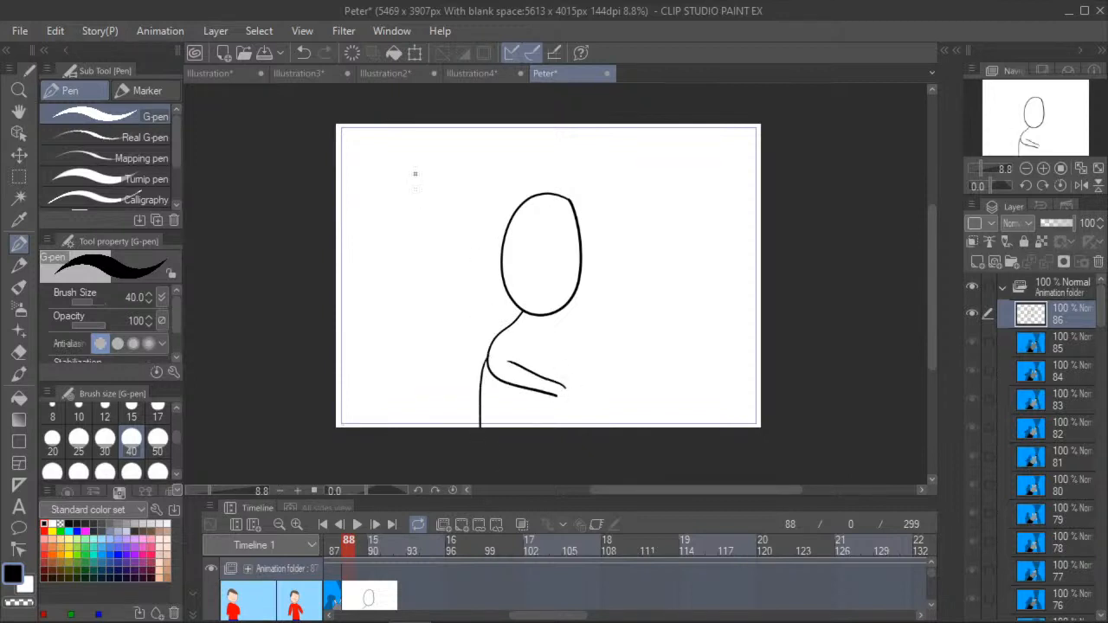
{"action": "left_click", "coordinate": [303, 52]}
{"action": "left_click_drag", "start_coordinate": [488, 379], "coordinate": [487, 466]}
- Draw the figure's right shoulder and crossed arm, the fingers of both hands and the right body side
{"action": "mouse_move", "coordinate": [557, 315]}
{"action": "left_mouse_down"}
{"action": "mouse_move", "coordinate": [592, 347]}
{"action": "mouse_move", "coordinate": [566, 375]}
{"action": "left_mouse_up"}
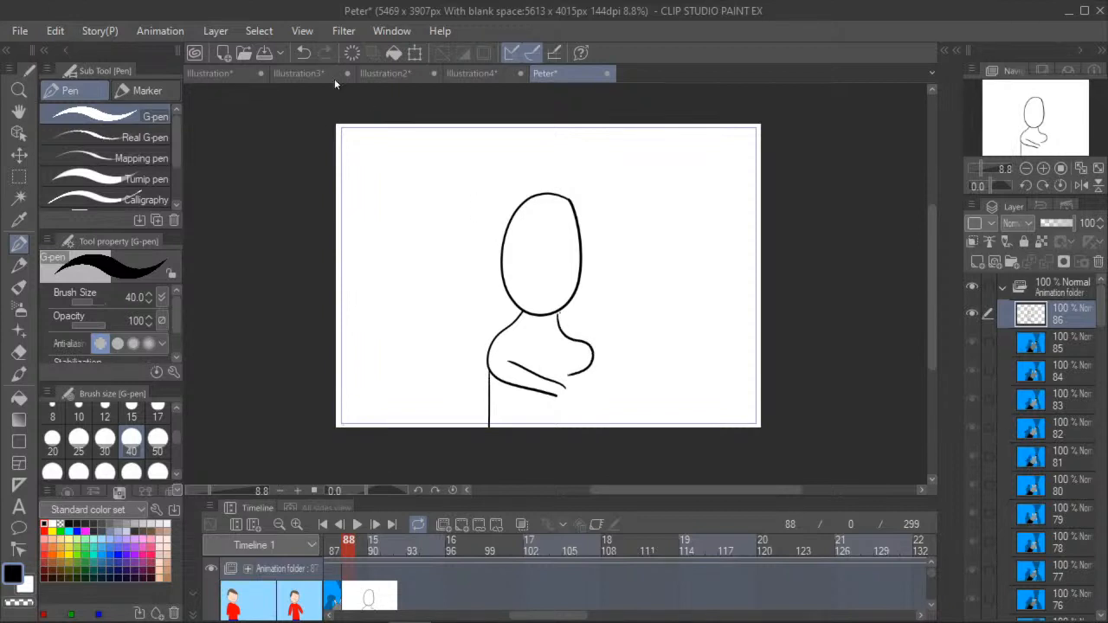
{"action": "left_click", "coordinate": [303, 52]}
{"action": "mouse_move", "coordinate": [557, 312]}
{"action": "left_mouse_down"}
{"action": "mouse_move", "coordinate": [590, 346]}
{"action": "mouse_move", "coordinate": [588, 372]}
{"action": "mouse_move", "coordinate": [548, 378]}
{"action": "left_mouse_up"}
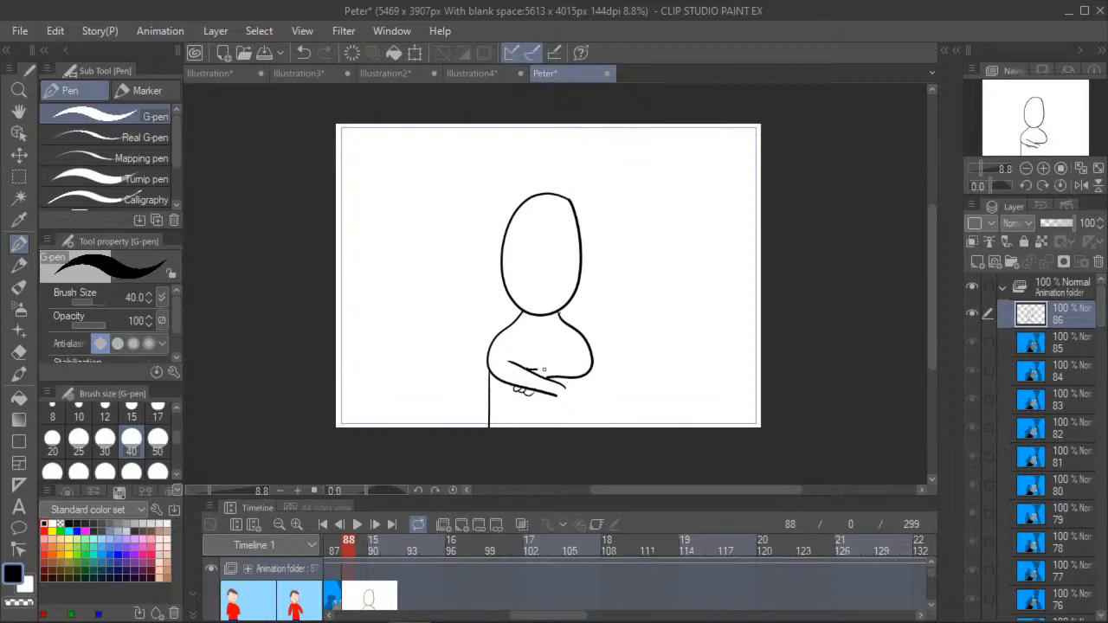
{"action": "mouse_move", "coordinate": [568, 350]}
{"action": "left_mouse_down"}
{"action": "mouse_move", "coordinate": [561, 364]}
{"action": "mouse_move", "coordinate": [584, 388]}
{"action": "mouse_move", "coordinate": [585, 427]}
{"action": "left_mouse_up"}
{"action": "left_click_drag", "start_coordinate": [558, 391], "coordinate": [566, 392]}
- Draw a short neckline under the head, and erase the shoulder line ends at the neck with the size 30 Hard eraser
{"action": "scroll", "coordinate": [527, 356], "scroll_direction": "up", "scroll_amount": 3}
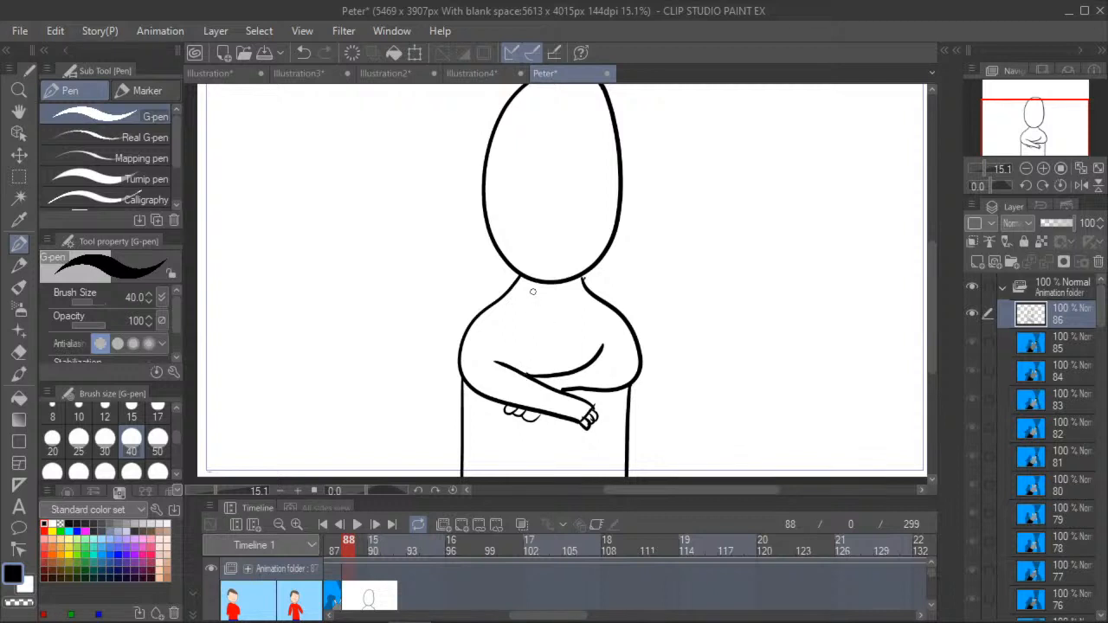
{"action": "left_click_drag", "start_coordinate": [532, 295], "coordinate": [577, 298]}
{"action": "left_click", "coordinate": [19, 352]}
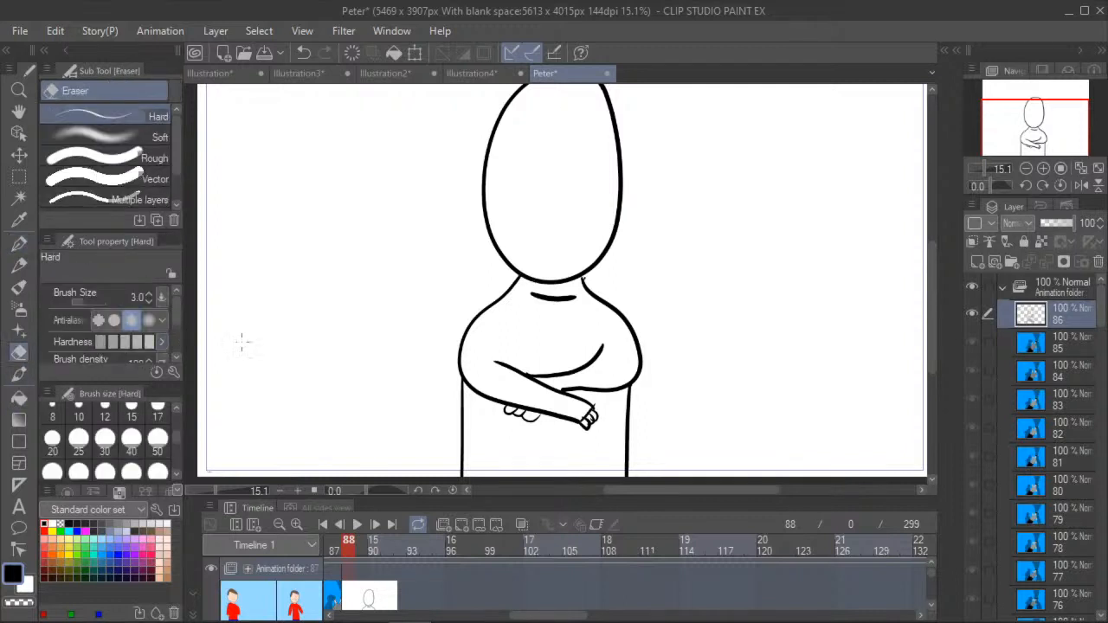
{"action": "scroll", "coordinate": [518, 285], "scroll_direction": "up", "scroll_amount": 3}
{"action": "left_click", "coordinate": [81, 413]}
{"action": "left_click", "coordinate": [107, 414]}
{"action": "left_click", "coordinate": [106, 439]}
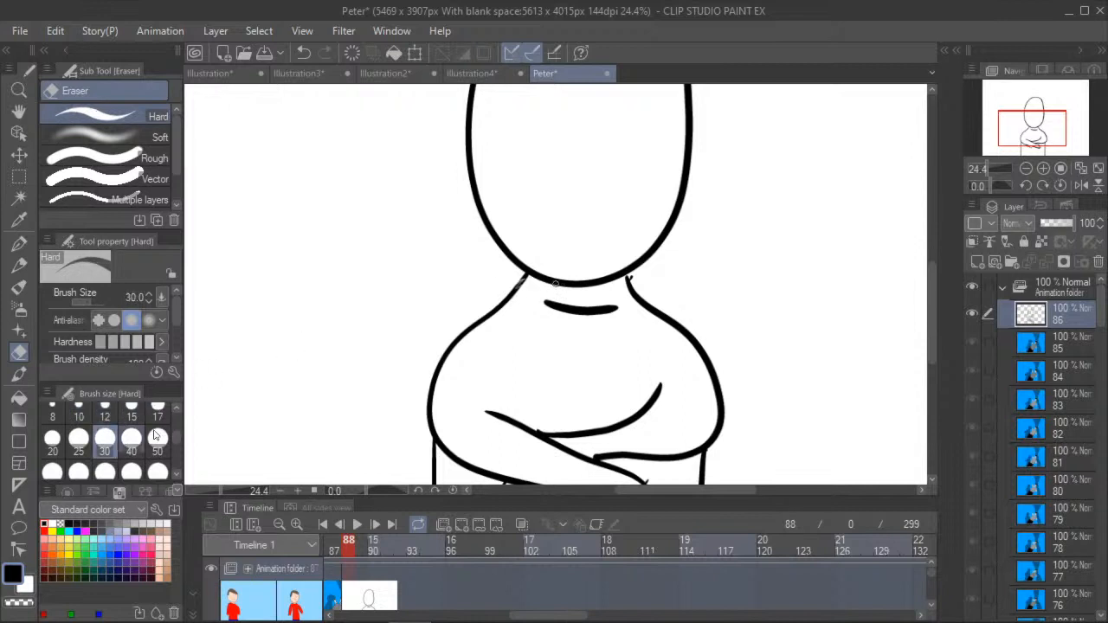
{"action": "left_click_drag", "start_coordinate": [523, 288], "coordinate": [521, 275]}
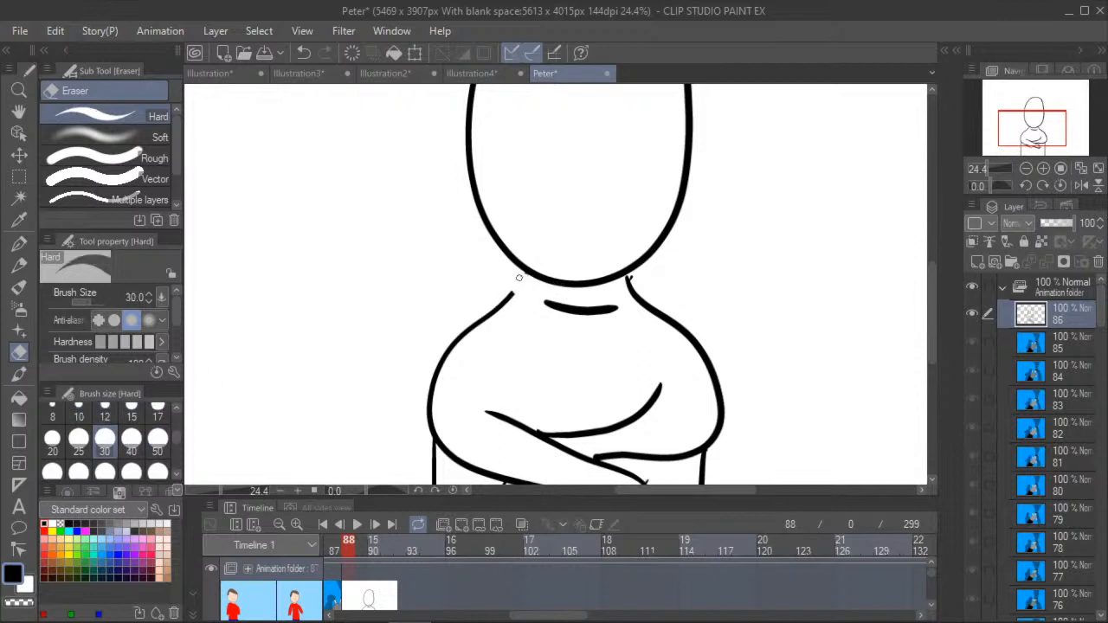
{"action": "mouse_move", "coordinate": [638, 289]}
{"action": "left_mouse_down"}
{"action": "mouse_move", "coordinate": [630, 277]}
{"action": "mouse_move", "coordinate": [630, 292]}
{"action": "left_mouse_up"}
- Draw the collar around the neck with the G-pen, and a jacket opening line from it to the crossed arms
{"action": "left_click", "coordinate": [17, 245]}
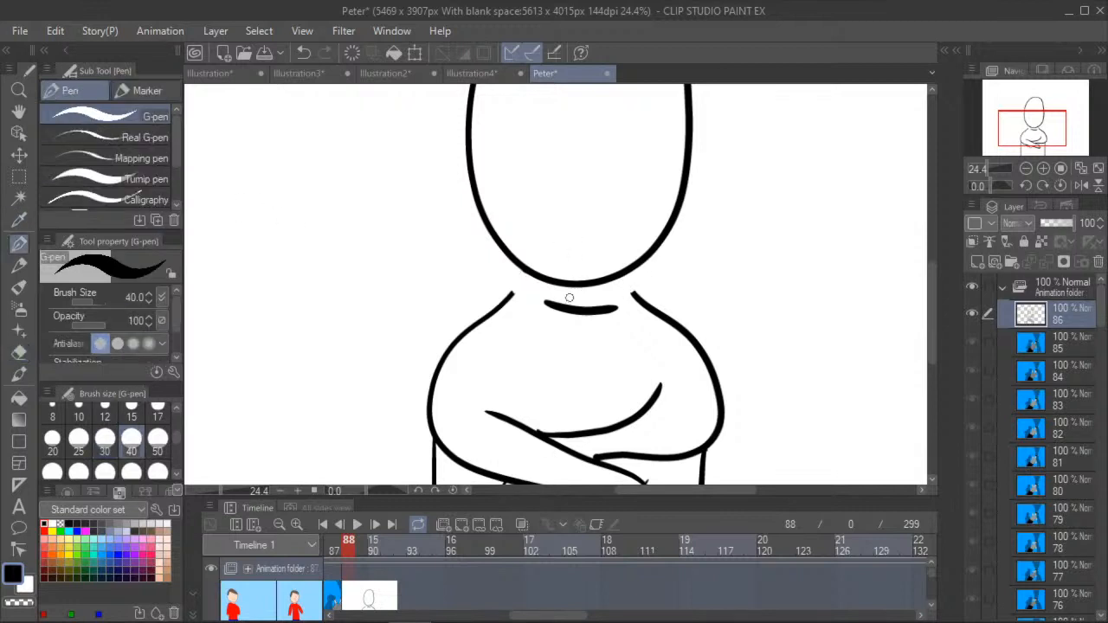
{"action": "mouse_move", "coordinate": [518, 263]}
{"action": "left_mouse_down"}
{"action": "mouse_move", "coordinate": [515, 298]}
{"action": "mouse_move", "coordinate": [540, 302]}
{"action": "mouse_move", "coordinate": [546, 280]}
{"action": "mouse_move", "coordinate": [529, 418]}
{"action": "left_mouse_up"}
{"action": "mouse_move", "coordinate": [606, 313]}
{"action": "left_mouse_down"}
{"action": "mouse_move", "coordinate": [637, 301]}
{"action": "mouse_move", "coordinate": [631, 280]}
{"action": "mouse_move", "coordinate": [614, 283]}
{"action": "mouse_move", "coordinate": [630, 299]}
{"action": "mouse_move", "coordinate": [635, 278]}
{"action": "mouse_move", "coordinate": [616, 272]}
{"action": "mouse_move", "coordinate": [611, 285]}
{"action": "left_mouse_up"}
{"action": "left_click", "coordinate": [303, 52]}
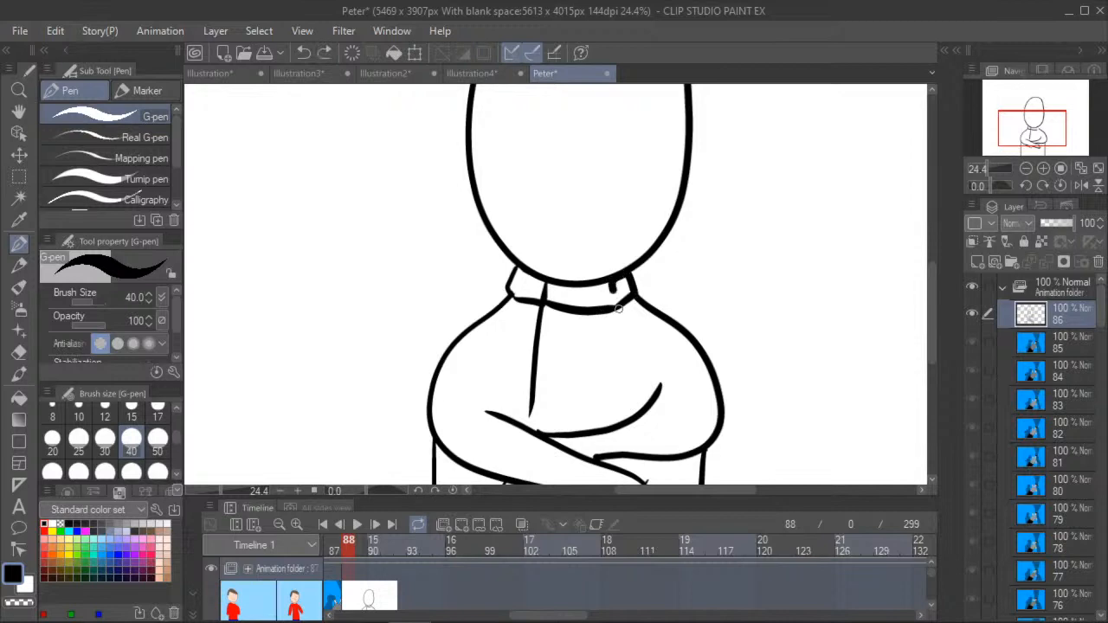
- Continue both jacket opening lines past the crossed arms to the canvas edge
{"action": "key", "text": "ctrl+minus"}
{"action": "left_click", "coordinate": [17, 115]}
{"action": "left_click_drag", "start_coordinate": [323, 283], "coordinate": [226, 187]}
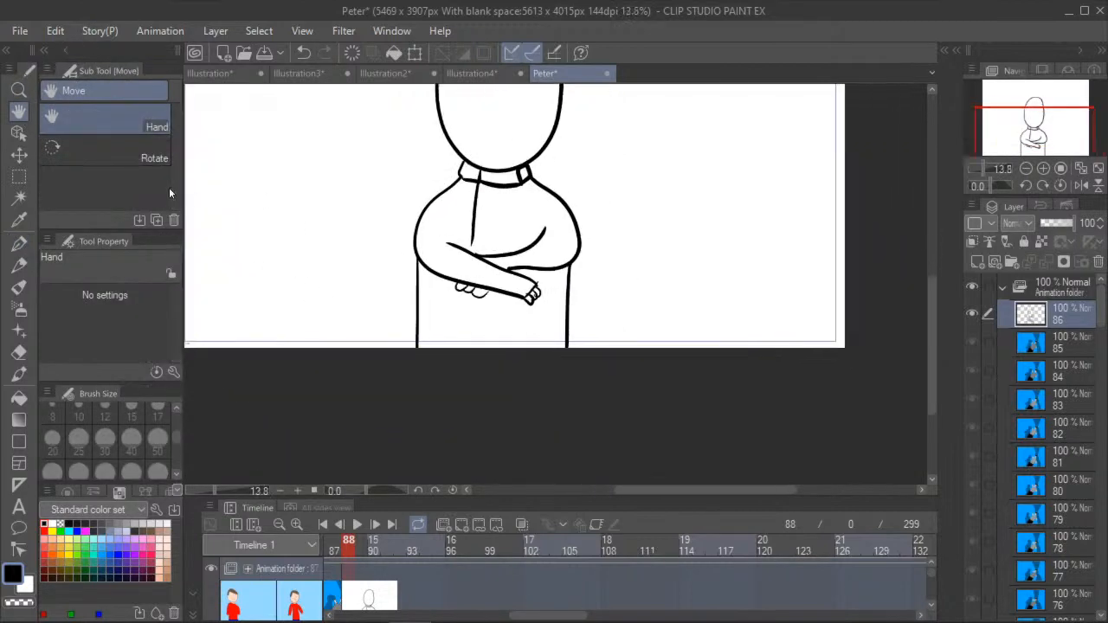
{"action": "left_click", "coordinate": [19, 244]}
{"action": "scroll", "coordinate": [469, 244], "scroll_direction": "up", "scroll_amount": 3}
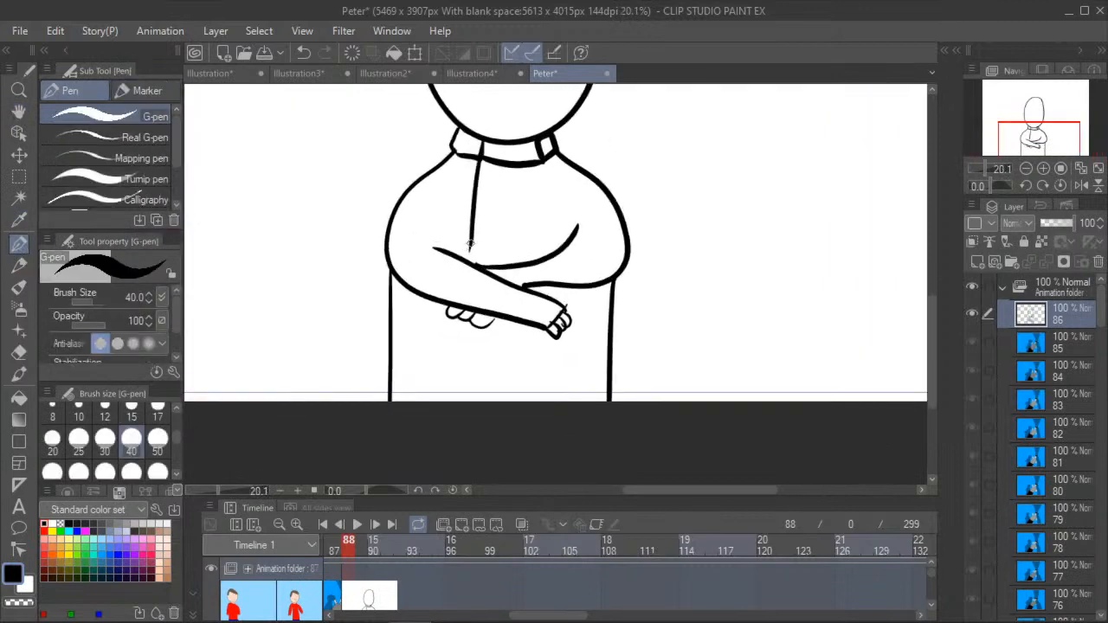
{"action": "left_click_drag", "start_coordinate": [452, 315], "coordinate": [454, 400]}
{"action": "left_click_drag", "start_coordinate": [541, 163], "coordinate": [535, 259]}
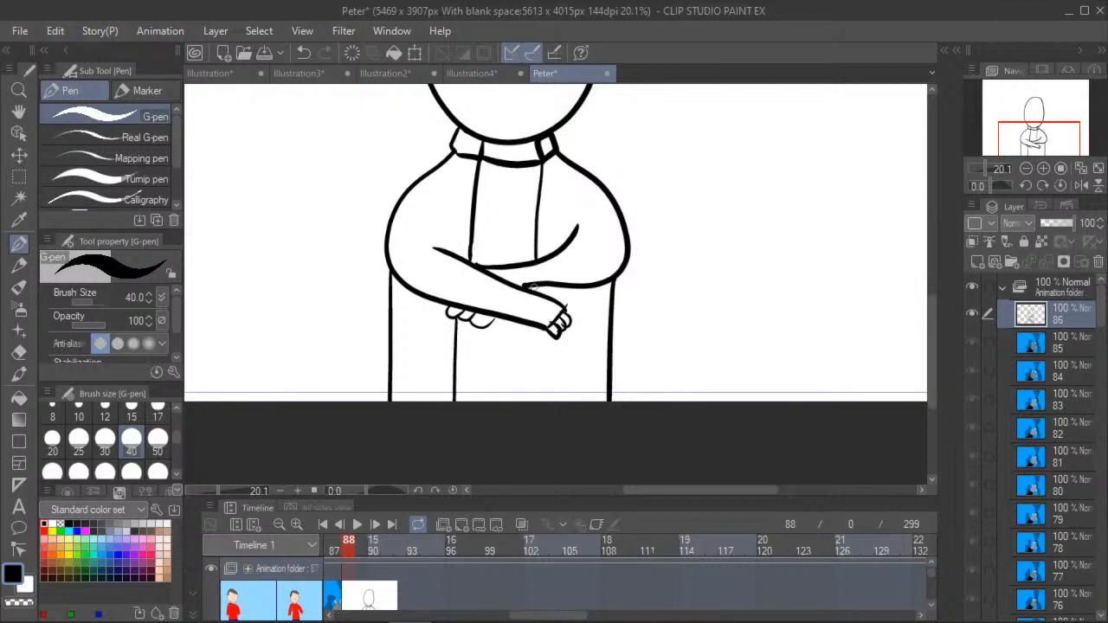
{"action": "left_click_drag", "start_coordinate": [530, 326], "coordinate": [529, 400]}
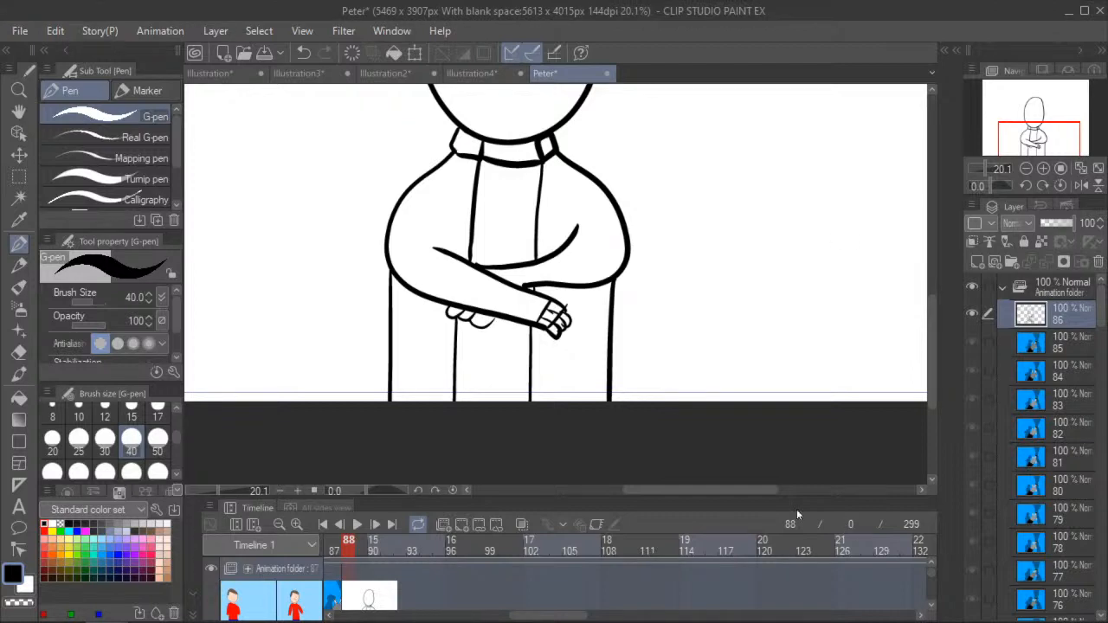
- Look over the whole crossed-arms figure, including a closer view of its head
{"action": "left_click", "coordinate": [19, 111]}
{"action": "left_click_drag", "start_coordinate": [311, 262], "coordinate": [466, 400]}
{"action": "scroll", "coordinate": [440, 315], "scroll_direction": "down", "scroll_amount": 3}
{"action": "scroll", "coordinate": [437, 311], "scroll_direction": "down", "scroll_amount": 2}
{"action": "scroll", "coordinate": [447, 292], "scroll_direction": "up", "scroll_amount": 2}
{"action": "scroll", "coordinate": [447, 289], "scroll_direction": "down", "scroll_amount": 3}
{"action": "scroll", "coordinate": [447, 290], "scroll_direction": "up", "scroll_amount": 2}
{"action": "scroll", "coordinate": [448, 290], "scroll_direction": "down", "scroll_amount": 1}
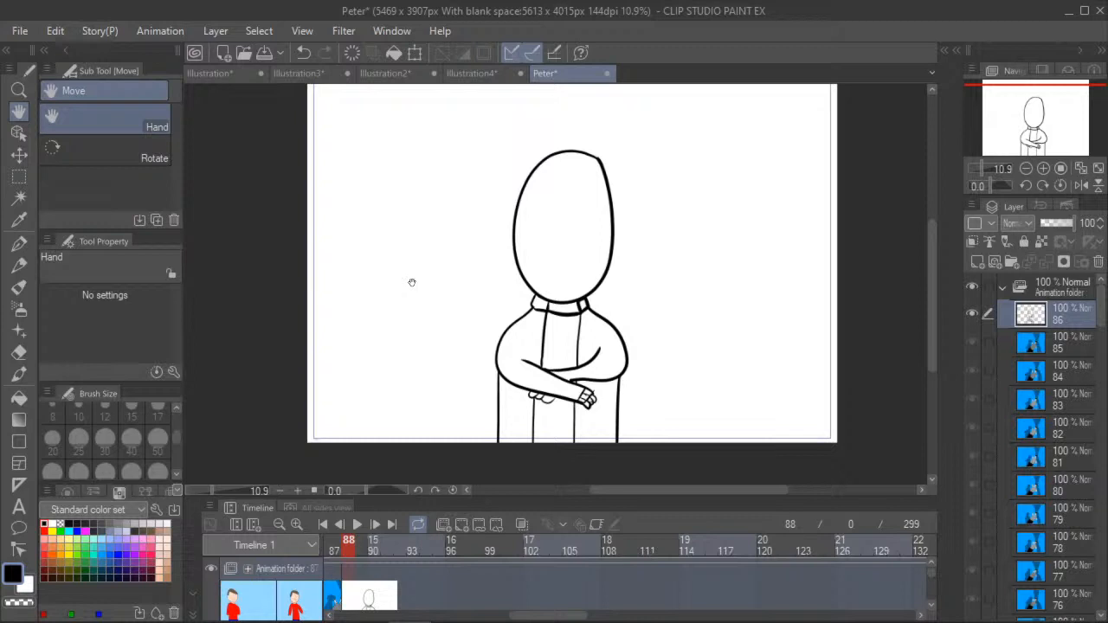
{"action": "left_click", "coordinate": [19, 244]}
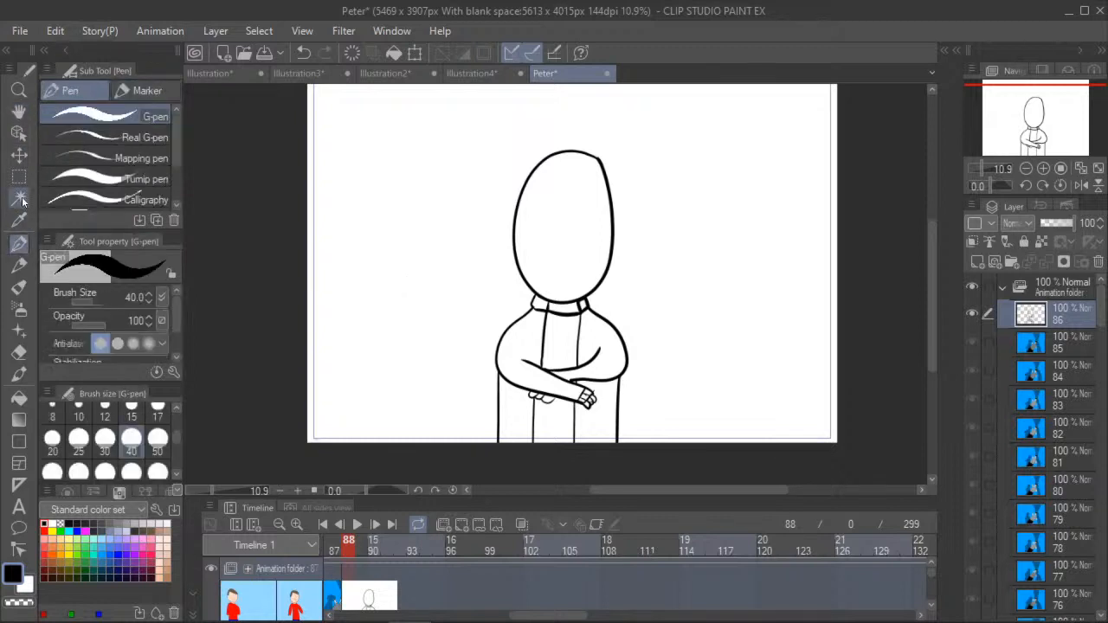
{"action": "scroll", "coordinate": [558, 186], "scroll_direction": "up", "scroll_amount": 2}
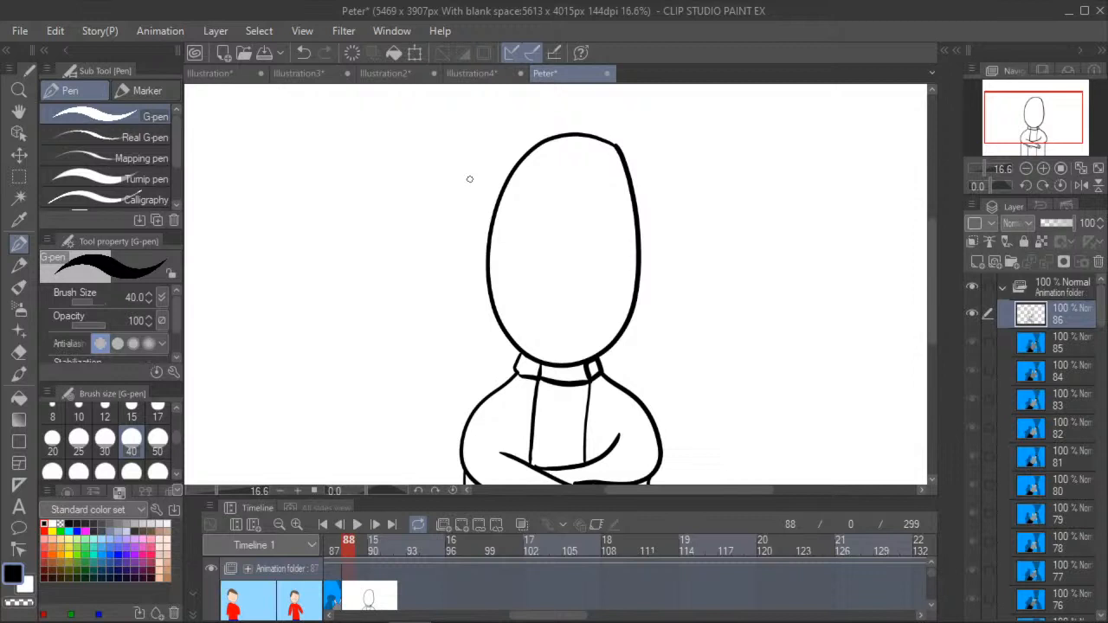
- Draw a smaller second figure on the canvas's left side with an oval head, neck, shoulders and hanging arms
{"action": "left_click", "coordinate": [19, 112]}
{"action": "left_click_drag", "start_coordinate": [295, 283], "coordinate": [370, 256]}
{"action": "scroll", "coordinate": [372, 257], "scroll_direction": "down", "scroll_amount": 5}
{"action": "scroll", "coordinate": [325, 380], "scroll_direction": "up", "scroll_amount": 2}
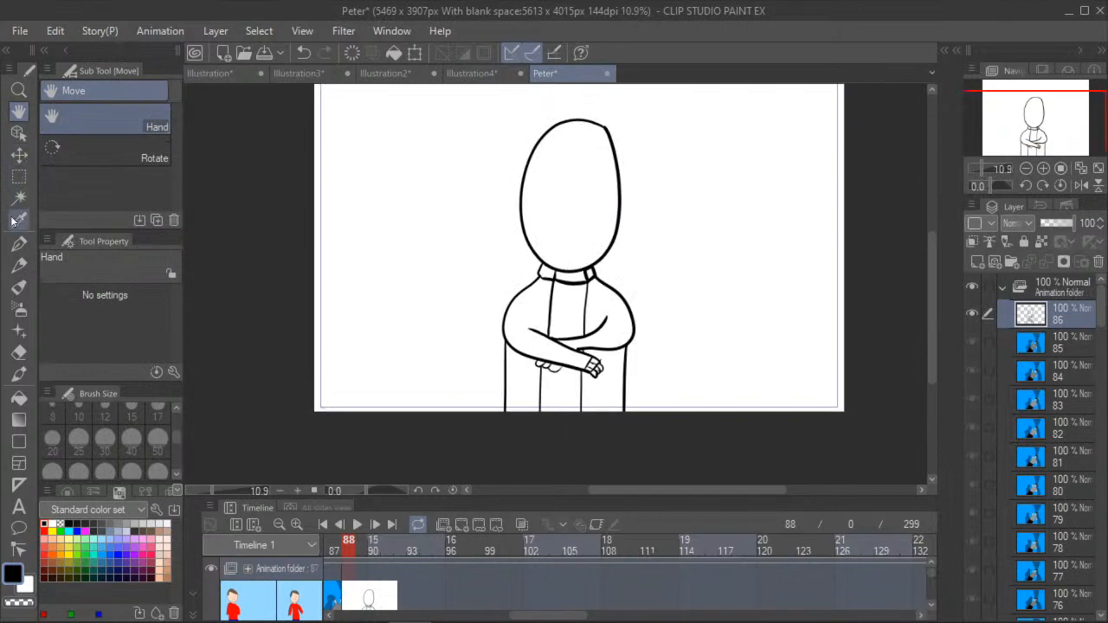
{"action": "left_click", "coordinate": [19, 220]}
{"action": "left_click", "coordinate": [19, 243]}
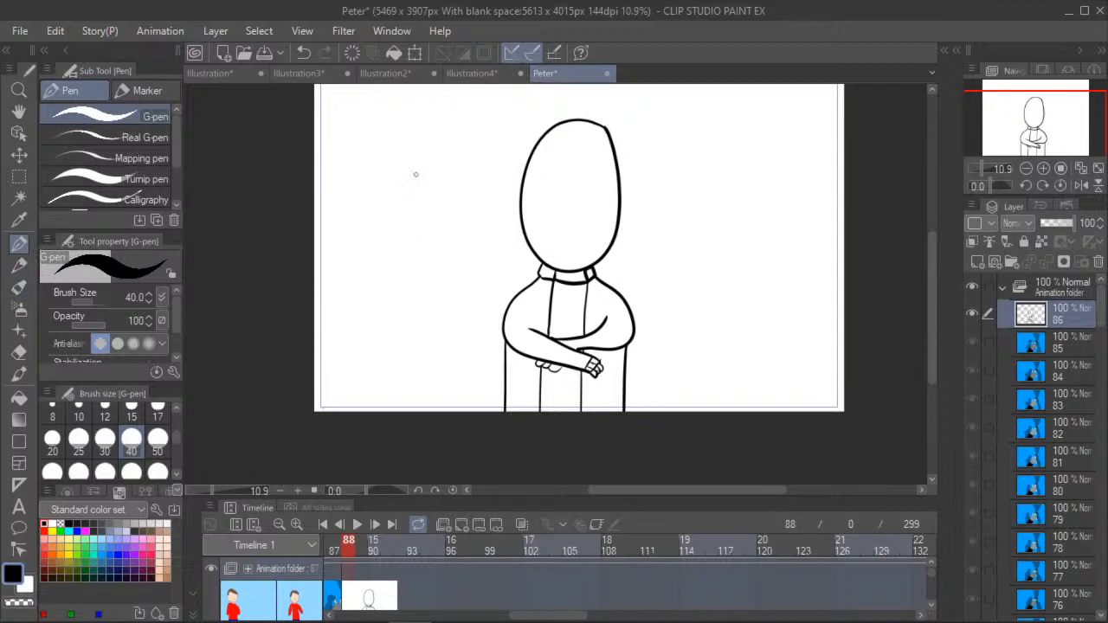
{"action": "mouse_move", "coordinate": [393, 191]}
{"action": "left_mouse_down"}
{"action": "mouse_move", "coordinate": [365, 256]}
{"action": "mouse_move", "coordinate": [378, 298]}
{"action": "mouse_move", "coordinate": [424, 286]}
{"action": "mouse_move", "coordinate": [425, 193]}
{"action": "left_mouse_up"}
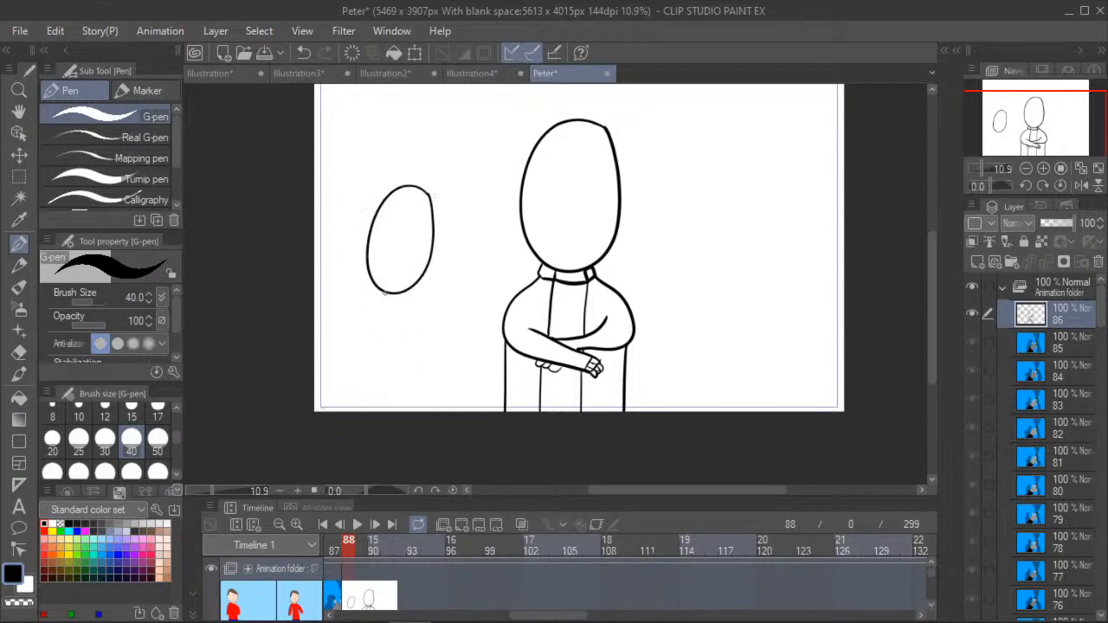
{"action": "mouse_move", "coordinate": [385, 293]}
{"action": "left_mouse_down"}
{"action": "mouse_move", "coordinate": [353, 329]}
{"action": "mouse_move", "coordinate": [346, 407]}
{"action": "left_mouse_up"}
{"action": "left_click_drag", "start_coordinate": [377, 329], "coordinate": [372, 411]}
{"action": "mouse_move", "coordinate": [405, 291]}
{"action": "left_mouse_down"}
{"action": "mouse_move", "coordinate": [431, 345]}
{"action": "mouse_move", "coordinate": [430, 411]}
{"action": "left_mouse_up"}
{"action": "left_click_drag", "start_coordinate": [407, 332], "coordinate": [405, 411]}
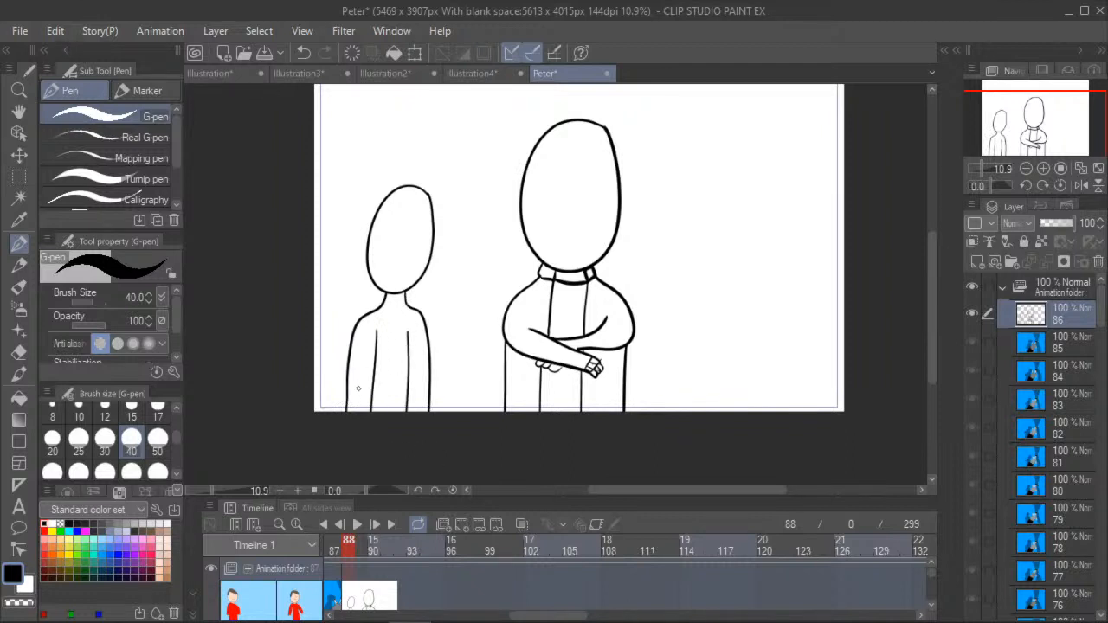
- Erase the inner line of the smaller figure's left arm and redraw it straighter with the G-pen
{"action": "left_click", "coordinate": [19, 352]}
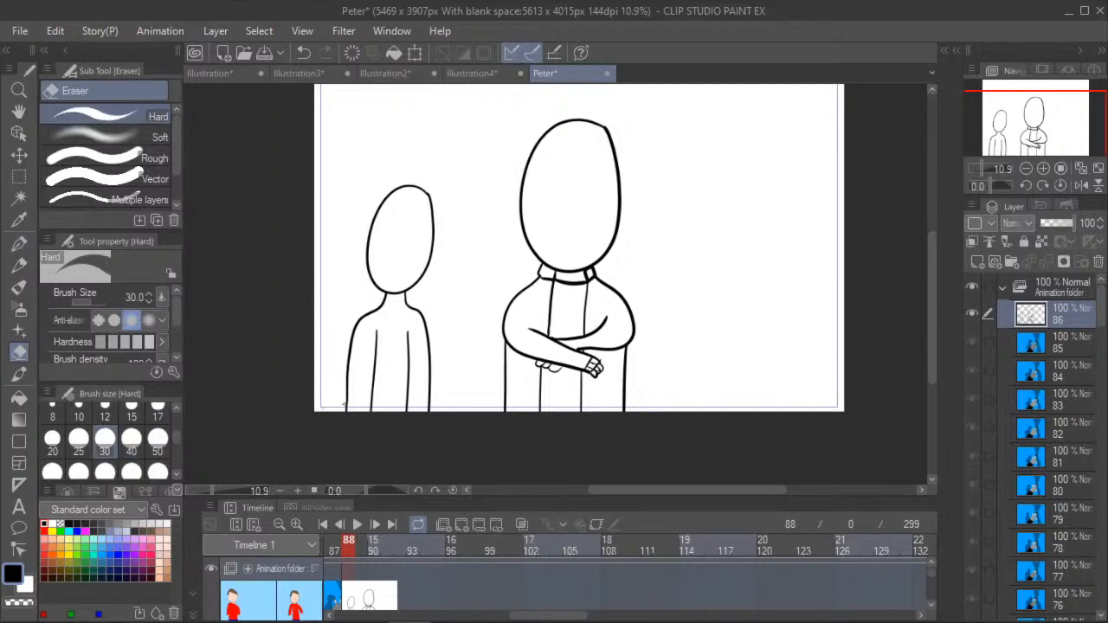
{"action": "mouse_move", "coordinate": [372, 366]}
{"action": "left_mouse_down"}
{"action": "mouse_move", "coordinate": [376, 342]}
{"action": "mouse_move", "coordinate": [367, 417]}
{"action": "left_mouse_up"}
{"action": "left_click", "coordinate": [19, 245]}
{"action": "left_click_drag", "start_coordinate": [372, 324], "coordinate": [370, 414]}
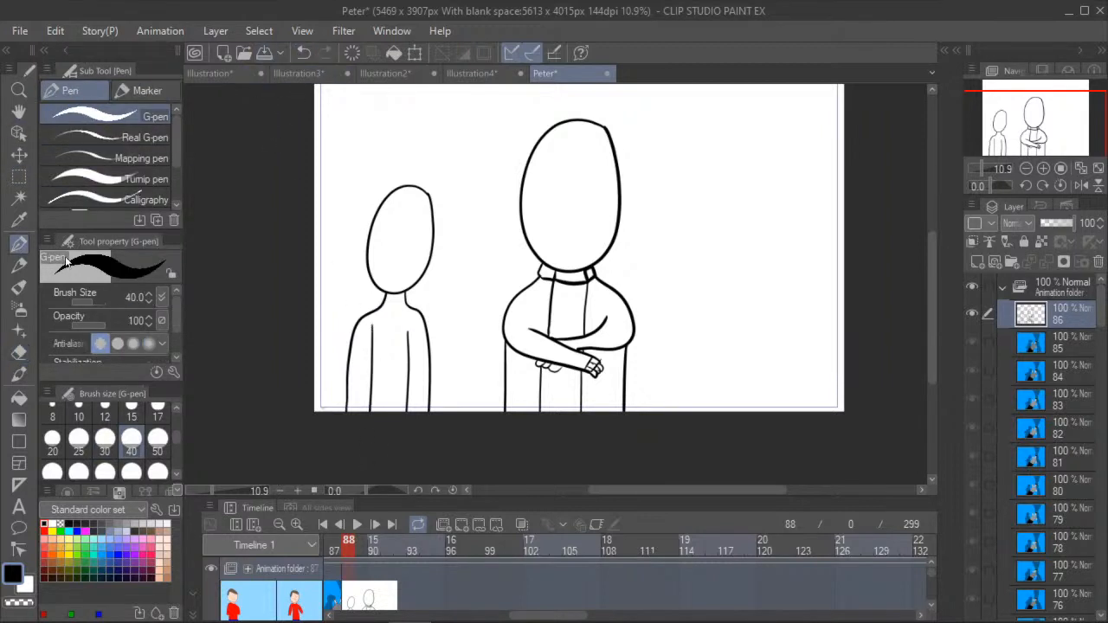
- Draw a shirt neckline and a short sleeve hem on each arm of the smaller figure
{"action": "left_click", "coordinate": [19, 352]}
{"action": "scroll", "coordinate": [370, 335], "scroll_direction": "up", "scroll_amount": 2}
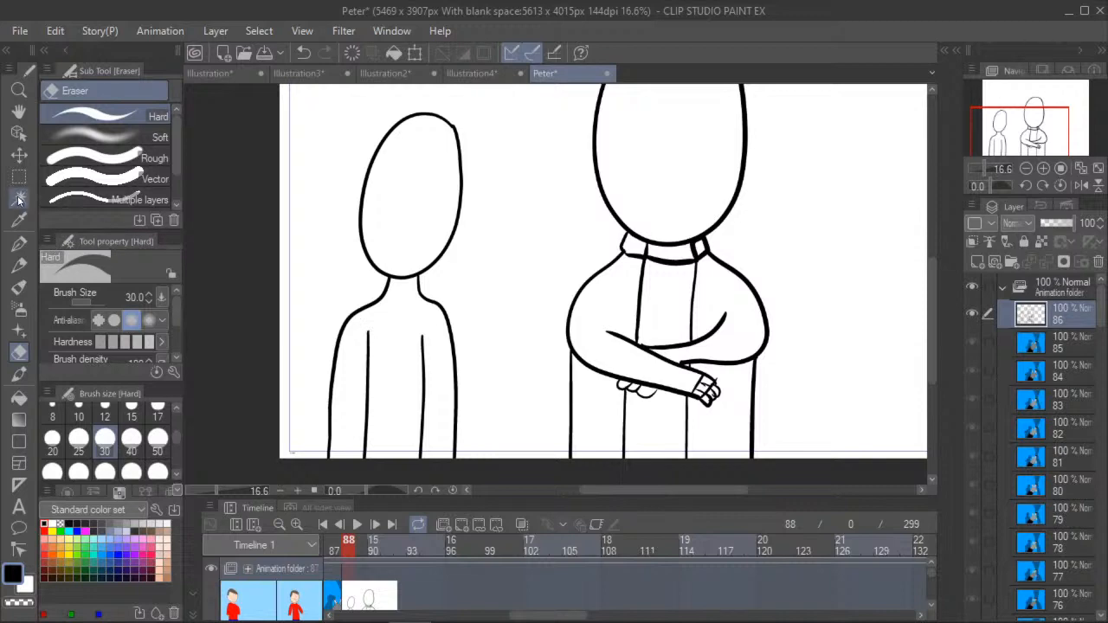
{"action": "left_click", "coordinate": [19, 245]}
{"action": "left_click_drag", "start_coordinate": [387, 289], "coordinate": [419, 288]}
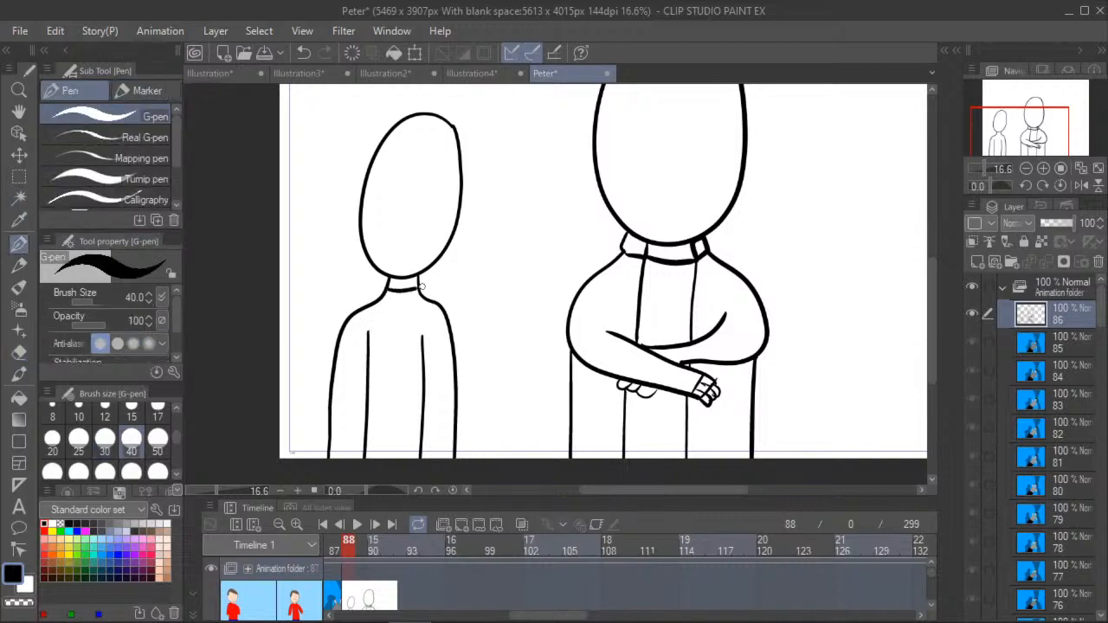
{"action": "left_click_drag", "start_coordinate": [336, 357], "coordinate": [451, 357]}
- Erase the lower ends of the smaller figure's outer arm lines and draw hands with rounded fingers there
{"action": "left_click", "coordinate": [18, 400]}
{"action": "left_click", "coordinate": [18, 351]}
{"action": "mouse_move", "coordinate": [333, 443]}
{"action": "left_mouse_down"}
{"action": "mouse_move", "coordinate": [327, 457]}
{"action": "mouse_move", "coordinate": [328, 443]}
{"action": "left_mouse_up"}
{"action": "left_click_drag", "start_coordinate": [454, 451], "coordinate": [454, 470]}
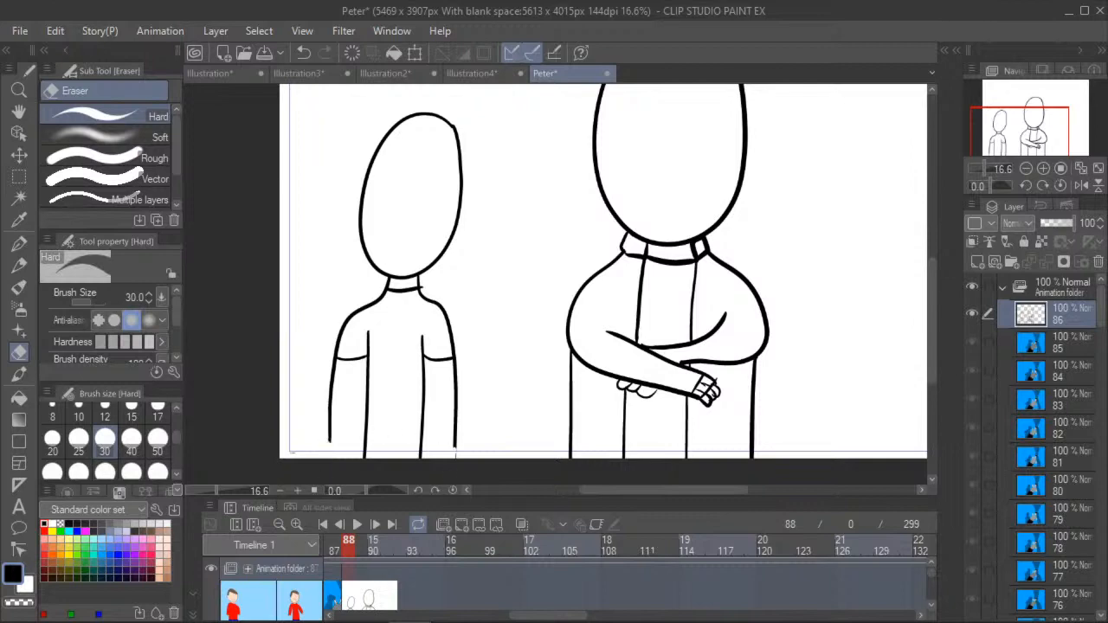
{"action": "left_click", "coordinate": [18, 244]}
{"action": "mouse_move", "coordinate": [328, 440]}
{"action": "left_mouse_down"}
{"action": "mouse_move", "coordinate": [430, 434]}
{"action": "mouse_move", "coordinate": [455, 444]}
{"action": "left_mouse_up"}
{"action": "left_click", "coordinate": [19, 352]}
{"action": "left_click", "coordinate": [19, 243]}
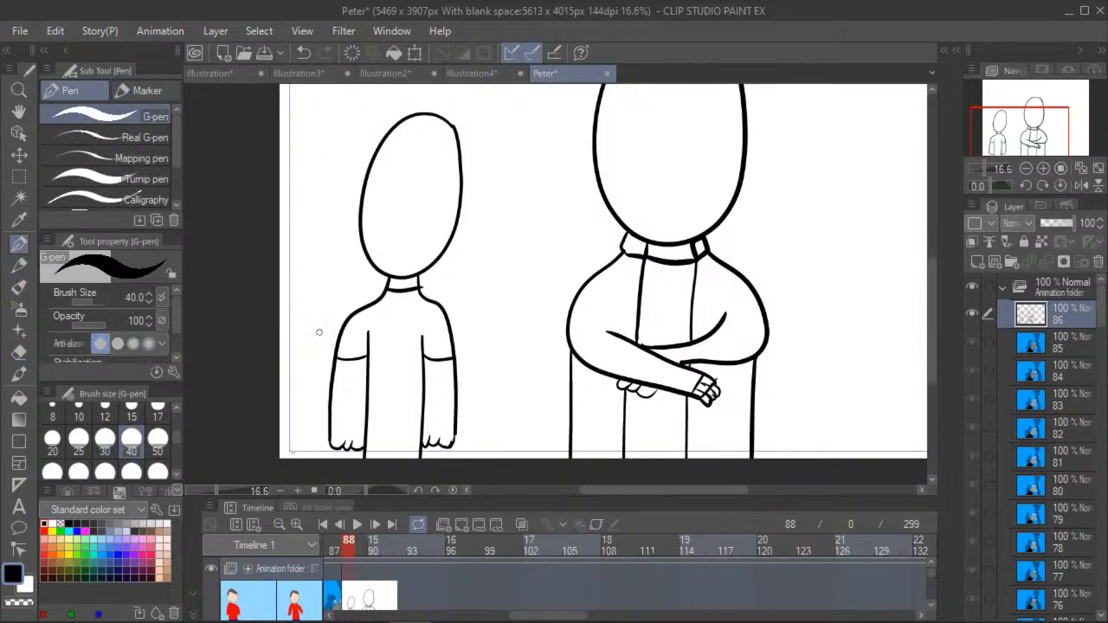
- Draw a horizontal shirt hem below the smaller figure's torso with two short trouser lines beneath it
{"action": "left_click", "coordinate": [19, 351]}
{"action": "scroll", "coordinate": [415, 289], "scroll_direction": "up", "scroll_amount": 5}
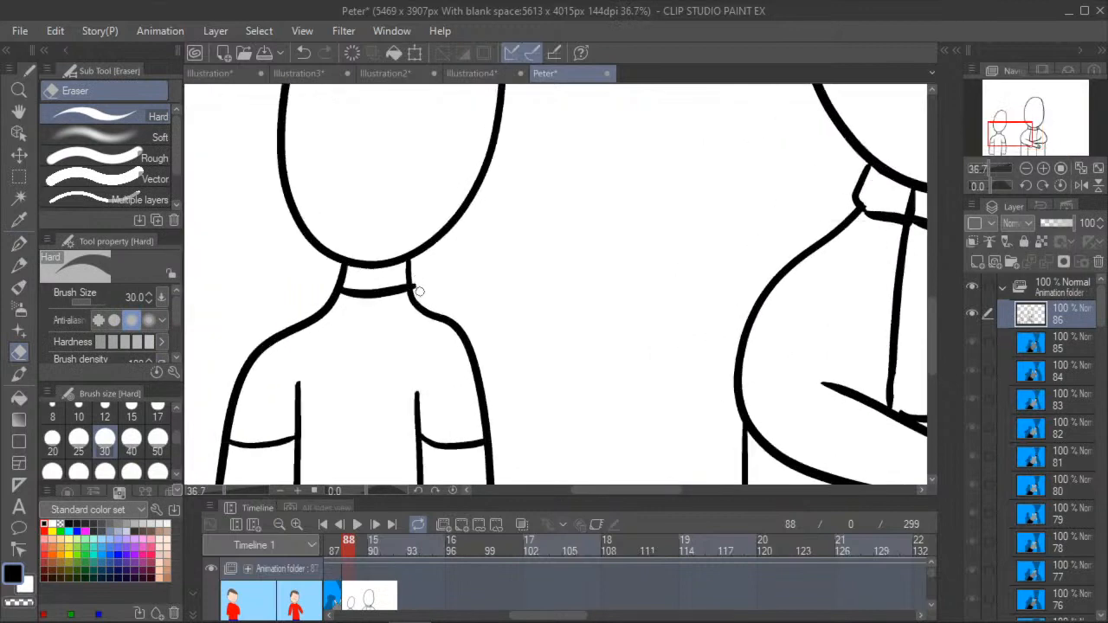
{"action": "left_click", "coordinate": [19, 111]}
{"action": "left_click_drag", "start_coordinate": [255, 335], "coordinate": [265, 234]}
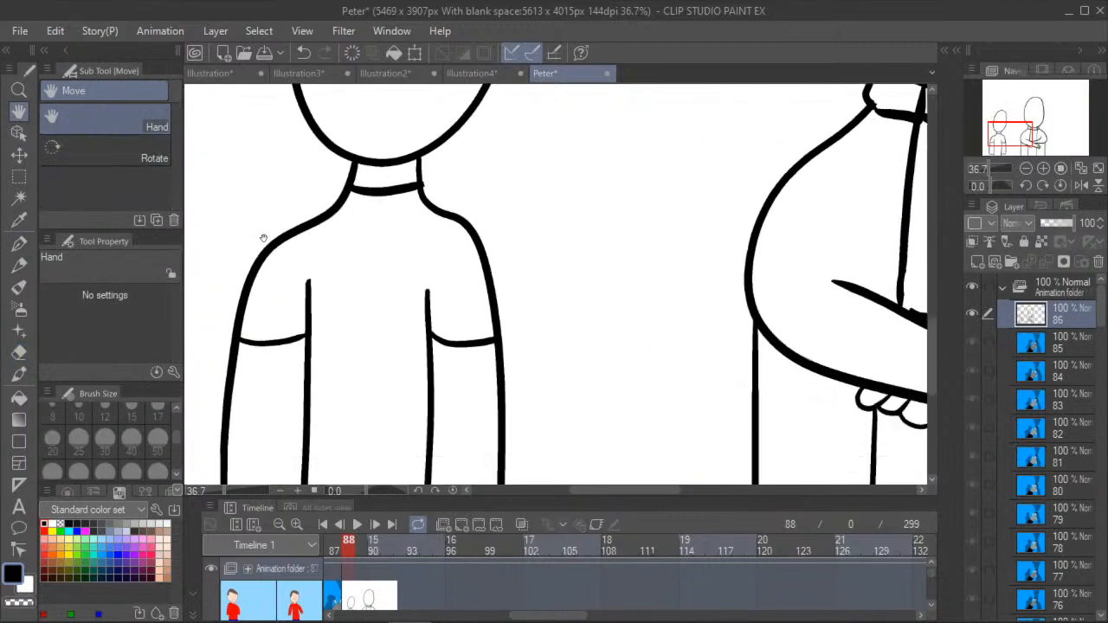
{"action": "scroll", "coordinate": [235, 251], "scroll_direction": "down", "scroll_amount": 4}
{"action": "scroll", "coordinate": [235, 251], "scroll_direction": "up", "scroll_amount": 1}
{"action": "left_click", "coordinate": [19, 243]}
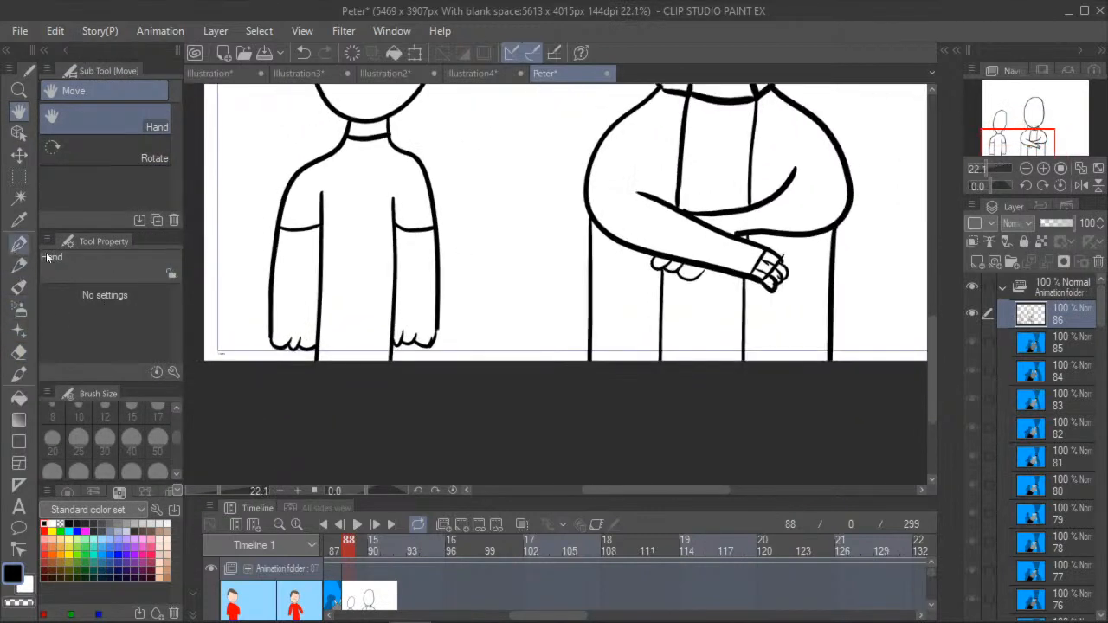
{"action": "scroll", "coordinate": [338, 366], "scroll_direction": "up", "scroll_amount": 1}
{"action": "scroll", "coordinate": [339, 366], "scroll_direction": "up", "scroll_amount": 2}
{"action": "left_click_drag", "start_coordinate": [298, 356], "coordinate": [439, 353]}
{"action": "mouse_move", "coordinate": [347, 354]}
{"action": "left_mouse_down"}
{"action": "mouse_move", "coordinate": [347, 364]}
{"action": "mouse_move", "coordinate": [386, 364]}
{"action": "left_mouse_up"}
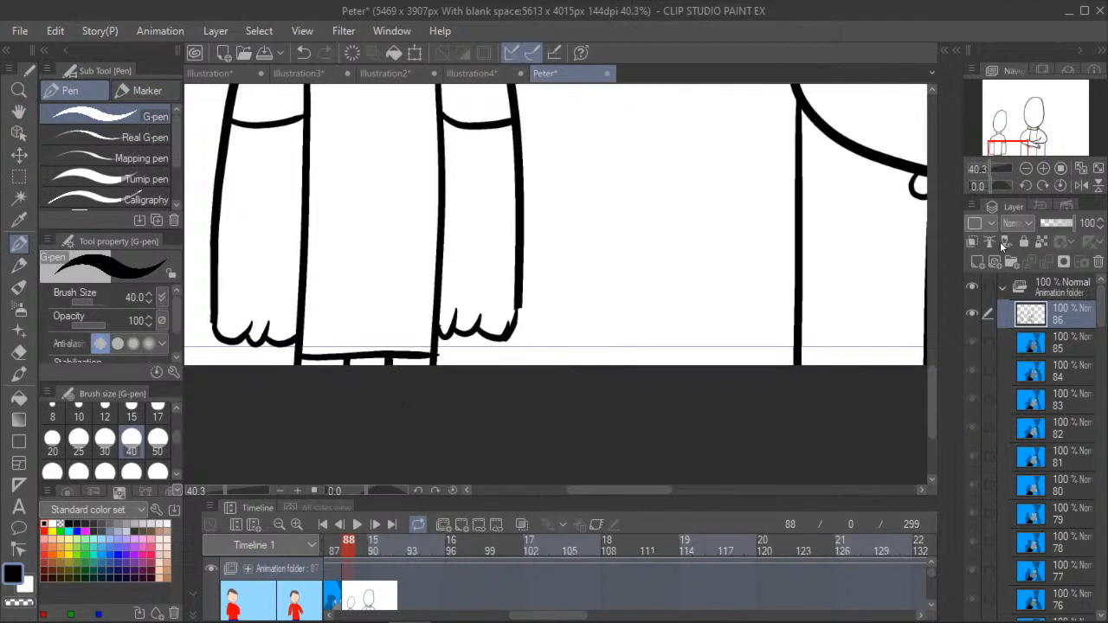
- Erase the top of the smaller figure's head outline down to about the upper third, leaving the sides and chin
{"action": "left_click", "coordinate": [26, 114]}
{"action": "left_click_drag", "start_coordinate": [533, 311], "coordinate": [644, 411]}
{"action": "scroll", "coordinate": [640, 411], "scroll_direction": "down", "scroll_amount": 4}
{"action": "scroll", "coordinate": [547, 431], "scroll_direction": "up", "scroll_amount": 3}
{"action": "scroll", "coordinate": [344, 325], "scroll_direction": "down", "scroll_amount": 5}
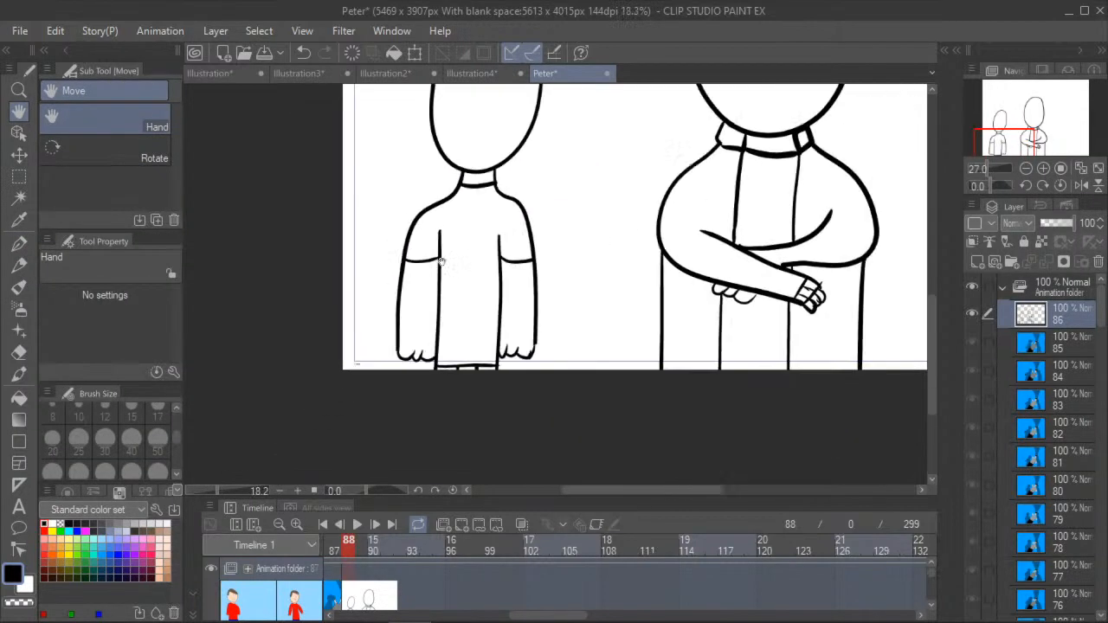
{"action": "scroll", "coordinate": [546, 320], "scroll_direction": "up", "scroll_amount": 2}
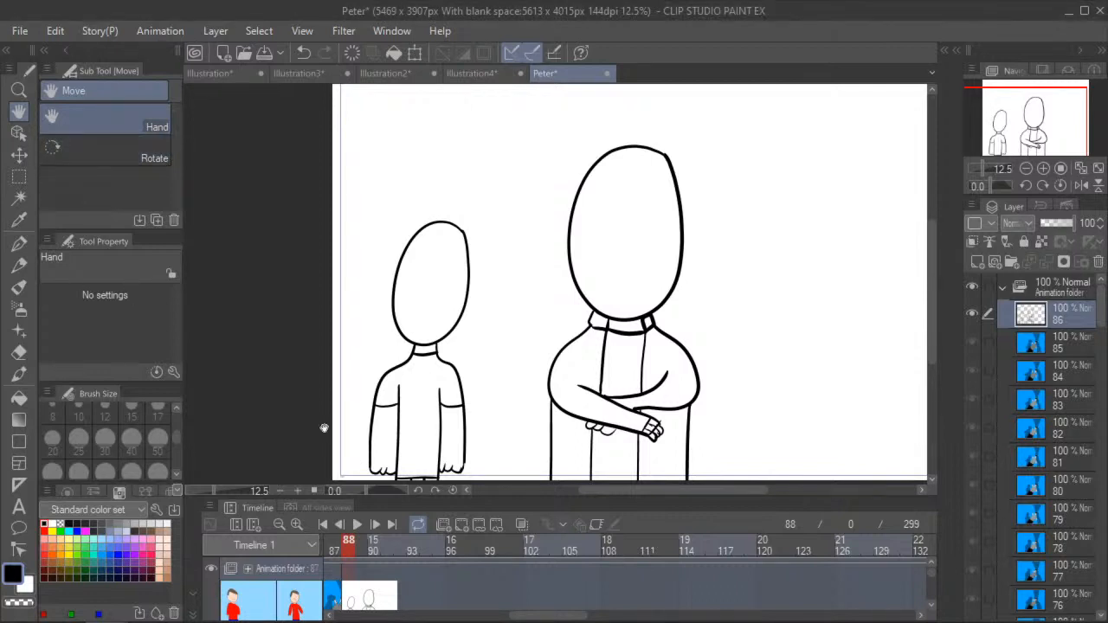
{"action": "left_click_drag", "start_coordinate": [327, 339], "coordinate": [305, 263]}
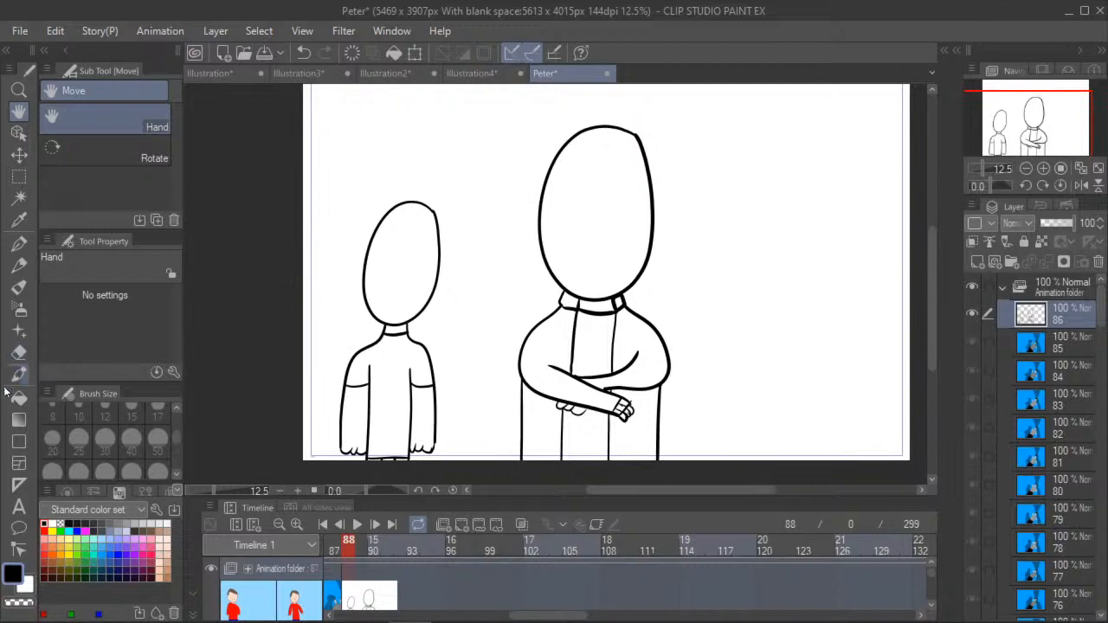
{"action": "left_click", "coordinate": [19, 245]}
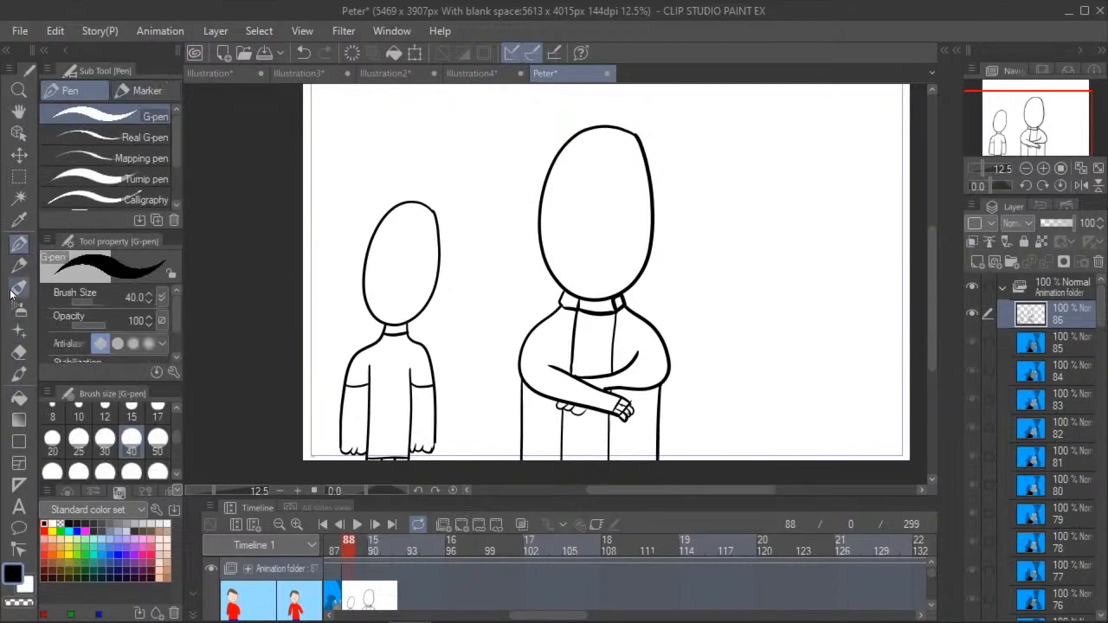
{"action": "left_click", "coordinate": [19, 352]}
{"action": "scroll", "coordinate": [386, 224], "scroll_direction": "up", "scroll_amount": 1}
{"action": "scroll", "coordinate": [386, 224], "scroll_direction": "up", "scroll_amount": 2}
{"action": "mouse_move", "coordinate": [384, 210]}
{"action": "left_mouse_down"}
{"action": "mouse_move", "coordinate": [405, 176]}
{"action": "mouse_move", "coordinate": [403, 214]}
{"action": "mouse_move", "coordinate": [429, 167]}
{"action": "mouse_move", "coordinate": [446, 234]}
{"action": "mouse_move", "coordinate": [454, 162]}
{"action": "mouse_move", "coordinate": [477, 223]}
{"action": "mouse_move", "coordinate": [482, 199]}
{"action": "left_mouse_up"}
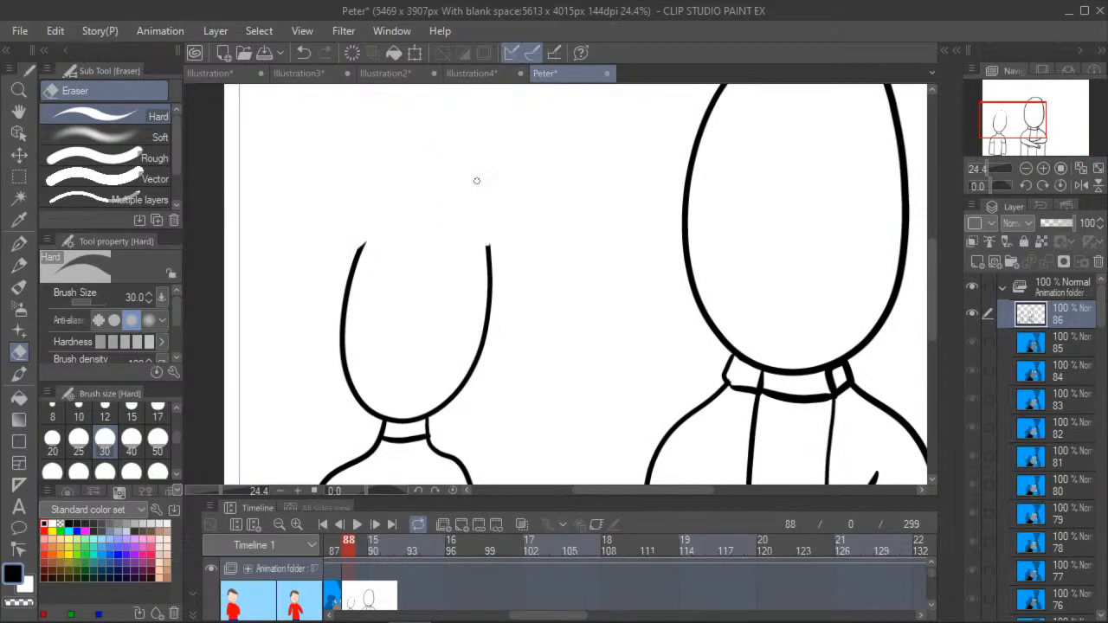
- Draw short hair with a jagged fringe and a small pointed tuft on the smaller figure using the G-pen
{"action": "left_click", "coordinate": [19, 244]}
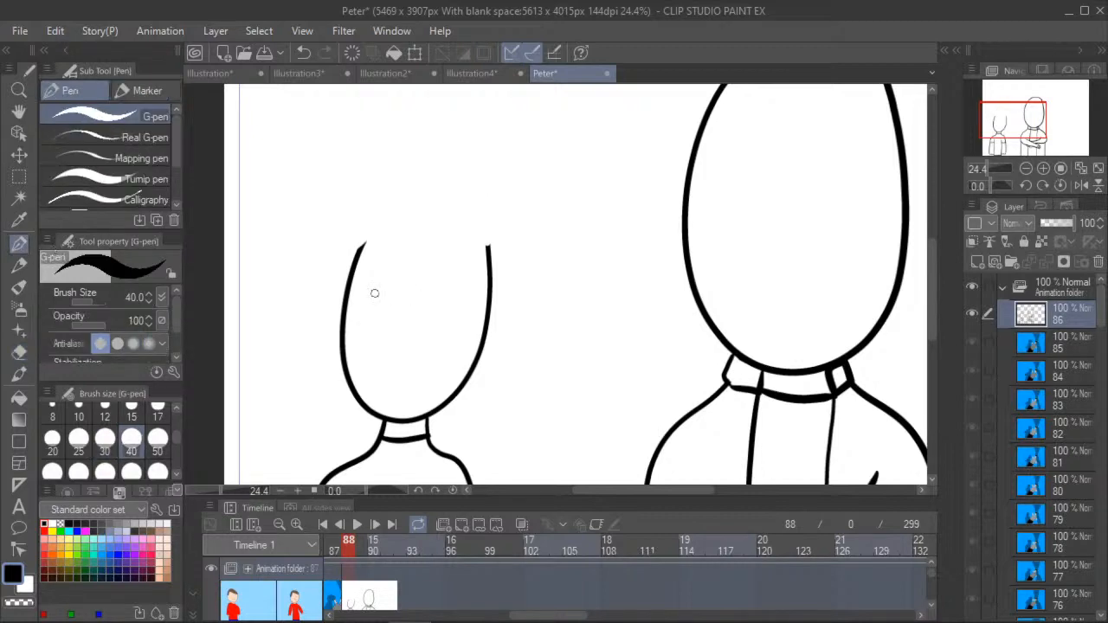
{"action": "left_click", "coordinate": [15, 112]}
{"action": "left_click_drag", "start_coordinate": [244, 209], "coordinate": [279, 252]}
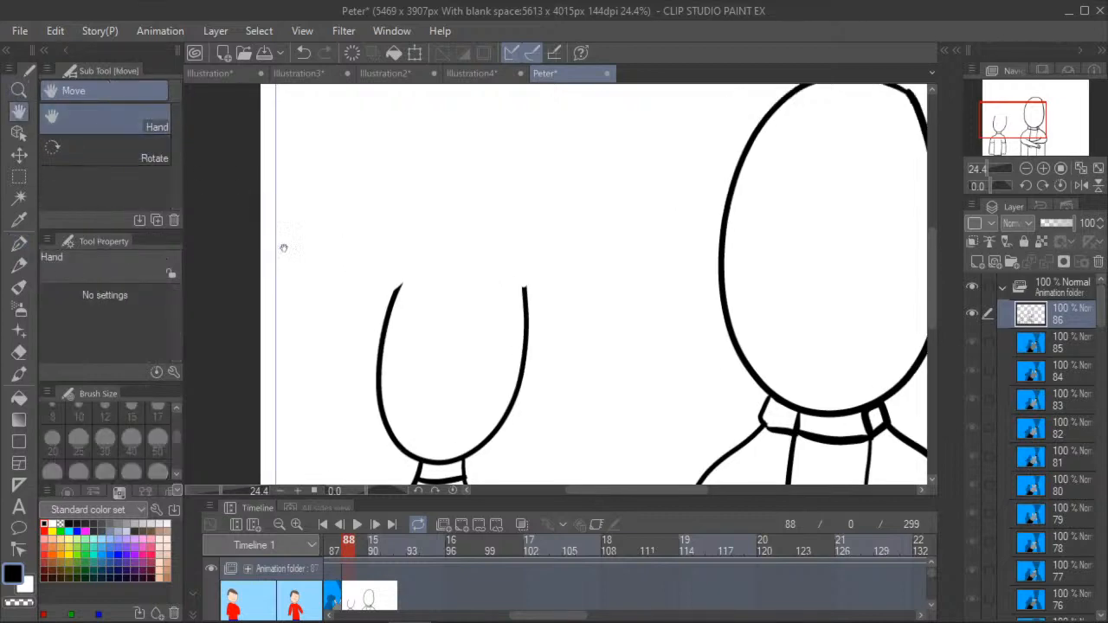
{"action": "scroll", "coordinate": [279, 253], "scroll_direction": "down", "scroll_amount": 3}
{"action": "left_click", "coordinate": [22, 243]}
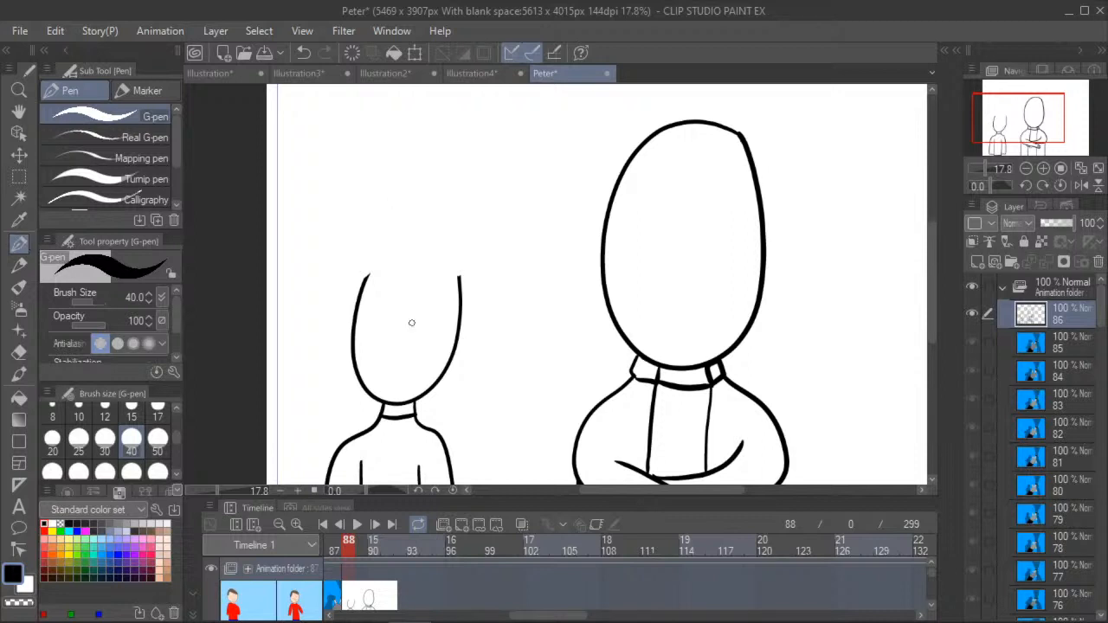
{"action": "mouse_move", "coordinate": [358, 291]}
{"action": "left_mouse_down"}
{"action": "mouse_move", "coordinate": [366, 237]}
{"action": "mouse_move", "coordinate": [386, 219]}
{"action": "mouse_move", "coordinate": [444, 227]}
{"action": "mouse_move", "coordinate": [472, 270]}
{"action": "mouse_move", "coordinate": [461, 289]}
{"action": "mouse_move", "coordinate": [444, 266]}
{"action": "mouse_move", "coordinate": [370, 267]}
{"action": "mouse_move", "coordinate": [372, 278]}
{"action": "left_mouse_up"}
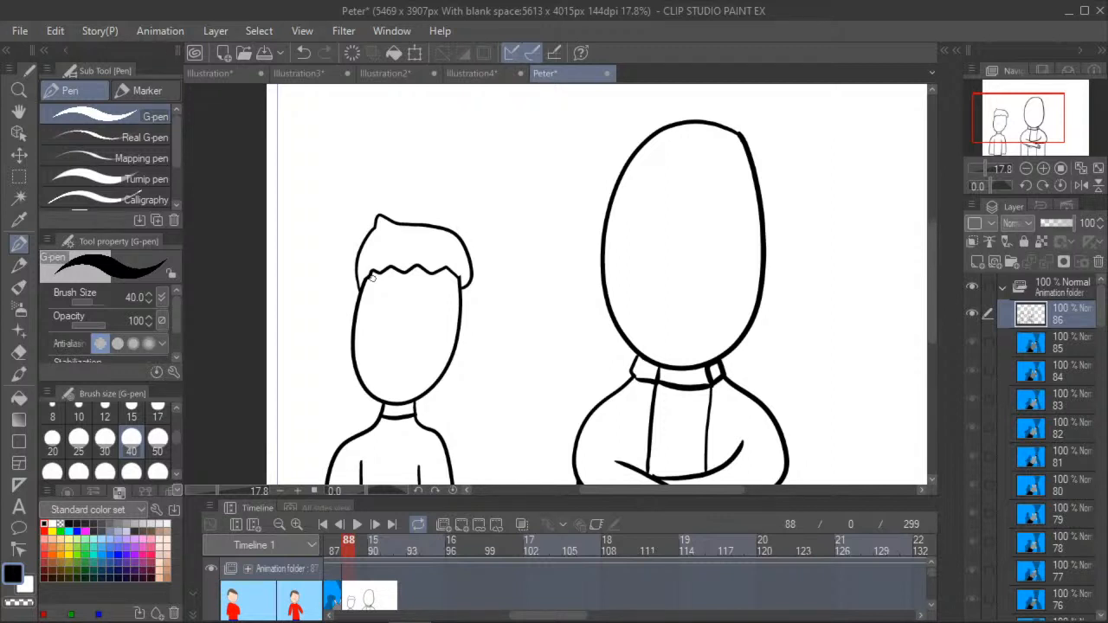
- Add three freckle dots to each cheek of the smaller figure with the G-pen
{"action": "left_click", "coordinate": [19, 113]}
{"action": "left_click_drag", "start_coordinate": [291, 322], "coordinate": [274, 243]}
{"action": "scroll", "coordinate": [272, 251], "scroll_direction": "down", "scroll_amount": 1}
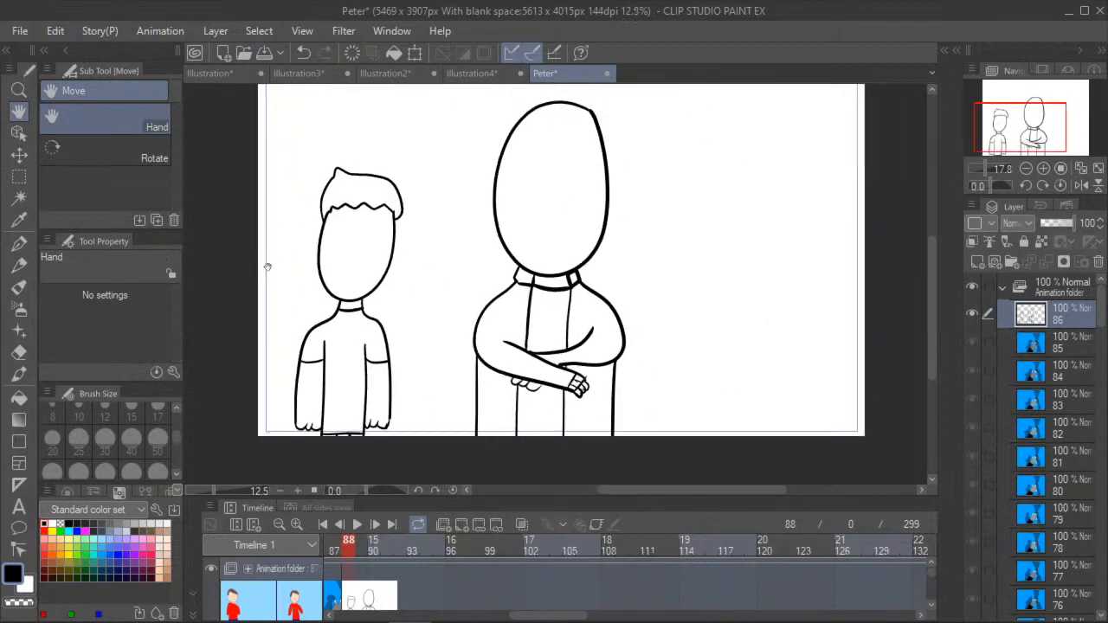
{"action": "scroll", "coordinate": [247, 299], "scroll_direction": "up", "scroll_amount": 2}
{"action": "left_click", "coordinate": [19, 243]}
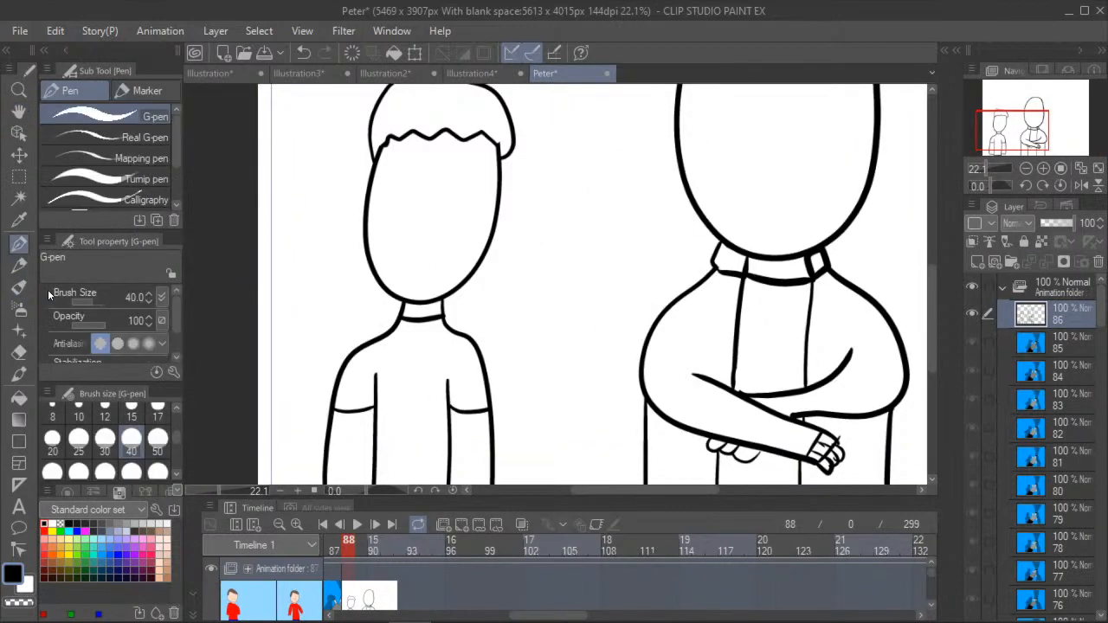
{"action": "left_click", "coordinate": [380, 230]}
{"action": "left_click", "coordinate": [400, 234]}
{"action": "left_click", "coordinate": [388, 246]}
{"action": "left_click", "coordinate": [463, 233]}
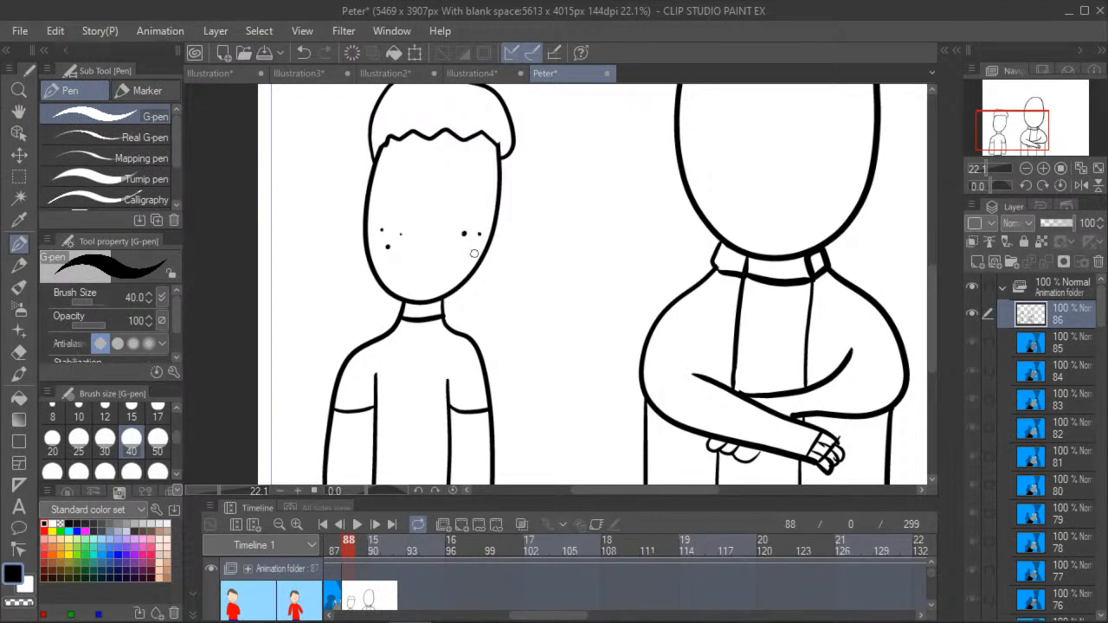
{"action": "left_click", "coordinate": [469, 249]}
- Draw a round head for a third figure on the empty area to the right of the crossed-arms figure
{"action": "left_click", "coordinate": [19, 112]}
{"action": "left_click_drag", "start_coordinate": [471, 227], "coordinate": [270, 242]}
{"action": "scroll", "coordinate": [270, 242], "scroll_direction": "down", "scroll_amount": 2}
{"action": "mouse_move", "coordinate": [367, 241]}
{"action": "left_mouse_down"}
{"action": "mouse_move", "coordinate": [271, 234]}
{"action": "mouse_move", "coordinate": [254, 205]}
{"action": "left_mouse_up"}
{"action": "left_click", "coordinate": [12, 245]}
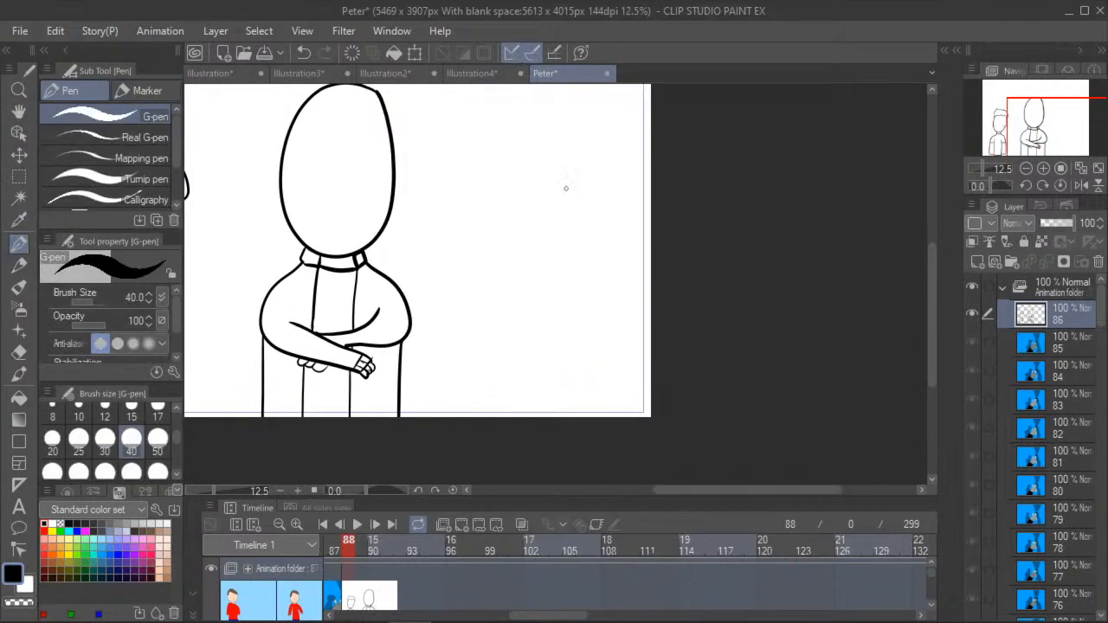
{"action": "mouse_move", "coordinate": [543, 184]}
{"action": "left_mouse_down"}
{"action": "mouse_move", "coordinate": [499, 190]}
{"action": "mouse_move", "coordinate": [484, 277]}
{"action": "mouse_move", "coordinate": [524, 323]}
{"action": "mouse_move", "coordinate": [552, 257]}
{"action": "left_mouse_up"}
{"action": "mouse_move", "coordinate": [548, 204]}
{"action": "left_mouse_down"}
{"action": "mouse_move", "coordinate": [495, 275]}
{"action": "mouse_move", "coordinate": [552, 287]}
{"action": "mouse_move", "coordinate": [551, 202]}
{"action": "mouse_move", "coordinate": [506, 197]}
{"action": "mouse_move", "coordinate": [515, 320]}
{"action": "mouse_move", "coordinate": [578, 249]}
{"action": "mouse_move", "coordinate": [537, 195]}
{"action": "left_mouse_up"}
{"action": "key", "text": "ctrl+z"}
{"action": "left_click", "coordinate": [303, 53]}
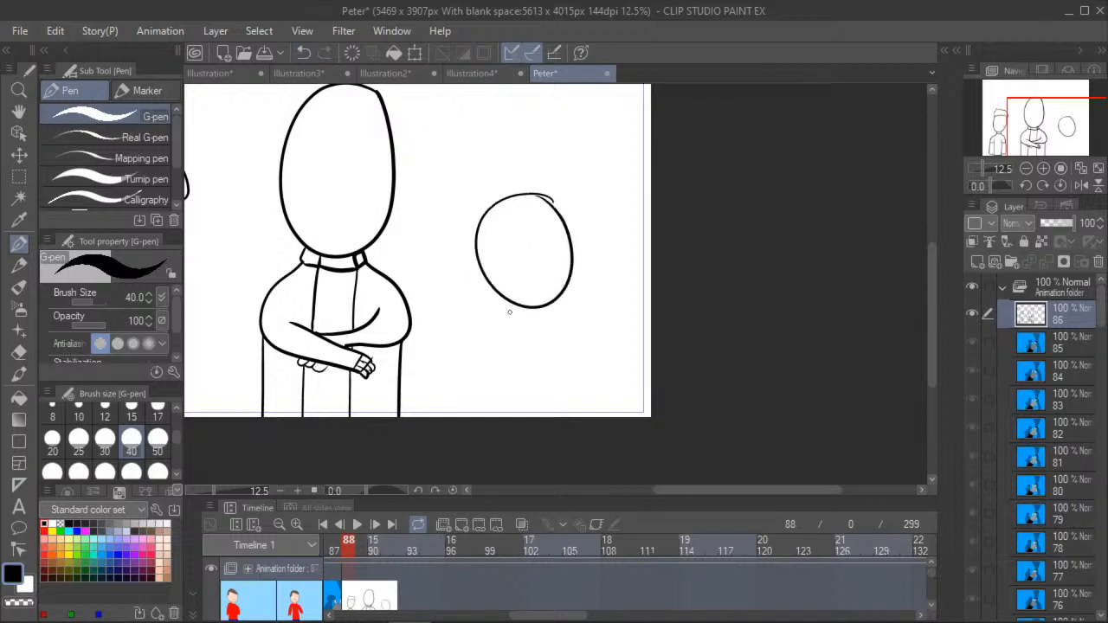
- Draw the third figure's neck, shoulders and hanging arms, with a deep U-shaped neckline
{"action": "mouse_move", "coordinate": [507, 304]}
{"action": "left_mouse_down"}
{"action": "mouse_move", "coordinate": [483, 334]}
{"action": "mouse_move", "coordinate": [473, 441]}
{"action": "left_mouse_up"}
{"action": "left_click_drag", "start_coordinate": [552, 310], "coordinate": [573, 417]}
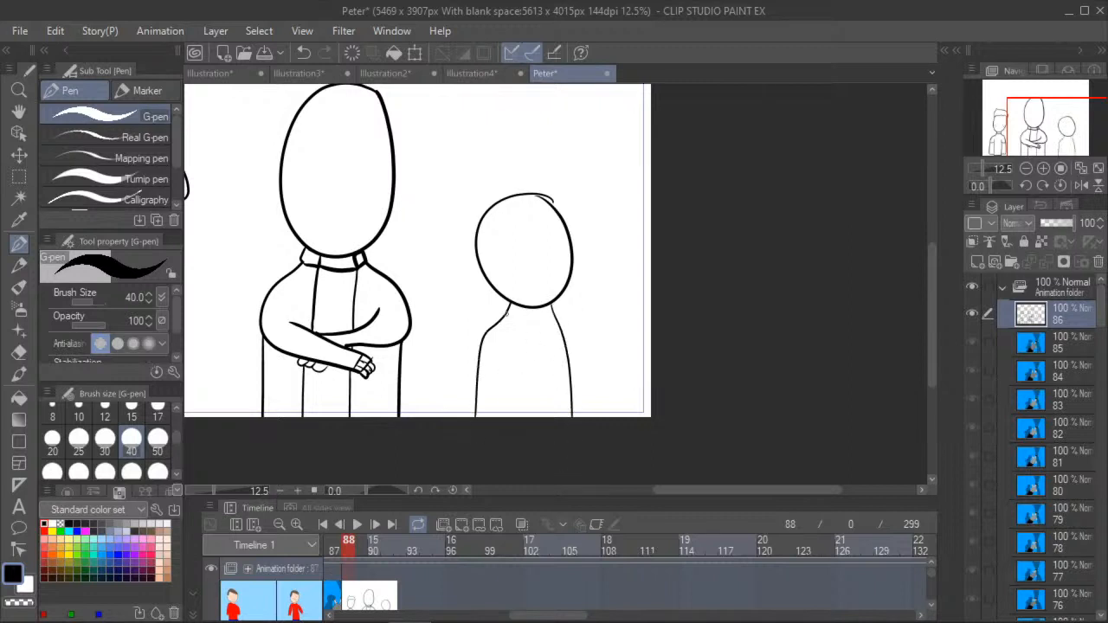
{"action": "mouse_move", "coordinate": [507, 310]}
{"action": "left_mouse_down"}
{"action": "mouse_move", "coordinate": [527, 356]}
{"action": "mouse_move", "coordinate": [553, 328]}
{"action": "mouse_move", "coordinate": [552, 317]}
{"action": "mouse_move", "coordinate": [501, 370]}
{"action": "mouse_move", "coordinate": [500, 437]}
{"action": "left_mouse_up"}
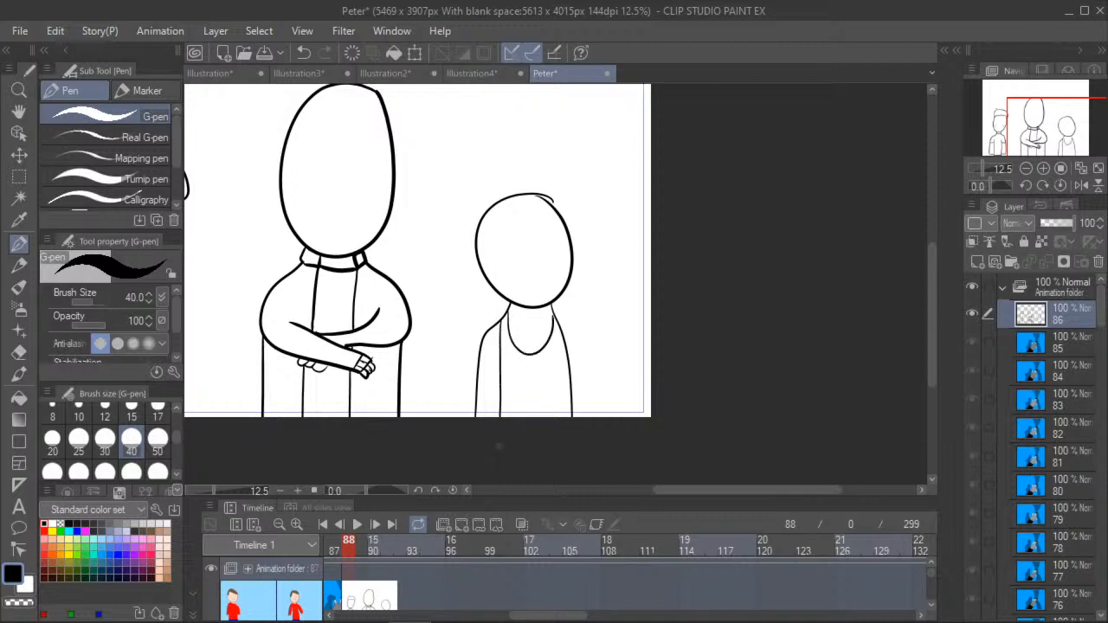
{"action": "left_click_drag", "start_coordinate": [554, 337], "coordinate": [553, 417]}
- Erase the top of the third figure's head and draw a backwards cap with a small half-oval opening
{"action": "left_click", "coordinate": [18, 351]}
{"action": "mouse_move", "coordinate": [504, 197]}
{"action": "left_mouse_down"}
{"action": "mouse_move", "coordinate": [529, 181]}
{"action": "mouse_move", "coordinate": [548, 203]}
{"action": "mouse_move", "coordinate": [531, 191]}
{"action": "left_mouse_up"}
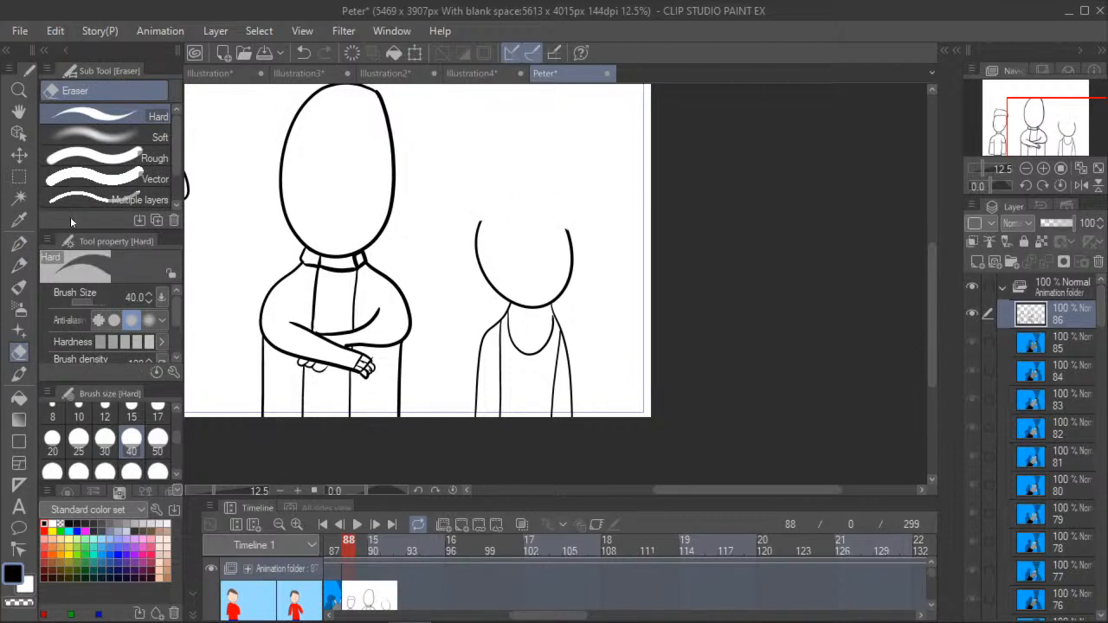
{"action": "left_click", "coordinate": [18, 243]}
{"action": "mouse_move", "coordinate": [478, 220]}
{"action": "left_mouse_down"}
{"action": "mouse_move", "coordinate": [573, 229]}
{"action": "mouse_move", "coordinate": [571, 210]}
{"action": "mouse_move", "coordinate": [526, 185]}
{"action": "mouse_move", "coordinate": [495, 189]}
{"action": "mouse_move", "coordinate": [479, 223]}
{"action": "mouse_move", "coordinate": [537, 217]}
{"action": "mouse_move", "coordinate": [516, 212]}
{"action": "left_mouse_up"}
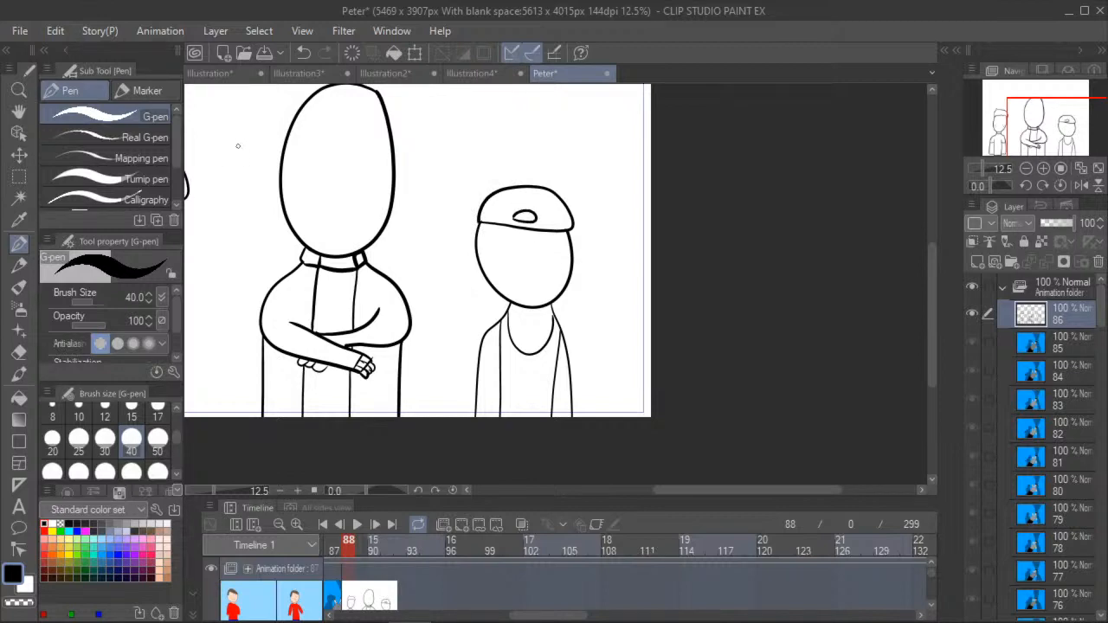
- Draw the cap's strap as short vertical lines between the half-oval opening and the cap's lower edge
{"action": "scroll", "coordinate": [243, 165], "scroll_direction": "up", "scroll_amount": 2}
{"action": "left_click", "coordinate": [18, 111]}
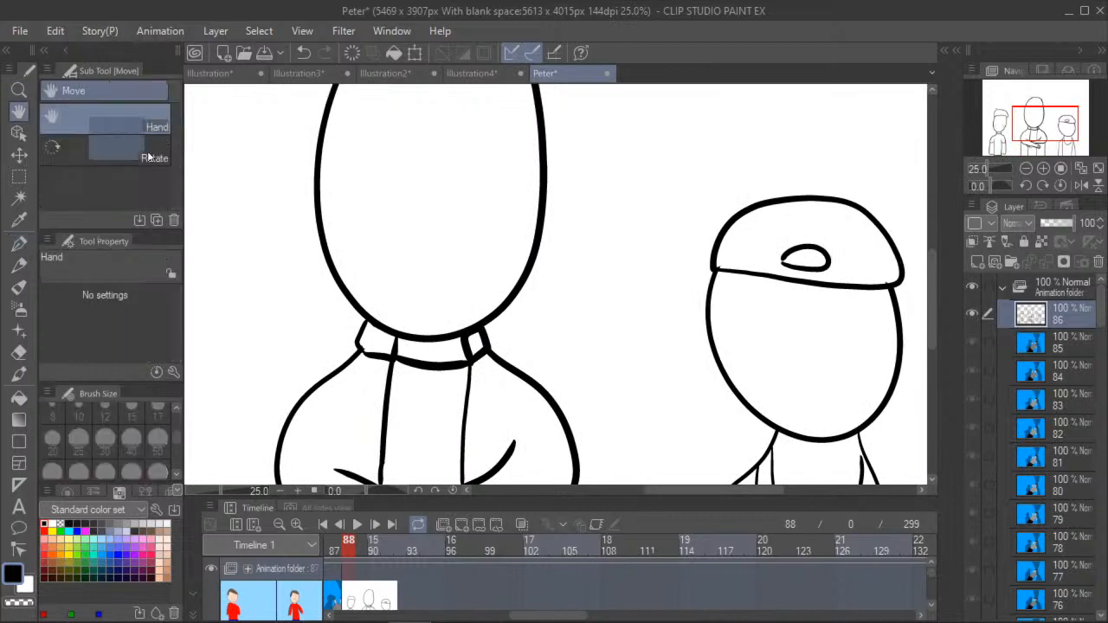
{"action": "scroll", "coordinate": [502, 279], "scroll_direction": "down", "scroll_amount": 4}
{"action": "left_click_drag", "start_coordinate": [321, 202], "coordinate": [250, 119]}
{"action": "scroll", "coordinate": [441, 208], "scroll_direction": "up", "scroll_amount": 4}
{"action": "scroll", "coordinate": [278, 163], "scroll_direction": "down", "scroll_amount": 1}
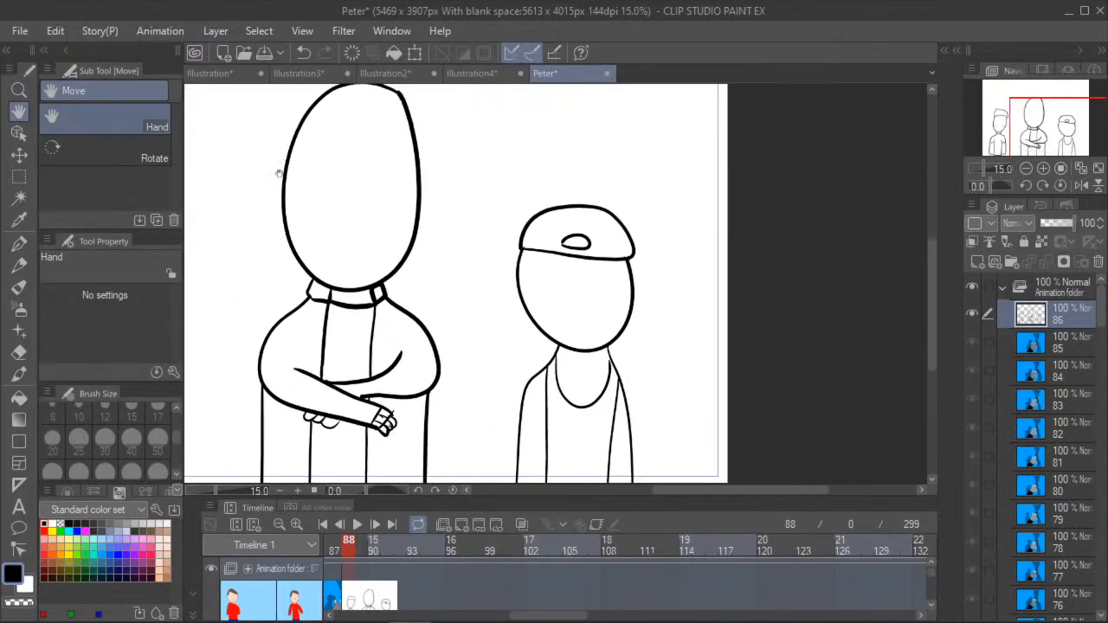
{"action": "left_click", "coordinate": [18, 243]}
{"action": "scroll", "coordinate": [588, 251], "scroll_direction": "up", "scroll_amount": 2}
{"action": "scroll", "coordinate": [558, 246], "scroll_direction": "up", "scroll_amount": 1}
{"action": "mouse_move", "coordinate": [613, 247]}
{"action": "left_mouse_down"}
{"action": "mouse_move", "coordinate": [612, 263]}
{"action": "mouse_move", "coordinate": [567, 258]}
{"action": "mouse_move", "coordinate": [591, 259]}
{"action": "left_mouse_up"}
{"action": "left_click_drag", "start_coordinate": [603, 250], "coordinate": [603, 261]}
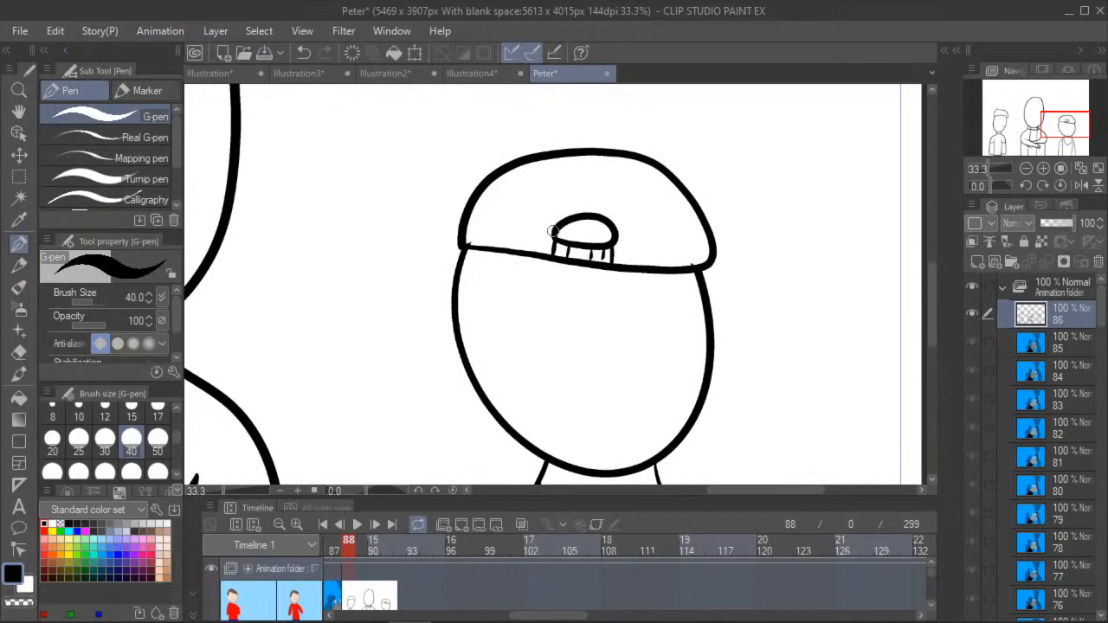
- Look over all three figures together on the canvas
{"action": "left_click", "coordinate": [21, 114]}
{"action": "left_click_drag", "start_coordinate": [366, 240], "coordinate": [395, 255]}
{"action": "scroll", "coordinate": [463, 238], "scroll_direction": "down", "scroll_amount": 2}
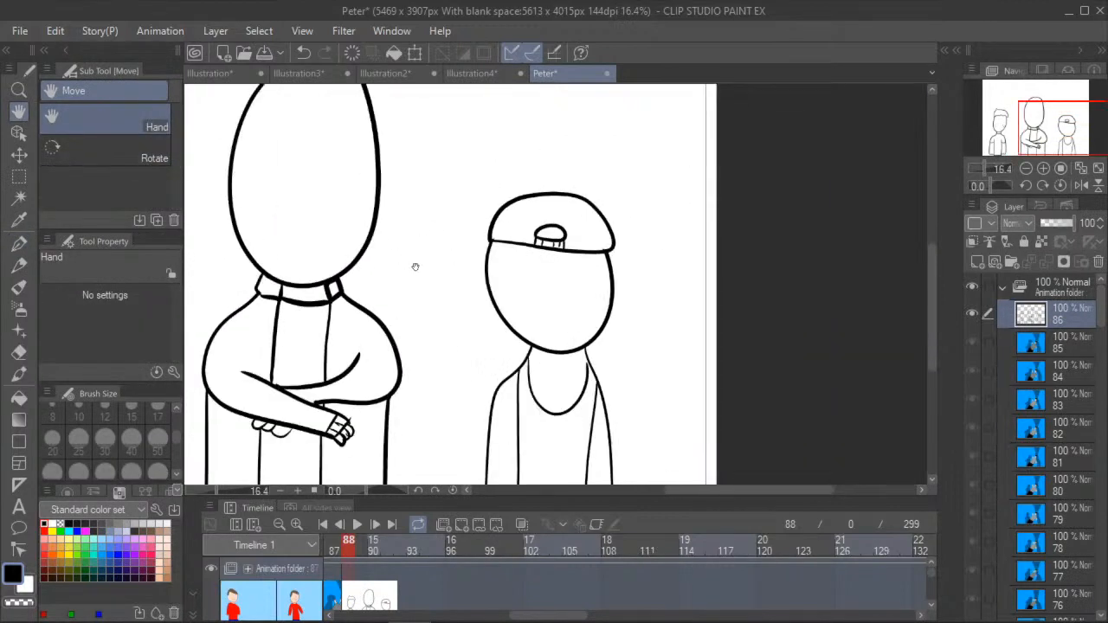
{"action": "scroll", "coordinate": [483, 265], "scroll_direction": "up", "scroll_amount": 1}
{"action": "left_click_drag", "start_coordinate": [458, 216], "coordinate": [571, 205]}
{"action": "scroll", "coordinate": [470, 260], "scroll_direction": "down", "scroll_amount": 2}
{"action": "left_click_drag", "start_coordinate": [418, 268], "coordinate": [506, 224]}
{"action": "scroll", "coordinate": [484, 232], "scroll_direction": "down", "scroll_amount": 1}
{"action": "left_click_drag", "start_coordinate": [445, 241], "coordinate": [529, 268]}
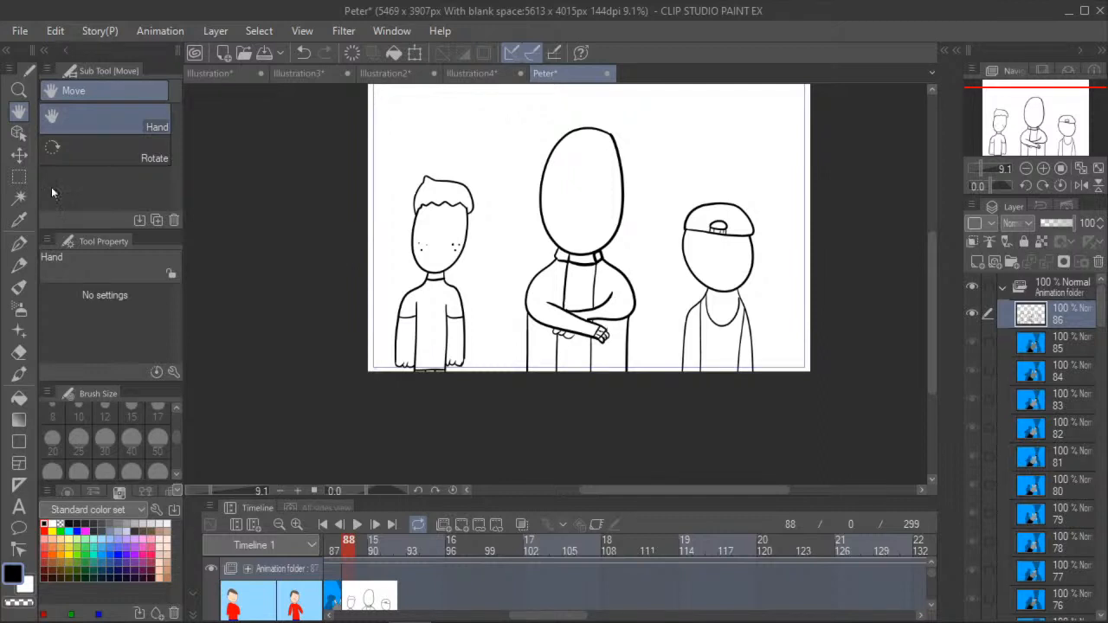
{"action": "left_click", "coordinate": [19, 244]}
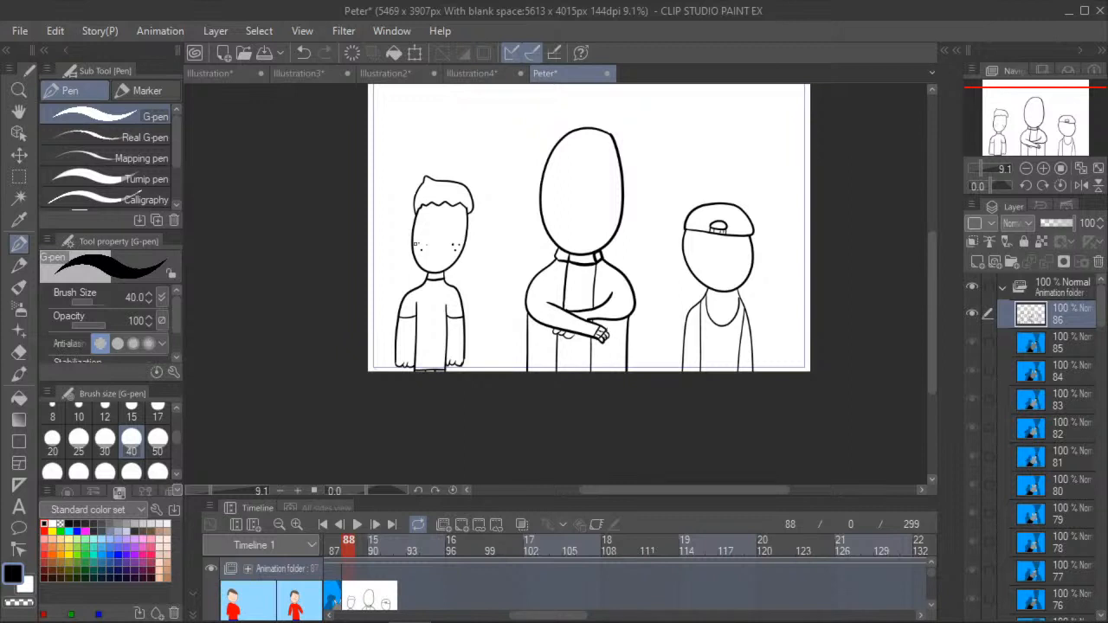
{"action": "left_click", "coordinate": [19, 112]}
{"action": "left_click_drag", "start_coordinate": [259, 231], "coordinate": [215, 293]}
{"action": "scroll", "coordinate": [324, 284], "scroll_direction": "up", "scroll_amount": 3}
{"action": "left_click_drag", "start_coordinate": [284, 313], "coordinate": [200, 336]}
{"action": "scroll", "coordinate": [226, 312], "scroll_direction": "down", "scroll_amount": 2}
{"action": "left_click_drag", "start_coordinate": [225, 278], "coordinate": [220, 225]}
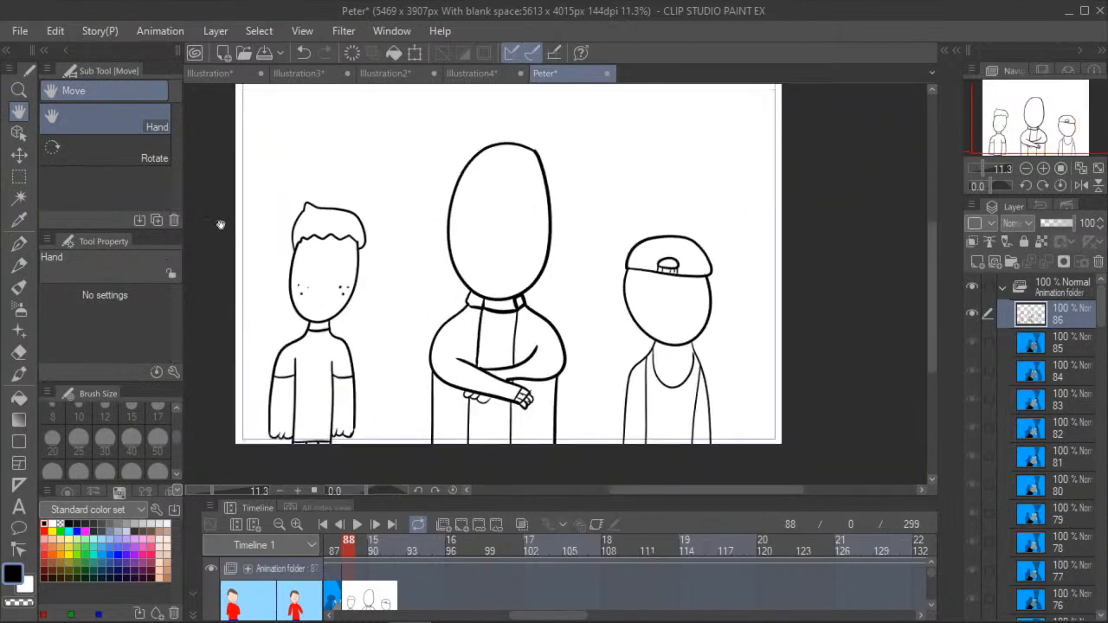
- Draw the crossed-arms figure's face with slanted brows, tall eyes with slit pupils, a pointed nose and a crooked grin
{"action": "left_click", "coordinate": [19, 243]}
{"action": "scroll", "coordinate": [489, 187], "scroll_direction": "up", "scroll_amount": 1}
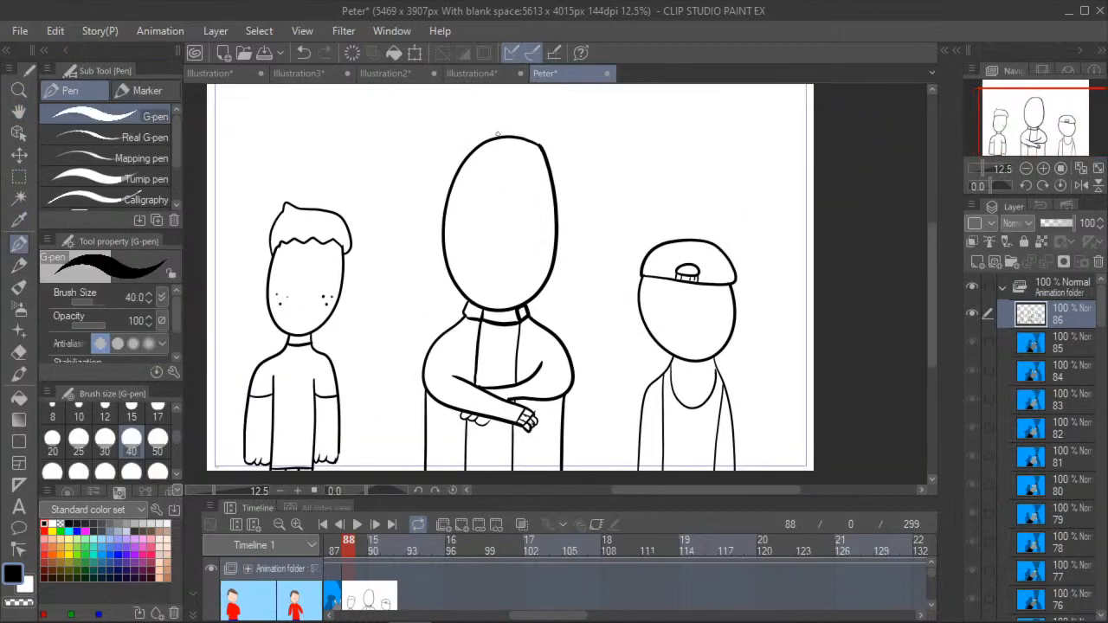
{"action": "mouse_move", "coordinate": [465, 196]}
{"action": "left_mouse_down"}
{"action": "mouse_move", "coordinate": [490, 165]}
{"action": "mouse_move", "coordinate": [511, 173]}
{"action": "mouse_move", "coordinate": [518, 215]}
{"action": "mouse_move", "coordinate": [539, 191]}
{"action": "mouse_move", "coordinate": [474, 163]}
{"action": "mouse_move", "coordinate": [542, 167]}
{"action": "left_mouse_up"}
{"action": "left_click", "coordinate": [302, 53]}
{"action": "left_click", "coordinate": [302, 53]}
{"action": "mouse_move", "coordinate": [474, 167]}
{"action": "left_mouse_down"}
{"action": "mouse_move", "coordinate": [491, 198]}
{"action": "mouse_move", "coordinate": [497, 172]}
{"action": "mouse_move", "coordinate": [533, 206]}
{"action": "mouse_move", "coordinate": [542, 177]}
{"action": "mouse_move", "coordinate": [535, 168]}
{"action": "mouse_move", "coordinate": [487, 192]}
{"action": "mouse_move", "coordinate": [530, 200]}
{"action": "mouse_move", "coordinate": [527, 190]}
{"action": "mouse_move", "coordinate": [495, 237]}
{"action": "mouse_move", "coordinate": [516, 231]}
{"action": "left_mouse_up"}
{"action": "left_click", "coordinate": [302, 53]}
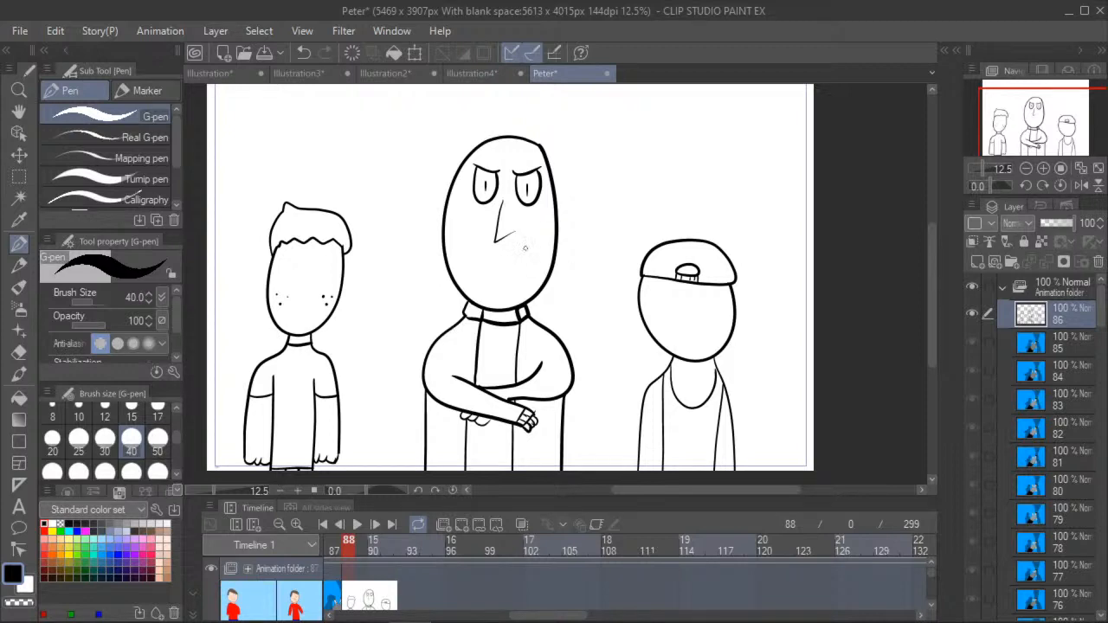
{"action": "left_click_drag", "start_coordinate": [517, 245], "coordinate": [539, 256]}
{"action": "mouse_move", "coordinate": [524, 252]}
{"action": "left_mouse_down"}
{"action": "mouse_move", "coordinate": [466, 262]}
{"action": "mouse_move", "coordinate": [505, 272]}
{"action": "mouse_move", "coordinate": [472, 270]}
{"action": "mouse_move", "coordinate": [476, 282]}
{"action": "left_mouse_up"}
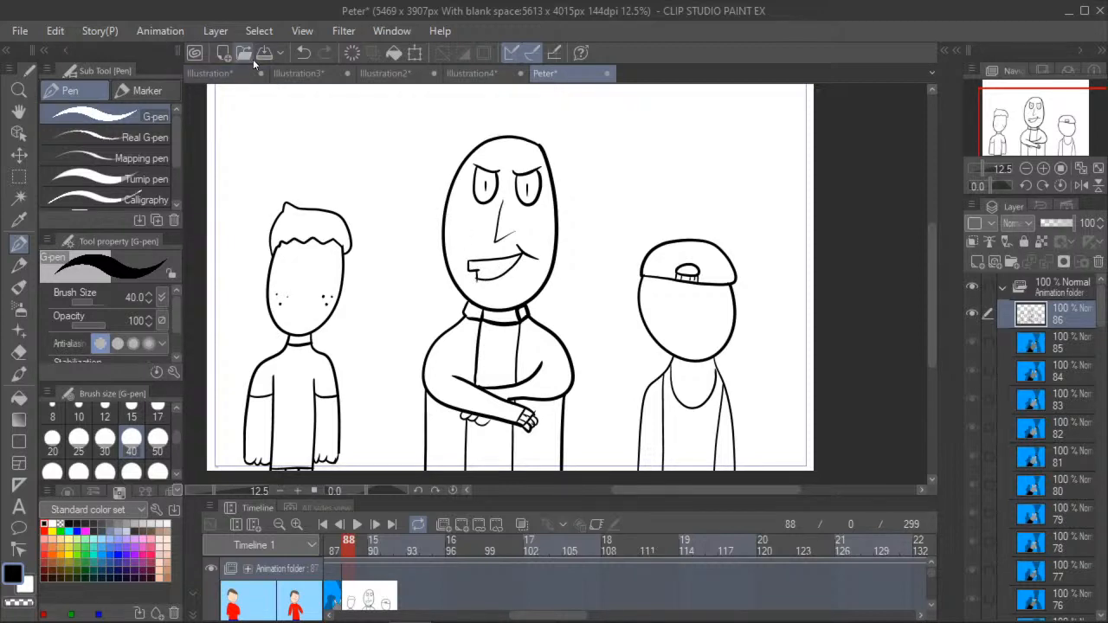
- Draw a teeth line across the crossed-arms figure's grin and erase the overshoot at the mouth's lower left corner
{"action": "scroll", "coordinate": [475, 270], "scroll_direction": "up", "scroll_amount": 5}
{"action": "left_click_drag", "start_coordinate": [476, 275], "coordinate": [546, 264]}
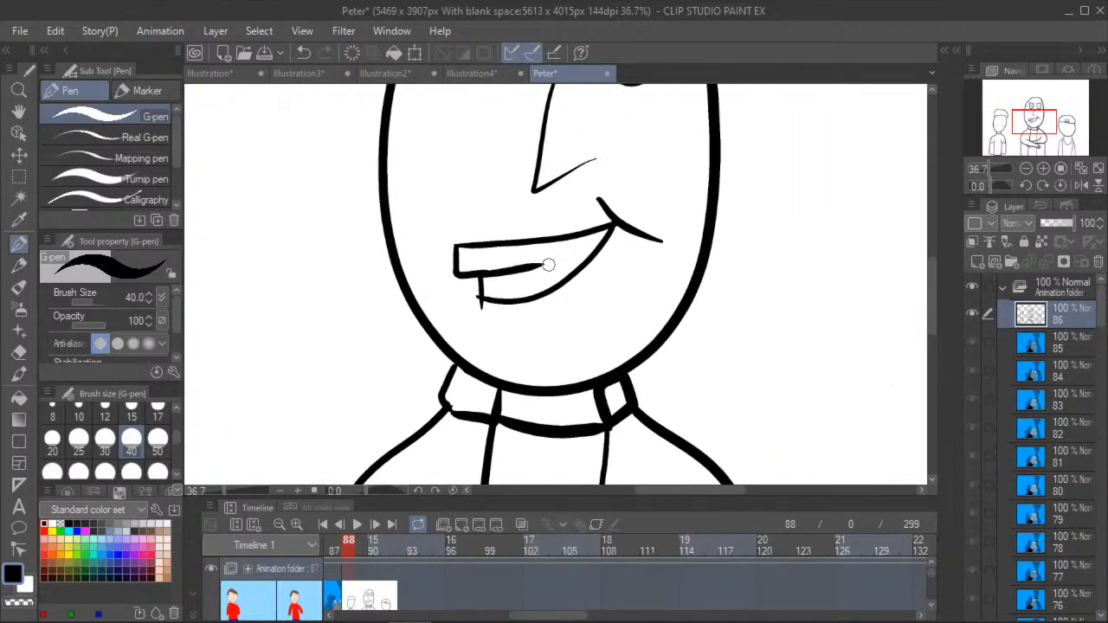
{"action": "key", "text": "e"}
{"action": "scroll", "coordinate": [476, 308], "scroll_direction": "up", "scroll_amount": 2}
{"action": "scroll", "coordinate": [471, 302], "scroll_direction": "up", "scroll_amount": 1}
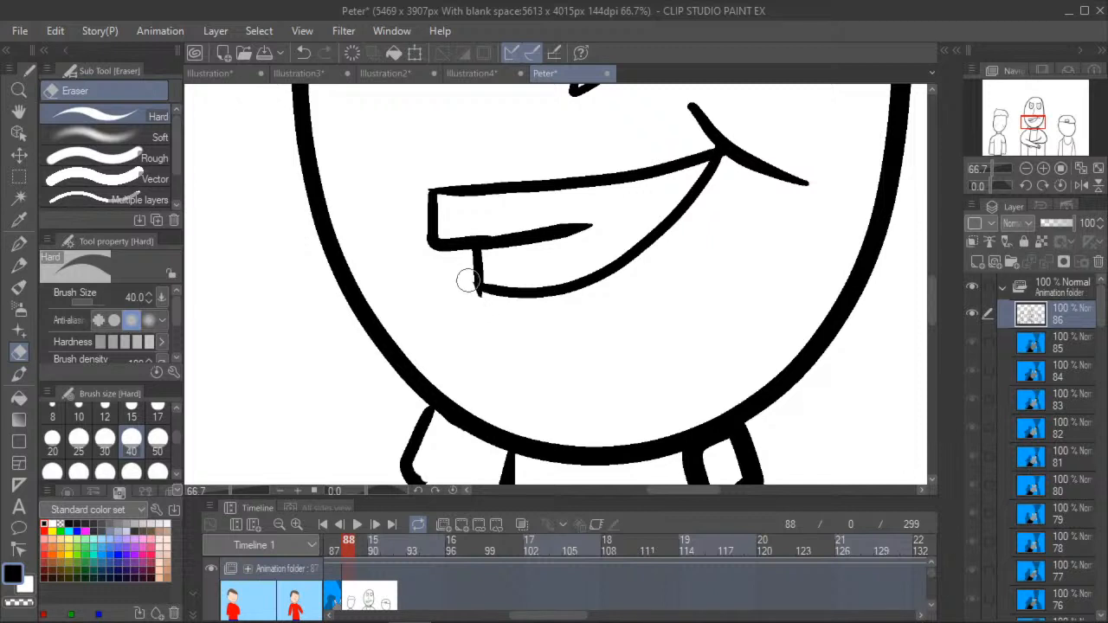
{"action": "left_click_drag", "start_coordinate": [468, 300], "coordinate": [481, 300]}
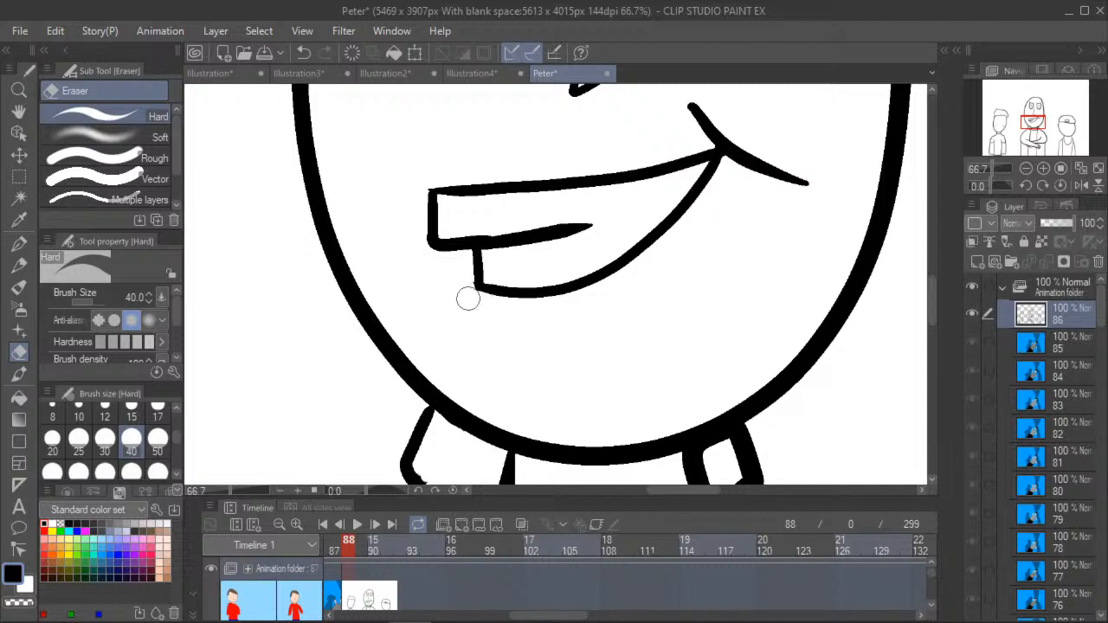
{"action": "left_click", "coordinate": [19, 110]}
{"action": "scroll", "coordinate": [279, 277], "scroll_direction": "down", "scroll_amount": 3}
{"action": "scroll", "coordinate": [317, 239], "scroll_direction": "up", "scroll_amount": 3}
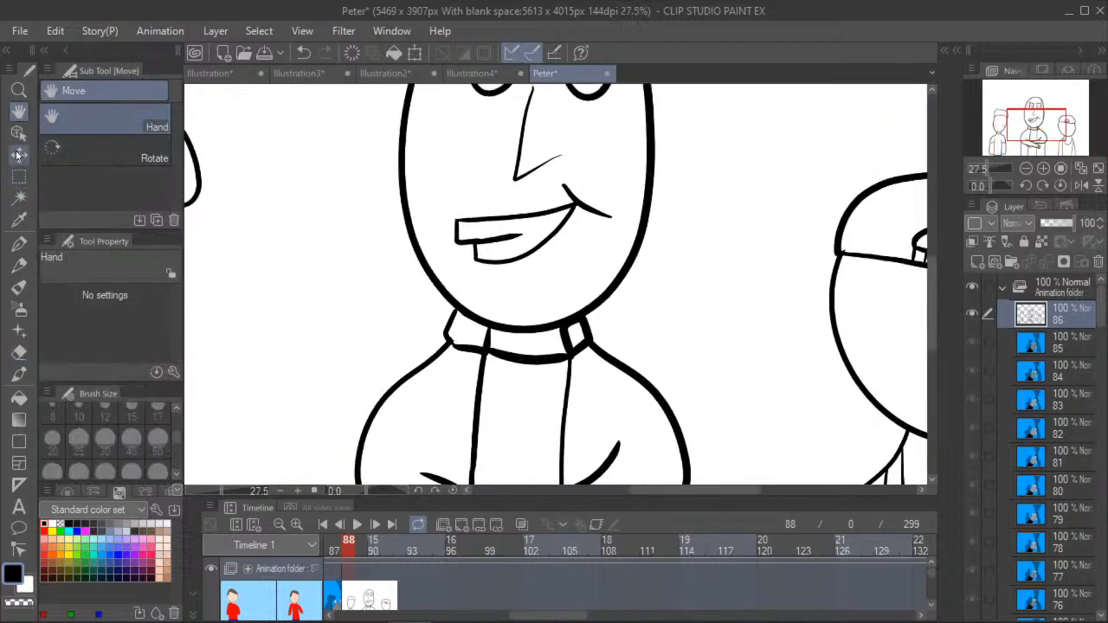
- Extend the grin's lower line slightly past the mouth's lower left corner with the G-pen
{"action": "left_click", "coordinate": [19, 243]}
{"action": "scroll", "coordinate": [495, 249], "scroll_direction": "up", "scroll_amount": 3}
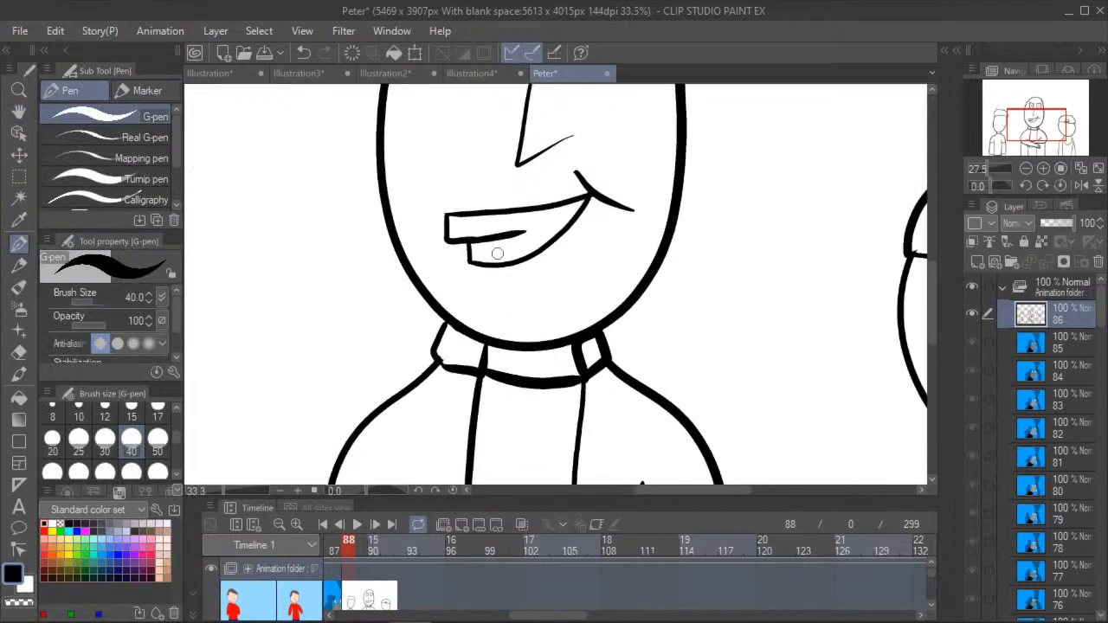
{"action": "scroll", "coordinate": [459, 269], "scroll_direction": "up", "scroll_amount": 1}
{"action": "left_click_drag", "start_coordinate": [443, 261], "coordinate": [458, 267]}
{"action": "mouse_move", "coordinate": [472, 310]}
{"action": "left_mouse_down"}
{"action": "mouse_move", "coordinate": [536, 330]}
{"action": "mouse_move", "coordinate": [541, 299]}
{"action": "left_mouse_up"}
{"action": "left_click", "coordinate": [304, 52]}
{"action": "left_click", "coordinate": [304, 53]}
{"action": "mouse_move", "coordinate": [452, 295]}
{"action": "left_mouse_down"}
{"action": "mouse_move", "coordinate": [505, 329]}
{"action": "mouse_move", "coordinate": [535, 305]}
{"action": "left_mouse_up"}
{"action": "left_click", "coordinate": [304, 53]}
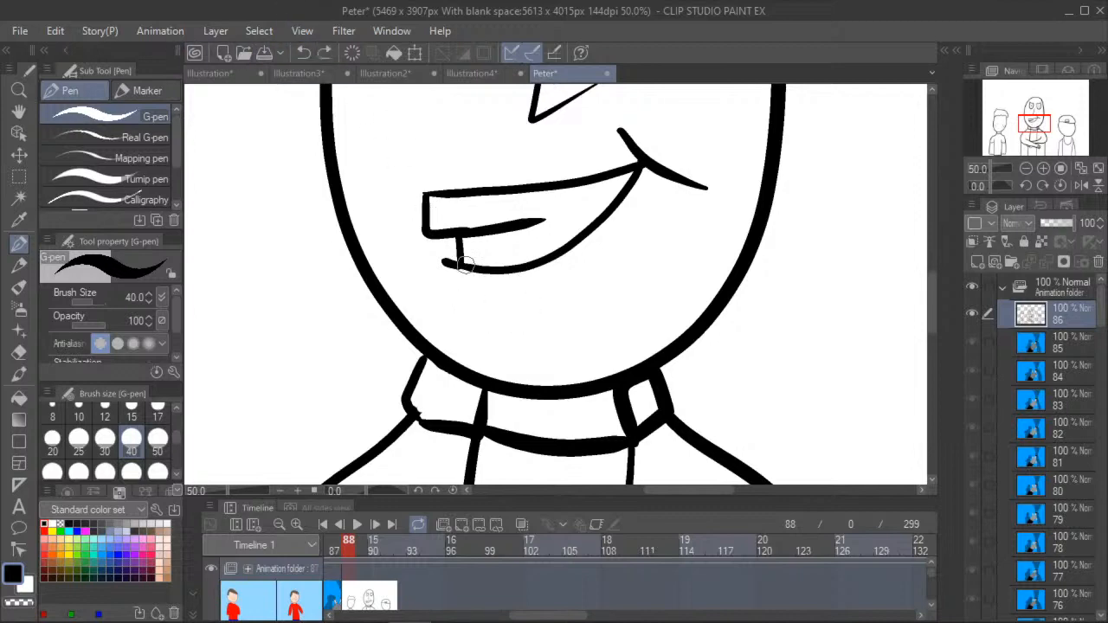
{"action": "left_click_drag", "start_coordinate": [468, 312], "coordinate": [558, 341]}
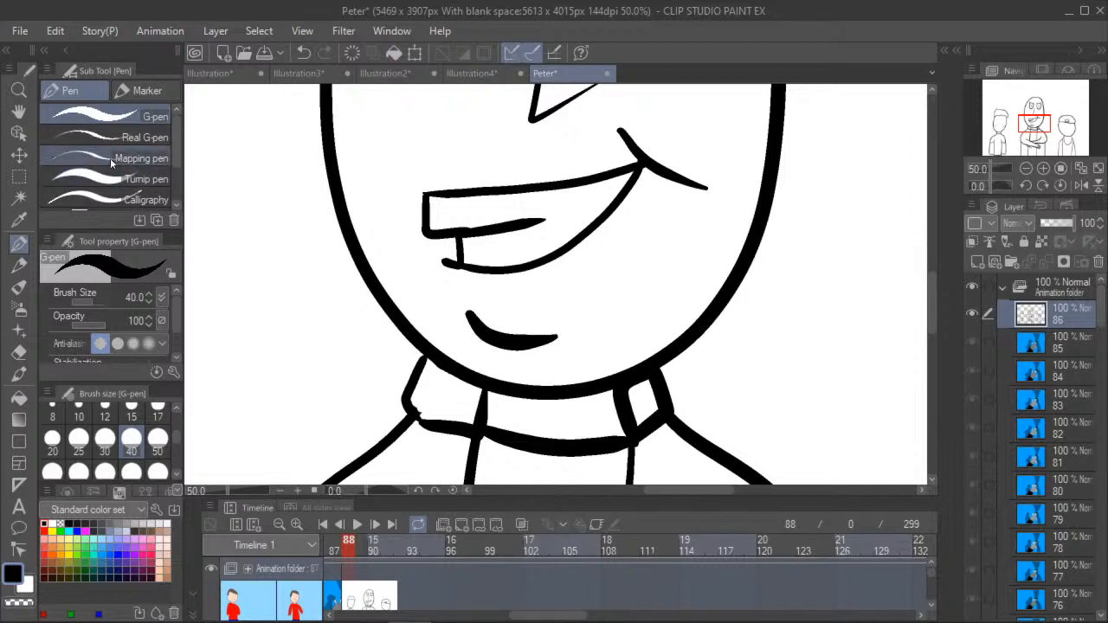
{"action": "left_click", "coordinate": [304, 53]}
- Draw a short curved chin crease below the crossed-arms figure's grin with the G-pen at brush size 20
{"action": "left_click", "coordinate": [52, 439]}
{"action": "left_click_drag", "start_coordinate": [462, 326], "coordinate": [542, 328]}
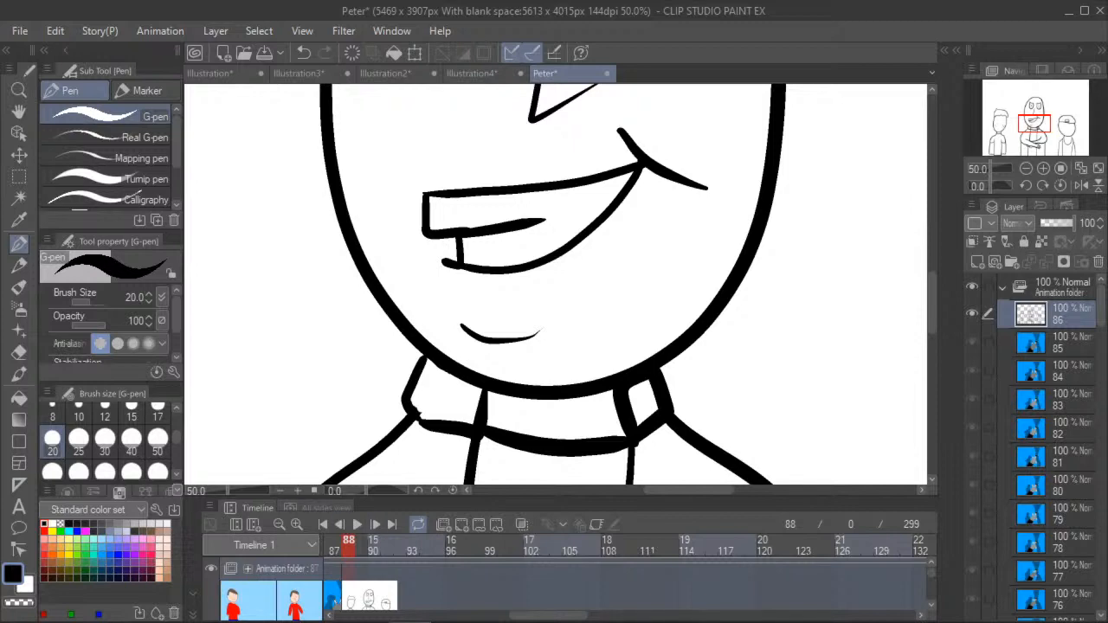
{"action": "left_click", "coordinate": [18, 114]}
{"action": "scroll", "coordinate": [294, 280], "scroll_direction": "down", "scroll_amount": 1}
{"action": "left_click_drag", "start_coordinate": [294, 279], "coordinate": [416, 314]}
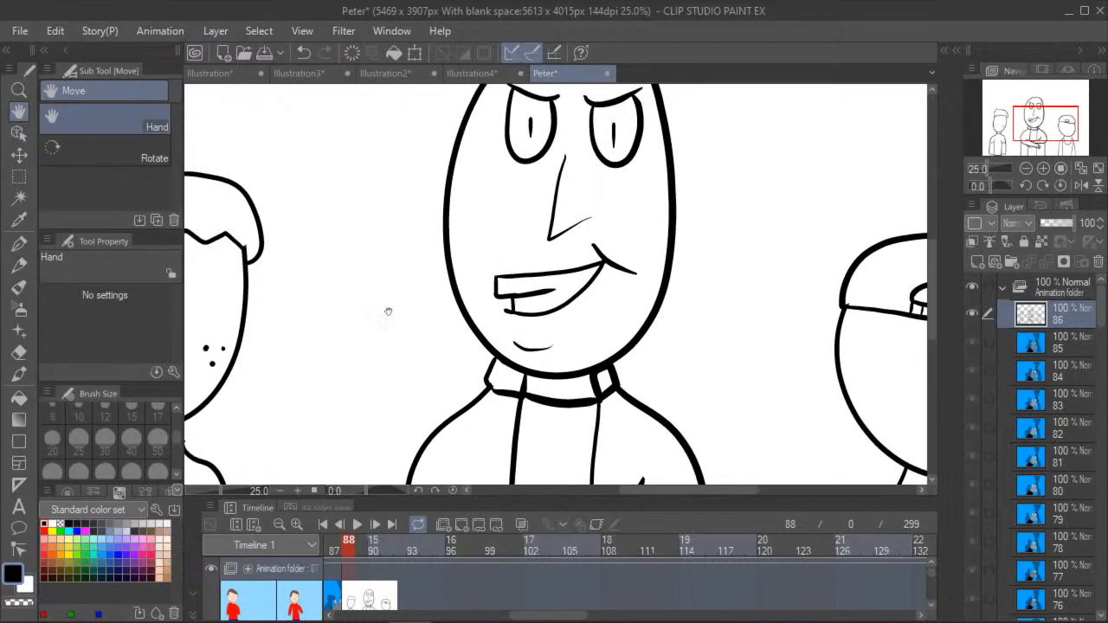
{"action": "scroll", "coordinate": [416, 314], "scroll_direction": "down", "scroll_amount": 2}
{"action": "scroll", "coordinate": [301, 310], "scroll_direction": "down", "scroll_amount": 2}
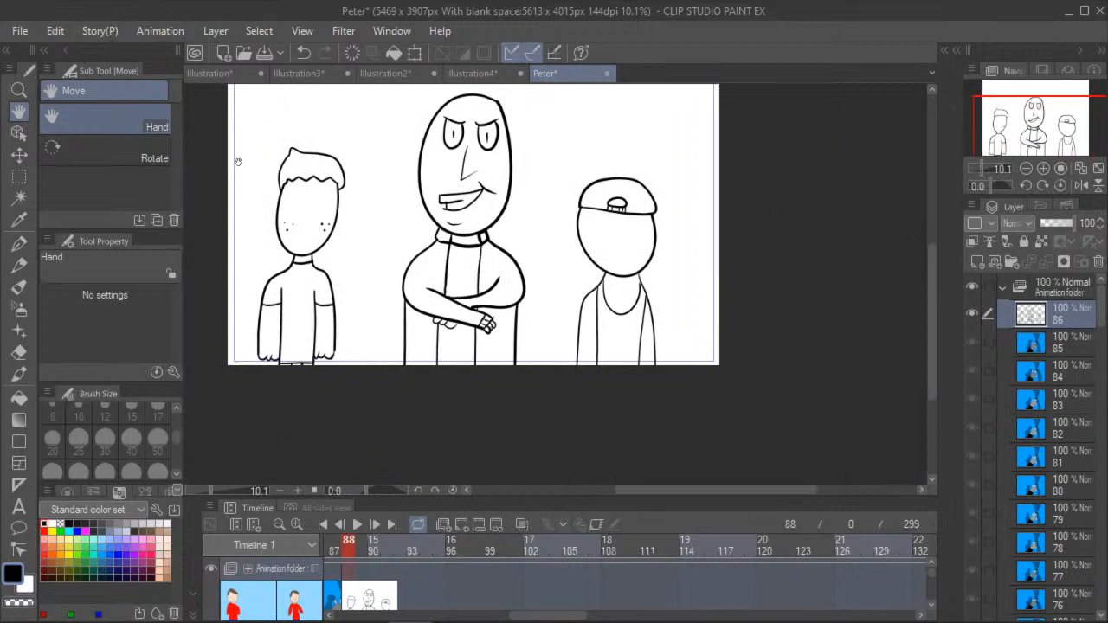
- Draw the freckled figure's face with slanted brows, vertical line eyes, a small curved nose and a slight smile
{"action": "scroll", "coordinate": [238, 162], "scroll_direction": "up", "scroll_amount": 3}
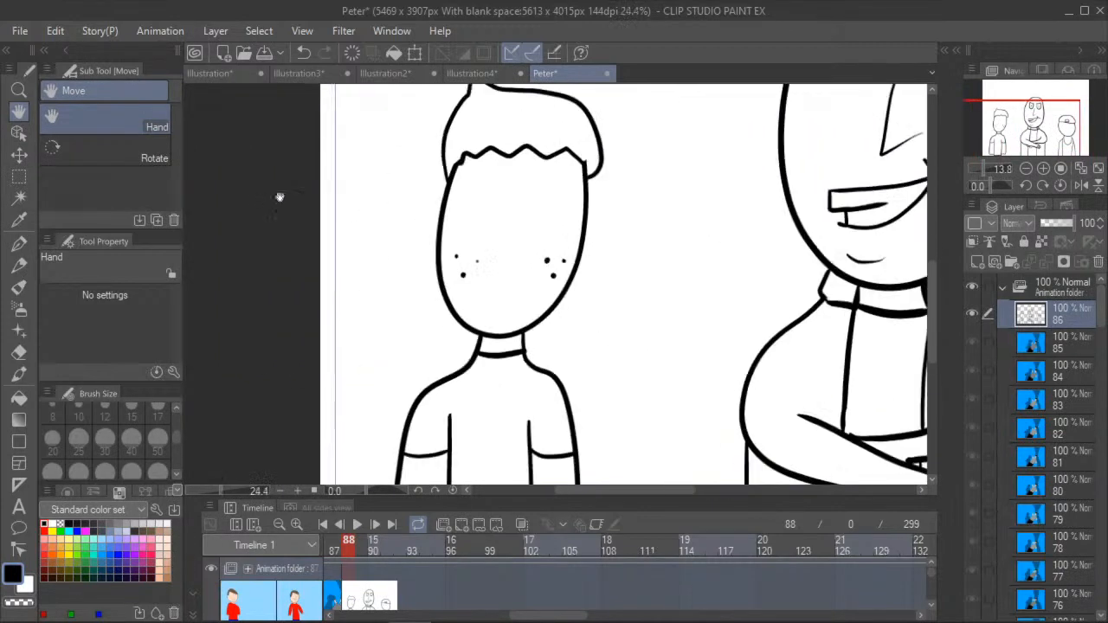
{"action": "scroll", "coordinate": [294, 230], "scroll_direction": "up", "scroll_amount": 1}
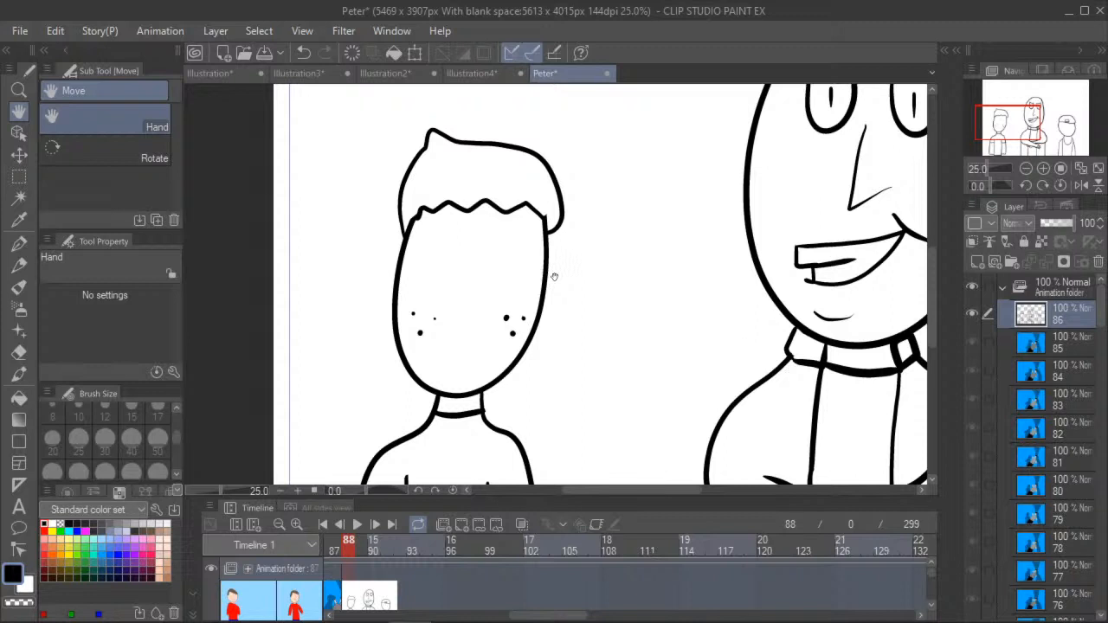
{"action": "left_click", "coordinate": [19, 244]}
{"action": "left_click_drag", "start_coordinate": [441, 224], "coordinate": [517, 225]}
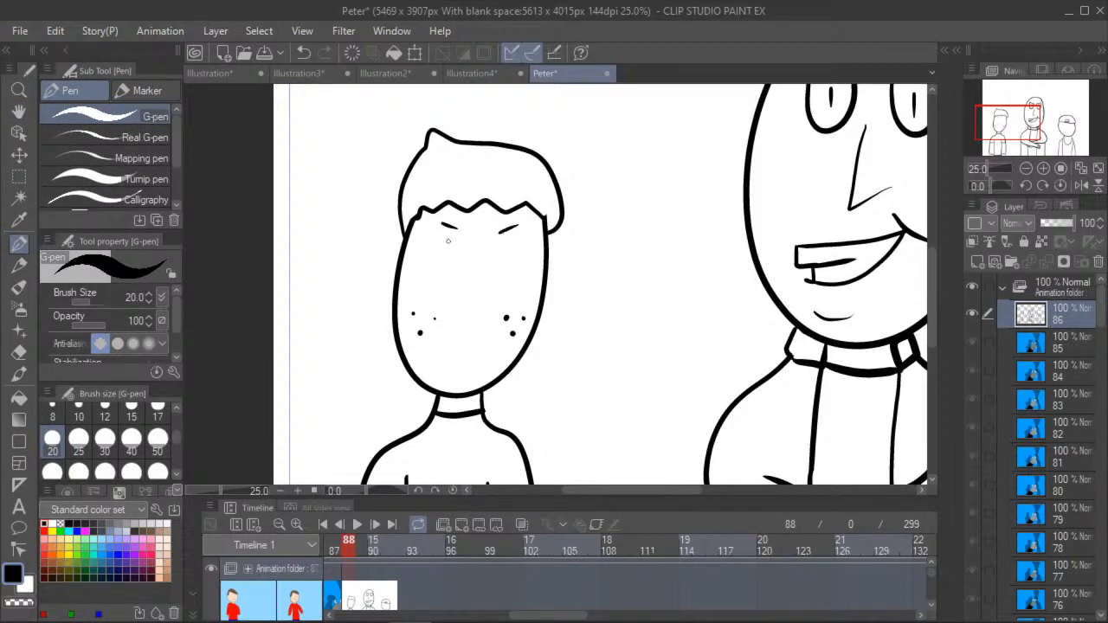
{"action": "left_click_drag", "start_coordinate": [449, 225], "coordinate": [450, 259]}
{"action": "mouse_move", "coordinate": [504, 229]}
{"action": "left_mouse_down"}
{"action": "mouse_move", "coordinate": [505, 270]}
{"action": "mouse_move", "coordinate": [481, 292]}
{"action": "left_mouse_up"}
{"action": "mouse_move", "coordinate": [438, 344]}
{"action": "left_mouse_down"}
{"action": "mouse_move", "coordinate": [445, 360]}
{"action": "mouse_move", "coordinate": [475, 357]}
{"action": "mouse_move", "coordinate": [481, 370]}
{"action": "left_mouse_up"}
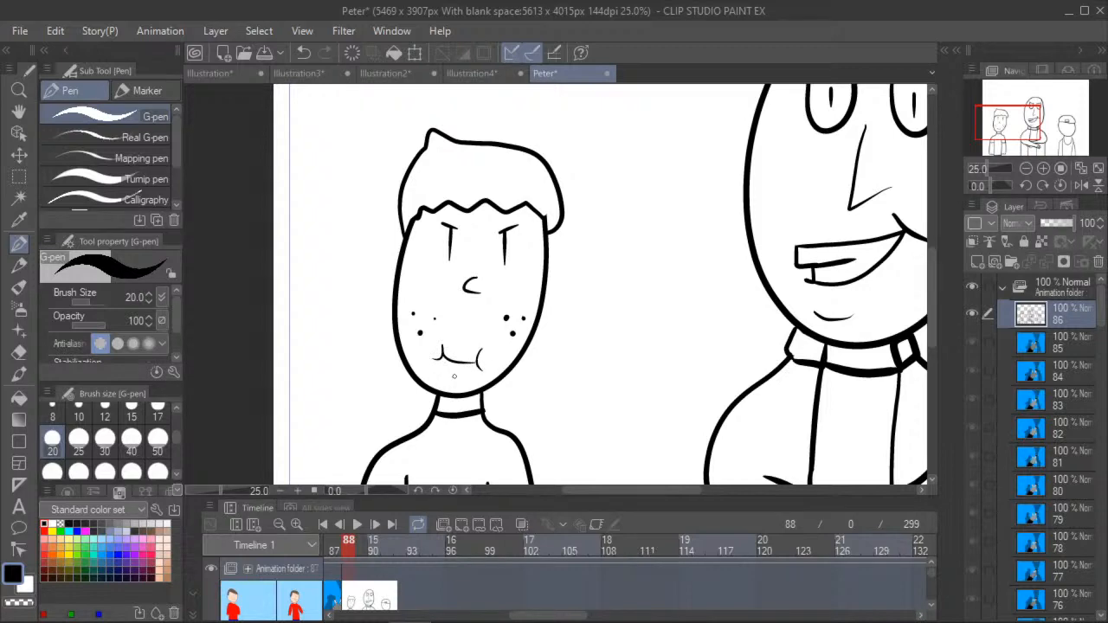
{"action": "left_click_drag", "start_coordinate": [453, 315], "coordinate": [470, 324]}
{"action": "left_click_drag", "start_coordinate": [476, 315], "coordinate": [477, 325]}
{"action": "left_click", "coordinate": [19, 112]}
{"action": "scroll", "coordinate": [381, 277], "scroll_direction": "down", "scroll_amount": 3}
{"action": "left_click_drag", "start_coordinate": [322, 317], "coordinate": [219, 256]}
{"action": "scroll", "coordinate": [328, 252], "scroll_direction": "down", "scroll_amount": 1}
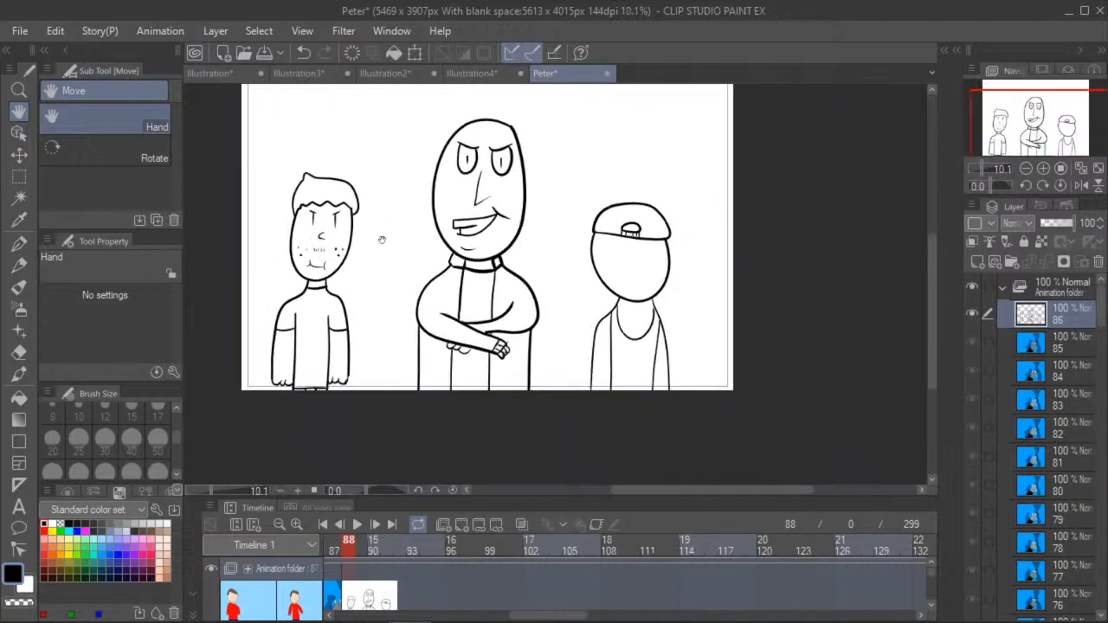
{"action": "scroll", "coordinate": [361, 175], "scroll_direction": "up", "scroll_amount": 2}
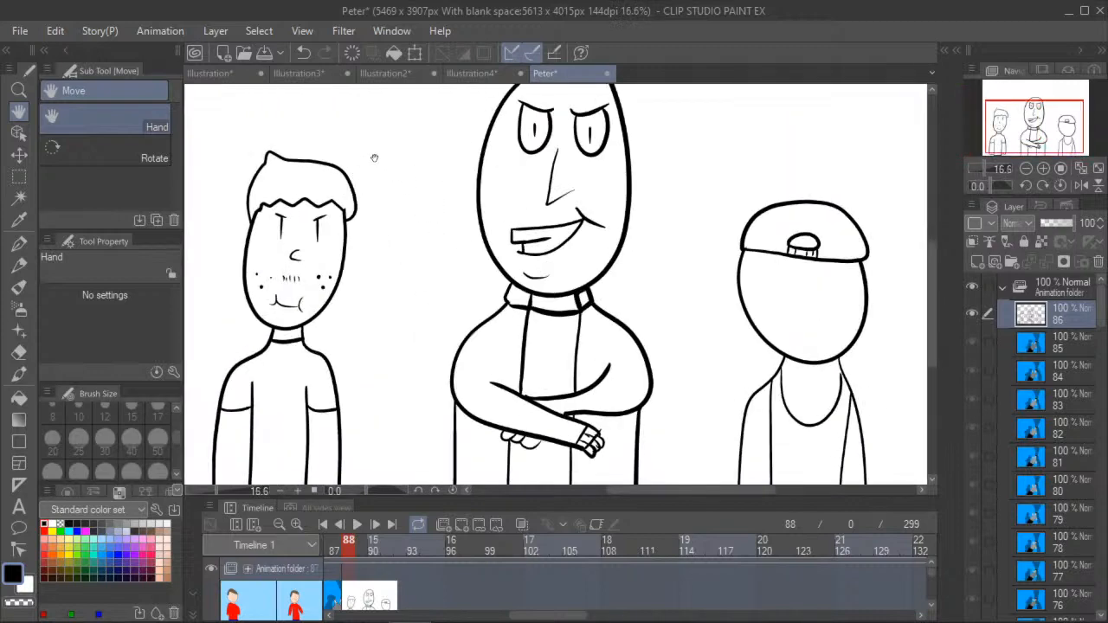
{"action": "left_click", "coordinate": [308, 54]}
{"action": "left_click", "coordinate": [308, 55]}
{"action": "left_click", "coordinate": [308, 53]}
- Draw two narrow outlined eyebrows beneath the cap on the third figure's face
{"action": "left_click_drag", "start_coordinate": [398, 323], "coordinate": [341, 295]}
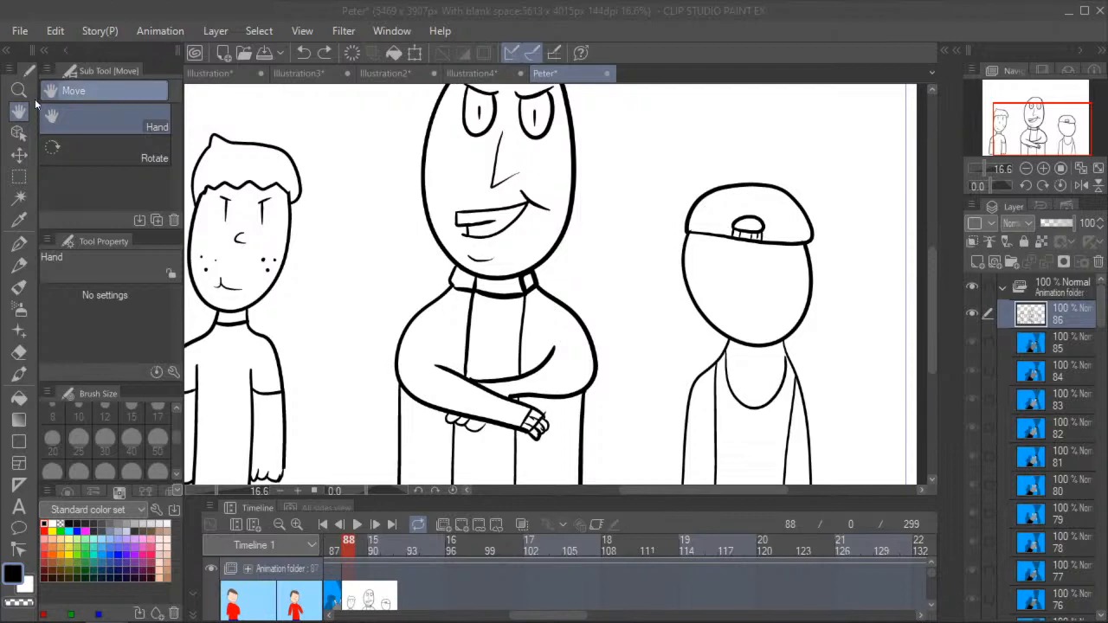
{"action": "left_click_drag", "start_coordinate": [651, 278], "coordinate": [395, 257]}
{"action": "scroll", "coordinate": [417, 308], "scroll_direction": "up", "scroll_amount": 2}
{"action": "scroll", "coordinate": [395, 257], "scroll_direction": "down", "scroll_amount": 1}
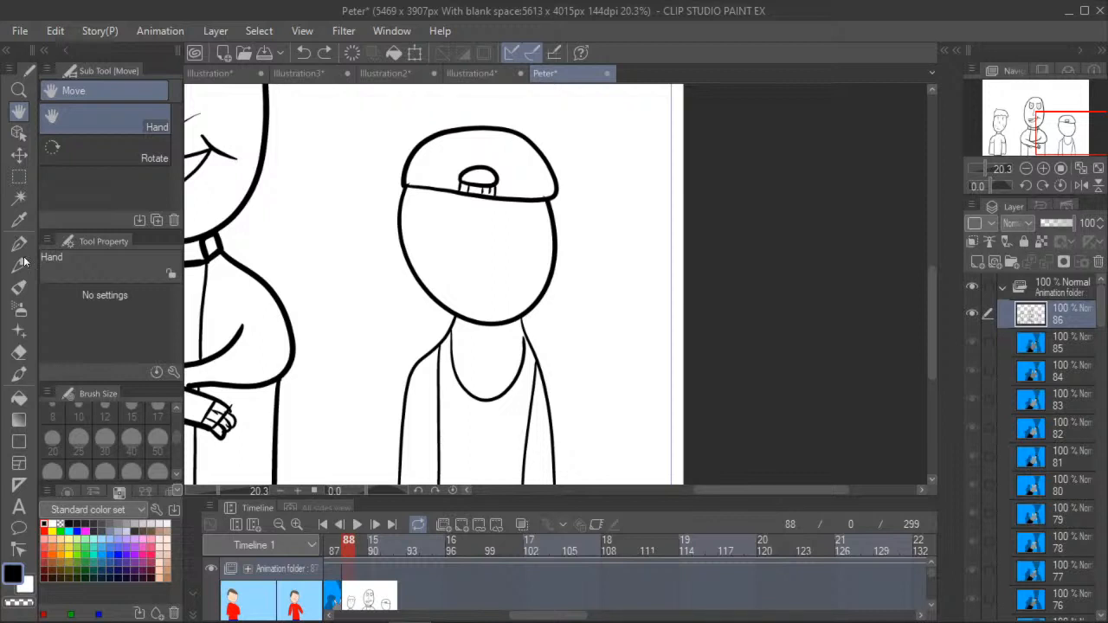
{"action": "key", "text": "p"}
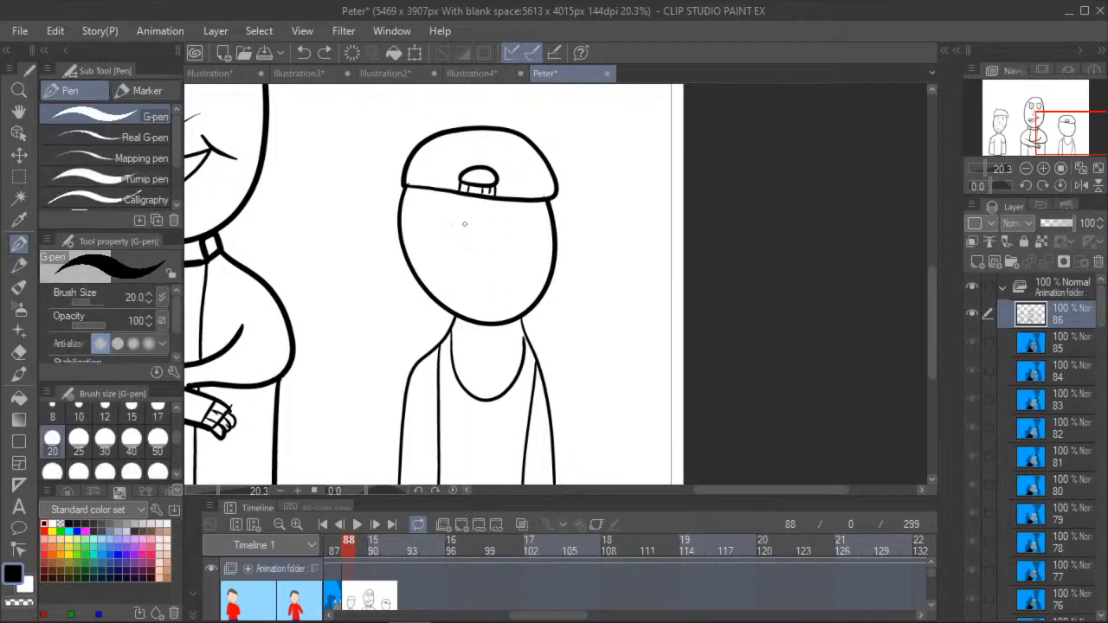
{"action": "mouse_move", "coordinate": [423, 209]}
{"action": "left_mouse_down"}
{"action": "mouse_move", "coordinate": [528, 221]}
{"action": "mouse_move", "coordinate": [535, 232]}
{"action": "mouse_move", "coordinate": [486, 217]}
{"action": "mouse_move", "coordinate": [458, 238]}
{"action": "left_mouse_up"}
{"action": "key", "text": "ctrl+z"}
{"action": "left_click", "coordinate": [302, 52]}
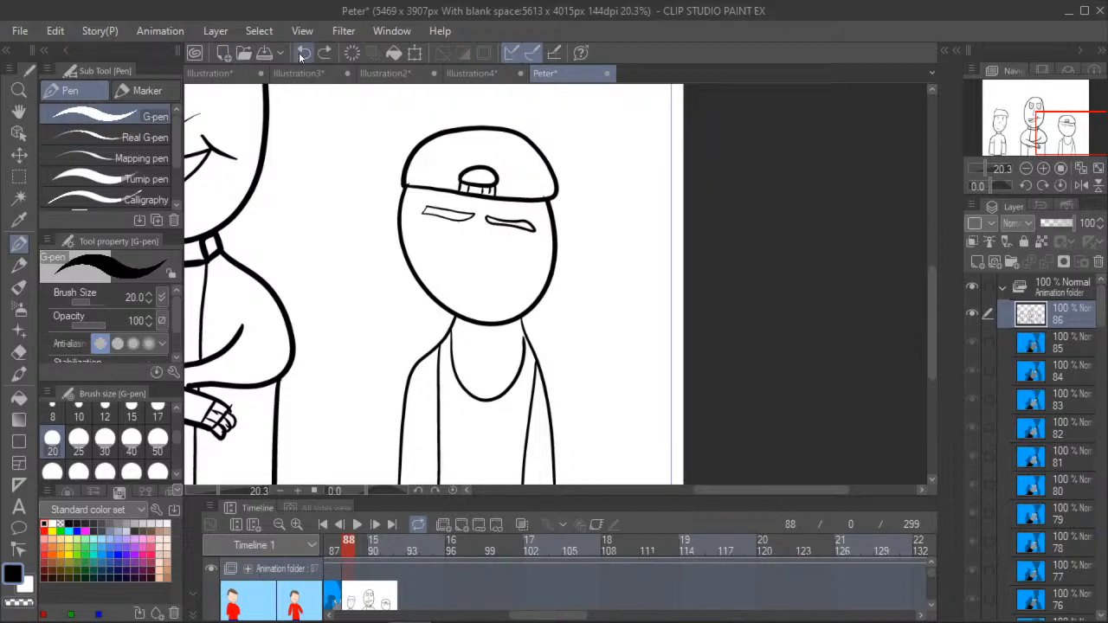
- Select the capped figure's left eyebrow and rotate it clockwise so it slants down toward the nose
{"action": "left_click", "coordinate": [18, 176]}
{"action": "scroll", "coordinate": [403, 220], "scroll_direction": "up", "scroll_amount": 2}
{"action": "mouse_move", "coordinate": [412, 203]}
{"action": "left_mouse_down"}
{"action": "mouse_move", "coordinate": [499, 227]}
{"action": "mouse_move", "coordinate": [500, 247]}
{"action": "left_mouse_up"}
{"action": "left_click_drag", "start_coordinate": [479, 204], "coordinate": [506, 251]}
{"action": "left_click", "coordinate": [411, 204]}
{"action": "key", "text": "ctrl+t"}
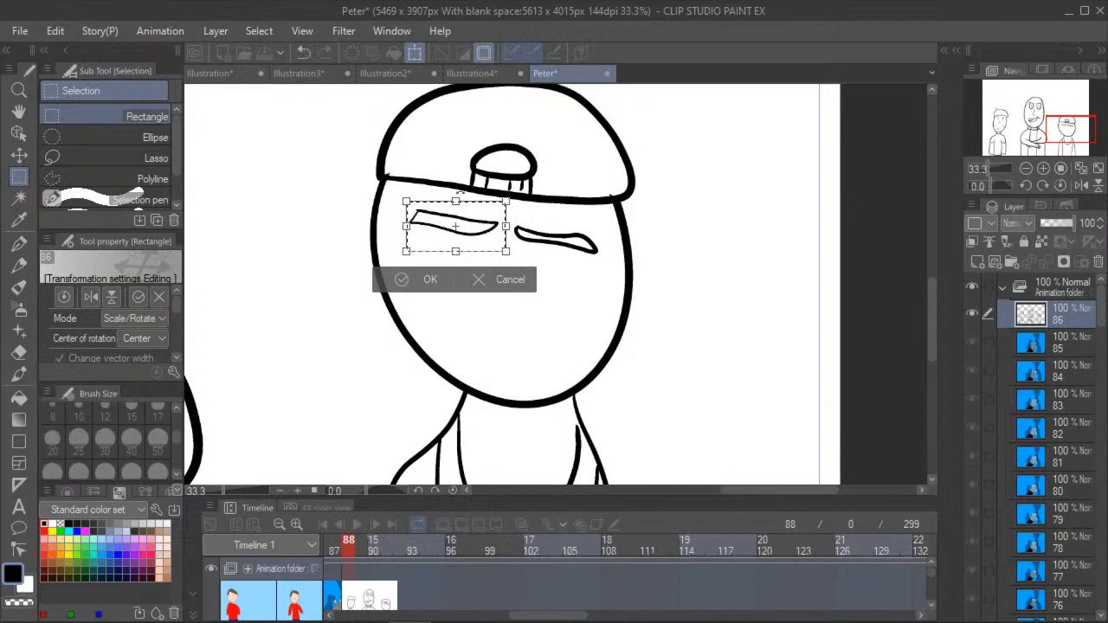
{"action": "left_click_drag", "start_coordinate": [460, 190], "coordinate": [536, 222]}
{"action": "left_click", "coordinate": [499, 290]}
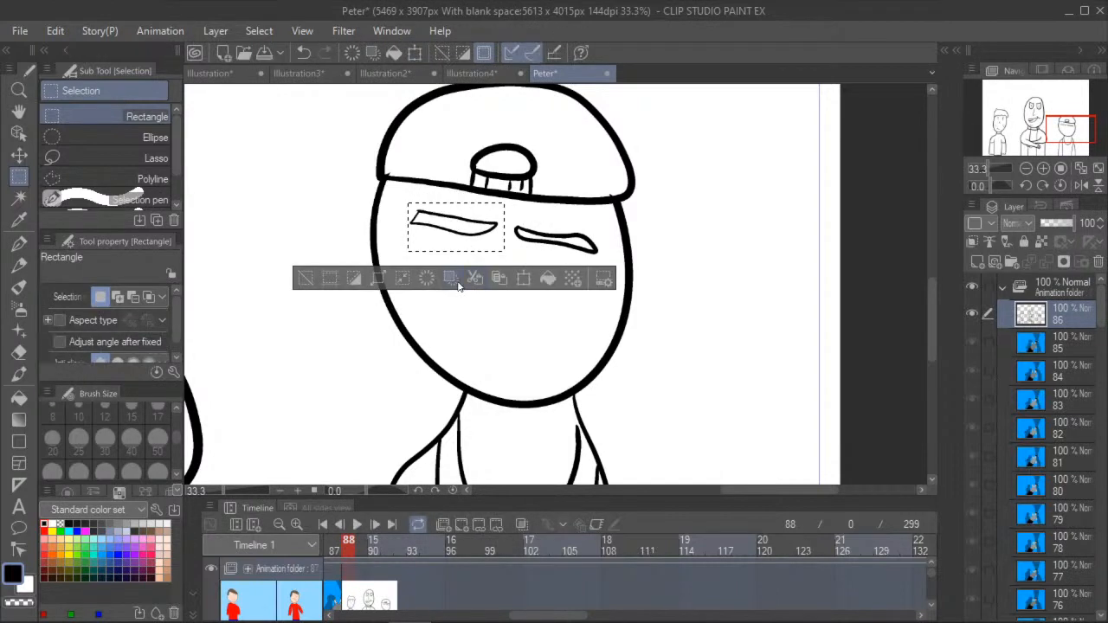
{"action": "left_click", "coordinate": [500, 279]}
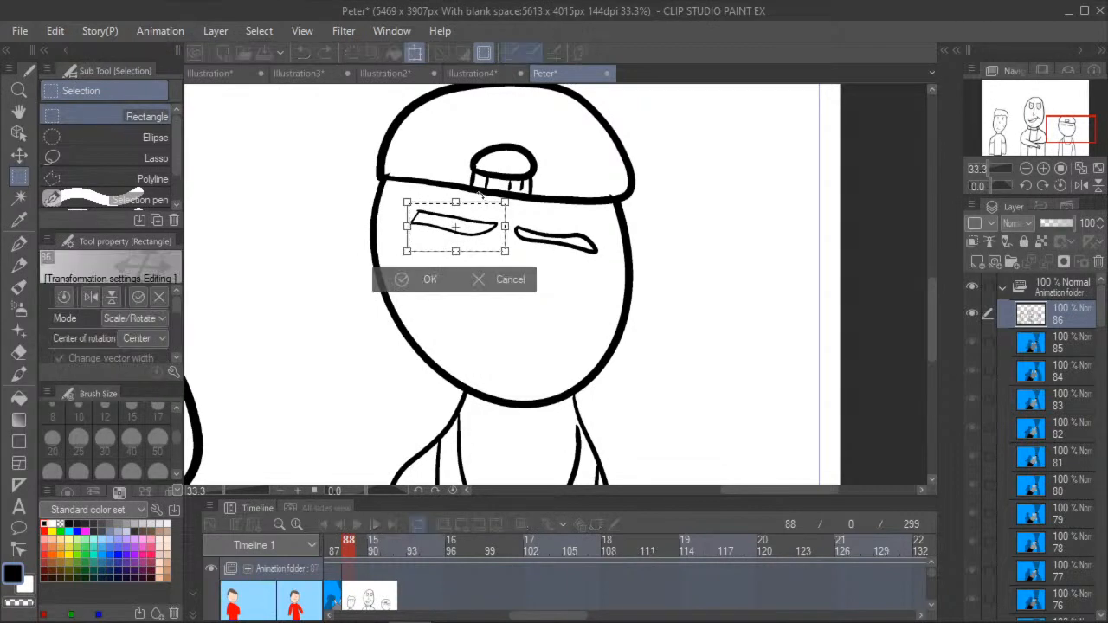
{"action": "left_click_drag", "start_coordinate": [478, 196], "coordinate": [485, 202]}
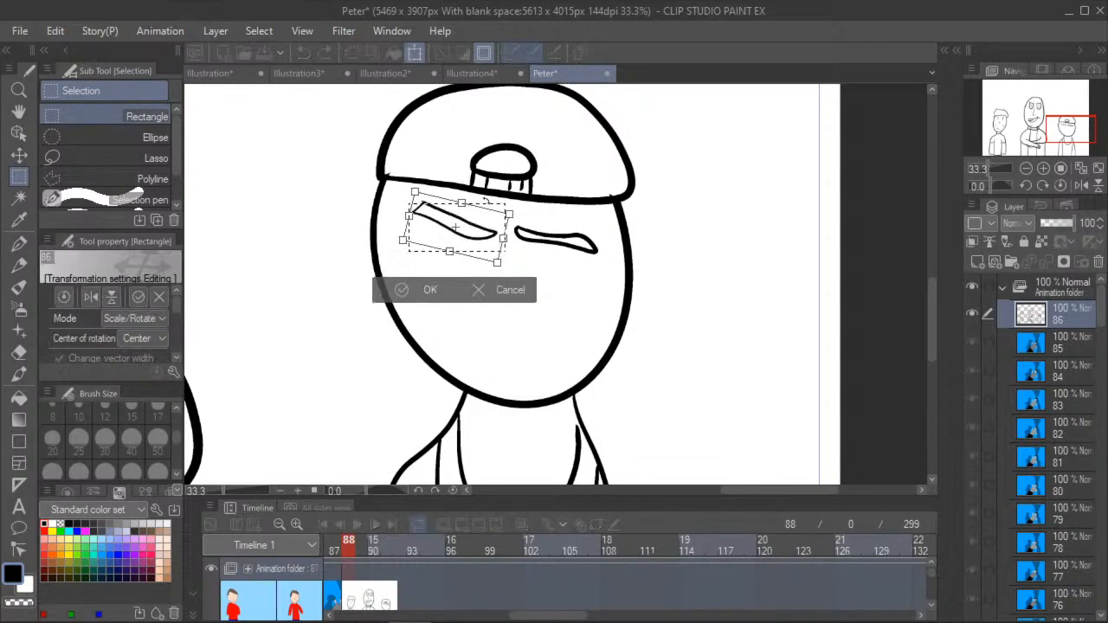
{"action": "left_click", "coordinate": [416, 294]}
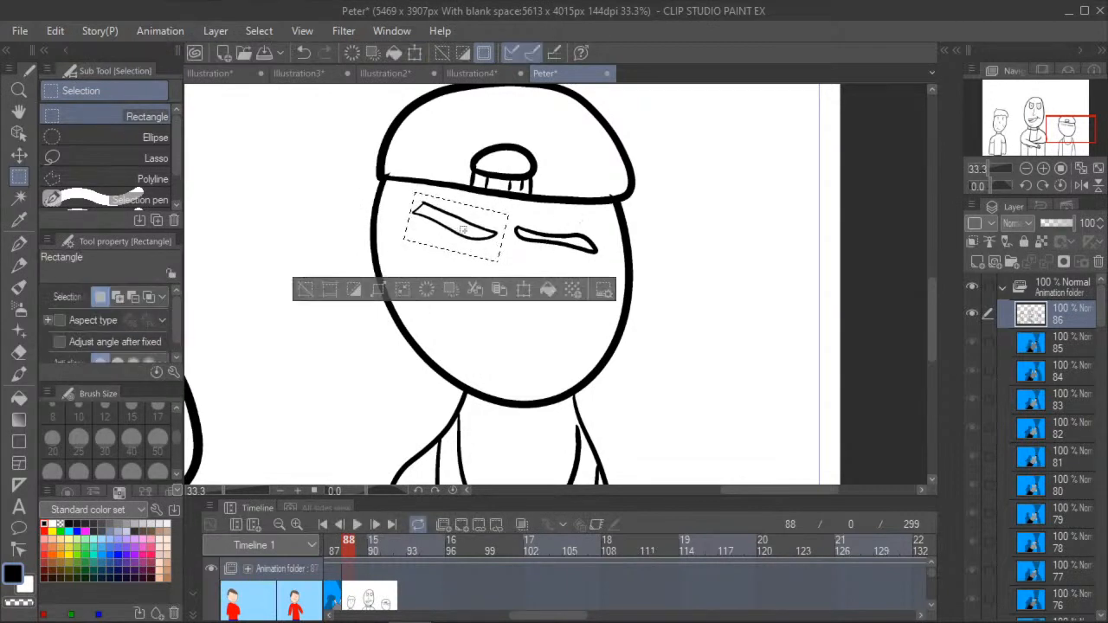
{"action": "left_click", "coordinate": [402, 202]}
- Select the capped figure's right eyebrow, rotate it counterclockwise into an angry slant and clear the selection
{"action": "left_click_drag", "start_coordinate": [512, 217], "coordinate": [610, 269]}
{"action": "left_click", "coordinate": [629, 297]}
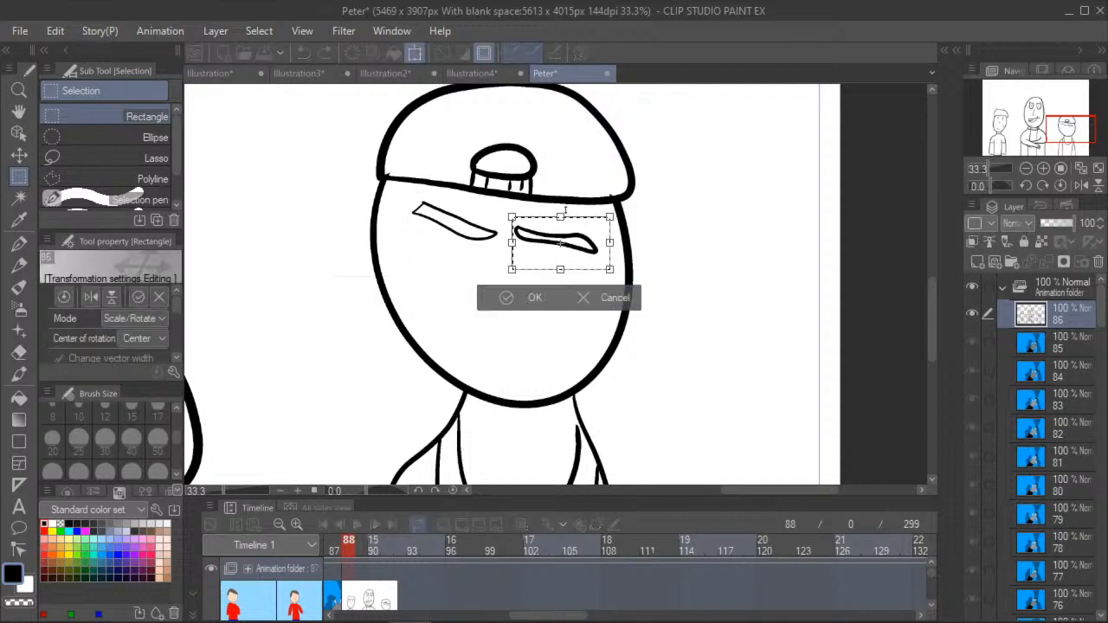
{"action": "mouse_move", "coordinate": [572, 211]}
{"action": "left_mouse_down"}
{"action": "mouse_move", "coordinate": [560, 210]}
{"action": "mouse_move", "coordinate": [582, 211]}
{"action": "left_mouse_up"}
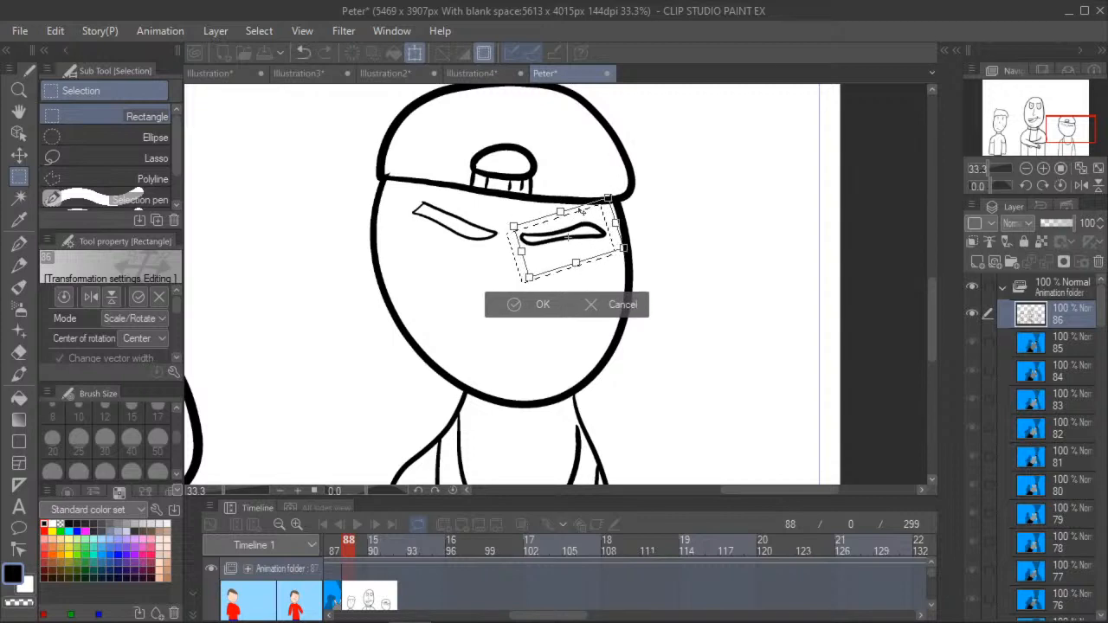
{"action": "left_click", "coordinate": [536, 305]}
{"action": "key", "text": "ctrl+d"}
- Draw the capped figure's vertical line eyes, a hooked nose and a short frowning mouth
{"action": "key", "text": "p"}
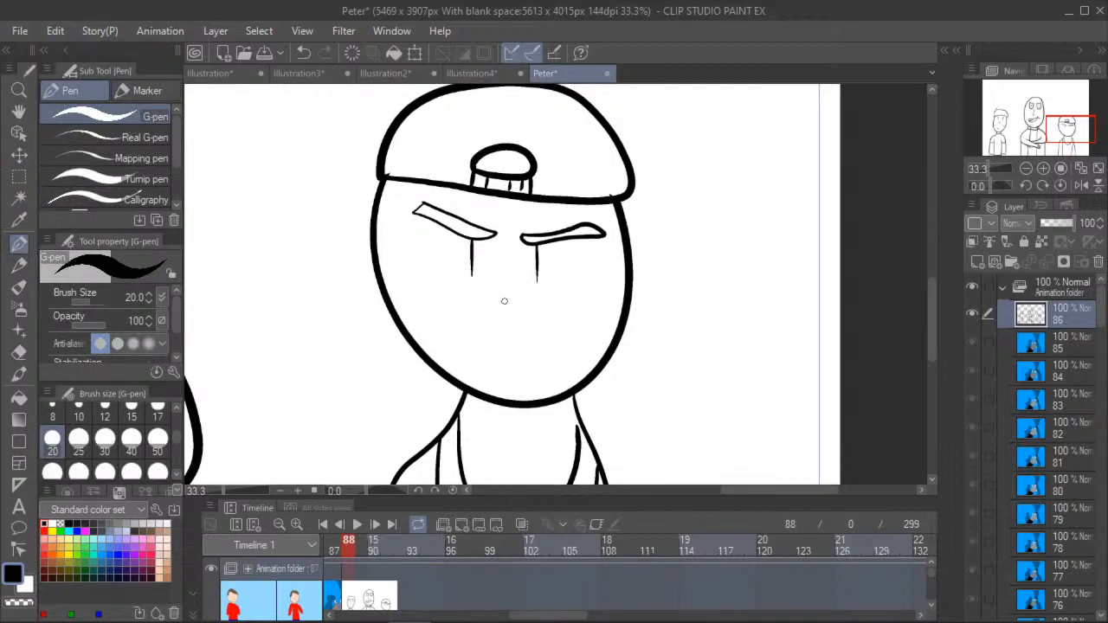
{"action": "left_click_drag", "start_coordinate": [487, 305], "coordinate": [506, 320]}
{"action": "left_click_drag", "start_coordinate": [480, 356], "coordinate": [540, 371]}
- Look over the capped figure's lower body and all three figures together on the canvas
{"action": "left_click", "coordinate": [19, 112]}
{"action": "scroll", "coordinate": [321, 395], "scroll_direction": "down", "scroll_amount": 3}
{"action": "left_click_drag", "start_coordinate": [306, 451], "coordinate": [333, 248]}
{"action": "scroll", "coordinate": [303, 401], "scroll_direction": "up", "scroll_amount": 1}
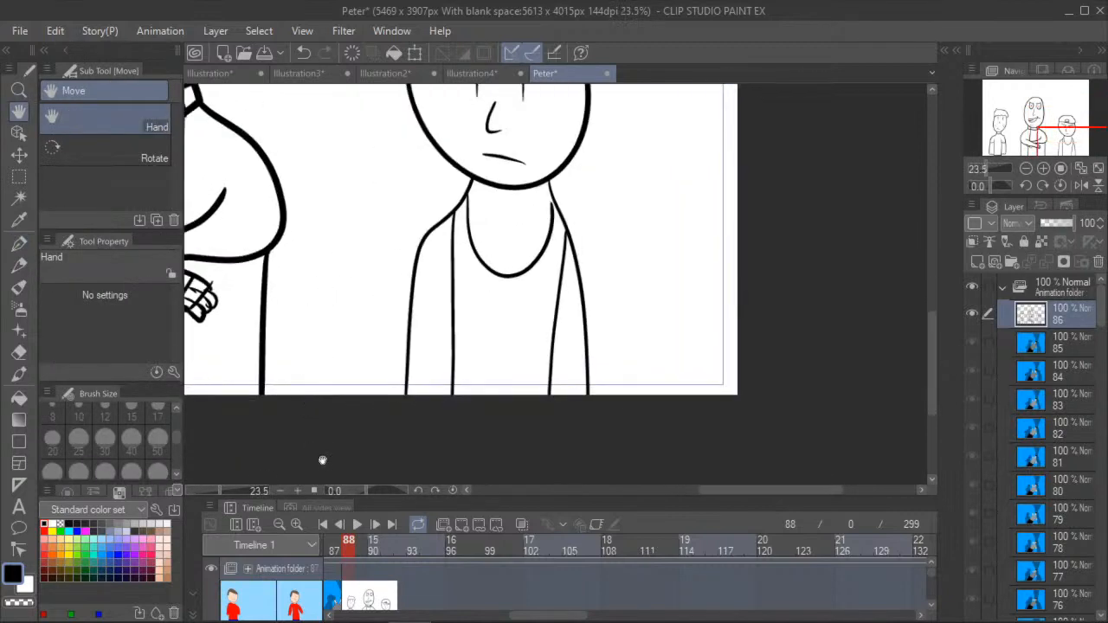
{"action": "left_click_drag", "start_coordinate": [210, 177], "coordinate": [423, 332]}
{"action": "scroll", "coordinate": [423, 332], "scroll_direction": "down", "scroll_amount": 3}
{"action": "left_click_drag", "start_coordinate": [289, 315], "coordinate": [439, 326]}
{"action": "scroll", "coordinate": [360, 332], "scroll_direction": "down", "scroll_amount": 1}
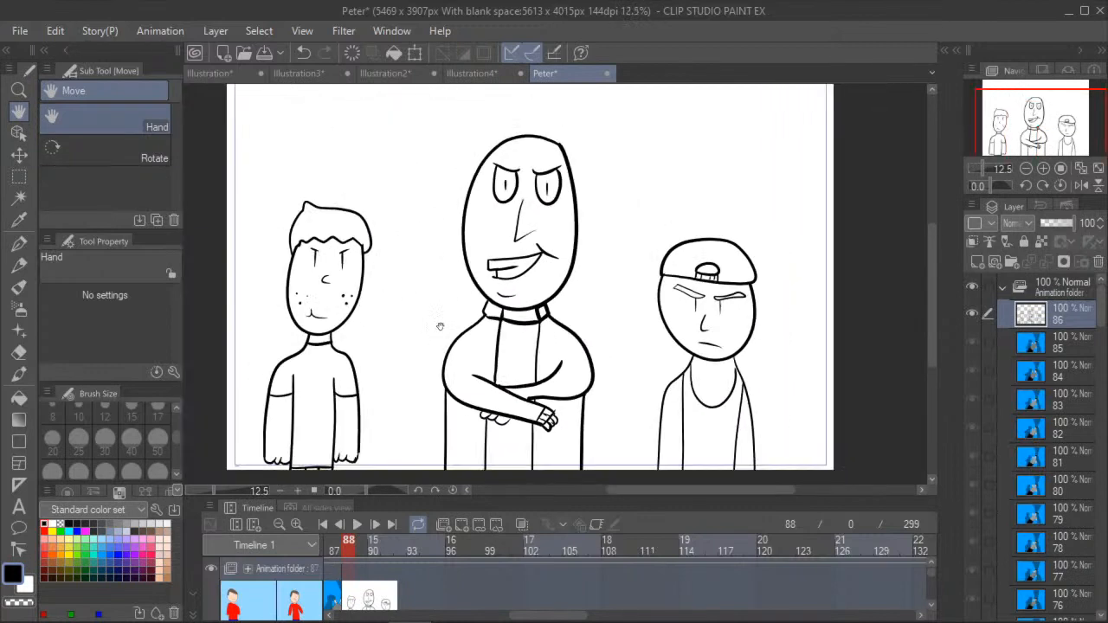
- Fill the capped figure's tank top with light grey
{"action": "scroll", "coordinate": [386, 237], "scroll_direction": "up", "scroll_amount": 3}
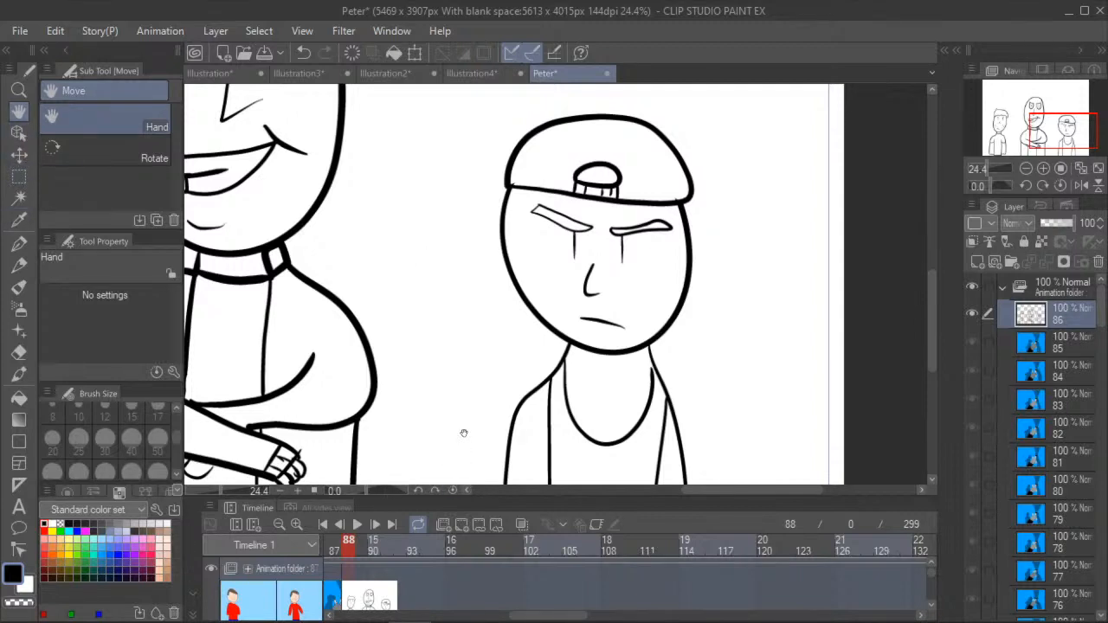
{"action": "left_click_drag", "start_coordinate": [493, 401], "coordinate": [431, 267]}
{"action": "scroll", "coordinate": [446, 309], "scroll_direction": "up", "scroll_amount": 2}
{"action": "left_click", "coordinate": [19, 397]}
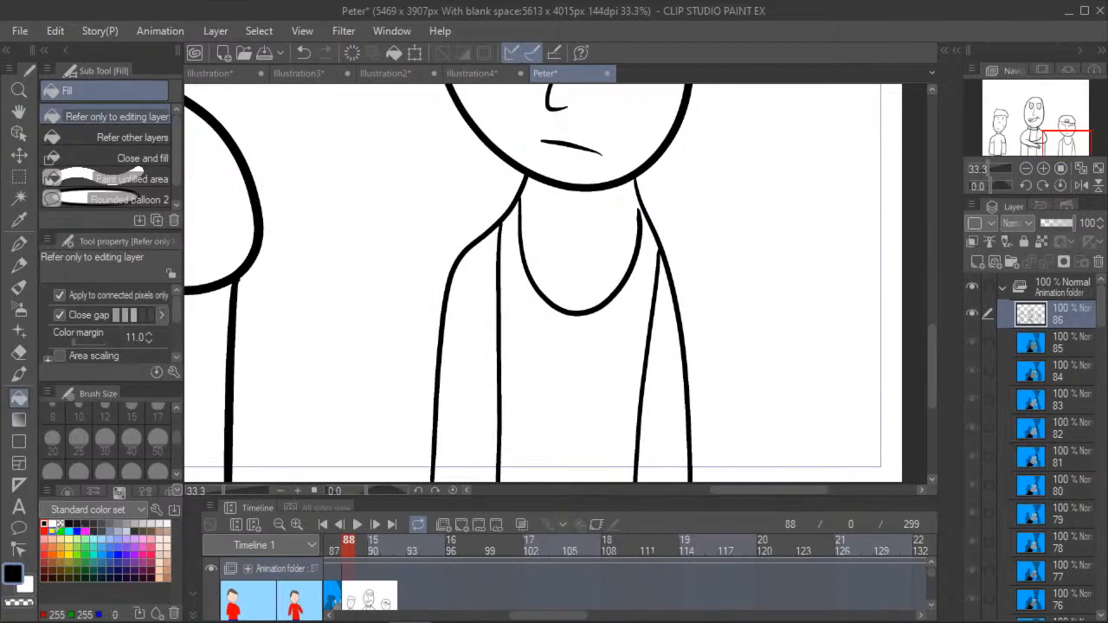
{"action": "left_click", "coordinate": [143, 524]}
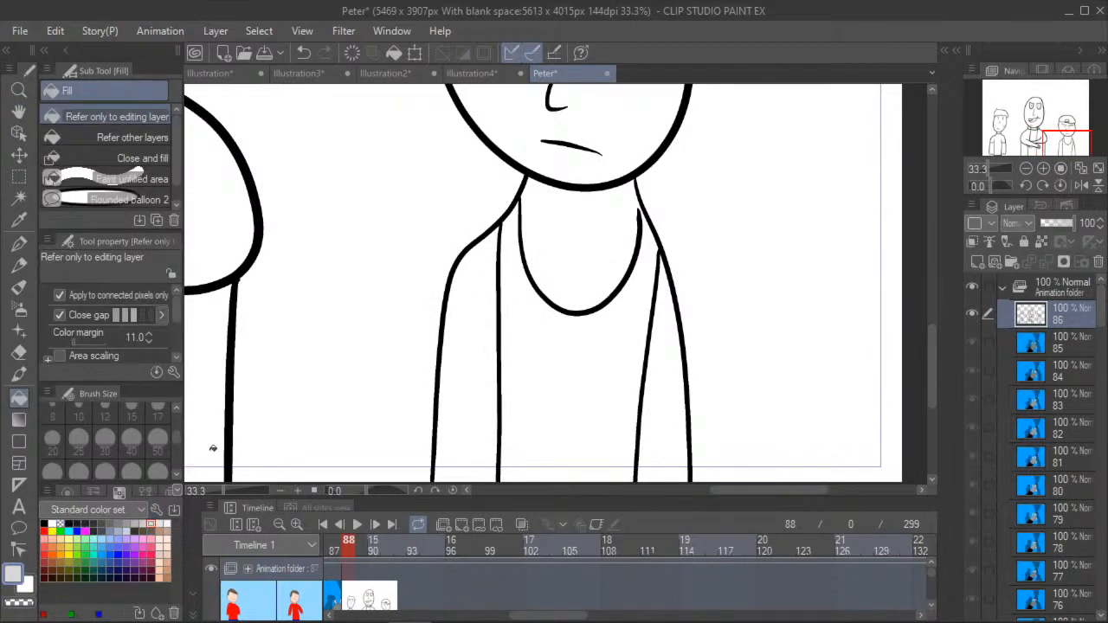
{"action": "left_click", "coordinate": [521, 340]}
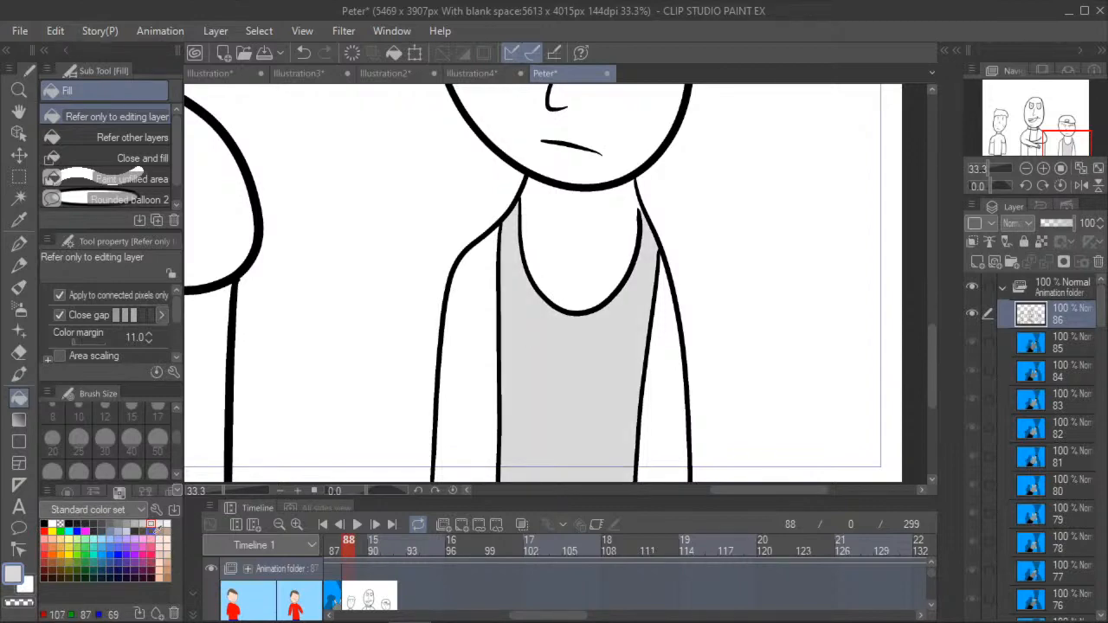
- Fill the capped figure's neck and both arms with a peach skin colour
{"action": "left_click", "coordinate": [160, 559]}
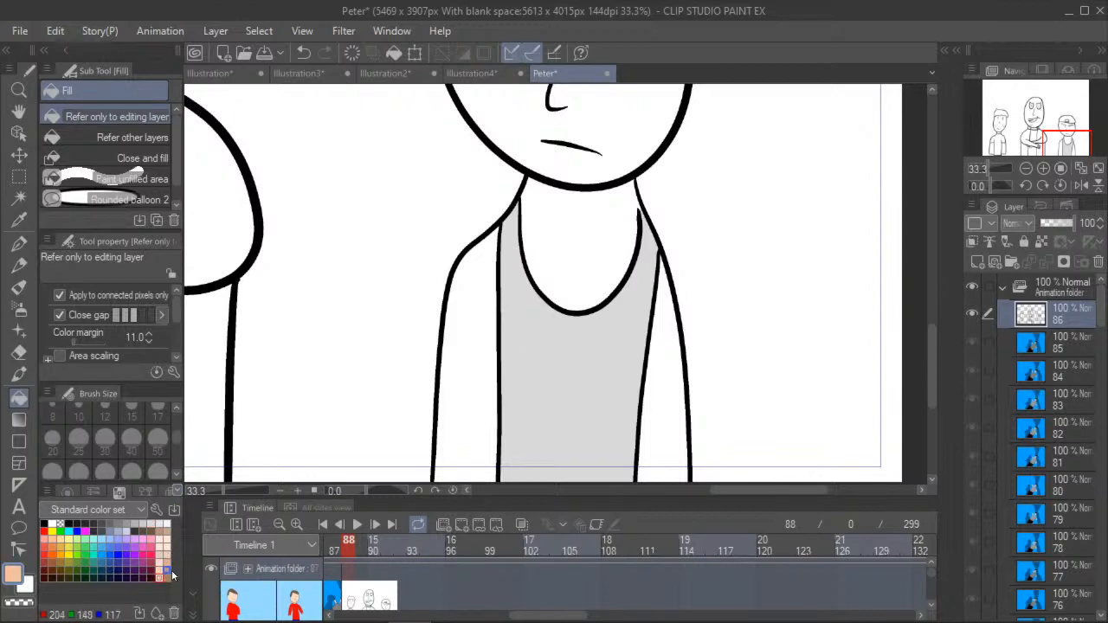
{"action": "left_click", "coordinate": [482, 344]}
{"action": "left_click", "coordinate": [558, 241]}
{"action": "left_click", "coordinate": [673, 386]}
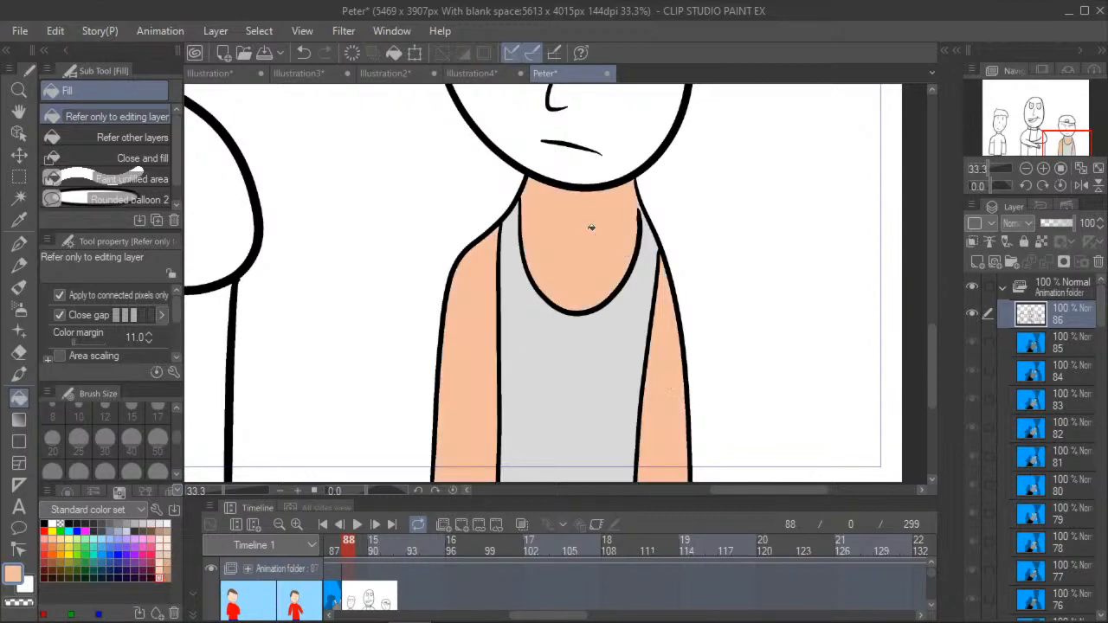
- Fill the capped figure's face with the peach skin colour and the small rounded opening on the cap with brown
{"action": "left_click", "coordinate": [515, 130]}
{"action": "key", "text": "h"}
{"action": "left_click_drag", "start_coordinate": [363, 141], "coordinate": [418, 415]}
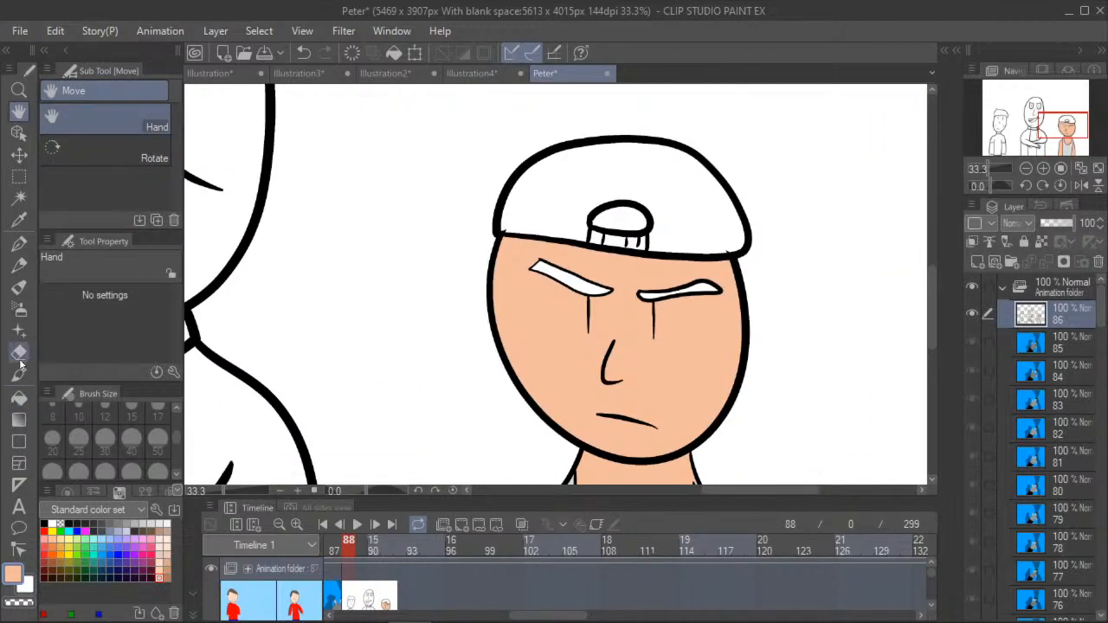
{"action": "left_click", "coordinate": [154, 532]}
{"action": "key", "text": "g"}
{"action": "scroll", "coordinate": [616, 220], "scroll_direction": "up", "scroll_amount": 1}
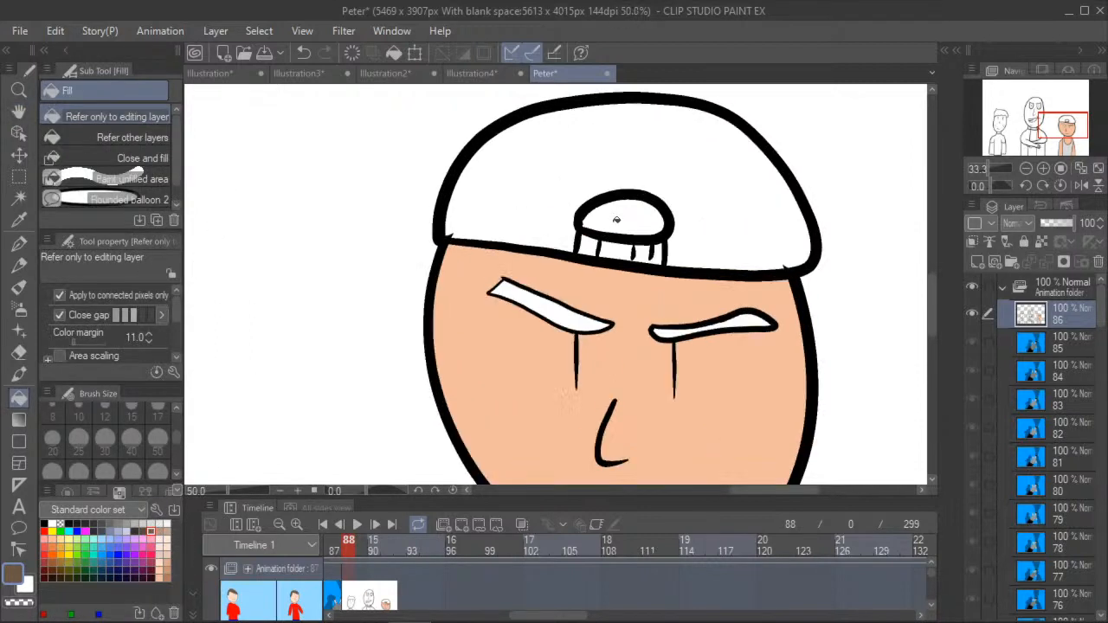
{"action": "left_click", "coordinate": [616, 220]}
- Fill both of the capped figure's eyebrows with black
{"action": "scroll", "coordinate": [616, 219], "scroll_direction": "up", "scroll_amount": 1}
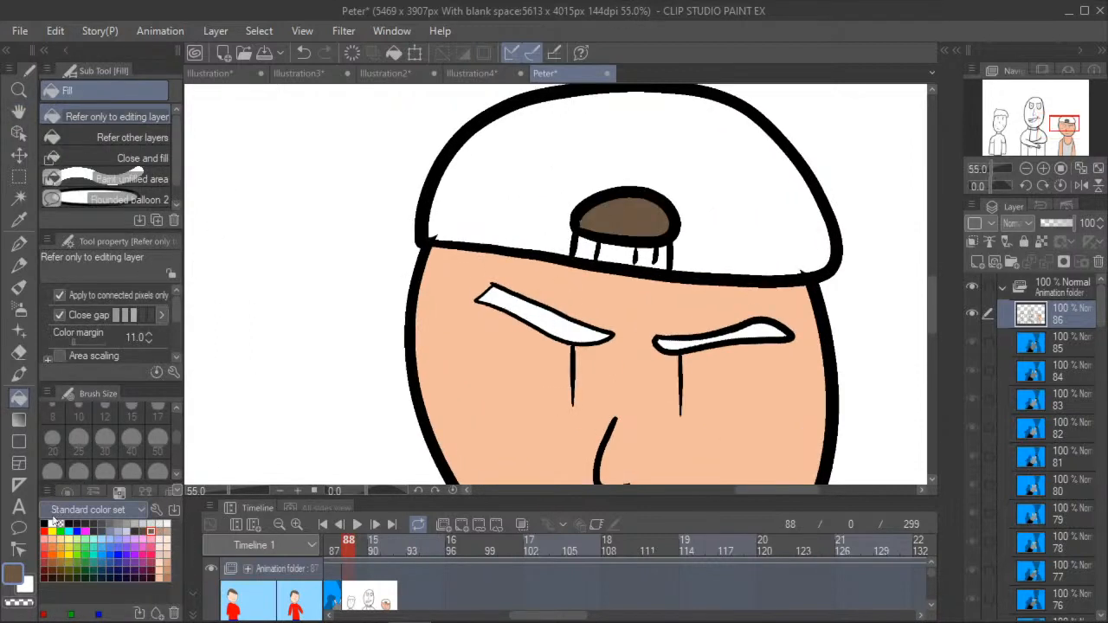
{"action": "left_click", "coordinate": [45, 524]}
{"action": "left_click", "coordinate": [523, 323]}
{"action": "left_click", "coordinate": [735, 337]}
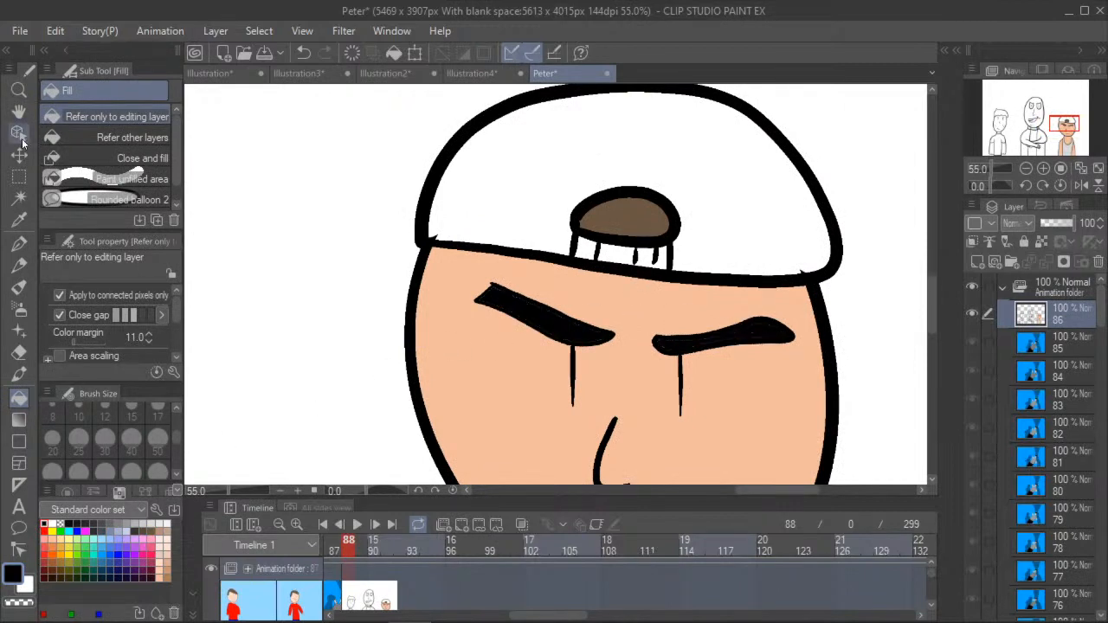
- Try two darker skin tones as fills for the freckled figure's face and undo both
{"action": "left_click", "coordinate": [19, 111]}
{"action": "left_click_drag", "start_coordinate": [402, 274], "coordinate": [577, 344]}
{"action": "scroll", "coordinate": [577, 343], "scroll_direction": "down", "scroll_amount": 1}
{"action": "left_click_drag", "start_coordinate": [248, 289], "coordinate": [354, 284]}
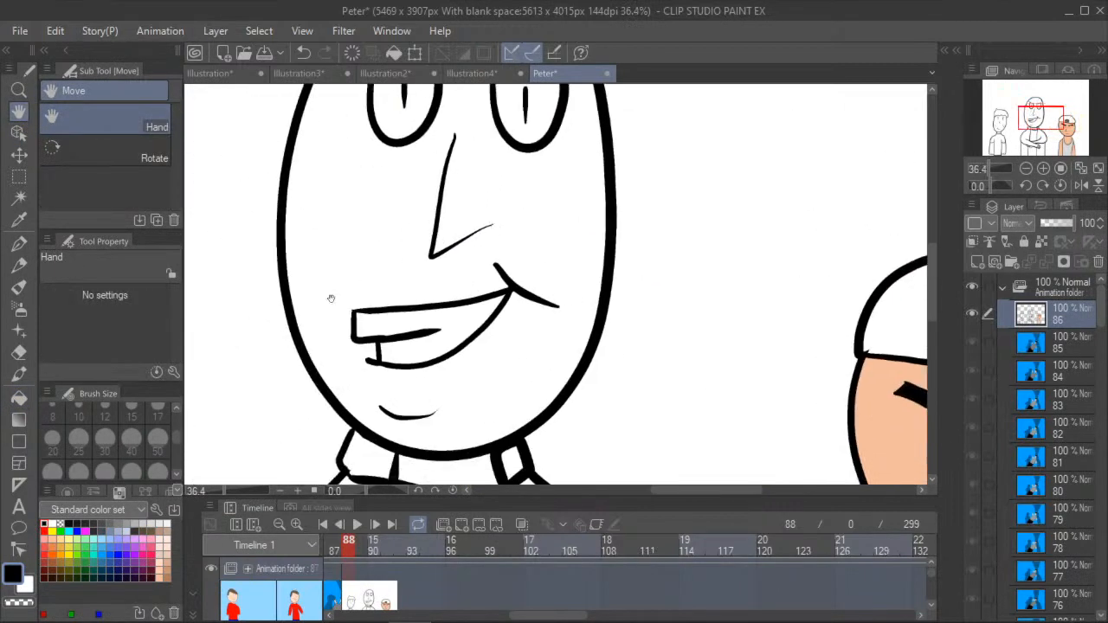
{"action": "scroll", "coordinate": [397, 294], "scroll_direction": "down", "scroll_amount": 4}
{"action": "scroll", "coordinate": [306, 294], "scroll_direction": "up", "scroll_amount": 4}
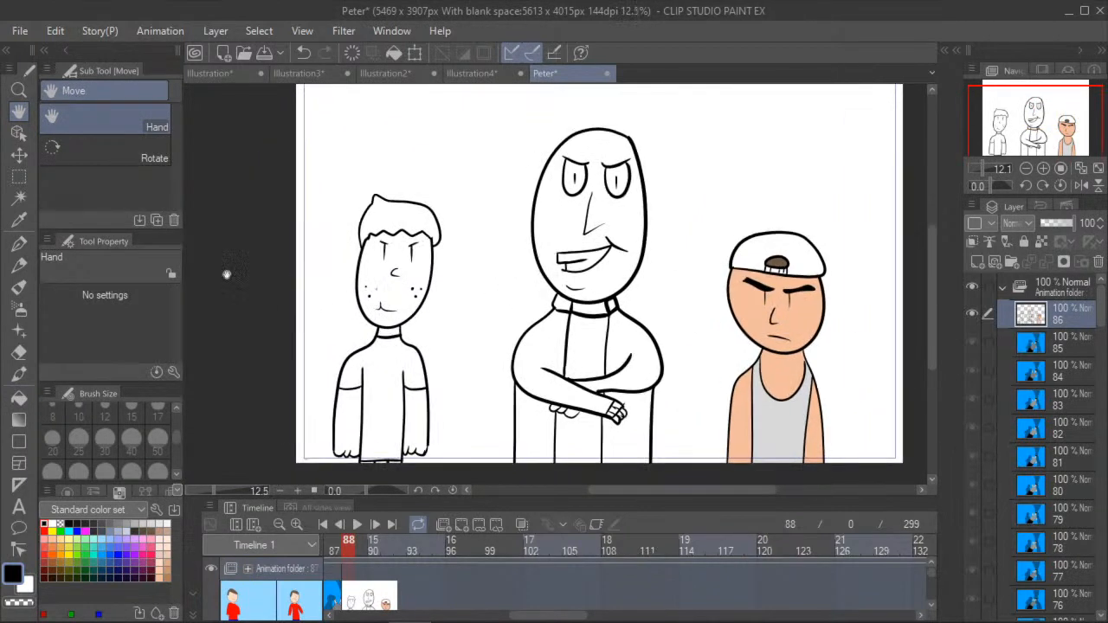
{"action": "left_click", "coordinate": [18, 398]}
{"action": "left_click", "coordinate": [159, 567]}
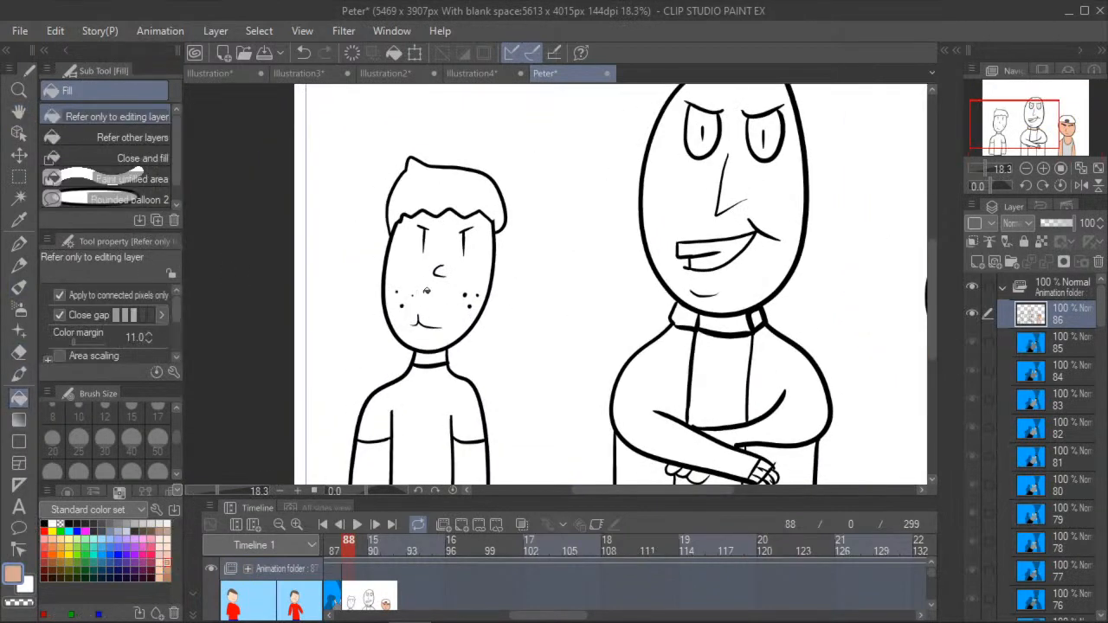
{"action": "left_click", "coordinate": [421, 294]}
{"action": "left_click", "coordinate": [303, 52]}
{"action": "left_click", "coordinate": [160, 553]}
{"action": "left_click", "coordinate": [406, 276]}
{"action": "left_click", "coordinate": [304, 53]}
- Fill the freckled figure's face, neck and both arms with a very pale pinkish skin tone
{"action": "left_click", "coordinate": [167, 538]}
{"action": "left_click", "coordinate": [383, 265]}
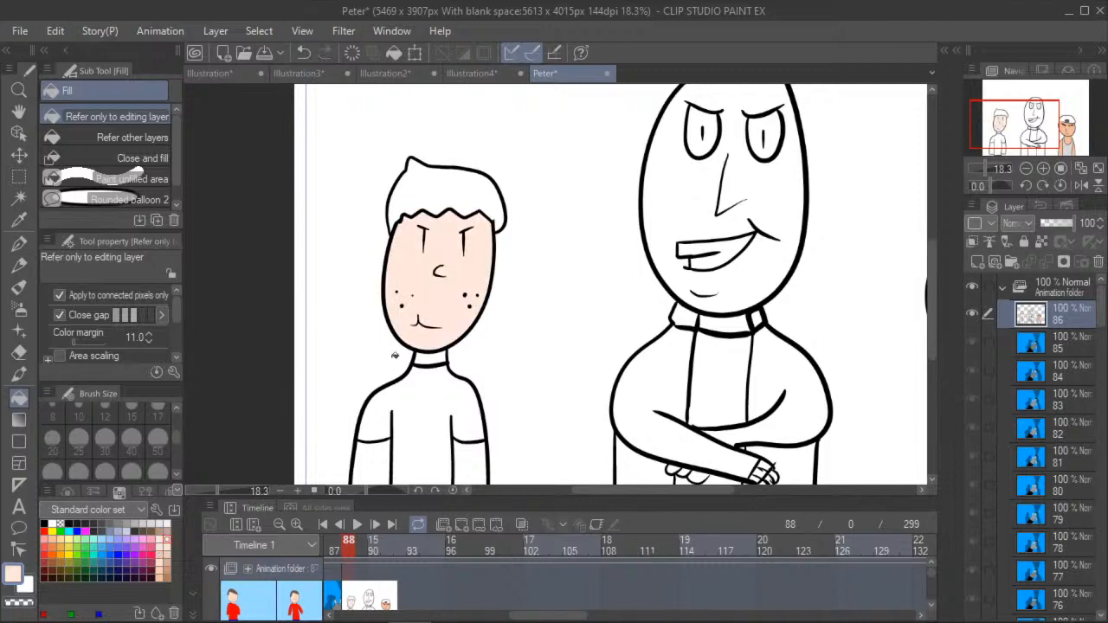
{"action": "left_click", "coordinate": [430, 364]}
{"action": "left_click", "coordinate": [376, 468]}
{"action": "left_click", "coordinate": [472, 463]}
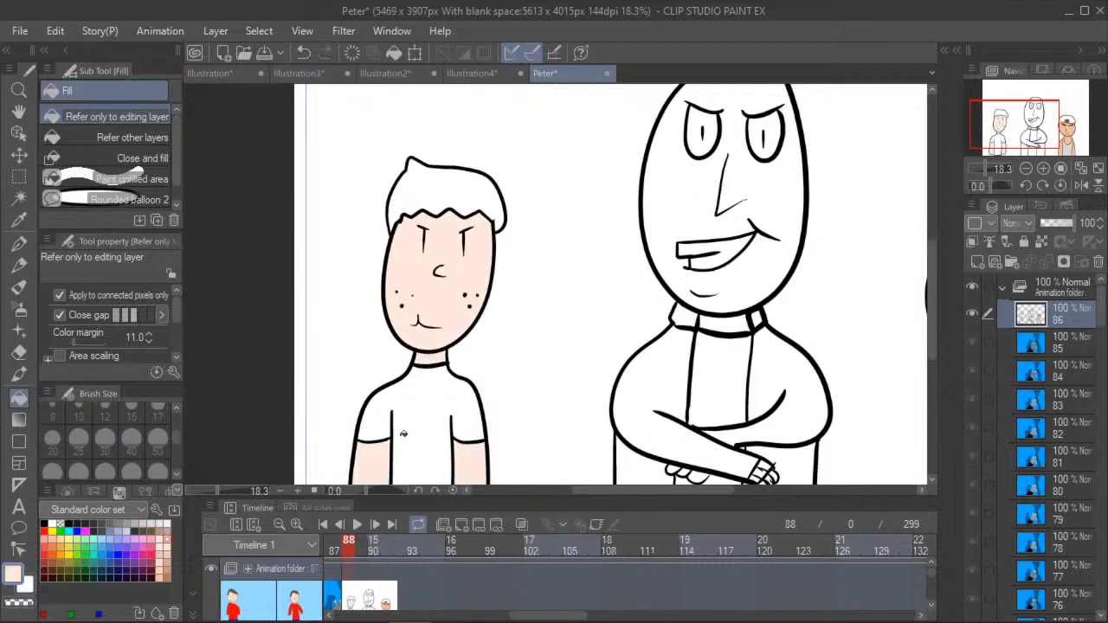
- Fill the freckled figure's T-shirt with light violet-blue and the hair with a very dark brown
{"action": "left_click", "coordinate": [110, 538]}
{"action": "left_click", "coordinate": [406, 427]}
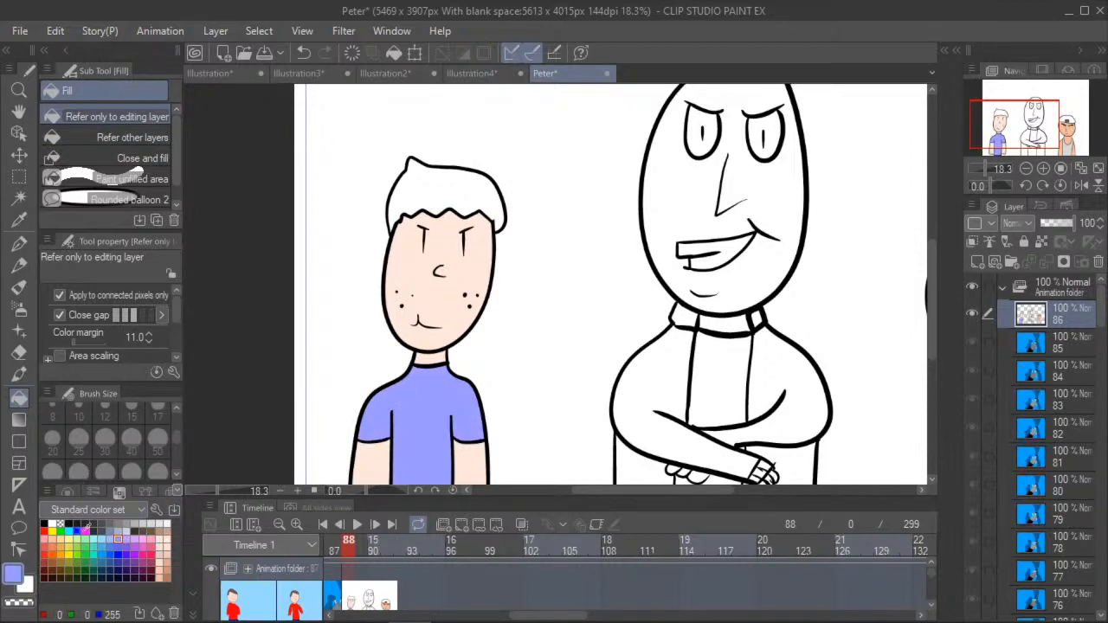
{"action": "left_click", "coordinate": [144, 530]}
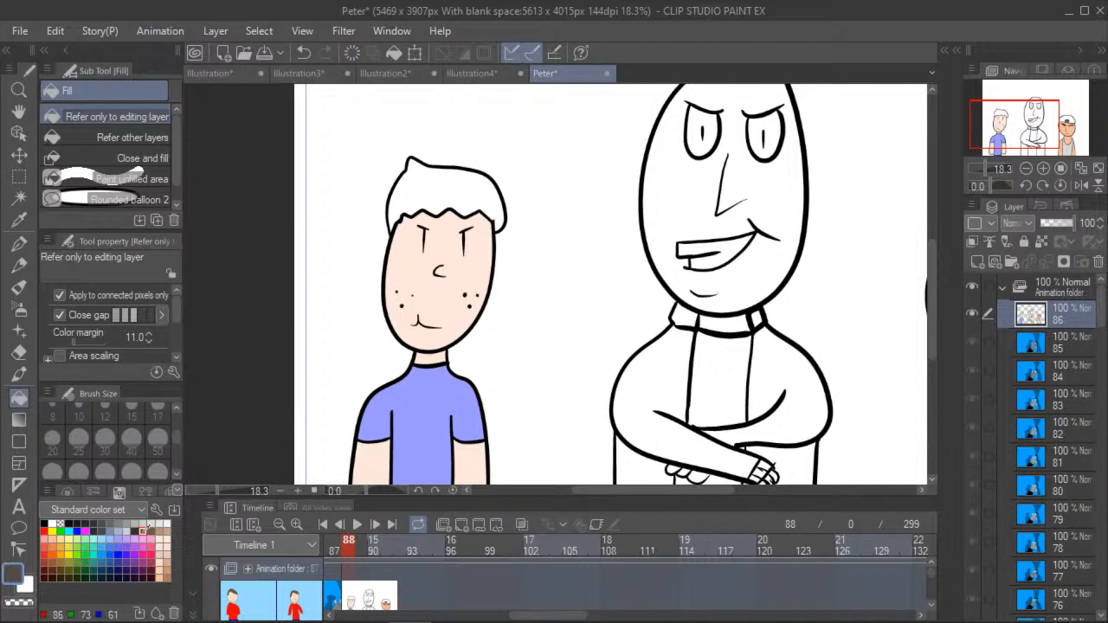
{"action": "left_click", "coordinate": [448, 182]}
{"action": "left_click", "coordinate": [135, 531]}
{"action": "left_click", "coordinate": [395, 211]}
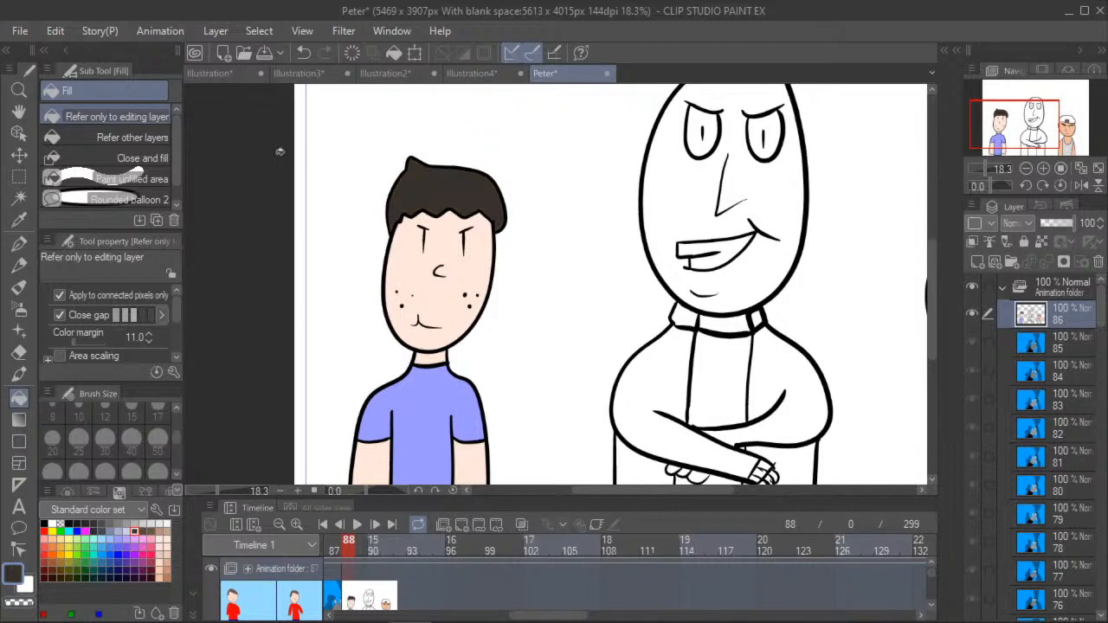
- Fill the bald crossed-arms figure's face with a light peach skin tone
{"action": "left_click", "coordinate": [19, 114]}
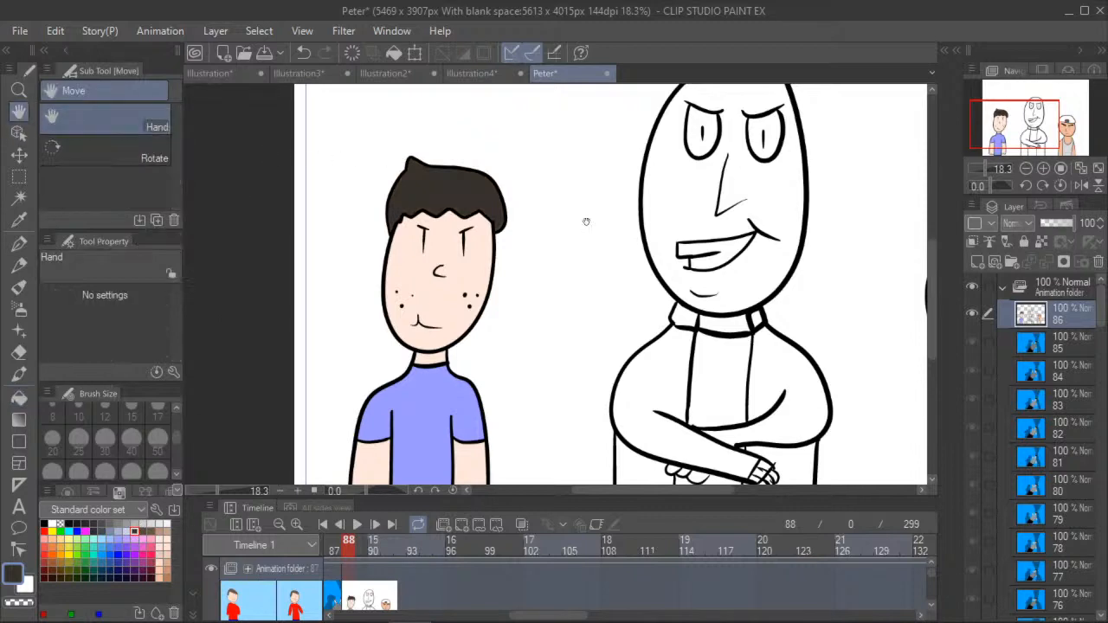
{"action": "scroll", "coordinate": [585, 222], "scroll_direction": "down", "scroll_amount": 3}
{"action": "left_click_drag", "start_coordinate": [585, 199], "coordinate": [424, 224]}
{"action": "scroll", "coordinate": [422, 251], "scroll_direction": "up", "scroll_amount": 2}
{"action": "left_click_drag", "start_coordinate": [421, 329], "coordinate": [385, 341]}
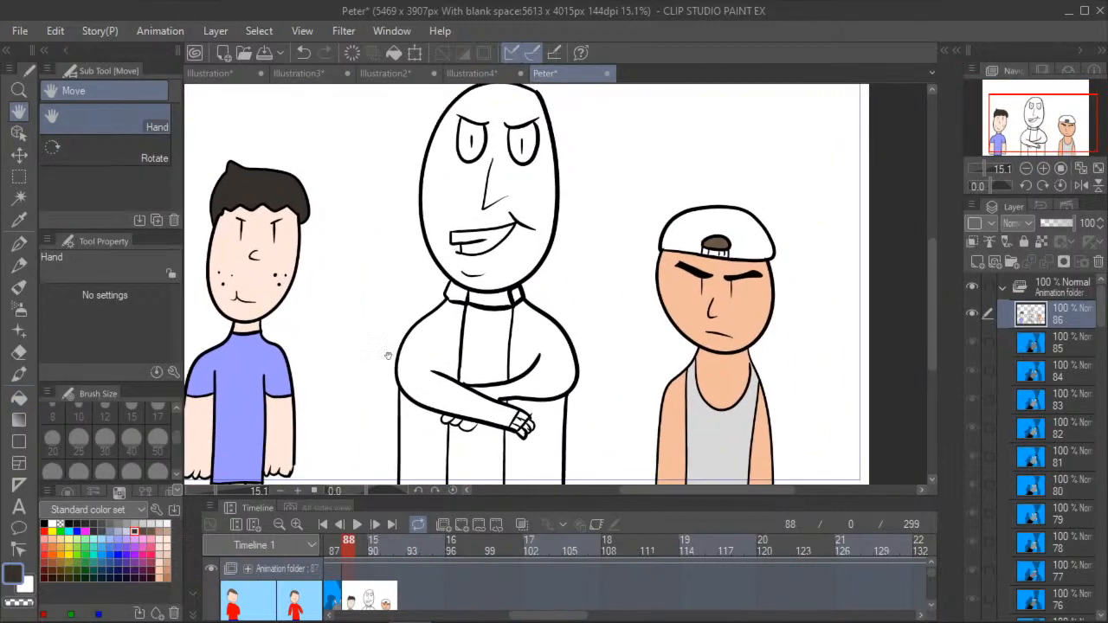
{"action": "left_click", "coordinate": [19, 396]}
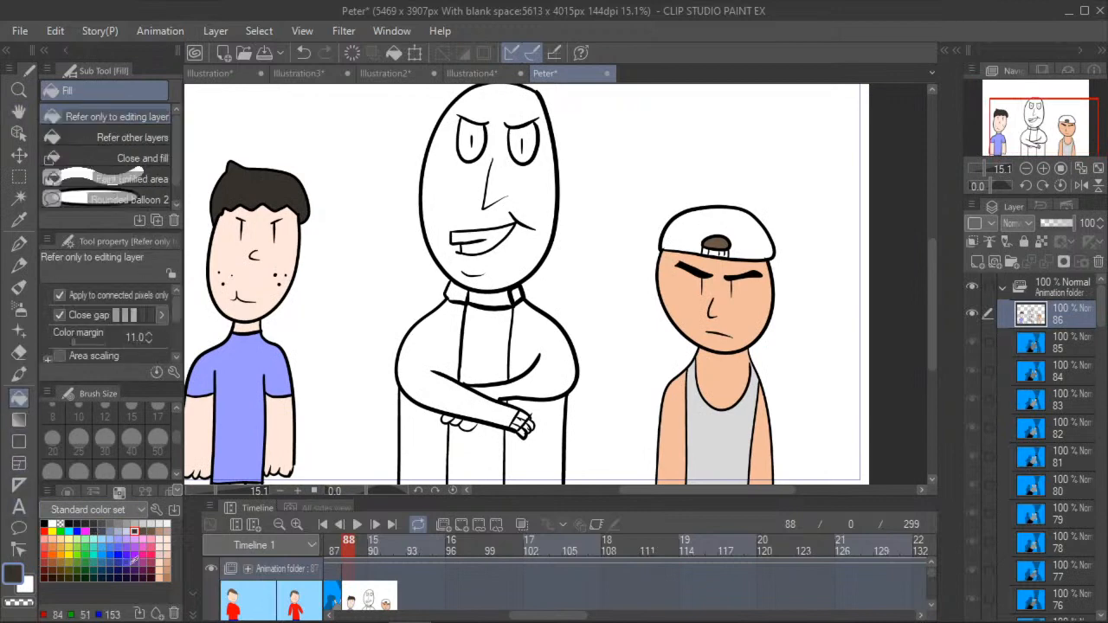
{"action": "left_click", "coordinate": [159, 560]}
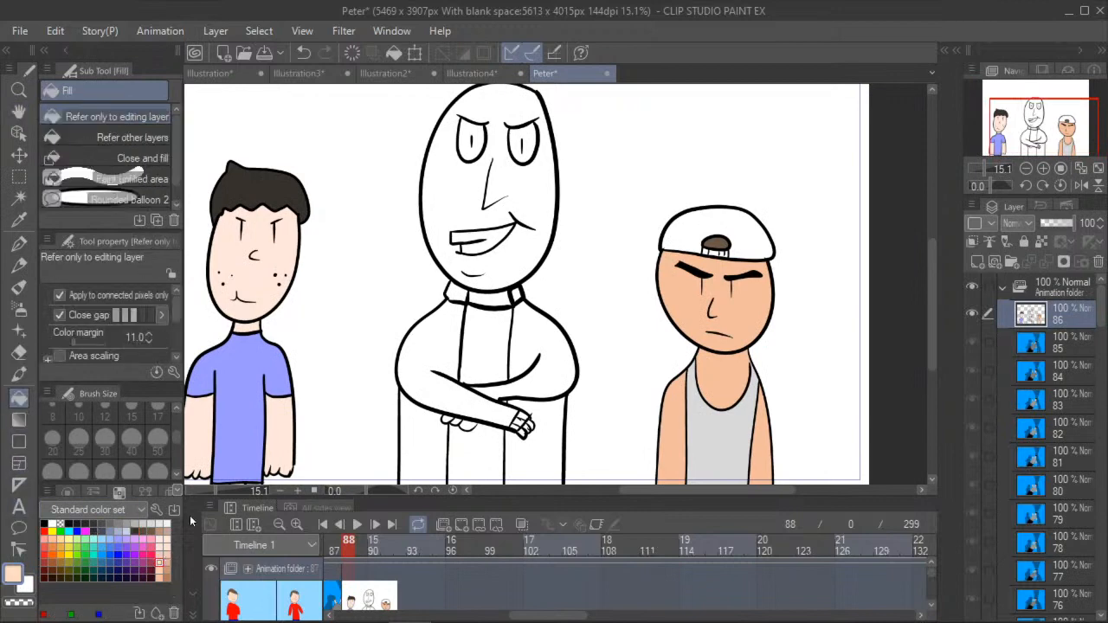
{"action": "left_click", "coordinate": [456, 231]}
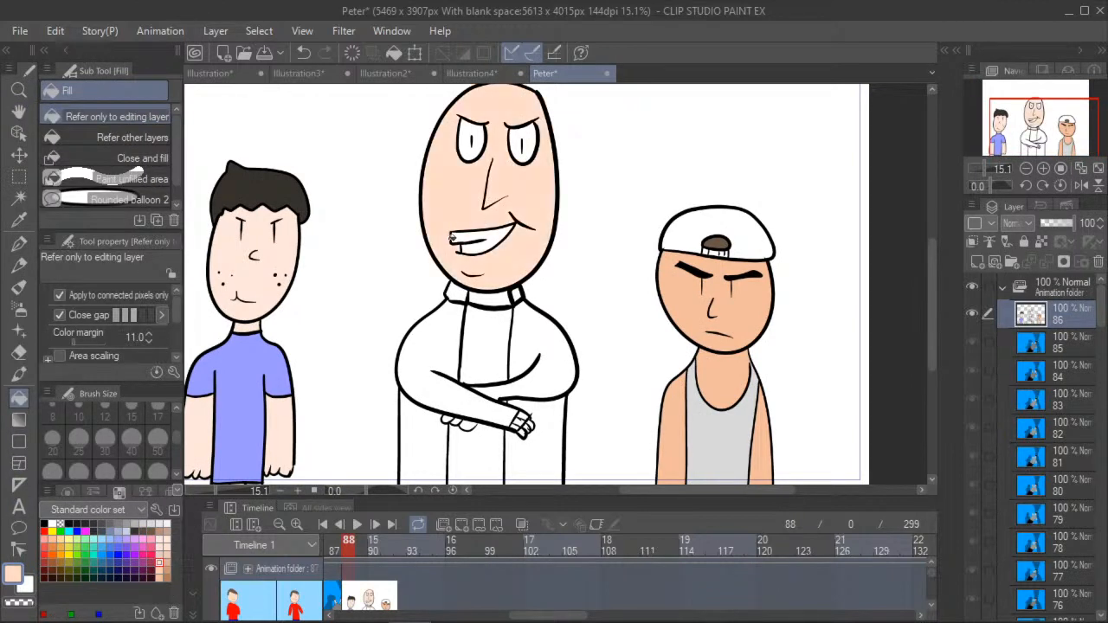
- Colour the three fingertips of the crossed-arms figure's front hand with the same light peach
{"action": "scroll", "coordinate": [522, 425], "scroll_direction": "up", "scroll_amount": 4}
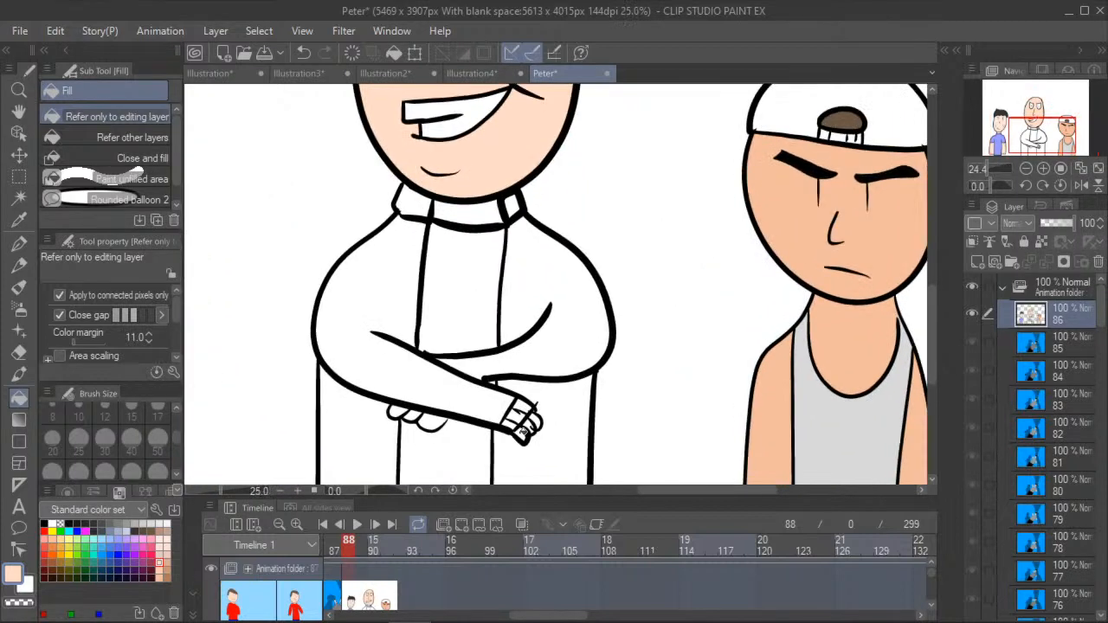
{"action": "left_click", "coordinate": [521, 430]}
{"action": "scroll", "coordinate": [521, 425], "scroll_direction": "up", "scroll_amount": 3}
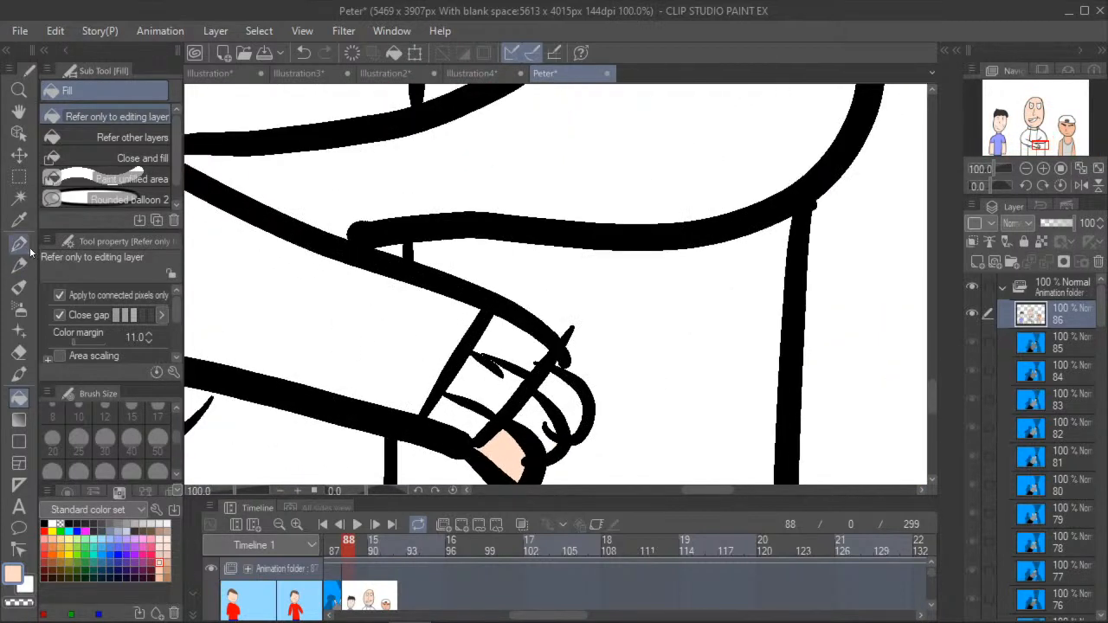
{"action": "left_click", "coordinate": [19, 244]}
{"action": "scroll", "coordinate": [534, 423], "scroll_direction": "up", "scroll_amount": 1}
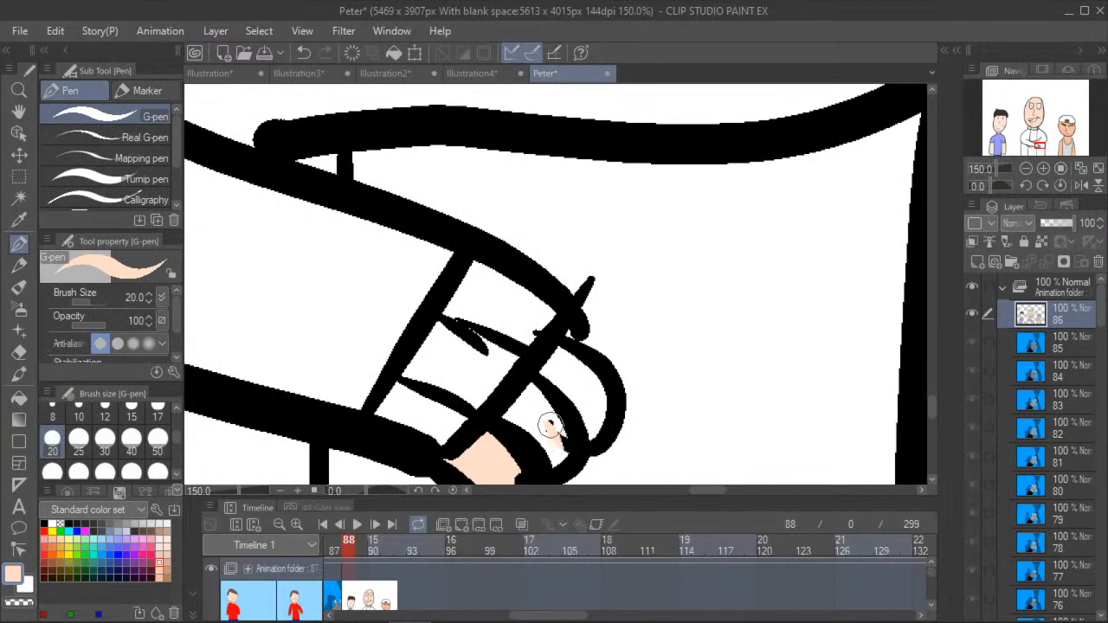
{"action": "left_click_drag", "start_coordinate": [553, 432], "coordinate": [562, 440]}
{"action": "left_click", "coordinate": [17, 114]}
{"action": "left_click_drag", "start_coordinate": [344, 351], "coordinate": [358, 284]}
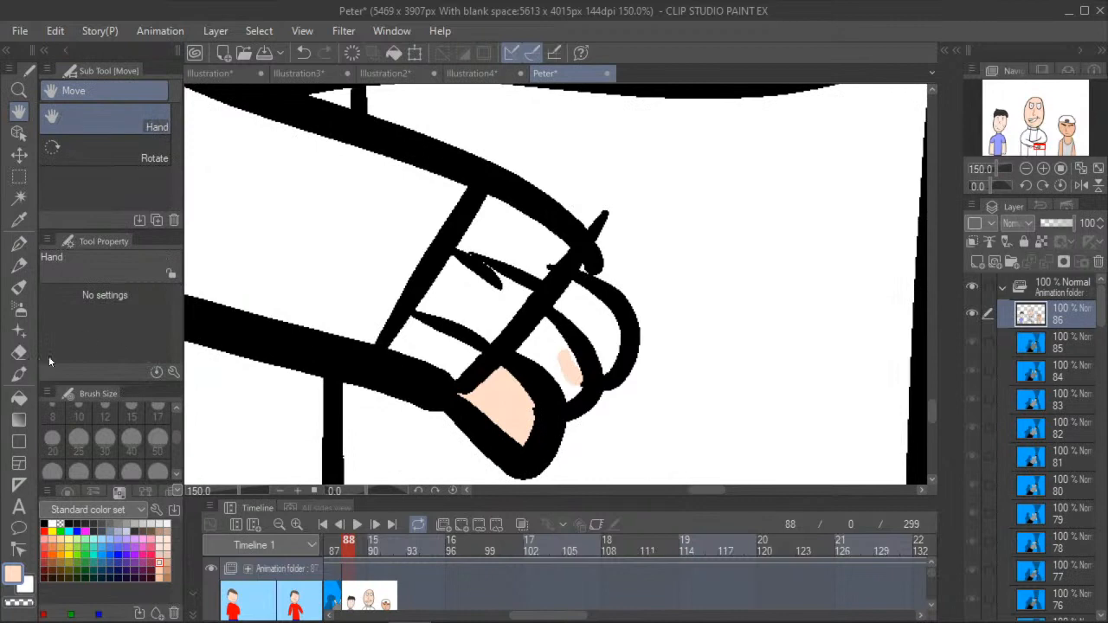
{"action": "left_click", "coordinate": [20, 243]}
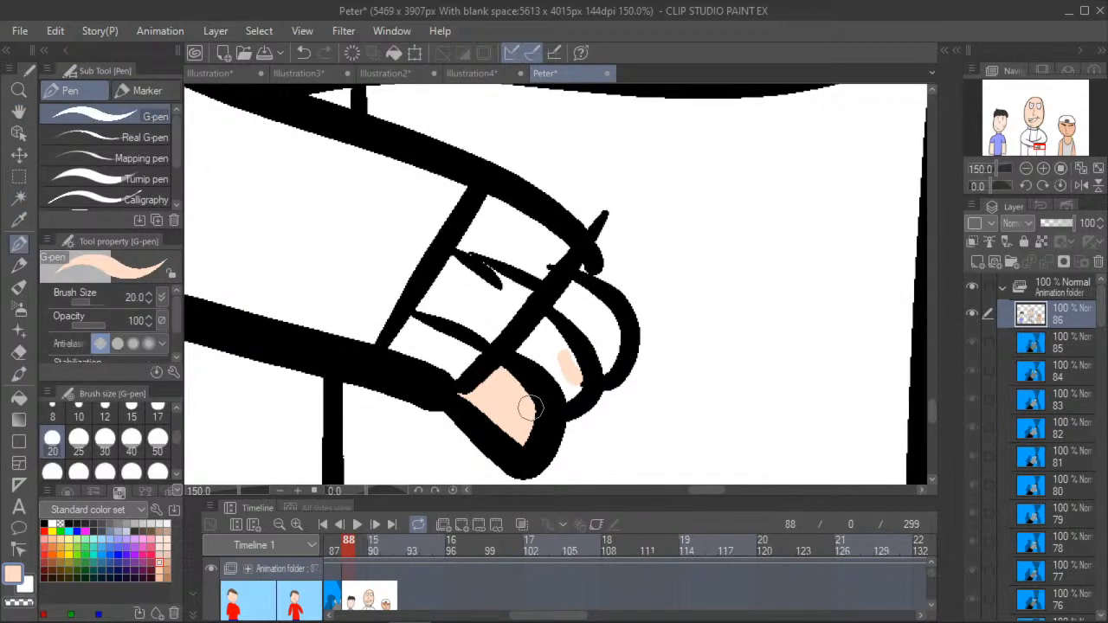
{"action": "left_click", "coordinate": [19, 397]}
{"action": "left_click", "coordinate": [559, 350]}
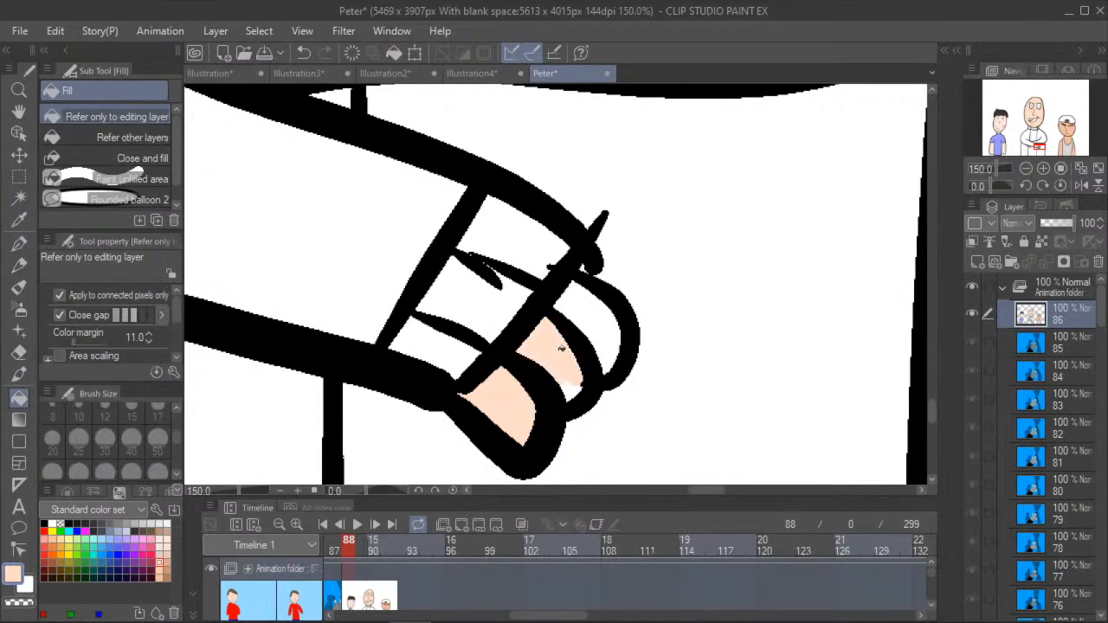
{"action": "left_click", "coordinate": [592, 304]}
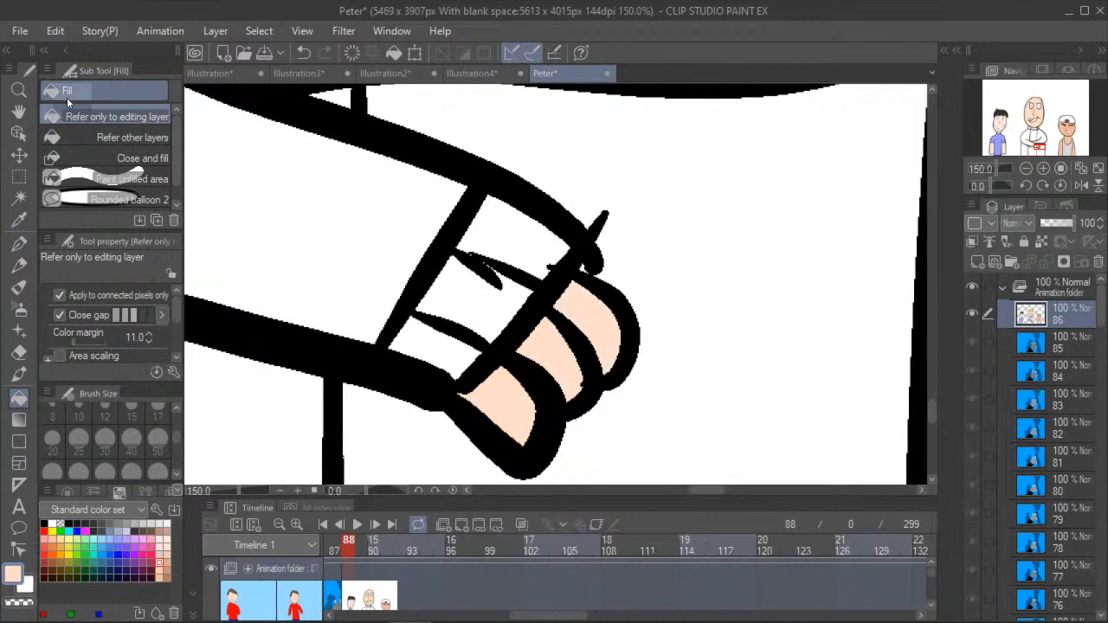
- Erase the messy lines between the front hand's wrist and knuckles and redraw two clean black dividing lines with the size 20 G-pen
{"action": "left_click", "coordinate": [19, 352]}
{"action": "mouse_move", "coordinate": [614, 227]}
{"action": "left_mouse_down"}
{"action": "mouse_move", "coordinate": [591, 271]}
{"action": "mouse_move", "coordinate": [600, 251]}
{"action": "mouse_move", "coordinate": [582, 229]}
{"action": "mouse_move", "coordinate": [577, 240]}
{"action": "mouse_move", "coordinate": [473, 252]}
{"action": "mouse_move", "coordinate": [469, 264]}
{"action": "mouse_move", "coordinate": [494, 251]}
{"action": "mouse_move", "coordinate": [492, 299]}
{"action": "mouse_move", "coordinate": [531, 261]}
{"action": "mouse_move", "coordinate": [465, 269]}
{"action": "left_mouse_up"}
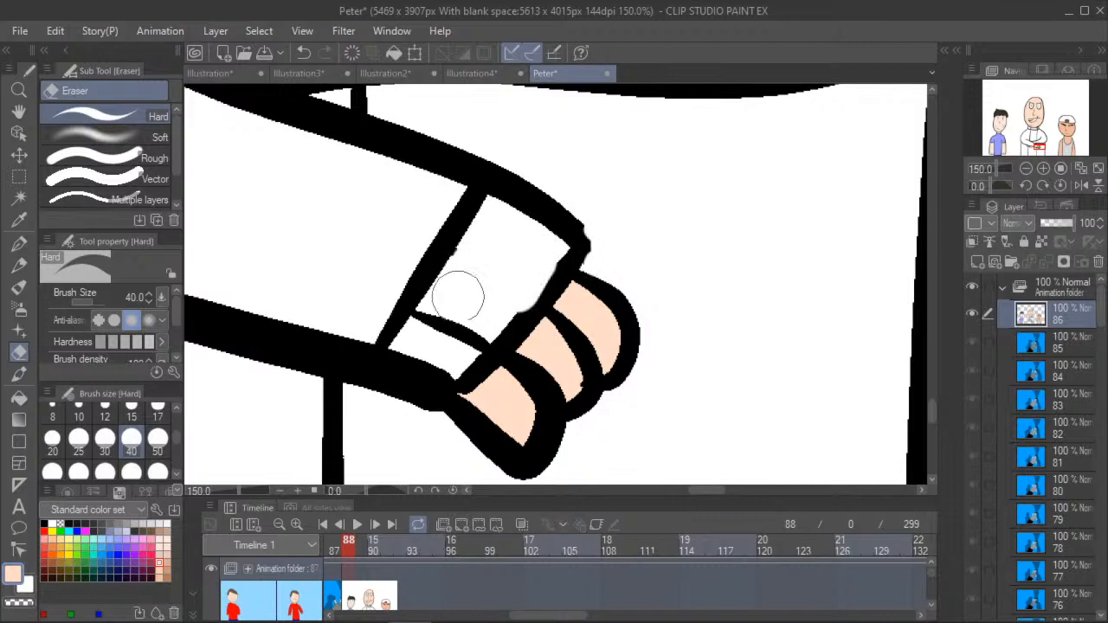
{"action": "left_click", "coordinate": [18, 245]}
{"action": "left_click", "coordinate": [44, 525]}
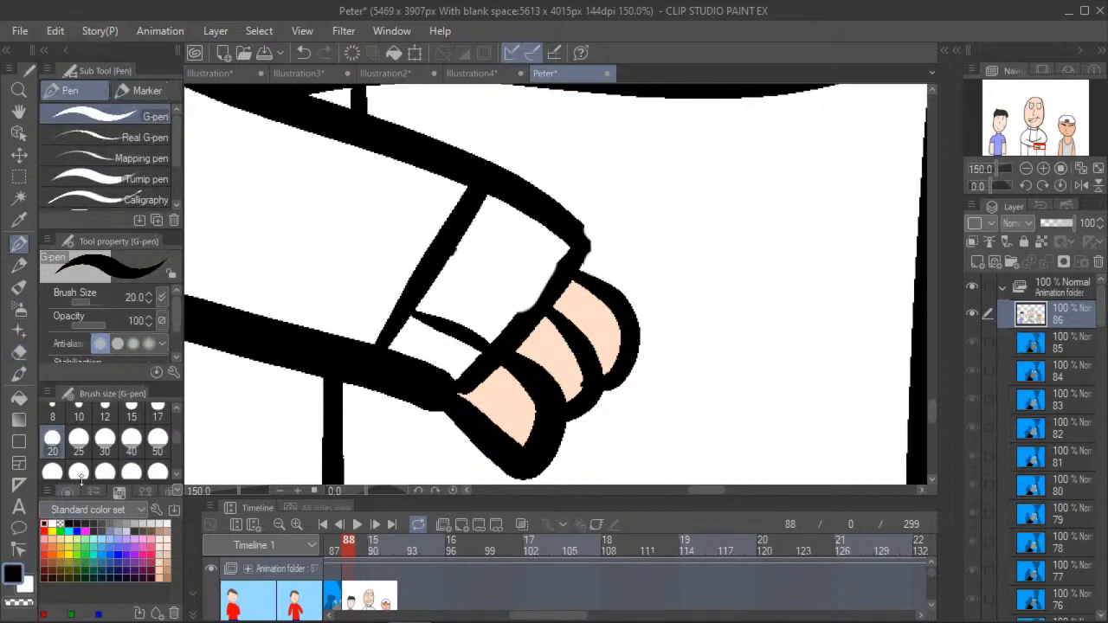
{"action": "mouse_move", "coordinate": [542, 300]}
{"action": "left_mouse_down"}
{"action": "mouse_move", "coordinate": [510, 293]}
{"action": "mouse_move", "coordinate": [453, 253]}
{"action": "left_mouse_up"}
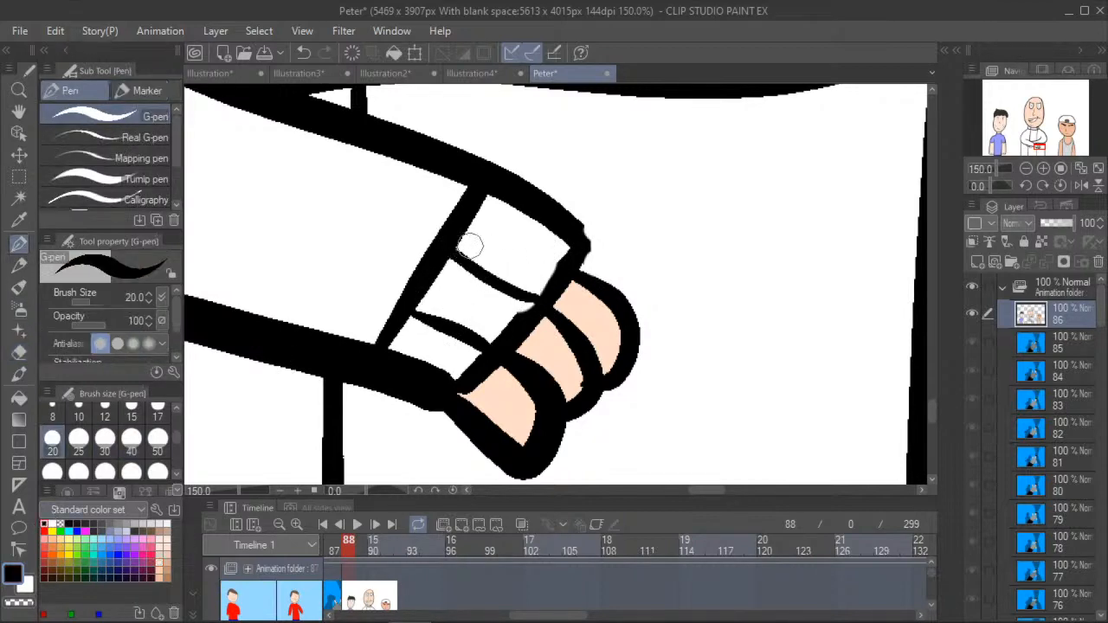
{"action": "left_click_drag", "start_coordinate": [559, 256], "coordinate": [474, 217]}
- Close the open outline of the tucked hand's last finger against the forearm with a short black G-pen stroke
{"action": "left_click", "coordinate": [19, 111]}
{"action": "mouse_move", "coordinate": [256, 246]}
{"action": "left_mouse_down"}
{"action": "mouse_move", "coordinate": [484, 312]}
{"action": "mouse_move", "coordinate": [606, 329]}
{"action": "left_mouse_up"}
{"action": "scroll", "coordinate": [294, 275], "scroll_direction": "down", "scroll_amount": 2}
{"action": "left_click_drag", "start_coordinate": [294, 275], "coordinate": [499, 232]}
{"action": "scroll", "coordinate": [487, 200], "scroll_direction": "down", "scroll_amount": 1}
{"action": "scroll", "coordinate": [439, 293], "scroll_direction": "up", "scroll_amount": 2}
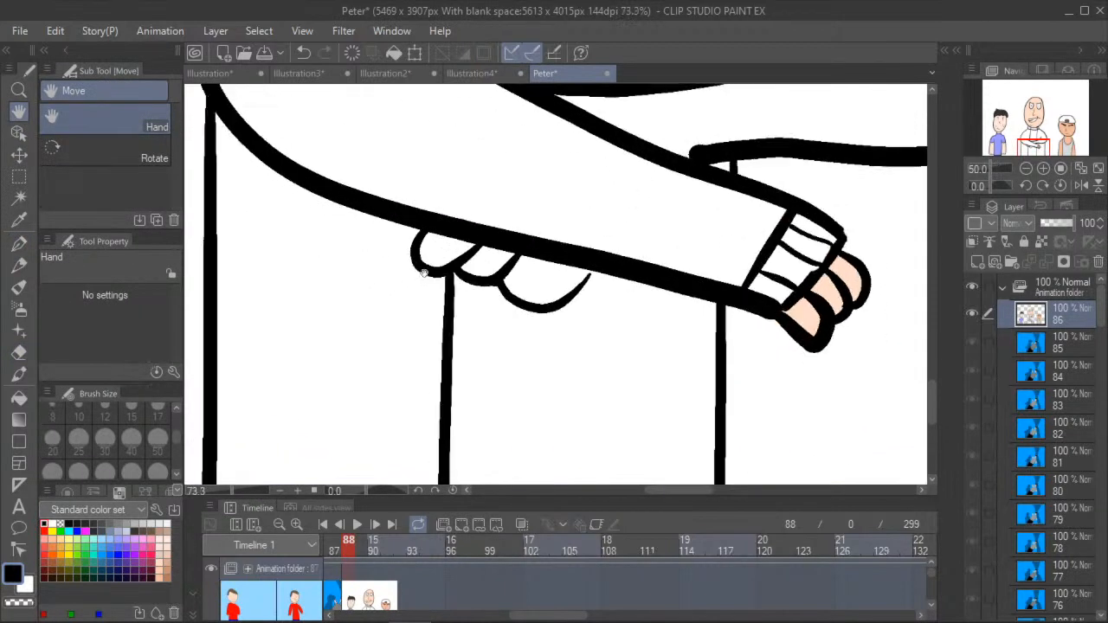
{"action": "left_click", "coordinate": [21, 246]}
{"action": "scroll", "coordinate": [557, 305], "scroll_direction": "up", "scroll_amount": 2}
{"action": "left_click_drag", "start_coordinate": [590, 273], "coordinate": [597, 256]}
- Fill the three fingers of the tucked hand below the forearm with light peach
{"action": "left_click", "coordinate": [19, 397]}
{"action": "left_click", "coordinate": [159, 561]}
{"action": "left_click", "coordinate": [369, 212]}
{"action": "left_click", "coordinate": [429, 225]}
{"action": "left_click", "coordinate": [532, 258]}
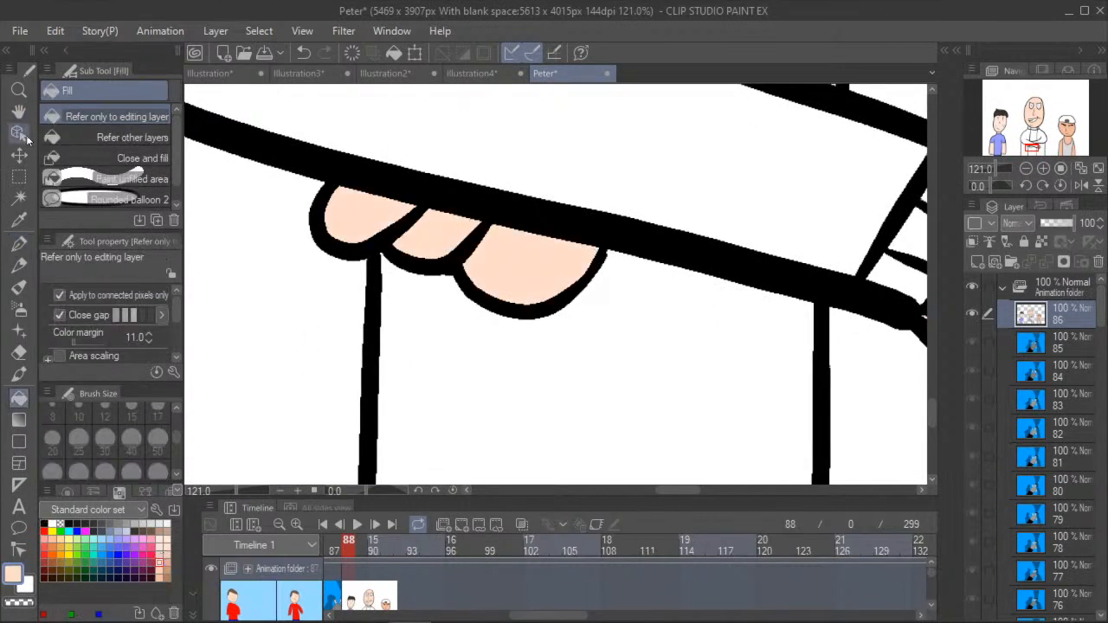
- Fill the main part of the capped figure's cap with dark red
{"action": "left_click", "coordinate": [19, 112]}
{"action": "left_click_drag", "start_coordinate": [247, 216], "coordinate": [417, 264]}
{"action": "scroll", "coordinate": [302, 263], "scroll_direction": "down", "scroll_amount": 1}
{"action": "scroll", "coordinate": [302, 263], "scroll_direction": "down", "scroll_amount": 10}
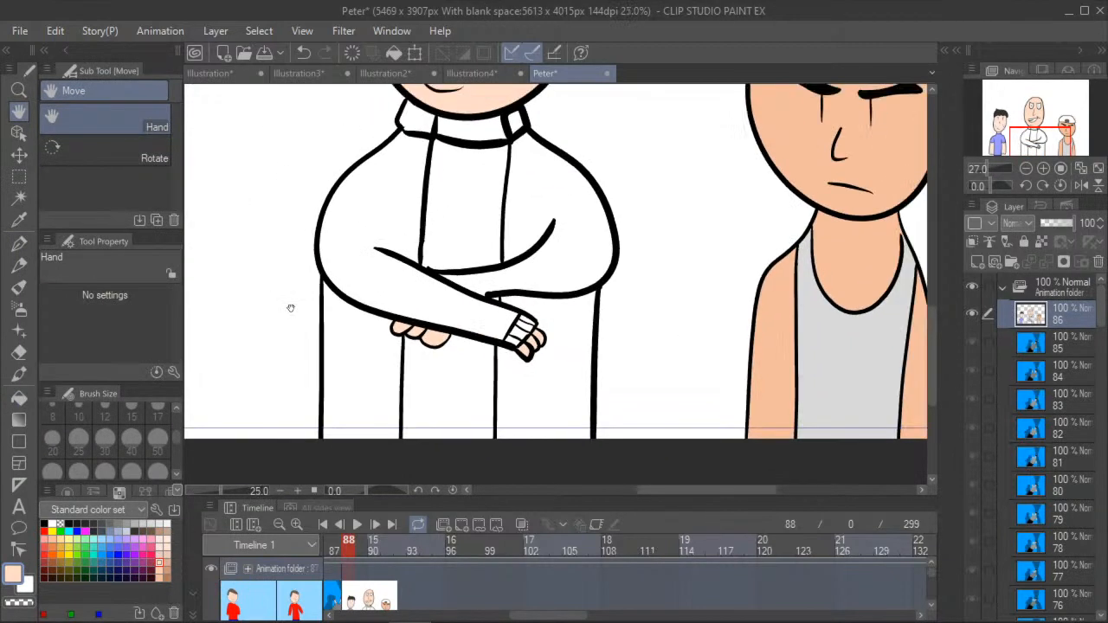
{"action": "left_click_drag", "start_coordinate": [298, 320], "coordinate": [326, 321]}
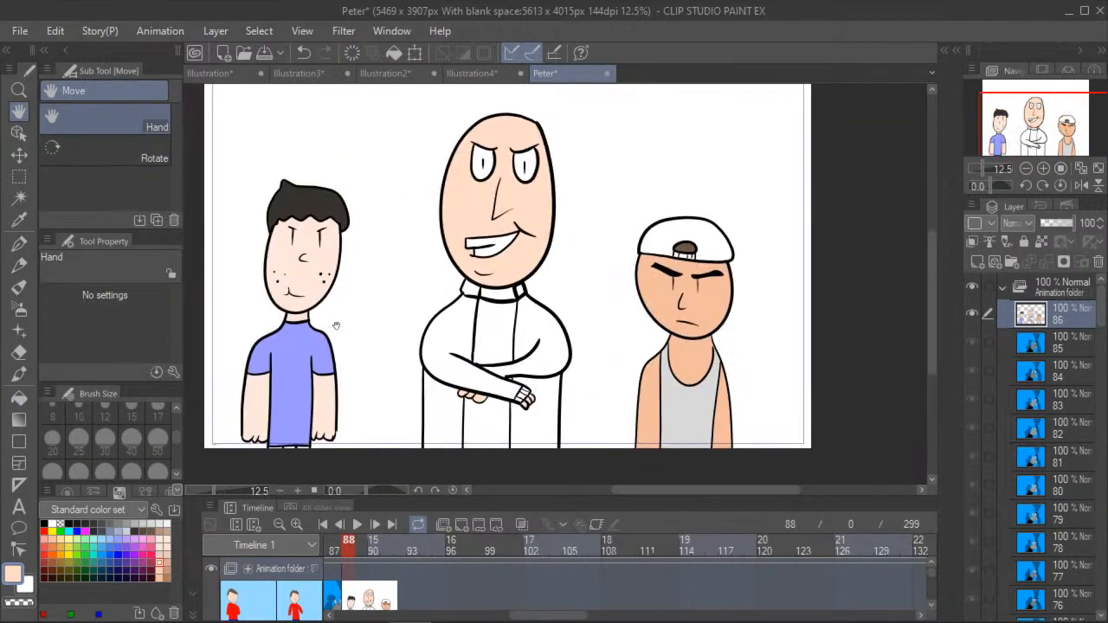
{"action": "left_click_drag", "start_coordinate": [398, 311], "coordinate": [214, 385]}
{"action": "left_click", "coordinate": [19, 397]}
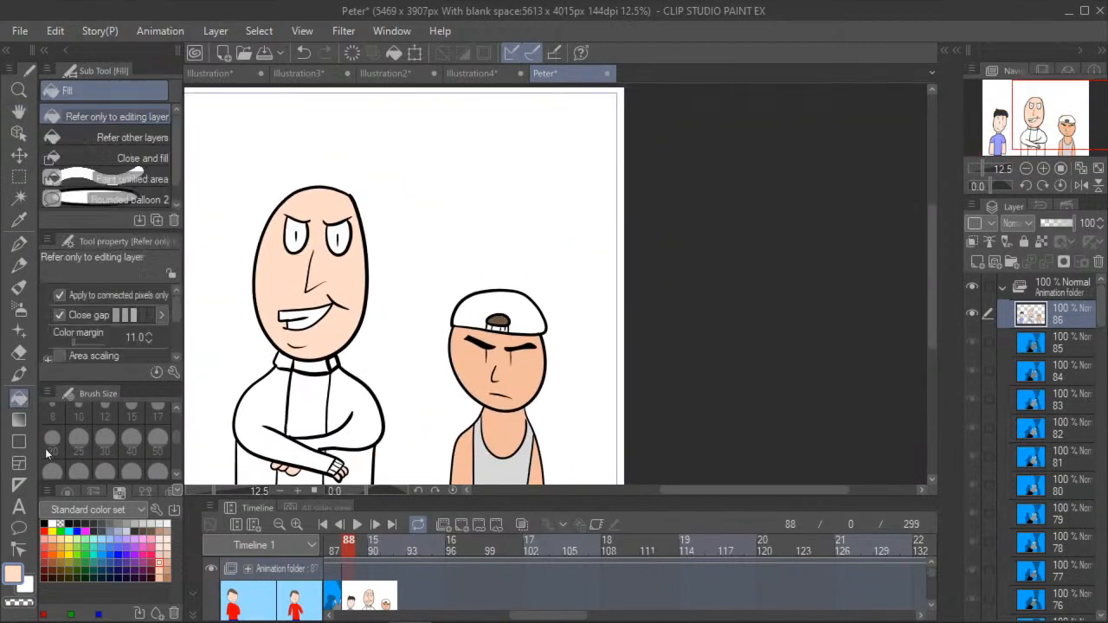
{"action": "left_click", "coordinate": [44, 562]}
{"action": "left_click", "coordinate": [483, 302]}
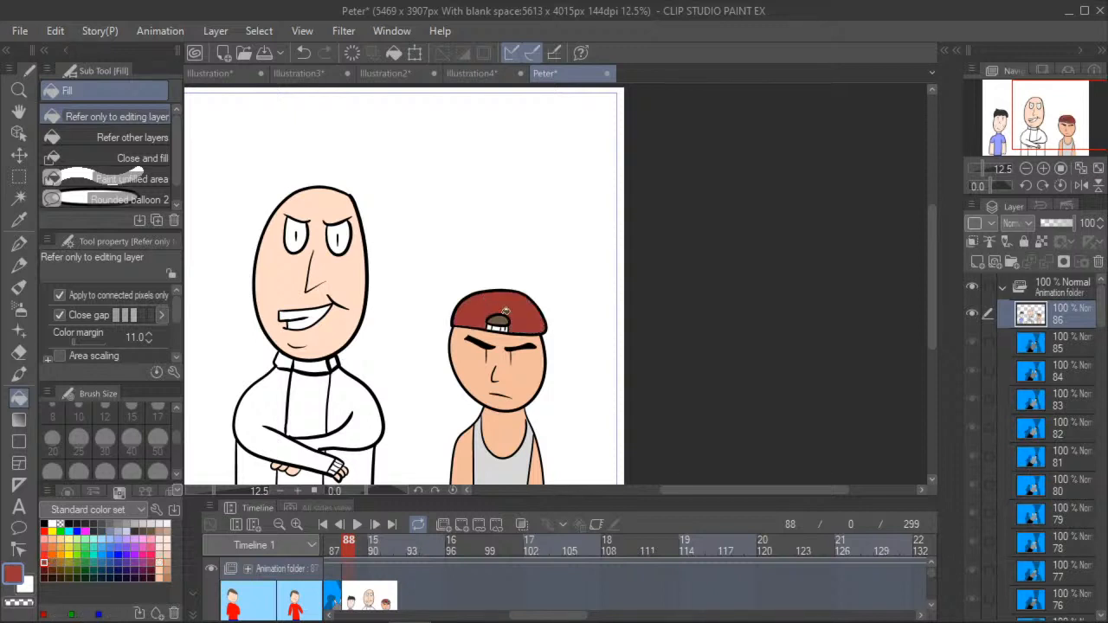
- Fill the strap sections below the cap's opening with bright red
{"action": "scroll", "coordinate": [489, 311], "scroll_direction": "up", "scroll_amount": 6}
{"action": "left_click", "coordinate": [46, 547]}
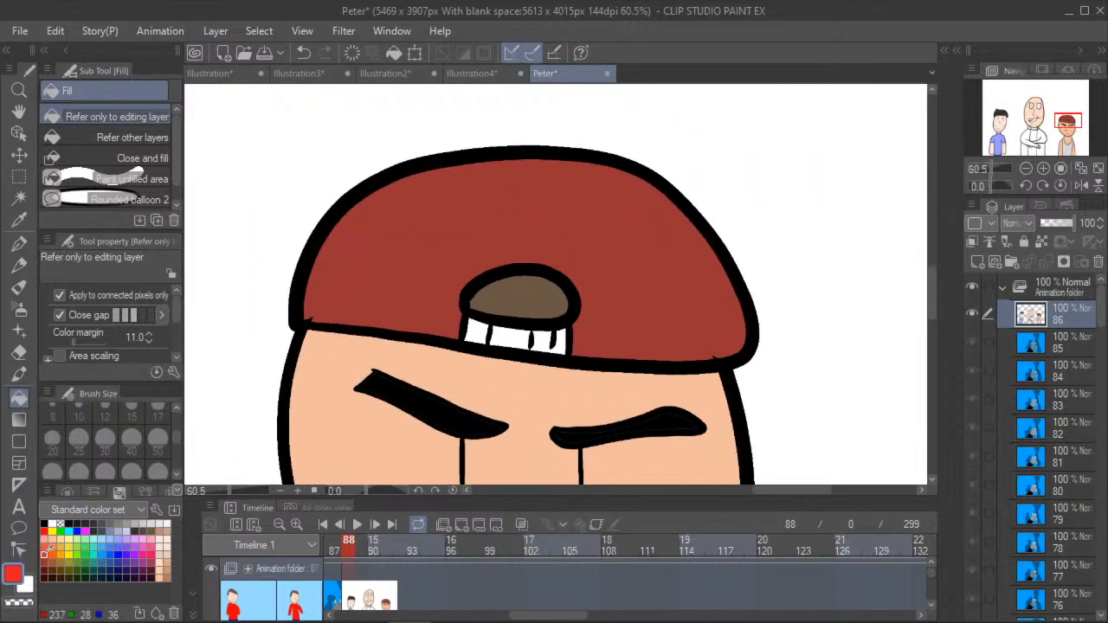
{"action": "scroll", "coordinate": [492, 355], "scroll_direction": "up", "scroll_amount": 2}
{"action": "left_click", "coordinate": [464, 327]}
{"action": "left_click", "coordinate": [520, 329]}
{"action": "left_click", "coordinate": [570, 336]}
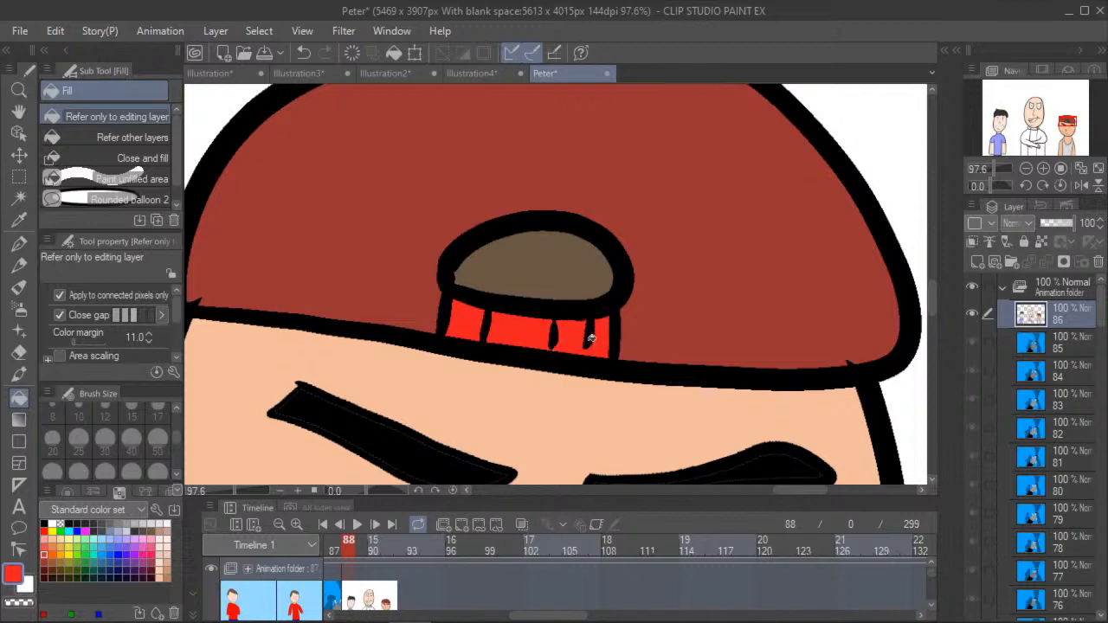
- Fill the crossed-arms figure's coat with black, including both shoulders, the crossed sleeves and the two lower coat halves
{"action": "left_click", "coordinate": [20, 114]}
{"action": "left_click_drag", "start_coordinate": [464, 252], "coordinate": [828, 289]}
{"action": "scroll", "coordinate": [829, 289], "scroll_direction": "down", "scroll_amount": 2}
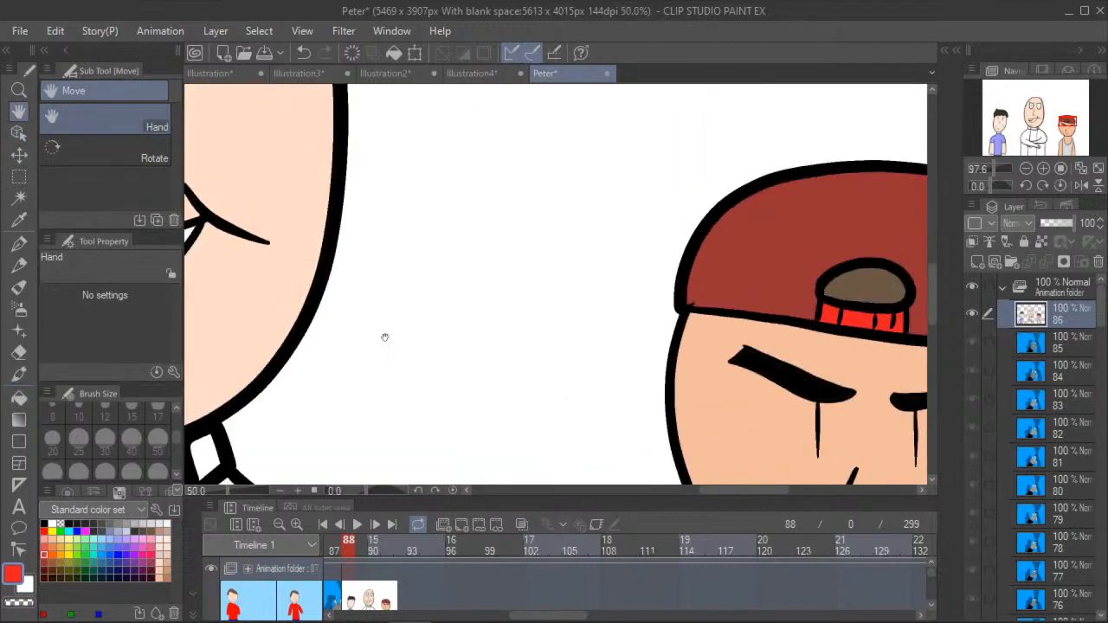
{"action": "left_click_drag", "start_coordinate": [383, 337], "coordinate": [617, 154]}
{"action": "scroll", "coordinate": [617, 154], "scroll_direction": "down", "scroll_amount": 3}
{"action": "left_click_drag", "start_coordinate": [358, 303], "coordinate": [352, 348]}
{"action": "scroll", "coordinate": [303, 297], "scroll_direction": "down", "scroll_amount": 2}
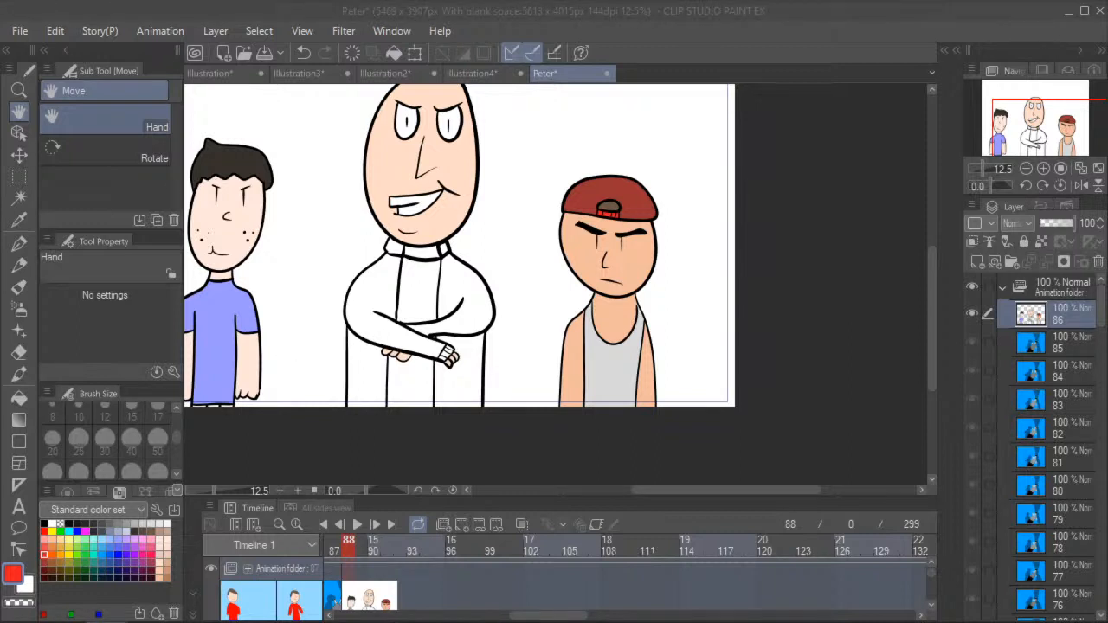
{"action": "left_click", "coordinate": [19, 397]}
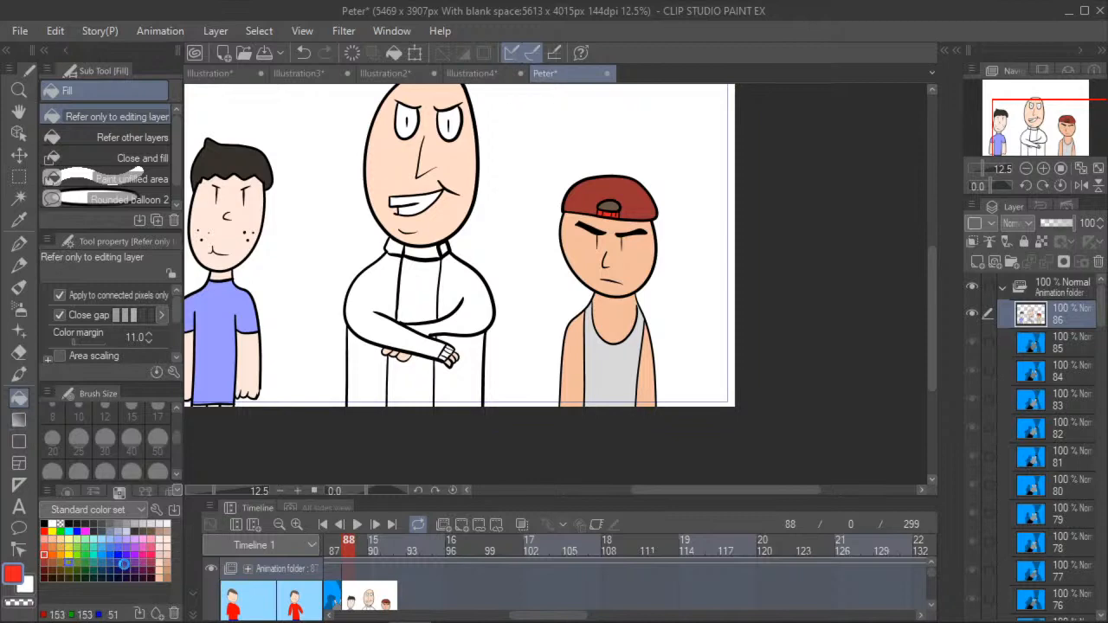
{"action": "left_click", "coordinate": [44, 524]}
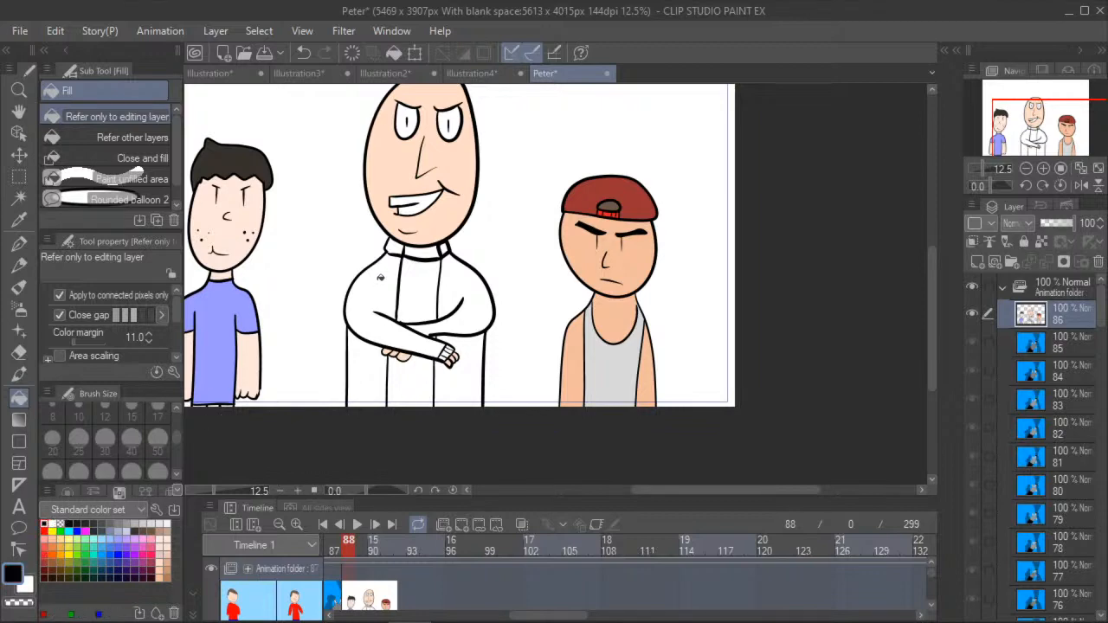
{"action": "left_click", "coordinate": [379, 276]}
{"action": "left_click", "coordinate": [461, 293]}
{"action": "left_click", "coordinate": [370, 372]}
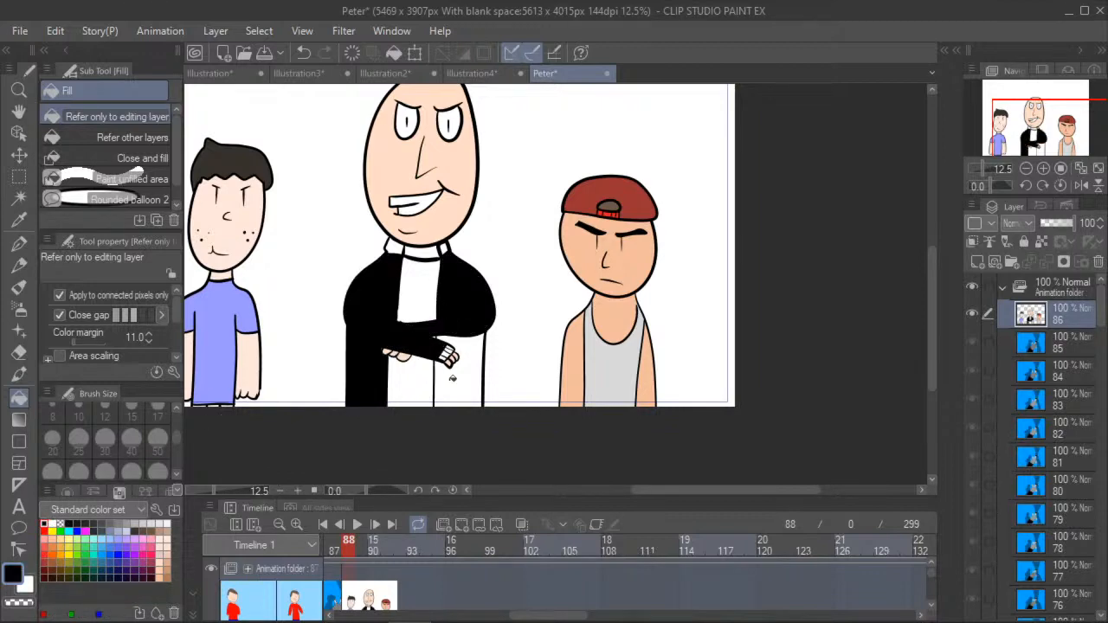
{"action": "left_click", "coordinate": [461, 381]}
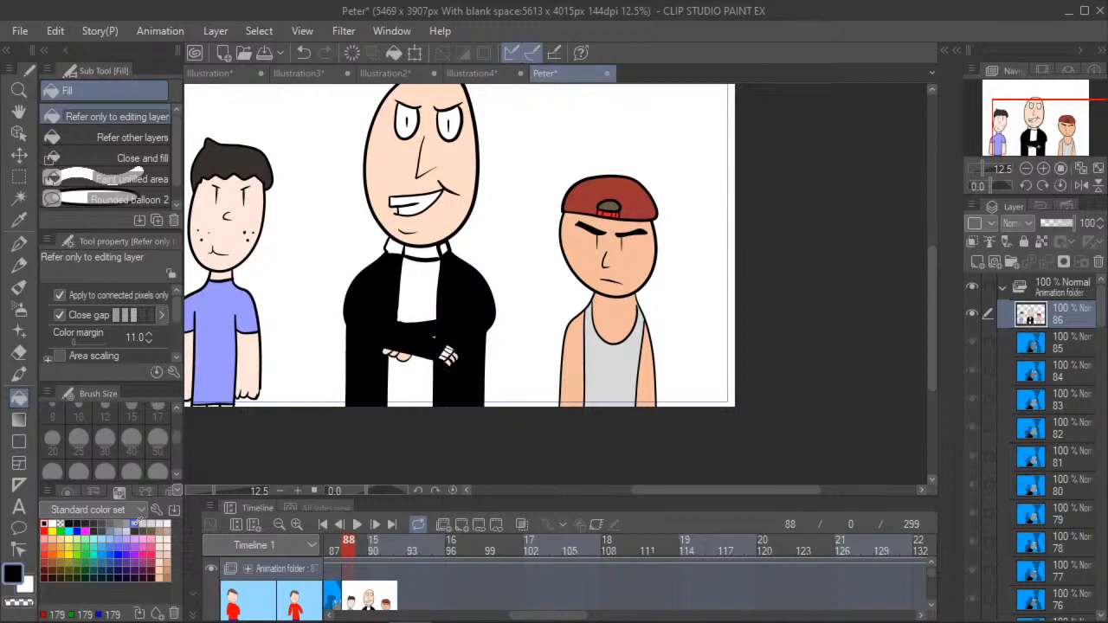
- Fill both collar pieces and the fingerless glove sections of the crossed-arms figure with dark grey
{"action": "left_click", "coordinate": [101, 523]}
{"action": "scroll", "coordinate": [425, 233], "scroll_direction": "up", "scroll_amount": 3}
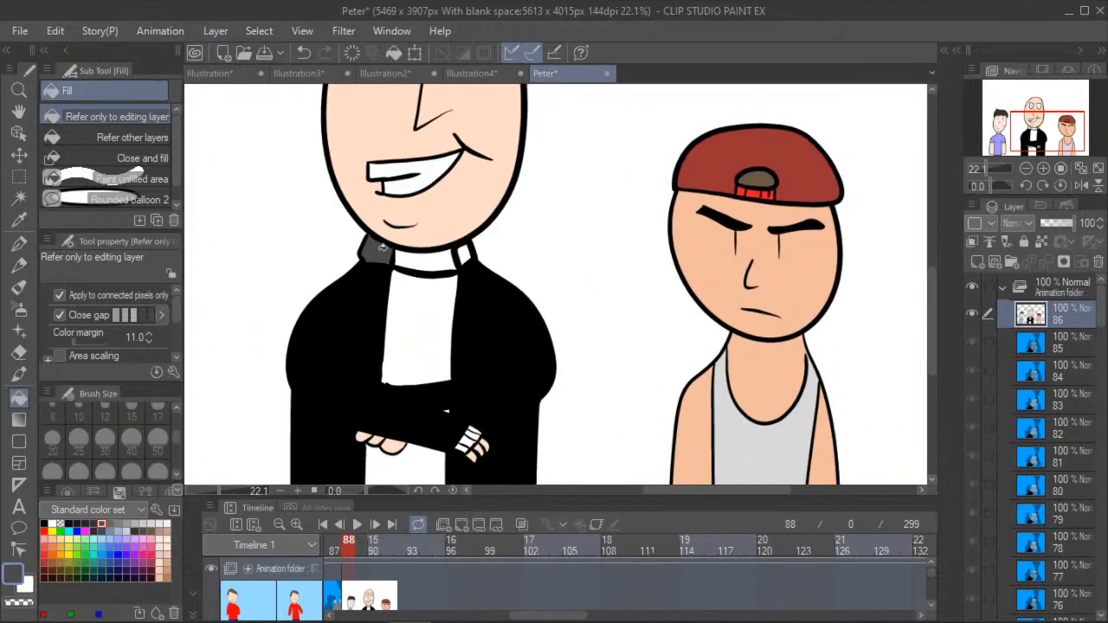
{"action": "scroll", "coordinate": [468, 449], "scroll_direction": "up", "scroll_amount": 4}
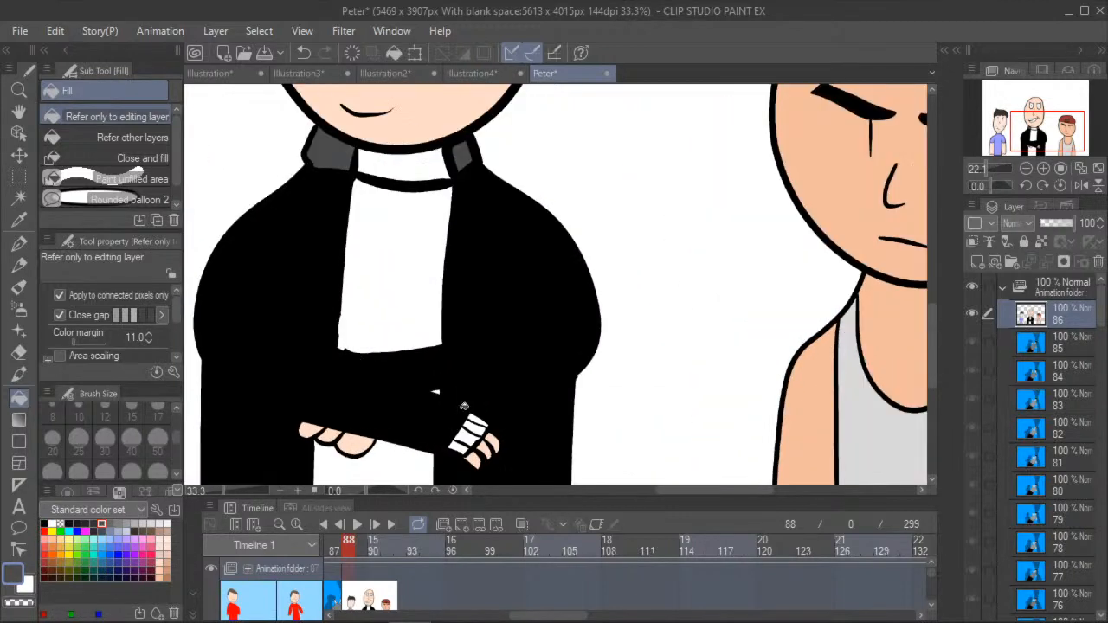
{"action": "left_click", "coordinate": [469, 451]}
{"action": "left_click", "coordinate": [482, 440]}
{"action": "left_click", "coordinate": [489, 427]}
- Fill the crossed-arms figure's neck between the collar pieces with light peach
{"action": "left_click_drag", "start_coordinate": [19, 112], "coordinate": [89, 141]}
{"action": "scroll", "coordinate": [354, 274], "scroll_direction": "down", "scroll_amount": 1}
{"action": "left_click_drag", "start_coordinate": [187, 208], "coordinate": [294, 205]}
{"action": "scroll", "coordinate": [294, 205], "scroll_direction": "down", "scroll_amount": 4}
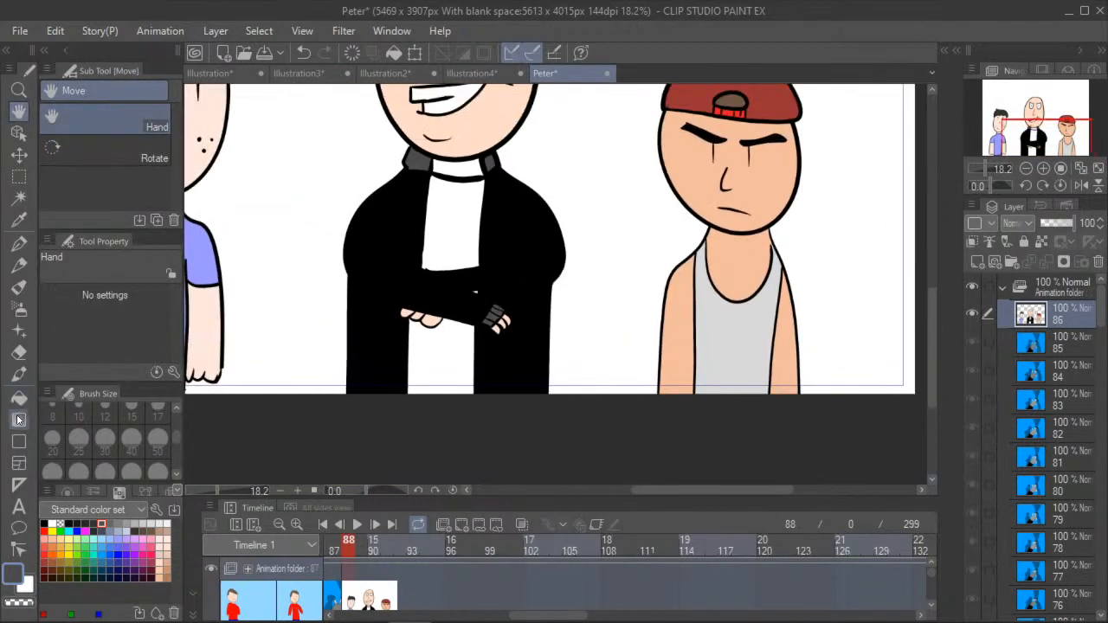
{"action": "left_click", "coordinate": [18, 399]}
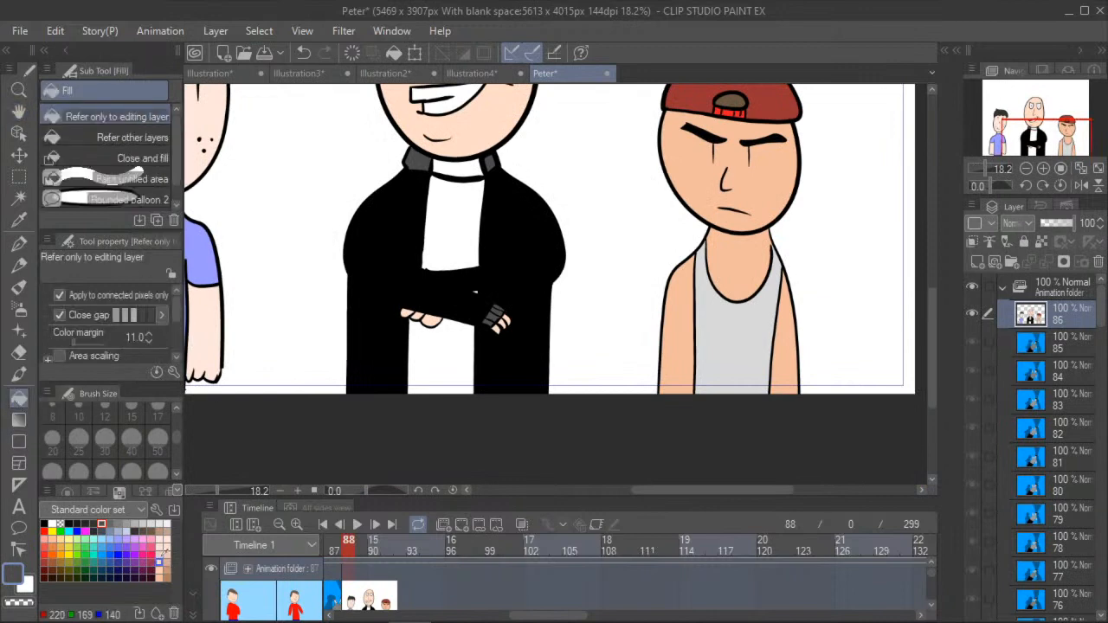
{"action": "left_click", "coordinate": [159, 561]}
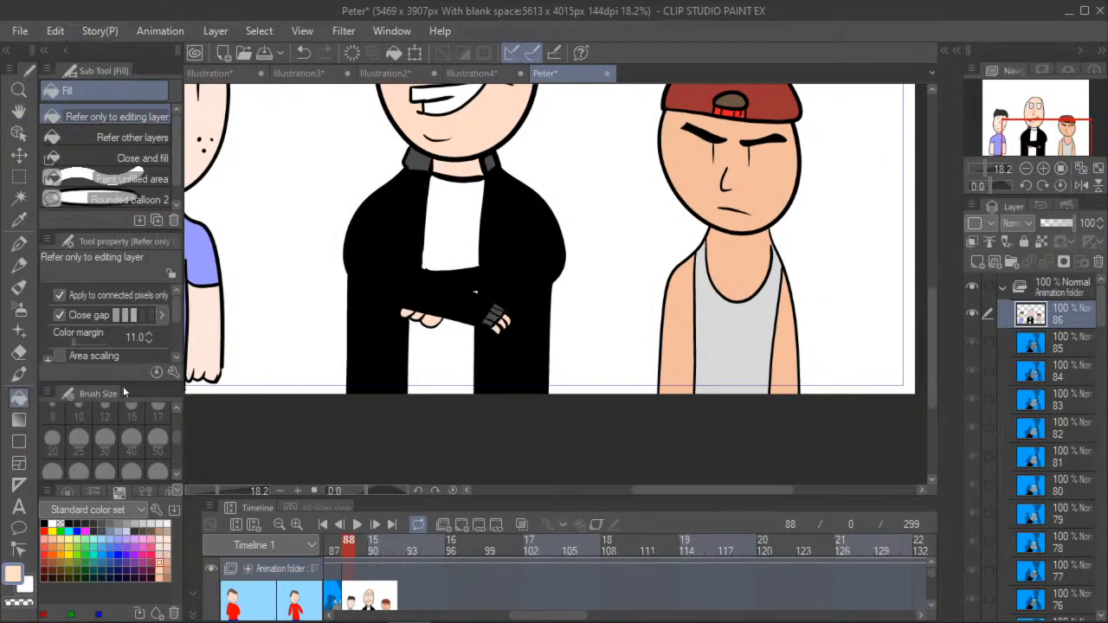
- Fill the crossed-arms figure's shirt between the coat halves with white
{"action": "left_click", "coordinate": [52, 523]}
{"action": "scroll", "coordinate": [471, 294], "scroll_direction": "up", "scroll_amount": 6}
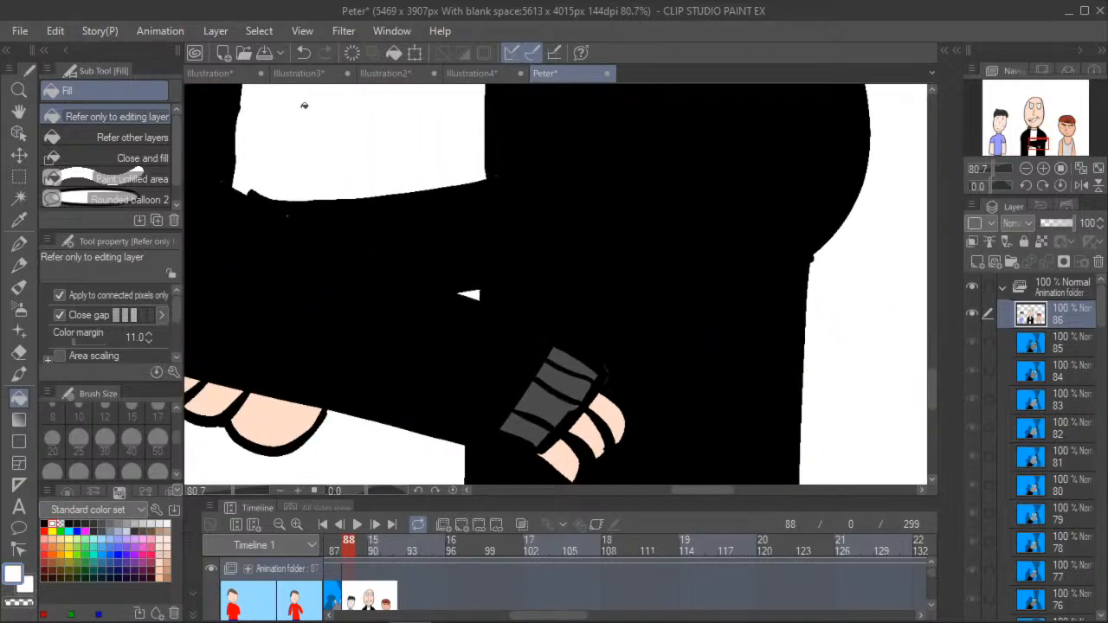
{"action": "left_click", "coordinate": [18, 112]}
{"action": "left_click_drag", "start_coordinate": [291, 222], "coordinate": [495, 412]}
{"action": "scroll", "coordinate": [494, 412], "scroll_direction": "down", "scroll_amount": 10}
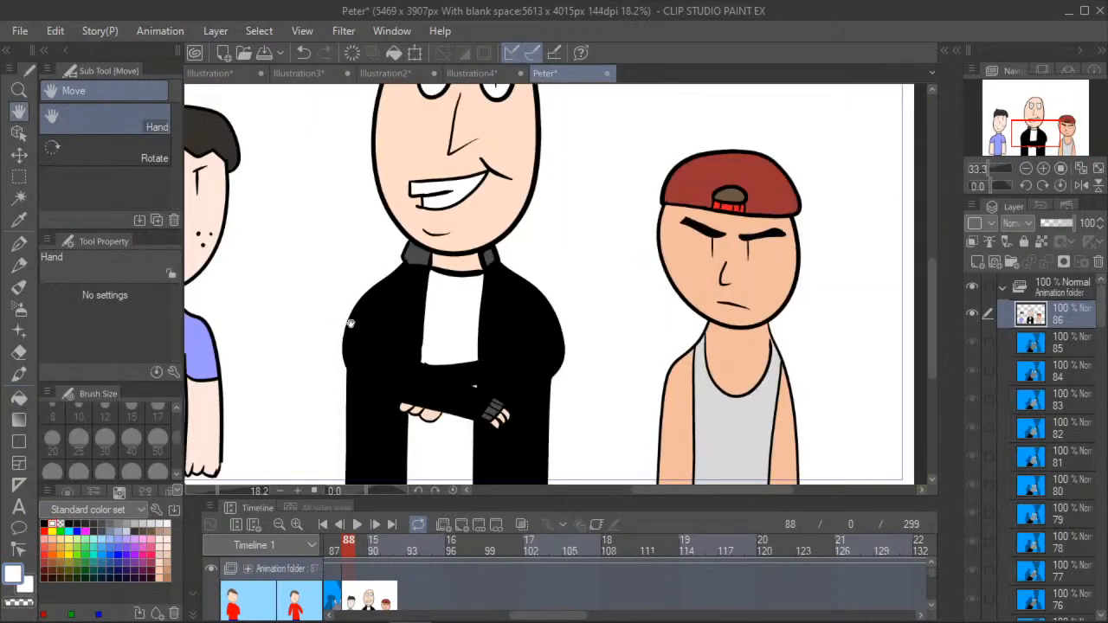
{"action": "left_click_drag", "start_coordinate": [322, 216], "coordinate": [438, 327]}
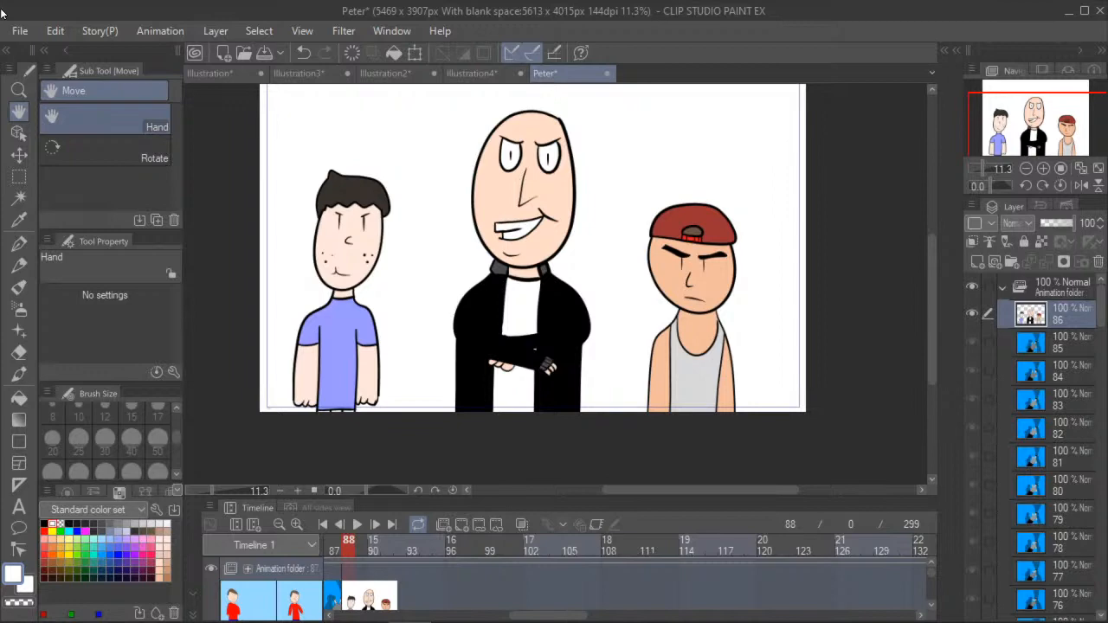
- Recolour the black-haired figure's T-shirt with a muted dark blue
{"action": "left_click", "coordinate": [19, 397]}
{"action": "left_click", "coordinate": [102, 554]}
{"action": "left_click", "coordinate": [101, 562]}
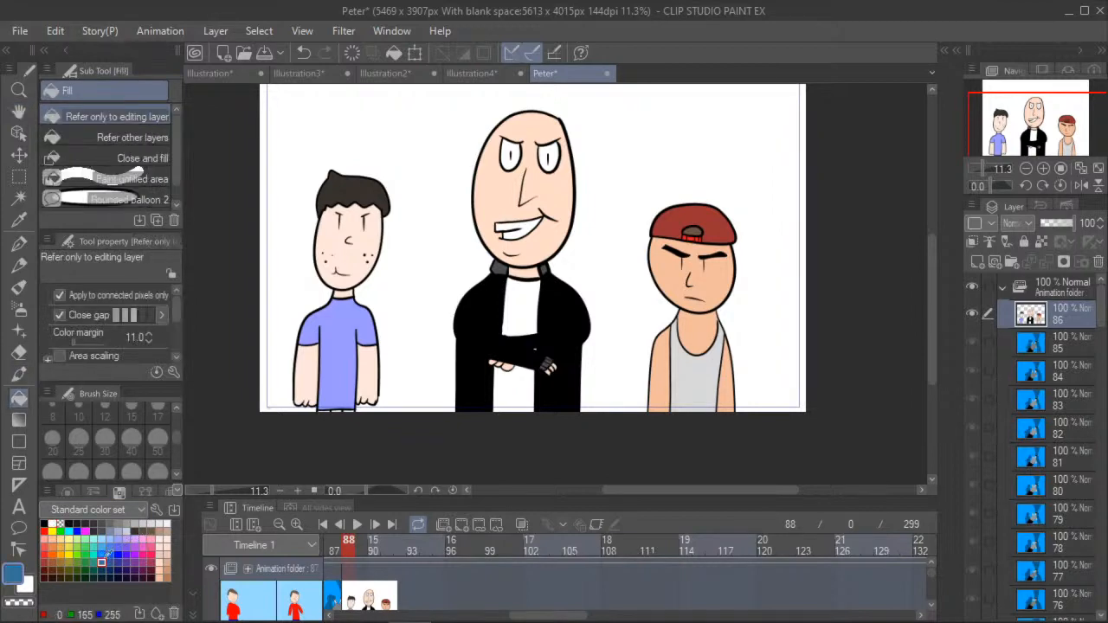
{"action": "left_click", "coordinate": [331, 332]}
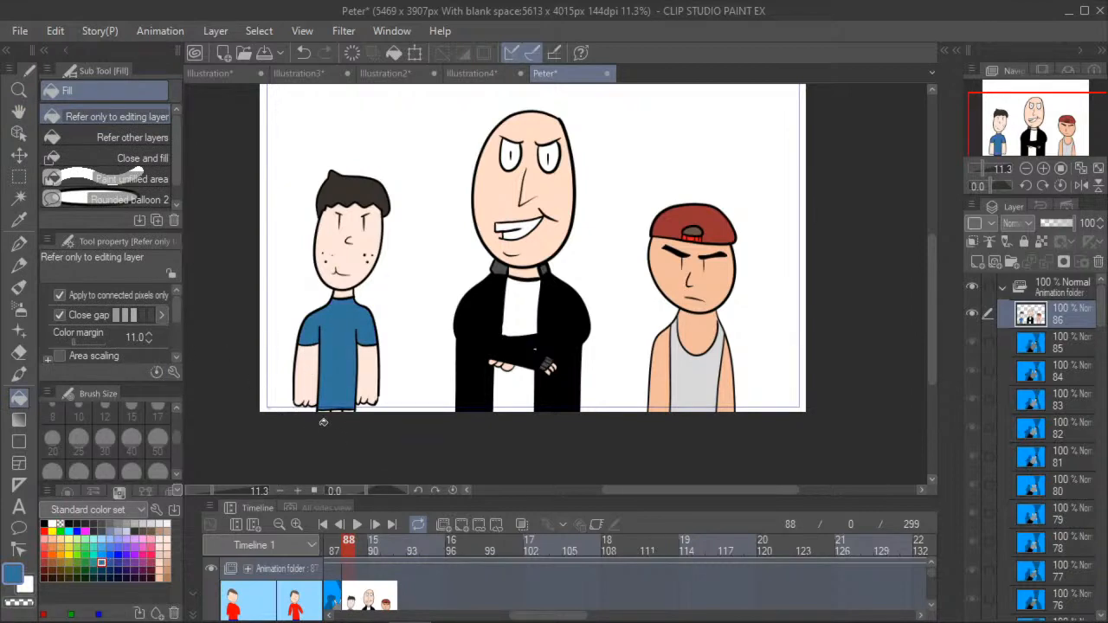
- Fill the outer belt sections below the blue T-shirt with dark grey and the middle section with olive yellow
{"action": "scroll", "coordinate": [324, 422], "scroll_direction": "up", "scroll_amount": 2}
{"action": "scroll", "coordinate": [324, 422], "scroll_direction": "up", "scroll_amount": 3}
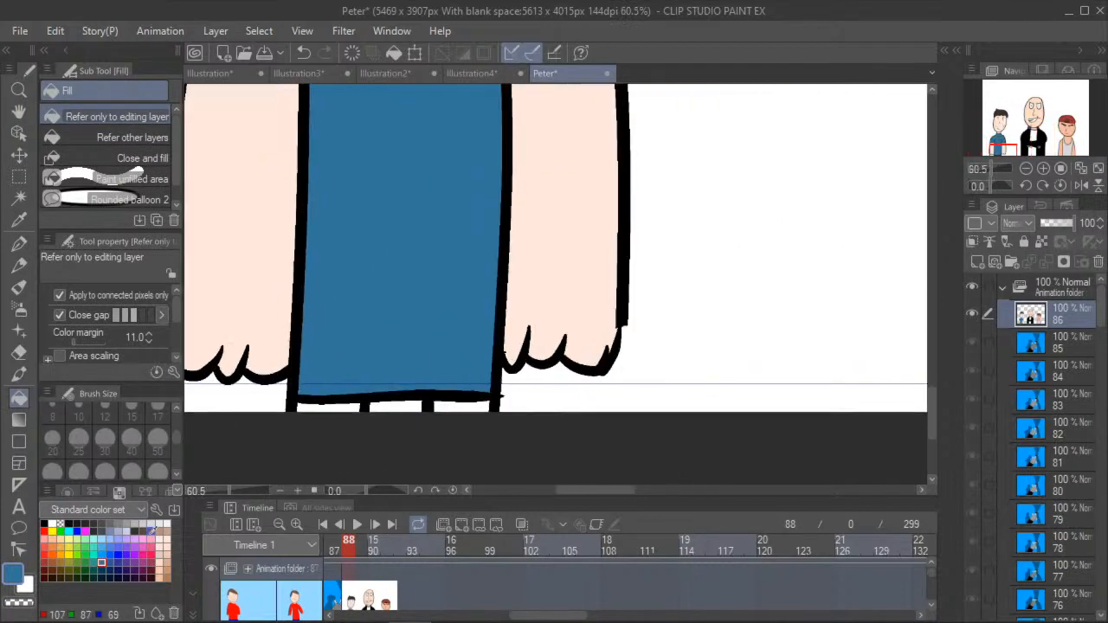
{"action": "left_click", "coordinate": [101, 523]}
{"action": "left_click", "coordinate": [110, 523]}
{"action": "left_click", "coordinate": [102, 523]}
{"action": "scroll", "coordinate": [348, 402], "scroll_direction": "up", "scroll_amount": 1}
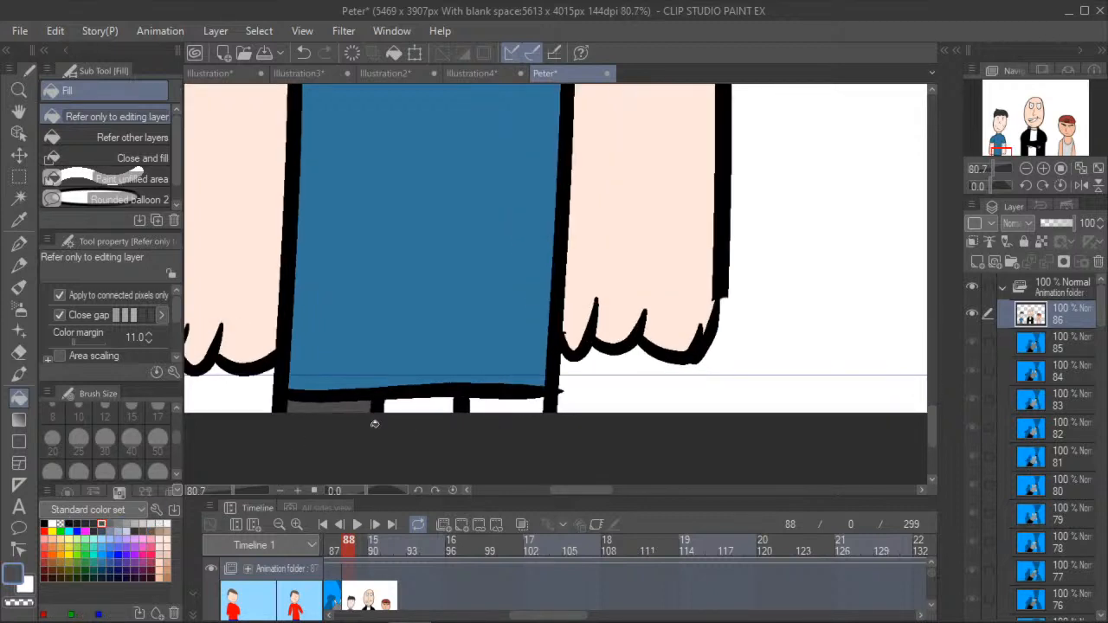
{"action": "left_click", "coordinate": [487, 406]}
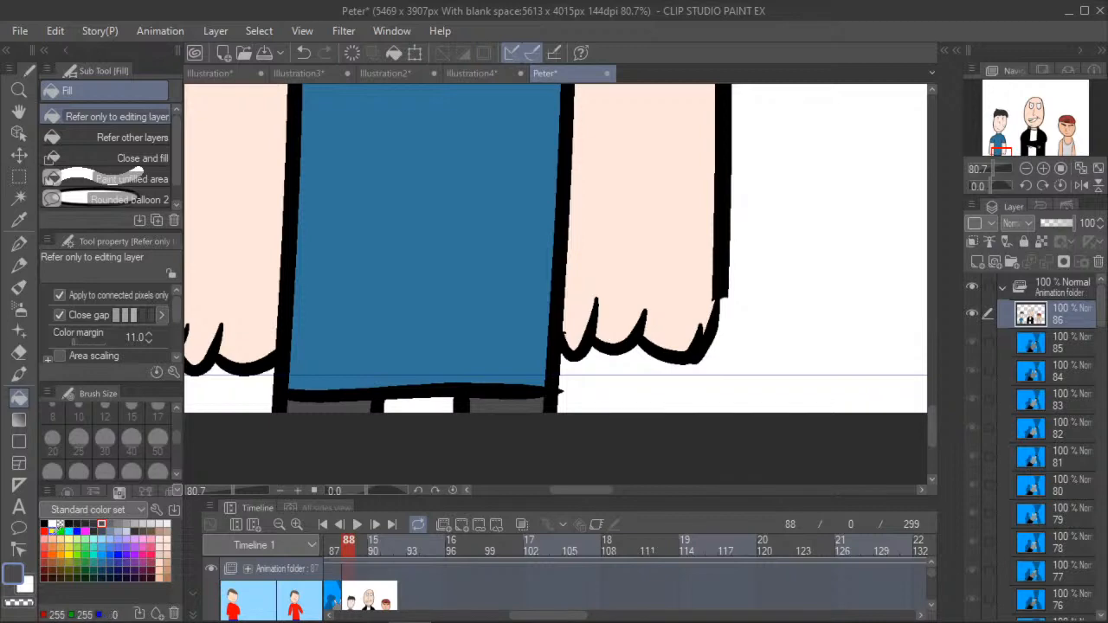
{"action": "left_click", "coordinate": [69, 563]}
{"action": "left_click", "coordinate": [407, 403]}
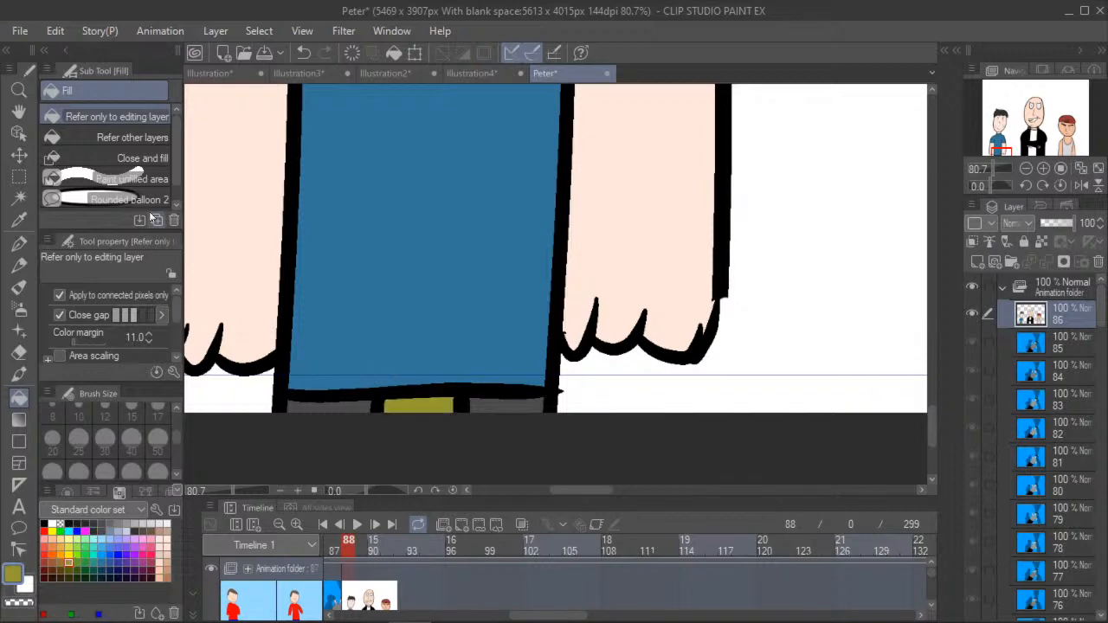
- Fill the background around the three figures with light blue
{"action": "left_click", "coordinate": [18, 112]}
{"action": "scroll", "coordinate": [285, 242], "scroll_direction": "down", "scroll_amount": 6}
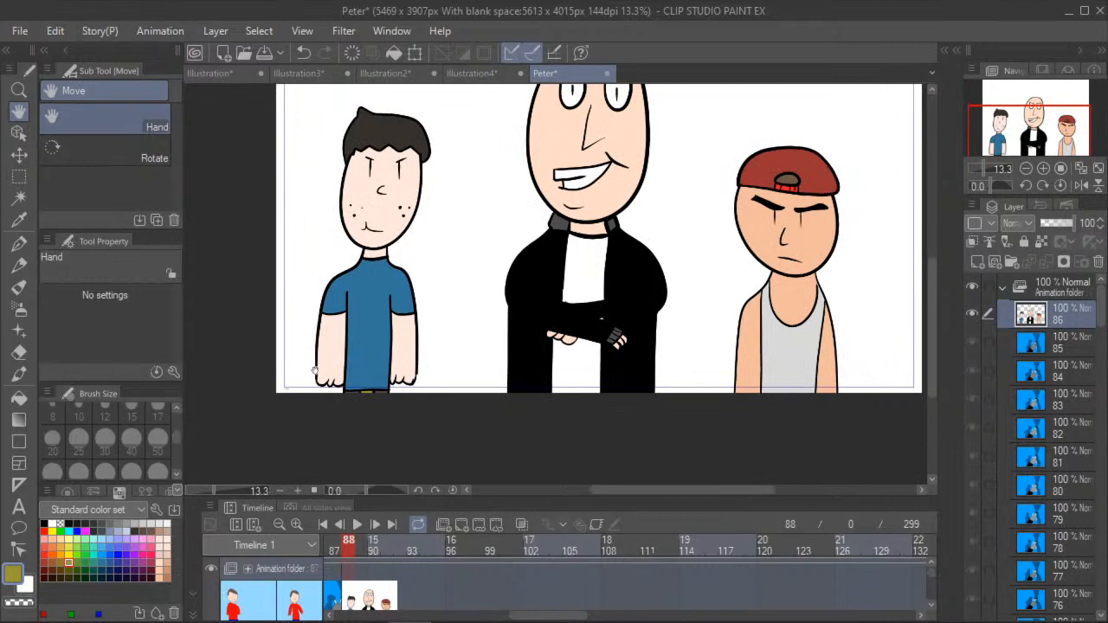
{"action": "scroll", "coordinate": [242, 285], "scroll_direction": "down", "scroll_amount": 2}
{"action": "left_click", "coordinate": [19, 396]}
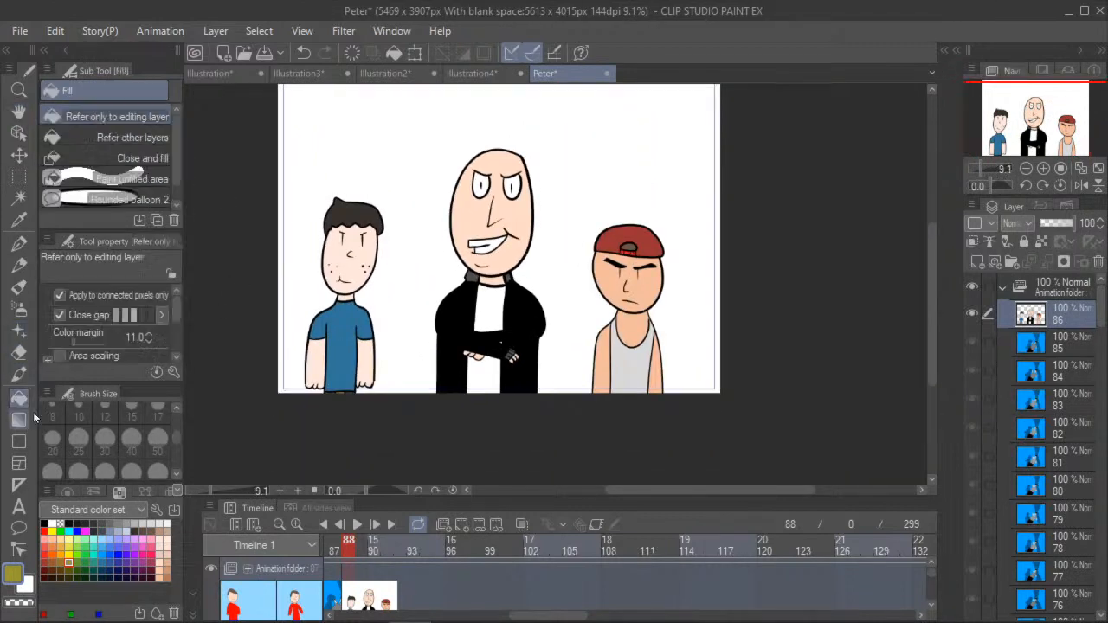
{"action": "left_click", "coordinate": [102, 543]}
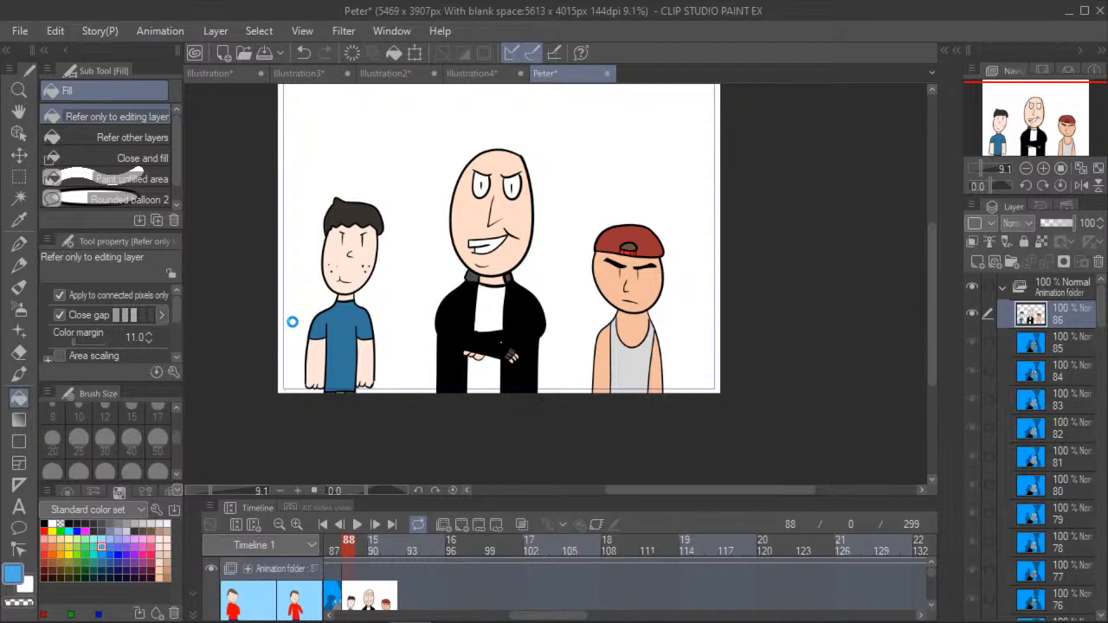
{"action": "left_click", "coordinate": [292, 322]}
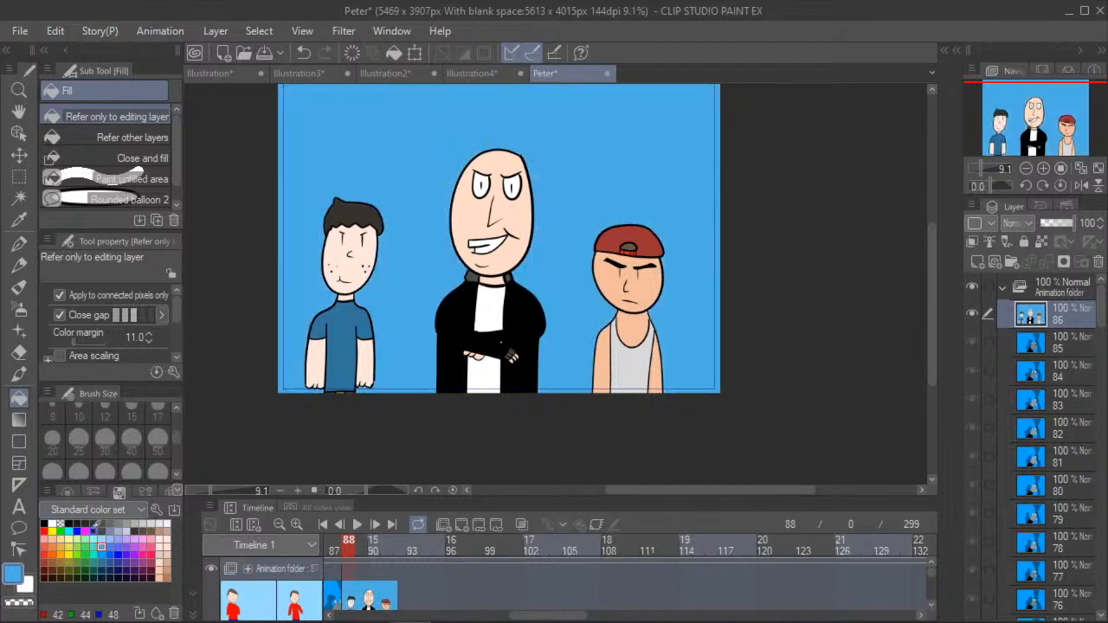
{"action": "left_click", "coordinate": [102, 536]}
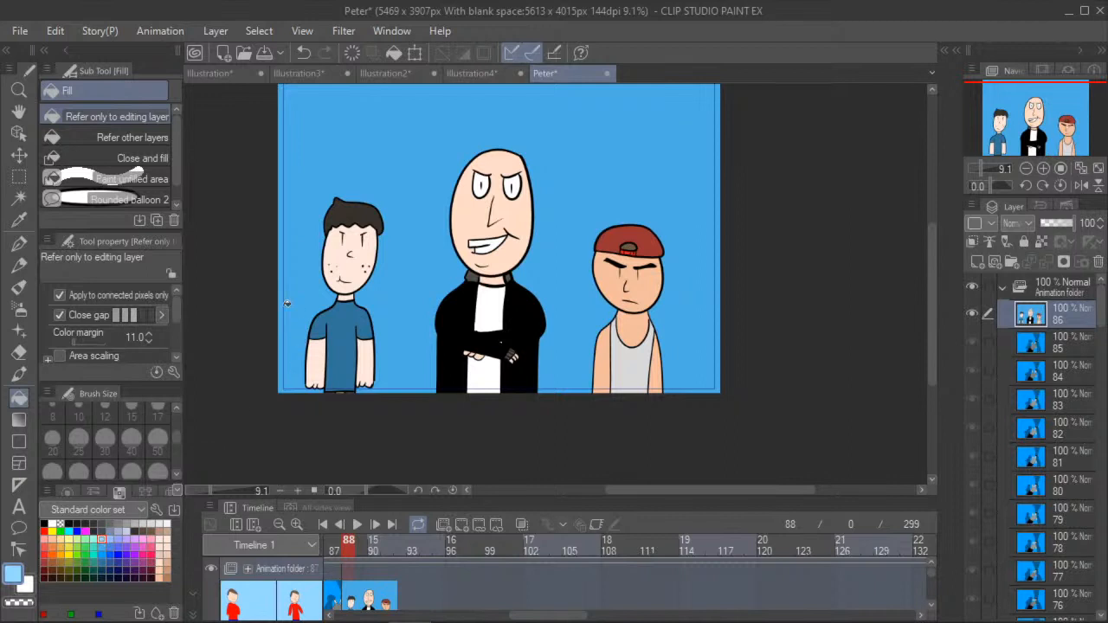
{"action": "left_click", "coordinate": [254, 350]}
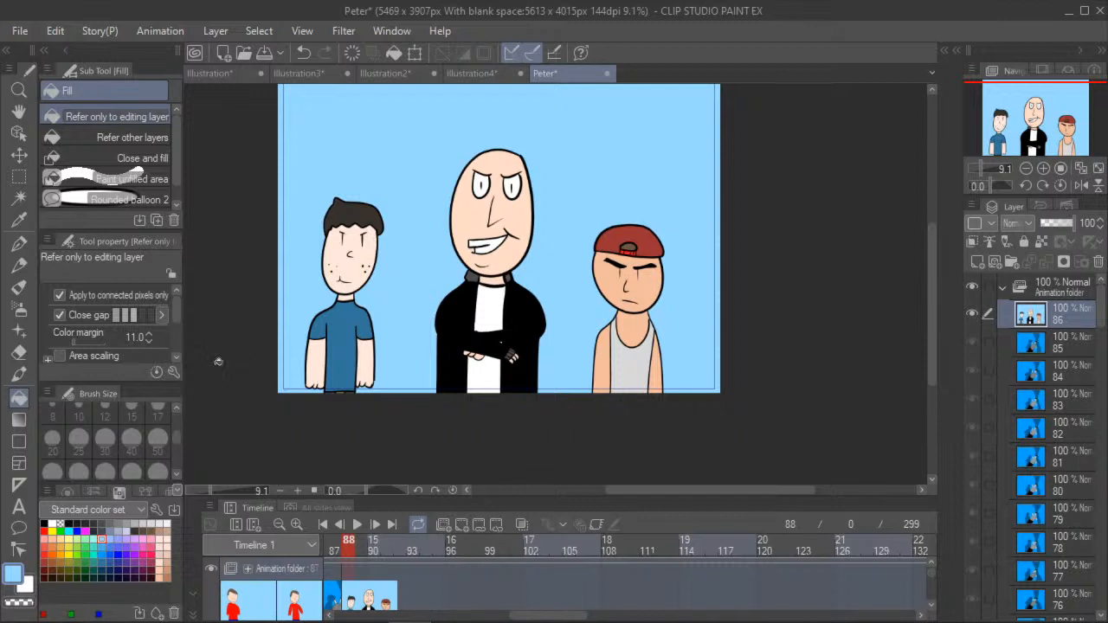
- Switch to the G-pen with black as the drawing colour
{"action": "key", "text": "alt+Tab"}
{"action": "left_click", "coordinate": [20, 246]}
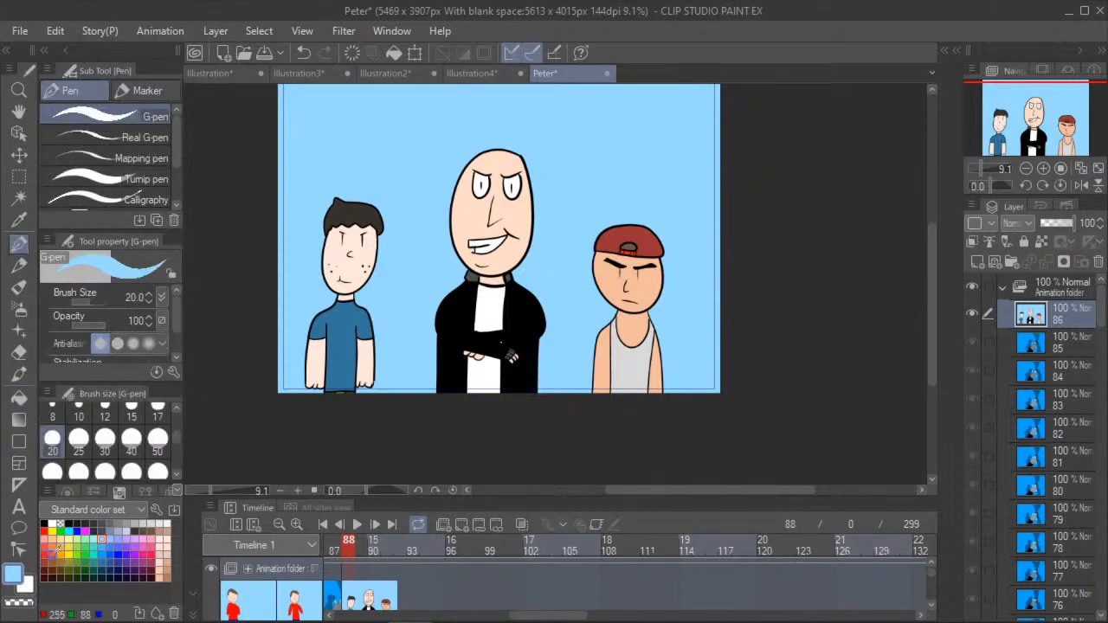
{"action": "left_click", "coordinate": [52, 523]}
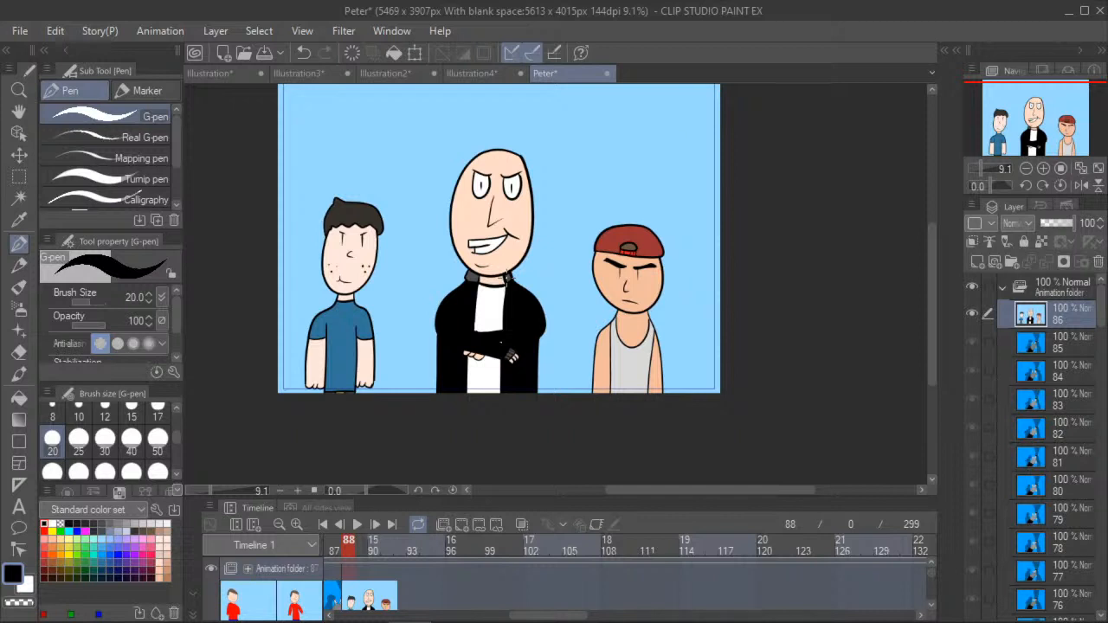
{"action": "left_click", "coordinate": [378, 553]}
{"action": "left_click", "coordinate": [375, 525]}
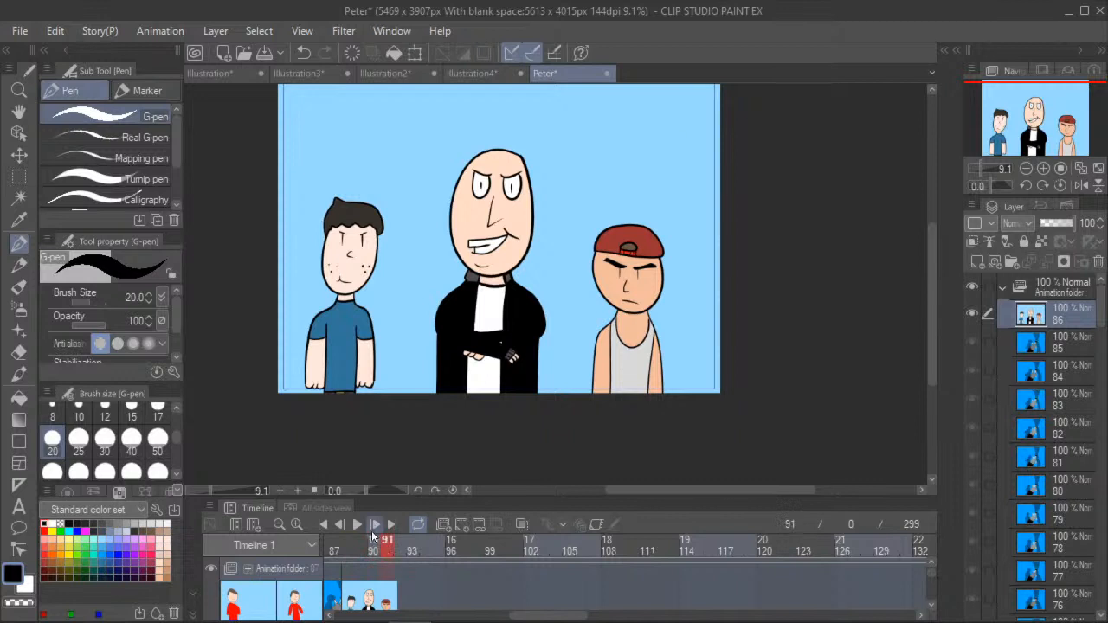
{"action": "left_click", "coordinate": [460, 524]}
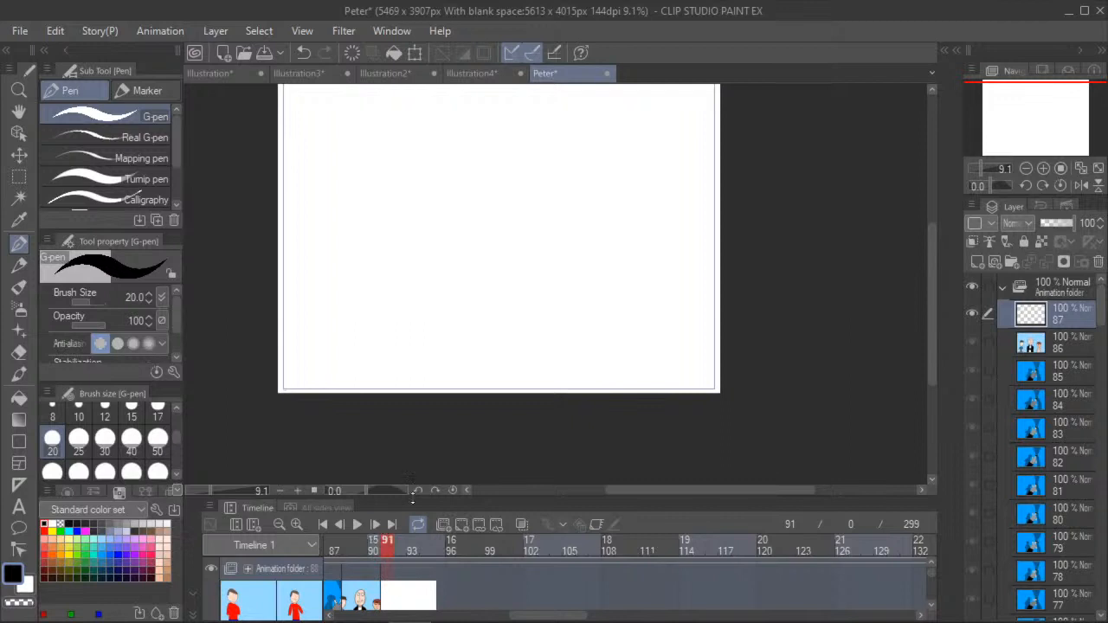
{"action": "left_click", "coordinate": [304, 52]}
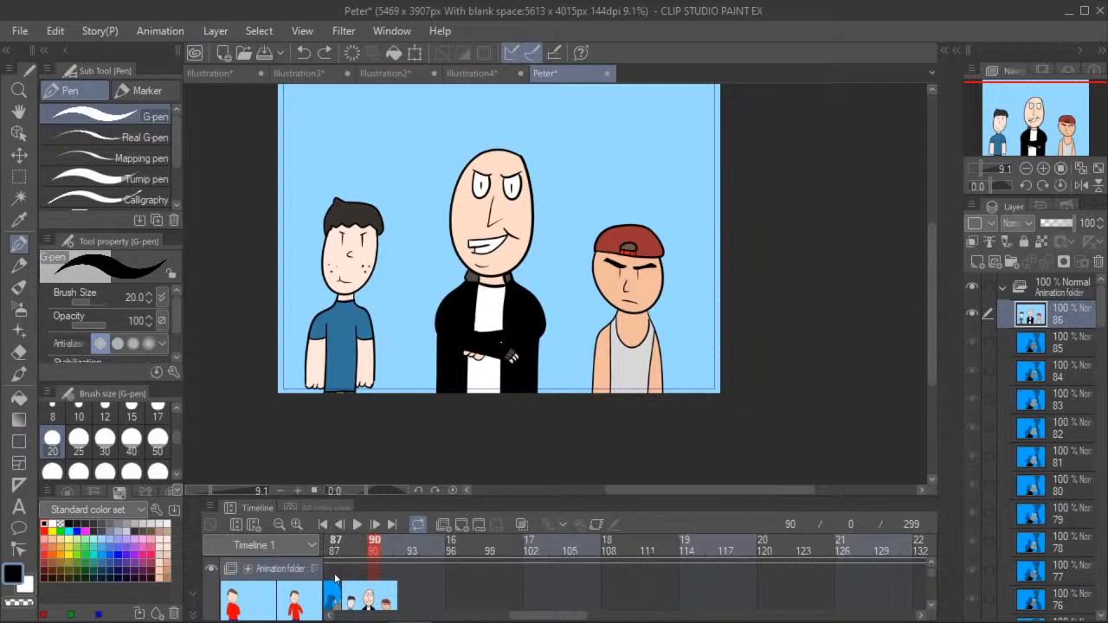
- Add a new empty animation cel at frame 90 and turn on onion skin
{"action": "left_click", "coordinate": [460, 526]}
{"action": "left_click", "coordinate": [521, 524]}
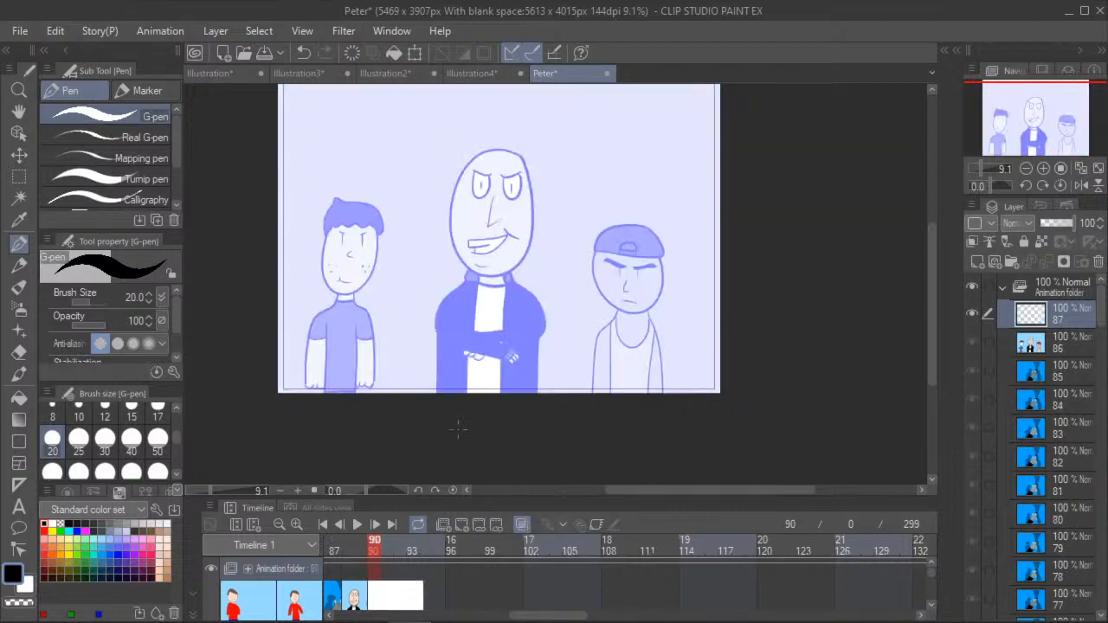
- Trace the middle figure's head outline in black with the G-pen at brush size 30, redoing the first attempt
{"action": "scroll", "coordinate": [478, 186], "scroll_direction": "up", "scroll_amount": 1}
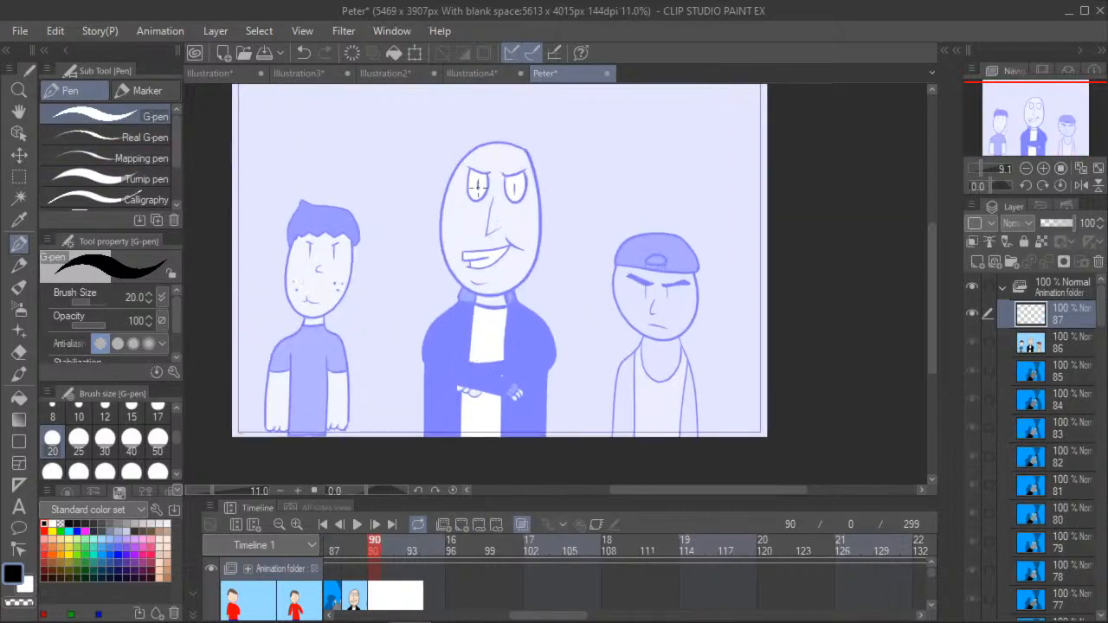
{"action": "scroll", "coordinate": [477, 186], "scroll_direction": "up", "scroll_amount": 3}
{"action": "key", "text": "space"}
{"action": "scroll", "coordinate": [321, 271], "scroll_direction": "down", "scroll_amount": 2}
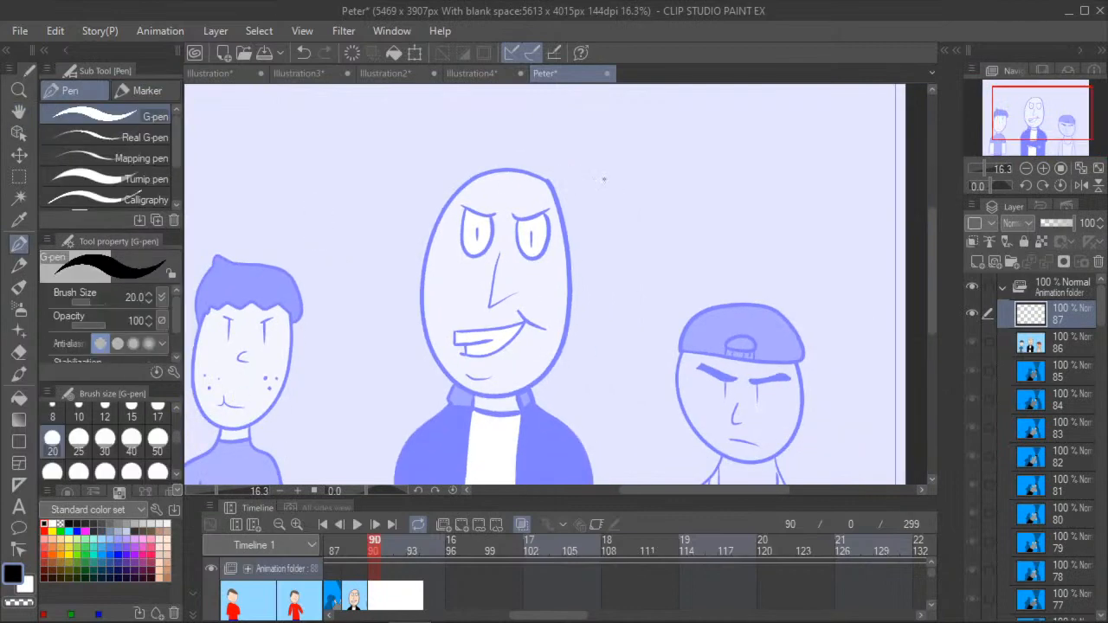
{"action": "left_click", "coordinate": [303, 54]}
{"action": "left_click", "coordinate": [105, 439]}
{"action": "mouse_move", "coordinate": [547, 181]}
{"action": "left_mouse_down"}
{"action": "mouse_move", "coordinate": [529, 171]}
{"action": "mouse_move", "coordinate": [474, 179]}
{"action": "mouse_move", "coordinate": [451, 198]}
{"action": "mouse_move", "coordinate": [422, 275]}
{"action": "mouse_move", "coordinate": [430, 344]}
{"action": "mouse_move", "coordinate": [472, 388]}
{"action": "mouse_move", "coordinate": [520, 397]}
{"action": "mouse_move", "coordinate": [562, 348]}
{"action": "mouse_move", "coordinate": [573, 285]}
{"action": "left_mouse_up"}
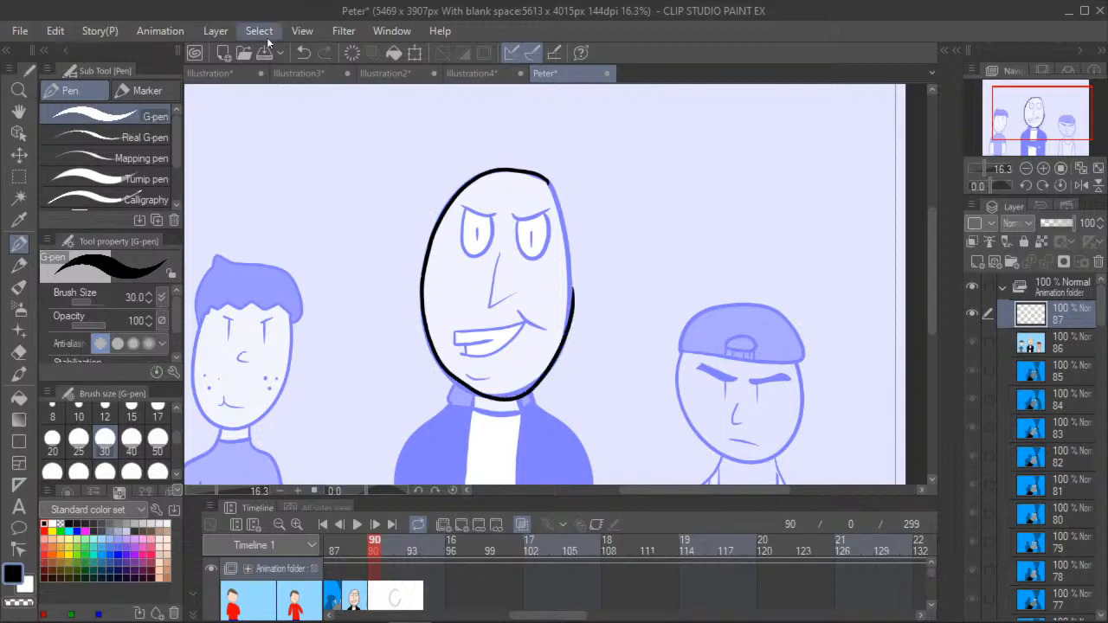
{"action": "left_click", "coordinate": [362, 54]}
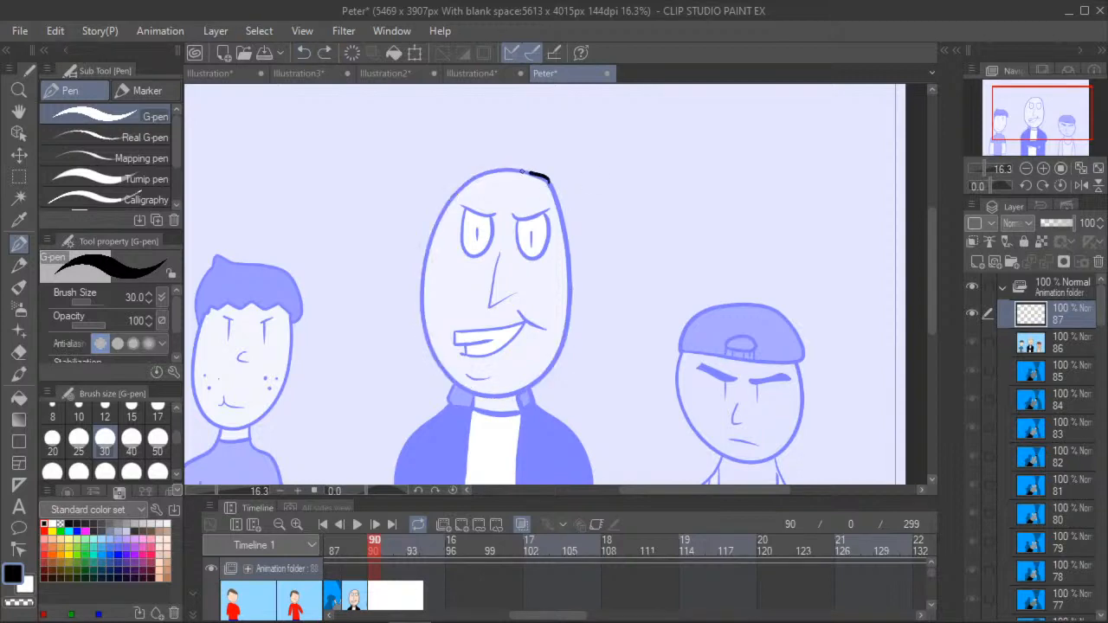
{"action": "left_click_drag", "start_coordinate": [500, 170], "coordinate": [480, 175]}
{"action": "left_click_drag", "start_coordinate": [446, 209], "coordinate": [422, 304]}
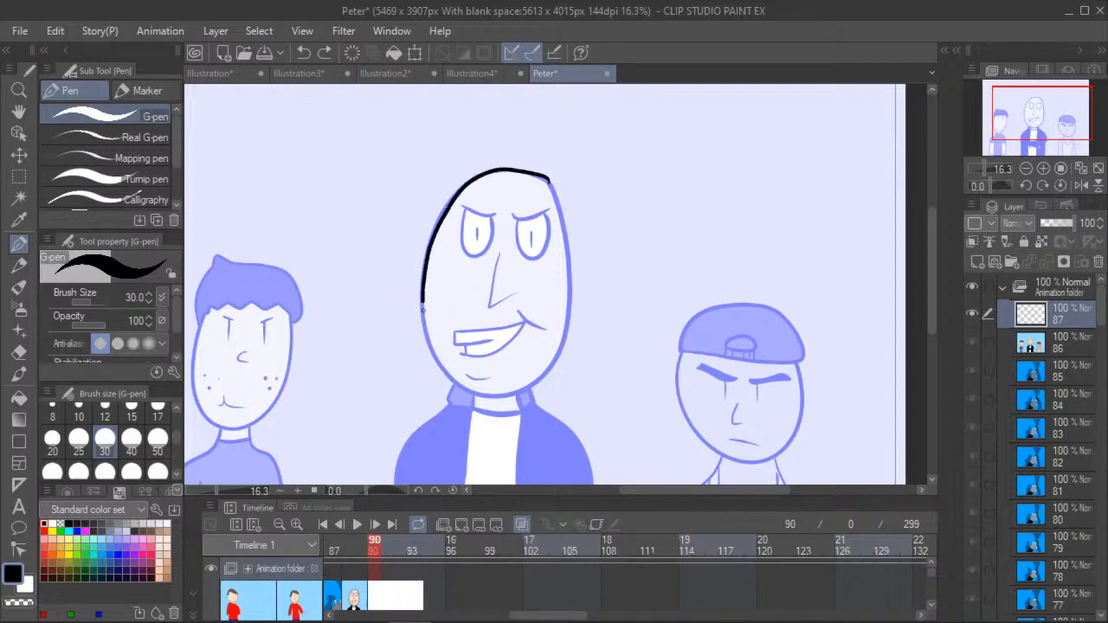
{"action": "mouse_move", "coordinate": [433, 353]}
{"action": "left_mouse_down"}
{"action": "mouse_move", "coordinate": [489, 396]}
{"action": "mouse_move", "coordinate": [533, 387]}
{"action": "mouse_move", "coordinate": [564, 340]}
{"action": "left_mouse_up"}
{"action": "left_click_drag", "start_coordinate": [571, 282], "coordinate": [567, 256]}
{"action": "left_click_drag", "start_coordinate": [546, 180], "coordinate": [545, 176]}
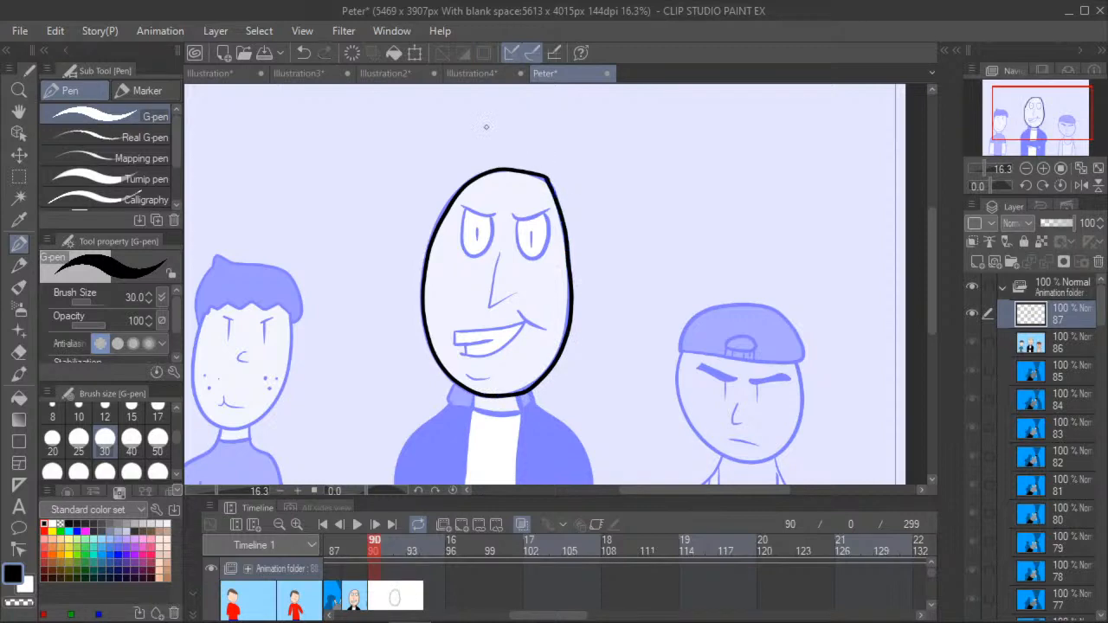
- Trace the middle figure's eyes with lowered upper lids and slit pupils, and trace the nose
{"action": "scroll", "coordinate": [471, 196], "scroll_direction": "up", "scroll_amount": 5}
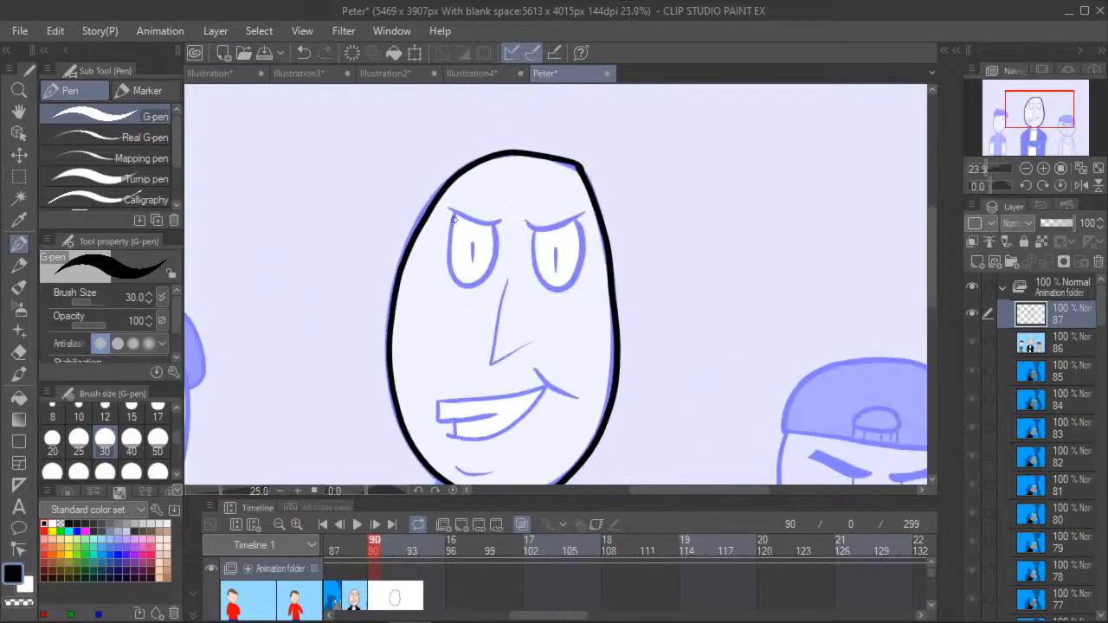
{"action": "mouse_move", "coordinate": [443, 215]}
{"action": "left_mouse_down"}
{"action": "mouse_move", "coordinate": [524, 246]}
{"action": "mouse_move", "coordinate": [643, 248]}
{"action": "mouse_move", "coordinate": [688, 234]}
{"action": "left_mouse_up"}
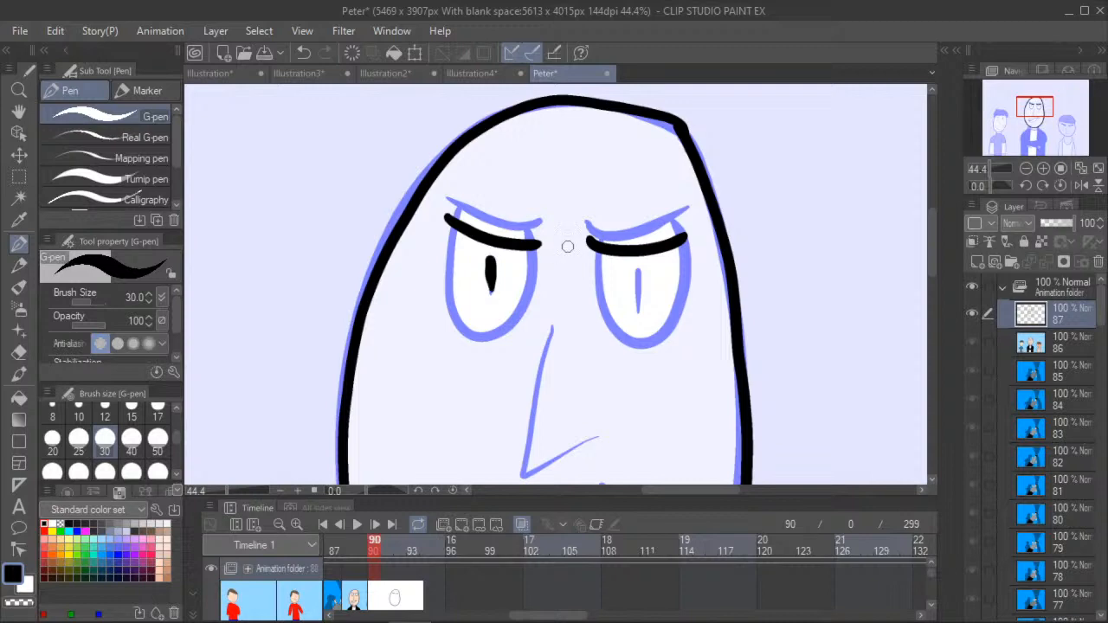
{"action": "left_click_drag", "start_coordinate": [491, 258], "coordinate": [491, 294]}
{"action": "left_click_drag", "start_coordinate": [638, 269], "coordinate": [638, 307]}
{"action": "mouse_move", "coordinate": [600, 244]}
{"action": "left_mouse_down"}
{"action": "mouse_move", "coordinate": [610, 325]}
{"action": "mouse_move", "coordinate": [647, 346]}
{"action": "mouse_move", "coordinate": [680, 313]}
{"action": "mouse_move", "coordinate": [686, 246]}
{"action": "mouse_move", "coordinate": [667, 235]}
{"action": "left_mouse_up"}
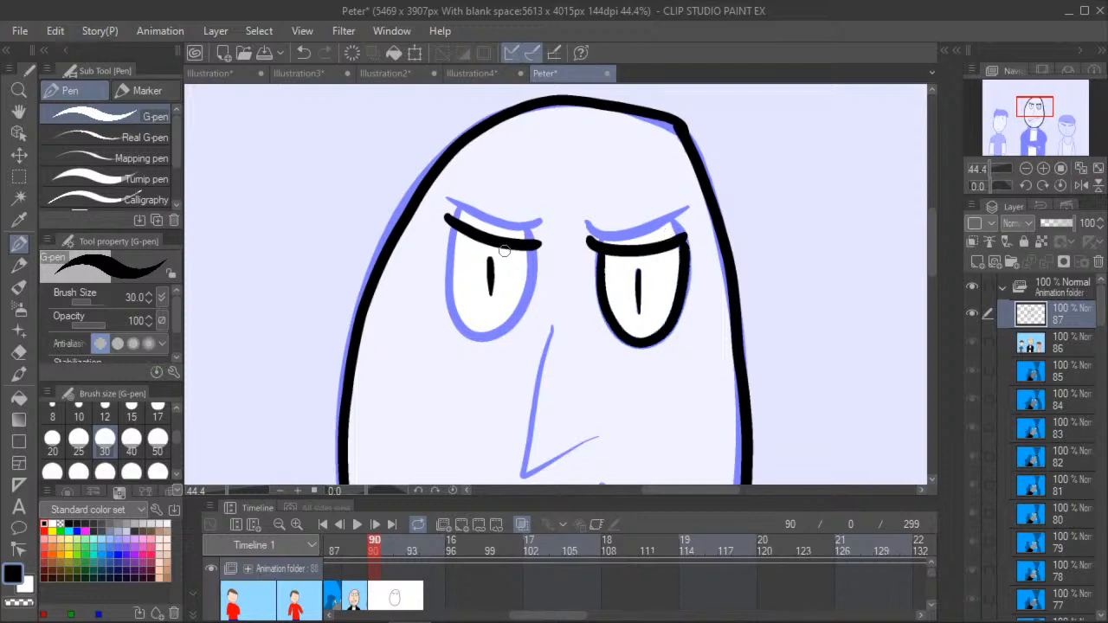
{"action": "mouse_move", "coordinate": [451, 235]}
{"action": "left_mouse_down"}
{"action": "mouse_move", "coordinate": [450, 294]}
{"action": "mouse_move", "coordinate": [465, 331]}
{"action": "mouse_move", "coordinate": [504, 334]}
{"action": "mouse_move", "coordinate": [526, 303]}
{"action": "mouse_move", "coordinate": [535, 242]}
{"action": "left_mouse_up"}
{"action": "mouse_move", "coordinate": [550, 330]}
{"action": "left_mouse_down"}
{"action": "mouse_move", "coordinate": [525, 471]}
{"action": "mouse_move", "coordinate": [602, 433]}
{"action": "left_mouse_up"}
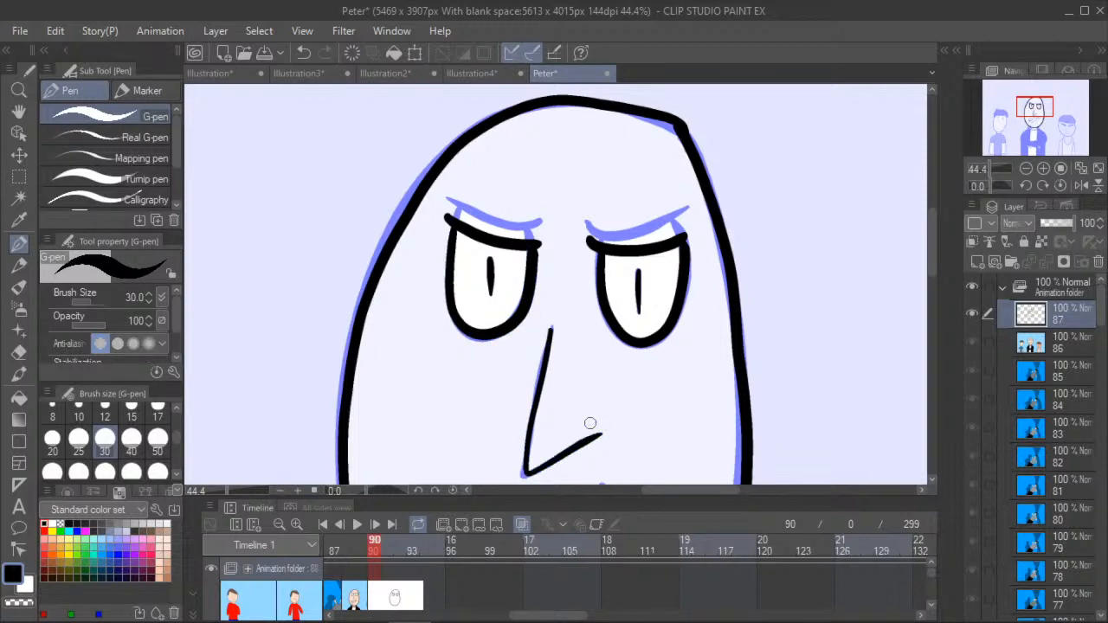
- Trace the smile crease at the mouth corner and try the mouth outline, undoing only the mouth strokes
{"action": "left_click", "coordinate": [19, 112]}
{"action": "left_click_drag", "start_coordinate": [335, 375], "coordinate": [382, 236]}
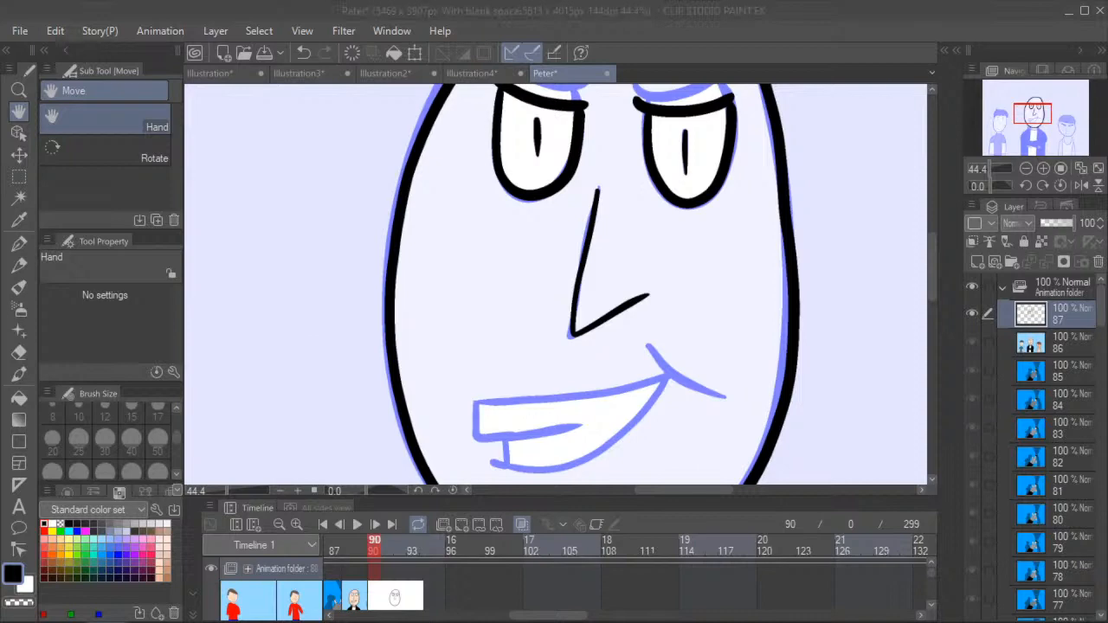
{"action": "left_click", "coordinate": [19, 244]}
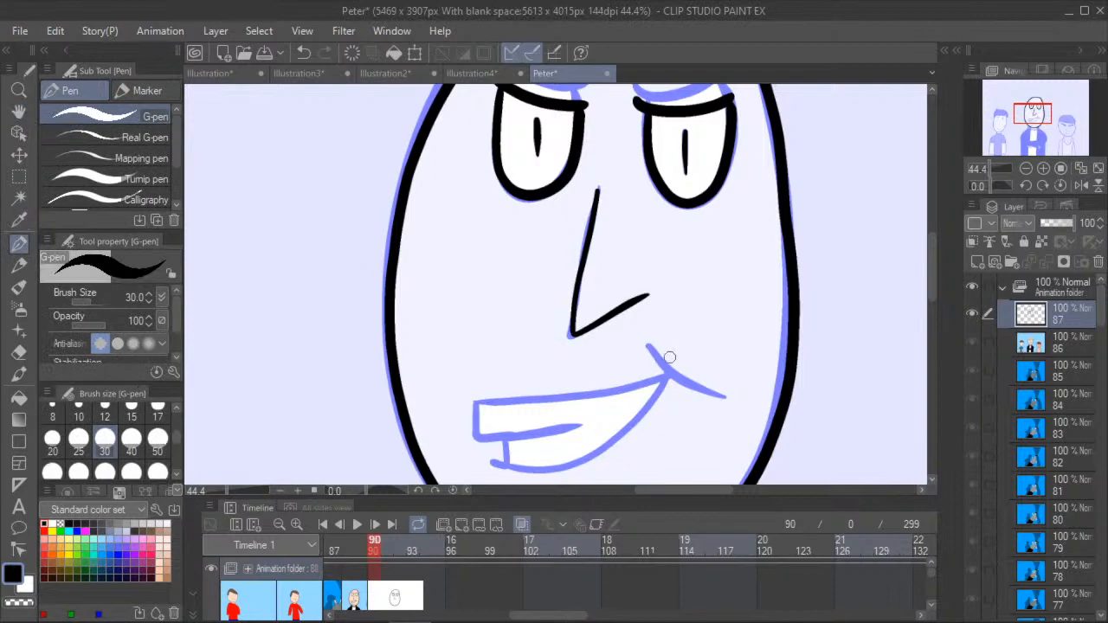
{"action": "mouse_move", "coordinate": [648, 344]}
{"action": "left_mouse_down"}
{"action": "mouse_move", "coordinate": [725, 398]}
{"action": "mouse_move", "coordinate": [661, 378]}
{"action": "mouse_move", "coordinate": [472, 402]}
{"action": "mouse_move", "coordinate": [476, 440]}
{"action": "mouse_move", "coordinate": [580, 425]}
{"action": "left_mouse_up"}
{"action": "mouse_move", "coordinate": [503, 443]}
{"action": "left_mouse_down"}
{"action": "mouse_move", "coordinate": [491, 461]}
{"action": "mouse_move", "coordinate": [553, 468]}
{"action": "mouse_move", "coordinate": [588, 457]}
{"action": "mouse_move", "coordinate": [672, 374]}
{"action": "left_mouse_up"}
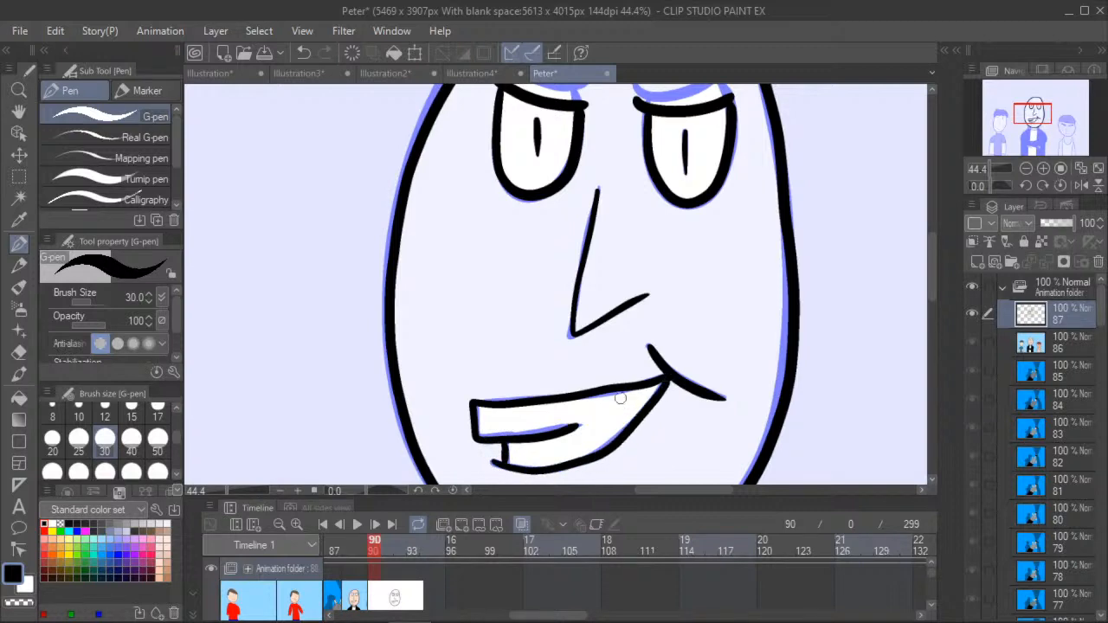
{"action": "left_click", "coordinate": [304, 52]}
{"action": "left_click", "coordinate": [305, 55]}
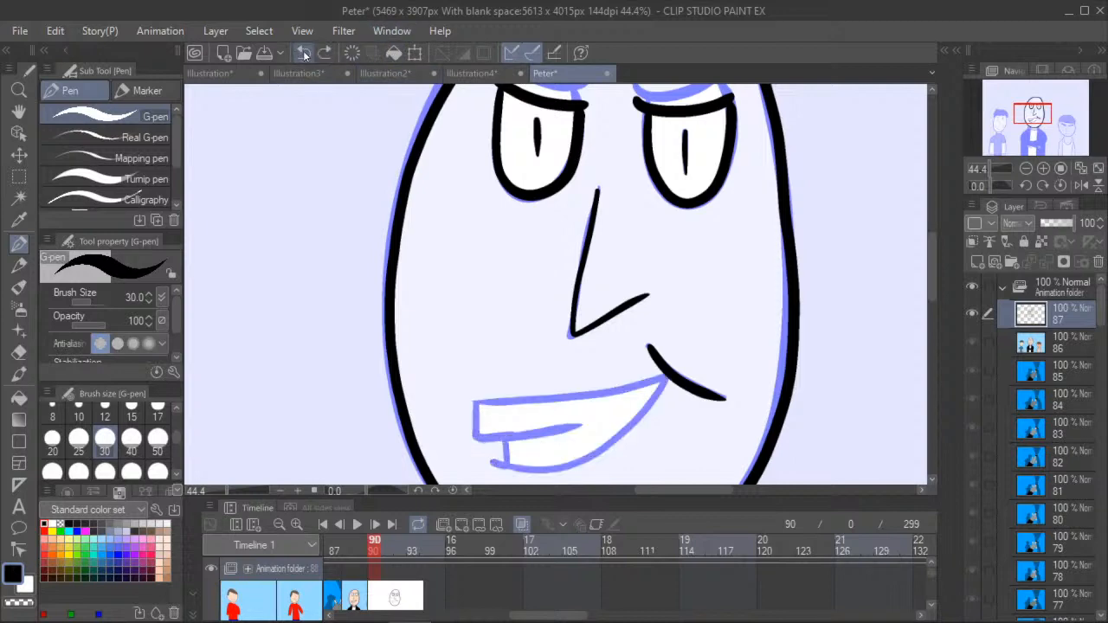
{"action": "left_click", "coordinate": [304, 52]}
{"action": "key", "text": "ctrl+y"}
- Redraw the middle figure's open mouth with its upper and lower lip lines and the teeth
{"action": "mouse_move", "coordinate": [666, 374]}
{"action": "left_mouse_down"}
{"action": "mouse_move", "coordinate": [606, 393]}
{"action": "mouse_move", "coordinate": [474, 402]}
{"action": "left_mouse_up"}
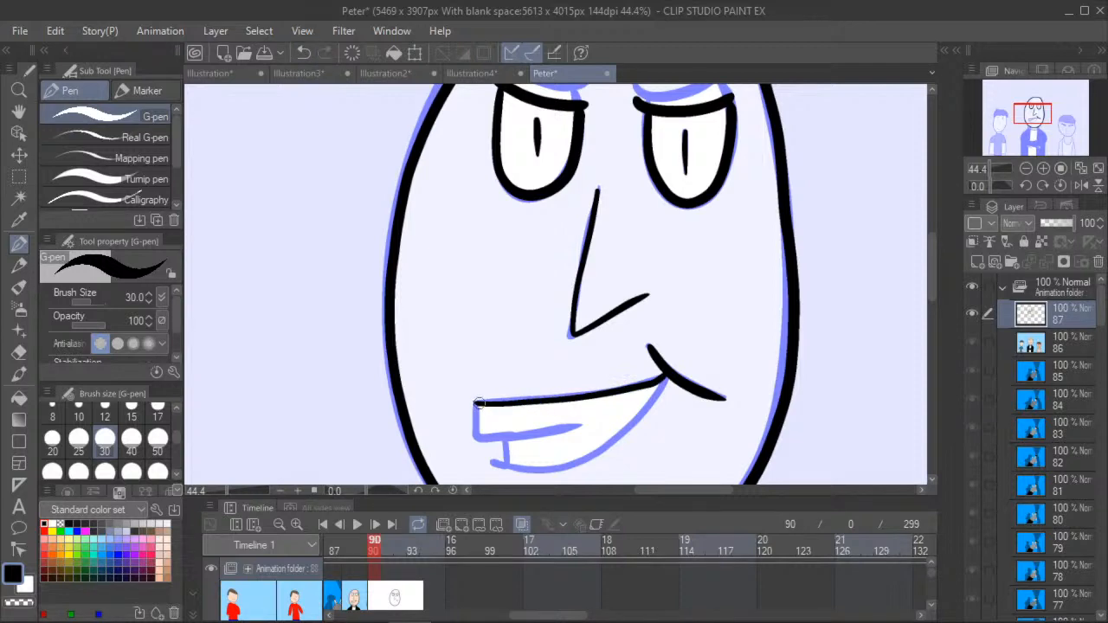
{"action": "mouse_move", "coordinate": [492, 460]}
{"action": "left_mouse_down"}
{"action": "mouse_move", "coordinate": [542, 470]}
{"action": "mouse_move", "coordinate": [588, 459]}
{"action": "mouse_move", "coordinate": [650, 405]}
{"action": "mouse_move", "coordinate": [666, 372]}
{"action": "left_mouse_up"}
{"action": "mouse_move", "coordinate": [474, 403]}
{"action": "left_mouse_down"}
{"action": "mouse_move", "coordinate": [473, 436]}
{"action": "mouse_move", "coordinate": [582, 426]}
{"action": "left_mouse_up"}
{"action": "left_click_drag", "start_coordinate": [506, 468], "coordinate": [505, 446]}
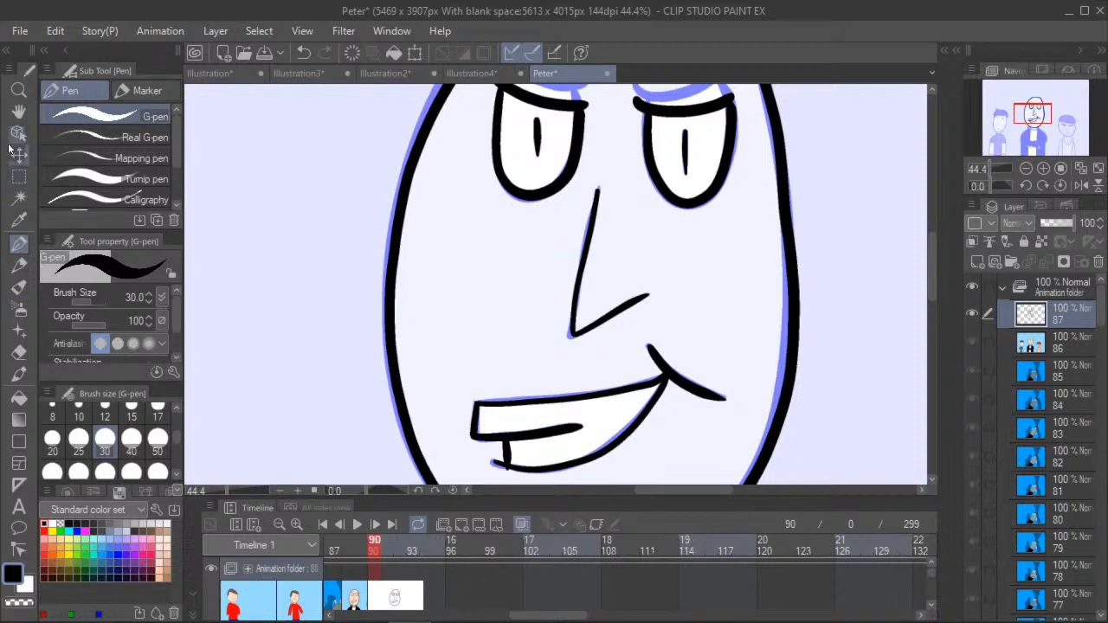
- Erase the line end sticking out below the lower lip with the hard eraser at brush size 8
{"action": "left_click", "coordinate": [14, 118]}
{"action": "left_click_drag", "start_coordinate": [381, 350], "coordinate": [312, 213]}
{"action": "scroll", "coordinate": [327, 264], "scroll_direction": "up", "scroll_amount": 6}
{"action": "left_click_drag", "start_coordinate": [282, 342], "coordinate": [188, 193]}
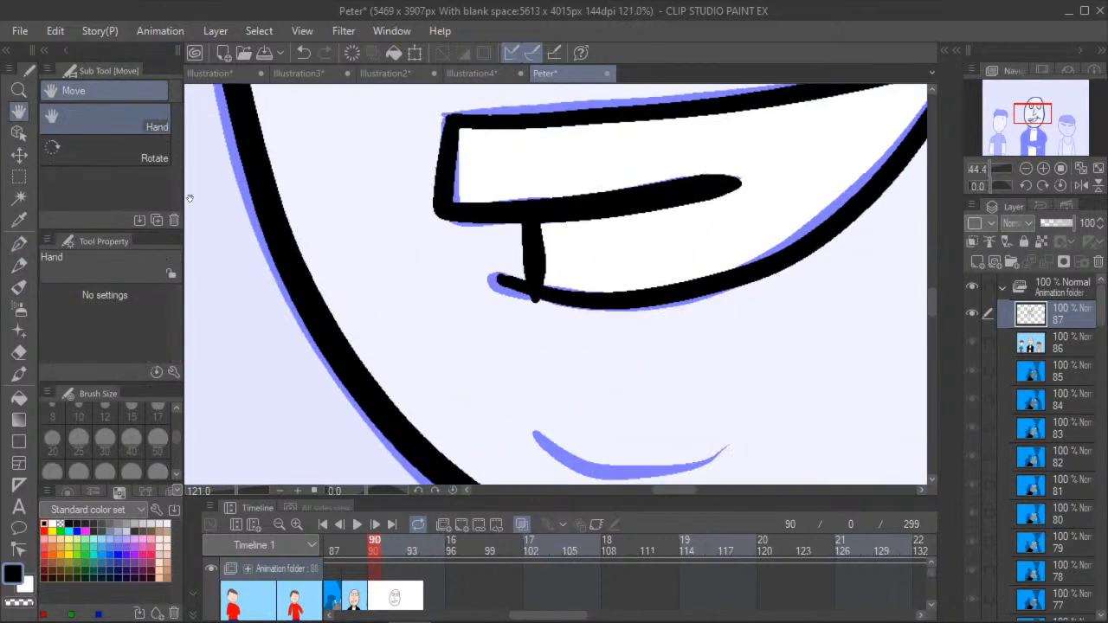
{"action": "left_click", "coordinate": [19, 352]}
{"action": "scroll", "coordinate": [522, 299], "scroll_direction": "up", "scroll_amount": 2}
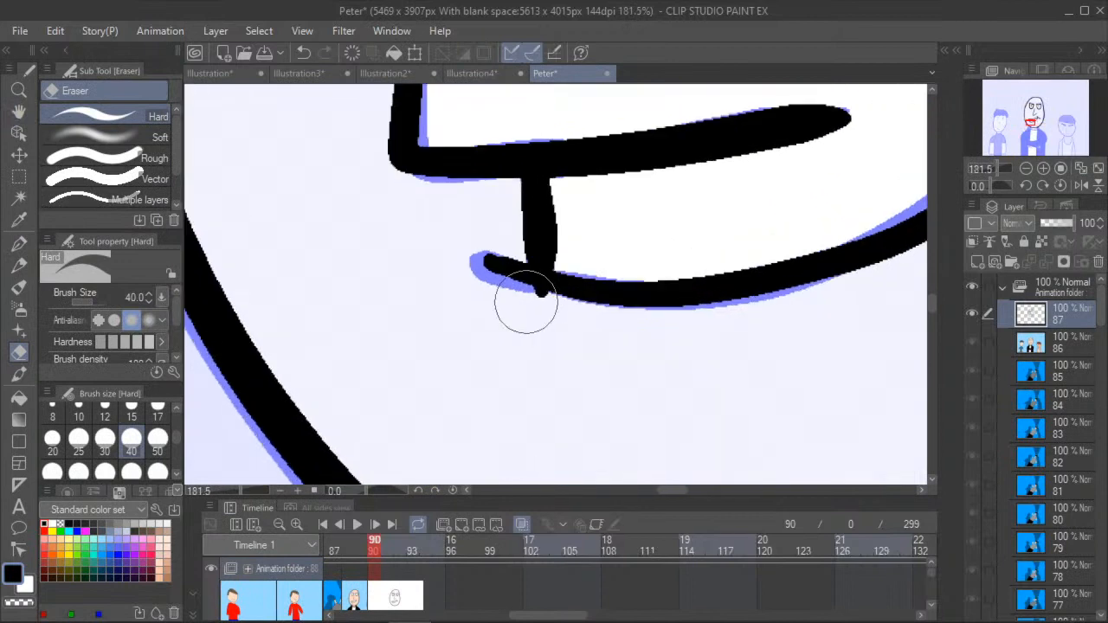
{"action": "left_click", "coordinate": [52, 412]}
{"action": "left_click_drag", "start_coordinate": [534, 302], "coordinate": [538, 294]}
- Trace the short curved chin line below the mouth with the G-pen
{"action": "left_click", "coordinate": [19, 112]}
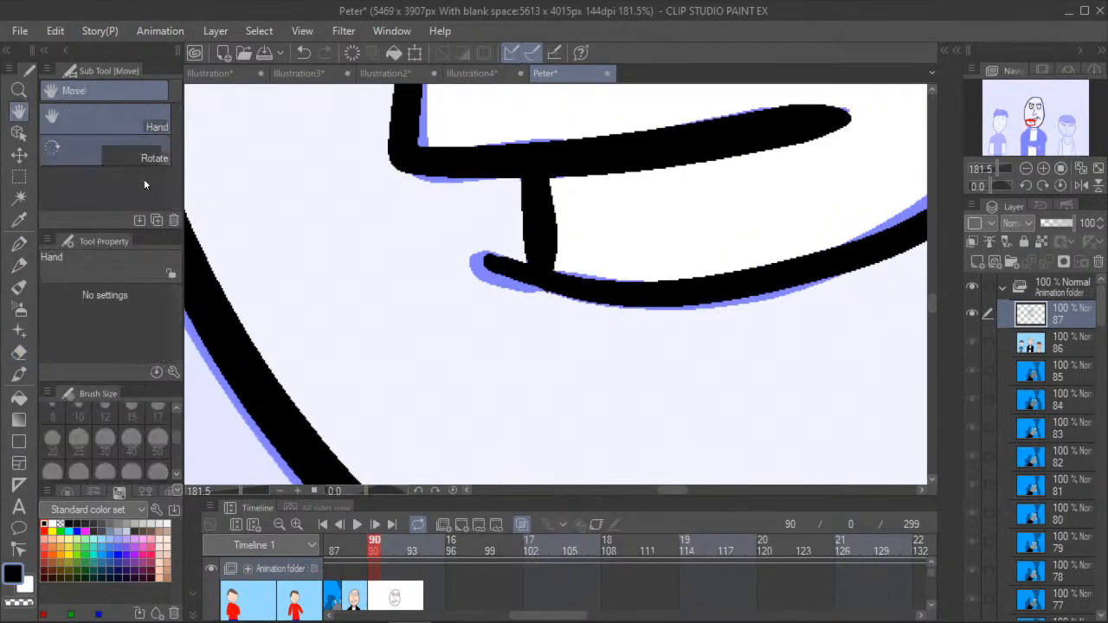
{"action": "scroll", "coordinate": [230, 244], "scroll_direction": "down", "scroll_amount": 4}
{"action": "left_click_drag", "start_coordinate": [346, 364], "coordinate": [383, 323]}
{"action": "scroll", "coordinate": [343, 232], "scroll_direction": "down", "scroll_amount": 2}
{"action": "key", "text": "p"}
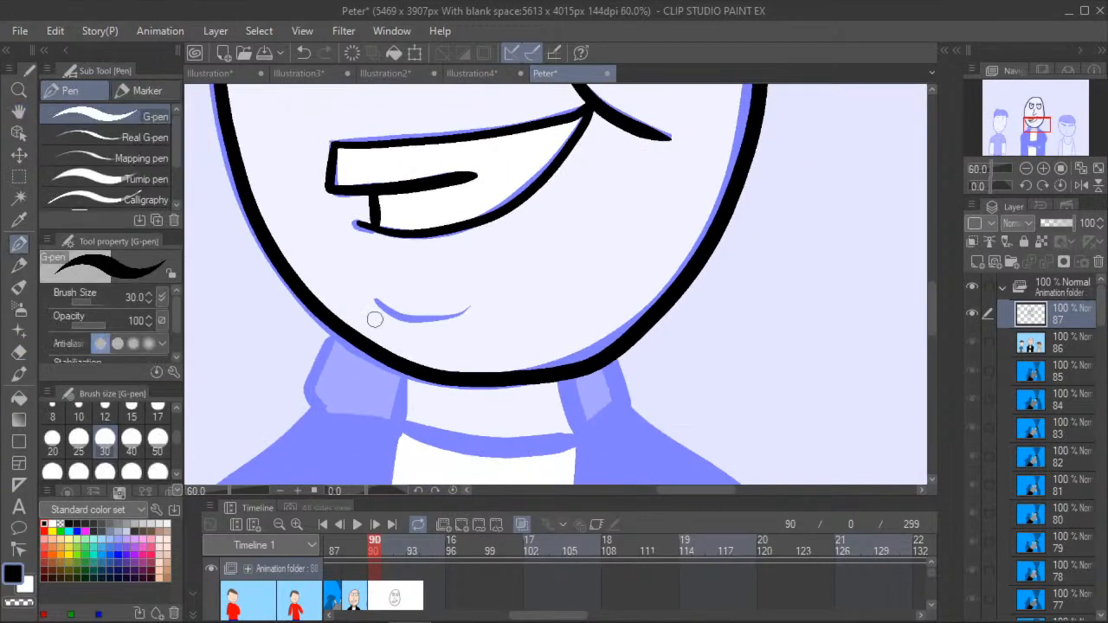
{"action": "mouse_move", "coordinate": [375, 300]}
{"action": "left_mouse_down"}
{"action": "mouse_move", "coordinate": [399, 316]}
{"action": "mouse_move", "coordinate": [466, 305]}
{"action": "left_mouse_up"}
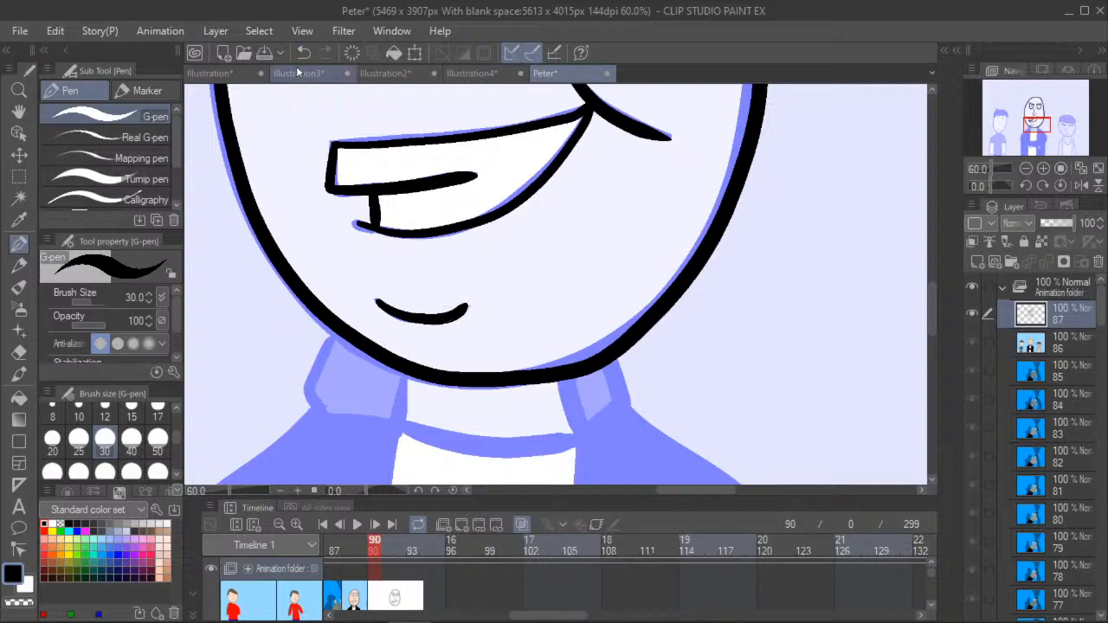
- Select the traced head with a rectangular selection, shift it slightly downward with Scale/Rotate, and deselect it
{"action": "left_click", "coordinate": [19, 112]}
{"action": "scroll", "coordinate": [311, 299], "scroll_direction": "down", "scroll_amount": 2}
{"action": "left_click_drag", "start_coordinate": [502, 283], "coordinate": [702, 249]}
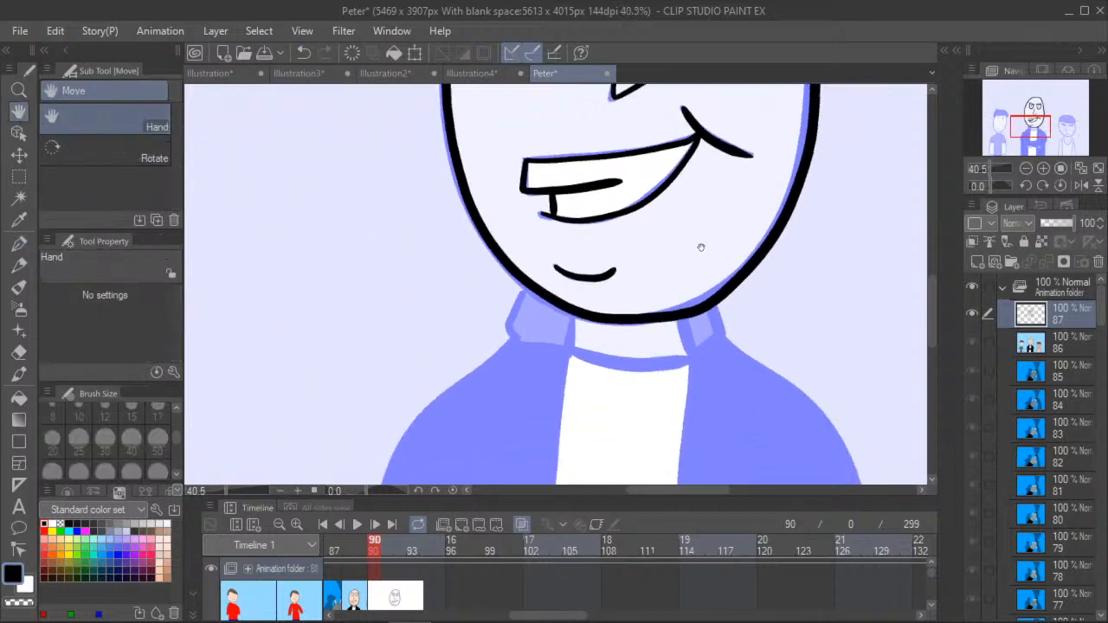
{"action": "scroll", "coordinate": [396, 315], "scroll_direction": "down", "scroll_amount": 6}
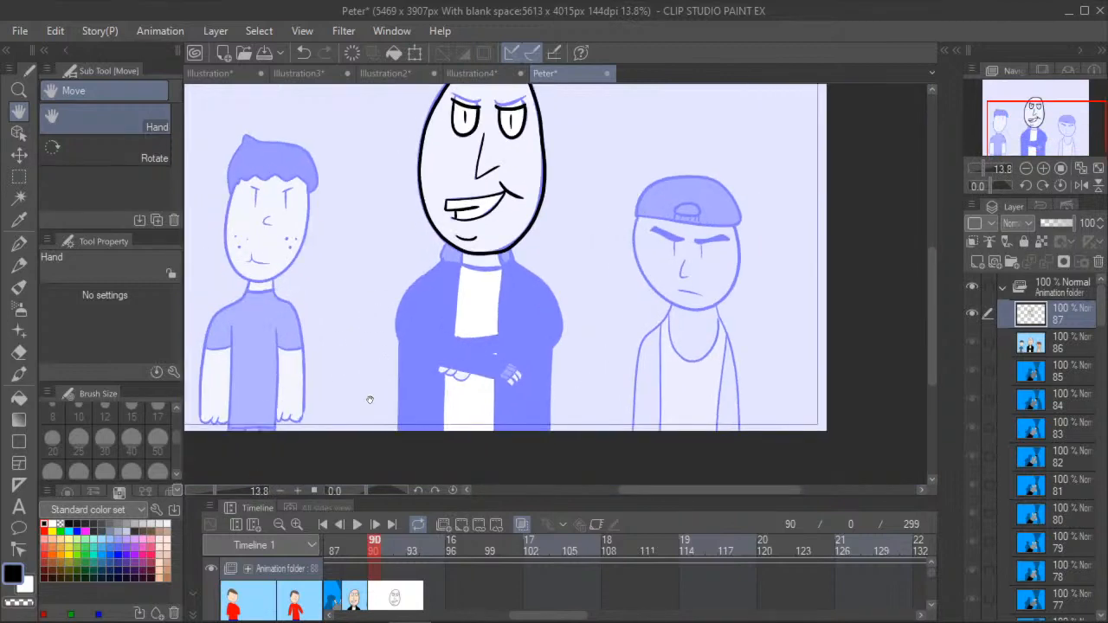
{"action": "left_click_drag", "start_coordinate": [390, 120], "coordinate": [406, 166]}
{"action": "scroll", "coordinate": [388, 234], "scroll_direction": "down", "scroll_amount": 2}
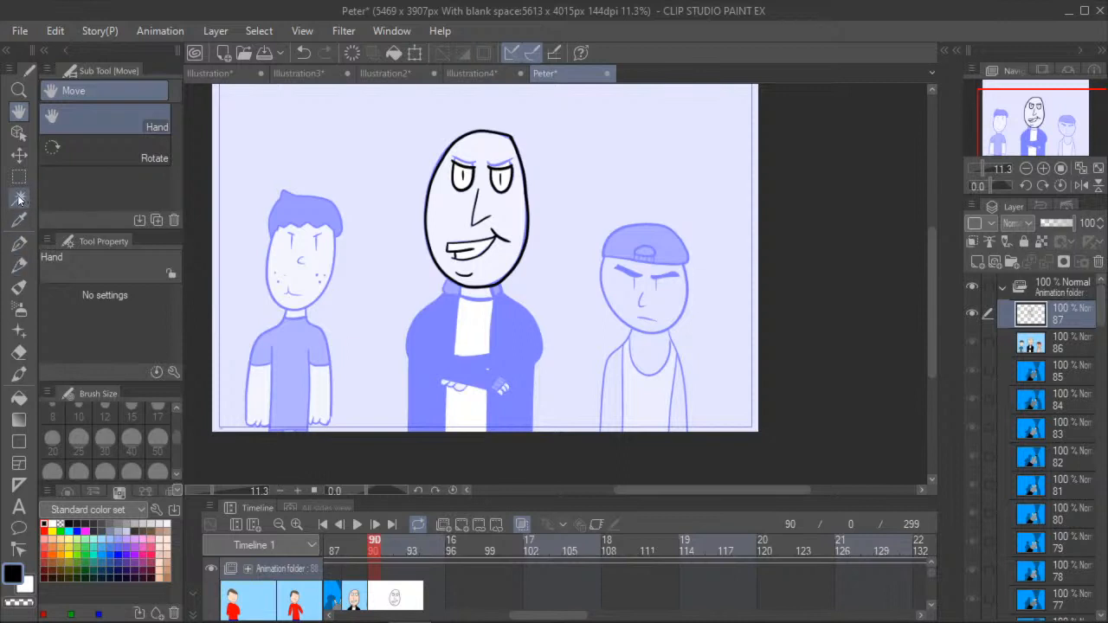
{"action": "left_click", "coordinate": [17, 135]}
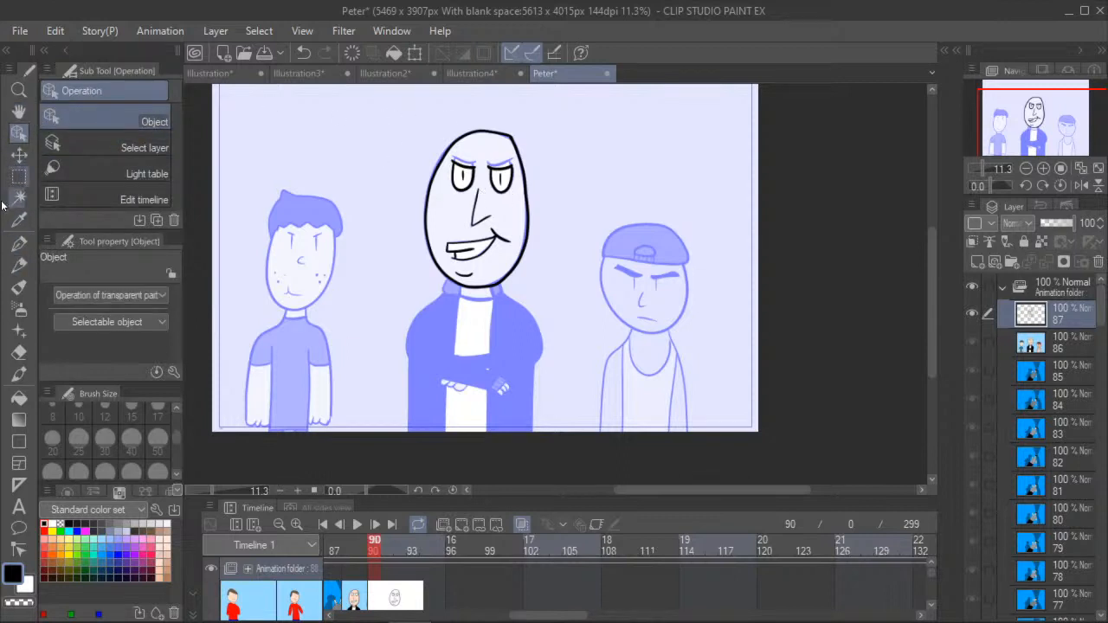
{"action": "left_click", "coordinate": [18, 176]}
{"action": "left_click_drag", "start_coordinate": [400, 105], "coordinate": [570, 318]}
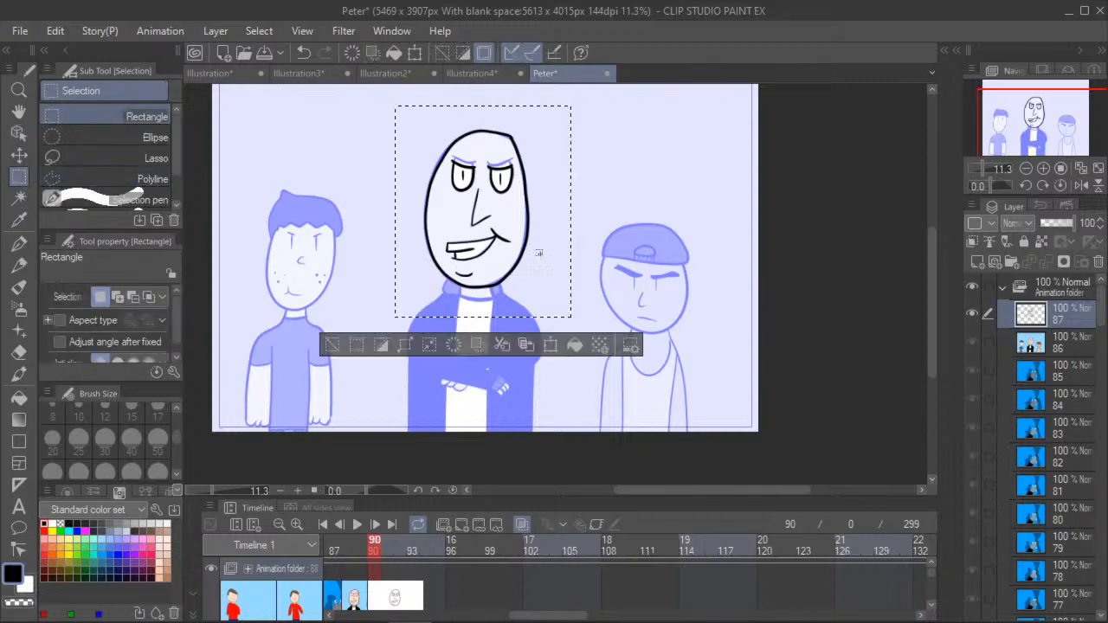
{"action": "left_click", "coordinate": [550, 345]}
{"action": "scroll", "coordinate": [498, 121], "scroll_direction": "up", "scroll_amount": 1}
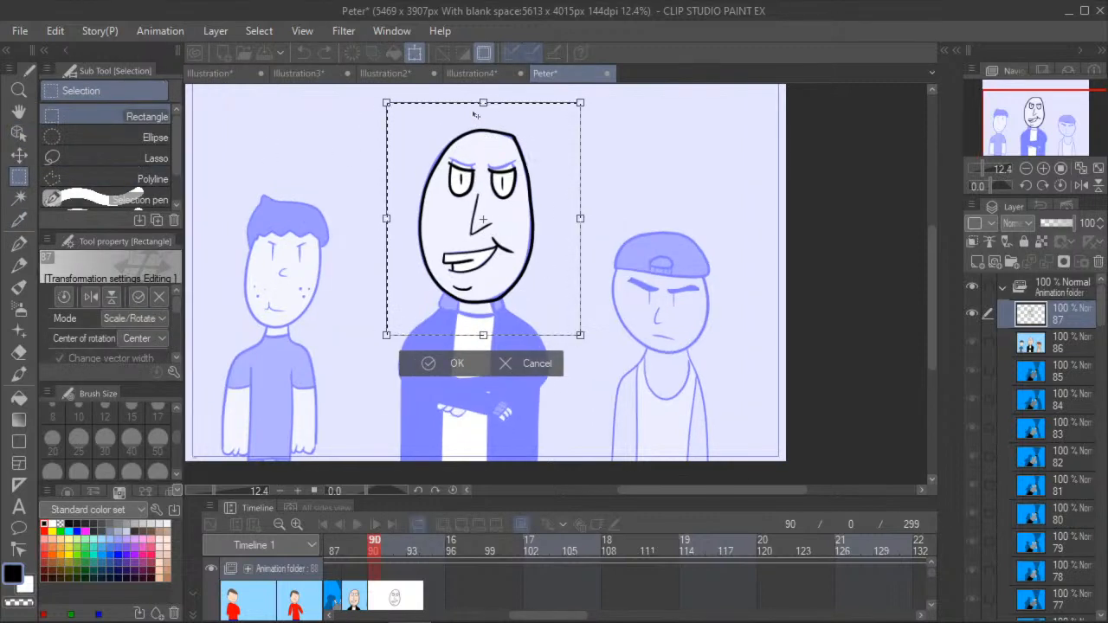
{"action": "left_click_drag", "start_coordinate": [509, 109], "coordinate": [510, 106]}
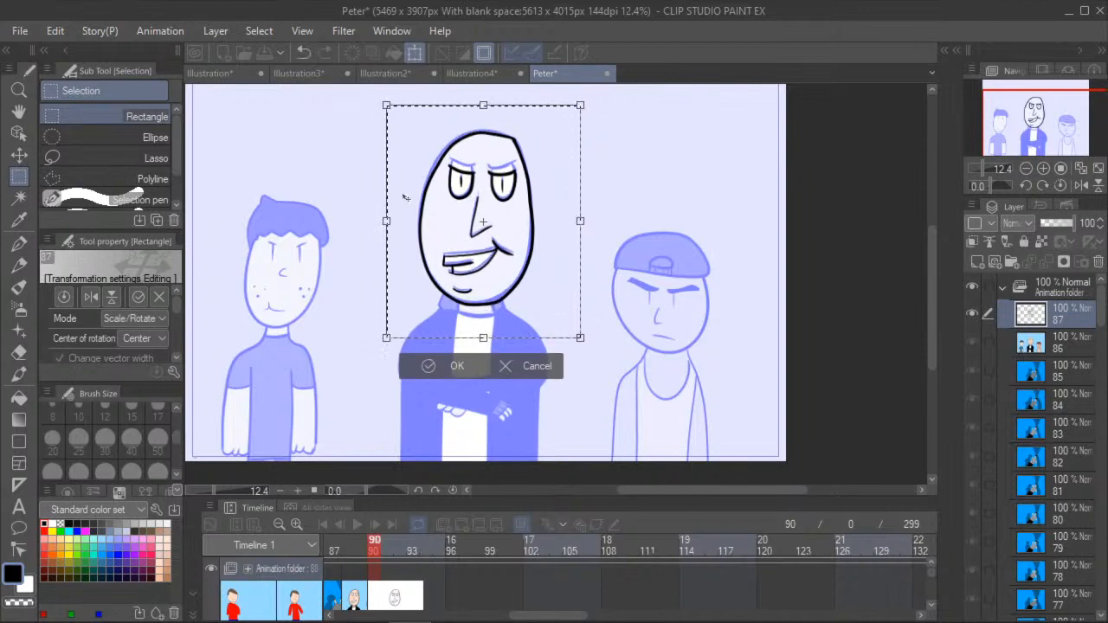
{"action": "left_click", "coordinate": [445, 365]}
{"action": "key", "text": "ctrl+d"}
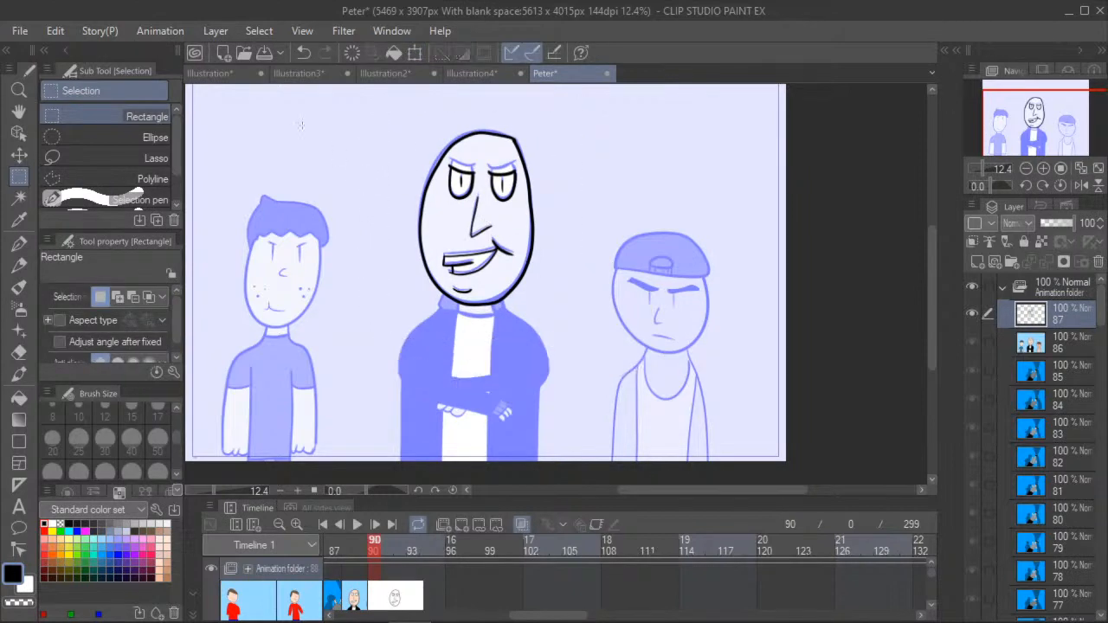
- Trace both collar flaps and the curved neckline below the middle figure's head with the G-pen
{"action": "left_click", "coordinate": [20, 110]}
{"action": "scroll", "coordinate": [368, 292], "scroll_direction": "up", "scroll_amount": 3}
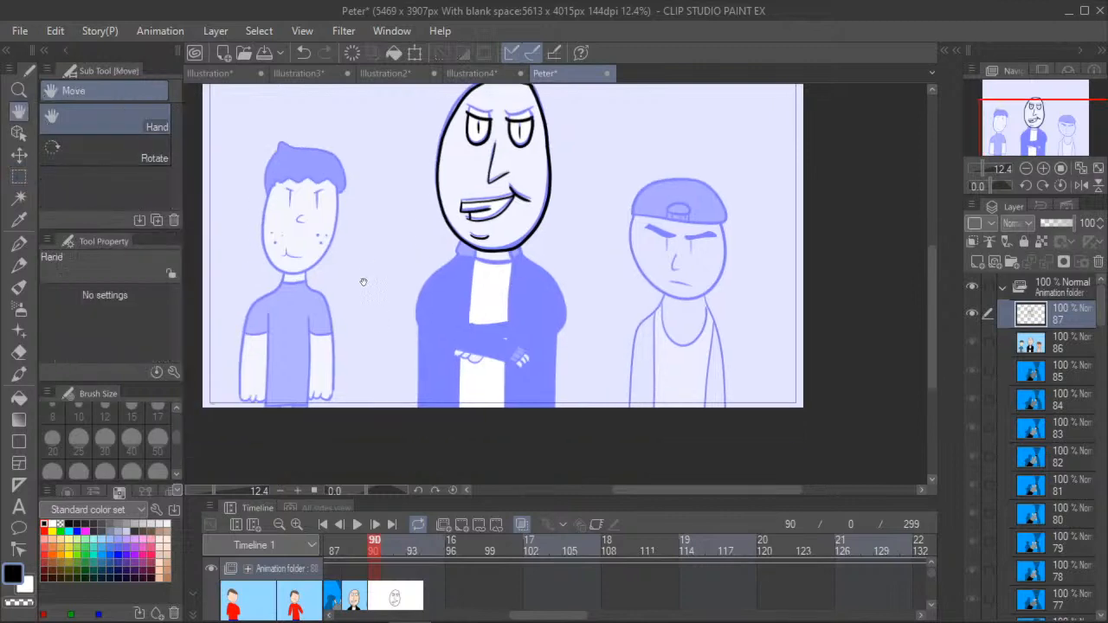
{"action": "left_click", "coordinate": [19, 244]}
{"action": "scroll", "coordinate": [458, 195], "scroll_direction": "up", "scroll_amount": 3}
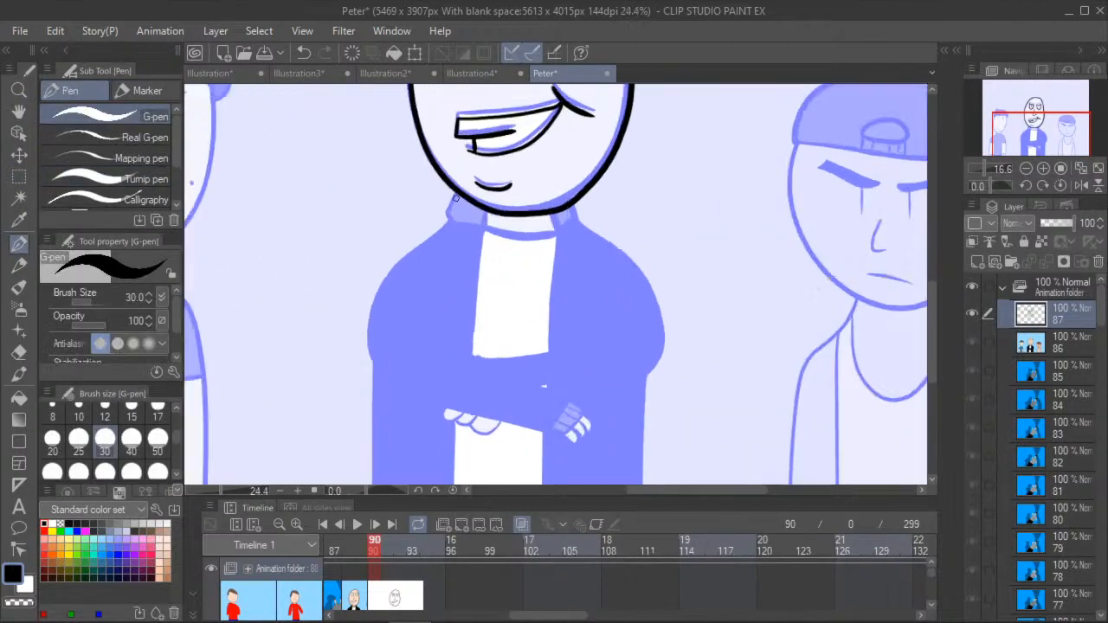
{"action": "mouse_move", "coordinate": [450, 206]}
{"action": "left_mouse_down"}
{"action": "mouse_move", "coordinate": [494, 233]}
{"action": "mouse_move", "coordinate": [496, 213]}
{"action": "mouse_move", "coordinate": [518, 243]}
{"action": "mouse_move", "coordinate": [561, 245]}
{"action": "mouse_move", "coordinate": [580, 240]}
{"action": "mouse_move", "coordinate": [577, 217]}
{"action": "mouse_move", "coordinate": [586, 236]}
{"action": "mouse_move", "coordinate": [600, 213]}
{"action": "left_mouse_up"}
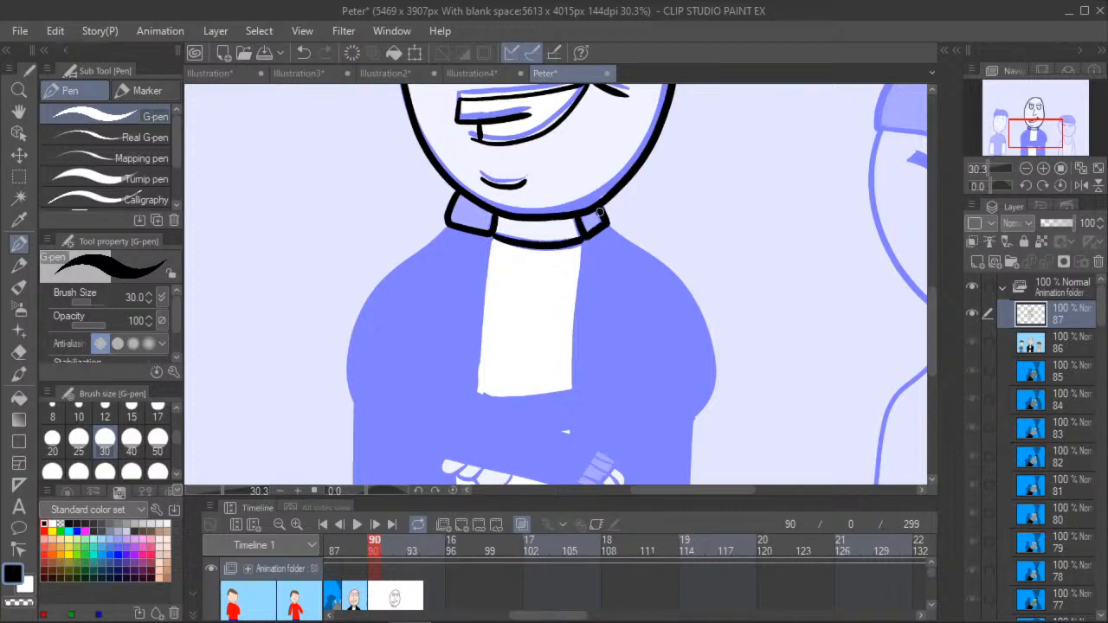
- Trace the left shoulder and side of the middle figure's jacket down to the canvas edge with the G-pen
{"action": "key", "text": "ctrl+minus"}
{"action": "key", "text": "ctrl+minus"}
{"action": "left_click", "coordinate": [19, 111]}
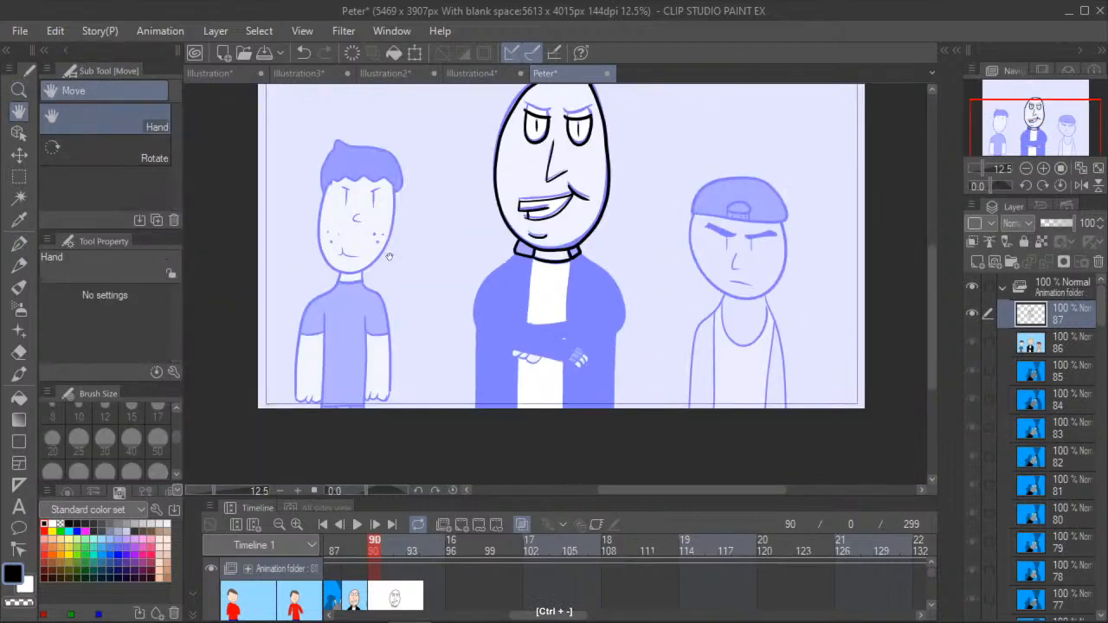
{"action": "scroll", "coordinate": [384, 296], "scroll_direction": "up", "scroll_amount": 4}
{"action": "left_click_drag", "start_coordinate": [471, 298], "coordinate": [430, 253]}
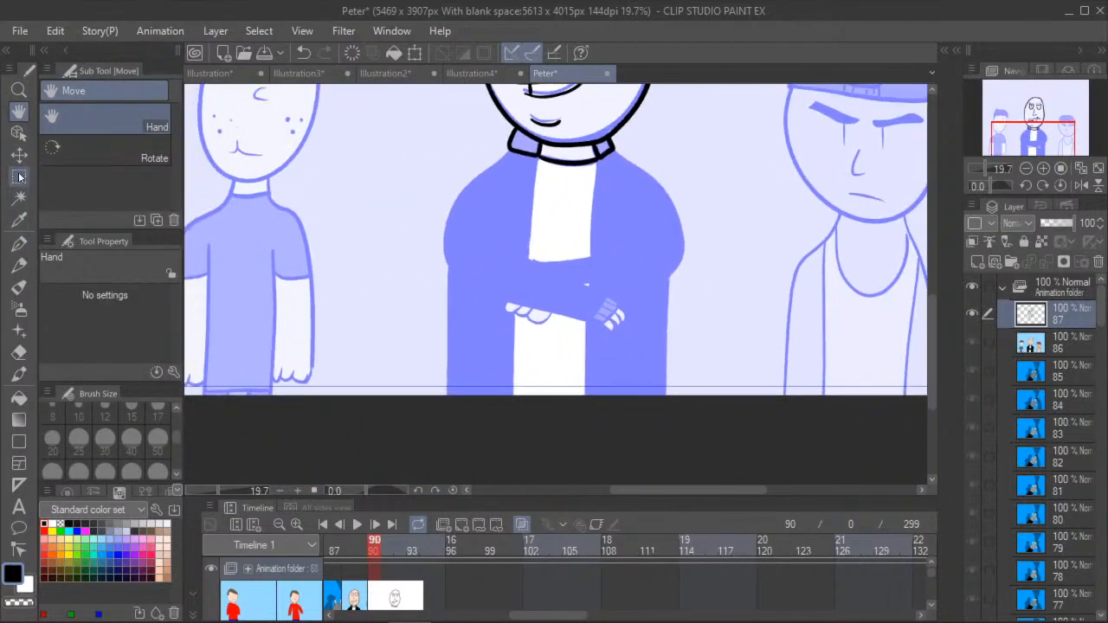
{"action": "left_click", "coordinate": [19, 244]}
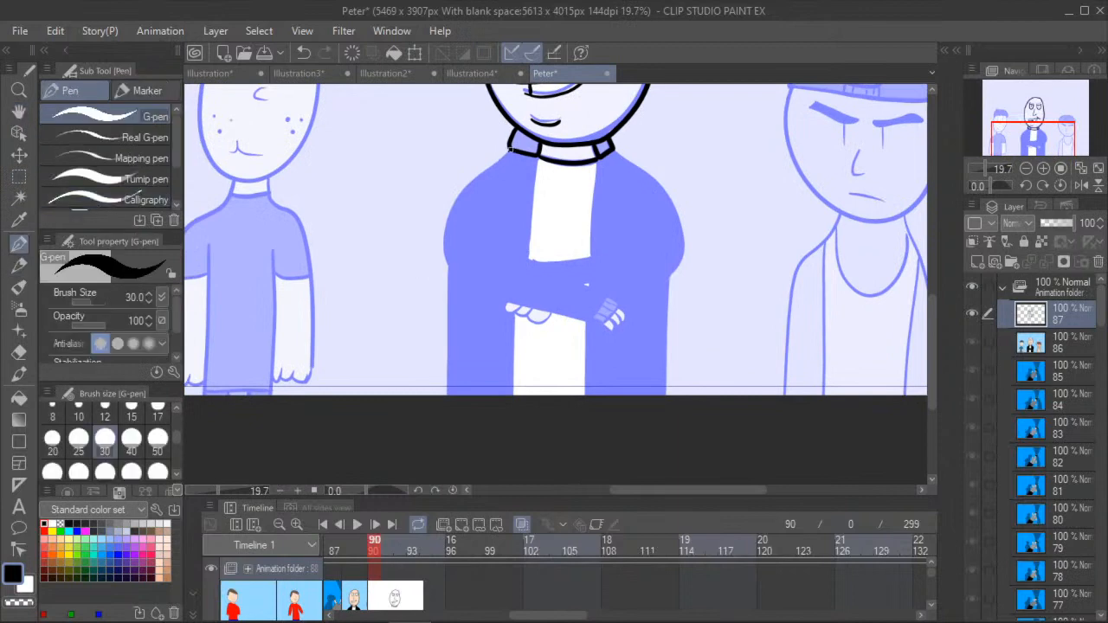
{"action": "mouse_move", "coordinate": [494, 163]}
{"action": "left_mouse_down"}
{"action": "mouse_move", "coordinate": [456, 206]}
{"action": "mouse_move", "coordinate": [446, 242]}
{"action": "mouse_move", "coordinate": [447, 397]}
{"action": "left_mouse_up"}
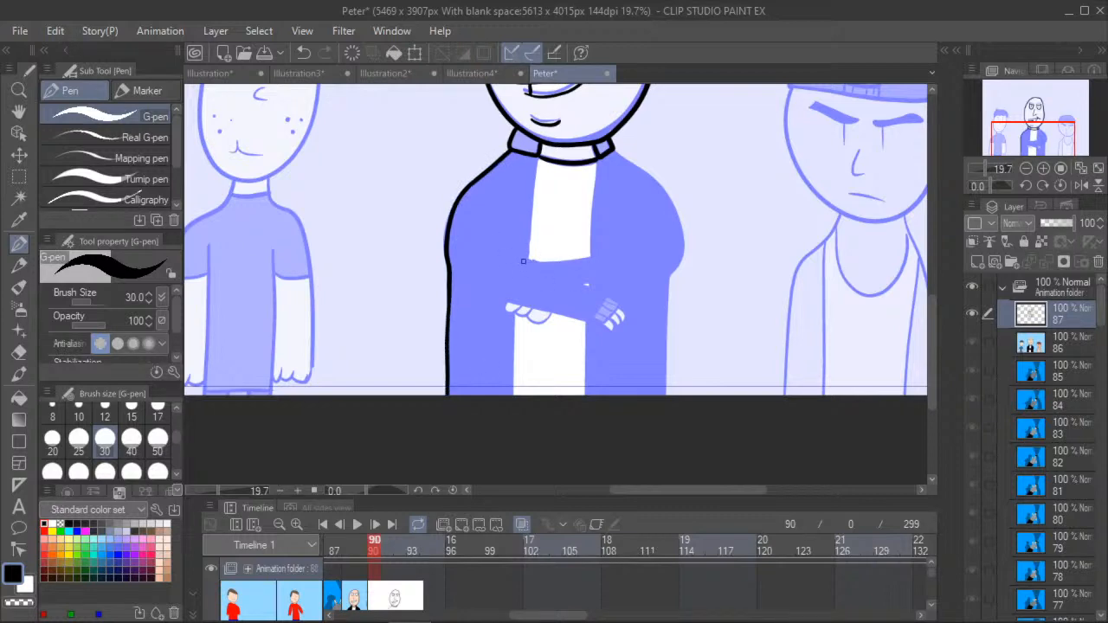
- Trace the middle figure's crossed arms, including the front sleeve, cuff, both hands' fingers and the two lines of the rear arm
{"action": "scroll", "coordinate": [524, 257], "scroll_direction": "up", "scroll_amount": 2}
{"action": "mouse_move", "coordinate": [525, 257]}
{"action": "left_mouse_down"}
{"action": "mouse_move", "coordinate": [650, 319]}
{"action": "mouse_move", "coordinate": [642, 346]}
{"action": "mouse_move", "coordinate": [634, 354]}
{"action": "mouse_move", "coordinate": [487, 319]}
{"action": "left_mouse_up"}
{"action": "mouse_move", "coordinate": [641, 313]}
{"action": "left_mouse_down"}
{"action": "mouse_move", "coordinate": [617, 351]}
{"action": "mouse_move", "coordinate": [636, 320]}
{"action": "mouse_move", "coordinate": [667, 344]}
{"action": "mouse_move", "coordinate": [651, 350]}
{"action": "mouse_move", "coordinate": [648, 332]}
{"action": "mouse_move", "coordinate": [656, 355]}
{"action": "mouse_move", "coordinate": [641, 346]}
{"action": "mouse_move", "coordinate": [642, 357]}
{"action": "left_mouse_up"}
{"action": "scroll", "coordinate": [660, 345], "scroll_direction": "up", "scroll_amount": 1}
{"action": "mouse_move", "coordinate": [438, 317]}
{"action": "left_mouse_down"}
{"action": "mouse_move", "coordinate": [442, 331]}
{"action": "mouse_move", "coordinate": [463, 322]}
{"action": "mouse_move", "coordinate": [458, 336]}
{"action": "mouse_move", "coordinate": [483, 322]}
{"action": "mouse_move", "coordinate": [480, 336]}
{"action": "mouse_move", "coordinate": [517, 350]}
{"action": "mouse_move", "coordinate": [523, 336]}
{"action": "left_mouse_up"}
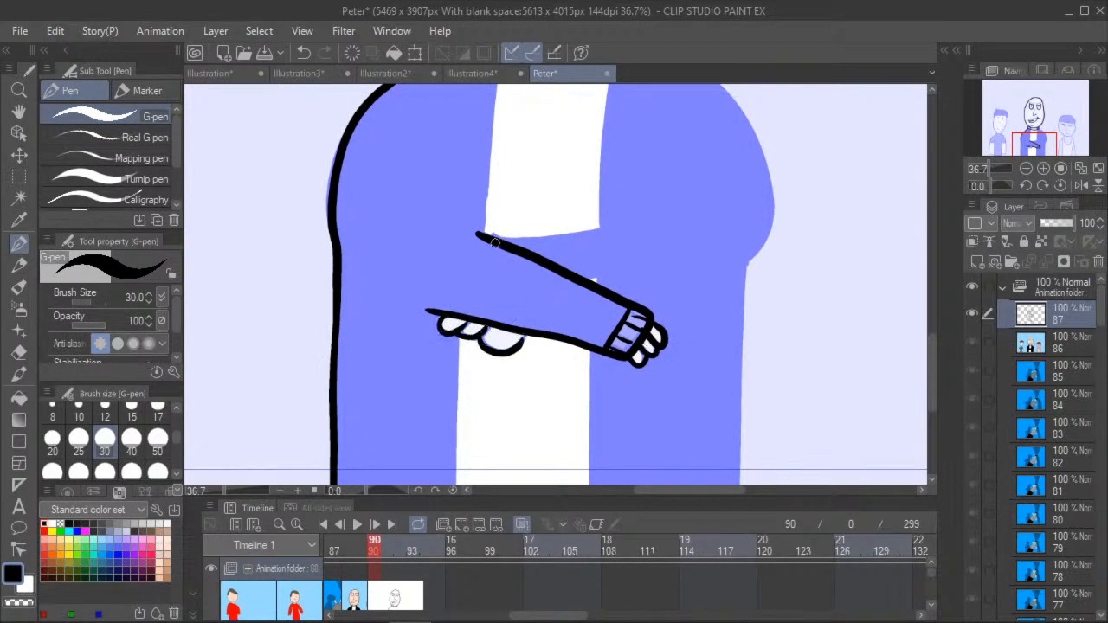
{"action": "left_click_drag", "start_coordinate": [497, 241], "coordinate": [623, 192]}
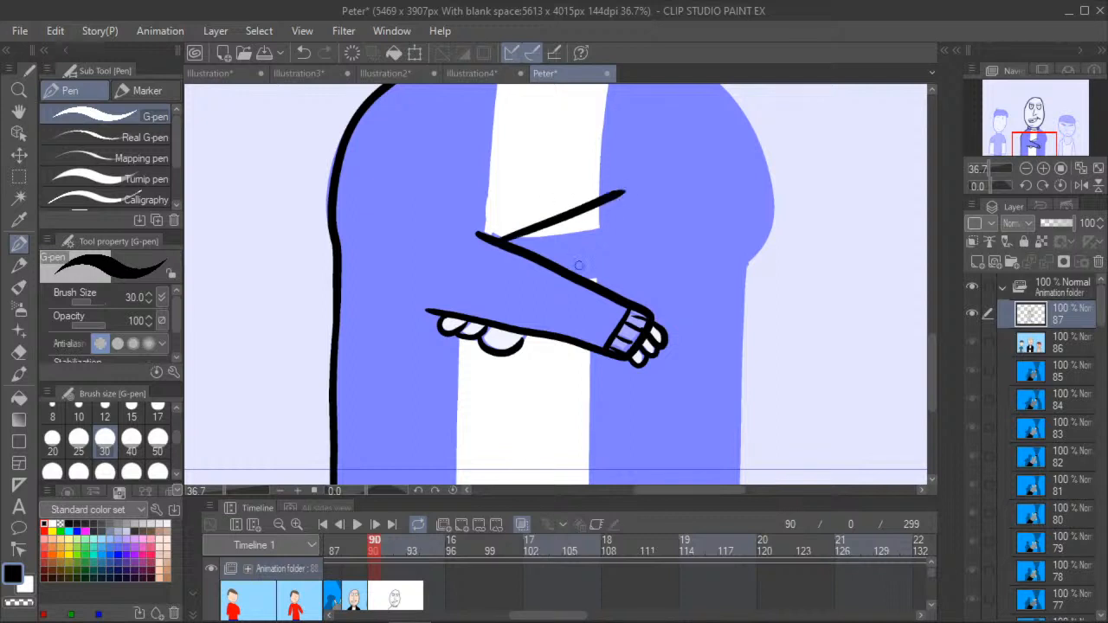
{"action": "left_click_drag", "start_coordinate": [582, 277], "coordinate": [655, 219]}
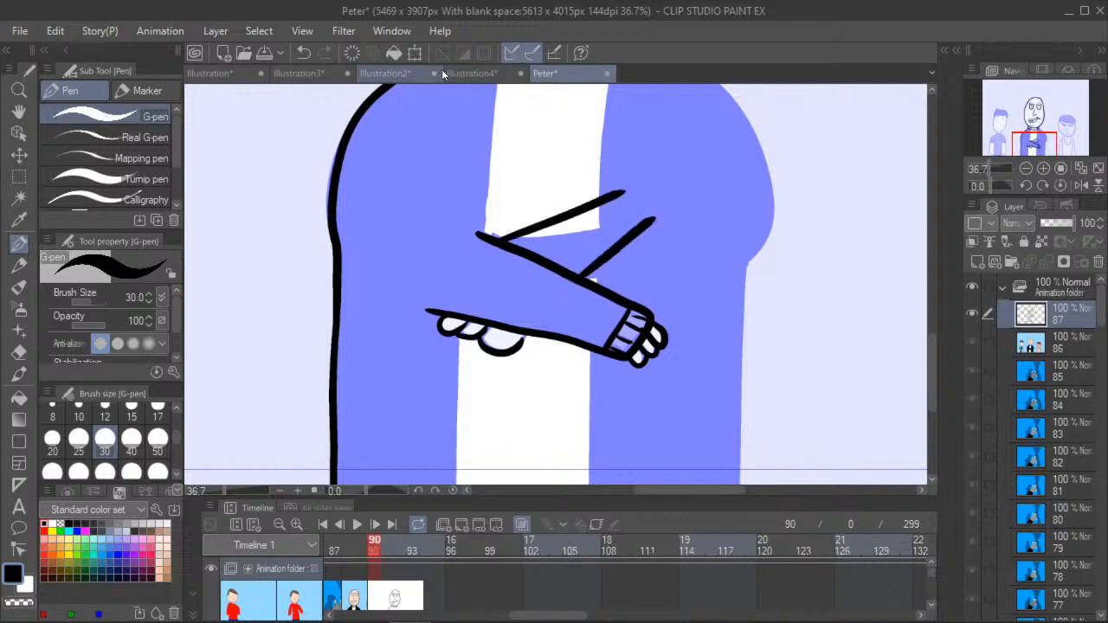
- Trace the right shoulder and side of the middle figure's jacket from the collar down to the canvas edge
{"action": "left_click", "coordinate": [19, 120]}
{"action": "left_click_drag", "start_coordinate": [404, 199], "coordinate": [342, 227]}
{"action": "scroll", "coordinate": [374, 294], "scroll_direction": "down", "scroll_amount": 2}
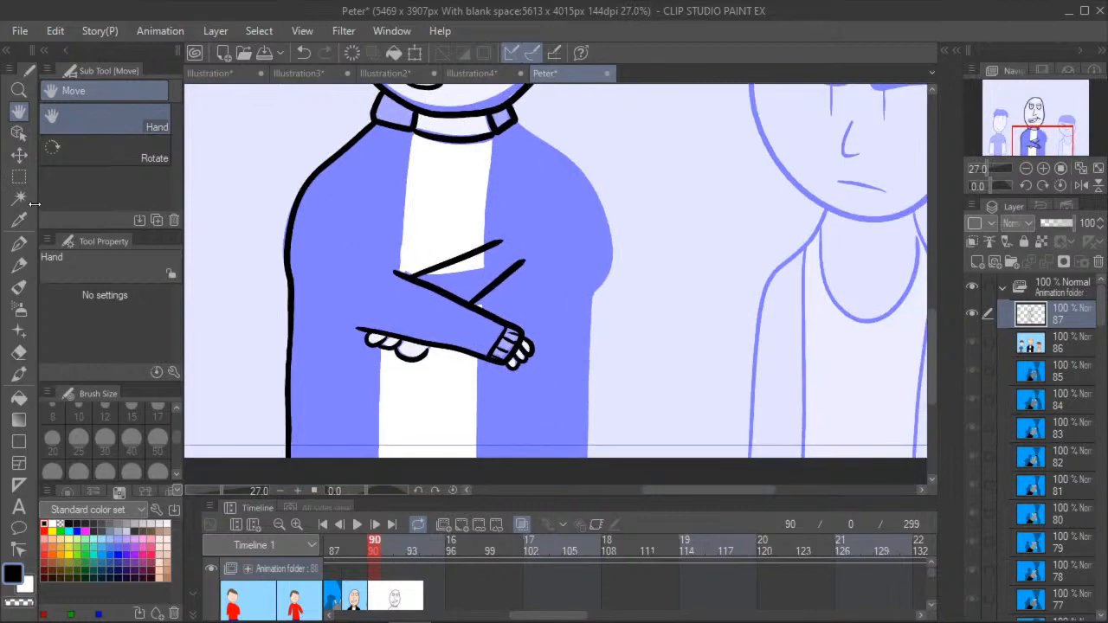
{"action": "left_click", "coordinate": [19, 243]}
{"action": "mouse_move", "coordinate": [516, 122]}
{"action": "left_mouse_down"}
{"action": "mouse_move", "coordinate": [591, 186]}
{"action": "mouse_move", "coordinate": [609, 234]}
{"action": "mouse_move", "coordinate": [585, 460]}
{"action": "mouse_move", "coordinate": [587, 451]}
{"action": "left_mouse_up"}
- Trace both inner edges of the open jacket above and below the middle figure's crossed arms with the G-pen
{"action": "left_click", "coordinate": [19, 111]}
{"action": "left_click_drag", "start_coordinate": [279, 230], "coordinate": [447, 235]}
{"action": "left_click", "coordinate": [19, 243]}
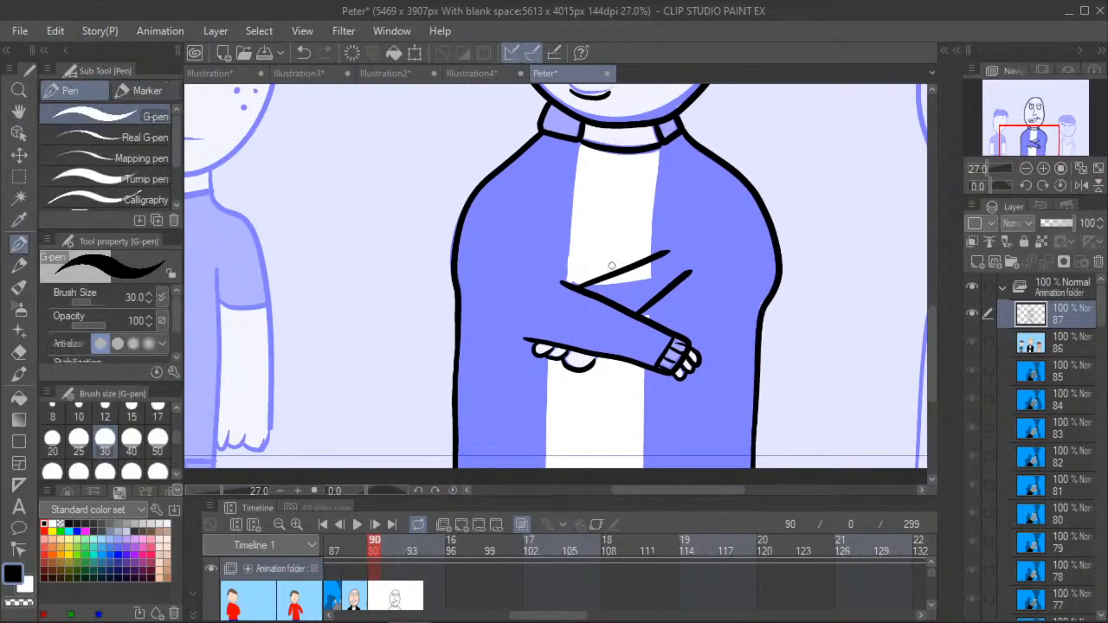
{"action": "left_click_drag", "start_coordinate": [564, 283], "coordinate": [578, 143]}
{"action": "left_click_drag", "start_coordinate": [652, 255], "coordinate": [658, 144]}
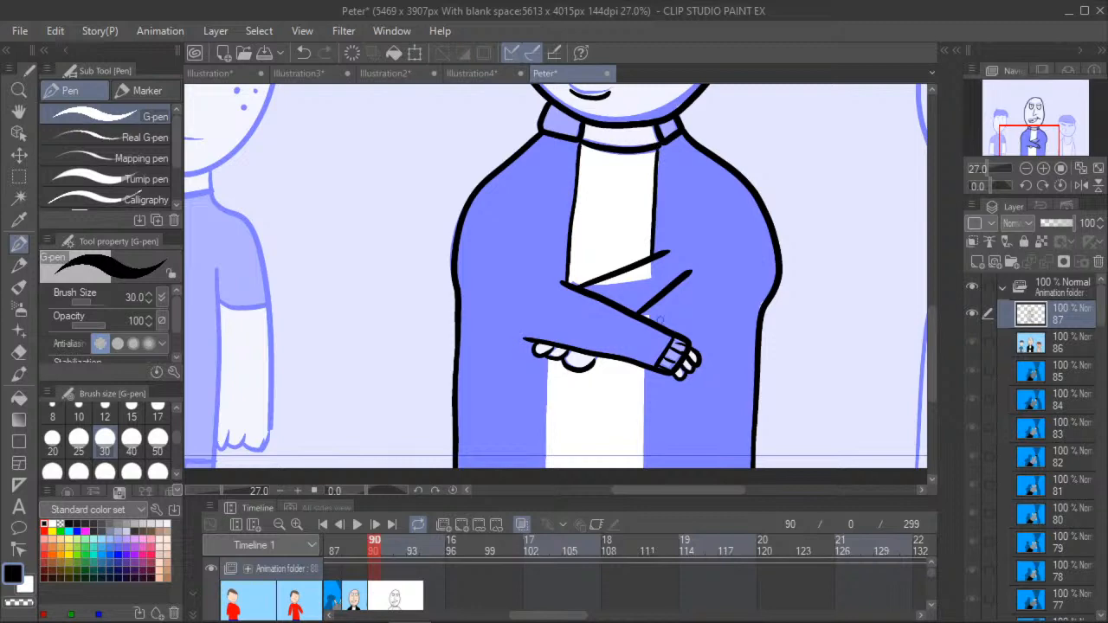
{"action": "left_click_drag", "start_coordinate": [651, 302], "coordinate": [641, 327]}
{"action": "left_click_drag", "start_coordinate": [646, 370], "coordinate": [642, 468]}
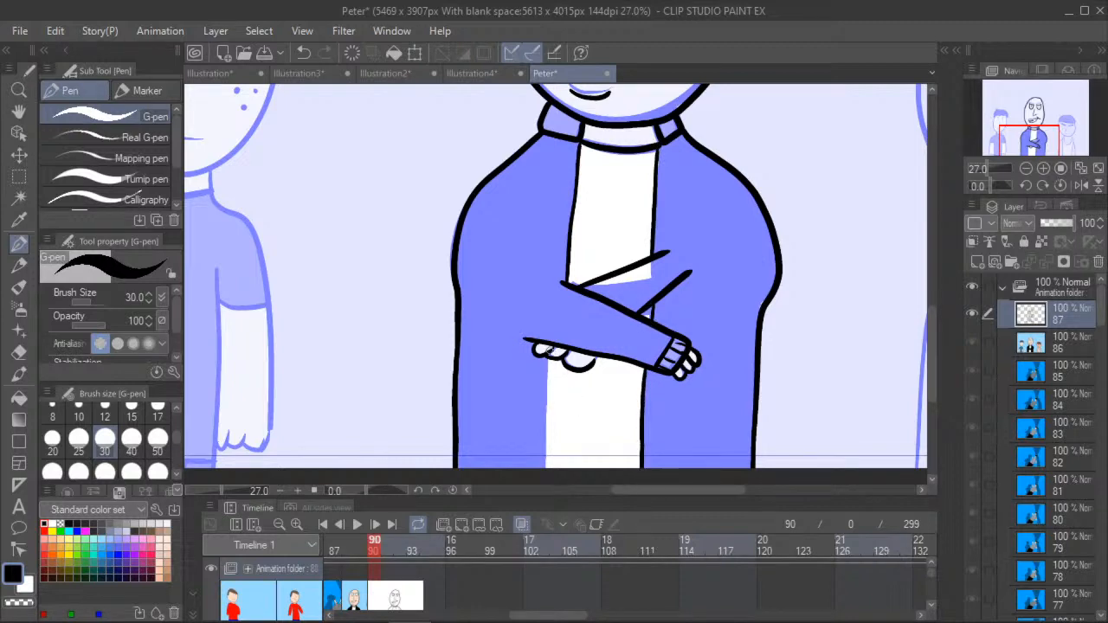
{"action": "left_click_drag", "start_coordinate": [545, 356], "coordinate": [548, 468]}
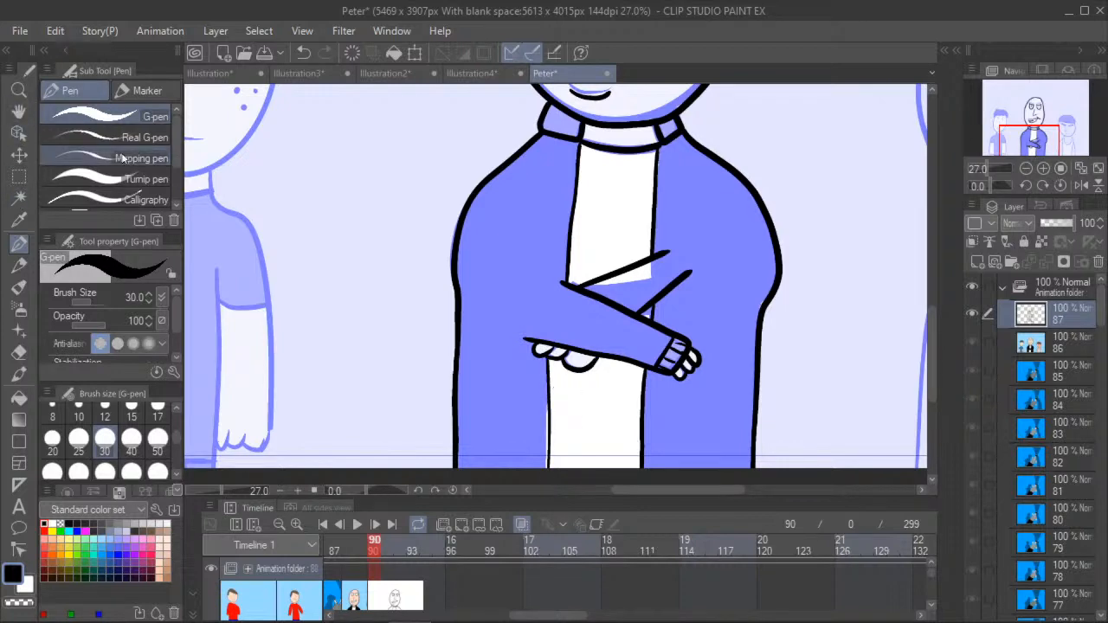
- Extend the outer ends of the two rear-arm lines into tapered points with short G-pen strokes
{"action": "scroll", "coordinate": [735, 279], "scroll_direction": "up", "scroll_amount": 2}
{"action": "left_click_drag", "start_coordinate": [634, 244], "coordinate": [667, 223]}
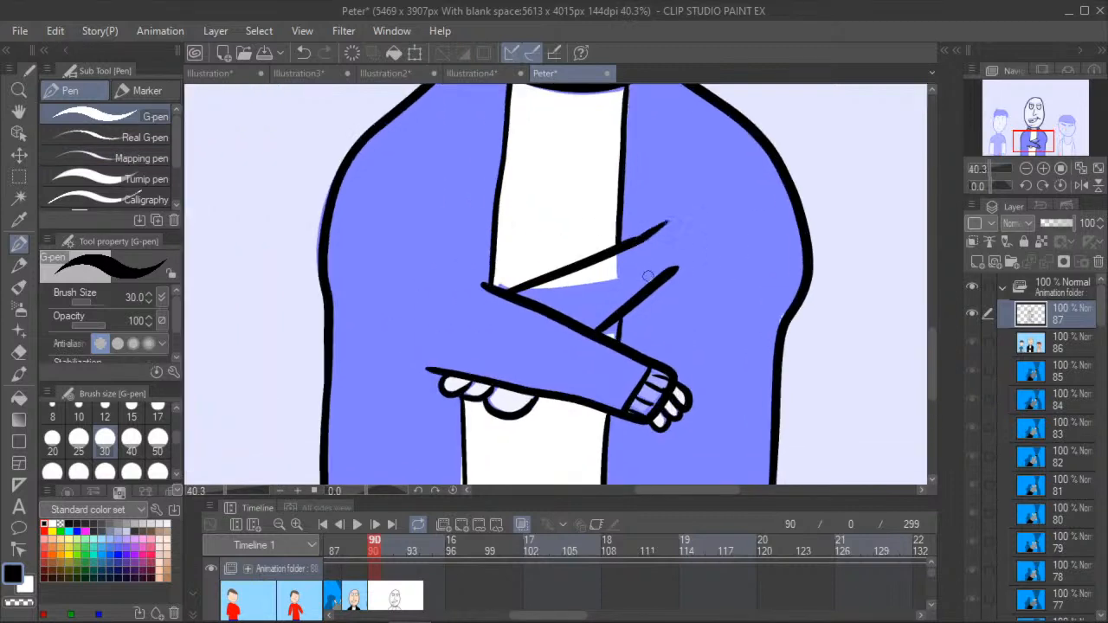
{"action": "left_click_drag", "start_coordinate": [674, 274], "coordinate": [693, 256]}
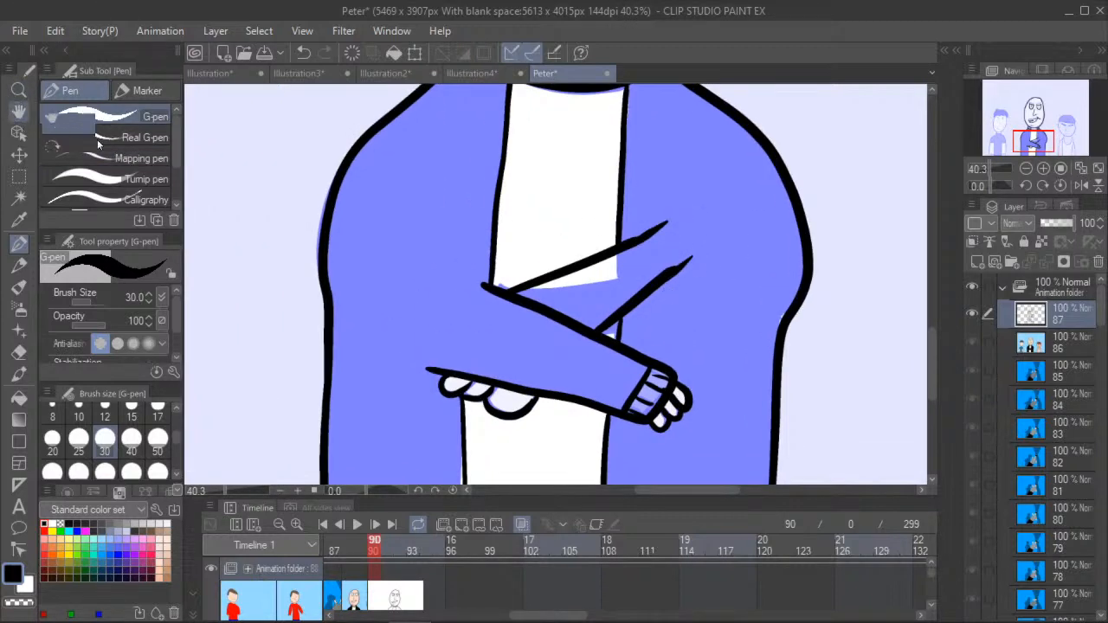
- Examine the untraced freckled figure on the left beside the traced middle figure
{"action": "left_click", "coordinate": [20, 116]}
{"action": "left_click_drag", "start_coordinate": [281, 257], "coordinate": [516, 317]}
{"action": "scroll", "coordinate": [484, 306], "scroll_direction": "down", "scroll_amount": 3}
{"action": "scroll", "coordinate": [372, 247], "scroll_direction": "down", "scroll_amount": 2}
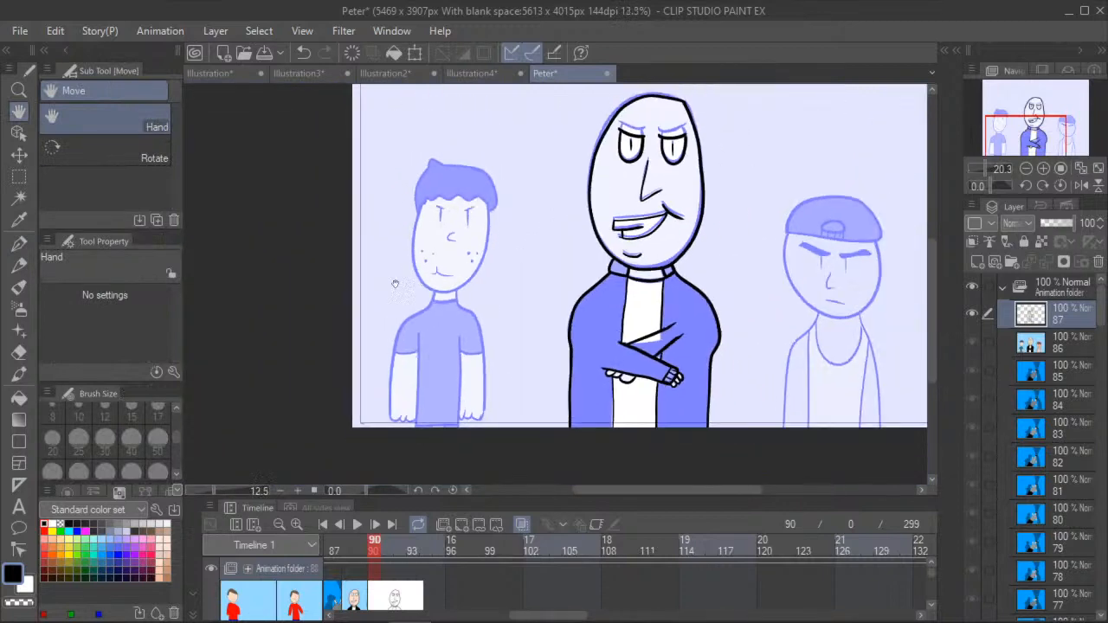
{"action": "scroll", "coordinate": [375, 295], "scroll_direction": "up", "scroll_amount": 4}
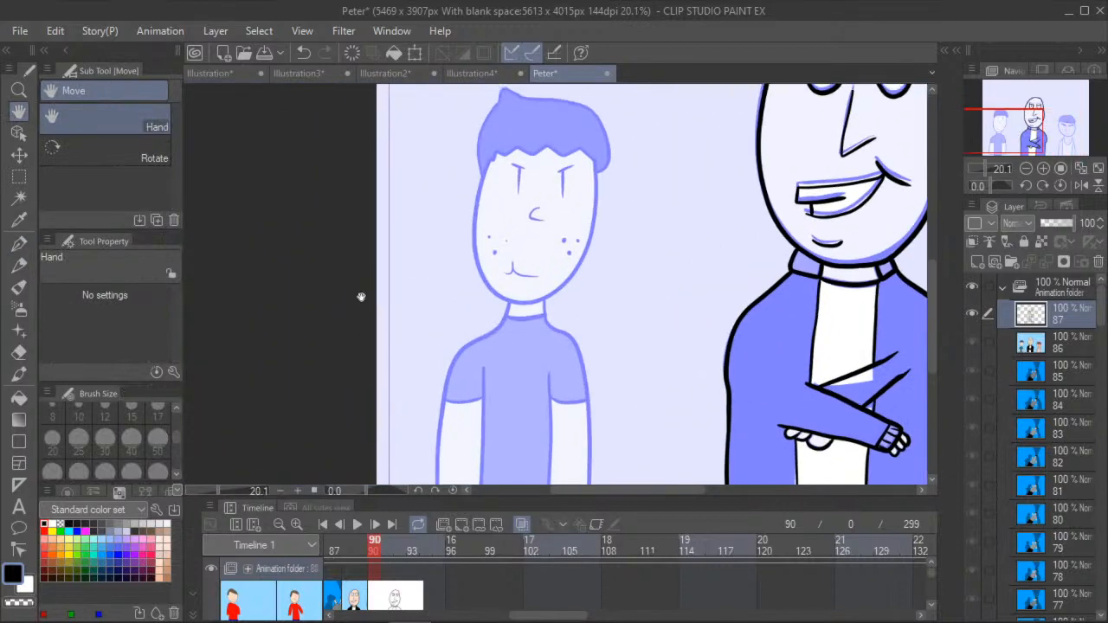
{"action": "scroll", "coordinate": [354, 306], "scroll_direction": "down", "scroll_amount": 2}
{"action": "scroll", "coordinate": [357, 320], "scroll_direction": "up", "scroll_amount": 4}
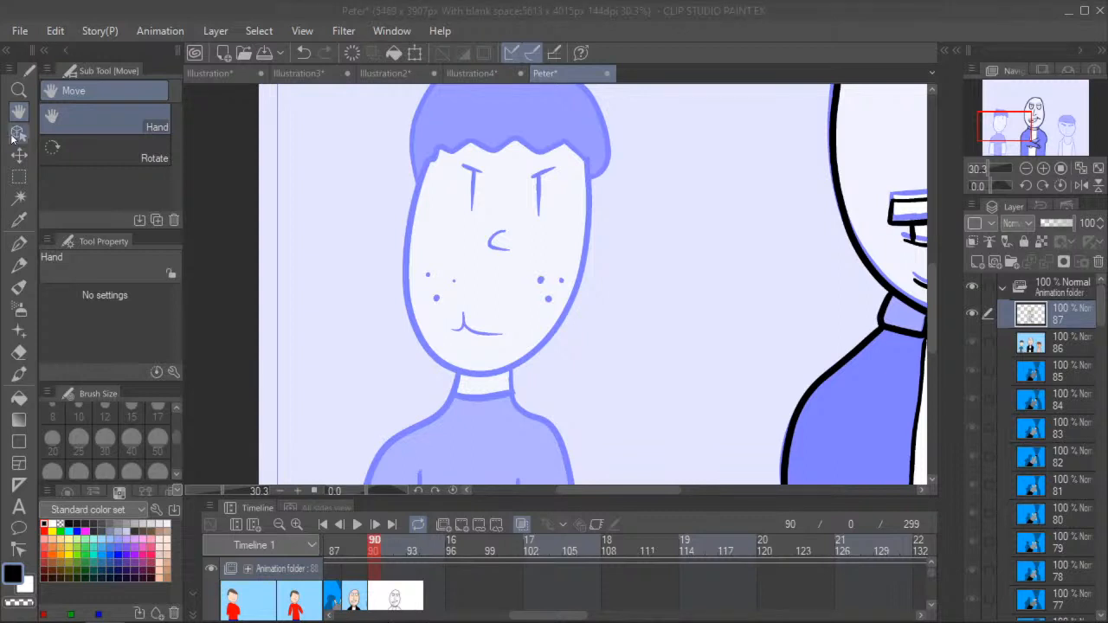
{"action": "left_click_drag", "start_coordinate": [303, 317], "coordinate": [304, 282]}
{"action": "scroll", "coordinate": [304, 286], "scroll_direction": "down", "scroll_amount": 2}
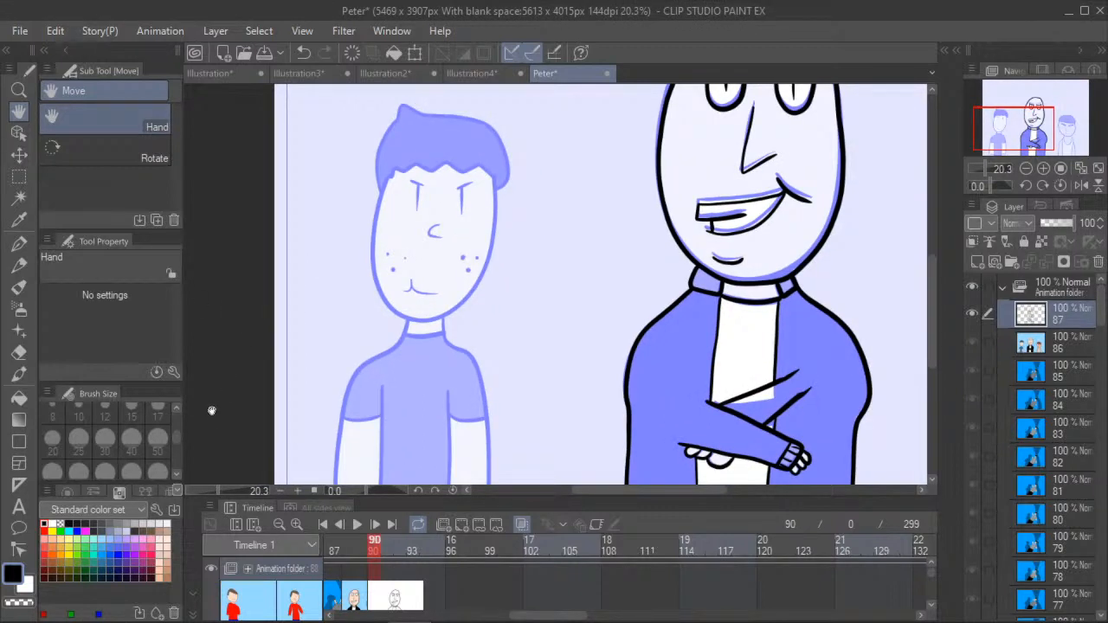
- Switch to the Illustration canvas containing the "Docs in description" note and the Sesame Street Country picture
{"action": "left_click", "coordinate": [234, 71]}
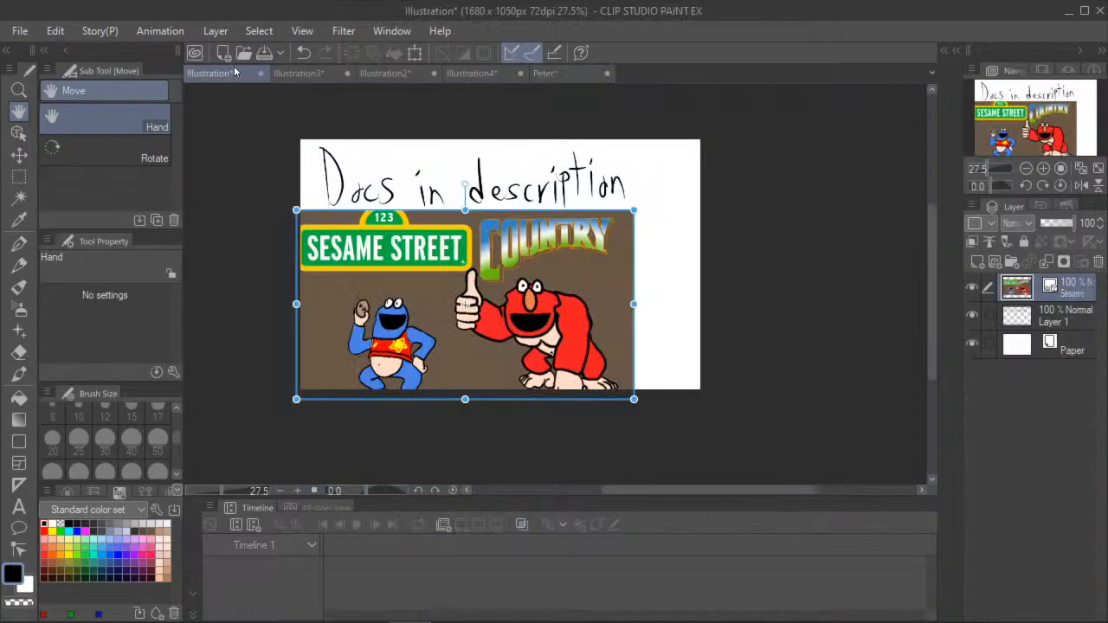
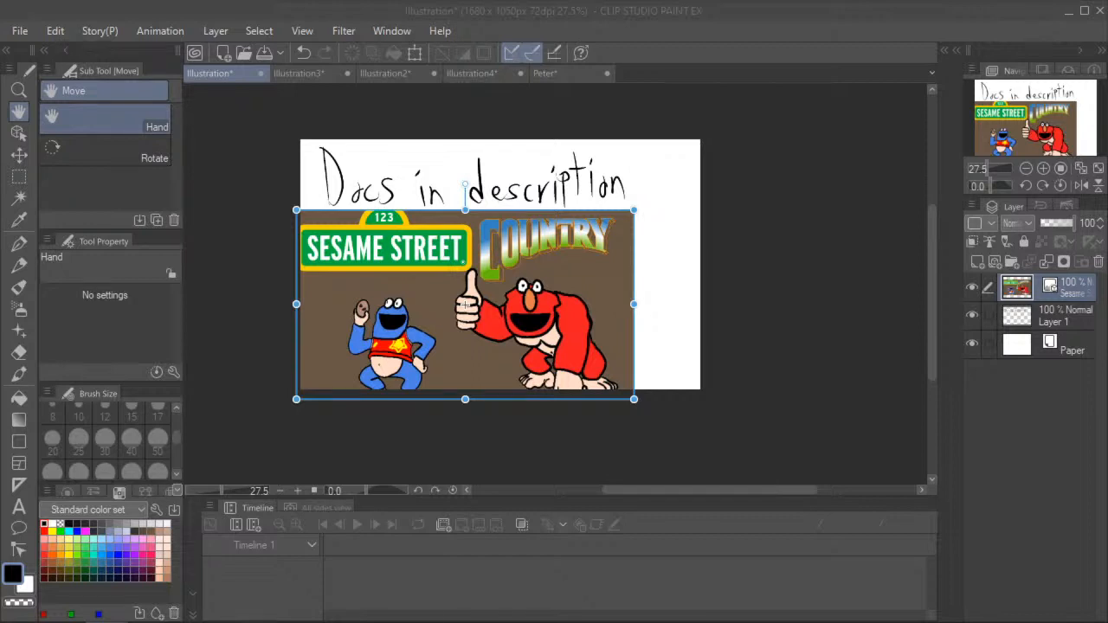
- Return to the Peter canvas and trace the left freckled figure's face outline with the G-pen at size 30
{"action": "left_click", "coordinate": [567, 74]}
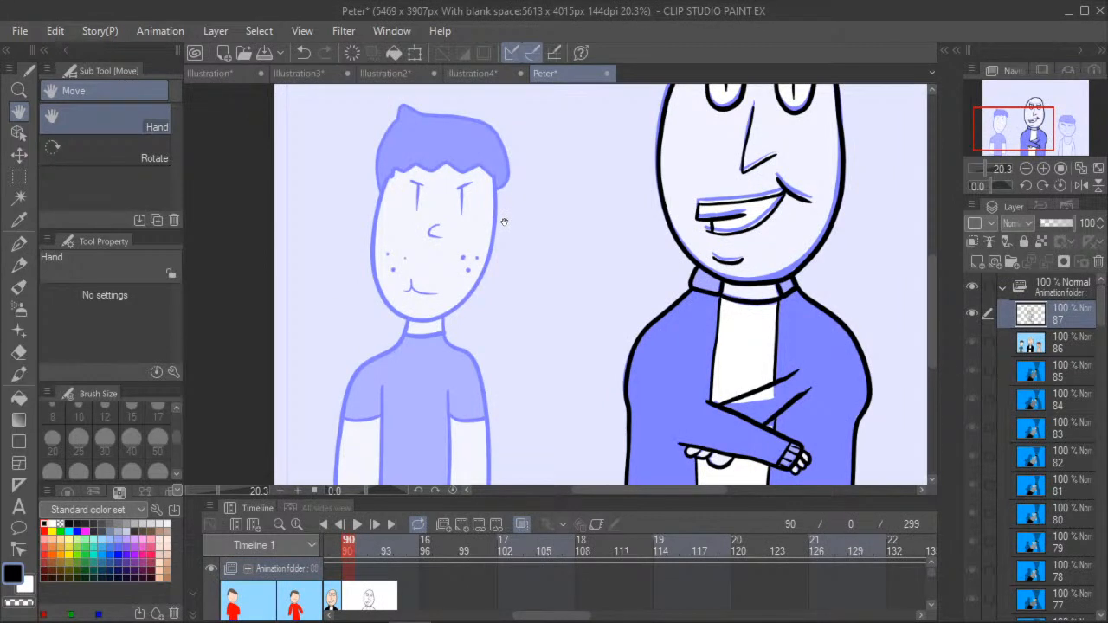
{"action": "scroll", "coordinate": [308, 259], "scroll_direction": "down", "scroll_amount": 3}
{"action": "scroll", "coordinate": [300, 282], "scroll_direction": "up", "scroll_amount": 1}
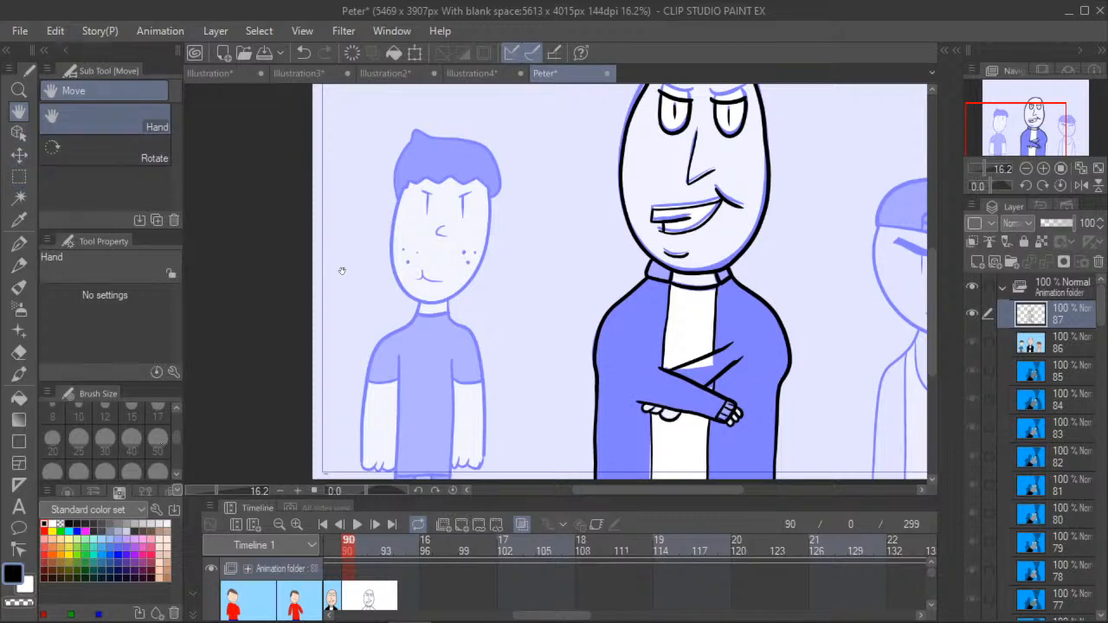
{"action": "left_click_drag", "start_coordinate": [318, 257], "coordinate": [306, 225]}
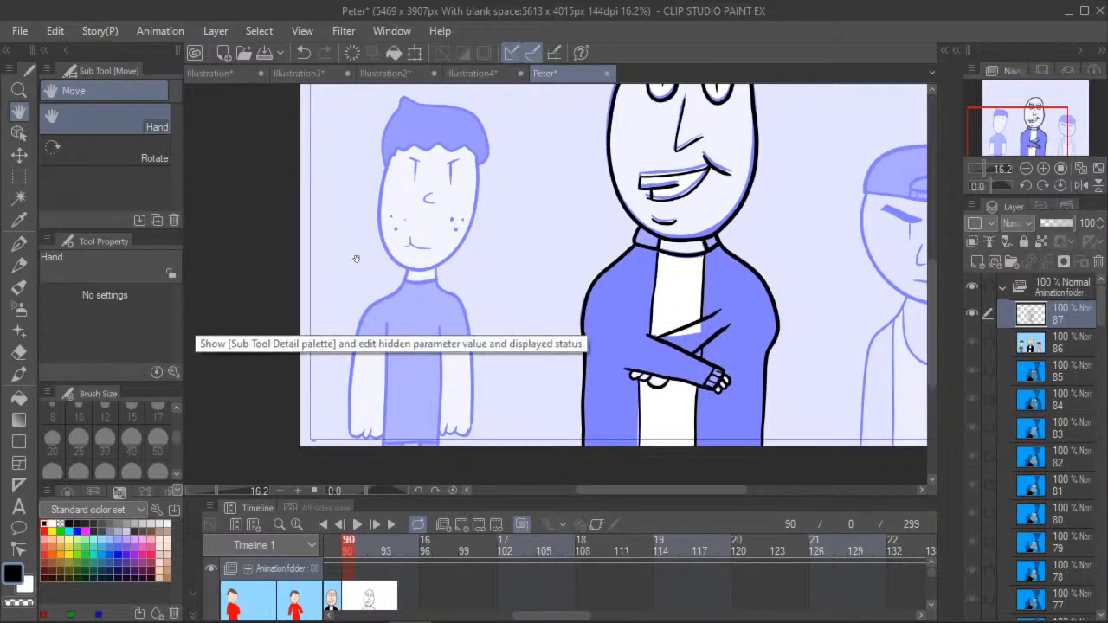
{"action": "scroll", "coordinate": [361, 262], "scroll_direction": "up", "scroll_amount": 3}
{"action": "scroll", "coordinate": [331, 282], "scroll_direction": "down", "scroll_amount": 3}
{"action": "mouse_move", "coordinate": [364, 266]}
{"action": "left_mouse_down"}
{"action": "mouse_move", "coordinate": [332, 282]}
{"action": "mouse_move", "coordinate": [349, 283]}
{"action": "left_mouse_up"}
{"action": "scroll", "coordinate": [348, 283], "scroll_direction": "up", "scroll_amount": 2}
{"action": "left_click", "coordinate": [18, 246]}
{"action": "scroll", "coordinate": [404, 256], "scroll_direction": "up", "scroll_amount": 2}
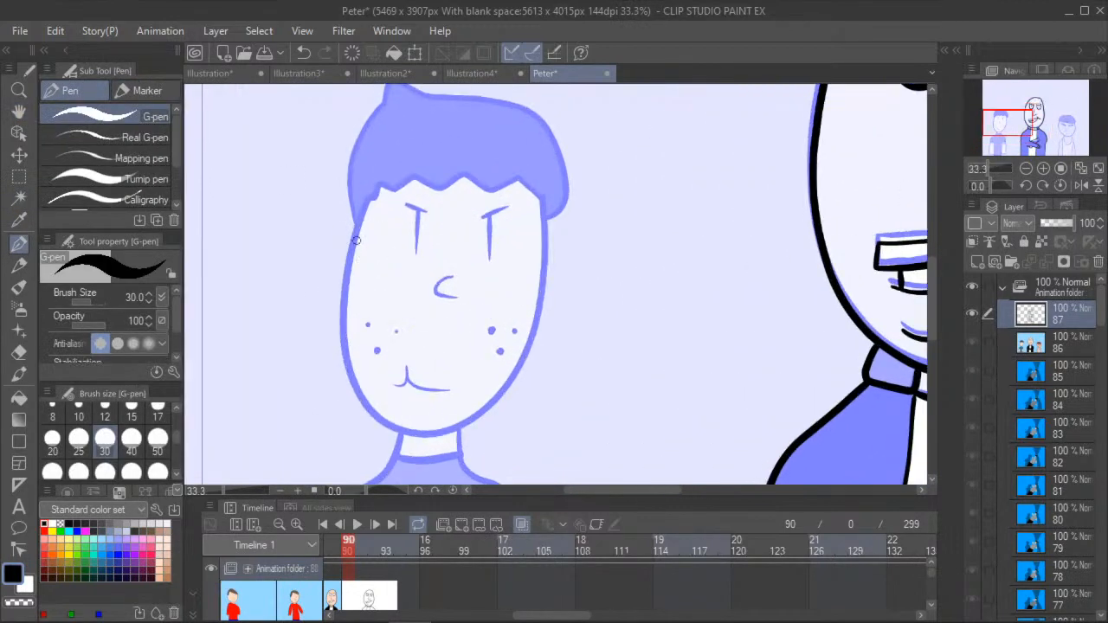
{"action": "mouse_move", "coordinate": [370, 195]}
{"action": "left_mouse_down"}
{"action": "mouse_move", "coordinate": [347, 273]}
{"action": "mouse_move", "coordinate": [347, 365]}
{"action": "mouse_move", "coordinate": [382, 419]}
{"action": "mouse_move", "coordinate": [443, 435]}
{"action": "mouse_move", "coordinate": [493, 405]}
{"action": "mouse_move", "coordinate": [527, 360]}
{"action": "mouse_move", "coordinate": [544, 277]}
{"action": "mouse_move", "coordinate": [539, 192]}
{"action": "left_mouse_up"}
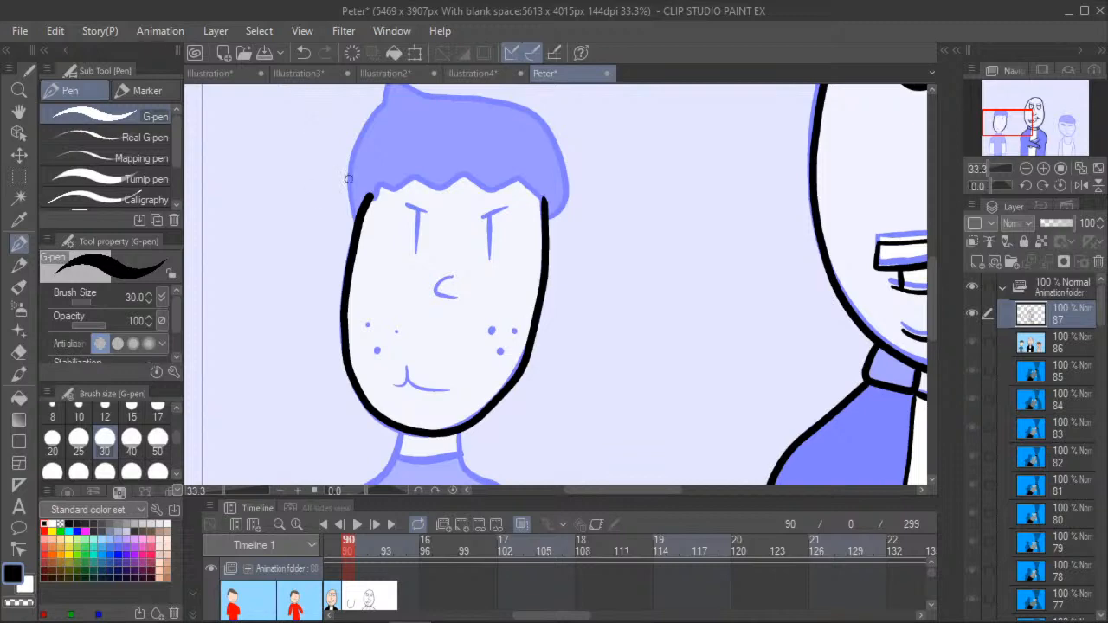
- Trace the left figure's wavy hairline, pointed tuft and rounded outer hair outline with the G-pen
{"action": "mouse_move", "coordinate": [370, 199]}
{"action": "left_mouse_down"}
{"action": "mouse_move", "coordinate": [411, 179]}
{"action": "mouse_move", "coordinate": [466, 173]}
{"action": "mouse_move", "coordinate": [487, 188]}
{"action": "left_mouse_up"}
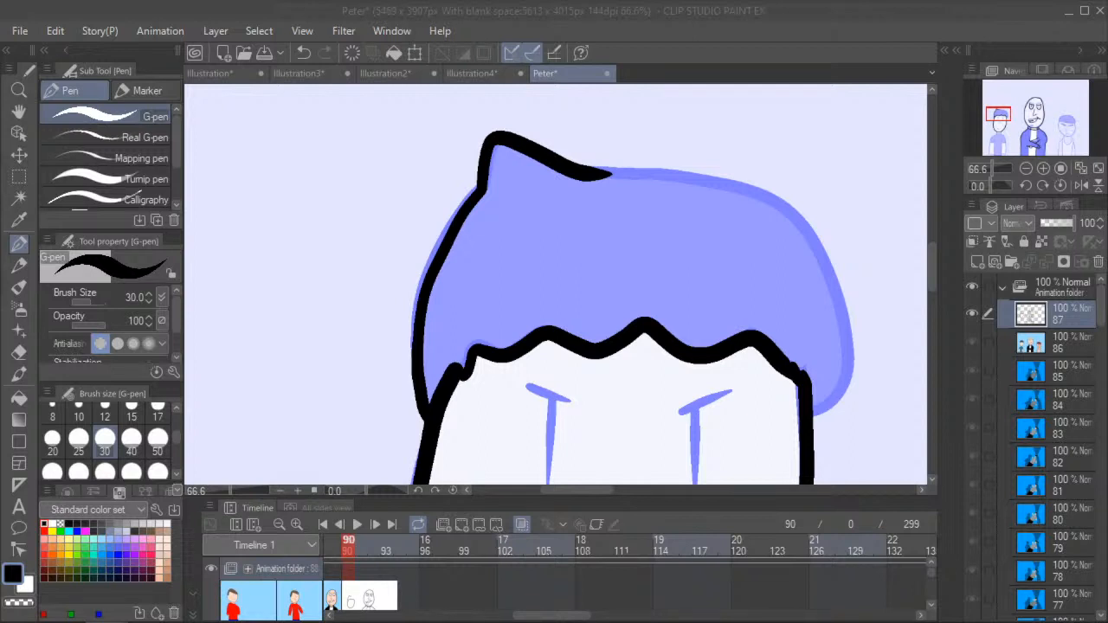
{"action": "left_click", "coordinate": [17, 115]}
{"action": "left_click_drag", "start_coordinate": [375, 245], "coordinate": [237, 251]}
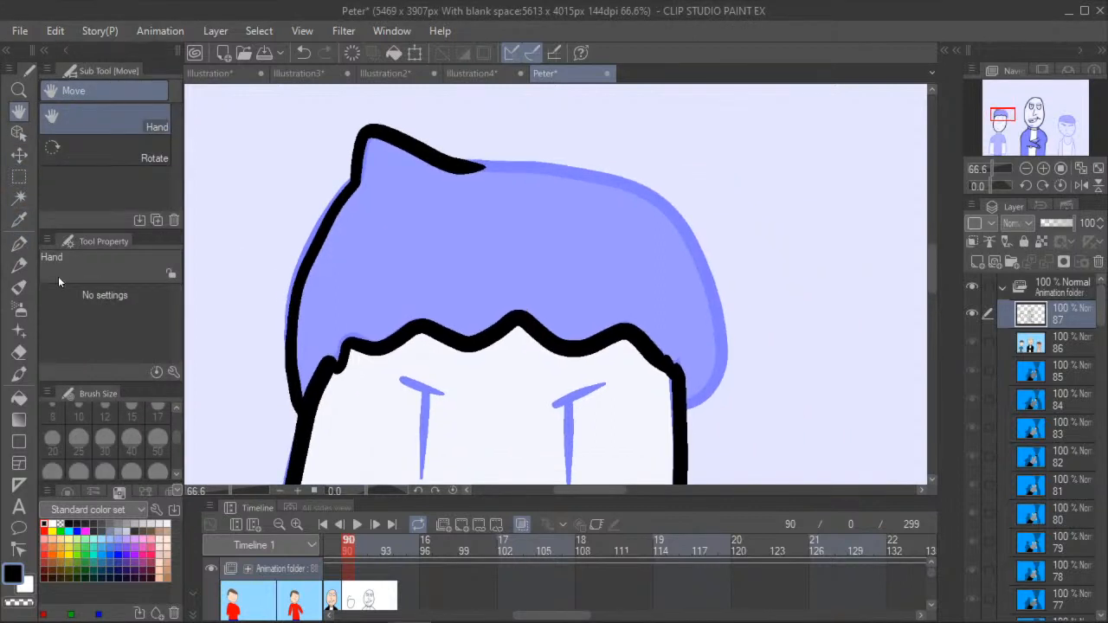
{"action": "left_click", "coordinate": [20, 243]}
{"action": "mouse_move", "coordinate": [467, 164]}
{"action": "left_mouse_down"}
{"action": "mouse_move", "coordinate": [562, 171]}
{"action": "mouse_move", "coordinate": [664, 204]}
{"action": "mouse_move", "coordinate": [699, 248]}
{"action": "mouse_move", "coordinate": [717, 308]}
{"action": "mouse_move", "coordinate": [719, 359]}
{"action": "mouse_move", "coordinate": [685, 401]}
{"action": "mouse_move", "coordinate": [695, 391]}
{"action": "left_mouse_up"}
- Dot the six freckles on the left figure's cheeks with the G-pen, three on each side
{"action": "left_click", "coordinate": [19, 111]}
{"action": "left_click_drag", "start_coordinate": [238, 325], "coordinate": [275, 298]}
{"action": "scroll", "coordinate": [257, 322], "scroll_direction": "down", "scroll_amount": 4}
{"action": "scroll", "coordinate": [248, 299], "scroll_direction": "up", "scroll_amount": 2}
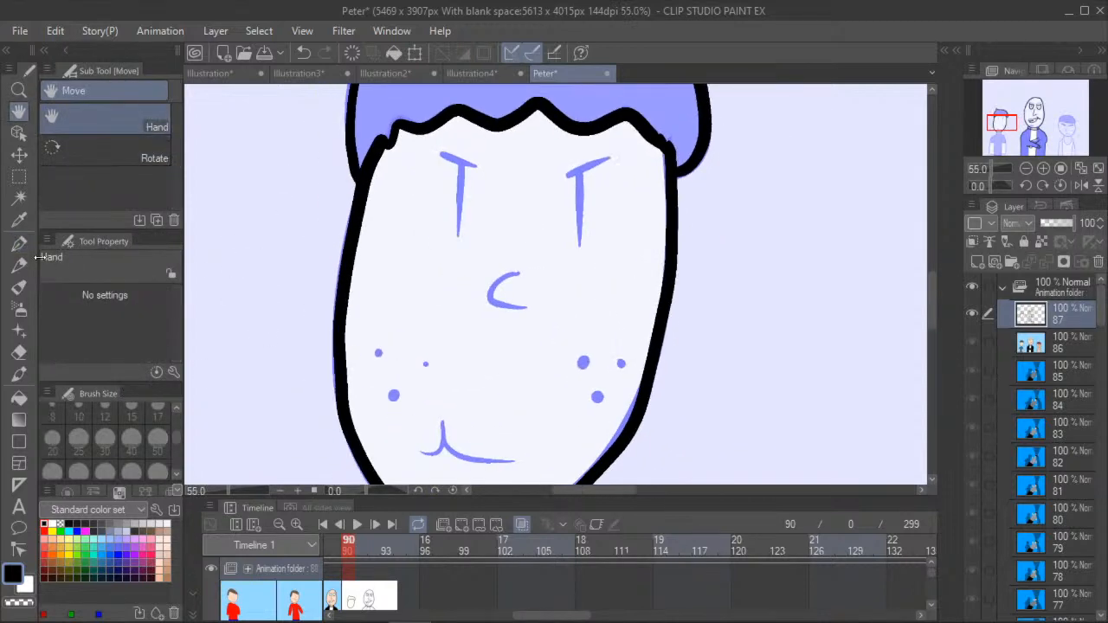
{"action": "left_click", "coordinate": [19, 243]}
{"action": "scroll", "coordinate": [366, 349], "scroll_direction": "up", "scroll_amount": 1}
{"action": "left_click", "coordinate": [370, 352]}
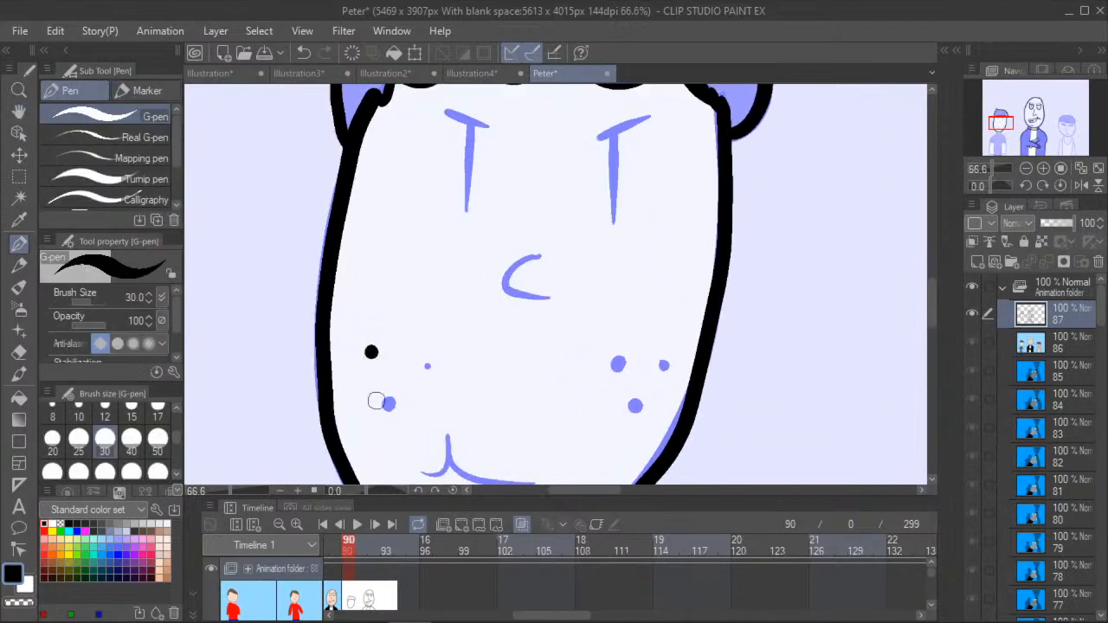
{"action": "left_click", "coordinate": [388, 403]}
{"action": "left_click", "coordinate": [426, 364]}
{"action": "left_click", "coordinate": [663, 365]}
{"action": "left_click", "coordinate": [617, 365]}
{"action": "left_click", "coordinate": [634, 405]}
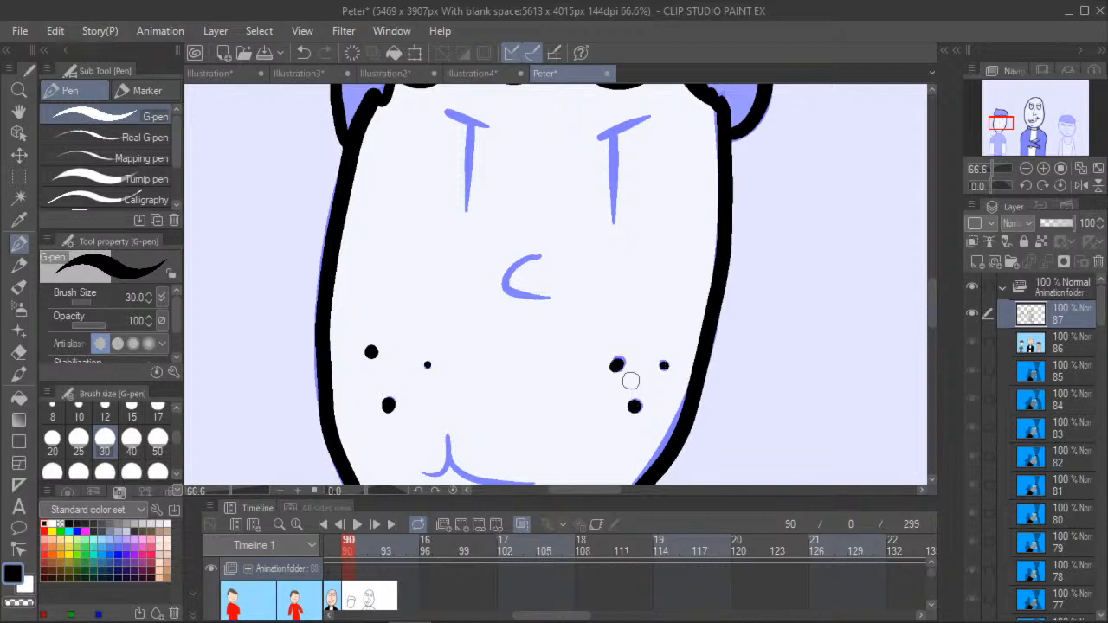
- Trace the left figure's slanted brows, tapered eye lines and curved nose with the G-pen
{"action": "mouse_move", "coordinate": [445, 111]}
{"action": "left_mouse_down"}
{"action": "mouse_move", "coordinate": [486, 131]}
{"action": "mouse_move", "coordinate": [472, 186]}
{"action": "left_mouse_up"}
{"action": "left_click", "coordinate": [304, 52]}
{"action": "left_click_drag", "start_coordinate": [472, 128], "coordinate": [468, 154]}
{"action": "left_click_drag", "start_coordinate": [469, 192], "coordinate": [468, 207]}
{"action": "mouse_move", "coordinate": [597, 139]}
{"action": "left_mouse_down"}
{"action": "mouse_move", "coordinate": [655, 114]}
{"action": "mouse_move", "coordinate": [613, 225]}
{"action": "left_mouse_up"}
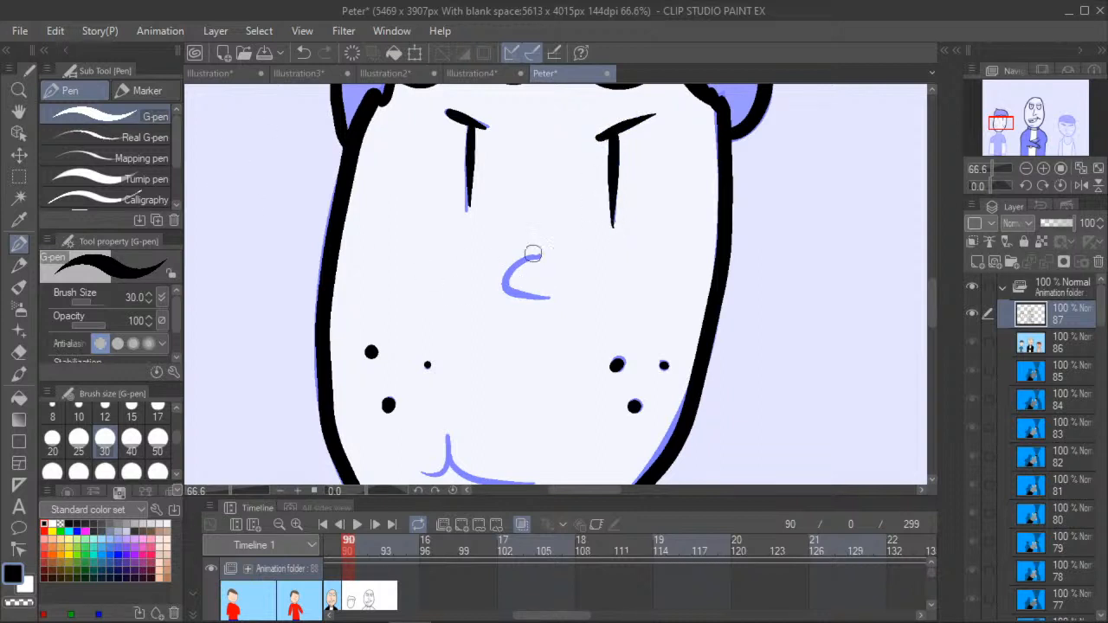
{"action": "mouse_move", "coordinate": [537, 256]}
{"action": "left_mouse_down"}
{"action": "mouse_move", "coordinate": [505, 276]}
{"action": "mouse_move", "coordinate": [508, 291]}
{"action": "mouse_move", "coordinate": [554, 298]}
{"action": "left_mouse_up"}
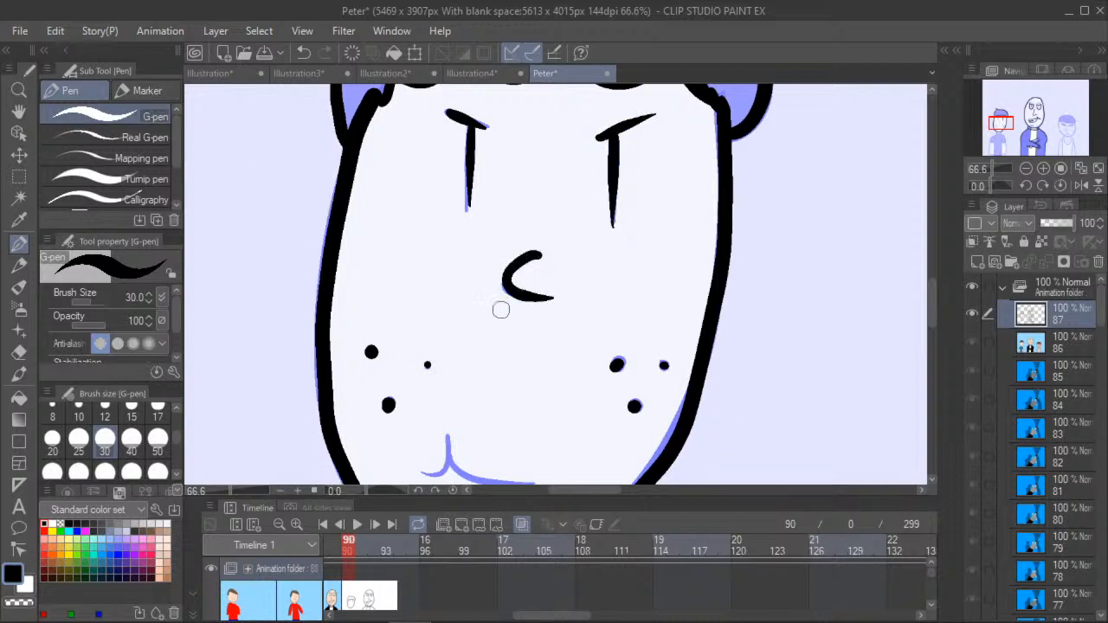
- Draw a mouth with a row of teeth over the left figure's closed mouth line using the G-pen
{"action": "key", "text": "h"}
{"action": "left_click_drag", "start_coordinate": [232, 374], "coordinate": [250, 242]}
{"action": "left_click", "coordinate": [19, 243]}
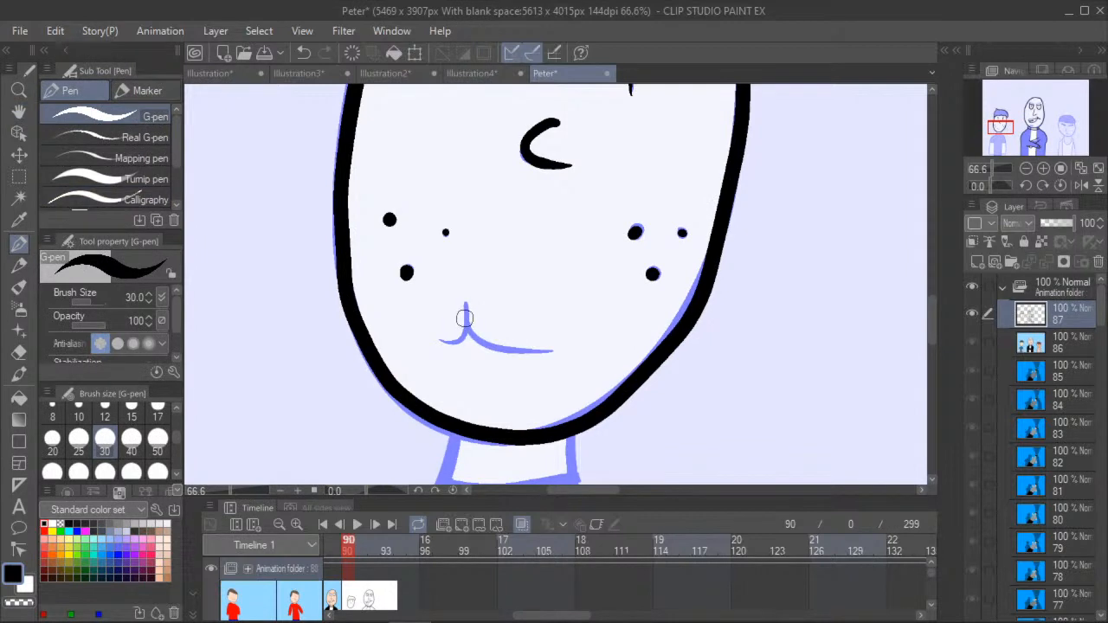
{"action": "mouse_move", "coordinate": [558, 314]}
{"action": "left_mouse_down"}
{"action": "mouse_move", "coordinate": [551, 355]}
{"action": "mouse_move", "coordinate": [560, 345]}
{"action": "mouse_move", "coordinate": [490, 331]}
{"action": "mouse_move", "coordinate": [463, 308]}
{"action": "mouse_move", "coordinate": [465, 334]}
{"action": "mouse_move", "coordinate": [452, 335]}
{"action": "mouse_move", "coordinate": [463, 328]}
{"action": "mouse_move", "coordinate": [484, 351]}
{"action": "mouse_move", "coordinate": [558, 354]}
{"action": "left_mouse_up"}
{"action": "mouse_move", "coordinate": [491, 333]}
{"action": "left_mouse_down"}
{"action": "mouse_move", "coordinate": [512, 354]}
{"action": "mouse_move", "coordinate": [543, 351]}
{"action": "left_mouse_up"}
- Trace the left side of the freckled figure's neck, shoulder and outer arm down to the hand with the G-pen
{"action": "left_click", "coordinate": [19, 112]}
{"action": "mouse_move", "coordinate": [282, 310]}
{"action": "left_mouse_down"}
{"action": "mouse_move", "coordinate": [286, 288]}
{"action": "mouse_move", "coordinate": [338, 247]}
{"action": "left_mouse_up"}
{"action": "scroll", "coordinate": [338, 247], "scroll_direction": "down", "scroll_amount": 2}
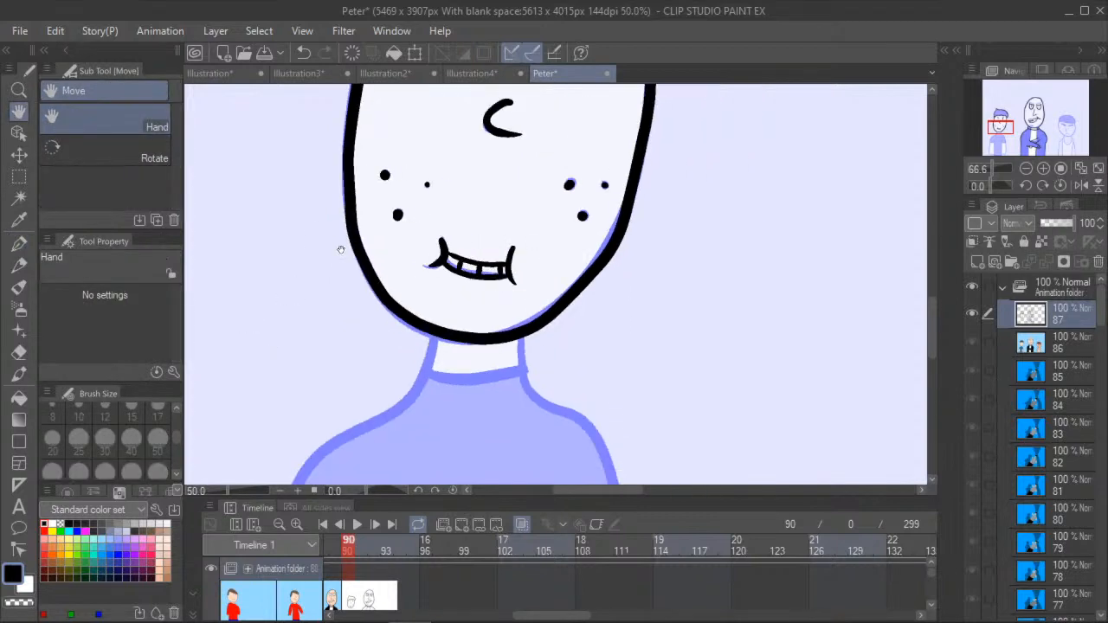
{"action": "left_click_drag", "start_coordinate": [280, 391], "coordinate": [296, 299]}
{"action": "scroll", "coordinate": [275, 370], "scroll_direction": "down", "scroll_amount": 2}
{"action": "scroll", "coordinate": [230, 434], "scroll_direction": "down", "scroll_amount": 1}
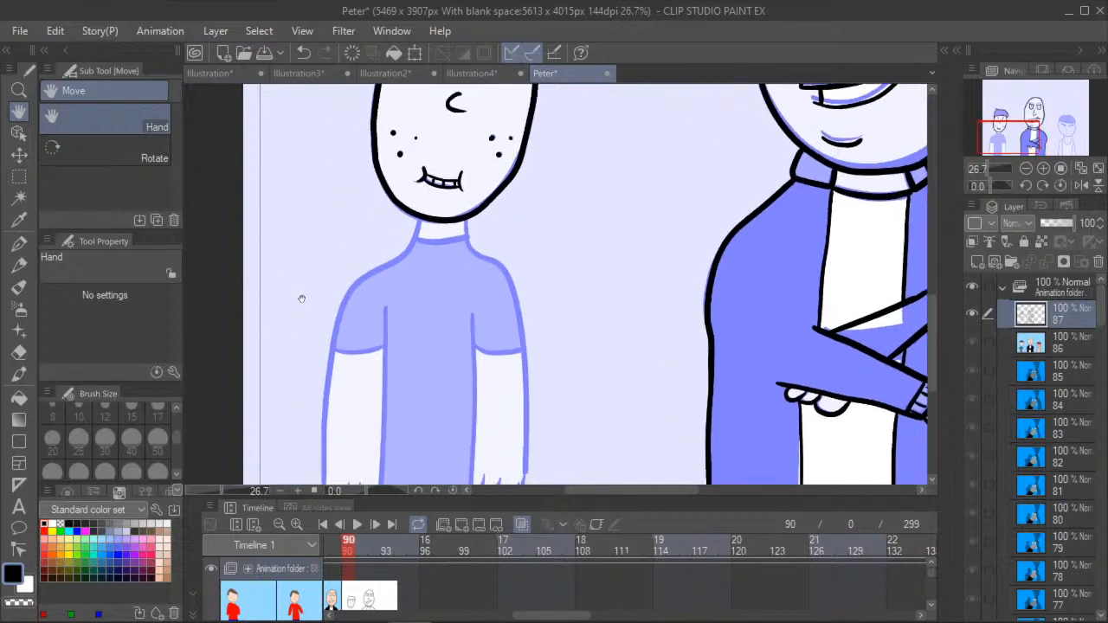
{"action": "scroll", "coordinate": [312, 294], "scroll_direction": "up", "scroll_amount": 3}
{"action": "left_click_drag", "start_coordinate": [331, 265], "coordinate": [341, 185]}
{"action": "scroll", "coordinate": [333, 246], "scroll_direction": "down", "scroll_amount": 2}
{"action": "left_click_drag", "start_coordinate": [333, 260], "coordinate": [341, 299]}
{"action": "left_click", "coordinate": [19, 244]}
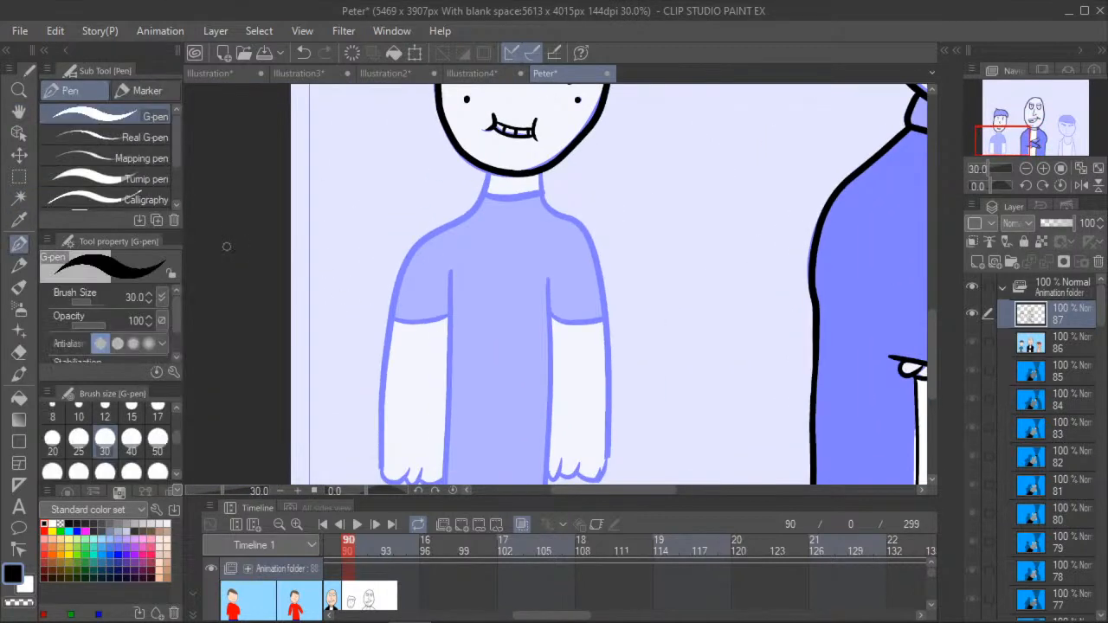
{"action": "mouse_move", "coordinate": [487, 176]}
{"action": "left_mouse_down"}
{"action": "mouse_move", "coordinate": [474, 203]}
{"action": "mouse_move", "coordinate": [413, 246]}
{"action": "mouse_move", "coordinate": [387, 317]}
{"action": "mouse_move", "coordinate": [381, 468]}
{"action": "mouse_move", "coordinate": [398, 478]}
{"action": "mouse_move", "coordinate": [410, 470]}
{"action": "left_mouse_up"}
- Complete the freckled figure's left-hand arm with its fingers, inner arm line and sleeve hem
{"action": "left_click", "coordinate": [19, 113]}
{"action": "left_click_drag", "start_coordinate": [279, 357], "coordinate": [269, 248]}
{"action": "left_click", "coordinate": [19, 243]}
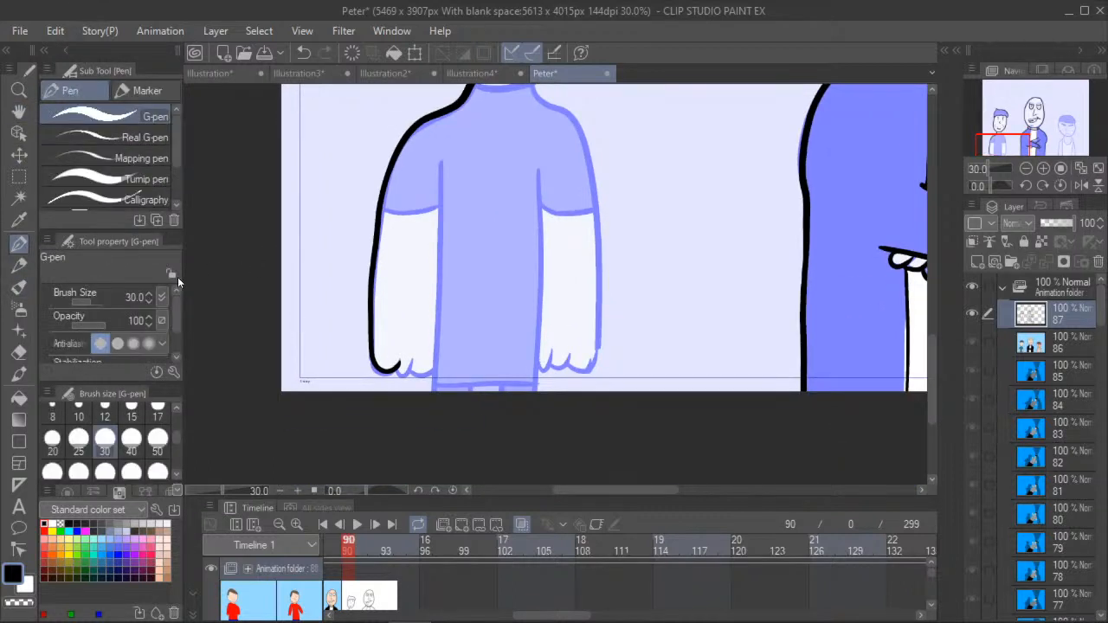
{"action": "scroll", "coordinate": [394, 368], "scroll_direction": "up", "scroll_amount": 1}
{"action": "mouse_move", "coordinate": [394, 368]}
{"action": "left_mouse_down"}
{"action": "mouse_move", "coordinate": [404, 375]}
{"action": "mouse_move", "coordinate": [410, 361]}
{"action": "mouse_move", "coordinate": [426, 378]}
{"action": "left_mouse_up"}
{"action": "left_click_drag", "start_coordinate": [442, 142], "coordinate": [426, 426]}
{"action": "left_click_drag", "start_coordinate": [373, 192], "coordinate": [440, 189]}
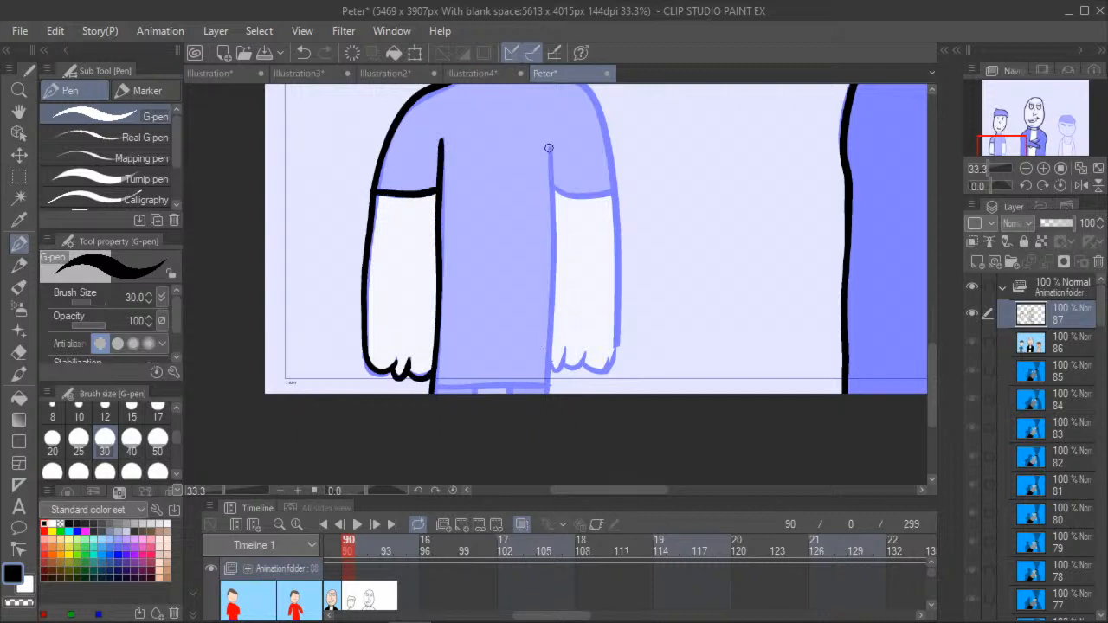
- Trace the freckled figure's right-hand arm with its inner line, fingers, neck-to-hand outer line and sleeve hem
{"action": "left_click_drag", "start_coordinate": [548, 150], "coordinate": [547, 417]}
{"action": "mouse_move", "coordinate": [560, 367]}
{"action": "left_mouse_down"}
{"action": "mouse_move", "coordinate": [590, 358]}
{"action": "mouse_move", "coordinate": [605, 371]}
{"action": "mouse_move", "coordinate": [615, 349]}
{"action": "left_mouse_up"}
{"action": "left_click_drag", "start_coordinate": [403, 204], "coordinate": [359, 301]}
{"action": "left_click", "coordinate": [19, 244]}
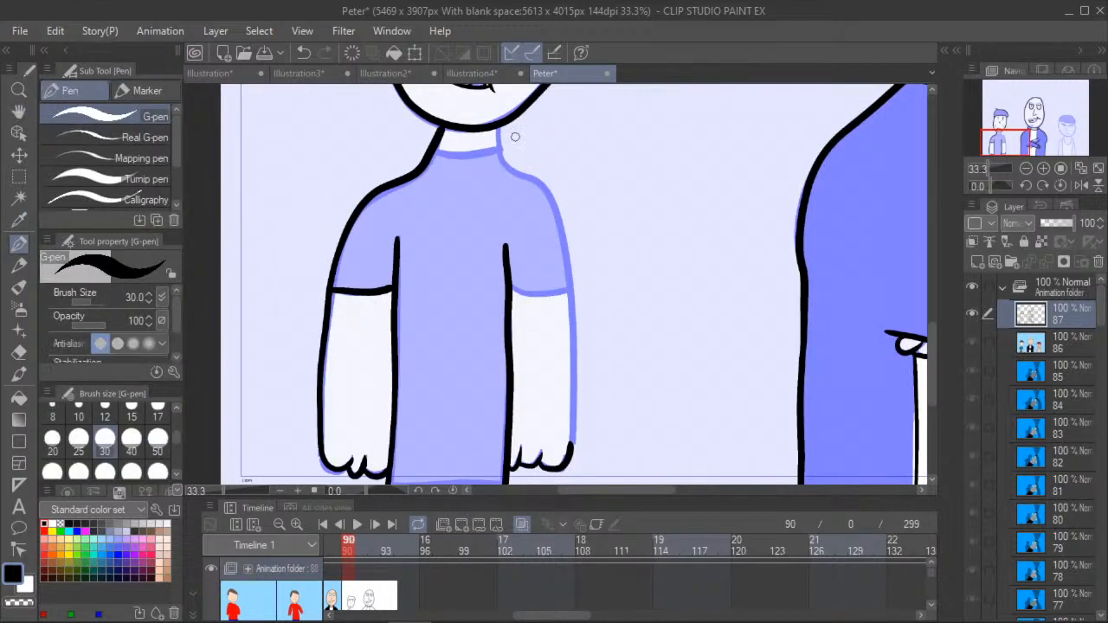
{"action": "mouse_move", "coordinate": [498, 141]}
{"action": "left_mouse_down"}
{"action": "mouse_move", "coordinate": [508, 167]}
{"action": "mouse_move", "coordinate": [551, 199]}
{"action": "mouse_move", "coordinate": [561, 228]}
{"action": "mouse_move", "coordinate": [572, 453]}
{"action": "left_mouse_up"}
{"action": "left_click_drag", "start_coordinate": [507, 287], "coordinate": [560, 293]}
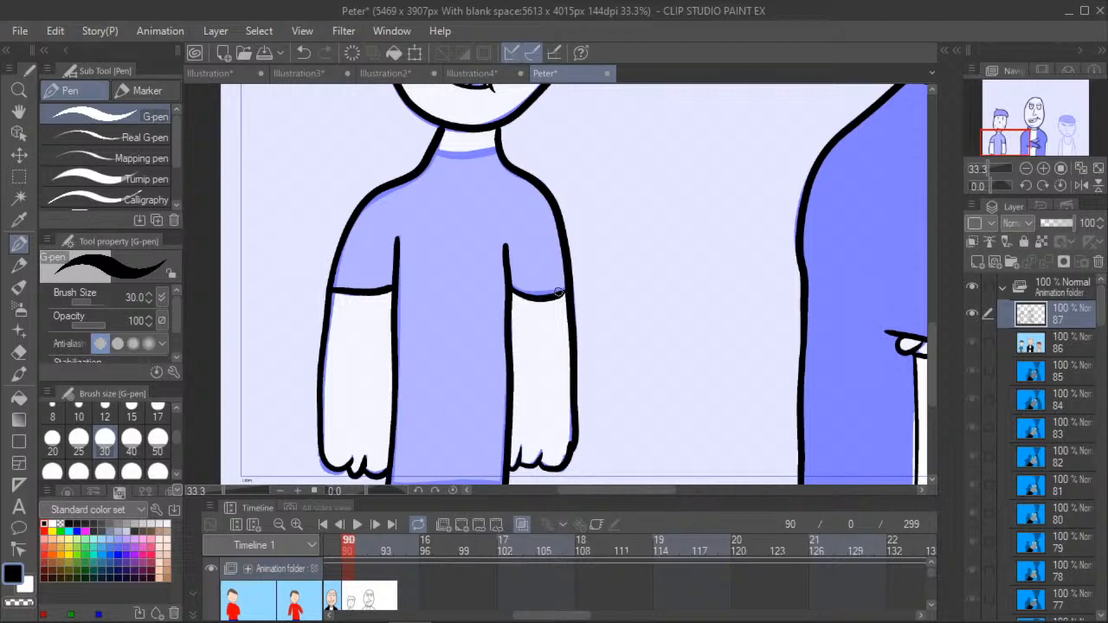
- Trace the freckled figure's shirt hem and the short trouser lines beneath it at the canvas edge
{"action": "left_click", "coordinate": [19, 112]}
{"action": "left_click_drag", "start_coordinate": [265, 400], "coordinate": [287, 286]}
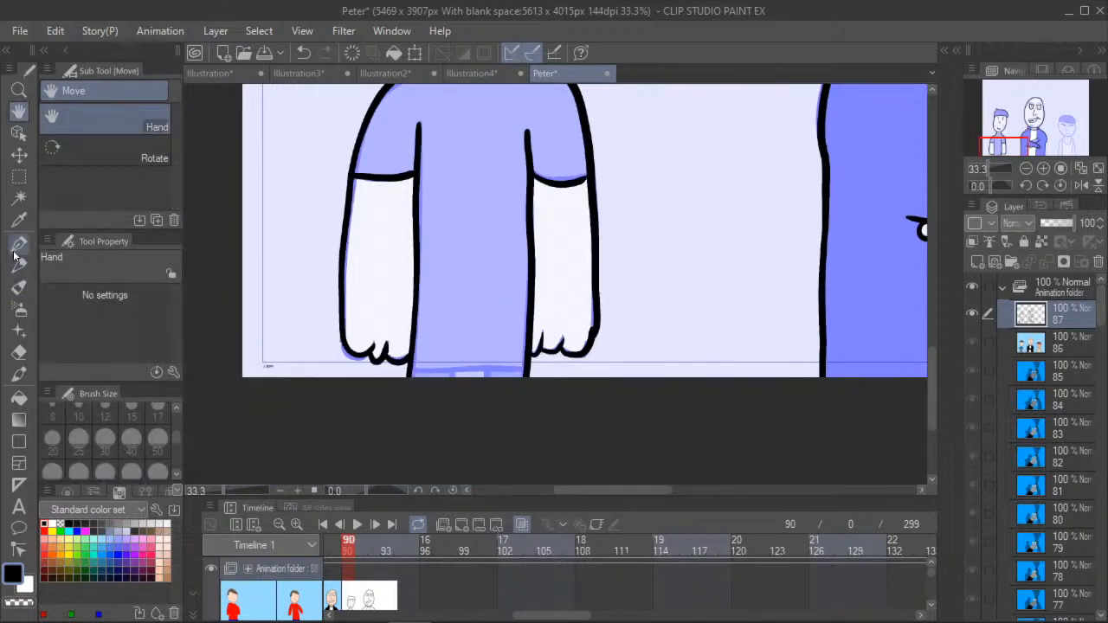
{"action": "left_click", "coordinate": [19, 244]}
{"action": "scroll", "coordinate": [414, 370], "scroll_direction": "up", "scroll_amount": 1}
{"action": "left_click_drag", "start_coordinate": [414, 370], "coordinate": [575, 371]}
{"action": "mouse_move", "coordinate": [467, 373]}
{"action": "left_mouse_down"}
{"action": "mouse_move", "coordinate": [469, 384]}
{"action": "mouse_move", "coordinate": [516, 382]}
{"action": "left_mouse_up"}
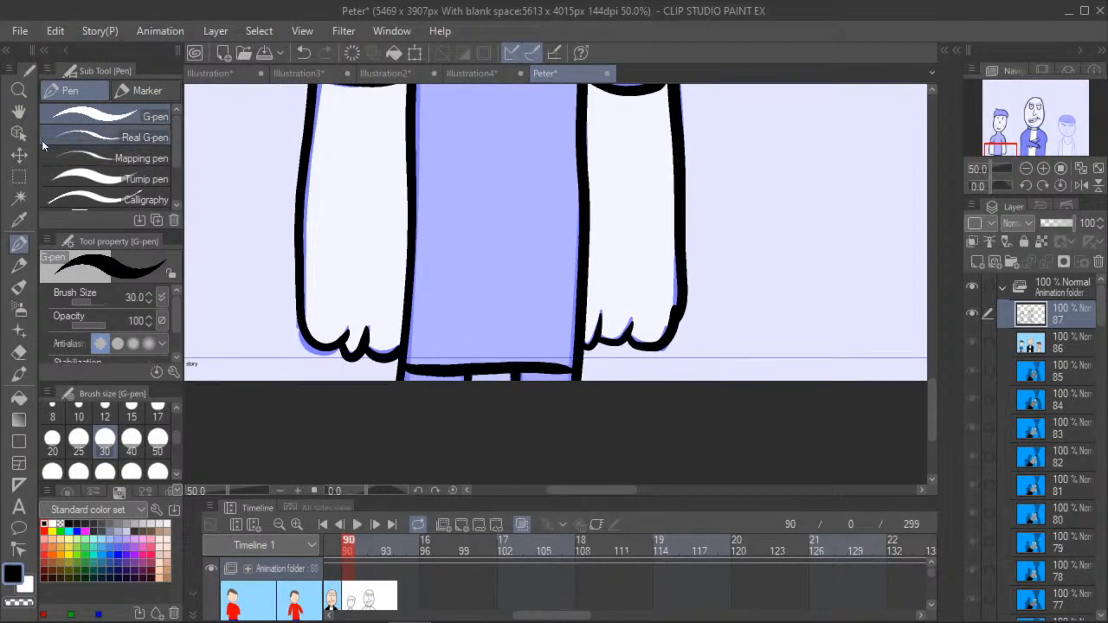
- Examine the untraced figure in the backward cap on the right of the scene
{"action": "left_click", "coordinate": [19, 112]}
{"action": "scroll", "coordinate": [441, 259], "scroll_direction": "down", "scroll_amount": 3}
{"action": "left_click_drag", "start_coordinate": [608, 233], "coordinate": [493, 329]}
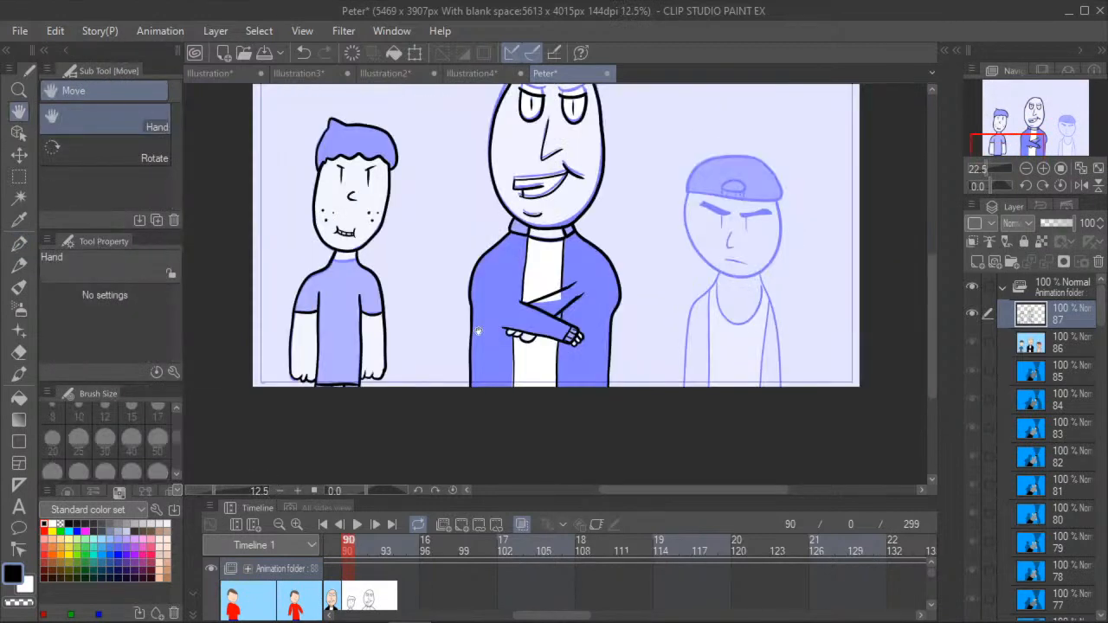
{"action": "scroll", "coordinate": [477, 332], "scroll_direction": "up", "scroll_amount": 2}
{"action": "left_click_drag", "start_coordinate": [677, 303], "coordinate": [424, 350]}
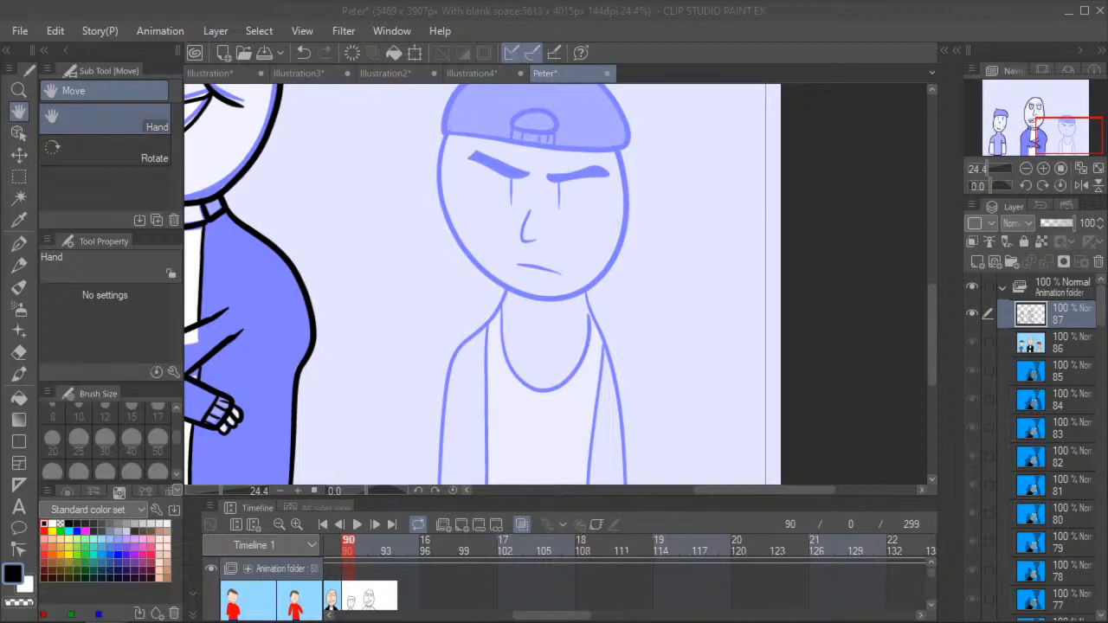
- Check the Grover image in the Drawing Stream document in Google Docs, clearing its window off the canvas when done
{"action": "left_click", "coordinate": [839, 375]}
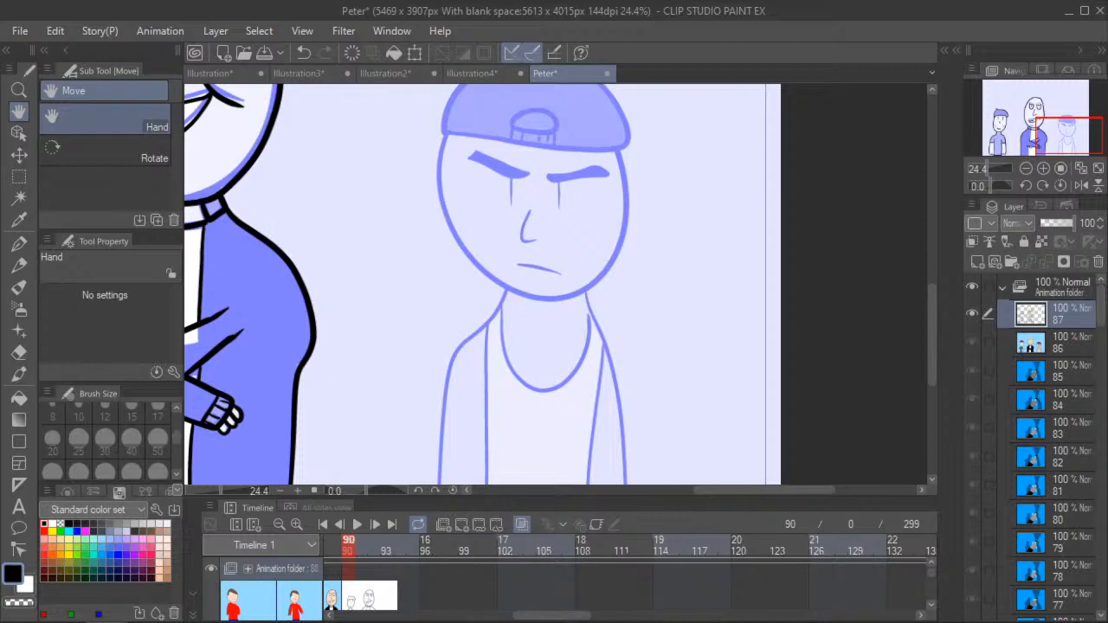
{"action": "left_click_drag", "start_coordinate": [2, 168], "coordinate": [457, 143]}
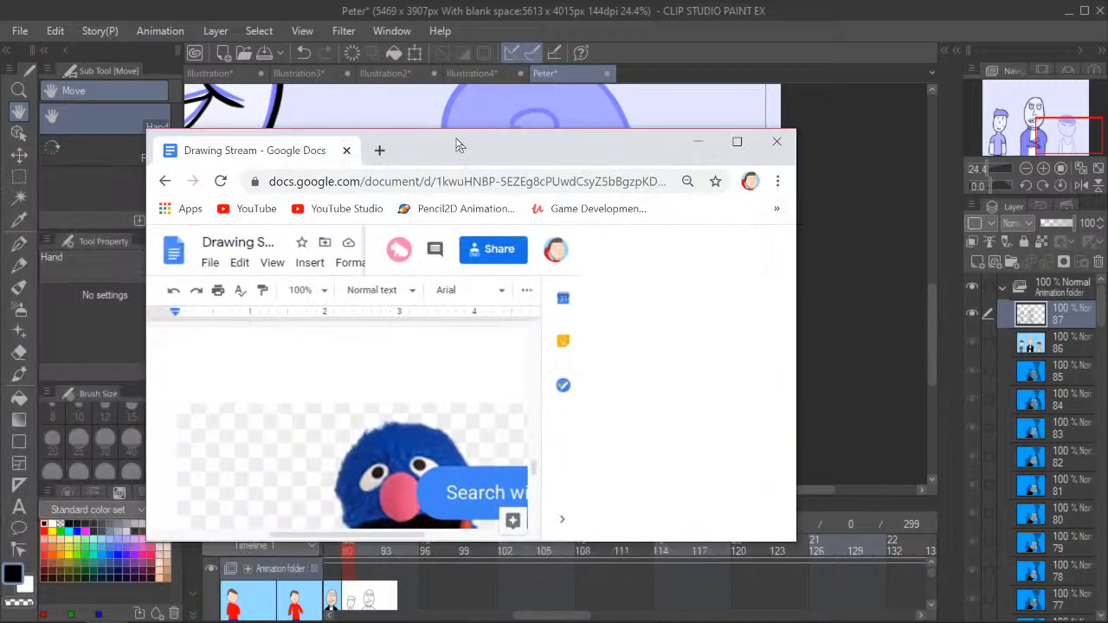
{"action": "scroll", "coordinate": [406, 342], "scroll_direction": "down", "scroll_amount": 2}
{"action": "scroll", "coordinate": [390, 346], "scroll_direction": "up", "scroll_amount": 1}
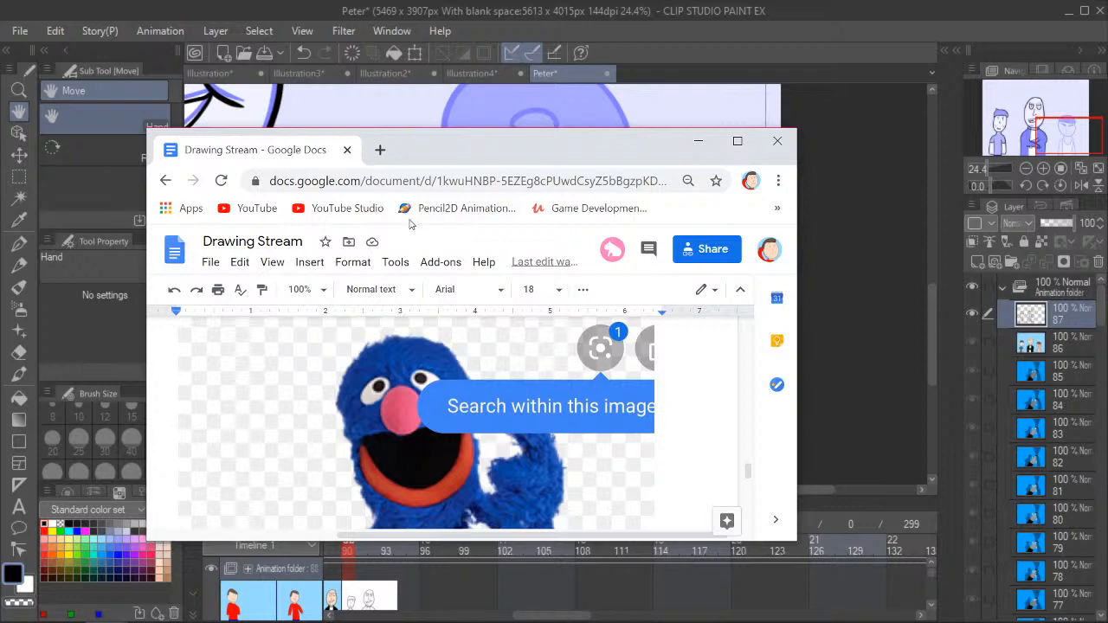
{"action": "left_click_drag", "start_coordinate": [606, 140], "coordinate": [0, 126]}
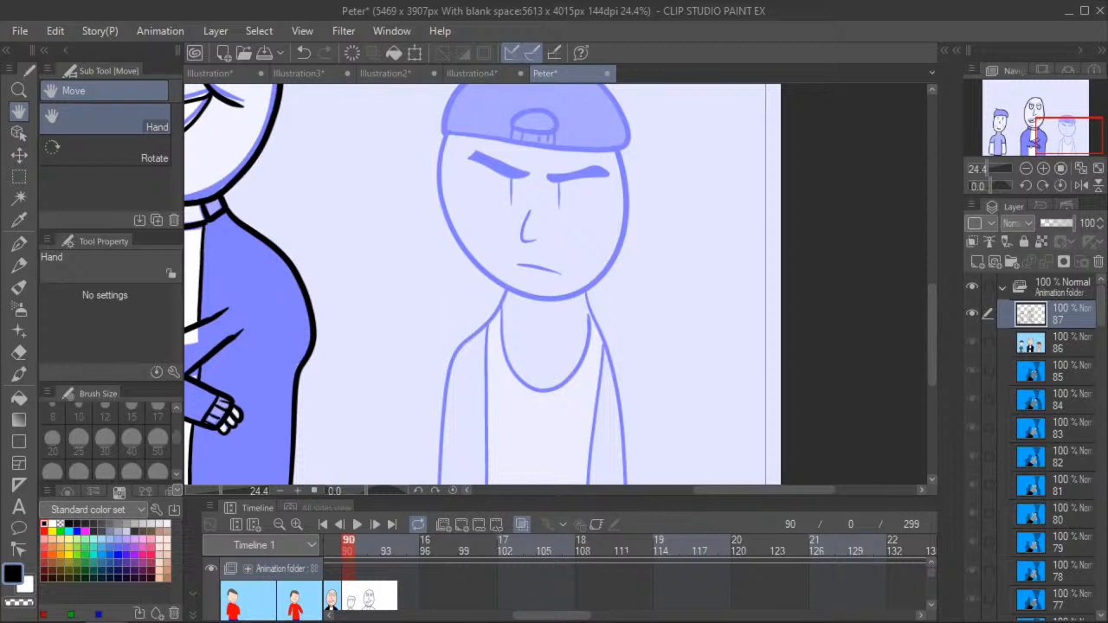
- Trace the capped figure's face outline from one side of the cap around the chin to the other with the G-pen
{"action": "left_click_drag", "start_coordinate": [338, 222], "coordinate": [439, 338]}
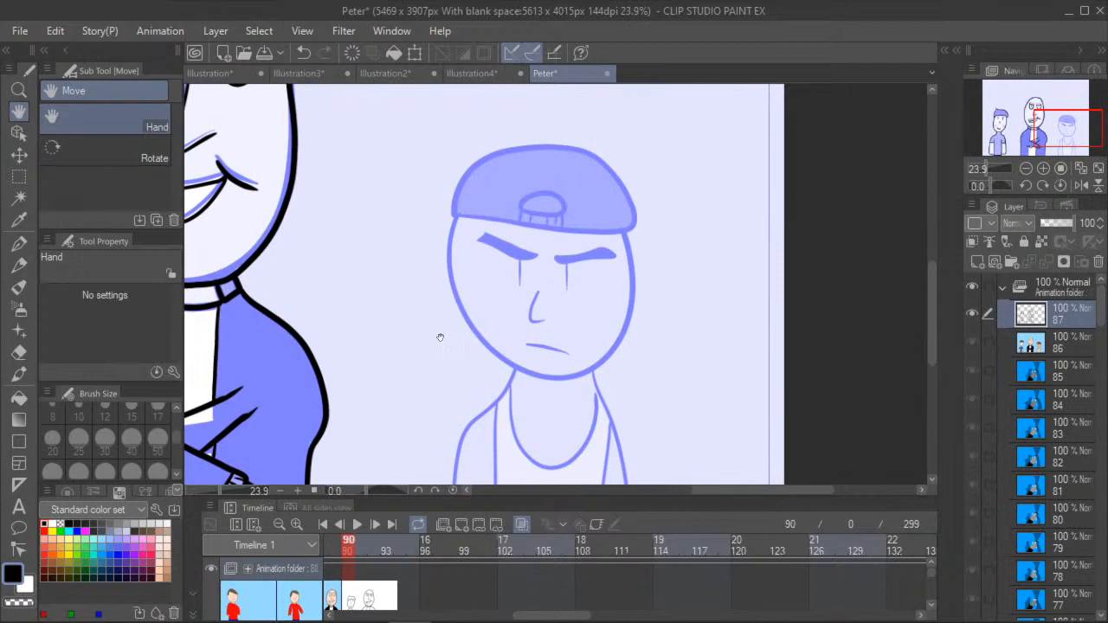
{"action": "key", "text": "p"}
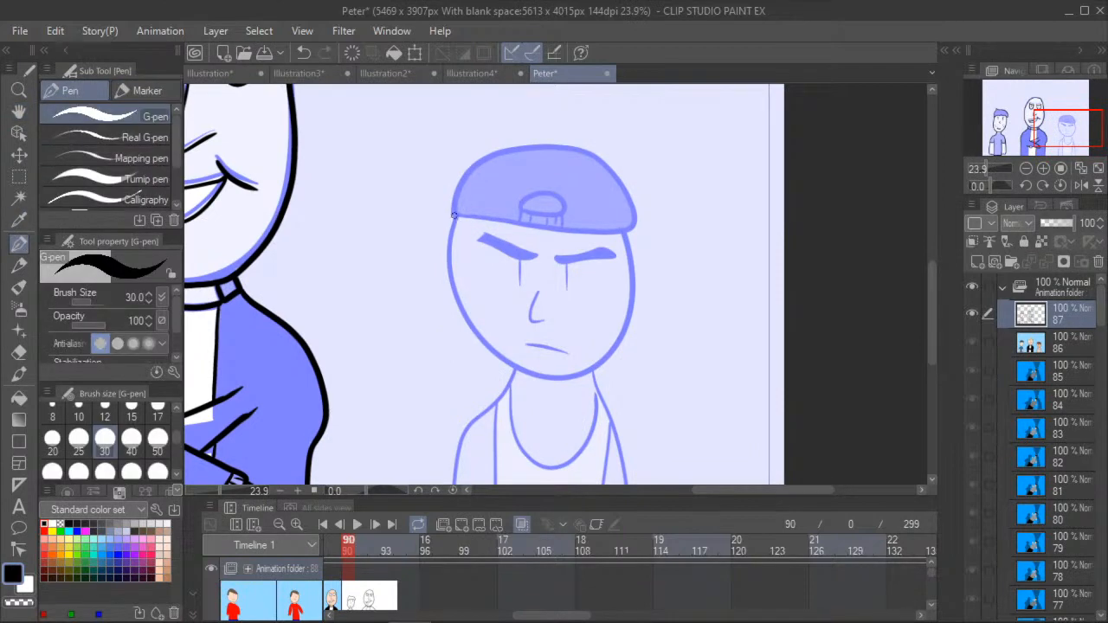
{"action": "mouse_move", "coordinate": [457, 214]}
{"action": "left_mouse_down"}
{"action": "mouse_move", "coordinate": [449, 267]}
{"action": "mouse_move", "coordinate": [480, 335]}
{"action": "mouse_move", "coordinate": [505, 358]}
{"action": "mouse_move", "coordinate": [578, 374]}
{"action": "left_mouse_up"}
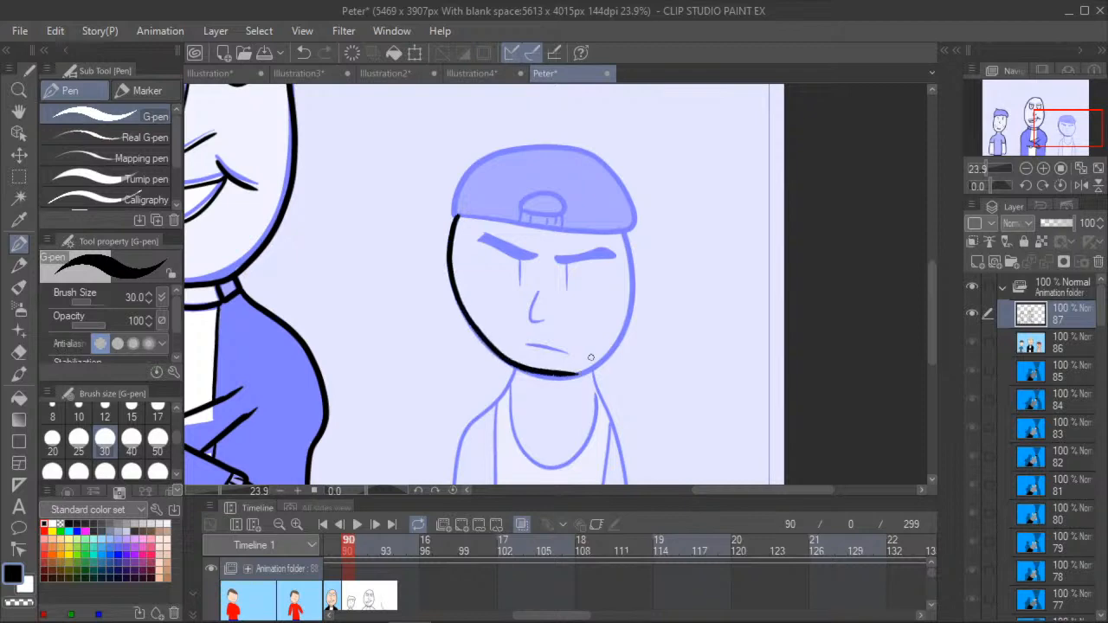
{"action": "left_click", "coordinate": [303, 53]}
{"action": "mouse_move", "coordinate": [456, 216]}
{"action": "left_mouse_down"}
{"action": "mouse_move", "coordinate": [449, 257]}
{"action": "mouse_move", "coordinate": [461, 305]}
{"action": "mouse_move", "coordinate": [502, 358]}
{"action": "mouse_move", "coordinate": [546, 379]}
{"action": "mouse_move", "coordinate": [595, 371]}
{"action": "mouse_move", "coordinate": [617, 345]}
{"action": "mouse_move", "coordinate": [632, 295]}
{"action": "mouse_move", "coordinate": [621, 231]}
{"action": "left_mouse_up"}
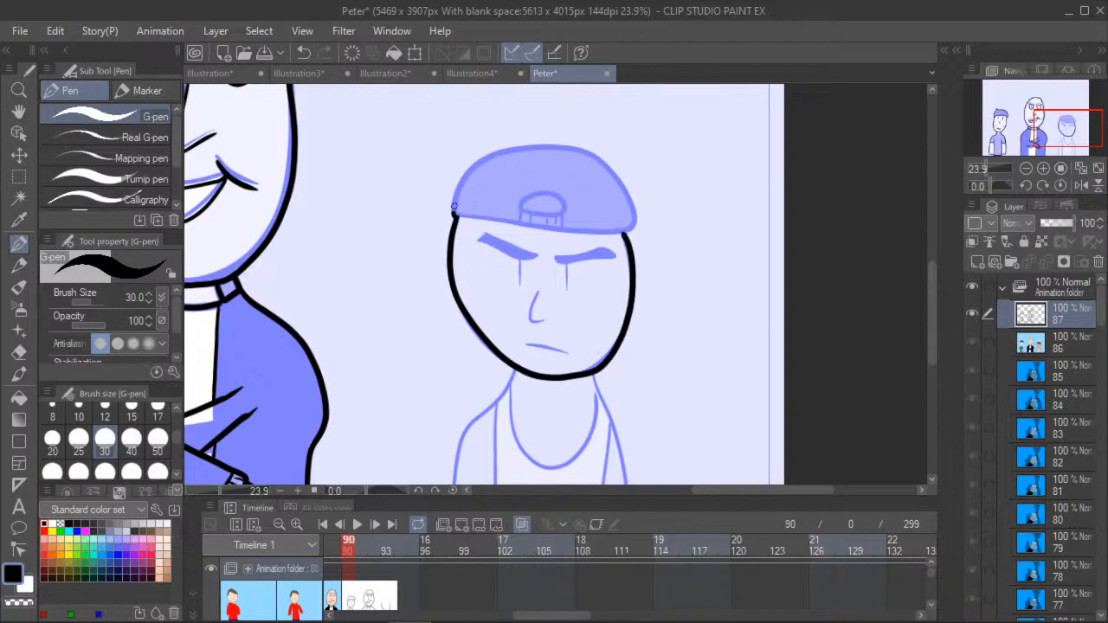
- Trace the backward cap's dome, lower edge, and strap opening with its small strap lines using the G-pen
{"action": "left_click_drag", "start_coordinate": [501, 150], "coordinate": [530, 147]}
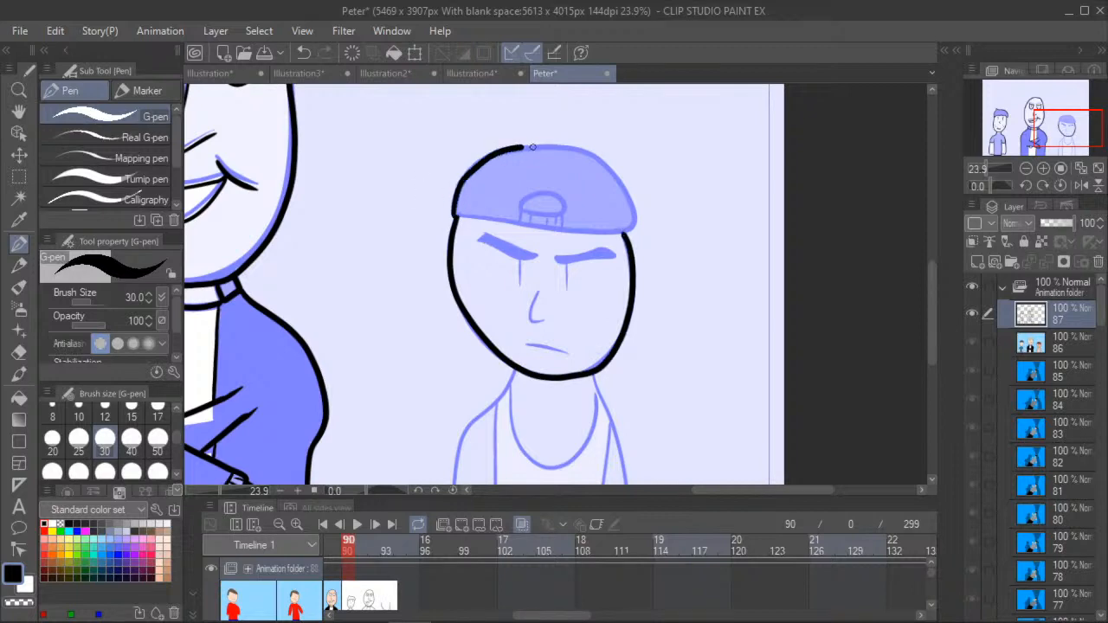
{"action": "mouse_move", "coordinate": [596, 159]}
{"action": "left_mouse_down"}
{"action": "mouse_move", "coordinate": [637, 218]}
{"action": "mouse_move", "coordinate": [630, 232]}
{"action": "left_mouse_up"}
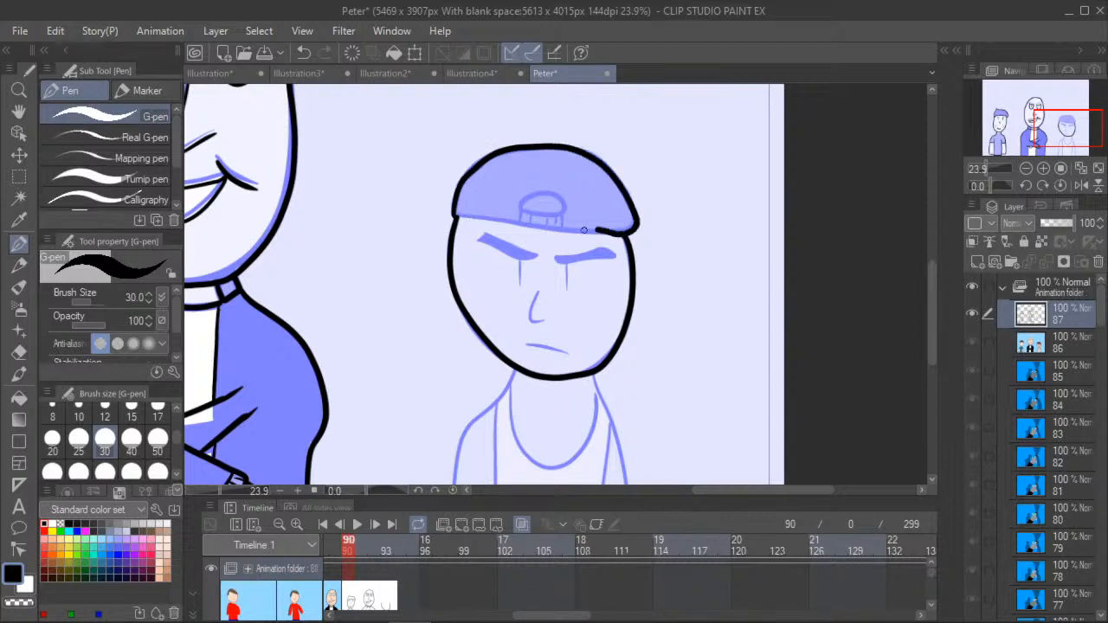
{"action": "left_click_drag", "start_coordinate": [531, 223], "coordinate": [498, 220]}
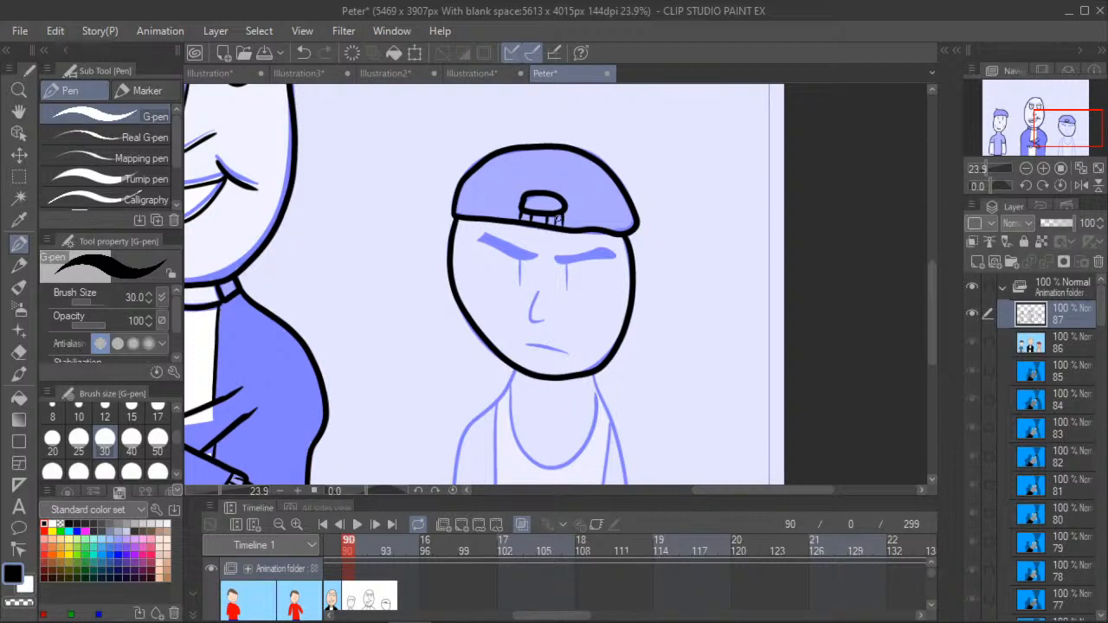
- Trace the capped figure's two eyebrow outlines and the vertical eye line beneath each with the G-pen
{"action": "scroll", "coordinate": [449, 275], "scroll_direction": "up", "scroll_amount": 5}
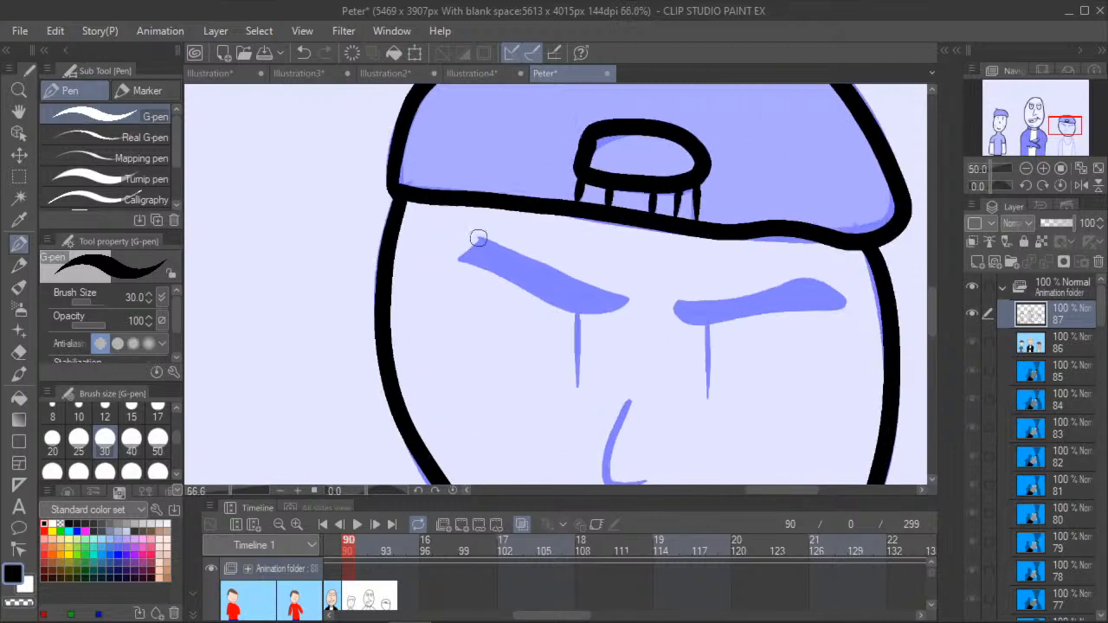
{"action": "mouse_move", "coordinate": [481, 240]}
{"action": "left_mouse_down"}
{"action": "mouse_move", "coordinate": [465, 251]}
{"action": "mouse_move", "coordinate": [501, 247]}
{"action": "mouse_move", "coordinate": [629, 303]}
{"action": "mouse_move", "coordinate": [574, 309]}
{"action": "mouse_move", "coordinate": [461, 254]}
{"action": "left_mouse_up"}
{"action": "left_click_drag", "start_coordinate": [576, 317], "coordinate": [577, 385]}
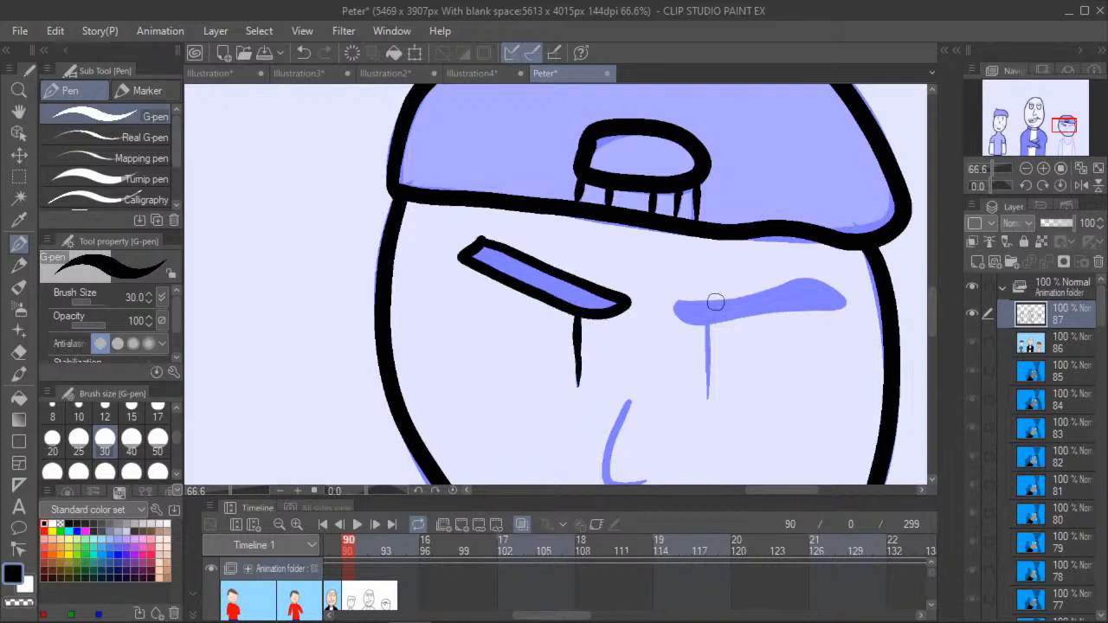
{"action": "mouse_move", "coordinate": [692, 302]}
{"action": "left_mouse_down"}
{"action": "mouse_move", "coordinate": [674, 308]}
{"action": "mouse_move", "coordinate": [706, 321]}
{"action": "mouse_move", "coordinate": [844, 307]}
{"action": "mouse_move", "coordinate": [829, 287]}
{"action": "mouse_move", "coordinate": [796, 278]}
{"action": "mouse_move", "coordinate": [746, 299]}
{"action": "mouse_move", "coordinate": [680, 305]}
{"action": "mouse_move", "coordinate": [707, 395]}
{"action": "left_mouse_up"}
- Trace the capped figure's nose and mouth with the G-pen
{"action": "key", "text": "h"}
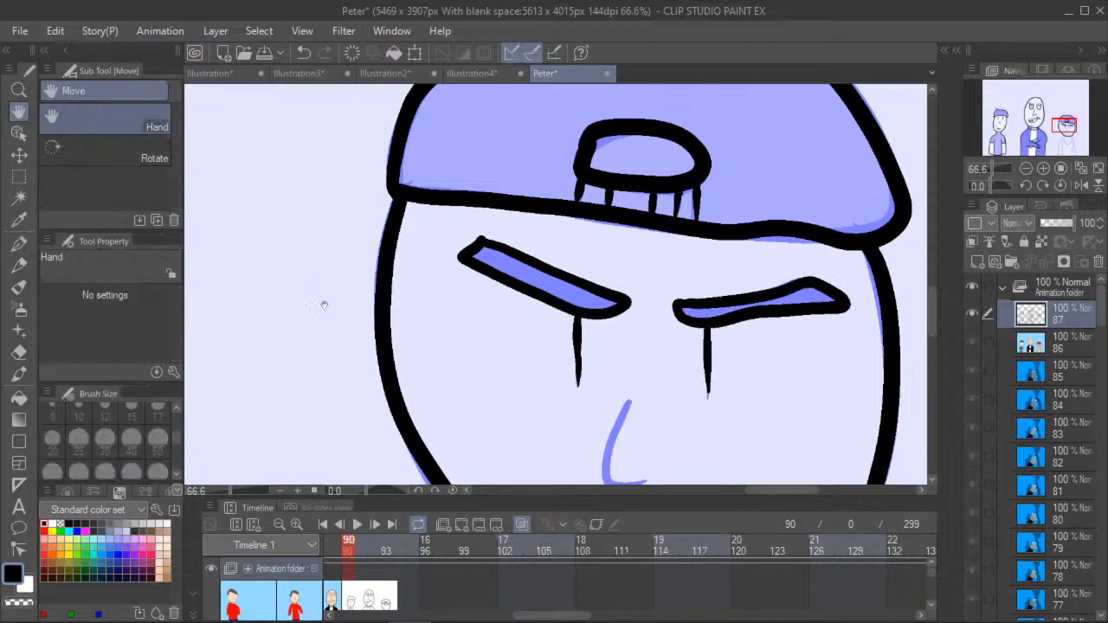
{"action": "left_click_drag", "start_coordinate": [357, 421], "coordinate": [348, 225]}
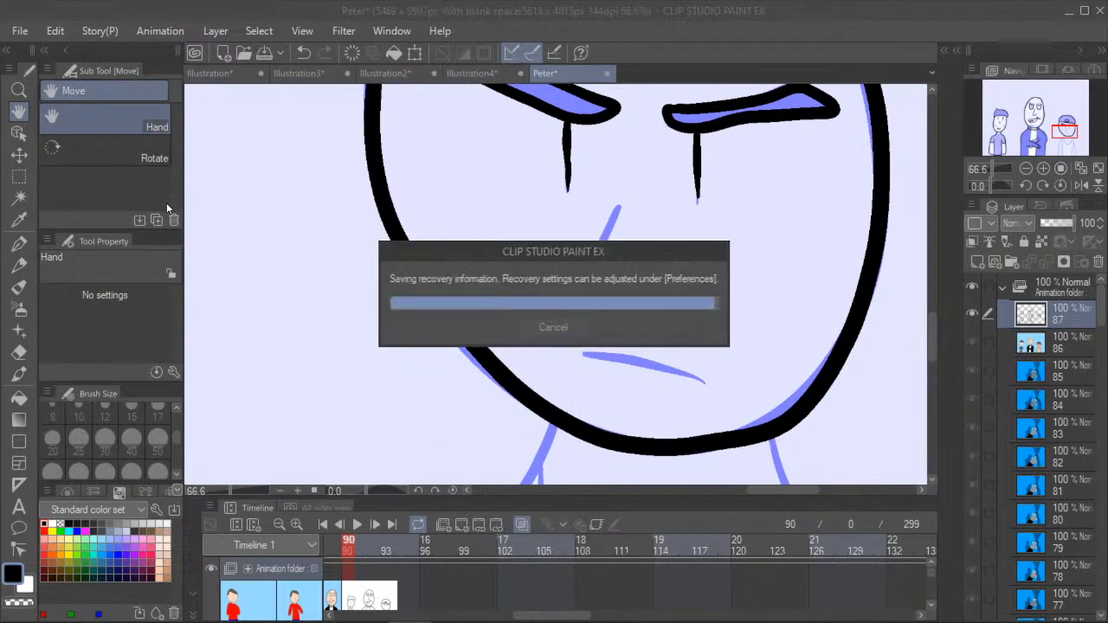
{"action": "key", "text": "p"}
{"action": "mouse_move", "coordinate": [619, 206]}
{"action": "left_mouse_down"}
{"action": "mouse_move", "coordinate": [596, 273]}
{"action": "mouse_move", "coordinate": [600, 292]}
{"action": "mouse_move", "coordinate": [635, 286]}
{"action": "left_mouse_up"}
{"action": "left_click_drag", "start_coordinate": [584, 355], "coordinate": [708, 380]}
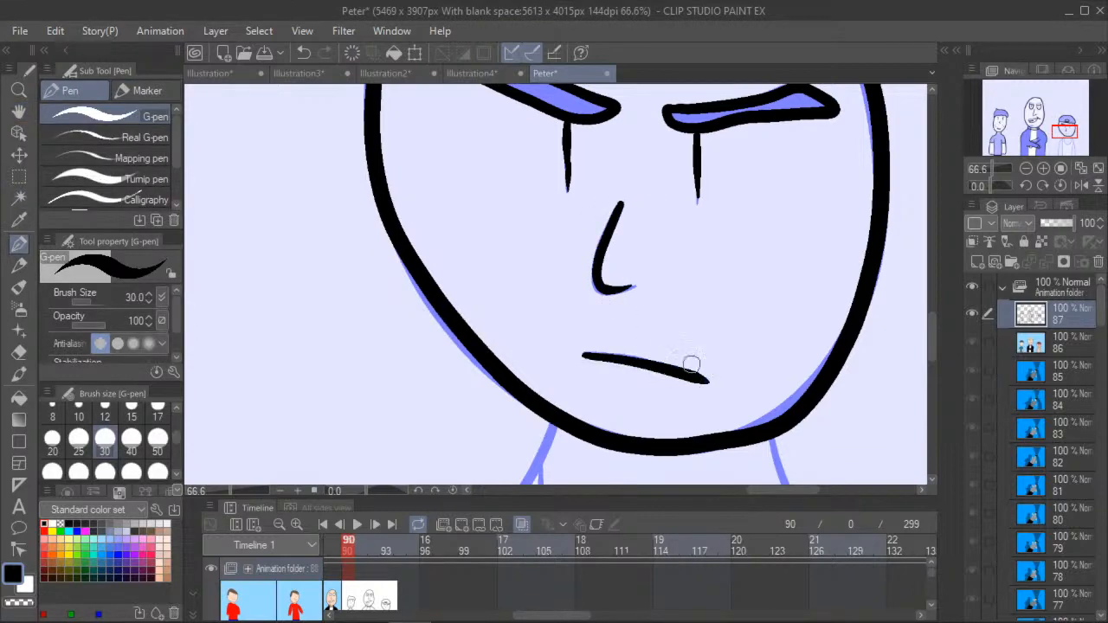
- Trace the capped figure's shoulder and arm on the side nearest the central figure, plus the tank top's neckline
{"action": "left_click", "coordinate": [19, 111]}
{"action": "left_click_drag", "start_coordinate": [361, 416], "coordinate": [332, 197]}
{"action": "scroll", "coordinate": [334, 270], "scroll_direction": "down", "scroll_amount": 6}
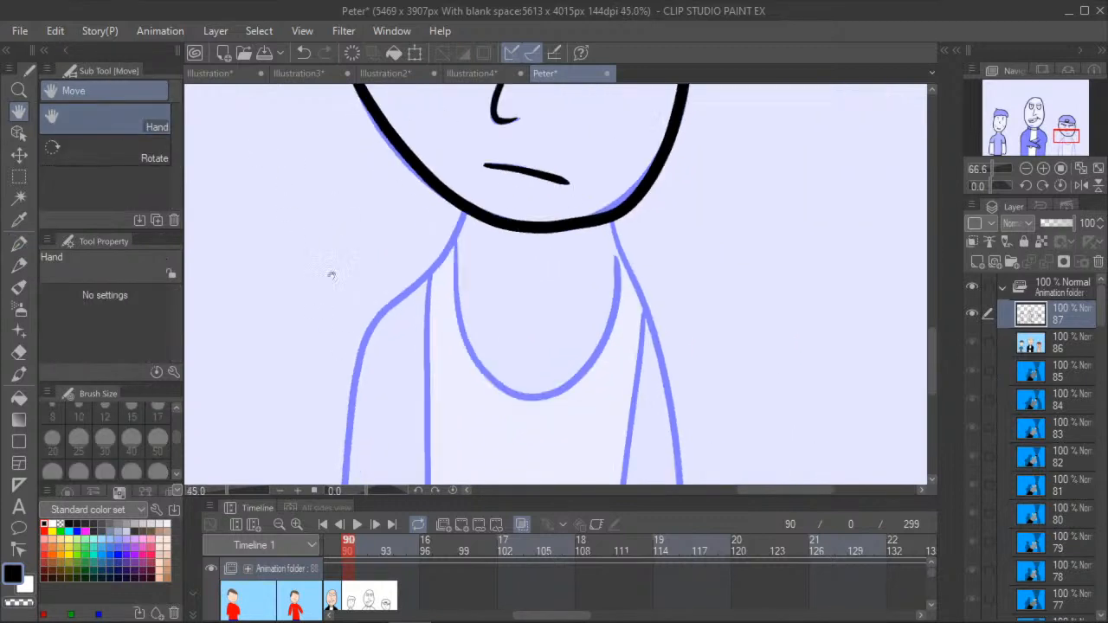
{"action": "left_click_drag", "start_coordinate": [310, 331], "coordinate": [341, 257]}
{"action": "scroll", "coordinate": [336, 259], "scroll_direction": "down", "scroll_amount": 3}
{"action": "scroll", "coordinate": [329, 264], "scroll_direction": "up", "scroll_amount": 2}
{"action": "scroll", "coordinate": [329, 264], "scroll_direction": "down", "scroll_amount": 1}
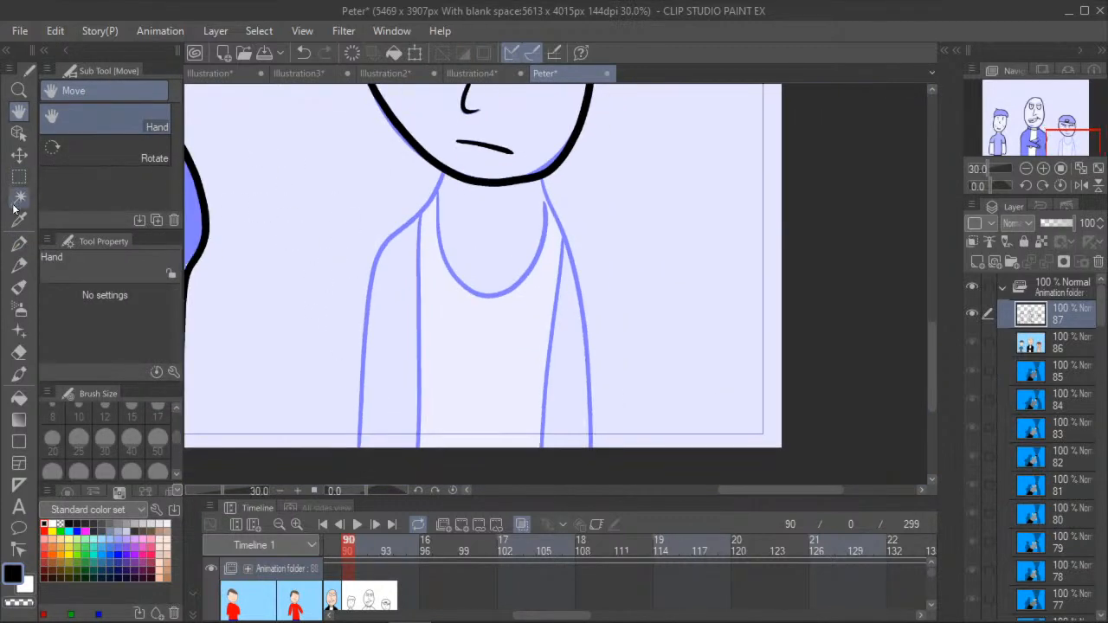
{"action": "left_click", "coordinate": [19, 243]}
{"action": "scroll", "coordinate": [456, 179], "scroll_direction": "up", "scroll_amount": 1}
{"action": "mouse_move", "coordinate": [439, 170]}
{"action": "left_mouse_down"}
{"action": "mouse_move", "coordinate": [360, 271]}
{"action": "mouse_move", "coordinate": [345, 475]}
{"action": "left_mouse_up"}
{"action": "mouse_move", "coordinate": [433, 196]}
{"action": "left_mouse_down"}
{"action": "mouse_move", "coordinate": [446, 274]}
{"action": "mouse_move", "coordinate": [481, 301]}
{"action": "mouse_move", "coordinate": [514, 299]}
{"action": "mouse_move", "coordinate": [540, 262]}
{"action": "mouse_move", "coordinate": [555, 205]}
{"action": "left_mouse_up"}
- Trace the tank top's two side edges and the capped figure's outer neck, shoulder and arm line
{"action": "left_click_drag", "start_coordinate": [572, 243], "coordinate": [548, 453]}
{"action": "left_click_drag", "start_coordinate": [412, 218], "coordinate": [413, 472]}
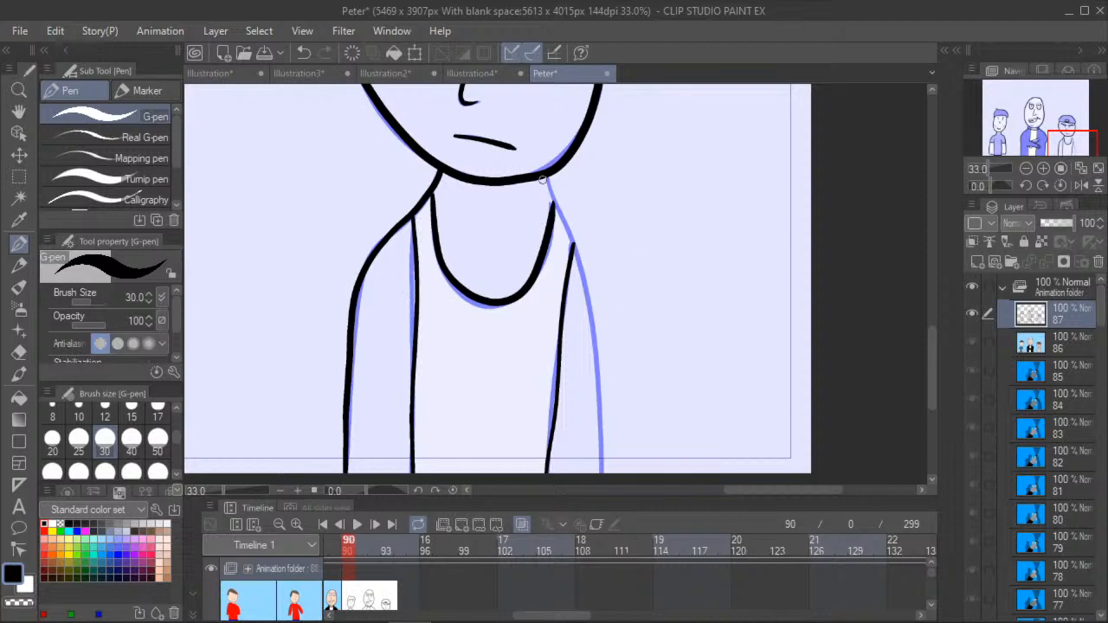
{"action": "mouse_move", "coordinate": [546, 177]}
{"action": "left_mouse_down"}
{"action": "mouse_move", "coordinate": [595, 304]}
{"action": "mouse_move", "coordinate": [603, 476]}
{"action": "left_mouse_up"}
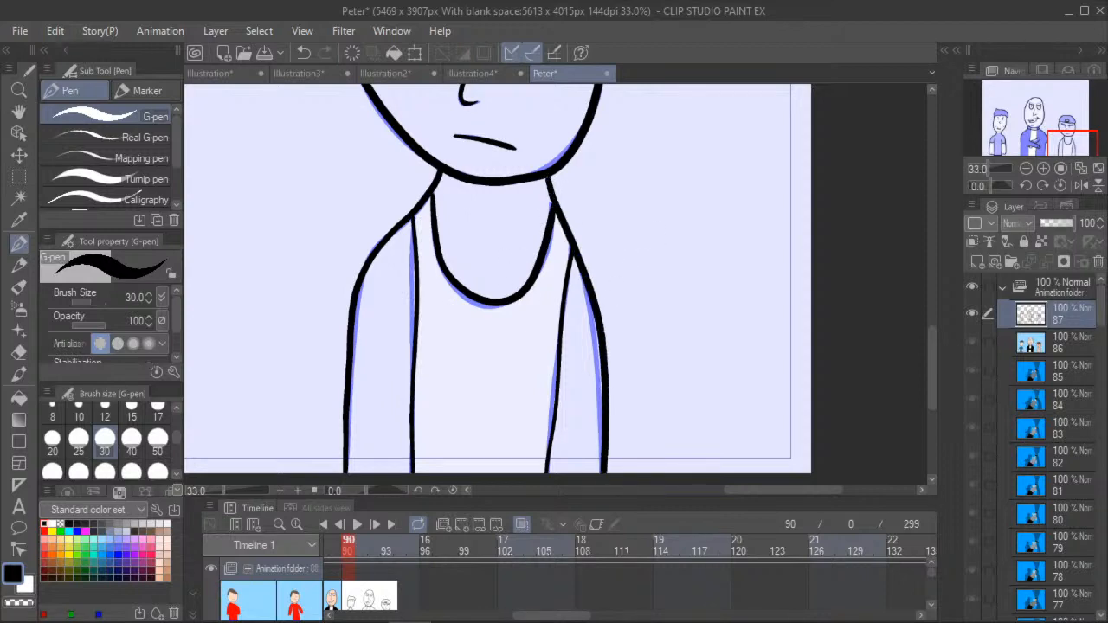
- Trace the missing shirt collar line across the neck of the freckled boy with the G-pen
{"action": "left_click", "coordinate": [19, 111]}
{"action": "scroll", "coordinate": [230, 243], "scroll_direction": "down", "scroll_amount": 10}
{"action": "left_click_drag", "start_coordinate": [230, 243], "coordinate": [347, 183]}
{"action": "left_click_drag", "start_coordinate": [213, 199], "coordinate": [429, 257]}
{"action": "scroll", "coordinate": [429, 257], "scroll_direction": "up", "scroll_amount": 2}
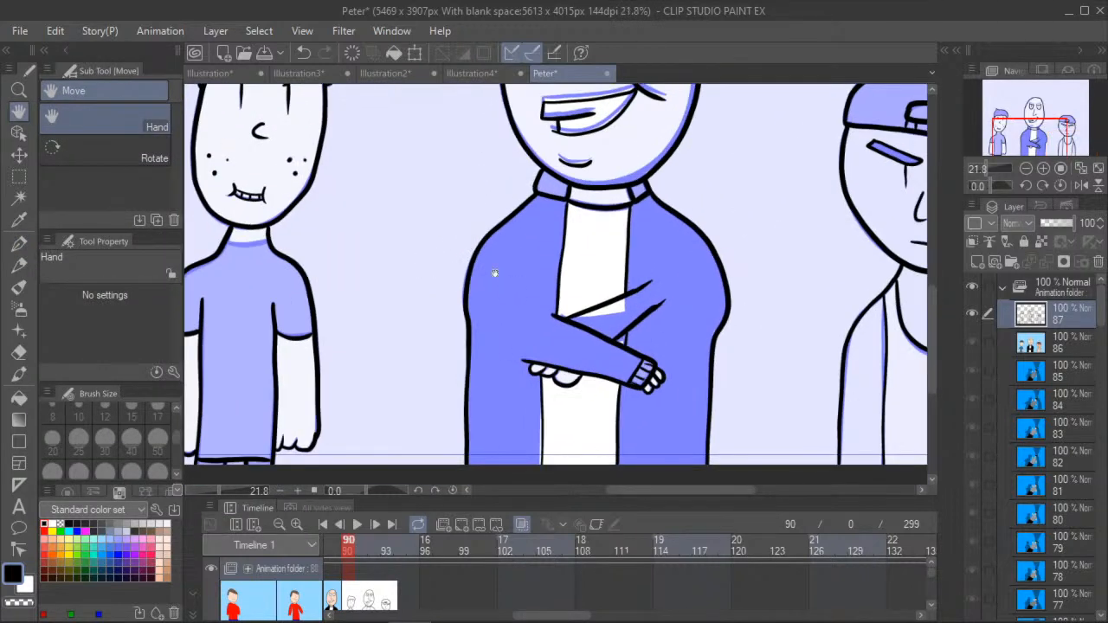
{"action": "key", "text": "ctrl+minus"}
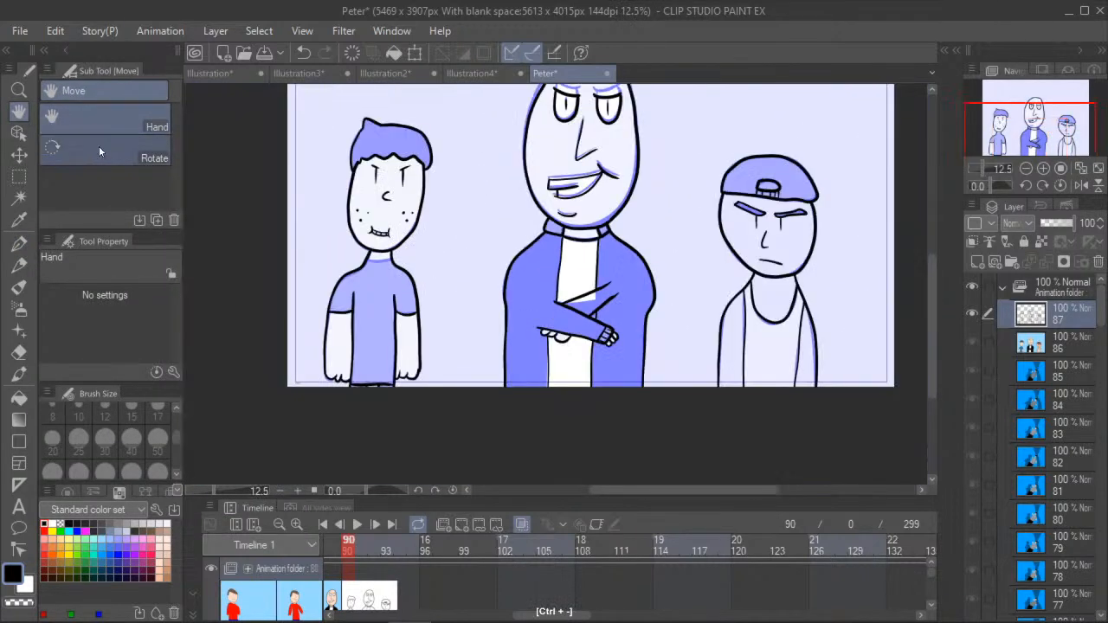
{"action": "left_click_drag", "start_coordinate": [277, 248], "coordinate": [373, 230]}
{"action": "scroll", "coordinate": [379, 236], "scroll_direction": "up", "scroll_amount": 5}
{"action": "scroll", "coordinate": [398, 285], "scroll_direction": "up", "scroll_amount": 2}
{"action": "left_click_drag", "start_coordinate": [393, 363], "coordinate": [320, 387]}
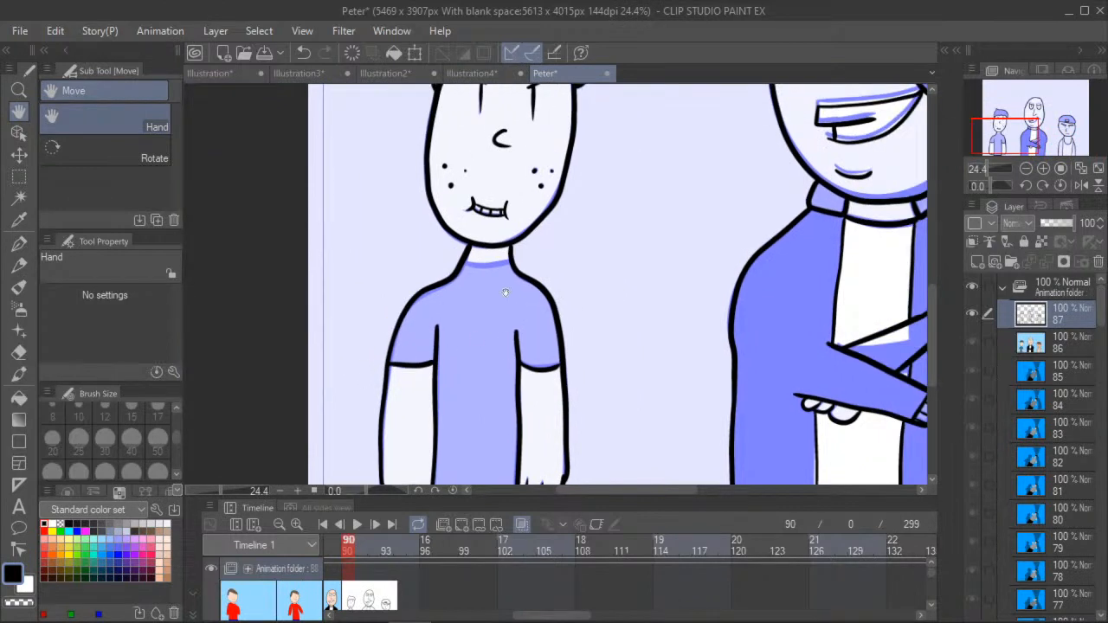
{"action": "left_click", "coordinate": [19, 244]}
{"action": "scroll", "coordinate": [463, 268], "scroll_direction": "up", "scroll_amount": 1}
{"action": "scroll", "coordinate": [463, 268], "scroll_direction": "up", "scroll_amount": 2}
{"action": "left_click_drag", "start_coordinate": [457, 264], "coordinate": [537, 257]}
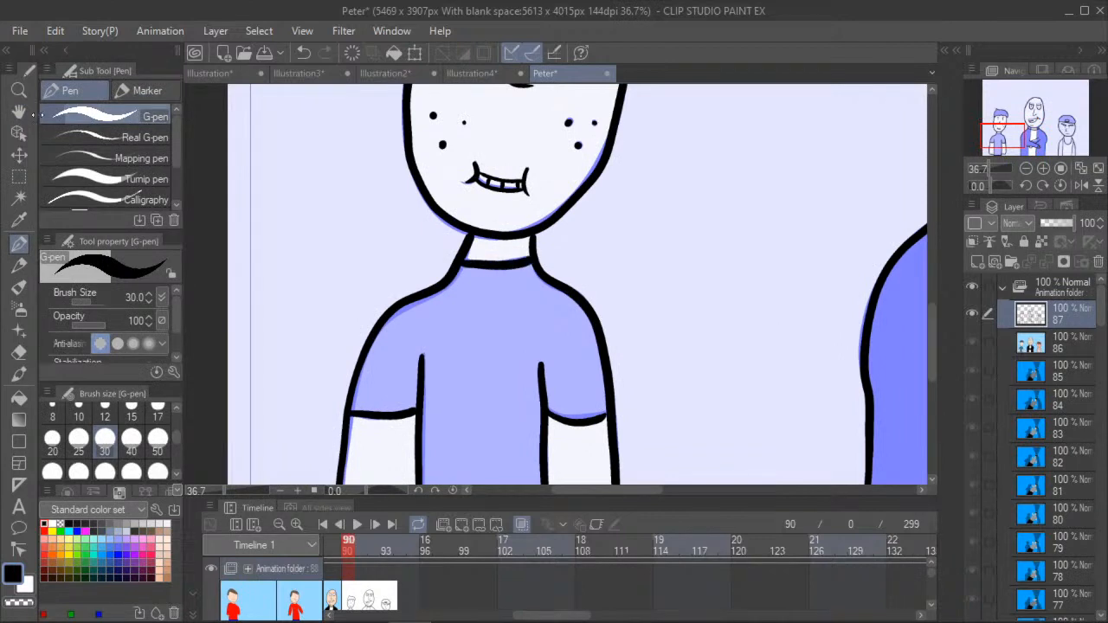
- Fill both of the capped figure's eyebrows with black
{"action": "left_click", "coordinate": [18, 112]}
{"action": "scroll", "coordinate": [449, 363], "scroll_direction": "down", "scroll_amount": 6}
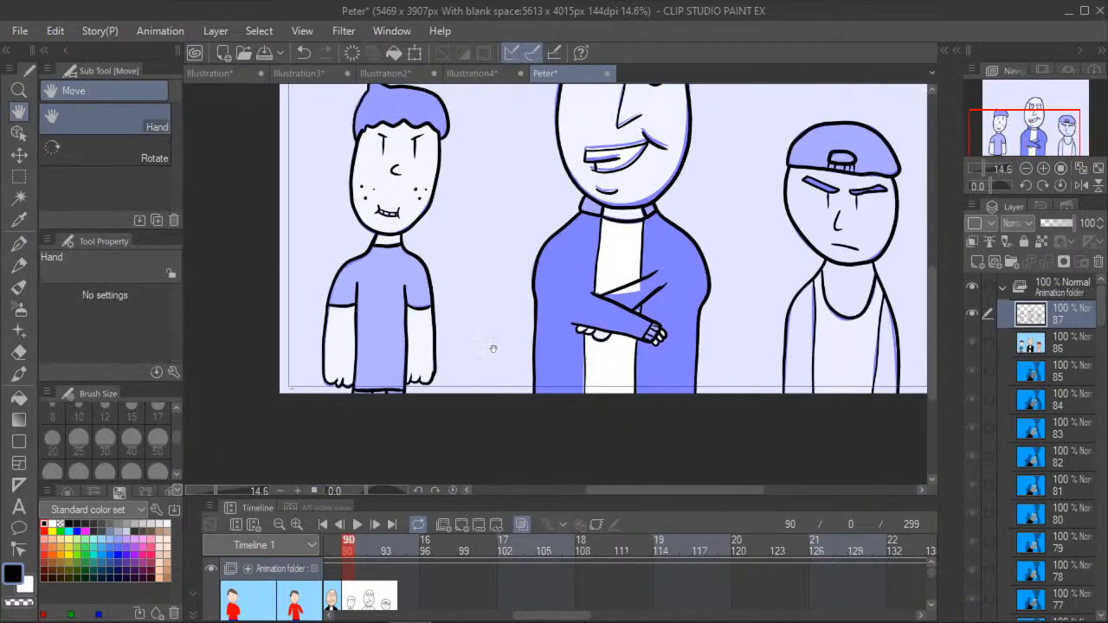
{"action": "left_click_drag", "start_coordinate": [449, 364], "coordinate": [391, 387]}
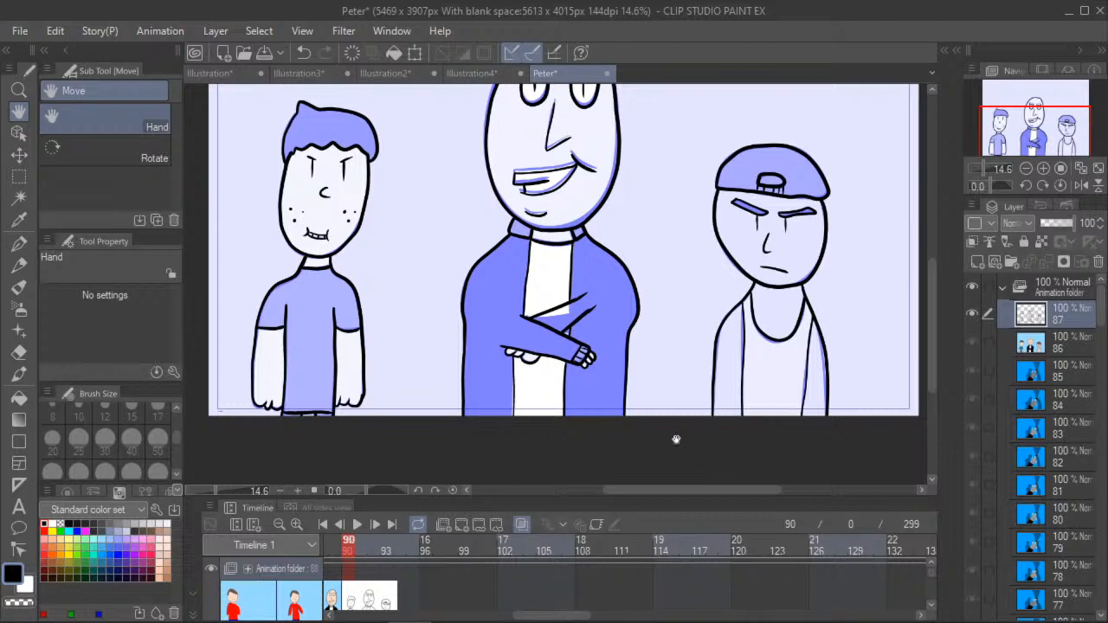
{"action": "left_click_drag", "start_coordinate": [472, 199], "coordinate": [330, 222]}
{"action": "scroll", "coordinate": [334, 224], "scroll_direction": "up", "scroll_amount": 2}
{"action": "scroll", "coordinate": [524, 274], "scroll_direction": "up", "scroll_amount": 1}
{"action": "left_click_drag", "start_coordinate": [678, 197], "coordinate": [388, 257]}
{"action": "scroll", "coordinate": [389, 257], "scroll_direction": "up", "scroll_amount": 1}
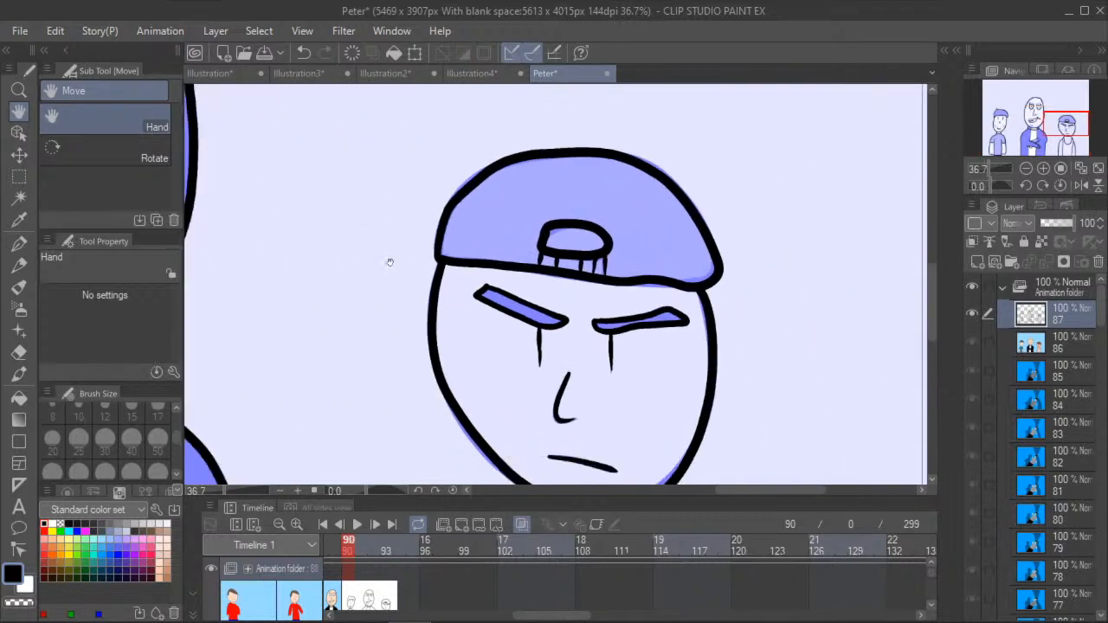
{"action": "left_click", "coordinate": [19, 396]}
{"action": "scroll", "coordinate": [507, 312], "scroll_direction": "up", "scroll_amount": 1}
{"action": "left_click", "coordinate": [536, 303]}
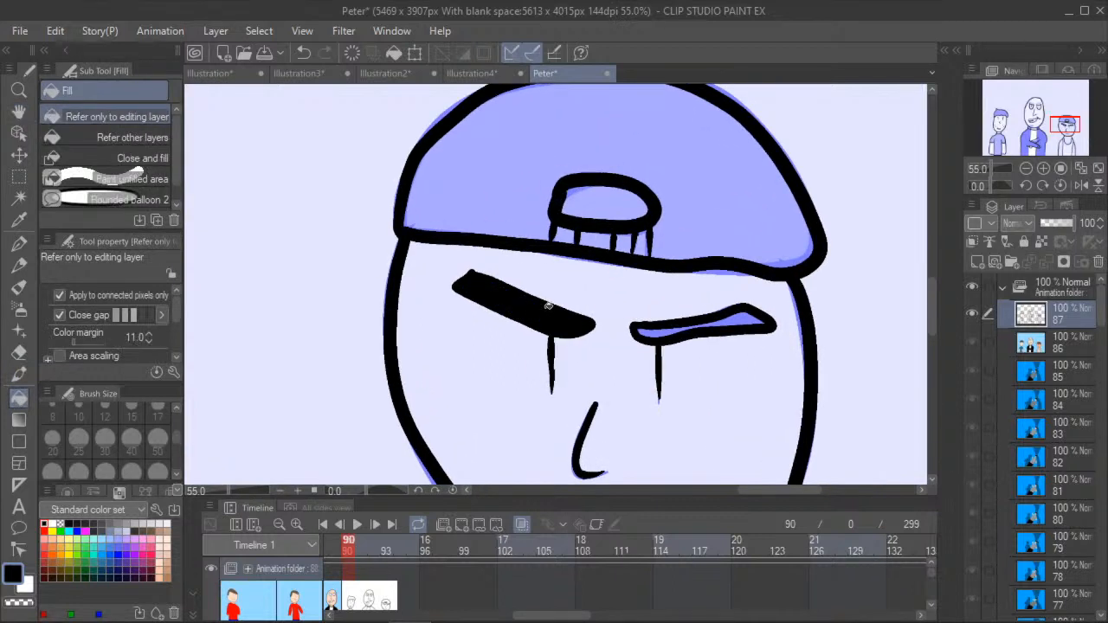
{"action": "left_click", "coordinate": [679, 328]}
{"action": "left_click", "coordinate": [699, 328]}
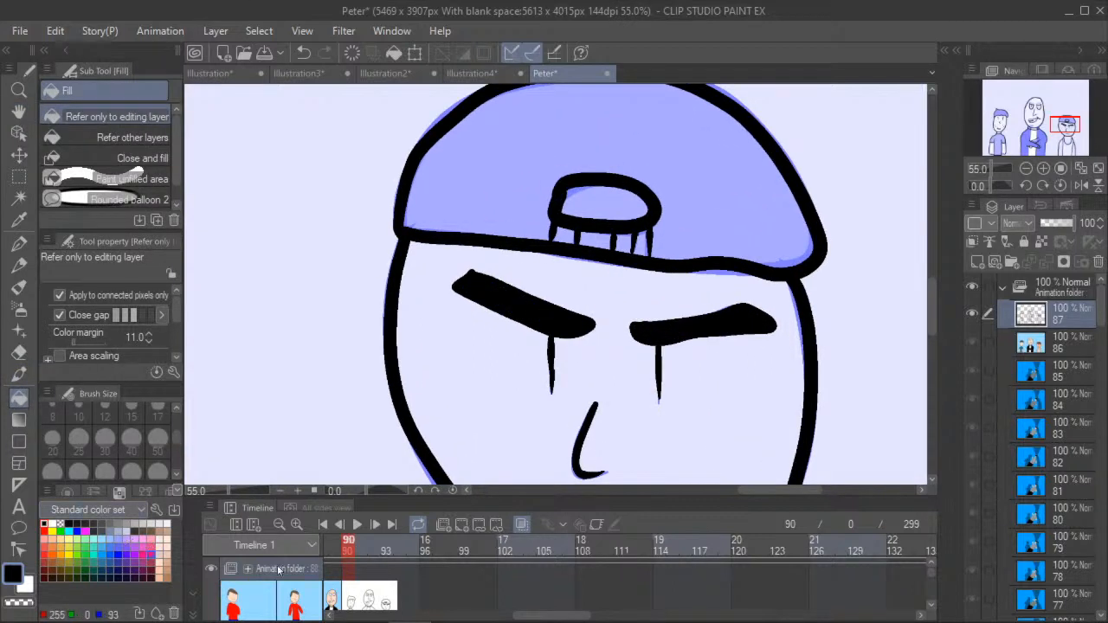
- Sample the capped figure's skin color from frame 89 and fill his face with it on frame 90
{"action": "left_click", "coordinate": [333, 548]}
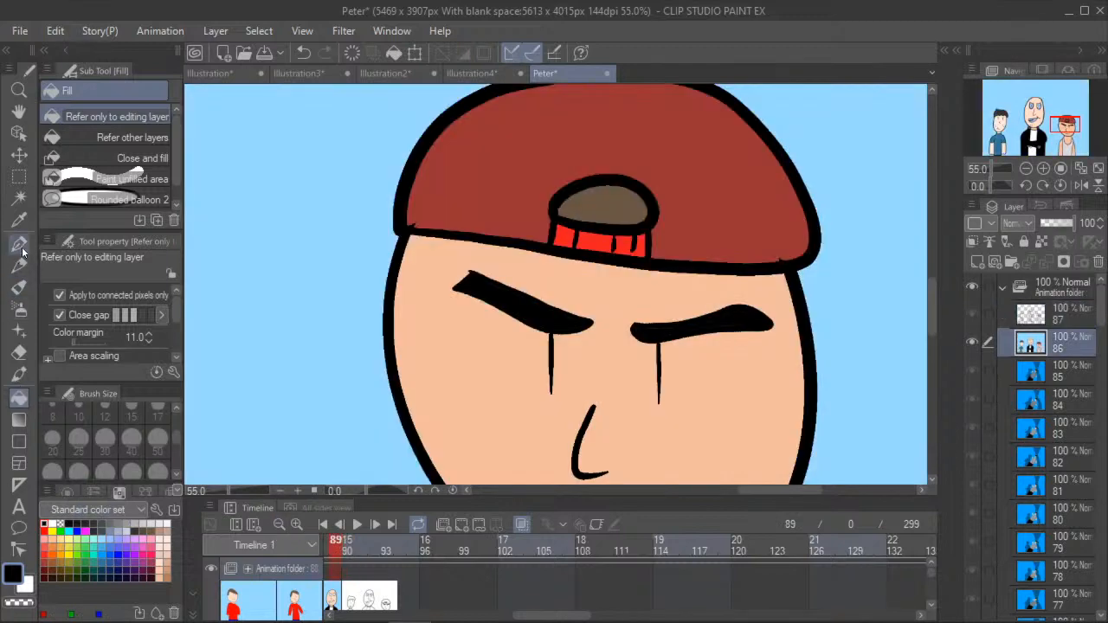
{"action": "left_click", "coordinate": [19, 219]}
{"action": "left_click", "coordinate": [425, 359]}
{"action": "left_click", "coordinate": [349, 547]}
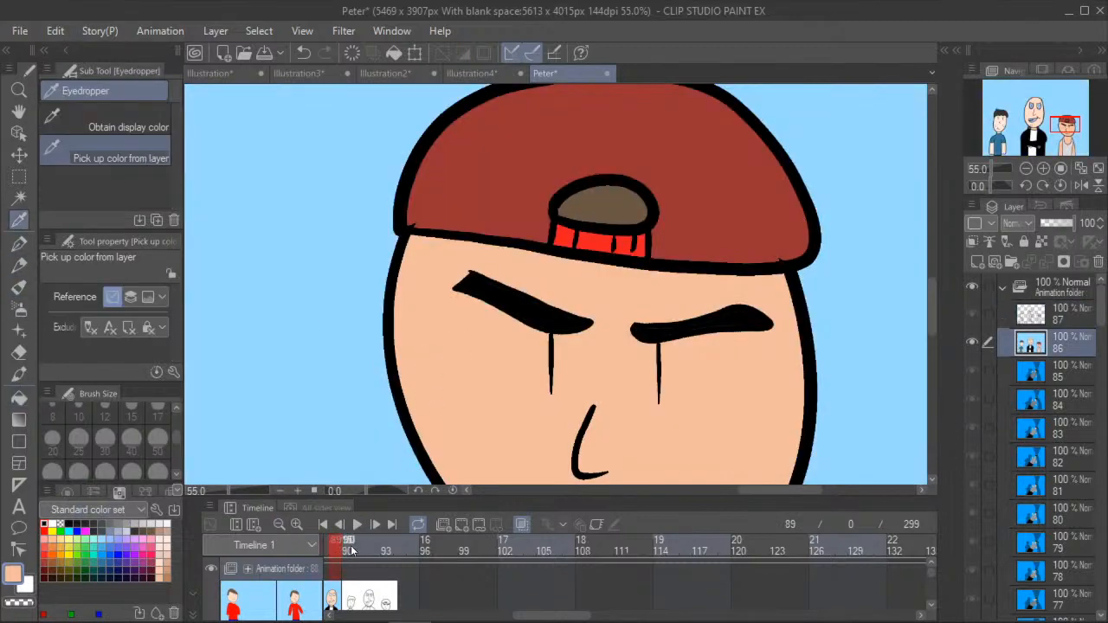
{"action": "left_click", "coordinate": [19, 397]}
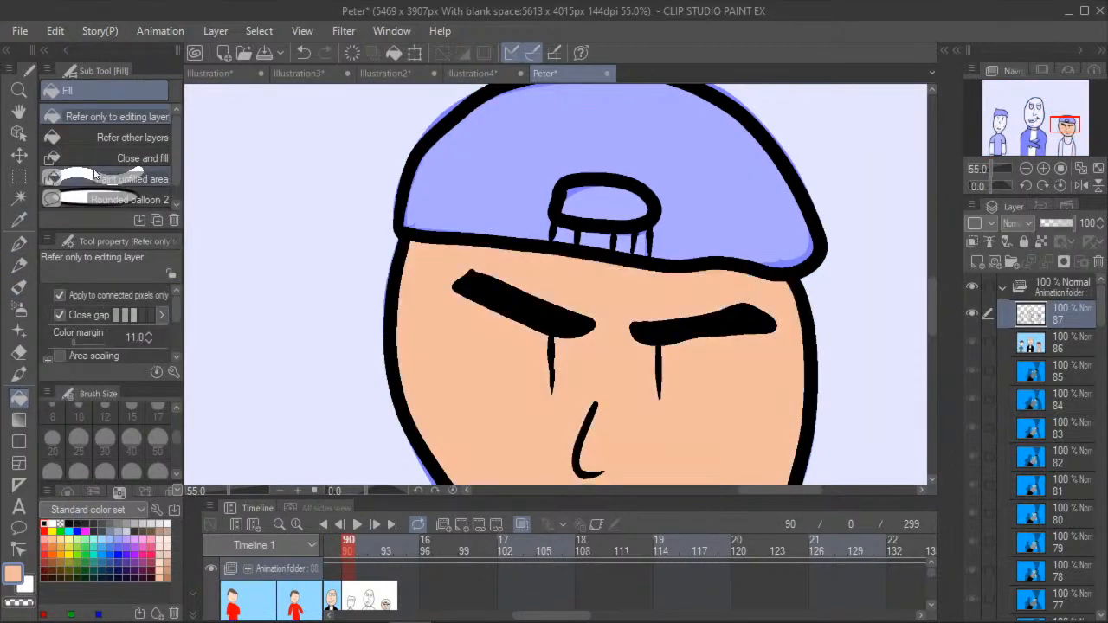
- Fill the capped figure's neck and both arms with the sampled skin color
{"action": "left_click", "coordinate": [19, 112]}
{"action": "left_click_drag", "start_coordinate": [411, 419], "coordinate": [318, 86]}
{"action": "left_click_drag", "start_coordinate": [329, 292], "coordinate": [321, 157]}
{"action": "scroll", "coordinate": [264, 144], "scroll_direction": "down", "scroll_amount": 1}
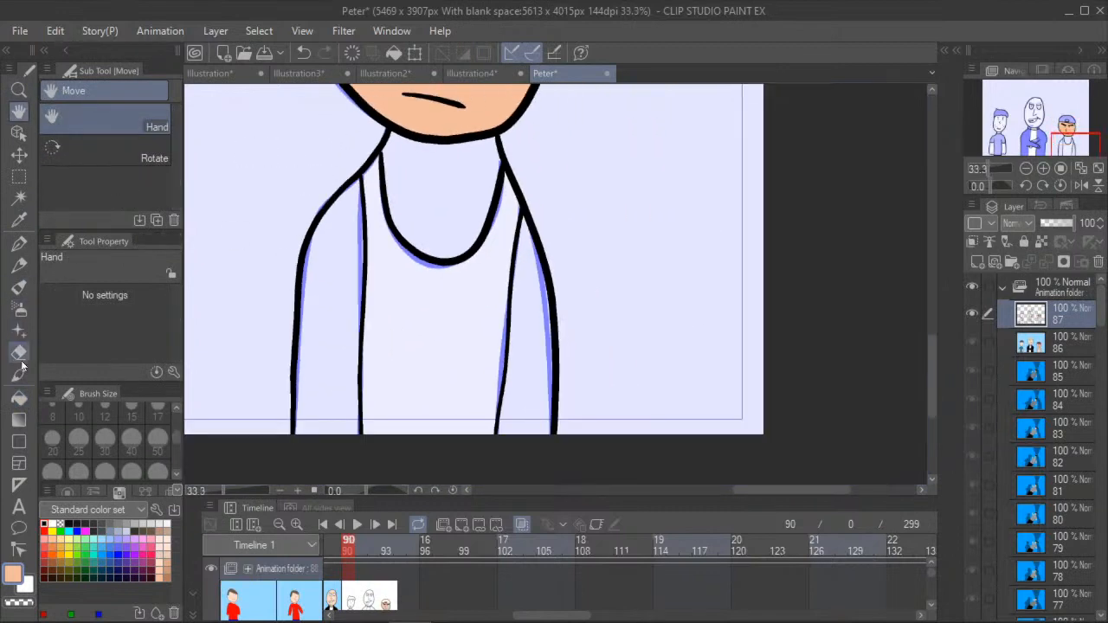
{"action": "left_click", "coordinate": [19, 398]}
{"action": "left_click", "coordinate": [435, 205]}
{"action": "left_click", "coordinate": [323, 302]}
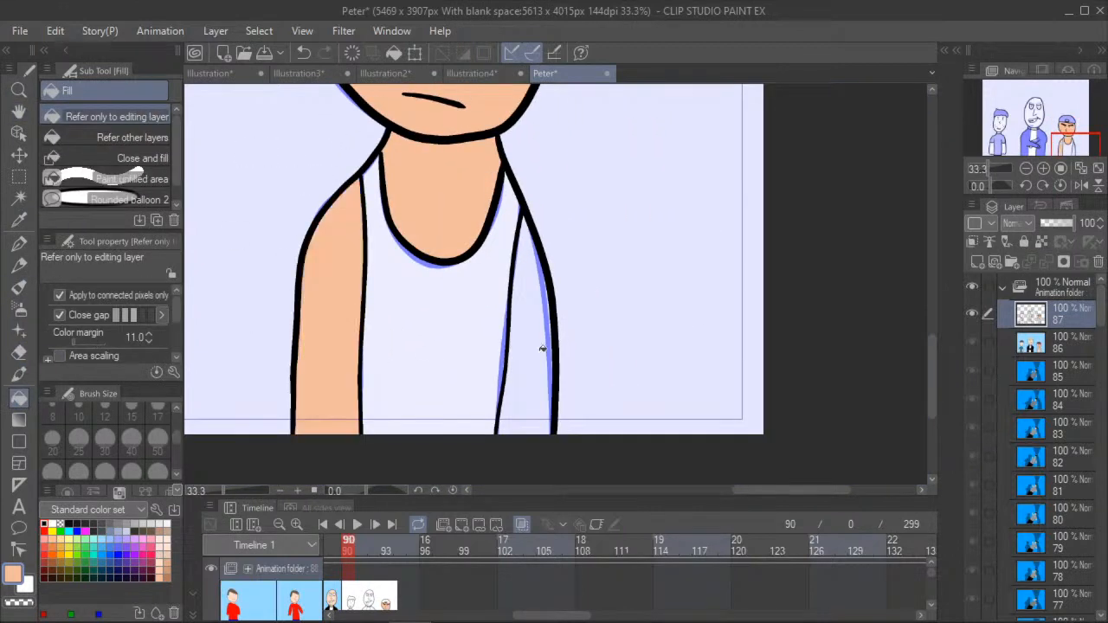
{"action": "left_click", "coordinate": [544, 346]}
- Sample the tank top's light gray from frame 89 and fill the tank top with it on frame 90
{"action": "left_click", "coordinate": [20, 113]}
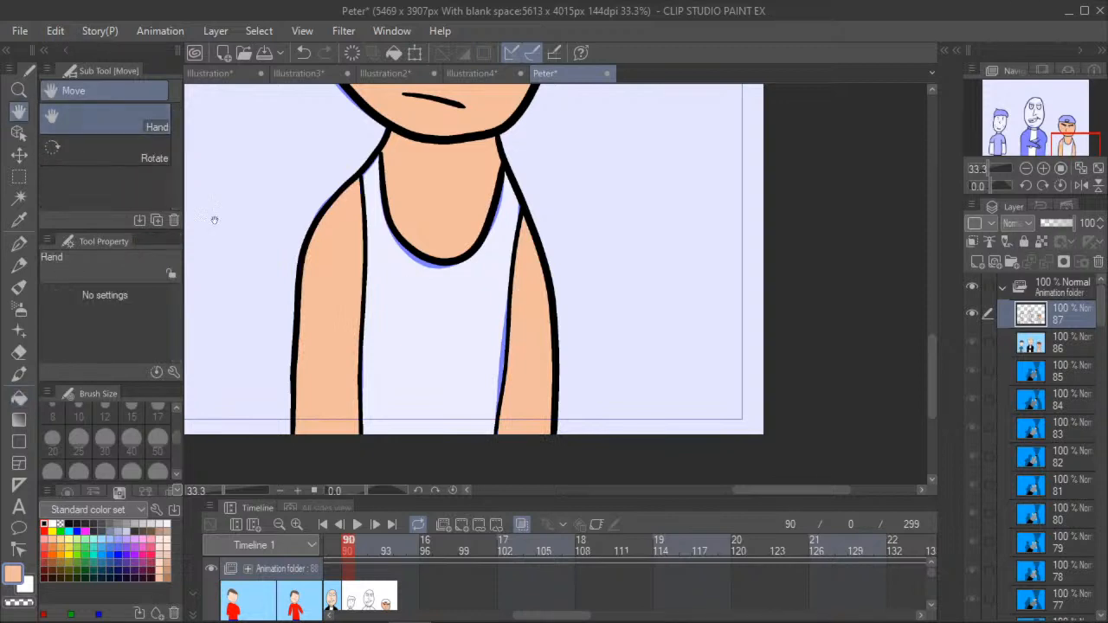
{"action": "left_click_drag", "start_coordinate": [218, 256], "coordinate": [321, 321]}
{"action": "scroll", "coordinate": [321, 321], "scroll_direction": "down", "scroll_amount": 6}
{"action": "left_click", "coordinate": [334, 549]}
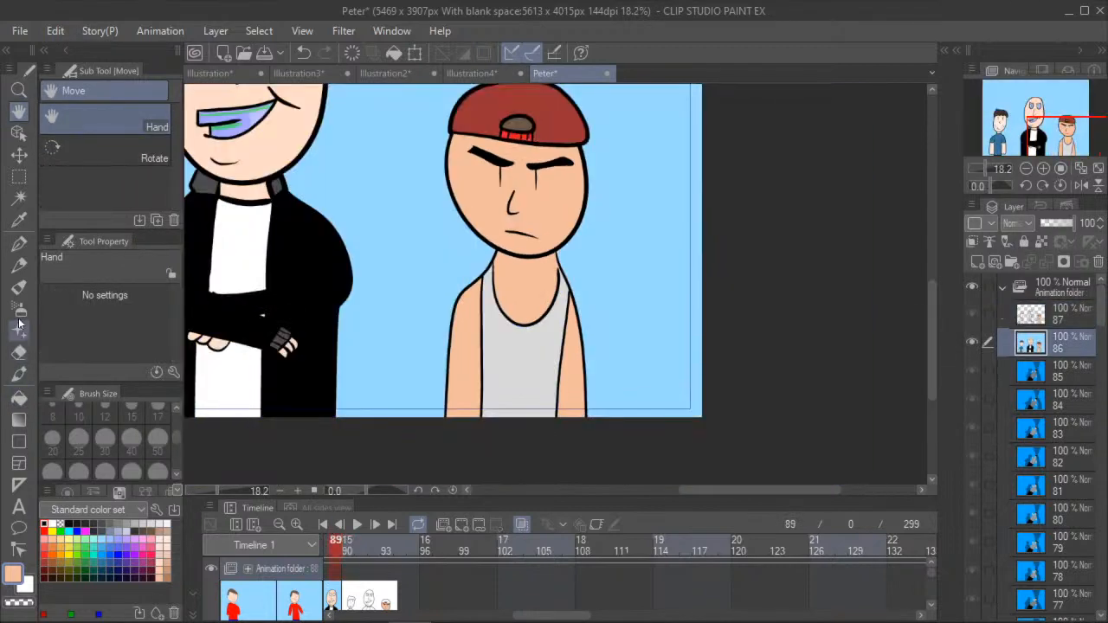
{"action": "left_click", "coordinate": [19, 244]}
{"action": "left_click", "coordinate": [19, 220]}
{"action": "left_click", "coordinate": [515, 351]}
{"action": "left_click", "coordinate": [351, 548]}
{"action": "key", "text": "g"}
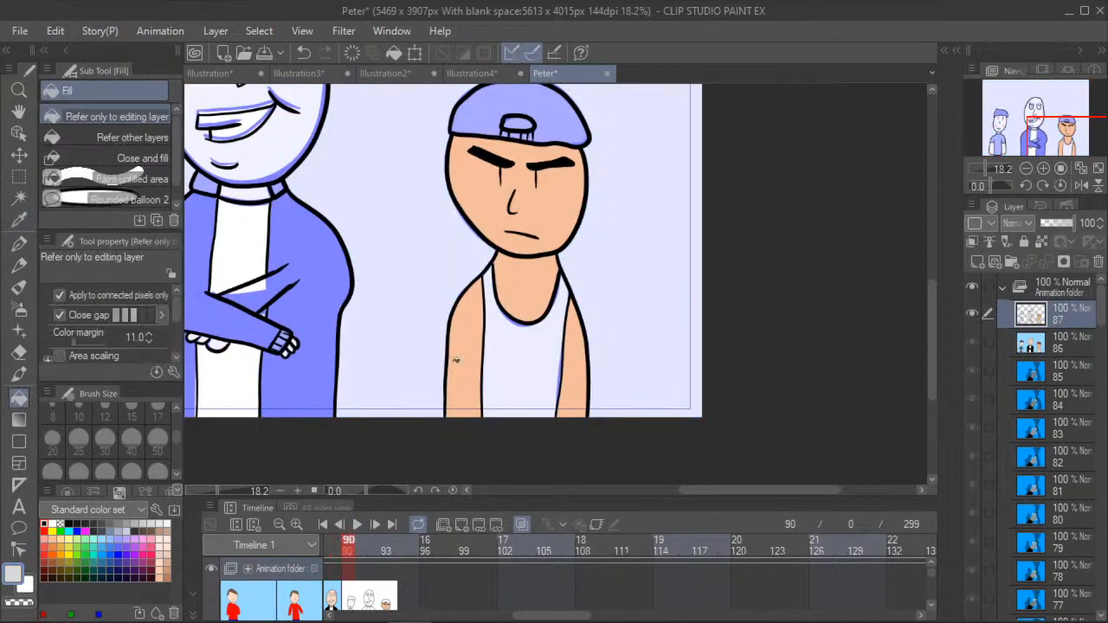
{"action": "left_click", "coordinate": [495, 360]}
- Sample the cap's dark red from frame 89 and fill the cap with it on frame 90
{"action": "left_click", "coordinate": [334, 549]}
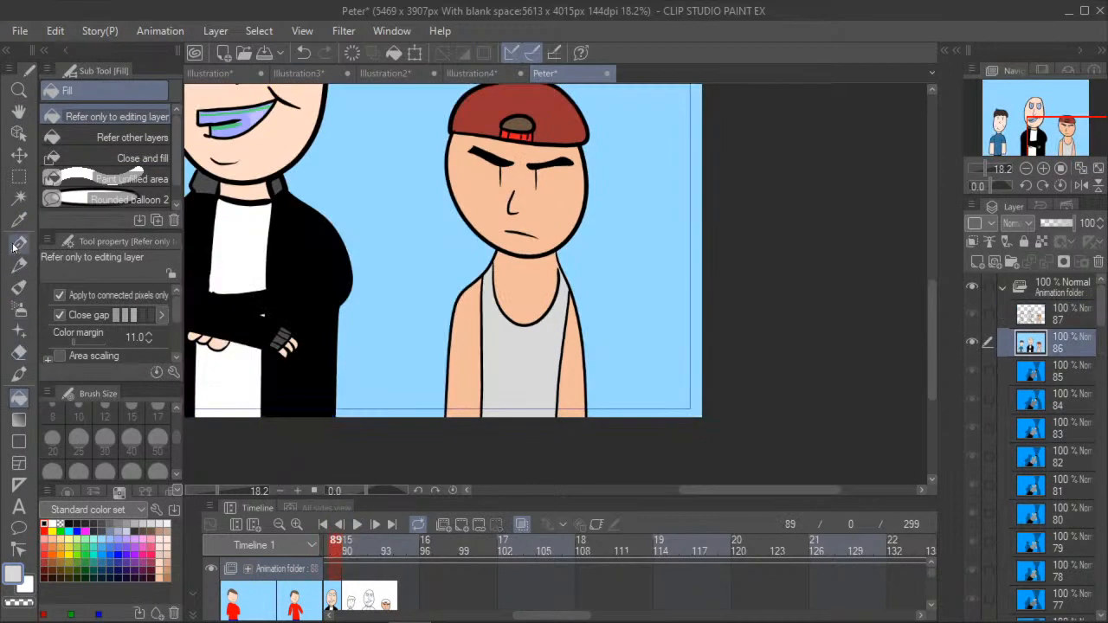
{"action": "left_click", "coordinate": [19, 244]}
{"action": "left_click", "coordinate": [19, 219]}
{"action": "left_click", "coordinate": [468, 122]}
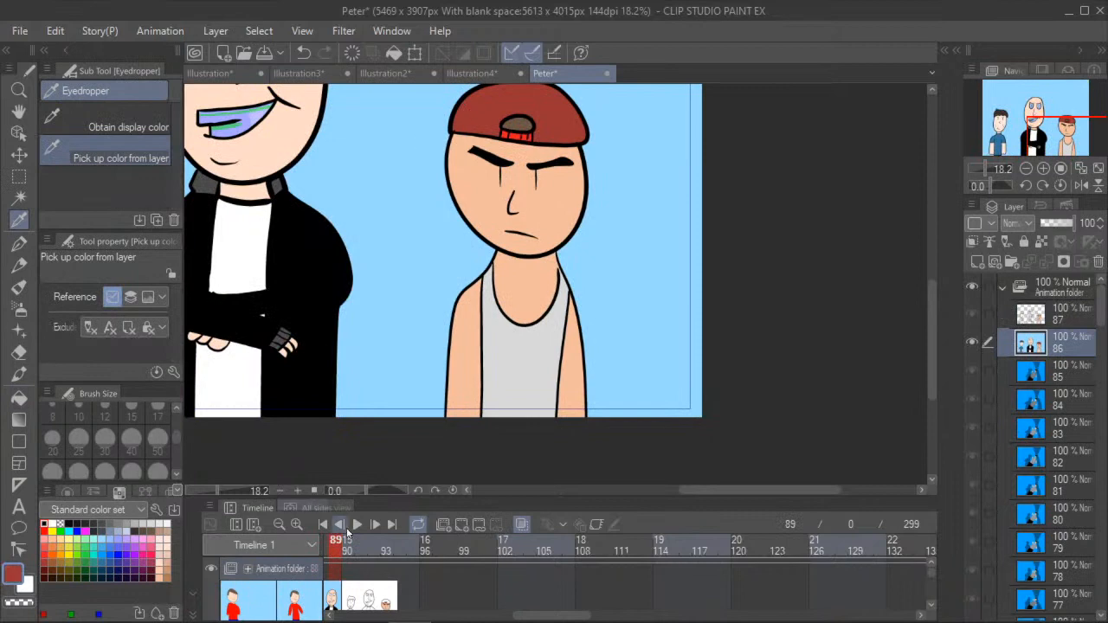
{"action": "left_click", "coordinate": [350, 549]}
{"action": "left_click", "coordinate": [19, 396]}
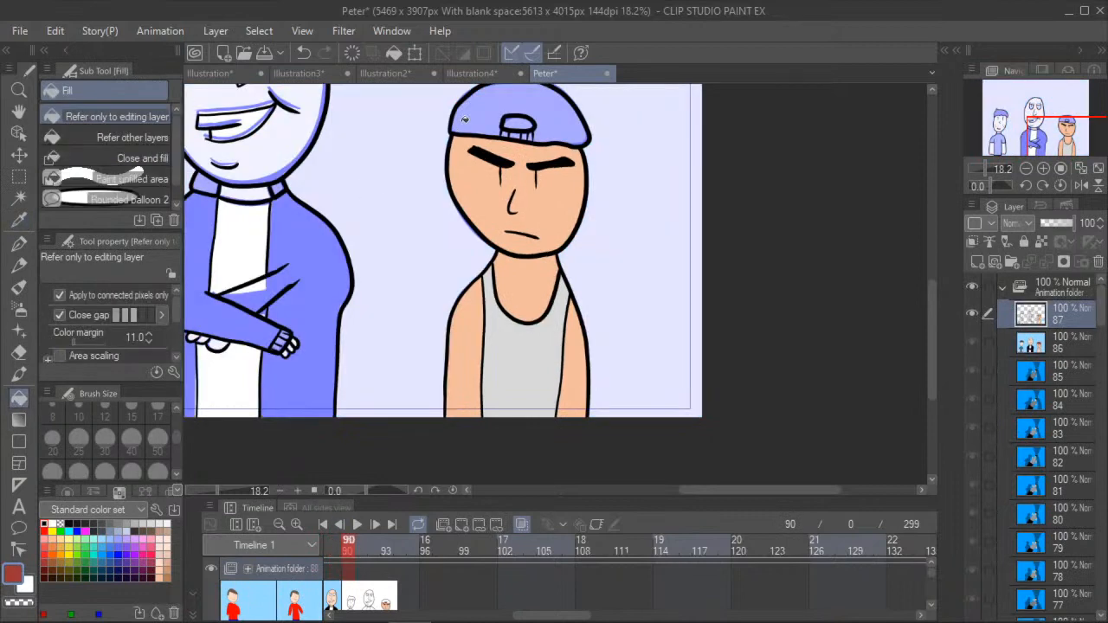
{"action": "left_click", "coordinate": [469, 116]}
- Sample the cap strap's bright red from frame 89 and fill the strap segments with it on frame 90
{"action": "left_click", "coordinate": [336, 549]}
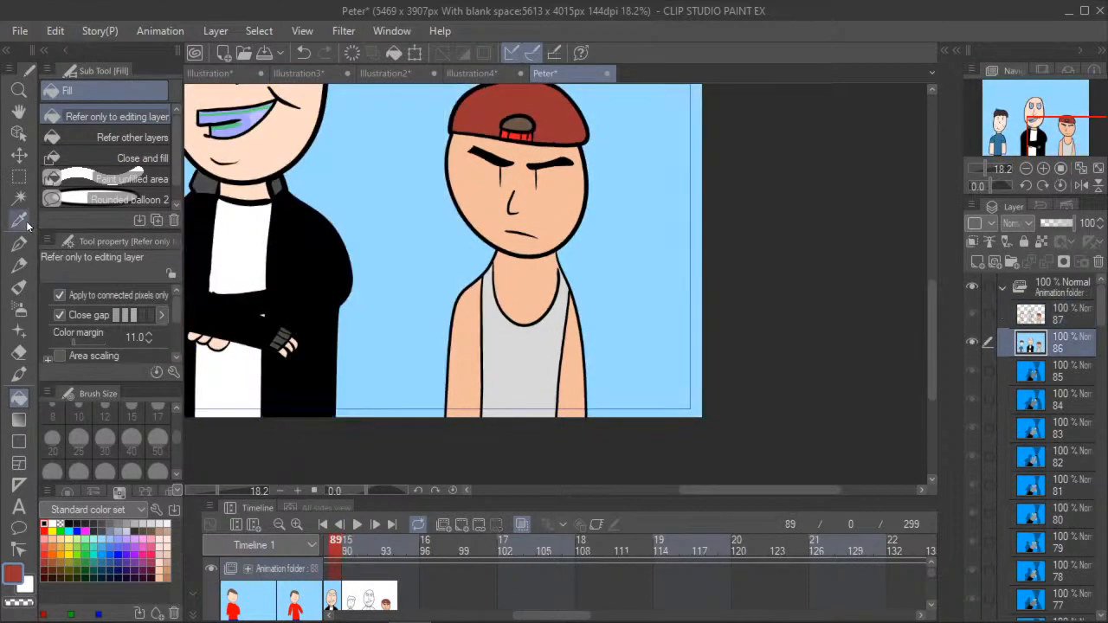
{"action": "left_click", "coordinate": [19, 244]}
{"action": "scroll", "coordinate": [502, 143], "scroll_direction": "up", "scroll_amount": 2}
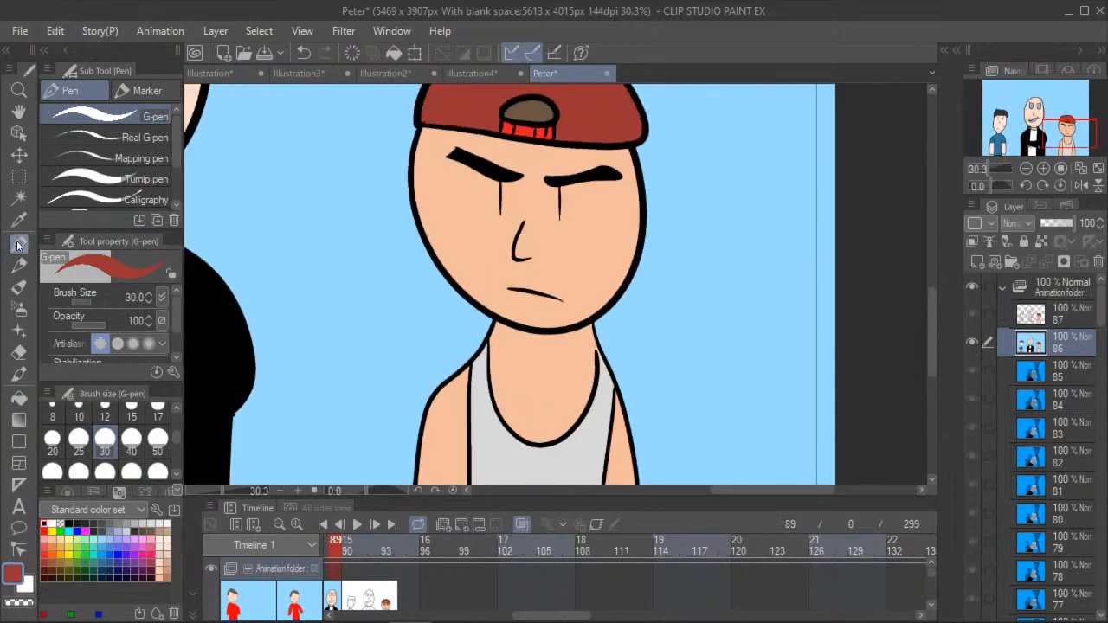
{"action": "key", "text": "i"}
{"action": "left_click", "coordinate": [502, 129]}
{"action": "left_click", "coordinate": [350, 543]}
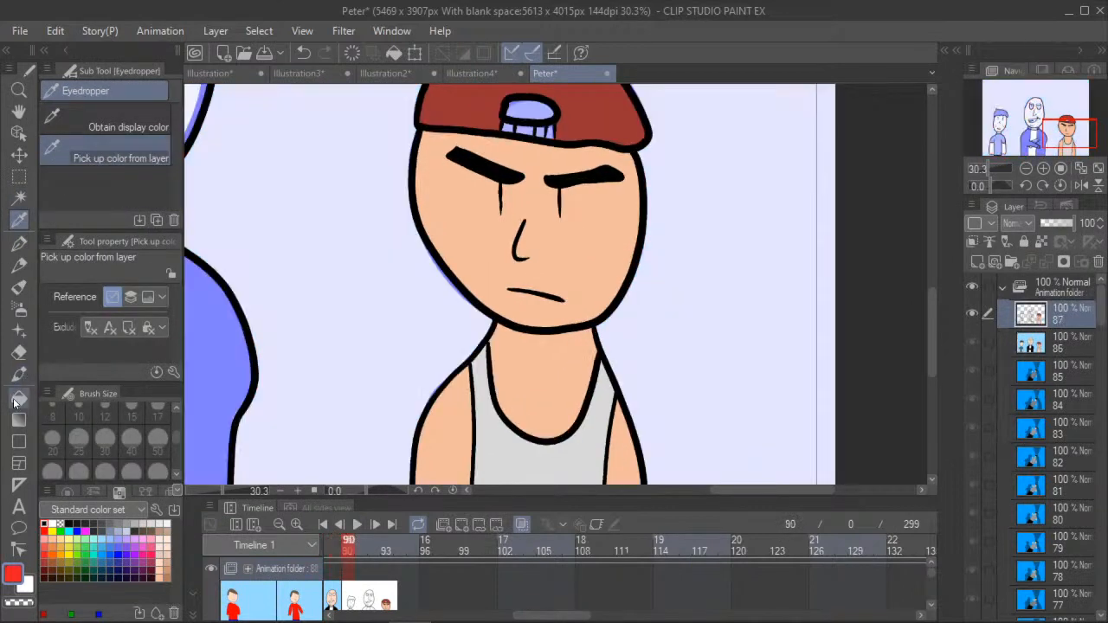
{"action": "key", "text": "g"}
{"action": "scroll", "coordinate": [543, 129], "scroll_direction": "up", "scroll_amount": 3}
{"action": "left_click", "coordinate": [537, 132]}
{"action": "left_click", "coordinate": [518, 128]}
{"action": "left_click", "coordinate": [497, 126]}
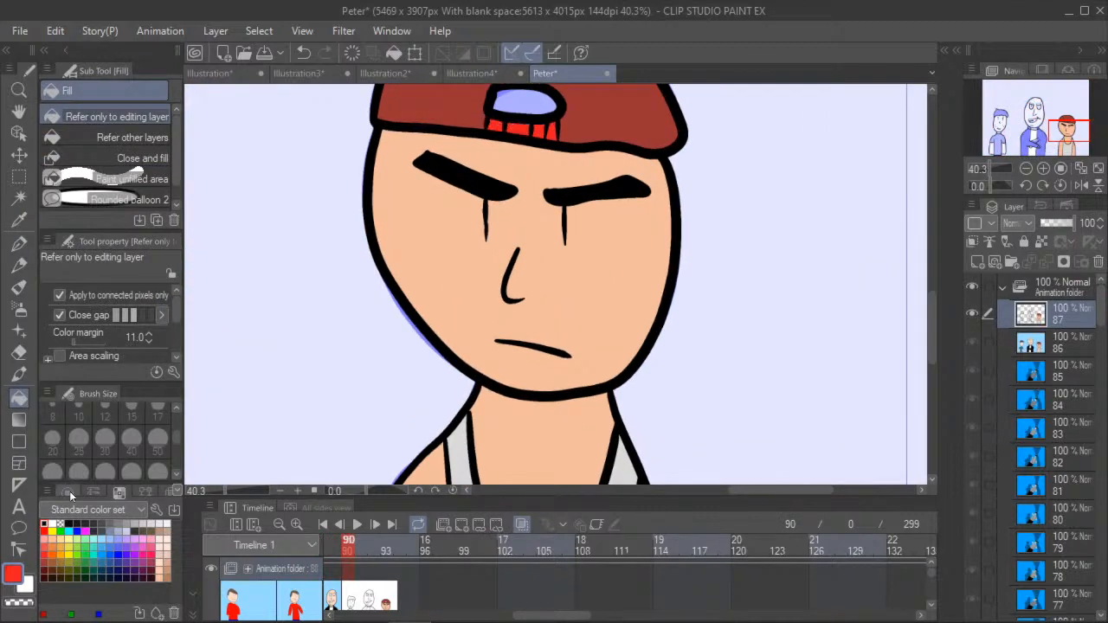
- Fill the opening above the cap's strap with brown from the color set, and compare frame 90 with frame 89
{"action": "left_click", "coordinate": [145, 530]}
{"action": "left_click", "coordinate": [517, 102]}
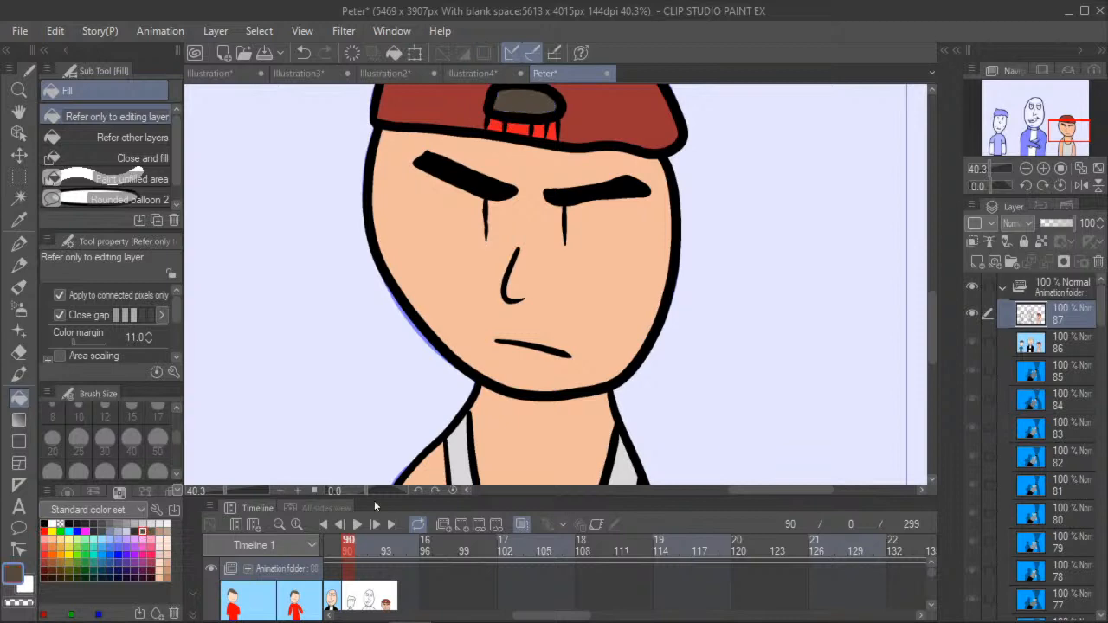
{"action": "left_click", "coordinate": [337, 555]}
{"action": "left_click", "coordinate": [346, 547]}
{"action": "left_click", "coordinate": [334, 559]}
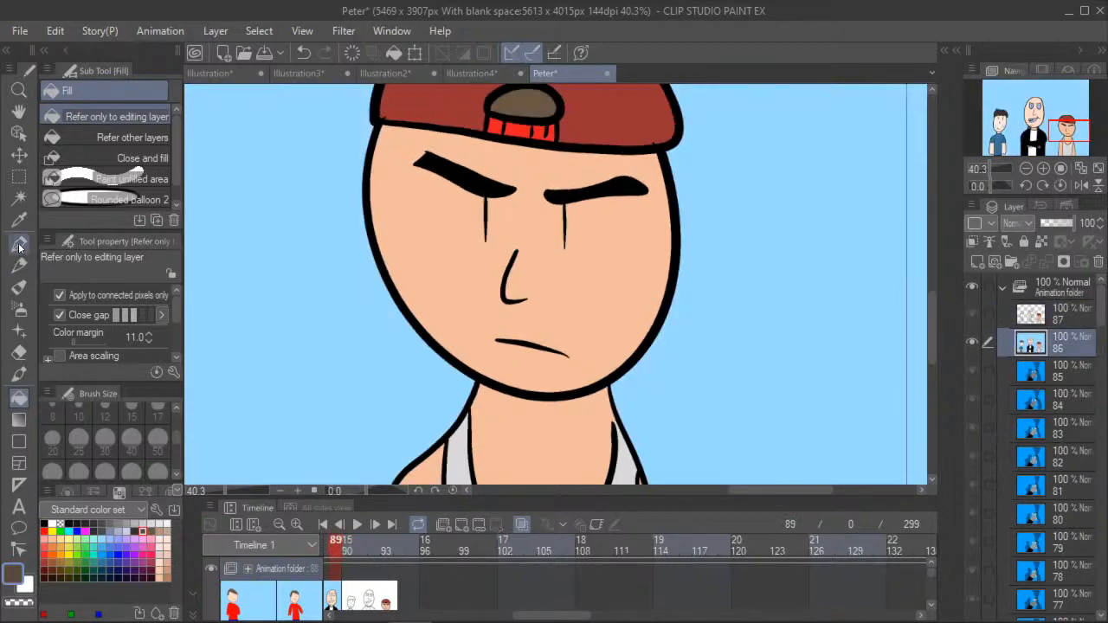
- Undo the brown fill in the cap's opening and refill it on frame 90 with the gray-brown sampled from frame 89
{"action": "left_click", "coordinate": [19, 220]}
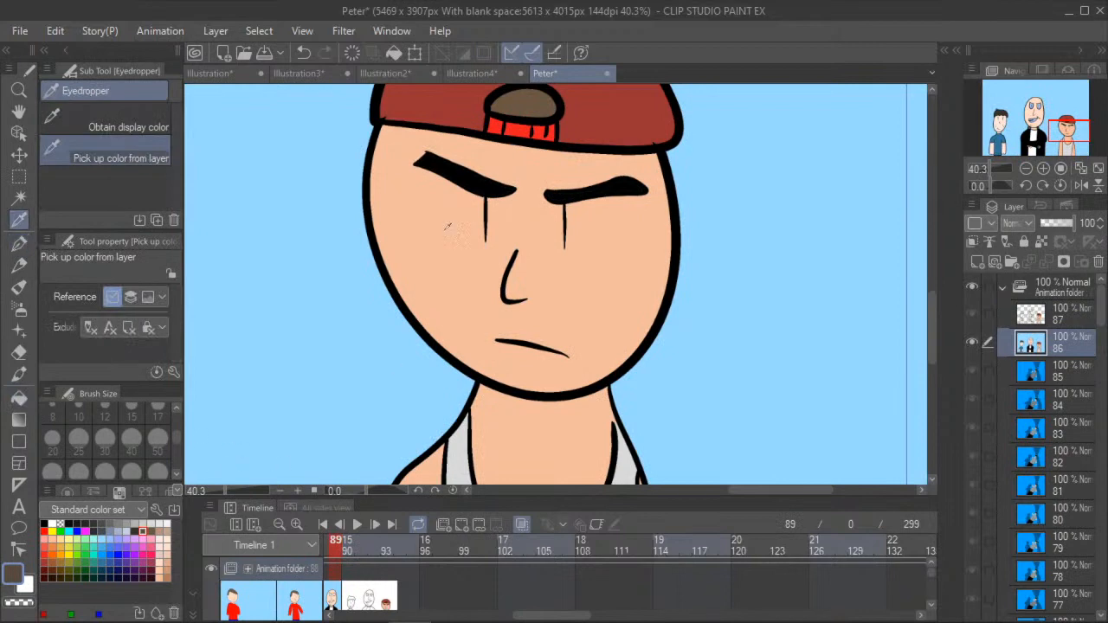
{"action": "left_click", "coordinate": [528, 99]}
{"action": "left_click", "coordinate": [346, 554]}
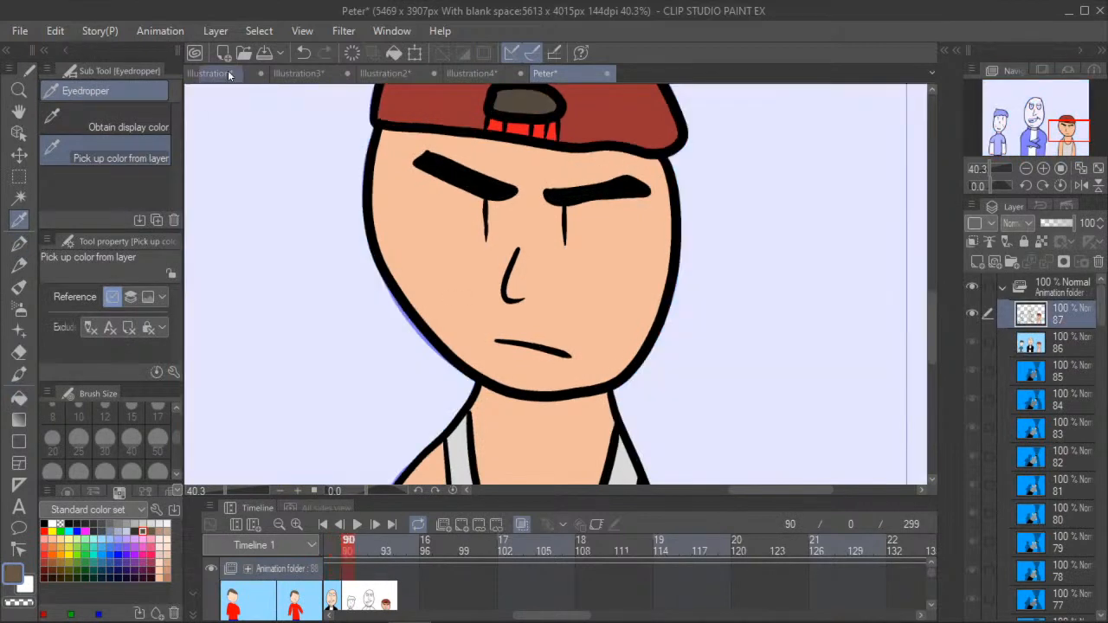
{"action": "key", "text": "ctrl+minus"}
{"action": "key", "text": "ctrl+z"}
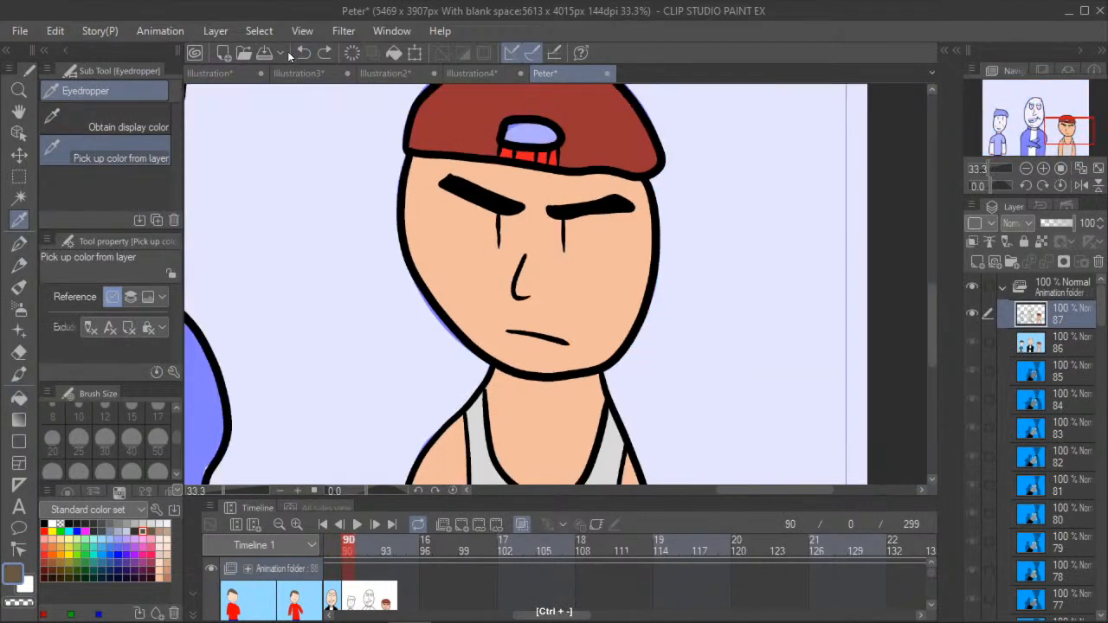
{"action": "left_click", "coordinate": [19, 352]}
{"action": "left_click", "coordinate": [20, 396]}
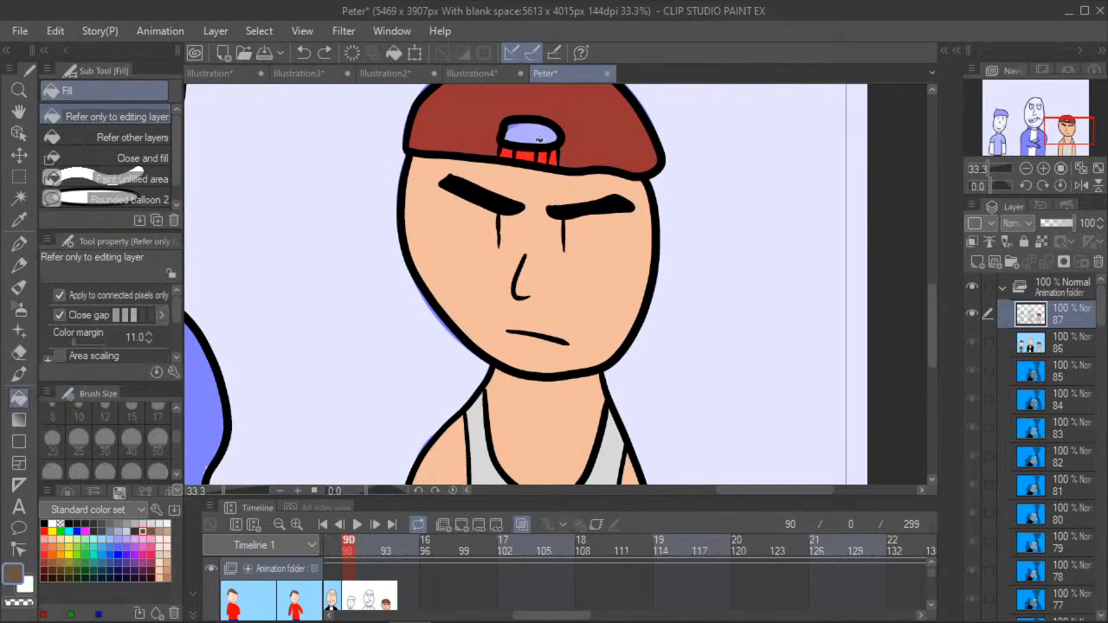
{"action": "left_click", "coordinate": [530, 134]}
- Sample the dark-haired boy's pale skin color from frame 89 and fill his arms, face and neck with it on frame 90
{"action": "left_click", "coordinate": [19, 89]}
{"action": "left_click", "coordinate": [19, 111]}
{"action": "scroll", "coordinate": [295, 286], "scroll_direction": "down", "scroll_amount": 2}
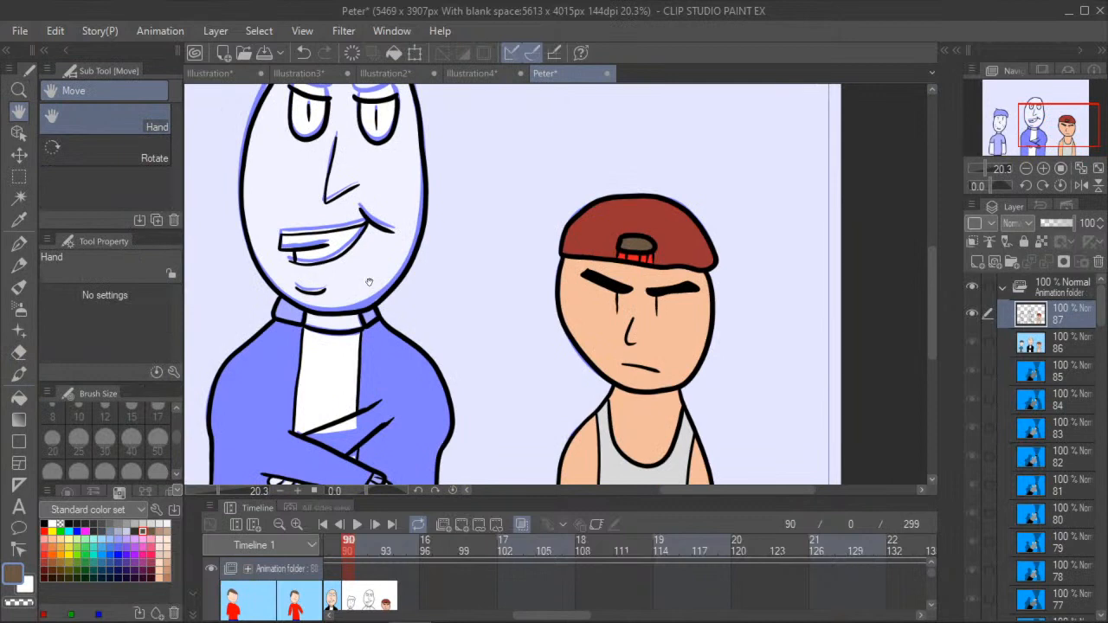
{"action": "left_click_drag", "start_coordinate": [369, 282], "coordinate": [536, 326]}
{"action": "scroll", "coordinate": [545, 342], "scroll_direction": "down", "scroll_amount": 2}
{"action": "left_click_drag", "start_coordinate": [442, 368], "coordinate": [476, 359]}
{"action": "scroll", "coordinate": [334, 372], "scroll_direction": "up", "scroll_amount": 2}
{"action": "left_click_drag", "start_coordinate": [312, 374], "coordinate": [336, 247]}
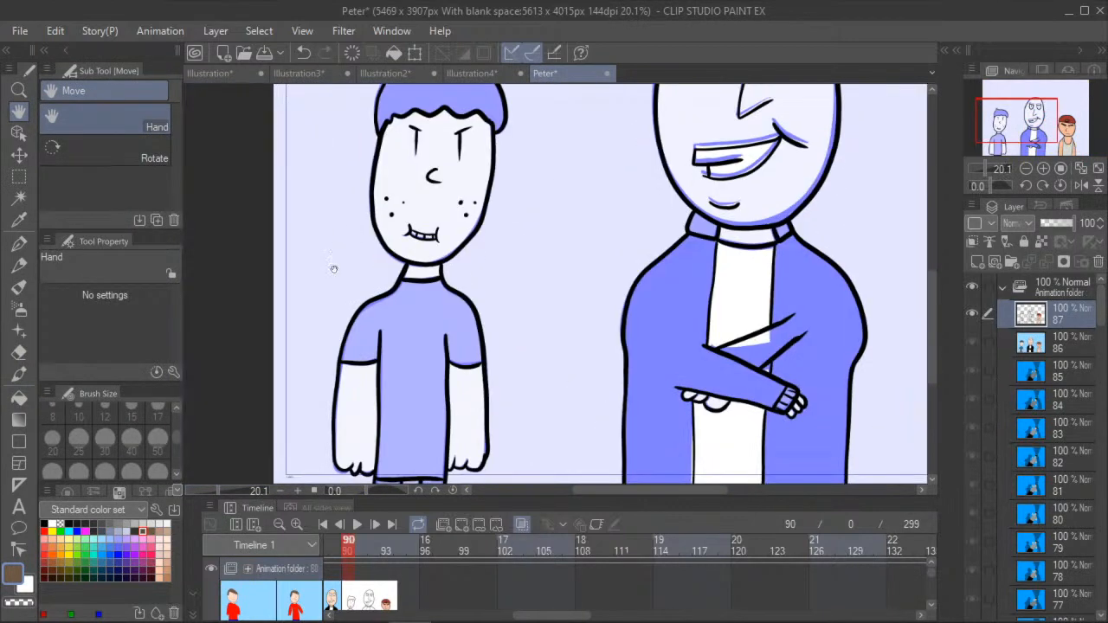
{"action": "left_click_drag", "start_coordinate": [324, 326], "coordinate": [353, 319]}
{"action": "left_click", "coordinate": [333, 554]}
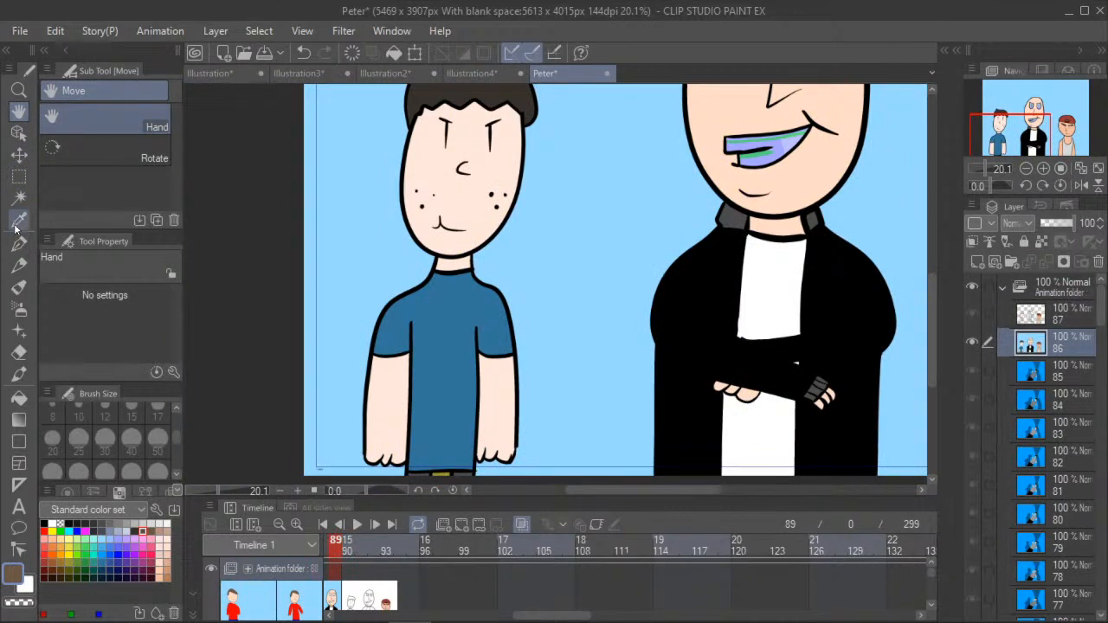
{"action": "left_click", "coordinate": [19, 220]}
{"action": "left_click", "coordinate": [370, 410]}
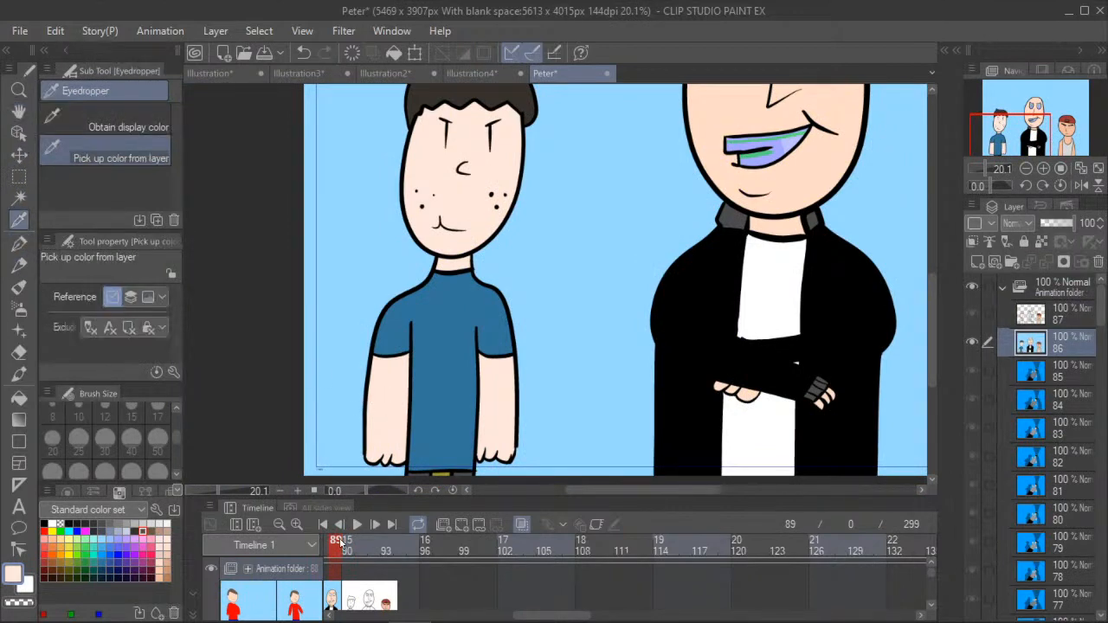
{"action": "left_click", "coordinate": [348, 545]}
{"action": "left_click", "coordinate": [19, 398]}
{"action": "left_click", "coordinate": [402, 408]}
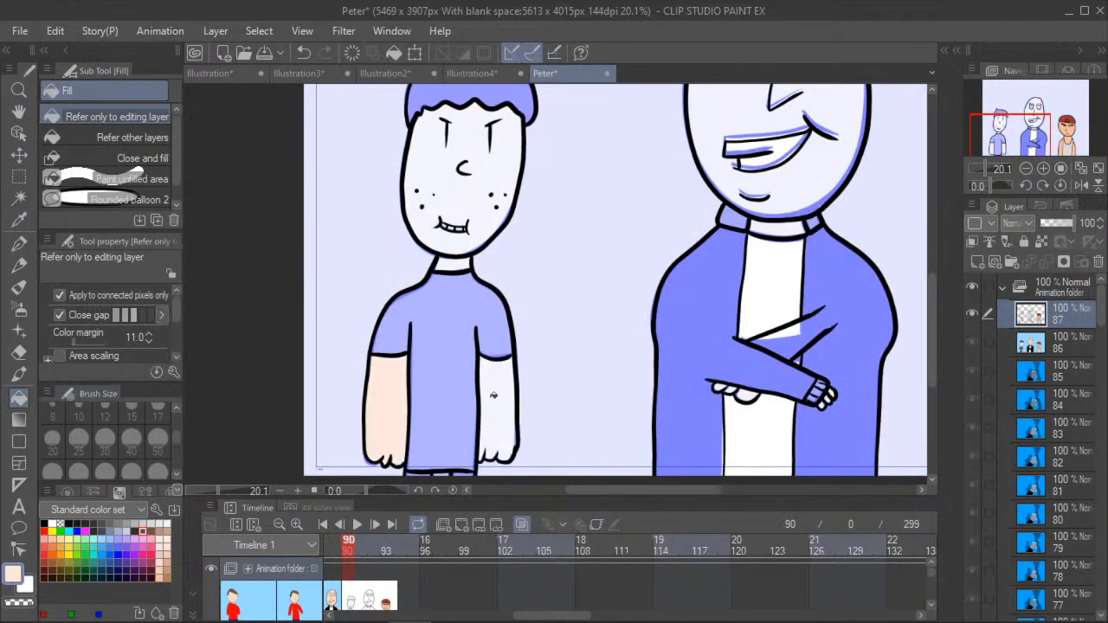
{"action": "left_click", "coordinate": [508, 390]}
{"action": "left_click", "coordinate": [444, 197]}
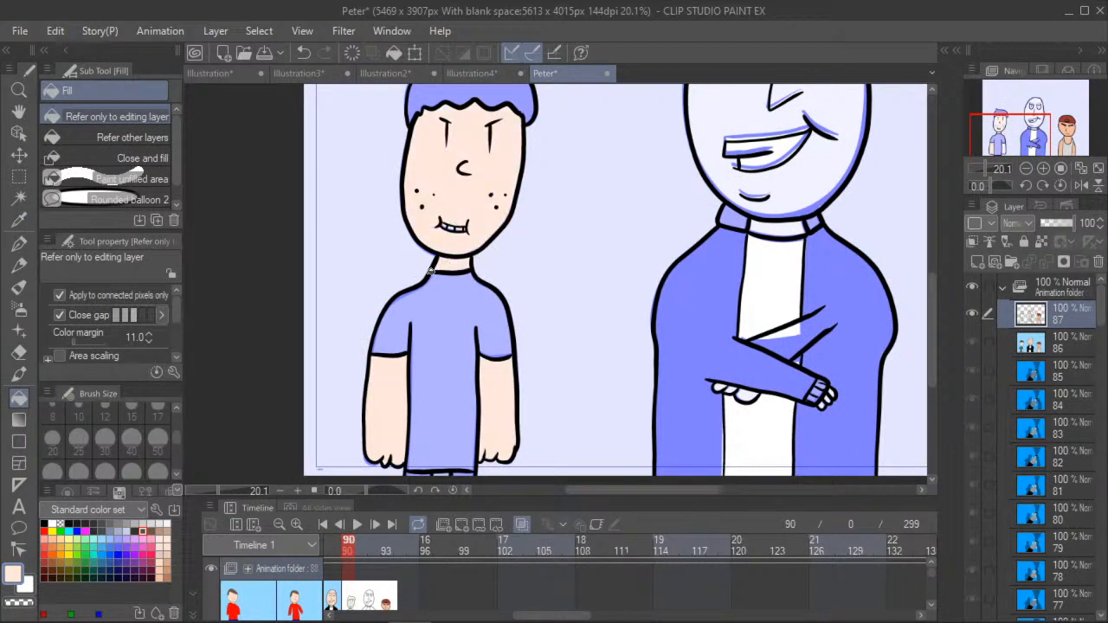
- Sample the T-shirt's blue from frame 89 and fill the boy's shirt and sleeves with it on frame 90
{"action": "left_click", "coordinate": [329, 545]}
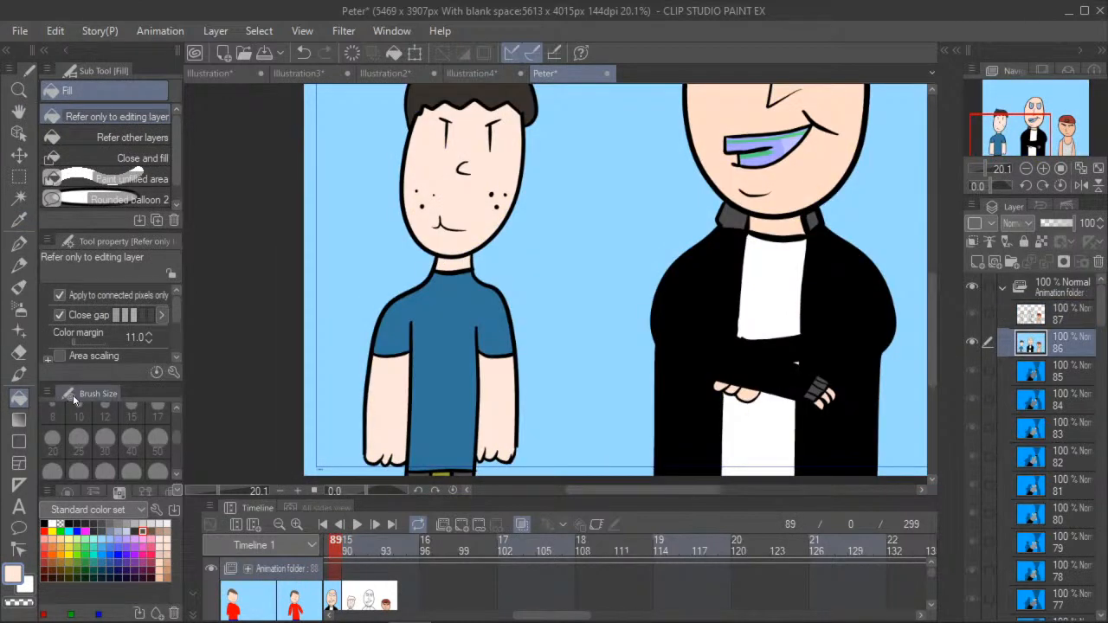
{"action": "left_click", "coordinate": [19, 244]}
{"action": "left_click", "coordinate": [19, 218]}
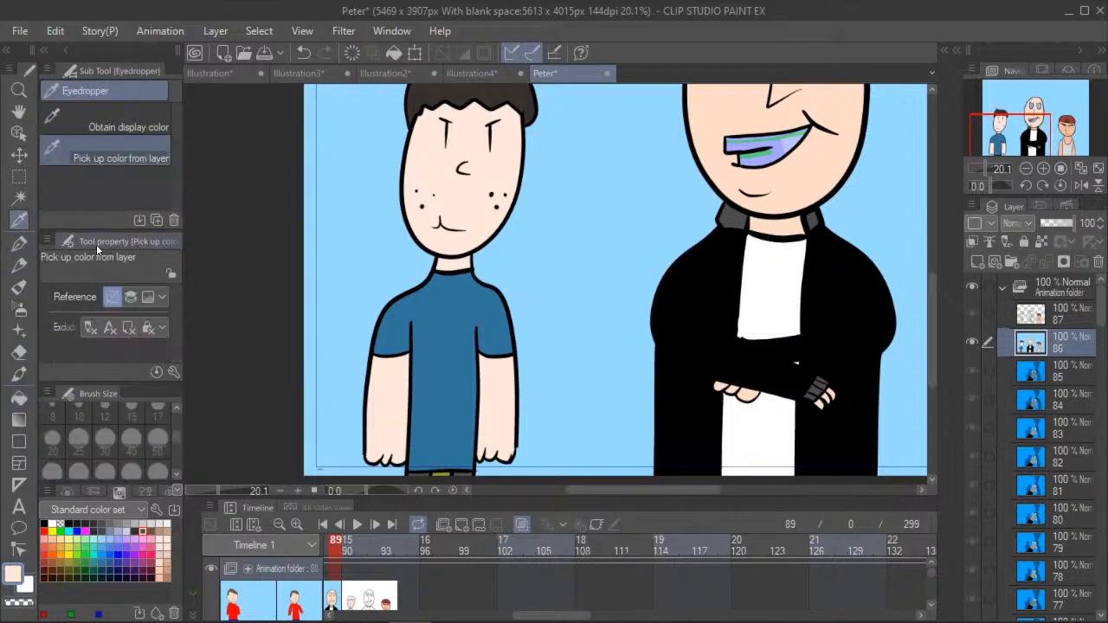
{"action": "left_click", "coordinate": [452, 331]}
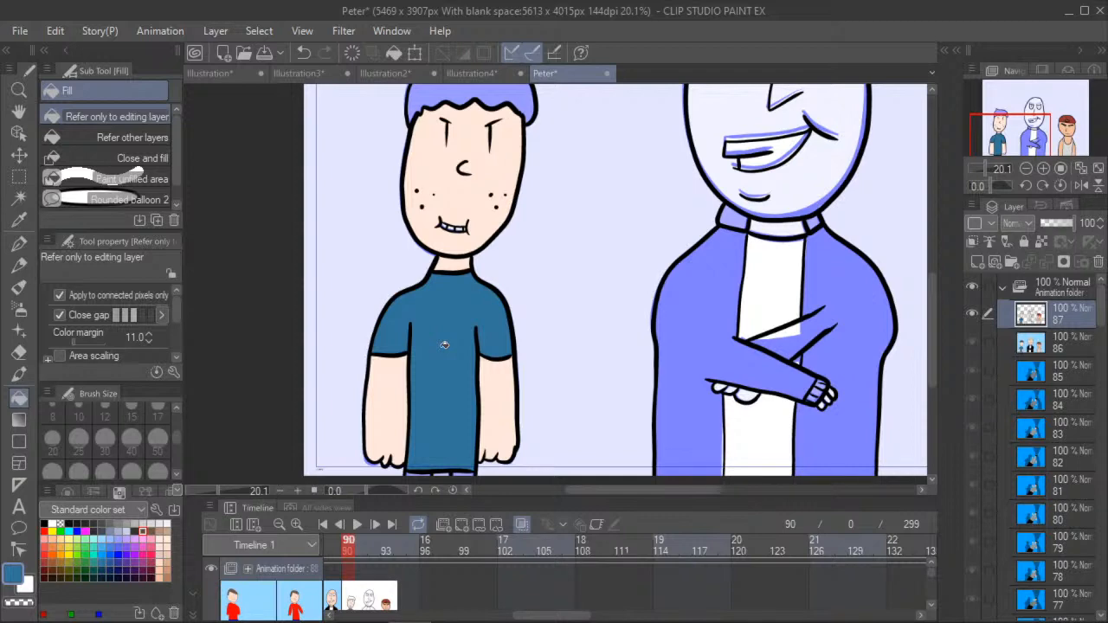
- Fill the middle bald man's teeth and eyes with white on frame 89 and on frame 90
{"action": "left_click", "coordinate": [334, 553]}
{"action": "left_click", "coordinate": [16, 114]}
{"action": "left_click_drag", "start_coordinate": [567, 119], "coordinate": [437, 305]}
{"action": "scroll", "coordinate": [490, 297], "scroll_direction": "down", "scroll_amount": 2}
{"action": "scroll", "coordinate": [437, 305], "scroll_direction": "down", "scroll_amount": 1}
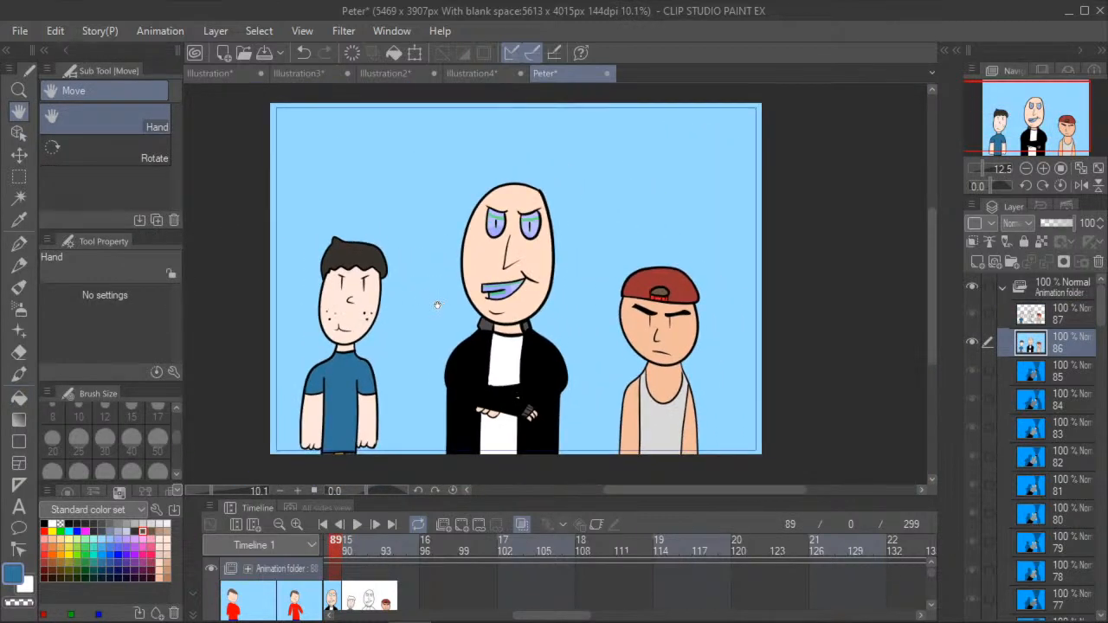
{"action": "scroll", "coordinate": [437, 304], "scroll_direction": "up", "scroll_amount": 1}
{"action": "left_click", "coordinate": [19, 397]}
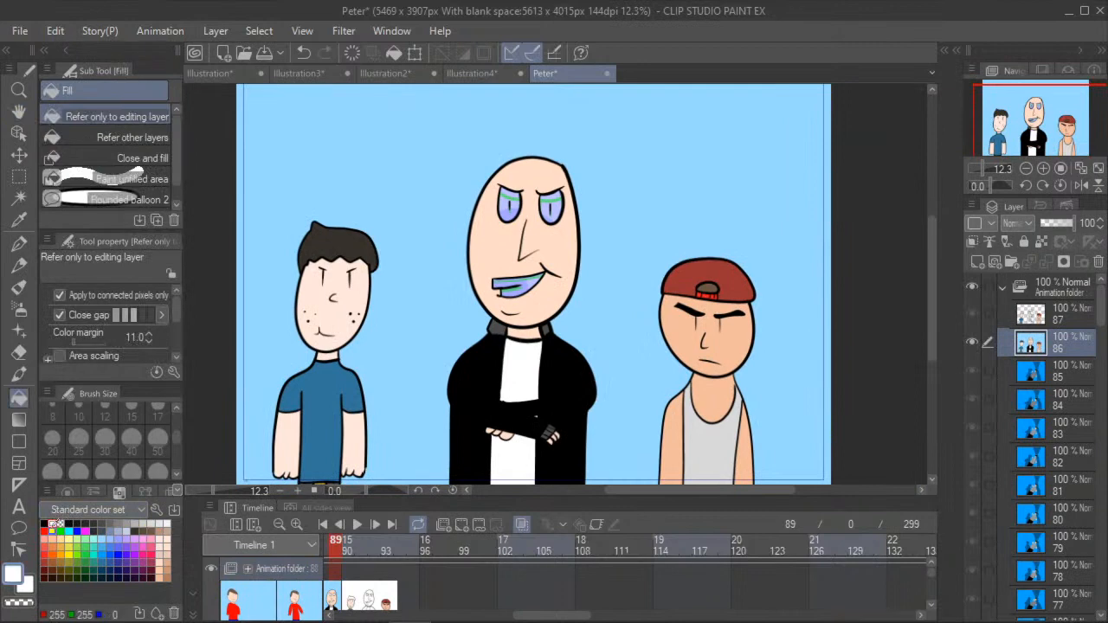
{"action": "scroll", "coordinate": [516, 270], "scroll_direction": "up", "scroll_amount": 2}
{"action": "left_click", "coordinate": [516, 270]}
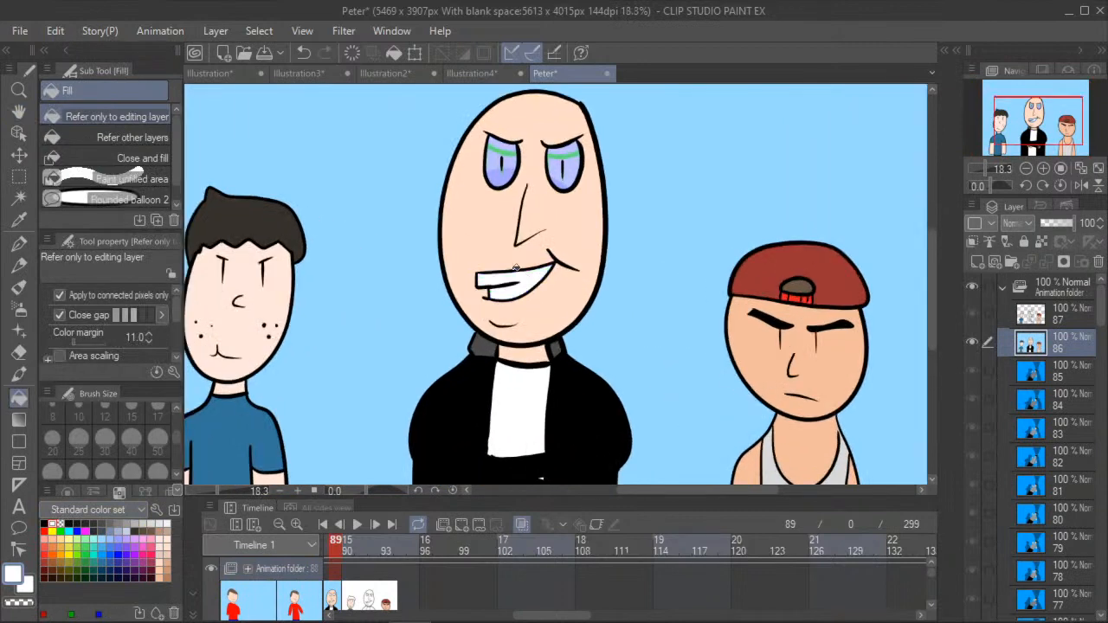
{"action": "left_click", "coordinate": [502, 168]}
{"action": "left_click", "coordinate": [559, 161]}
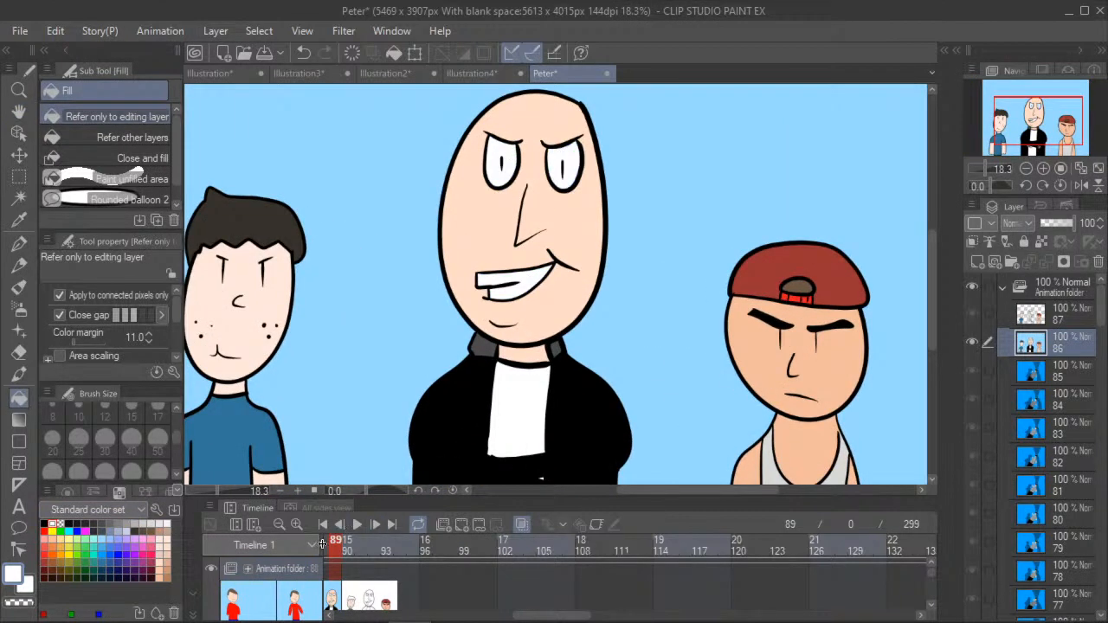
{"action": "left_click", "coordinate": [348, 544]}
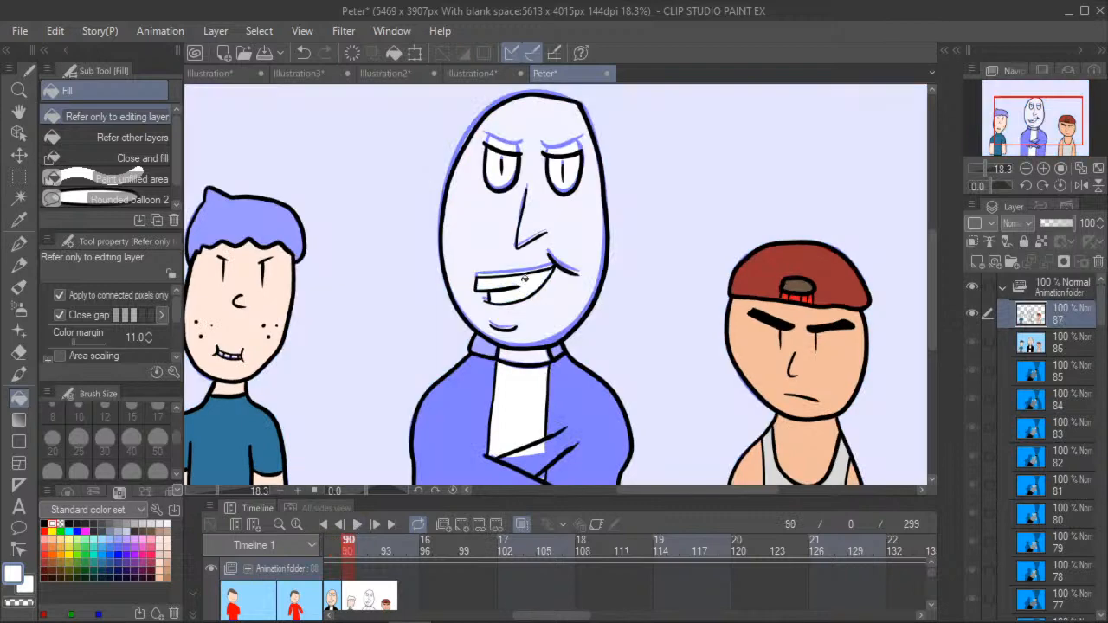
{"action": "left_click", "coordinate": [559, 178]}
- Fill each of the dark-haired boy's teeth with white on frame 90
{"action": "left_click", "coordinate": [19, 112]}
{"action": "left_click_drag", "start_coordinate": [336, 396], "coordinate": [341, 393]}
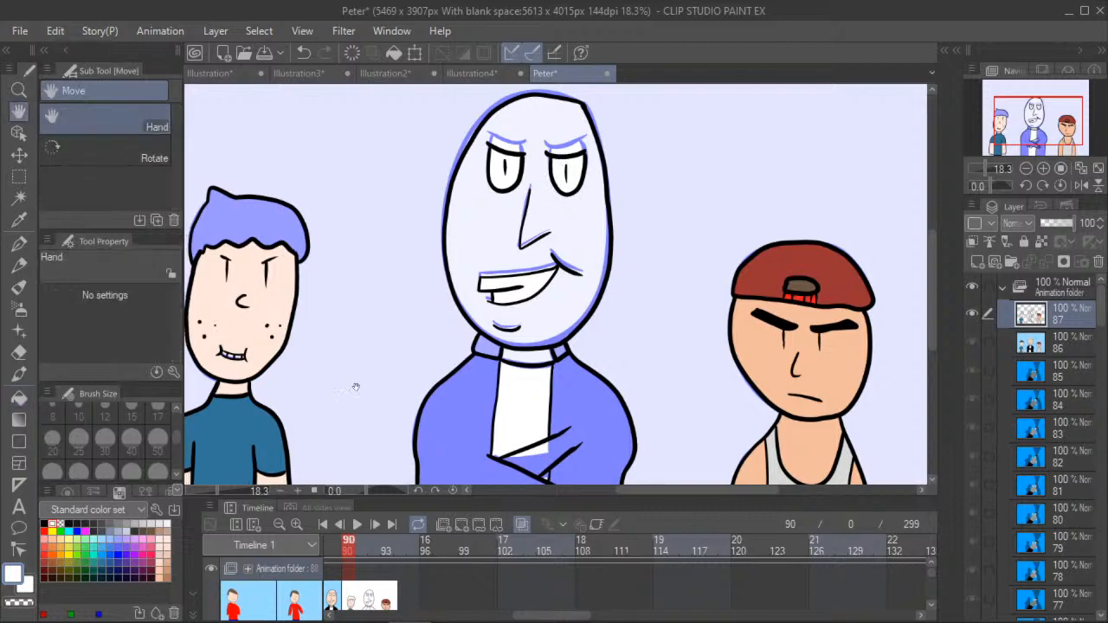
{"action": "scroll", "coordinate": [244, 341], "scroll_direction": "down", "scroll_amount": 3}
{"action": "scroll", "coordinate": [244, 341], "scroll_direction": "up", "scroll_amount": 3}
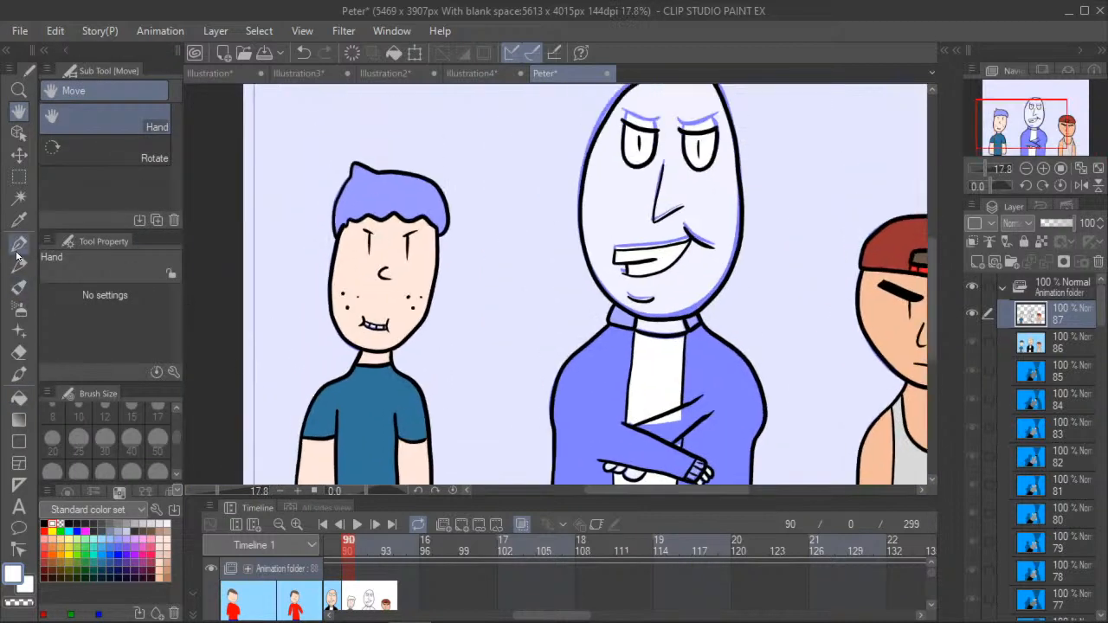
{"action": "scroll", "coordinate": [381, 336], "scroll_direction": "up", "scroll_amount": 5}
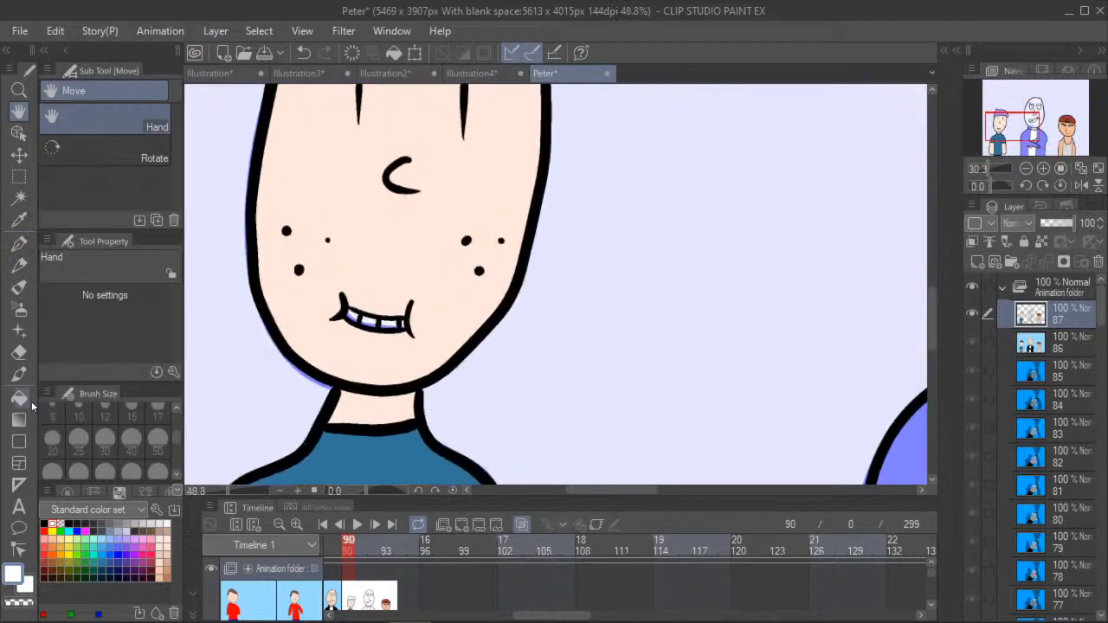
{"action": "left_click", "coordinate": [19, 396]}
{"action": "scroll", "coordinate": [349, 307], "scroll_direction": "up", "scroll_amount": 10}
{"action": "left_click", "coordinate": [355, 325]}
{"action": "left_click", "coordinate": [403, 354]}
{"action": "left_click", "coordinate": [467, 356]}
{"action": "scroll", "coordinate": [502, 354], "scroll_direction": "up", "scroll_amount": 2}
{"action": "left_click", "coordinate": [498, 351]}
- Sample the boy's near-black hair color from frame 89 and fill his hair with it on frame 90
{"action": "left_click", "coordinate": [19, 111]}
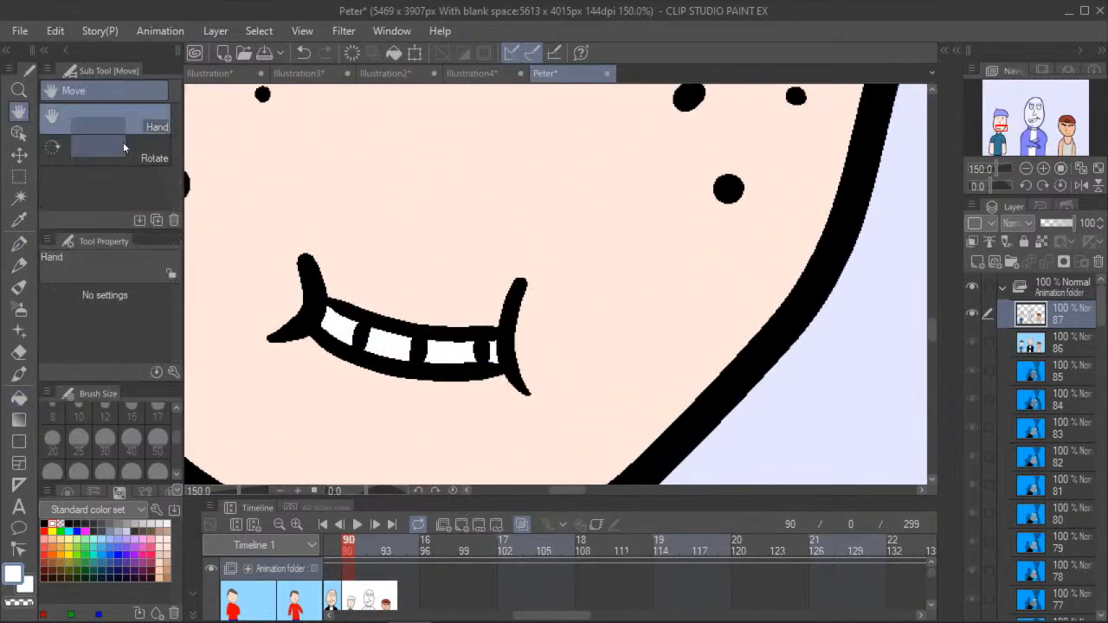
{"action": "left_click_drag", "start_coordinate": [313, 191], "coordinate": [352, 403]}
{"action": "scroll", "coordinate": [353, 403], "scroll_direction": "down", "scroll_amount": 8}
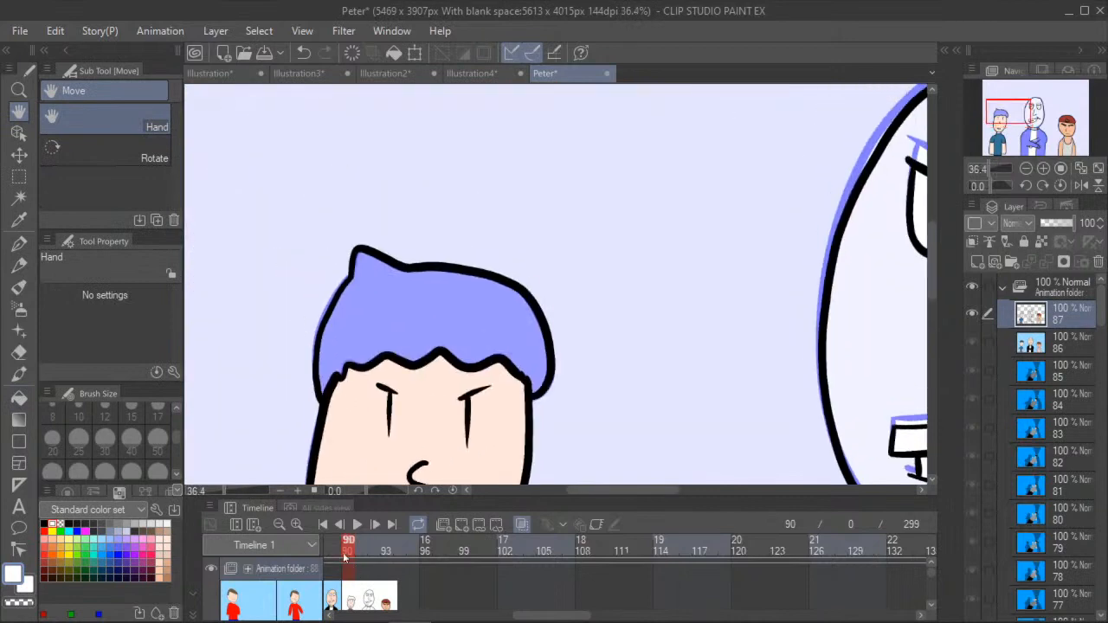
{"action": "left_click", "coordinate": [336, 551]}
{"action": "left_click", "coordinate": [19, 219]}
{"action": "left_click", "coordinate": [363, 325]}
{"action": "left_click", "coordinate": [347, 551]}
{"action": "left_click", "coordinate": [19, 373]}
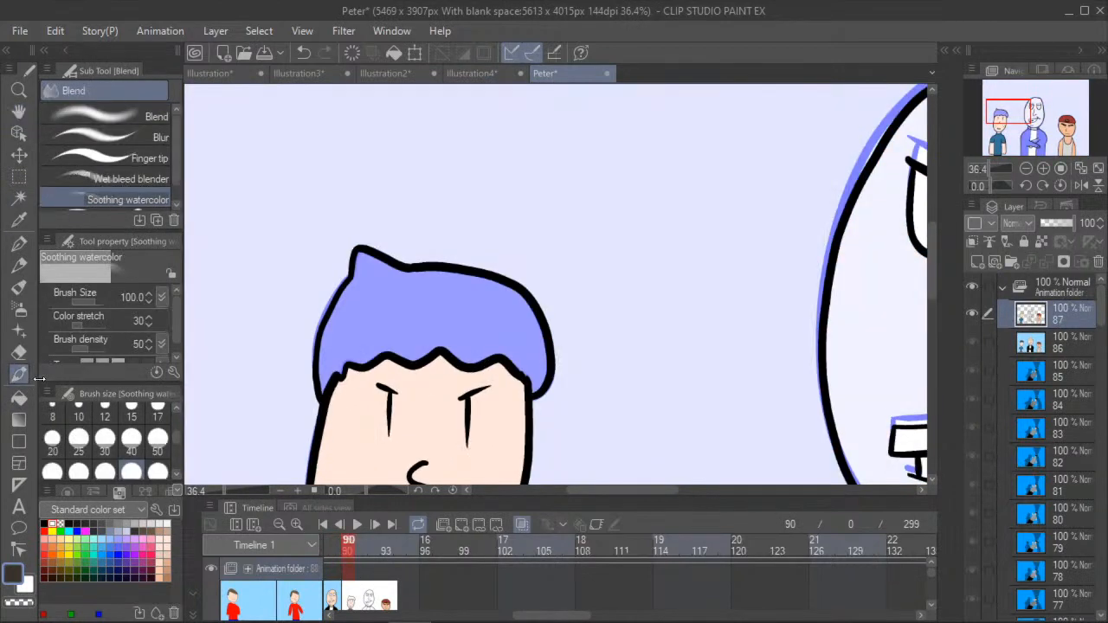
{"action": "left_click", "coordinate": [19, 396]}
{"action": "left_click", "coordinate": [370, 317]}
- Fill the middle man's shirt between the jacket sides with white on frame 90
{"action": "left_click", "coordinate": [20, 111]}
{"action": "left_click_drag", "start_coordinate": [440, 277], "coordinate": [232, 158]}
{"action": "scroll", "coordinate": [232, 159], "scroll_direction": "down", "scroll_amount": 4}
{"action": "scroll", "coordinate": [304, 254], "scroll_direction": "down", "scroll_amount": 2}
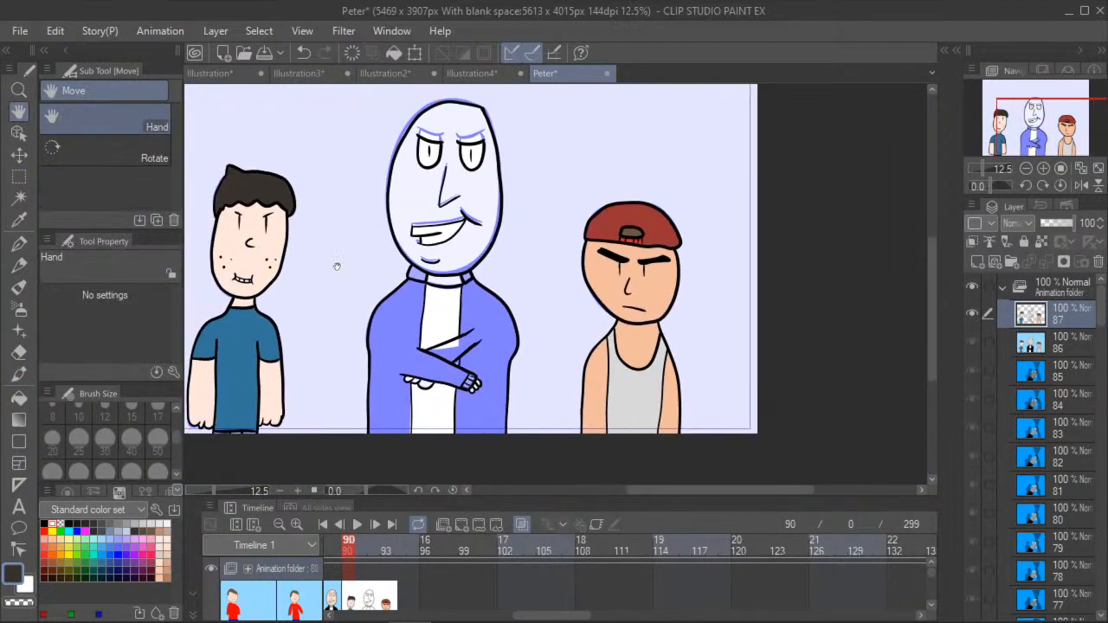
{"action": "key", "text": "alt+Tab"}
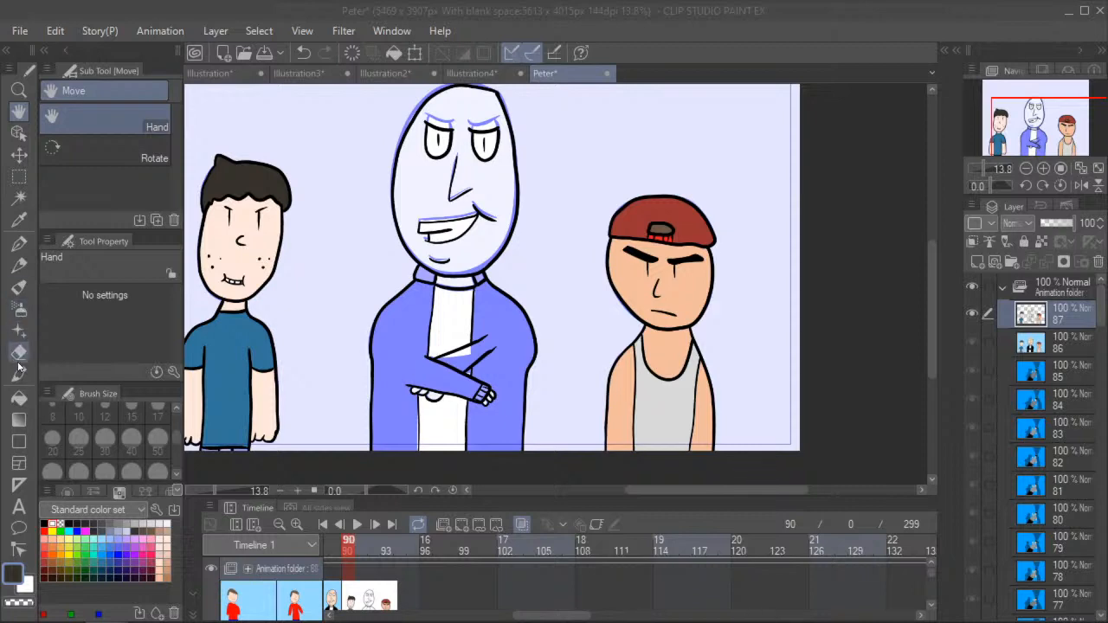
{"action": "left_click", "coordinate": [19, 397]}
{"action": "left_click", "coordinate": [53, 521]}
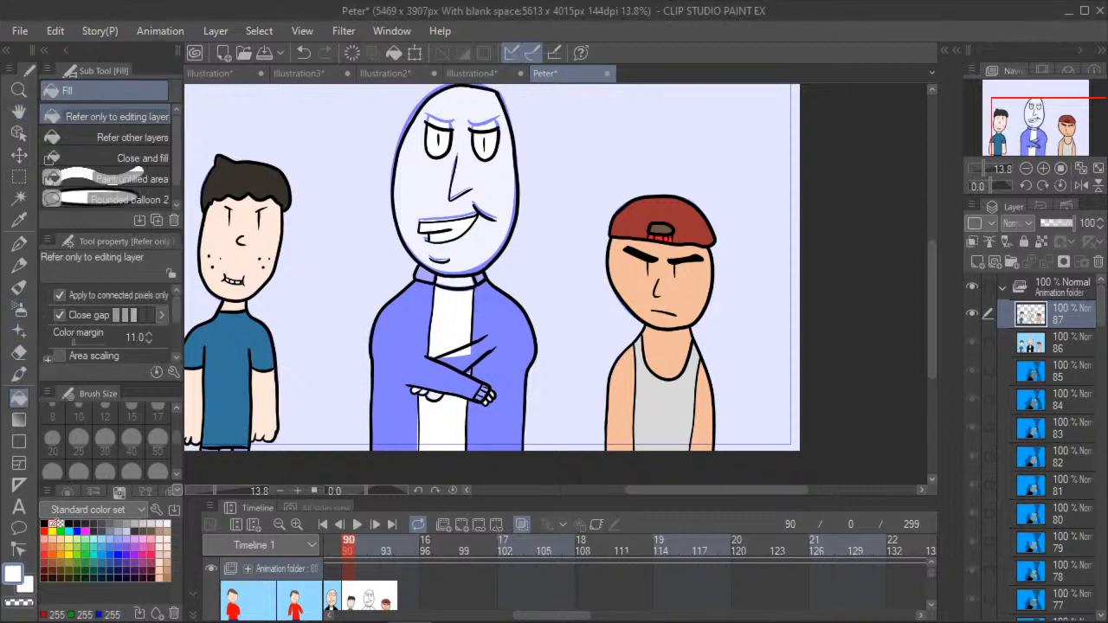
{"action": "left_click", "coordinate": [446, 320]}
{"action": "scroll", "coordinate": [467, 374], "scroll_direction": "up", "scroll_amount": 5}
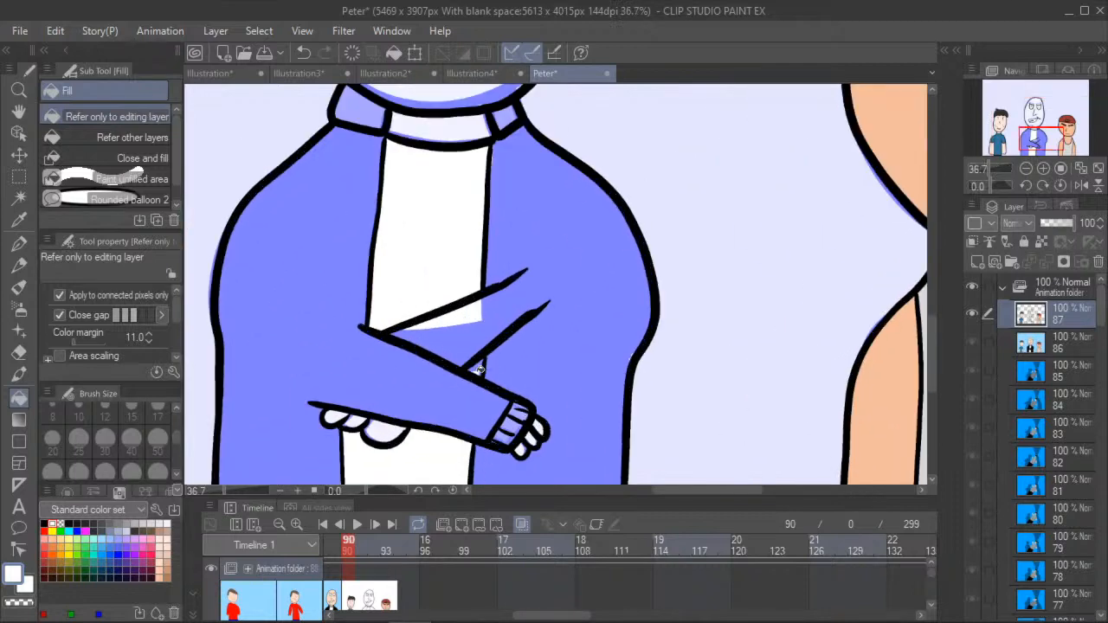
- Pick light peach from the color set and fill the fingers of both the middle man's hands with it on frame 90
{"action": "left_click", "coordinate": [18, 112]}
{"action": "left_click_drag", "start_coordinate": [245, 197], "coordinate": [289, 289]}
{"action": "scroll", "coordinate": [289, 289], "scroll_direction": "down", "scroll_amount": 5}
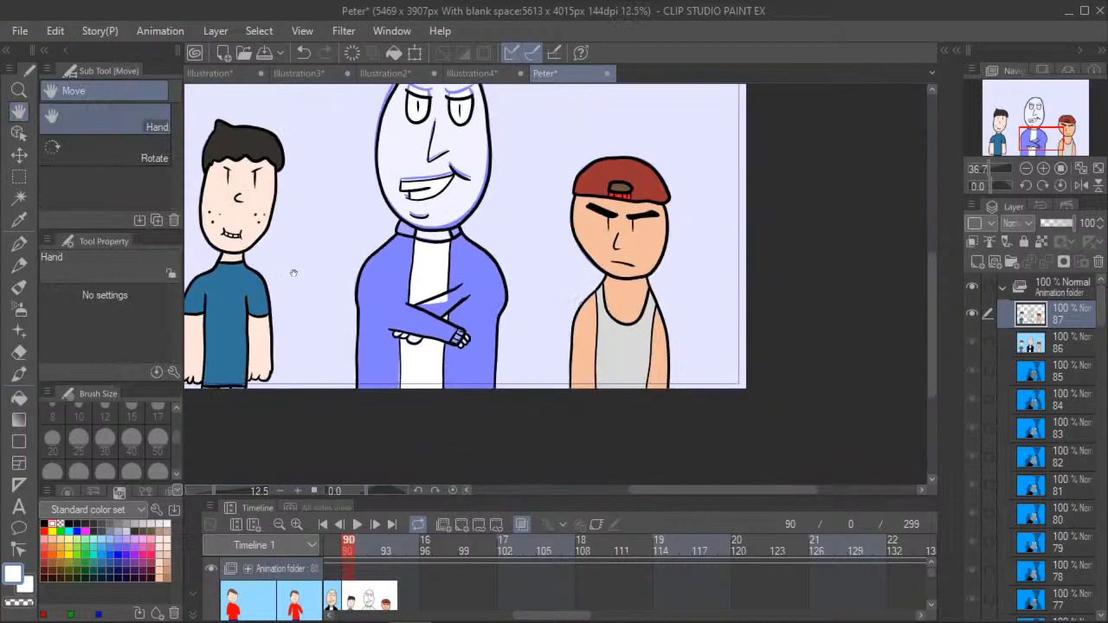
{"action": "key", "text": "ctrl+equal"}
{"action": "key", "text": "ctrl+equal"}
{"action": "left_click_drag", "start_coordinate": [194, 192], "coordinate": [415, 289]}
{"action": "scroll", "coordinate": [338, 307], "scroll_direction": "down", "scroll_amount": 8}
{"action": "scroll", "coordinate": [265, 317], "scroll_direction": "up", "scroll_amount": 4}
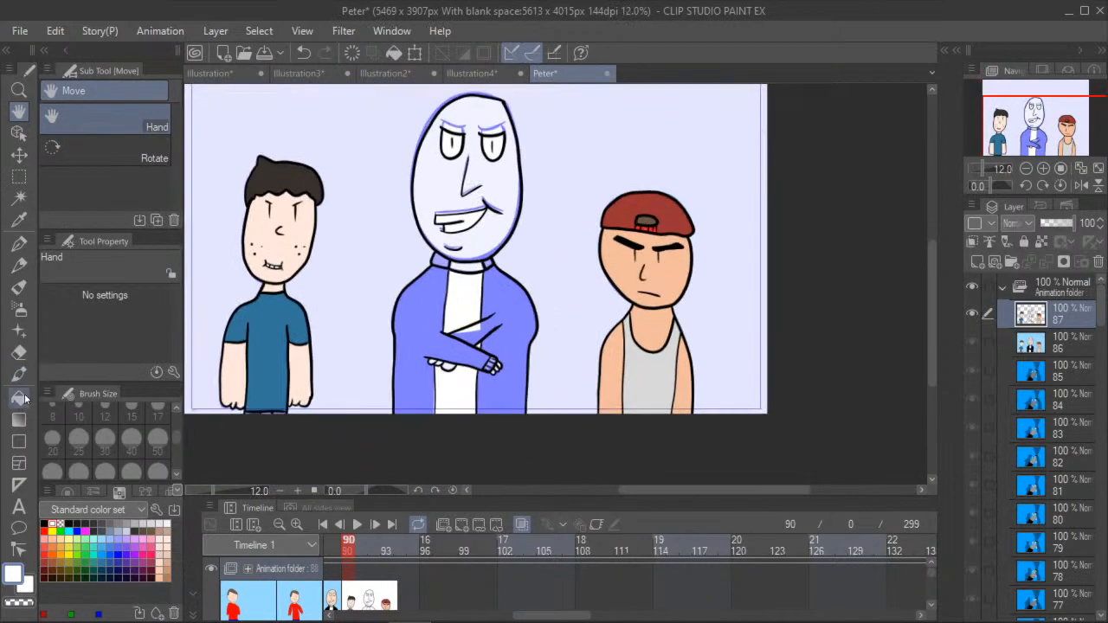
{"action": "left_click", "coordinate": [18, 396]}
{"action": "left_click", "coordinate": [164, 557]}
{"action": "left_click", "coordinate": [160, 561]}
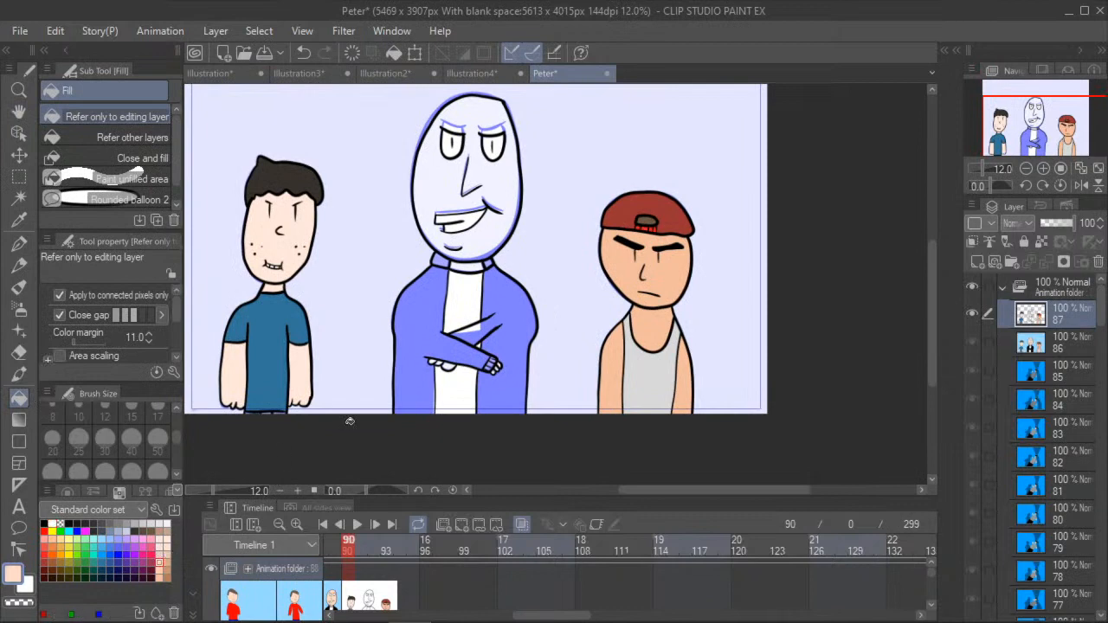
{"action": "scroll", "coordinate": [495, 357], "scroll_direction": "up", "scroll_amount": 1}
{"action": "scroll", "coordinate": [495, 356], "scroll_direction": "up", "scroll_amount": 6}
{"action": "left_click", "coordinate": [490, 384]}
{"action": "left_click", "coordinate": [506, 369]}
{"action": "left_click", "coordinate": [517, 352]}
{"action": "left_click", "coordinate": [291, 364]}
{"action": "left_click", "coordinate": [242, 343]}
{"action": "left_click", "coordinate": [213, 338]}
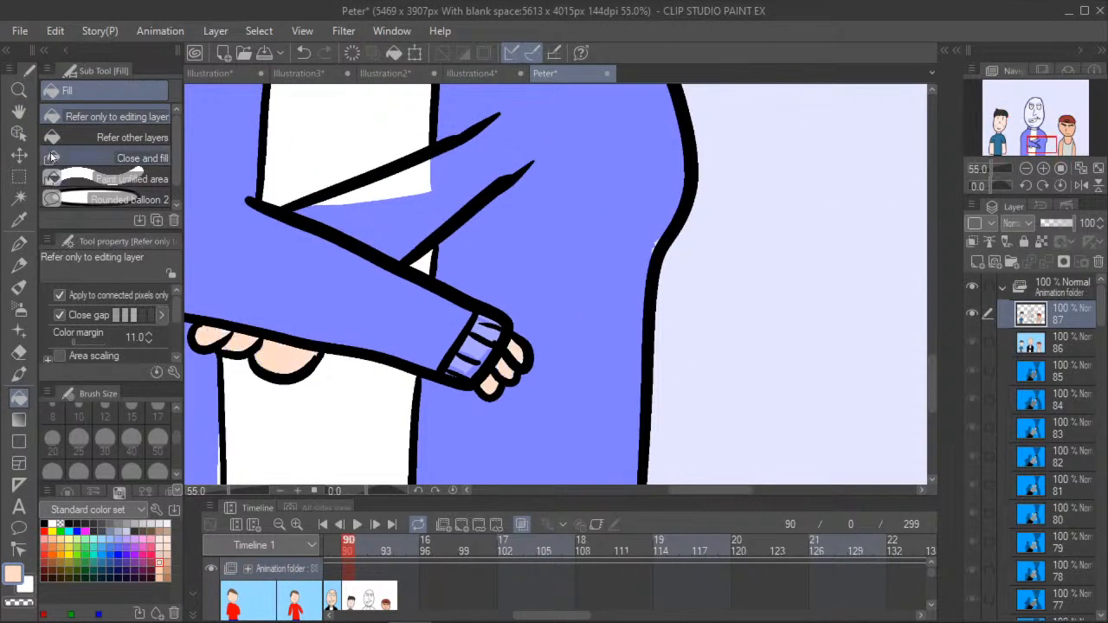
- Fill the middle man's face with the same light peach on frame 90
{"action": "left_click", "coordinate": [17, 112]}
{"action": "left_click_drag", "start_coordinate": [254, 191], "coordinate": [344, 198]}
{"action": "scroll", "coordinate": [344, 197], "scroll_direction": "down", "scroll_amount": 4}
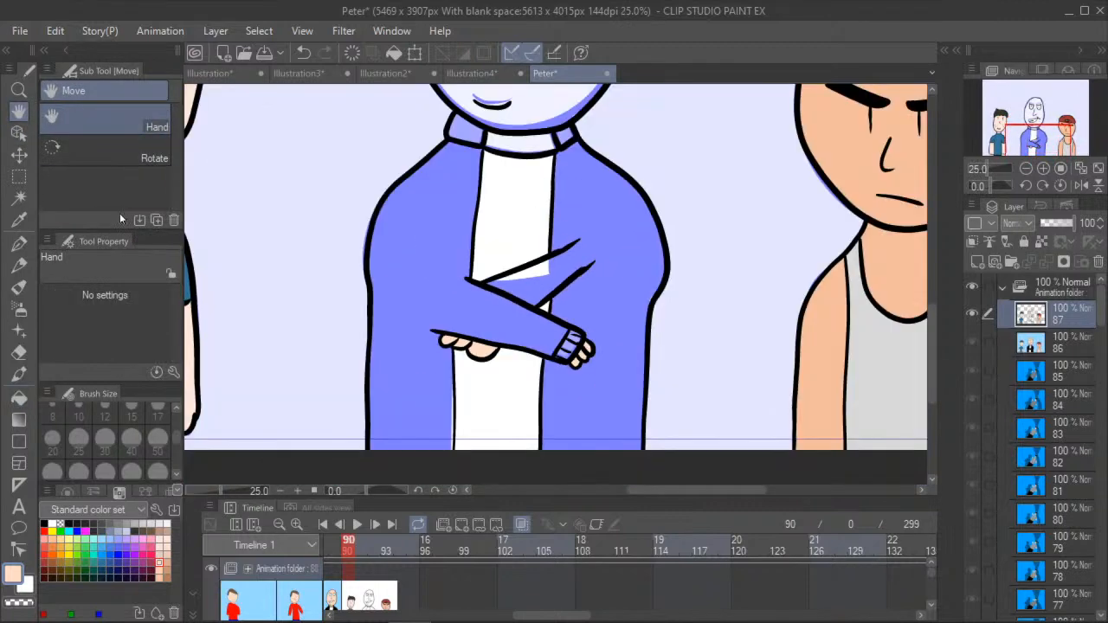
{"action": "scroll", "coordinate": [263, 249], "scroll_direction": "down", "scroll_amount": 2}
{"action": "scroll", "coordinate": [345, 237], "scroll_direction": "down", "scroll_amount": 2}
{"action": "left_click_drag", "start_coordinate": [345, 238], "coordinate": [323, 384]}
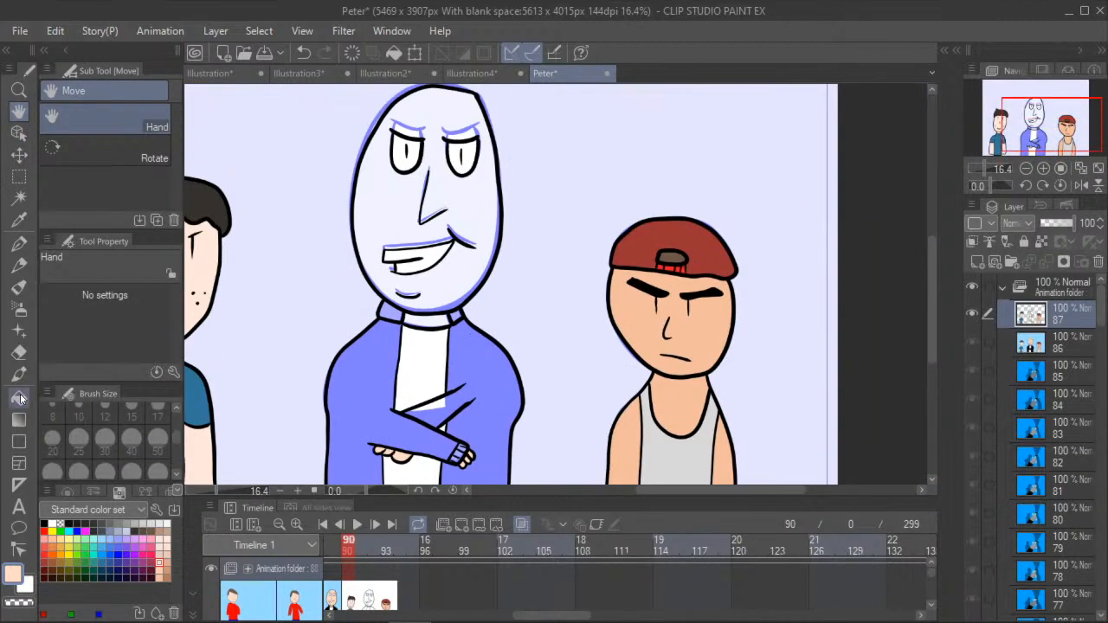
{"action": "left_click", "coordinate": [21, 399]}
{"action": "left_click", "coordinate": [375, 228]}
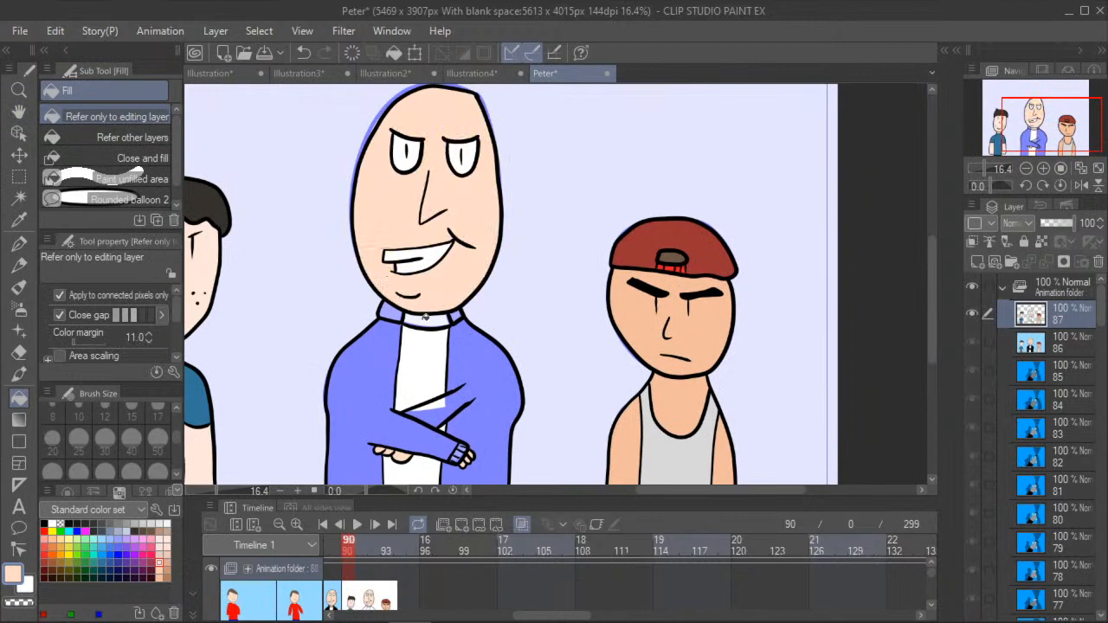
- Fill both sides of the middle man's jacket and its crossed sleeves with black on frame 90
{"action": "scroll", "coordinate": [302, 271], "scroll_direction": "down", "scroll_amount": 1}
{"action": "left_click", "coordinate": [19, 110]}
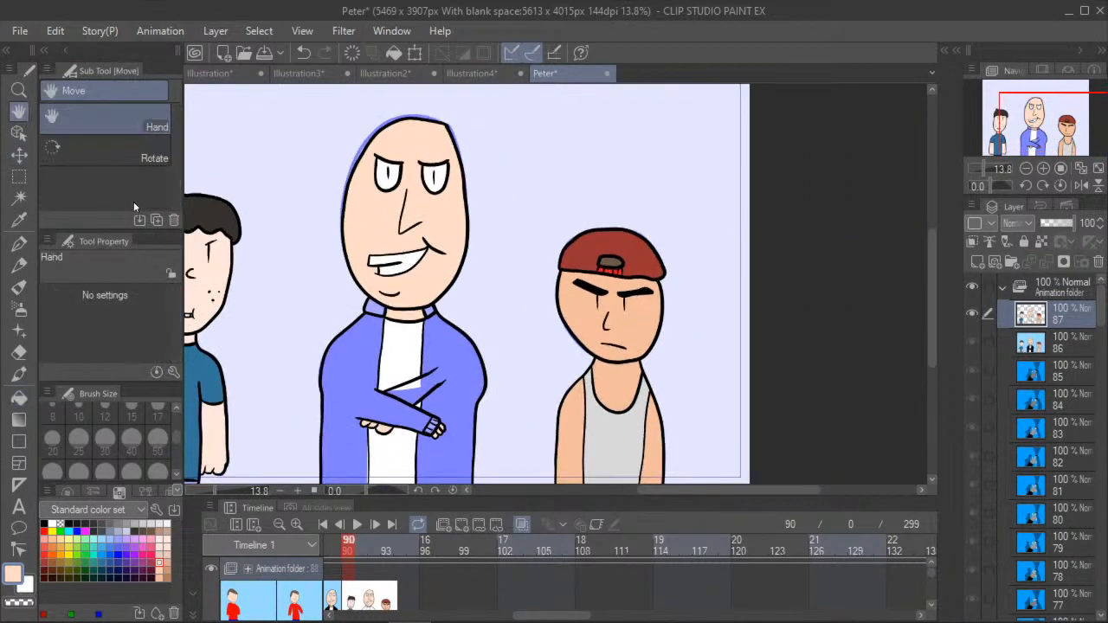
{"action": "left_click_drag", "start_coordinate": [299, 299], "coordinate": [363, 245]}
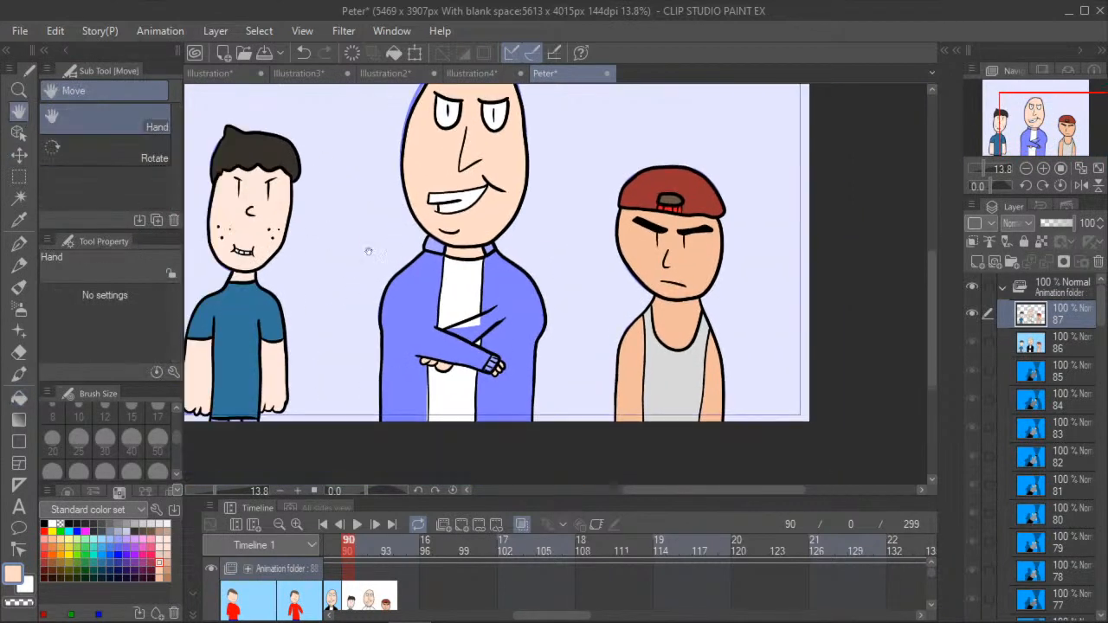
{"action": "left_click", "coordinate": [19, 397]}
{"action": "left_click", "coordinate": [49, 524]}
{"action": "left_click", "coordinate": [423, 316]}
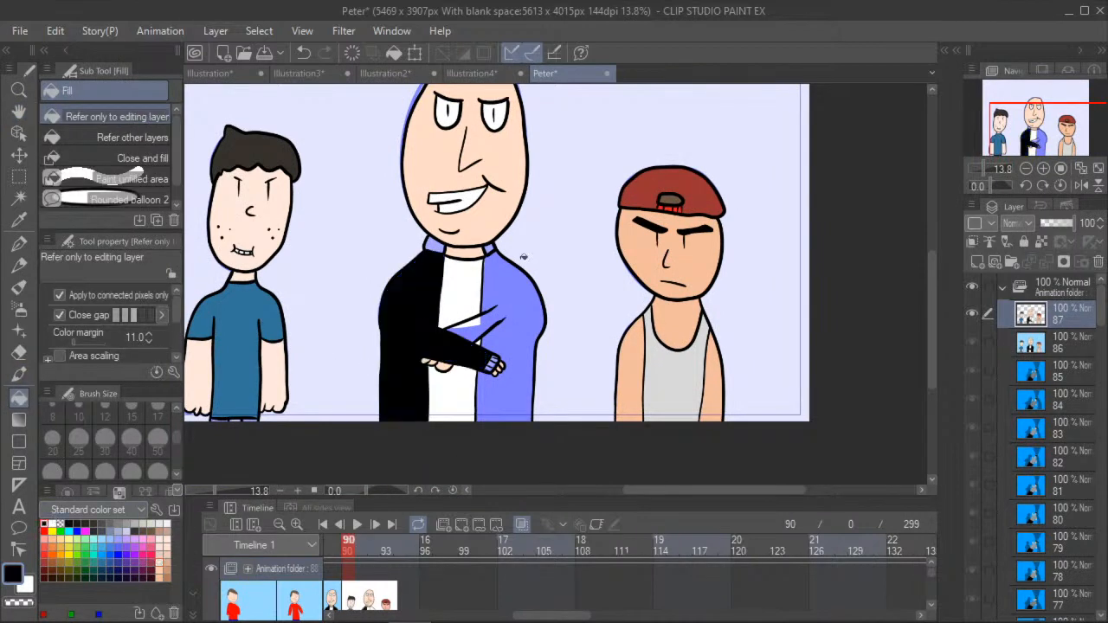
{"action": "left_click", "coordinate": [482, 325]}
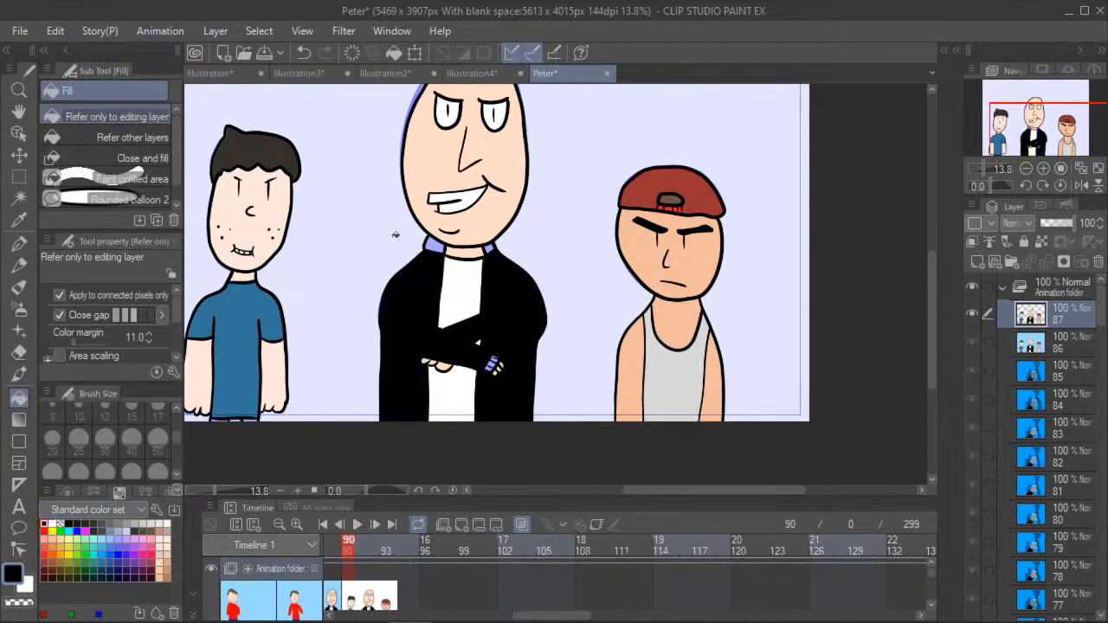
- Sample the dark gray of the middle man's cuff from frame 89 and fill the cuff's lowest section with it on frame 90
{"action": "left_click", "coordinate": [335, 551]}
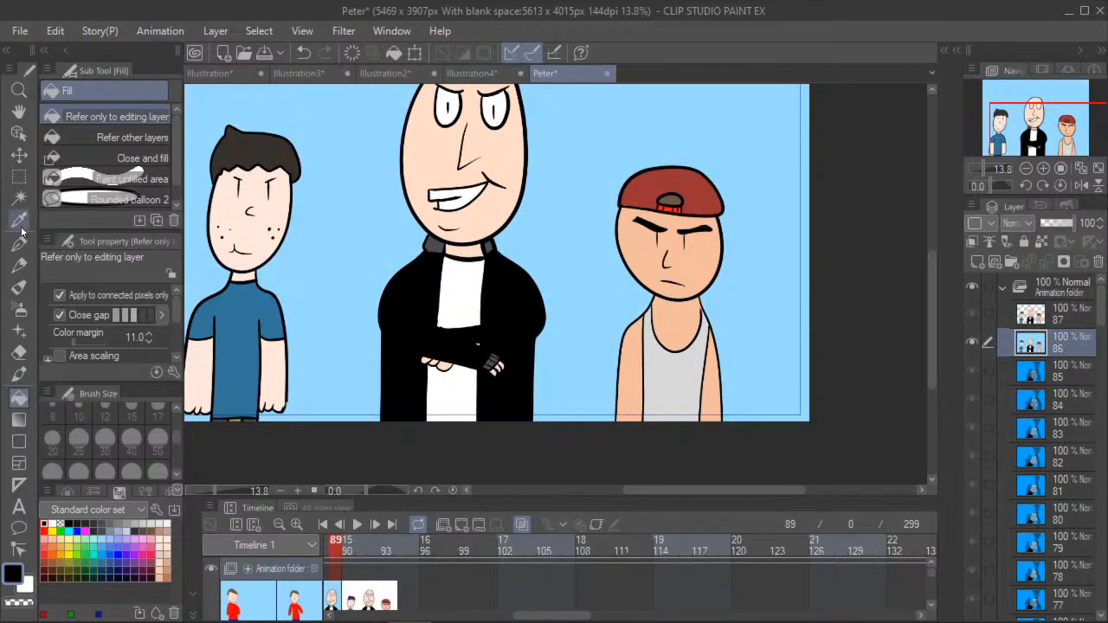
{"action": "left_click", "coordinate": [18, 219]}
{"action": "scroll", "coordinate": [493, 365], "scroll_direction": "up", "scroll_amount": 3}
{"action": "left_click", "coordinate": [494, 349]}
{"action": "left_click", "coordinate": [352, 543]}
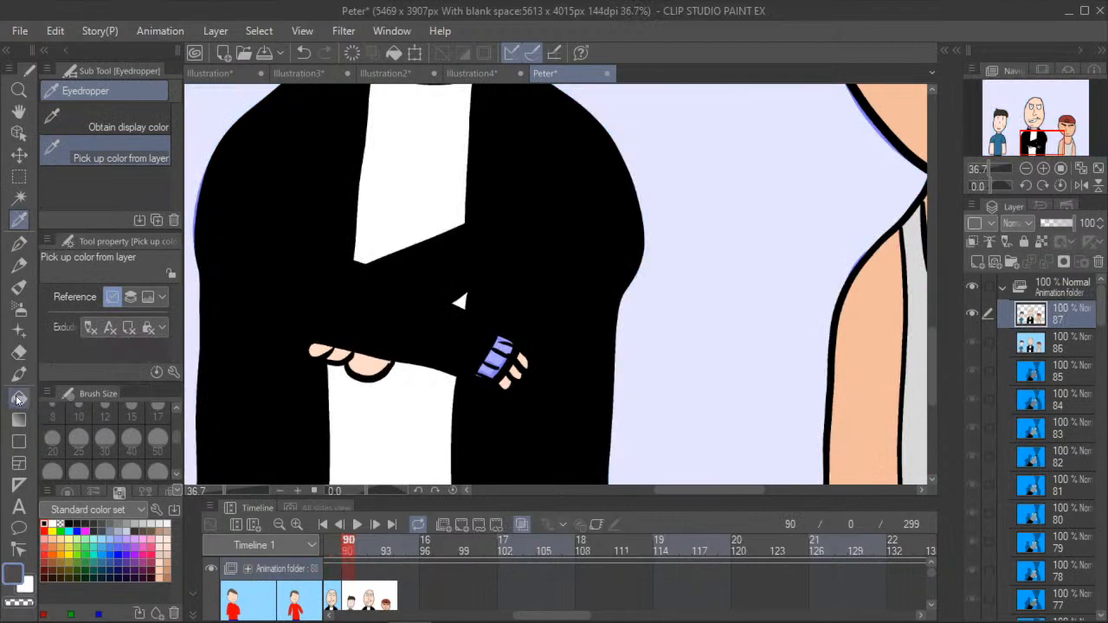
{"action": "left_click", "coordinate": [15, 399]}
{"action": "scroll", "coordinate": [494, 364], "scroll_direction": "up", "scroll_amount": 2}
{"action": "left_click", "coordinate": [481, 367]}
{"action": "scroll", "coordinate": [470, 373], "scroll_direction": "up", "scroll_amount": 1}
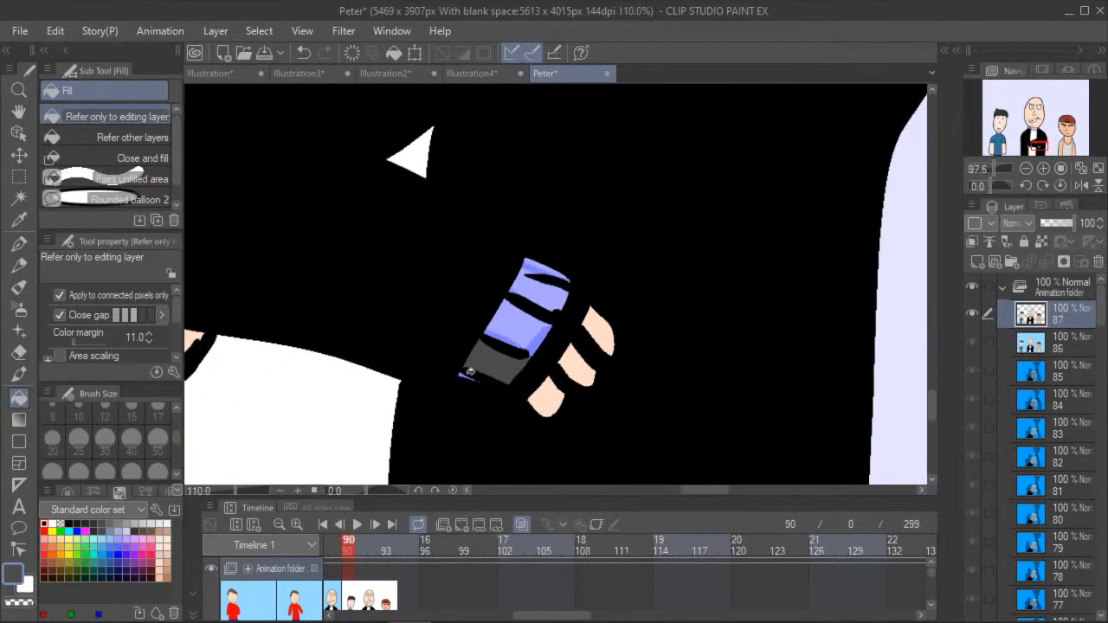
- Fill the tiny leftover sliver below the cuff with the same dark gray and undo the stray fill
{"action": "scroll", "coordinate": [470, 372], "scroll_direction": "up", "scroll_amount": 1}
{"action": "scroll", "coordinate": [462, 377], "scroll_direction": "up", "scroll_amount": 1}
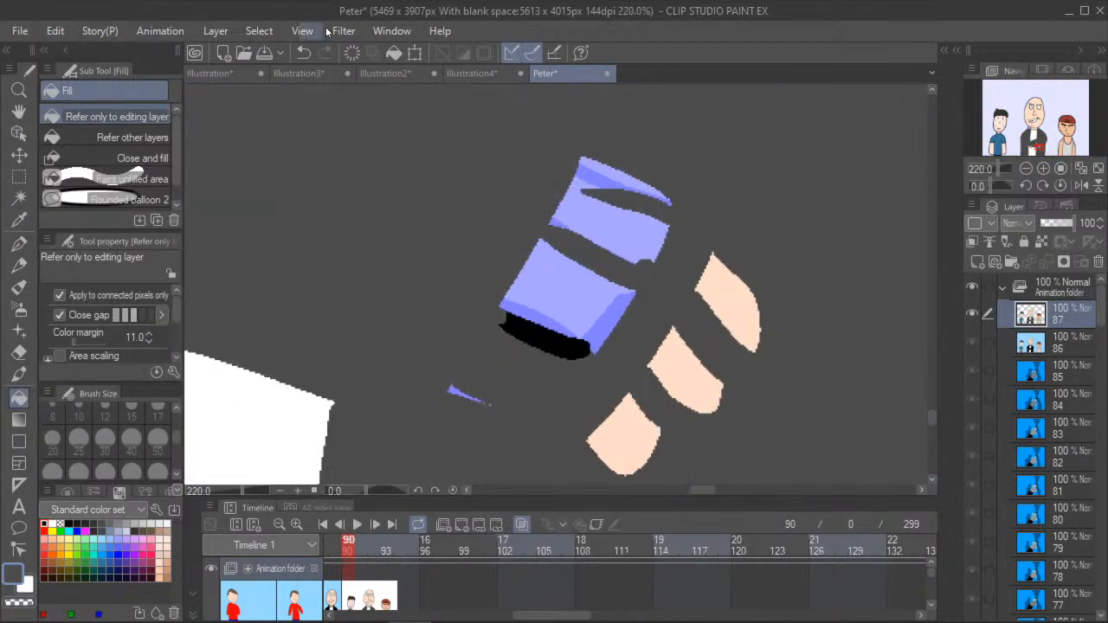
{"action": "scroll", "coordinate": [450, 381], "scroll_direction": "up", "scroll_amount": 4}
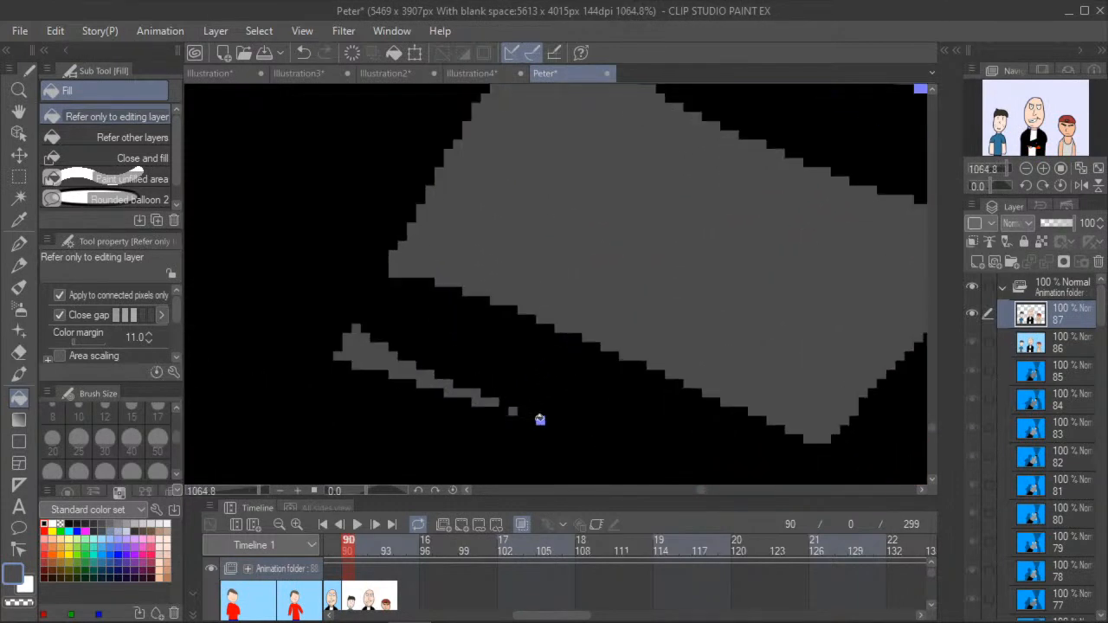
{"action": "left_click", "coordinate": [527, 377]}
{"action": "left_click", "coordinate": [304, 53]}
{"action": "key", "text": "space"}
{"action": "left_click_drag", "start_coordinate": [454, 292], "coordinate": [430, 371]}
{"action": "left_click_drag", "start_coordinate": [486, 209], "coordinate": [338, 435]}
{"action": "scroll", "coordinate": [368, 390], "scroll_direction": "down", "scroll_amount": 2}
{"action": "scroll", "coordinate": [398, 346], "scroll_direction": "down", "scroll_amount": 4}
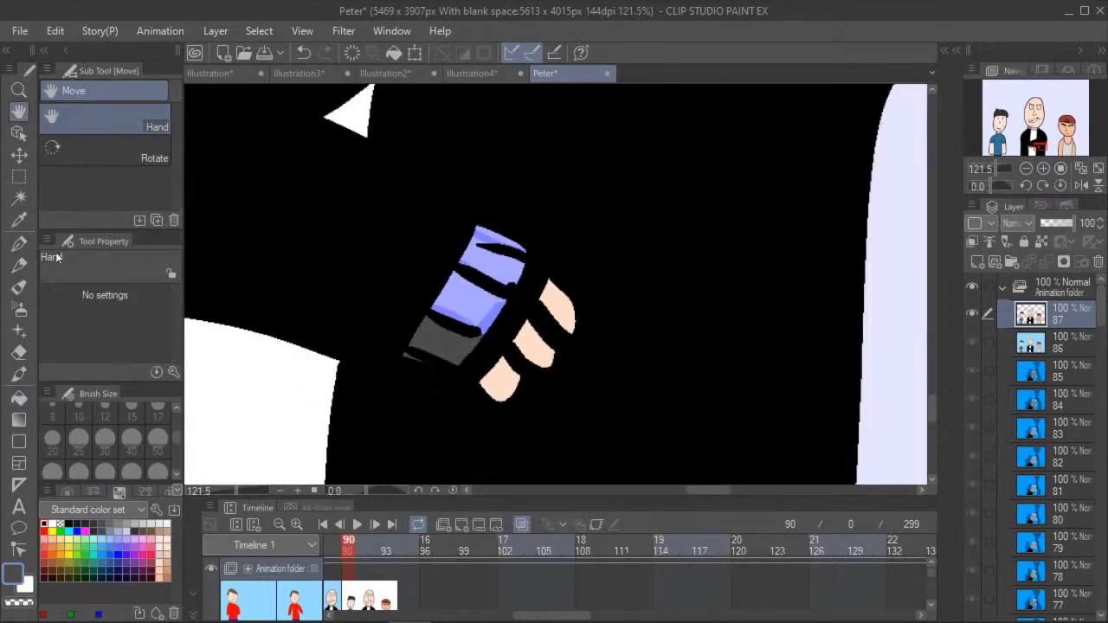
- Fill the remaining upper sections of the middle man's cuff with dark gray on frame 90
{"action": "left_click", "coordinate": [19, 353]}
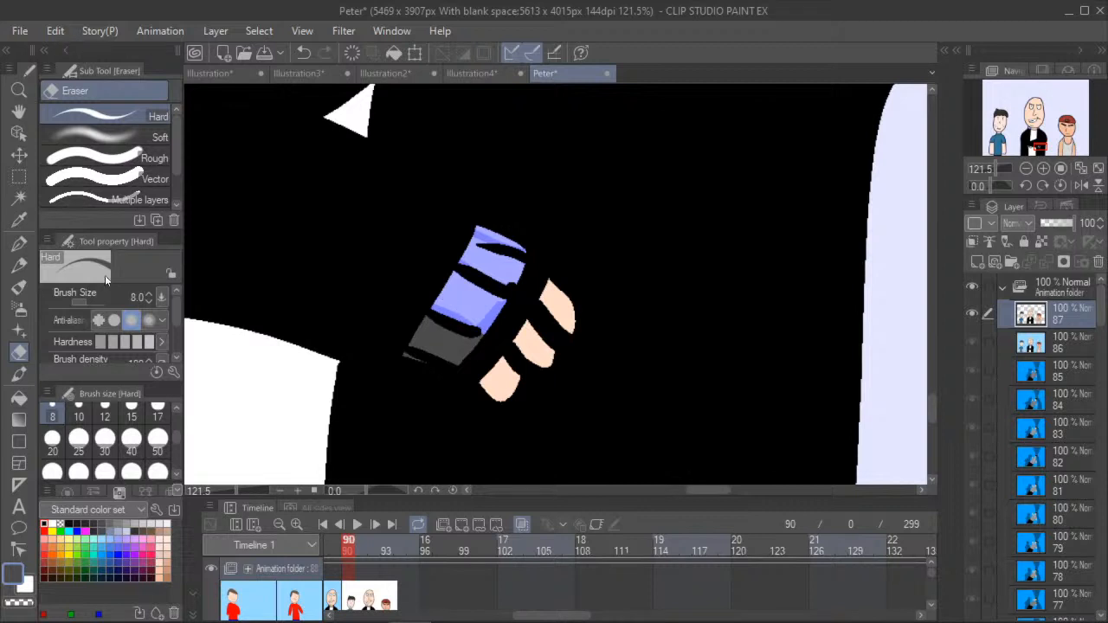
{"action": "left_click", "coordinate": [19, 397]}
{"action": "left_click", "coordinate": [488, 318]}
{"action": "left_click", "coordinate": [474, 298]}
{"action": "left_click", "coordinate": [482, 257]}
{"action": "left_click", "coordinate": [487, 236]}
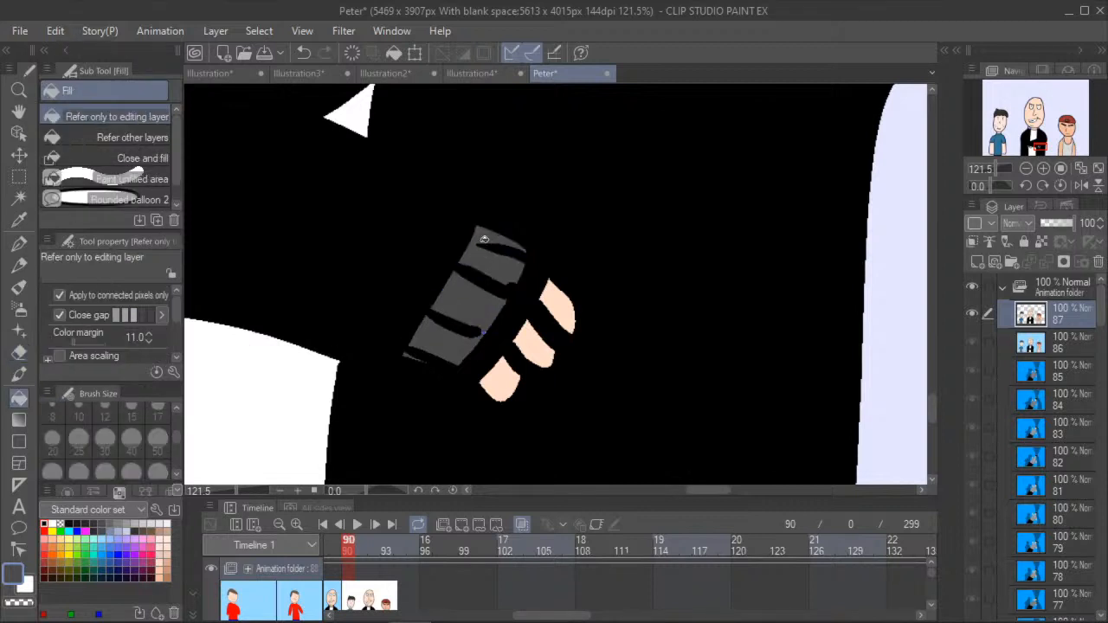
- Fill both pieces of the middle man's jacket collar with the same dark gray on frame 90
{"action": "left_click", "coordinate": [19, 111]}
{"action": "scroll", "coordinate": [349, 383], "scroll_direction": "down", "scroll_amount": 5}
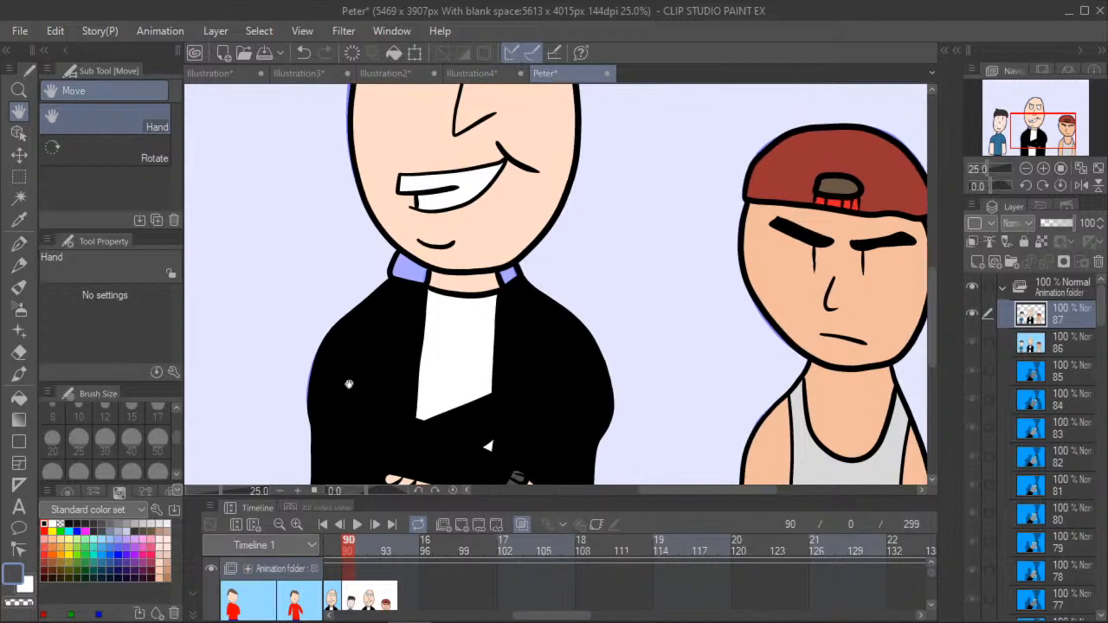
{"action": "left_click", "coordinate": [19, 398]}
{"action": "left_click", "coordinate": [410, 272]}
{"action": "left_click", "coordinate": [511, 275]}
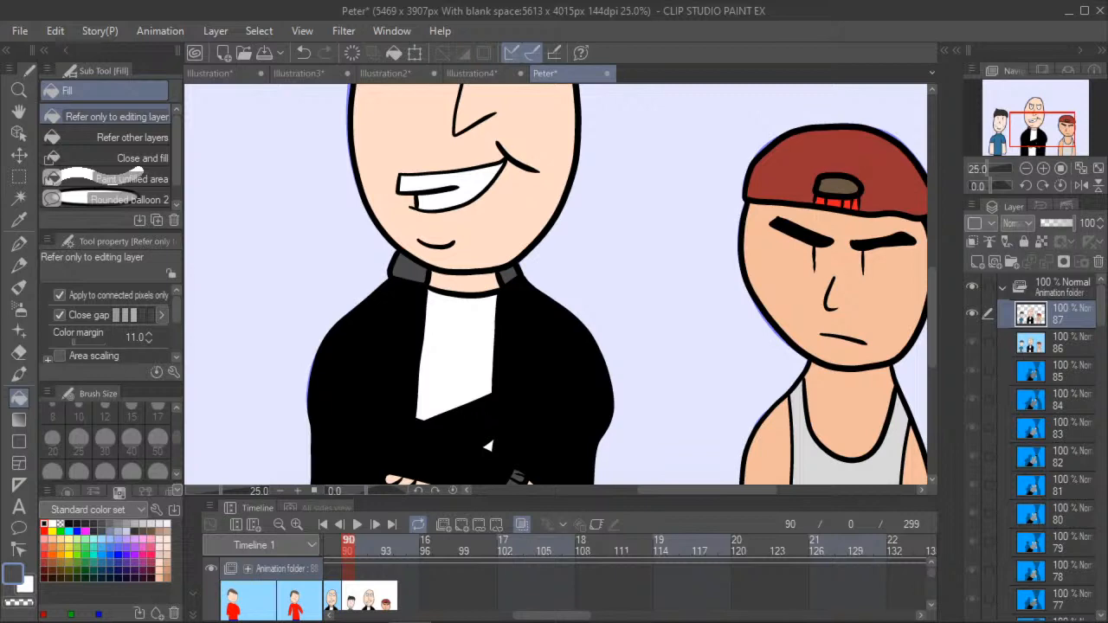
- Pick light blue from the color set and fill the background behind the three figures with it on frame 90
{"action": "left_click", "coordinate": [18, 111]}
{"action": "mouse_move", "coordinate": [508, 189]}
{"action": "left_mouse_down"}
{"action": "mouse_move", "coordinate": [577, 387]}
{"action": "mouse_move", "coordinate": [529, 185]}
{"action": "left_mouse_up"}
{"action": "scroll", "coordinate": [579, 388], "scroll_direction": "down", "scroll_amount": 4}
{"action": "scroll", "coordinate": [490, 303], "scroll_direction": "up", "scroll_amount": 1}
{"action": "left_click_drag", "start_coordinate": [541, 314], "coordinate": [562, 405]}
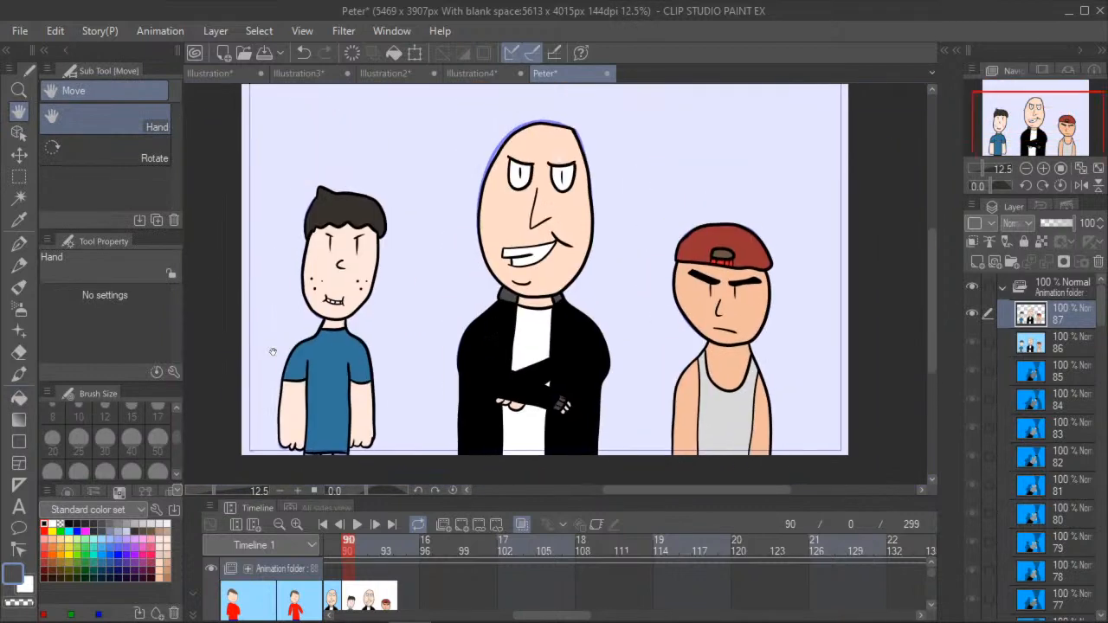
{"action": "left_click", "coordinate": [18, 397]}
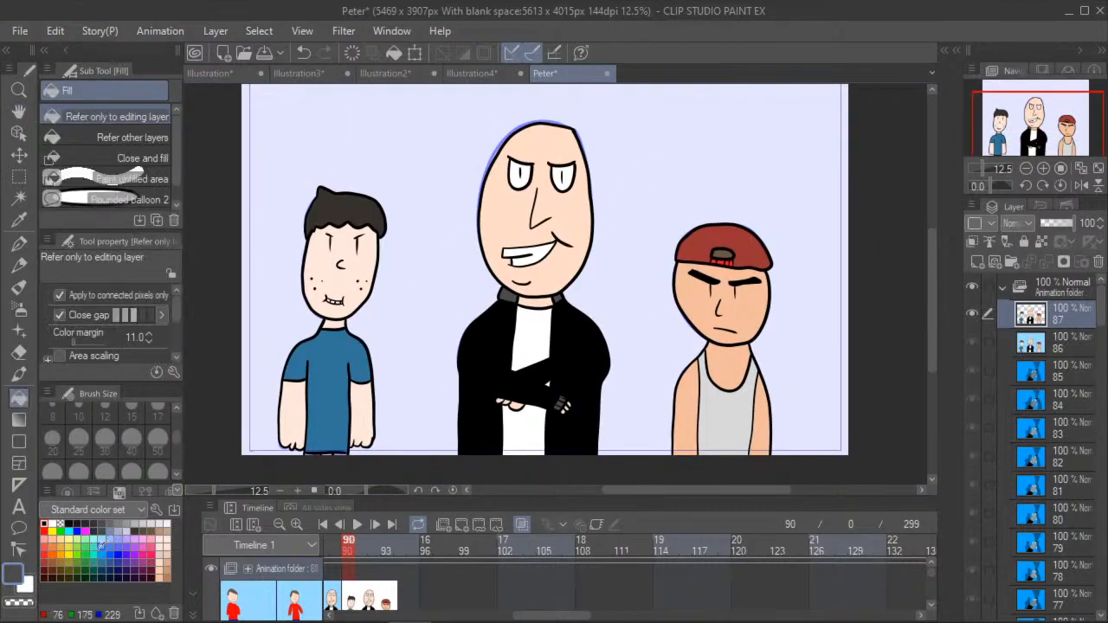
{"action": "left_click", "coordinate": [102, 539]}
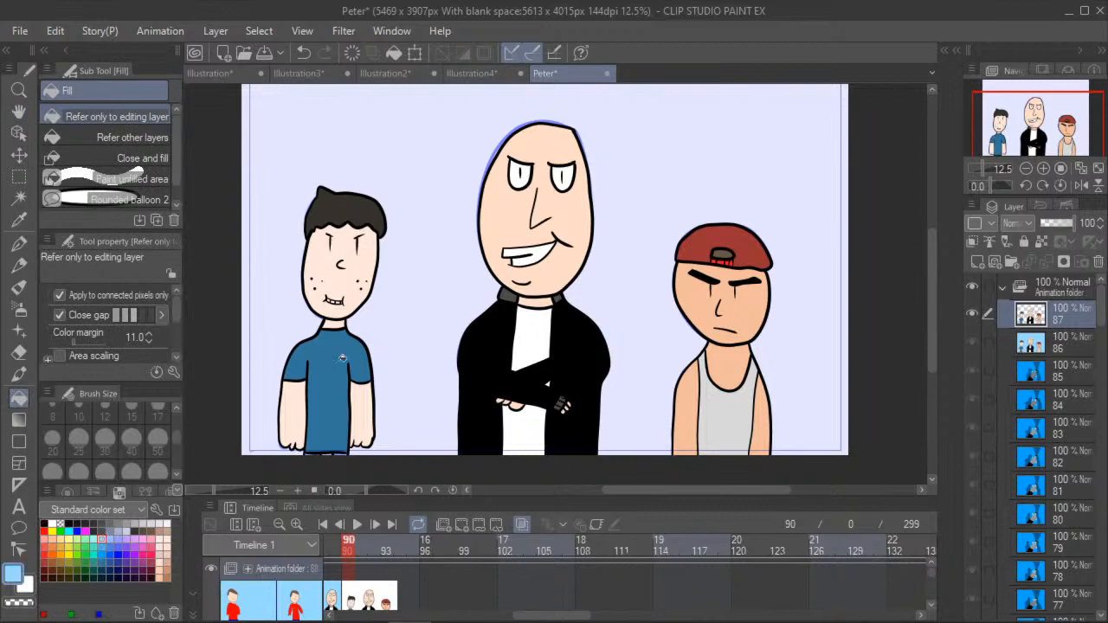
{"action": "left_click", "coordinate": [421, 352]}
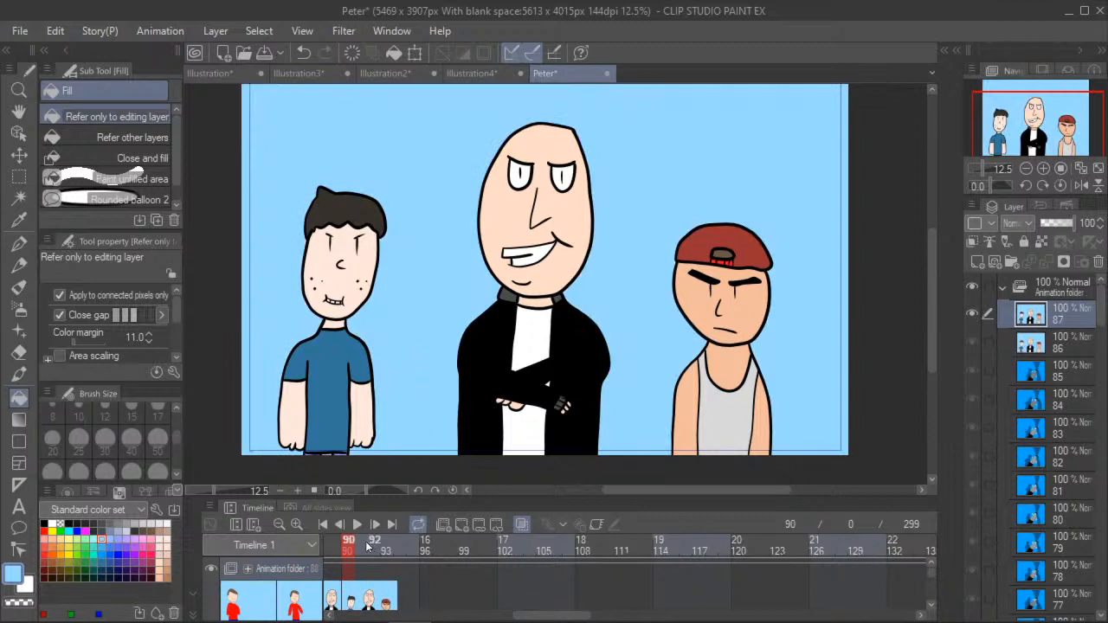
- Step through frames 89, 90 and 91 to compare the two colored drawings
{"action": "left_click", "coordinate": [332, 555]}
{"action": "left_click", "coordinate": [346, 555]}
{"action": "left_click", "coordinate": [365, 555]}
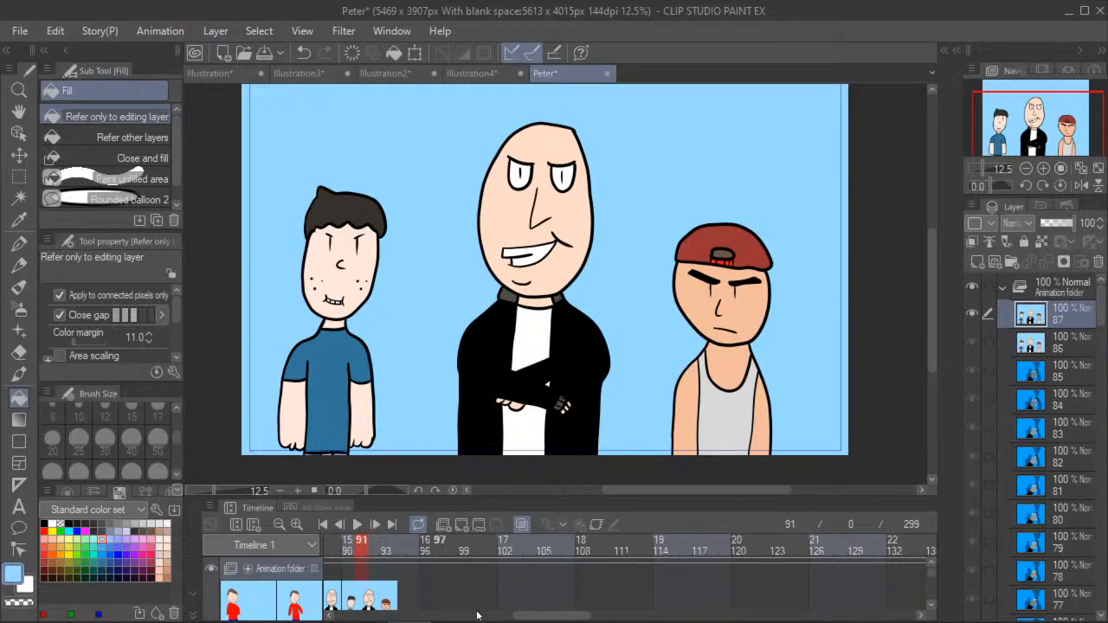
- Try adding a blank animation cel at frame 92 and flip through frames 89 to 92 to check the sequence
{"action": "left_click_drag", "start_coordinate": [519, 615], "coordinate": [502, 615]}
{"action": "left_click", "coordinate": [469, 550]}
{"action": "left_click", "coordinate": [458, 524]}
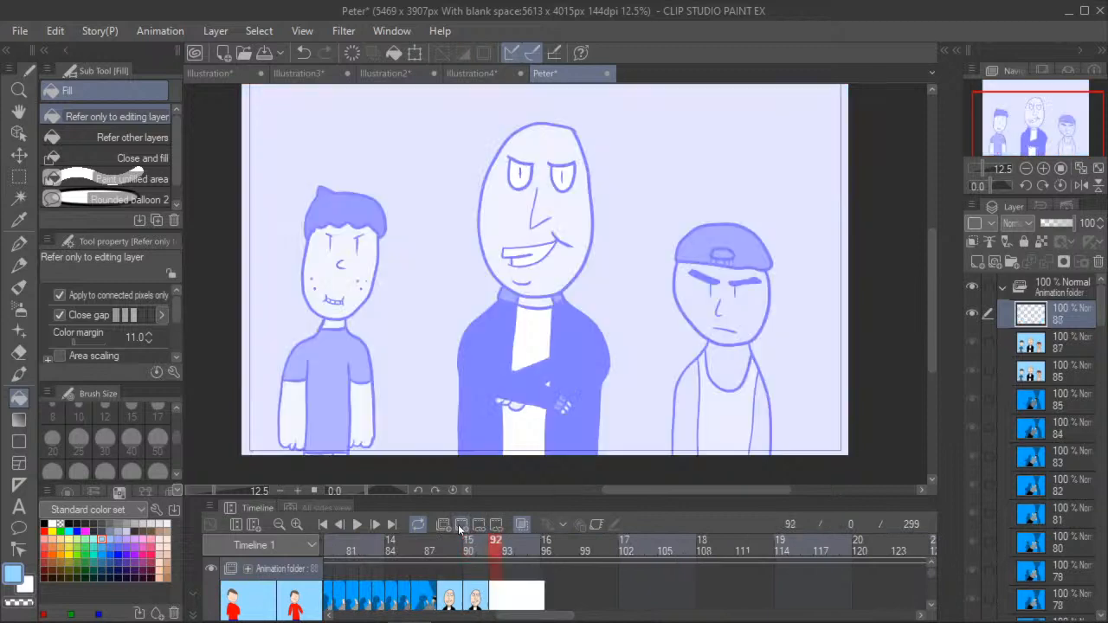
{"action": "left_click", "coordinate": [474, 550]}
{"action": "left_click", "coordinate": [443, 550]}
{"action": "left_click", "coordinate": [455, 550]}
{"action": "left_click", "coordinate": [467, 551]}
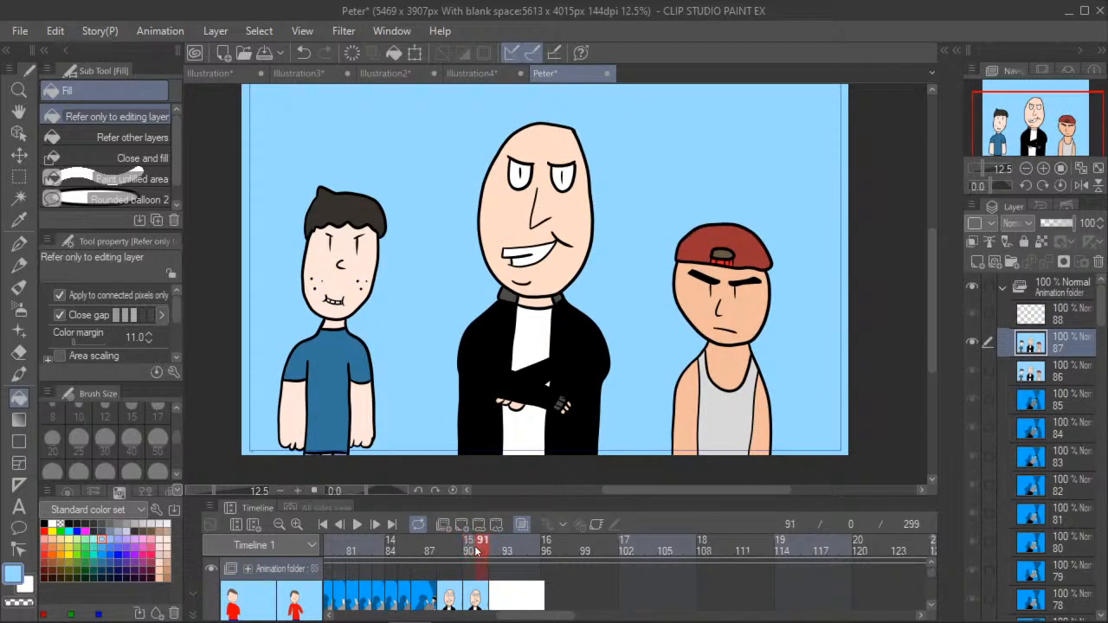
{"action": "left_click", "coordinate": [494, 551]}
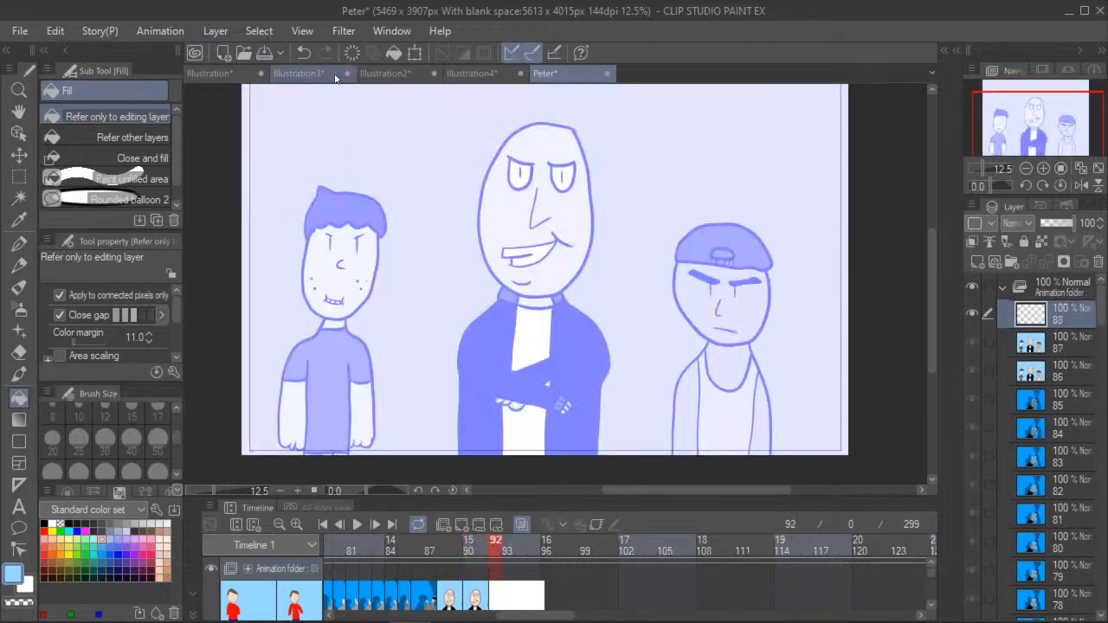
{"action": "left_click", "coordinate": [305, 52]}
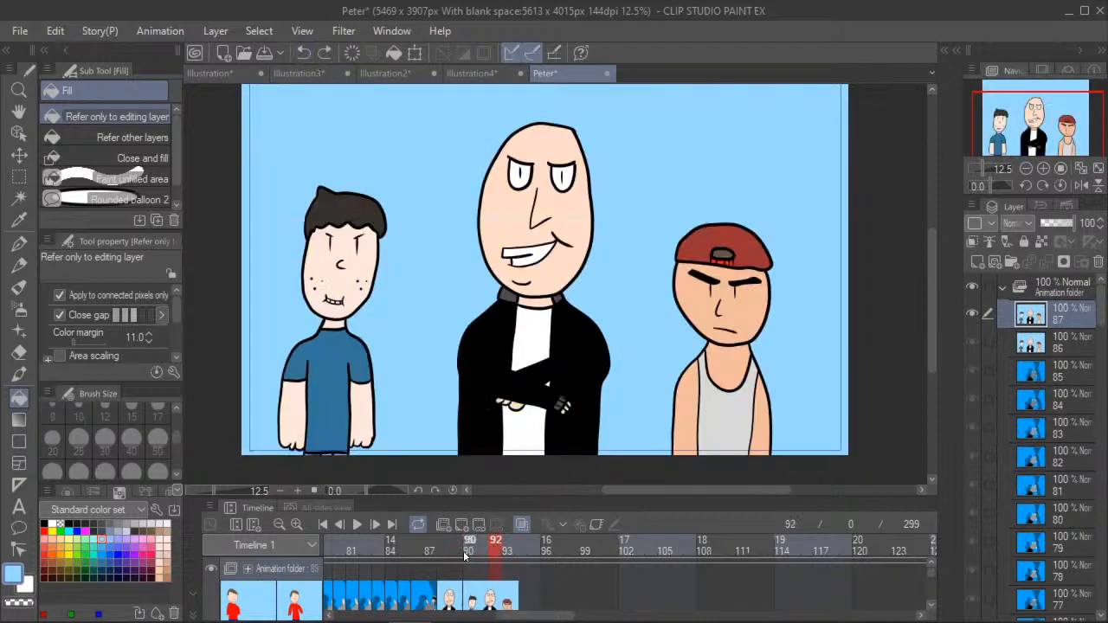
- Try adding a new animation folder while on frame 89
{"action": "left_click", "coordinate": [470, 529]}
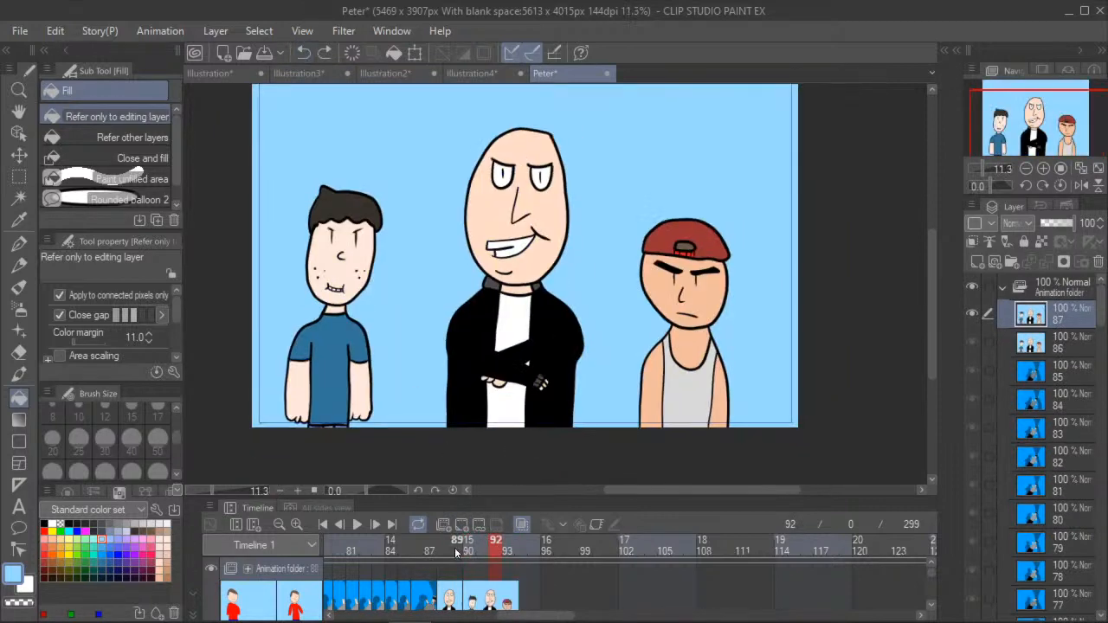
{"action": "left_click", "coordinate": [454, 547]}
{"action": "left_click", "coordinate": [444, 525]}
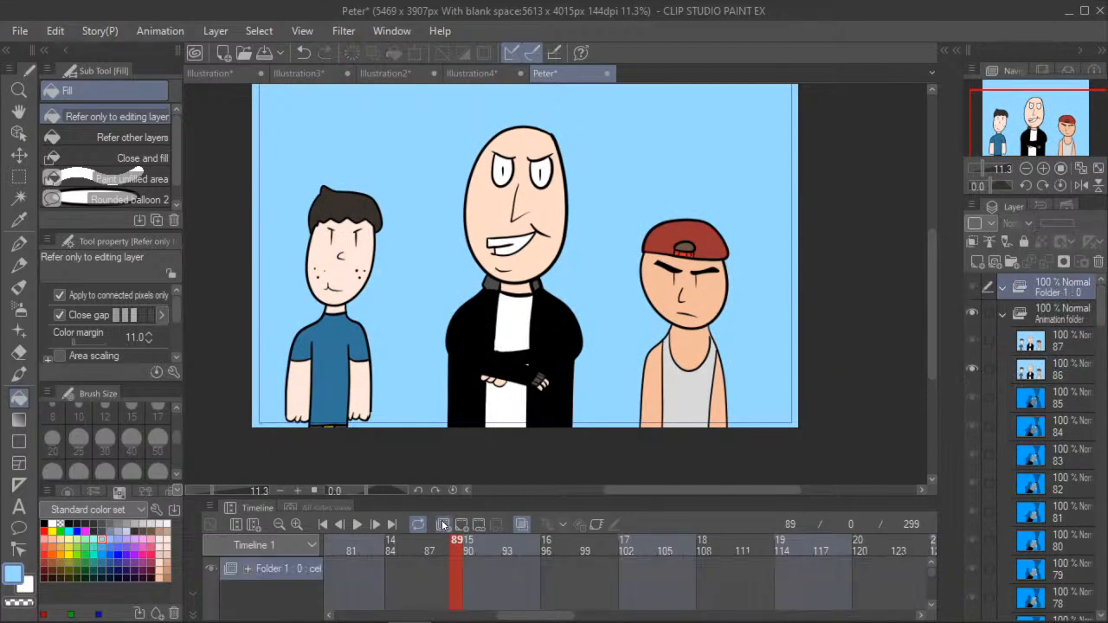
{"action": "left_click", "coordinate": [303, 53]}
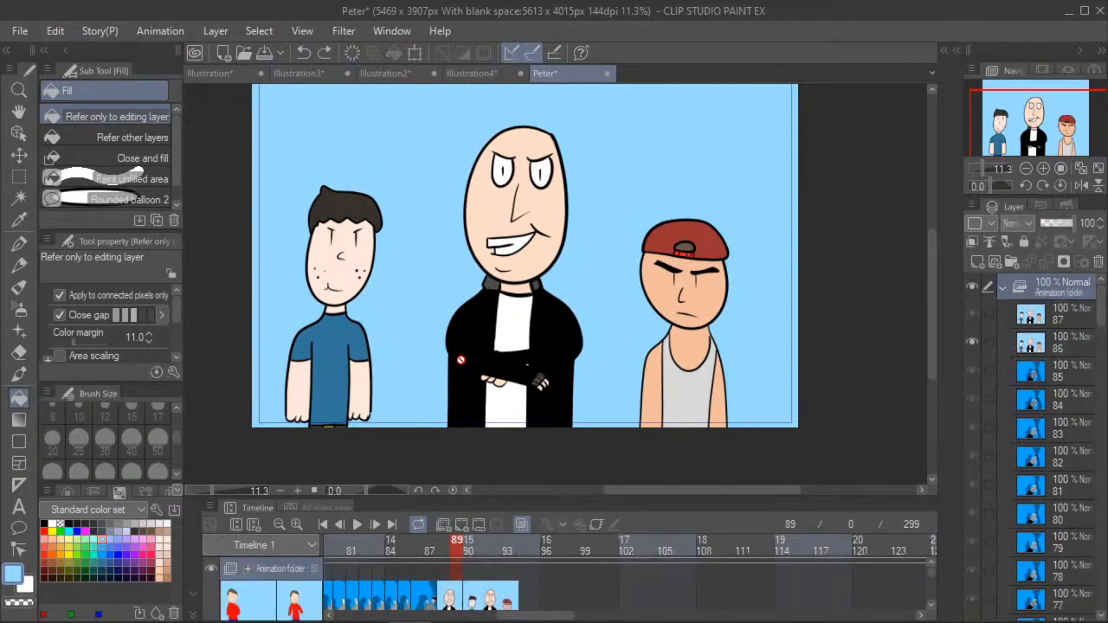
- Insert new blank animation cels at frames 89 and 91
{"action": "left_click", "coordinate": [460, 528]}
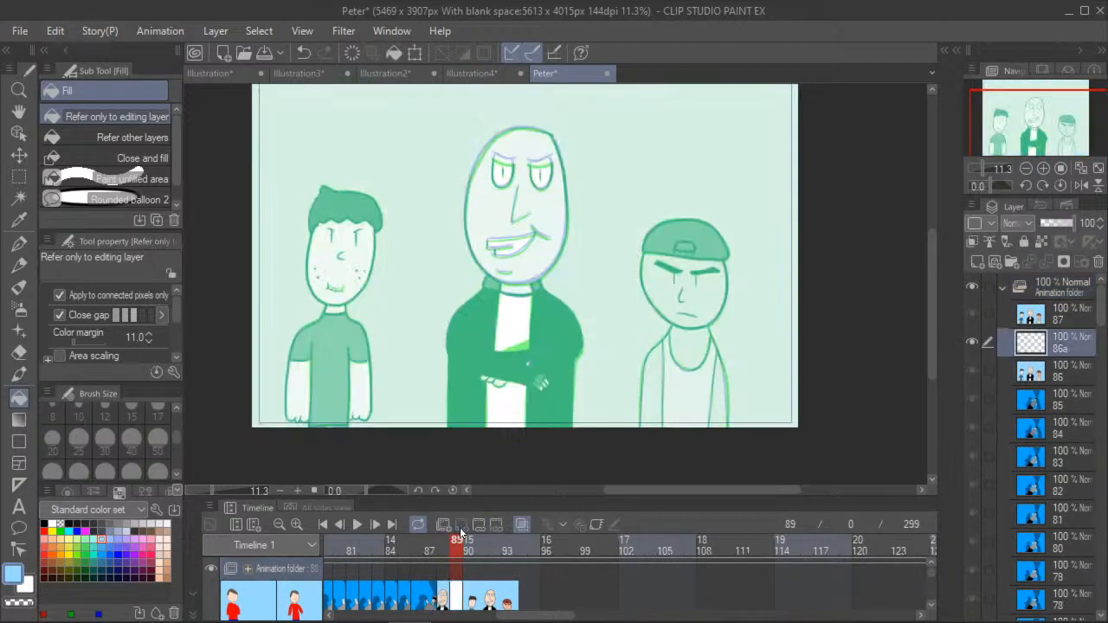
{"action": "left_click", "coordinate": [304, 53]}
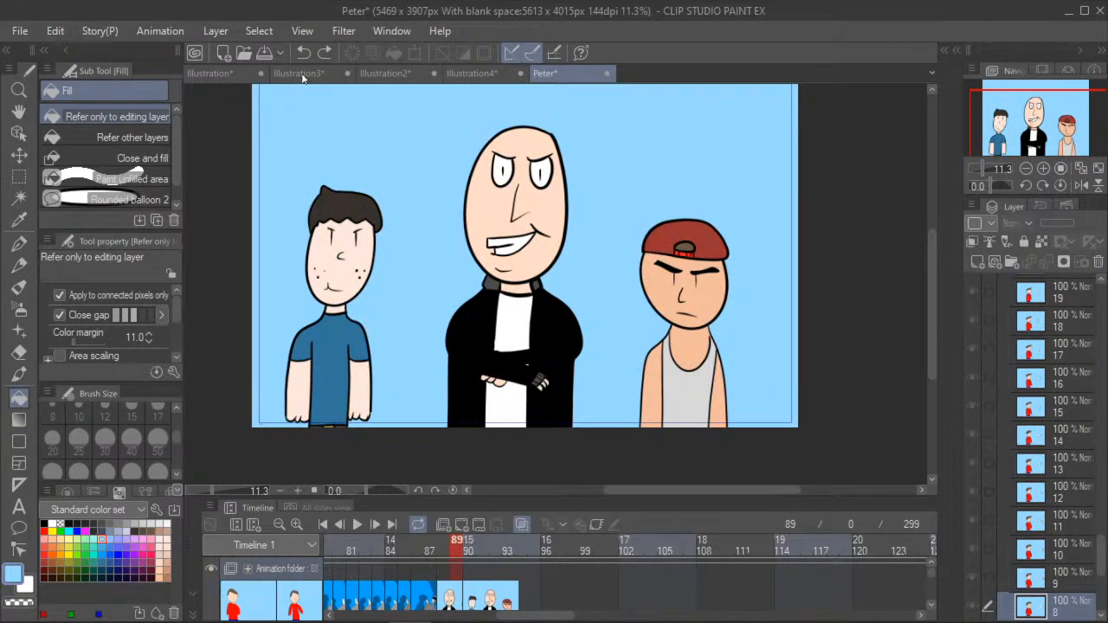
{"action": "left_click", "coordinate": [468, 550]}
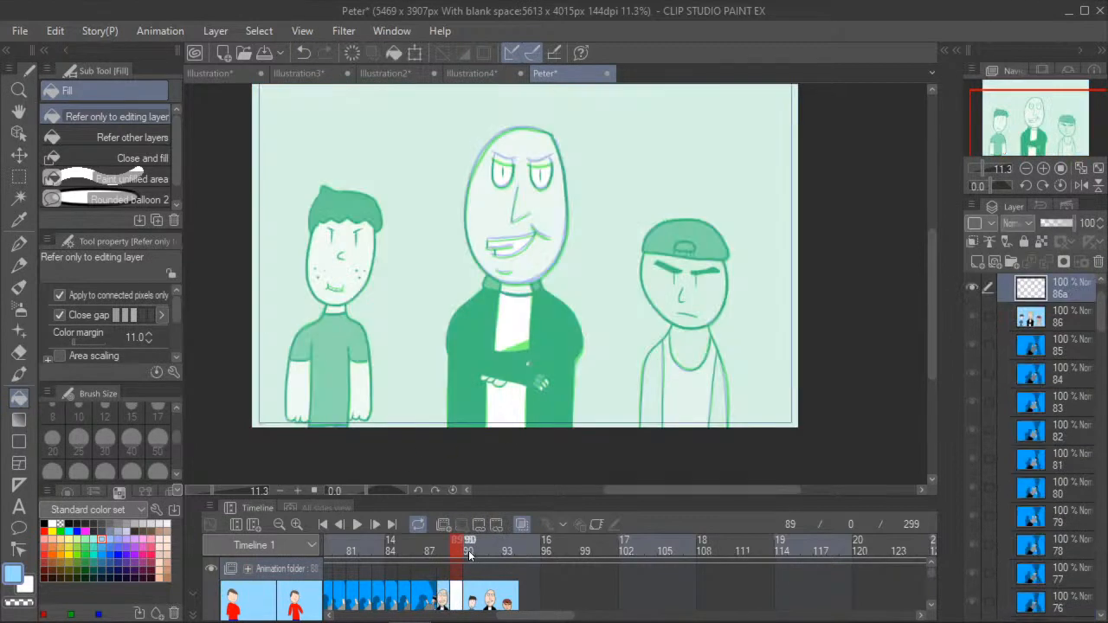
{"action": "left_click", "coordinate": [467, 525]}
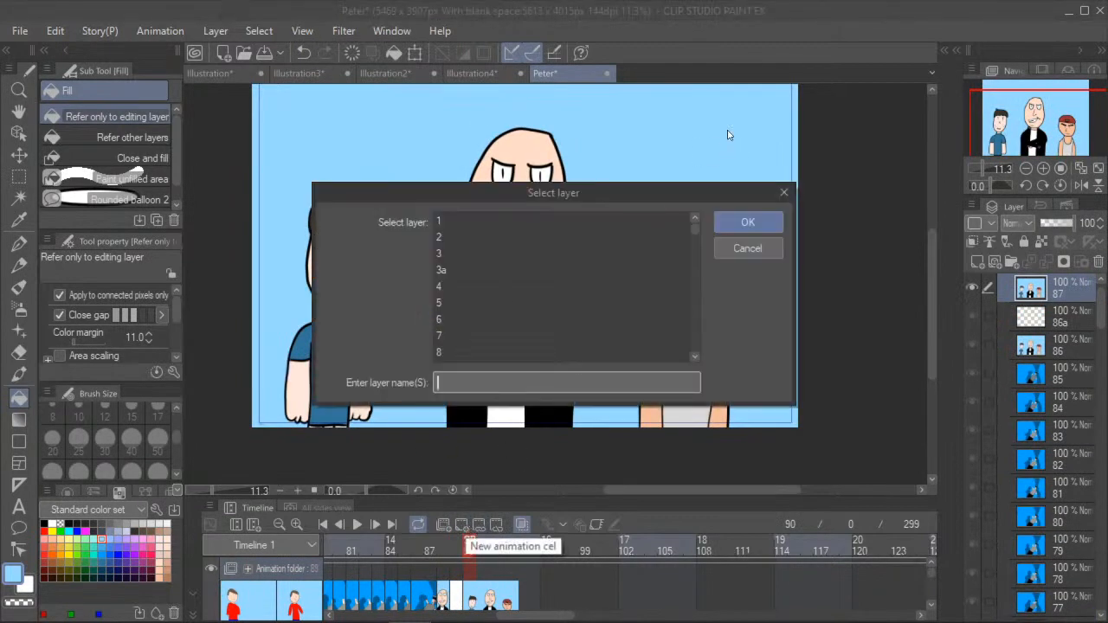
{"action": "left_click", "coordinate": [781, 190]}
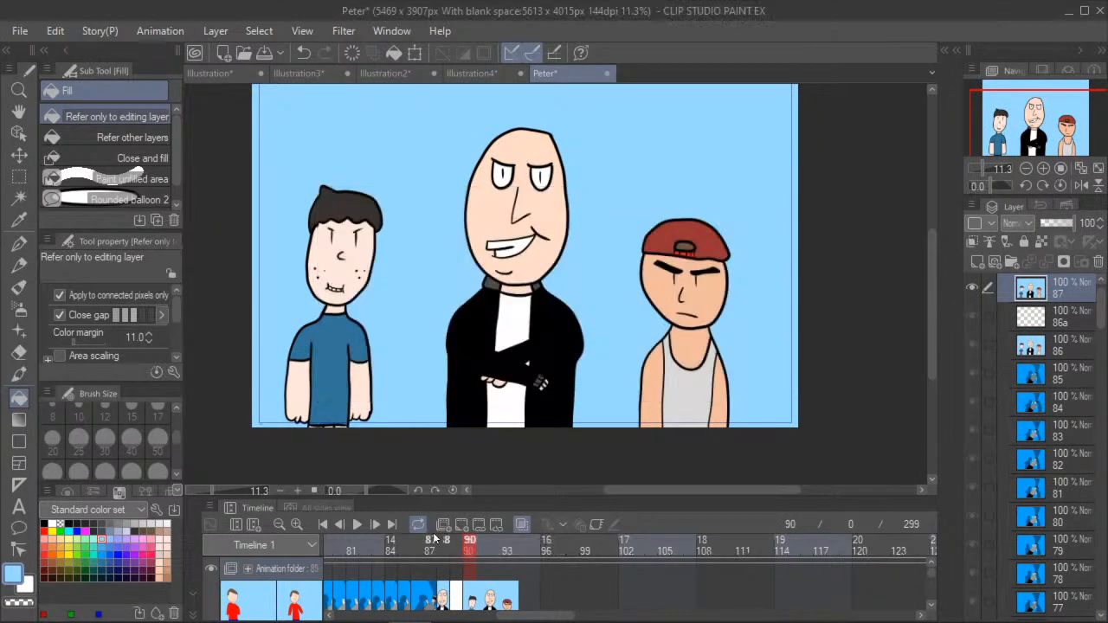
{"action": "left_click", "coordinate": [465, 526]}
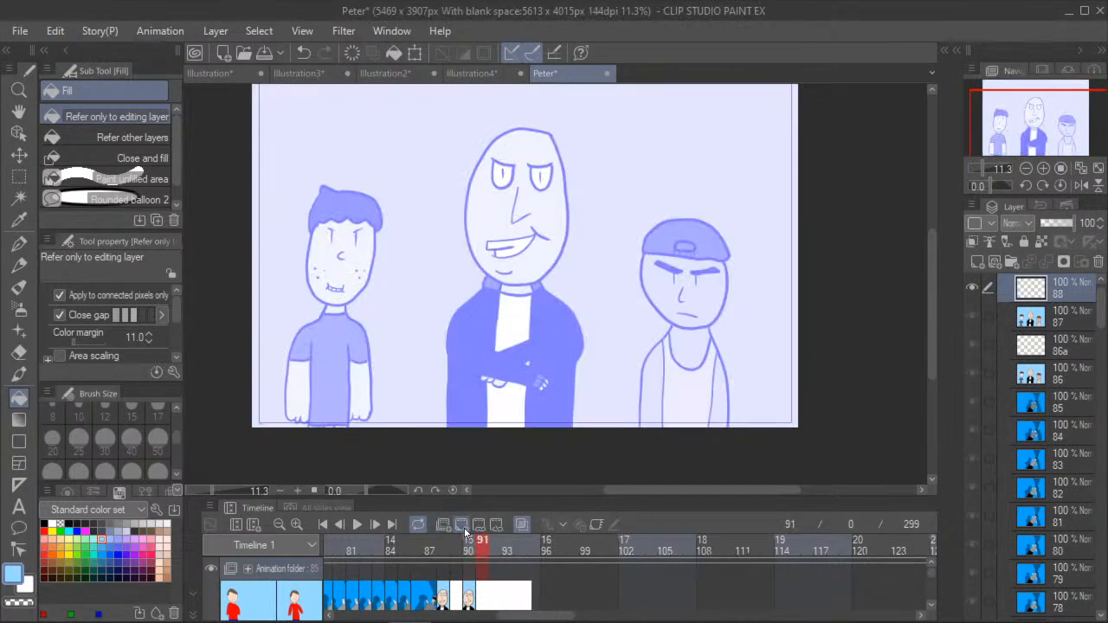
- Assign existing cel 86 to frame 89 and move the playhead to frame 91
{"action": "left_click", "coordinate": [456, 543]}
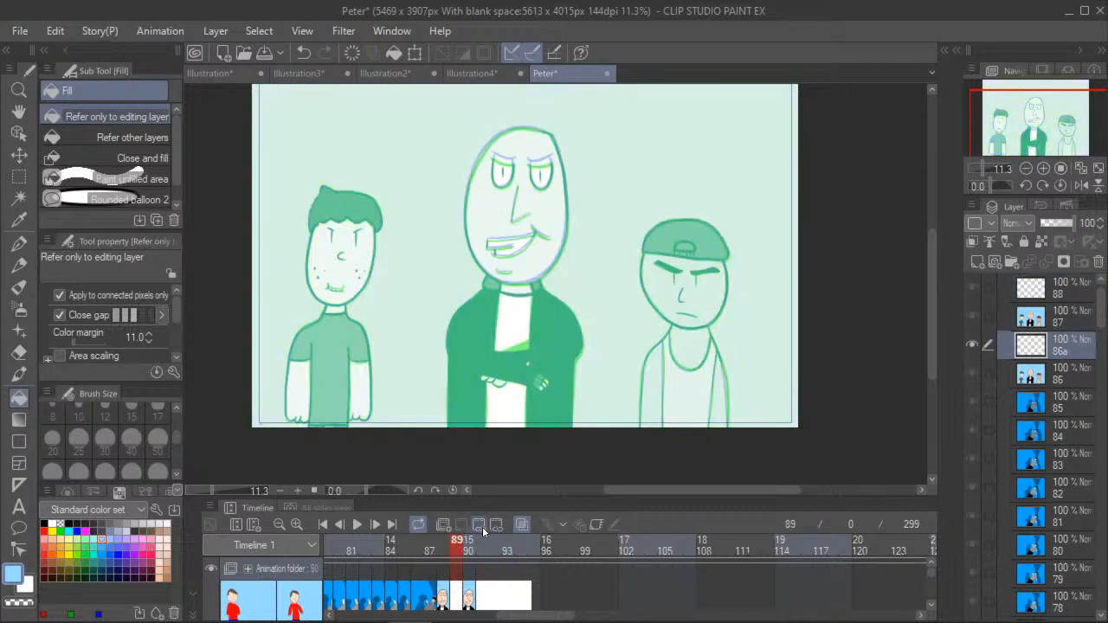
{"action": "left_click", "coordinate": [482, 526]}
{"action": "scroll", "coordinate": [506, 344], "scroll_direction": "down", "scroll_amount": 4}
{"action": "scroll", "coordinate": [510, 342], "scroll_direction": "down", "scroll_amount": 12}
{"action": "scroll", "coordinate": [507, 335], "scroll_direction": "down", "scroll_amount": 10}
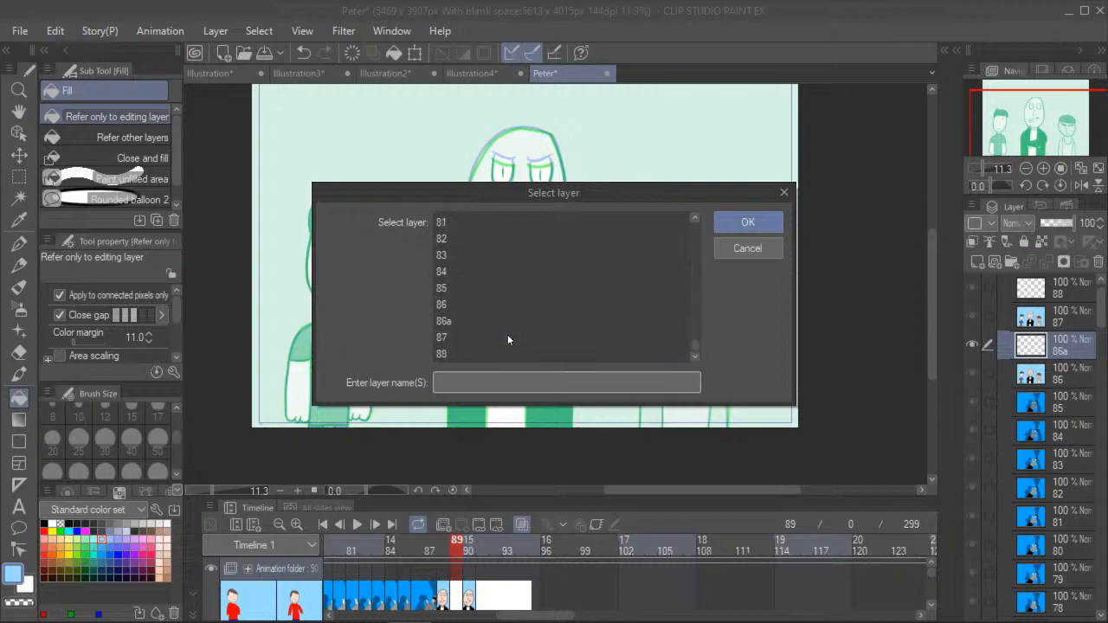
{"action": "left_click", "coordinate": [476, 306]}
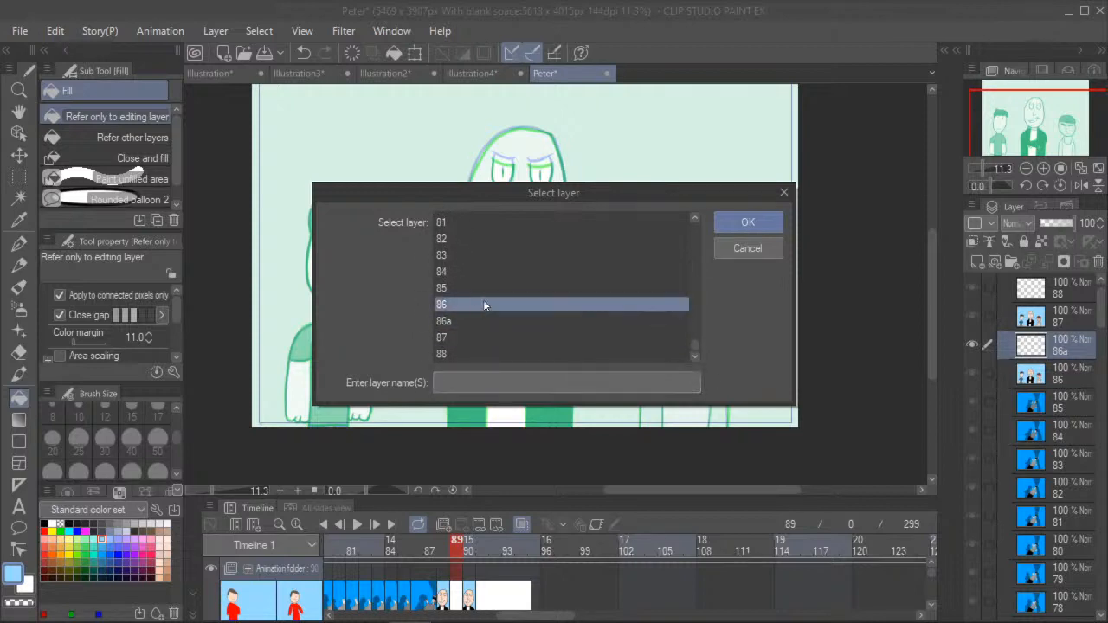
{"action": "left_click", "coordinate": [748, 222]}
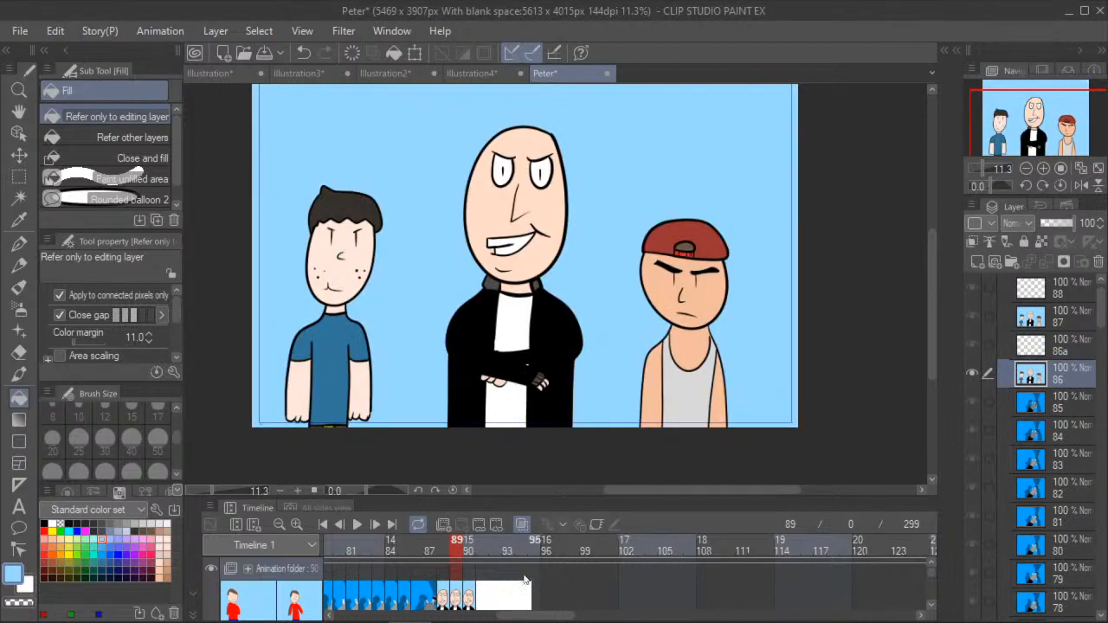
{"action": "left_click", "coordinate": [484, 554]}
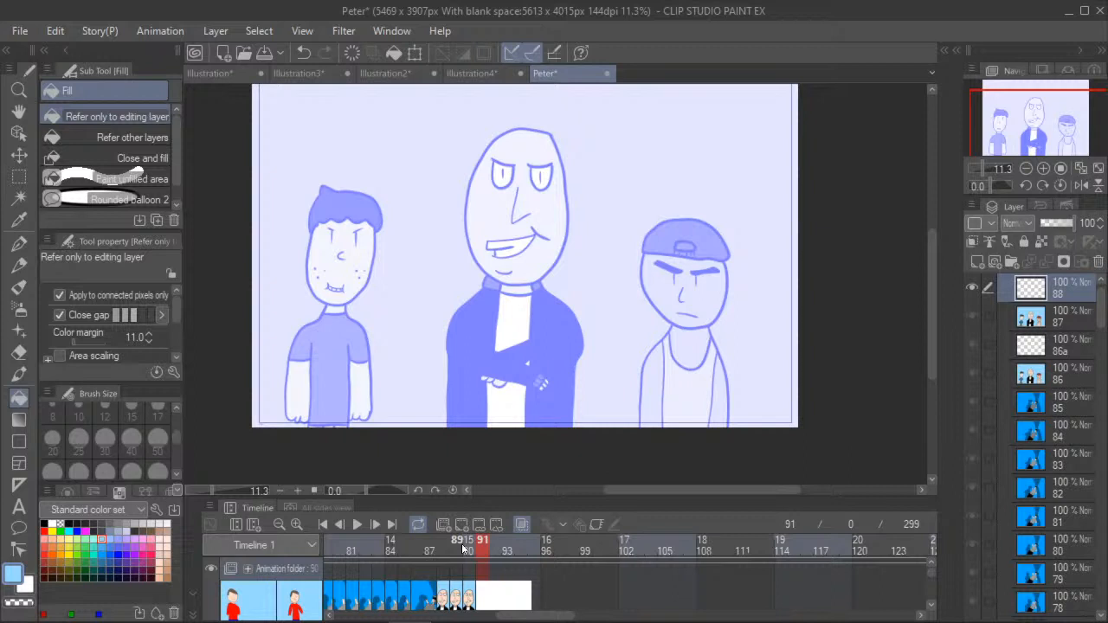
{"action": "left_click", "coordinate": [1061, 351]}
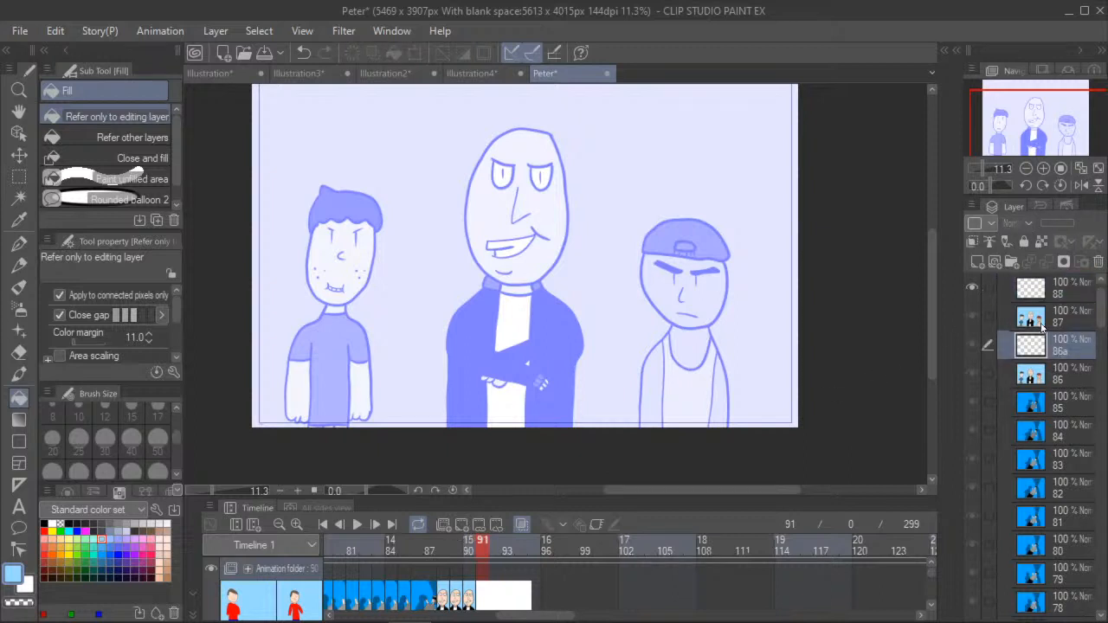
{"action": "left_click", "coordinate": [1093, 295]}
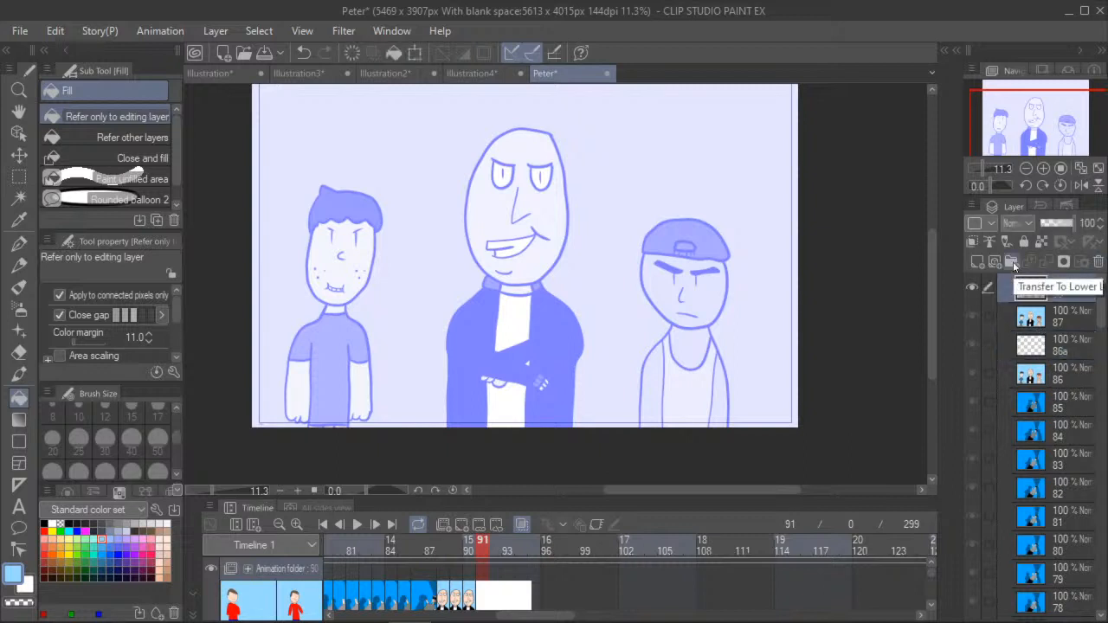
{"action": "left_click", "coordinate": [993, 262]}
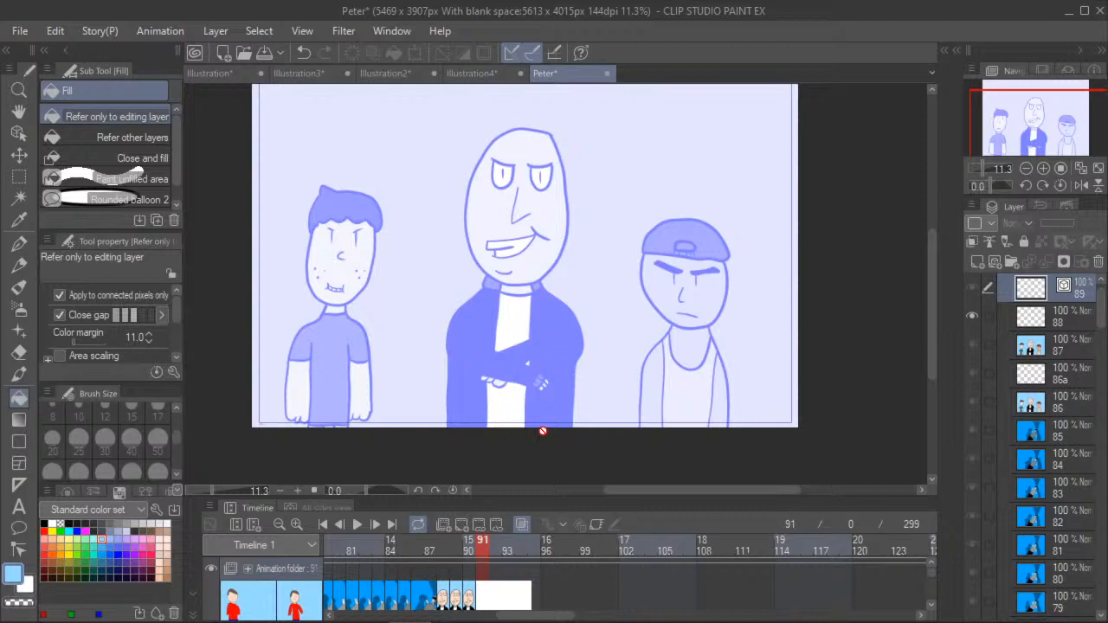
{"action": "left_click", "coordinate": [475, 526]}
{"action": "scroll", "coordinate": [585, 290], "scroll_direction": "down", "scroll_amount": 5}
{"action": "scroll", "coordinate": [580, 299], "scroll_direction": "down", "scroll_amount": 15}
{"action": "scroll", "coordinate": [572, 308], "scroll_direction": "down", "scroll_amount": 6}
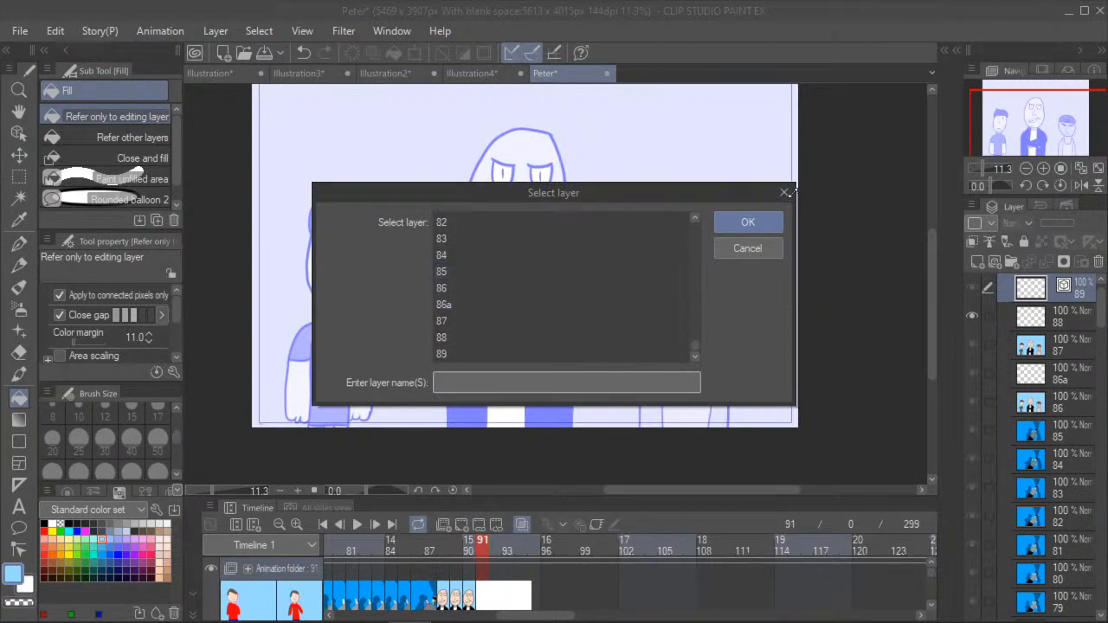
{"action": "left_click", "coordinate": [786, 192]}
{"action": "key", "text": "Delete"}
{"action": "left_click", "coordinate": [539, 255]}
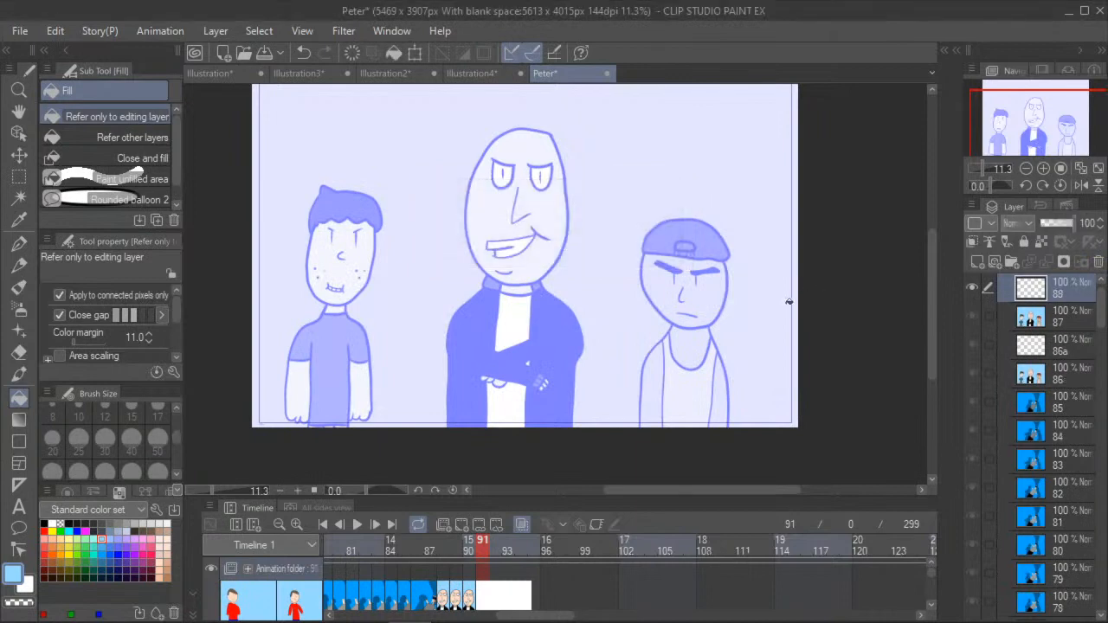
{"action": "left_click", "coordinate": [18, 113]}
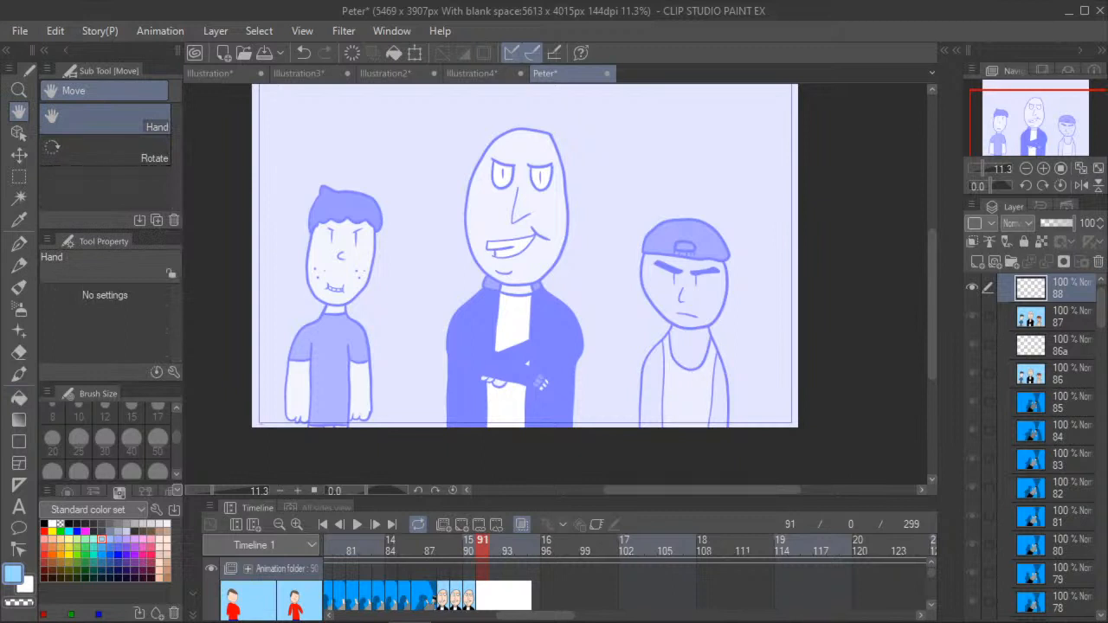
{"action": "key", "text": "alt+Tab"}
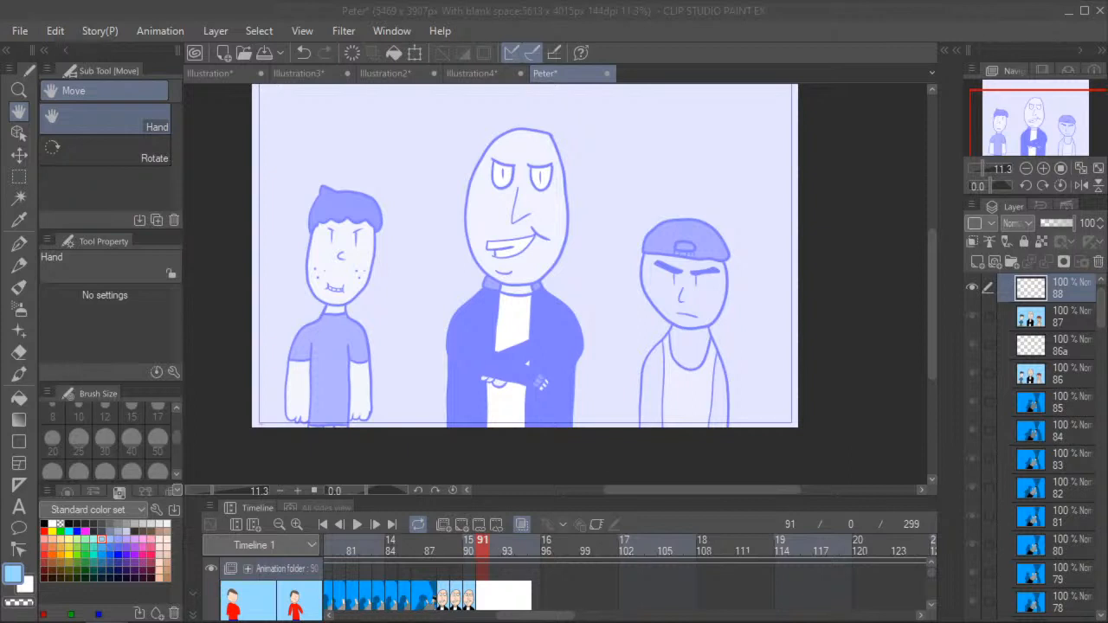
{"action": "scroll", "coordinate": [286, 247], "scroll_direction": "up", "scroll_amount": 1}
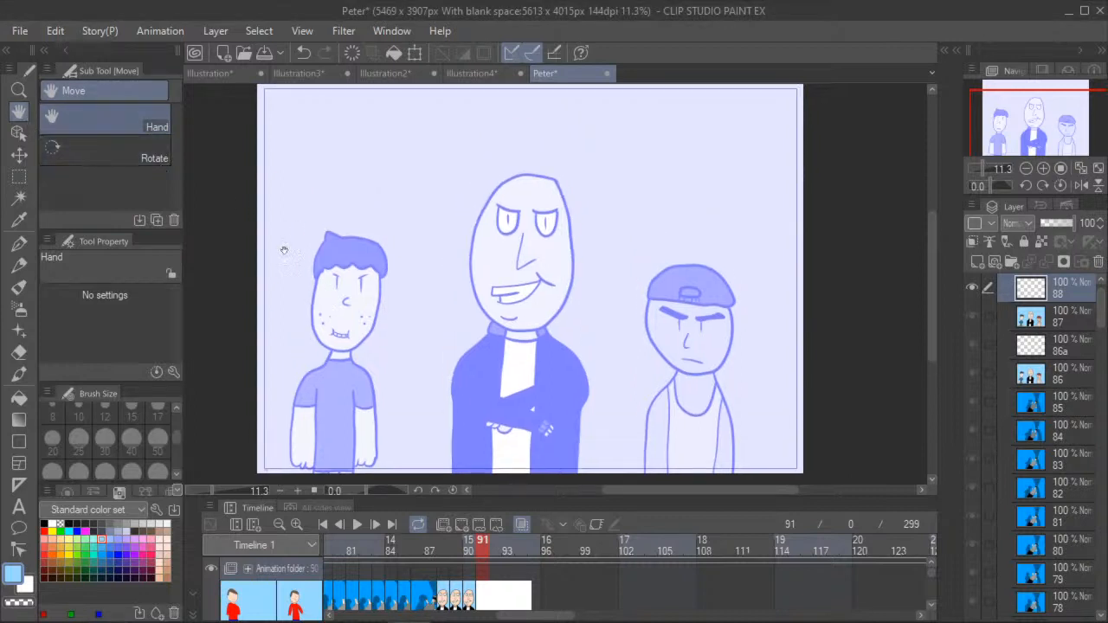
{"action": "scroll", "coordinate": [299, 277], "scroll_direction": "down", "scroll_amount": 1}
{"action": "scroll", "coordinate": [294, 279], "scroll_direction": "up", "scroll_amount": 2}
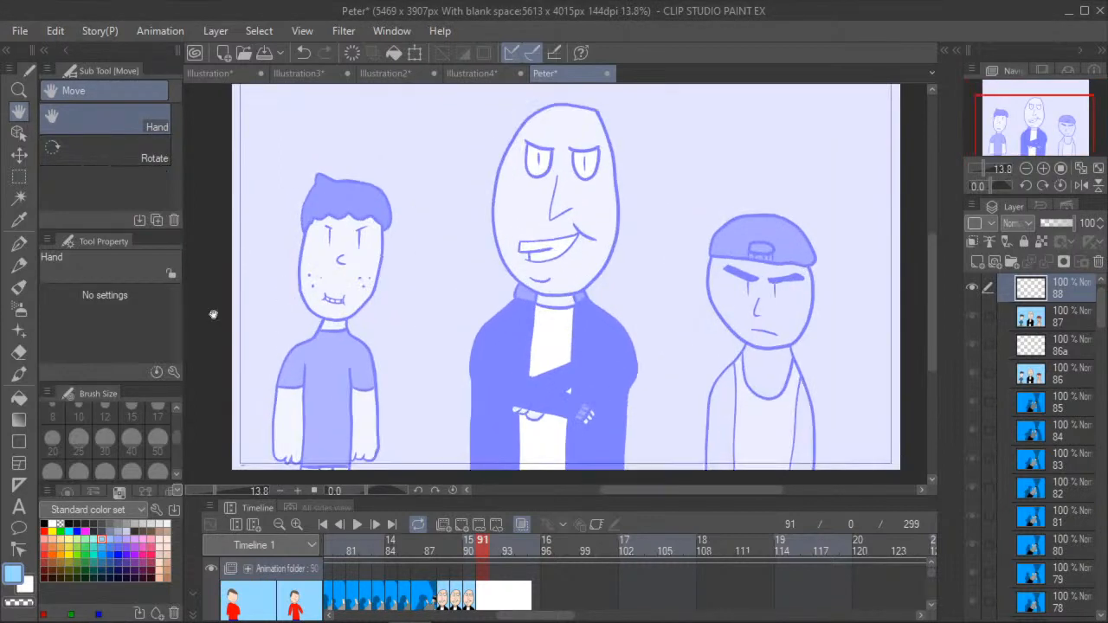
- Outline the dark-haired boy's hair and wavy fringe in black on cel 88 with the size 30 G-pen, following the onion skin
{"action": "left_click", "coordinate": [19, 245]}
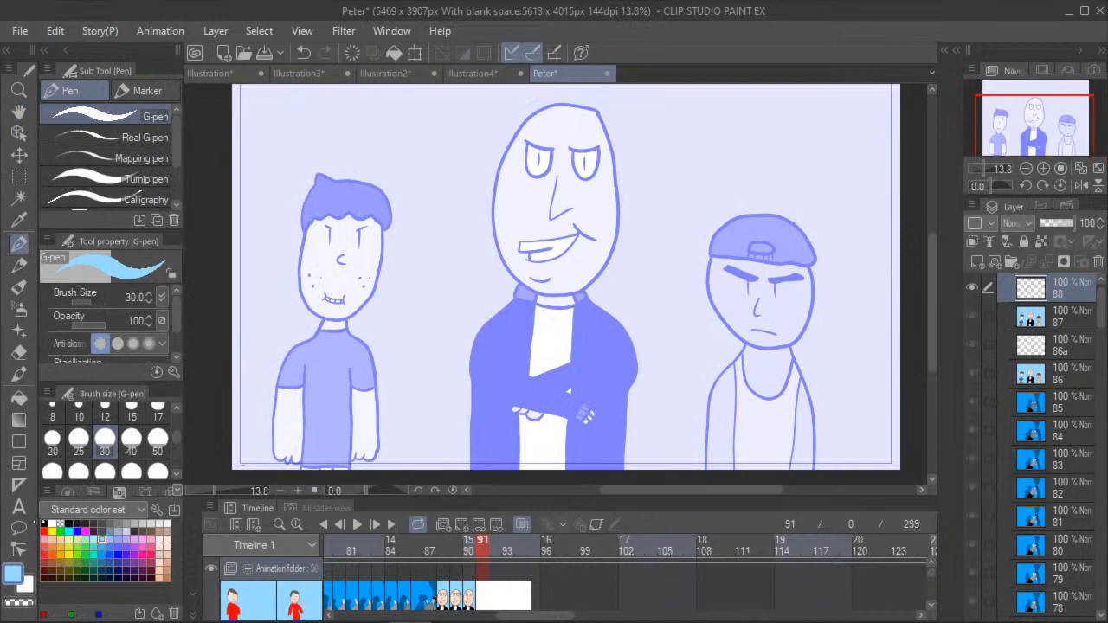
{"action": "left_click", "coordinate": [44, 523]}
{"action": "scroll", "coordinate": [305, 215], "scroll_direction": "up", "scroll_amount": 5}
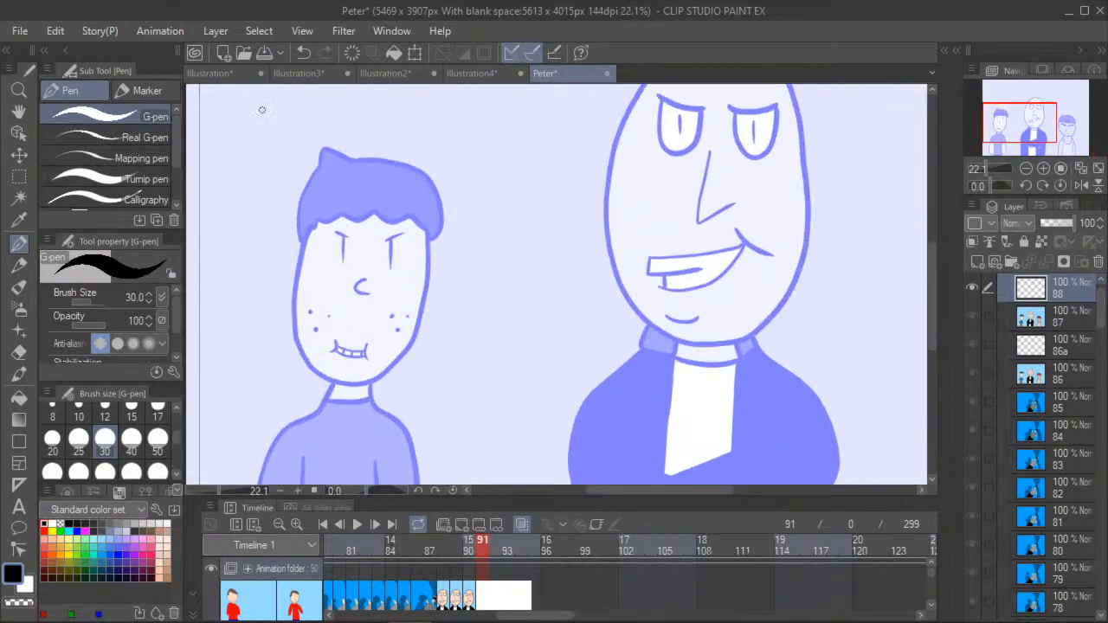
{"action": "left_click", "coordinate": [19, 112]}
{"action": "left_click_drag", "start_coordinate": [257, 153], "coordinate": [269, 195]}
{"action": "scroll", "coordinate": [270, 197], "scroll_direction": "up", "scroll_amount": 5}
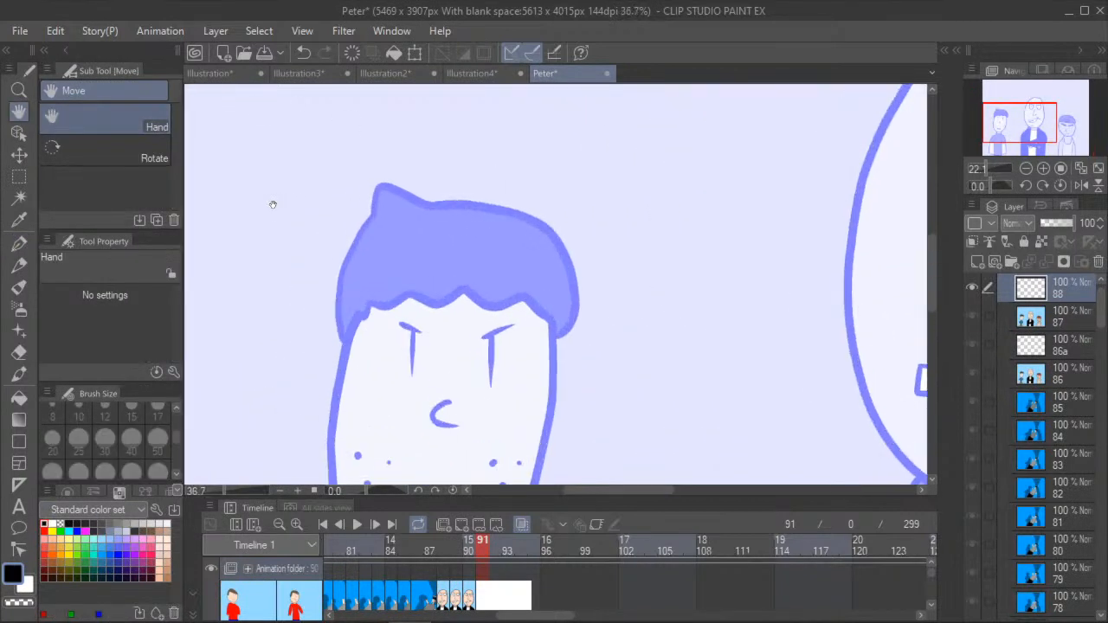
{"action": "left_click", "coordinate": [19, 245]}
{"action": "scroll", "coordinate": [292, 272], "scroll_direction": "up", "scroll_amount": 2}
{"action": "mouse_move", "coordinate": [346, 348]}
{"action": "left_mouse_down"}
{"action": "mouse_move", "coordinate": [338, 315]}
{"action": "mouse_move", "coordinate": [360, 221]}
{"action": "left_mouse_up"}
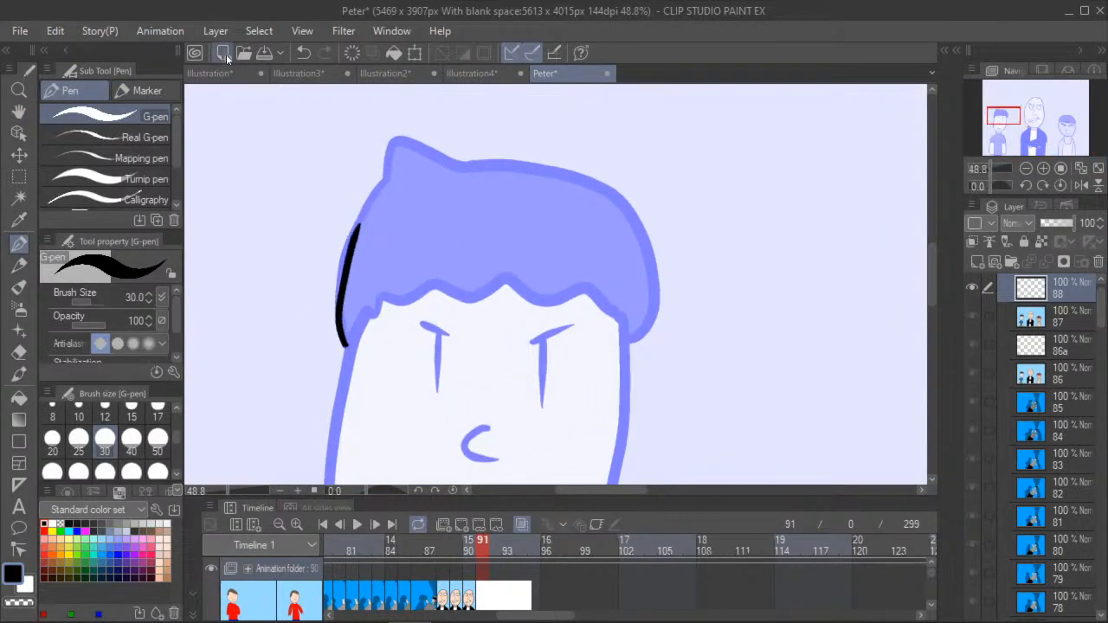
{"action": "left_click", "coordinate": [303, 52]}
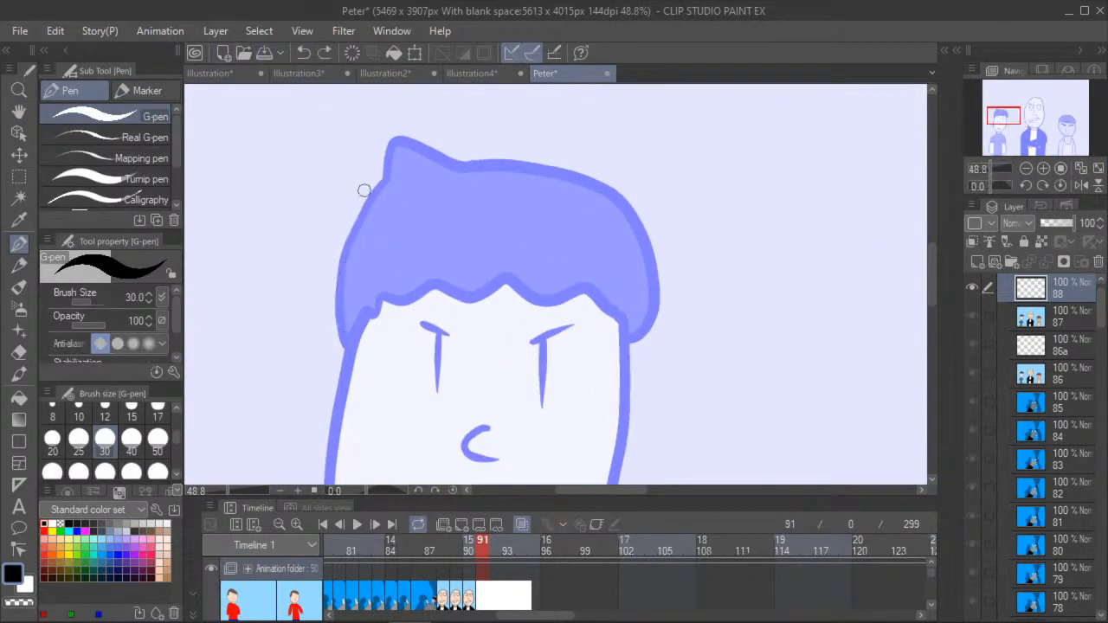
{"action": "mouse_move", "coordinate": [384, 176]}
{"action": "left_mouse_down"}
{"action": "mouse_move", "coordinate": [351, 227]}
{"action": "mouse_move", "coordinate": [337, 311]}
{"action": "mouse_move", "coordinate": [345, 347]}
{"action": "left_mouse_up"}
{"action": "mouse_move", "coordinate": [383, 182]}
{"action": "left_mouse_down"}
{"action": "mouse_move", "coordinate": [396, 139]}
{"action": "mouse_move", "coordinate": [469, 171]}
{"action": "mouse_move", "coordinate": [524, 168]}
{"action": "mouse_move", "coordinate": [611, 198]}
{"action": "mouse_move", "coordinate": [639, 224]}
{"action": "mouse_move", "coordinate": [654, 281]}
{"action": "mouse_move", "coordinate": [635, 339]}
{"action": "left_mouse_up"}
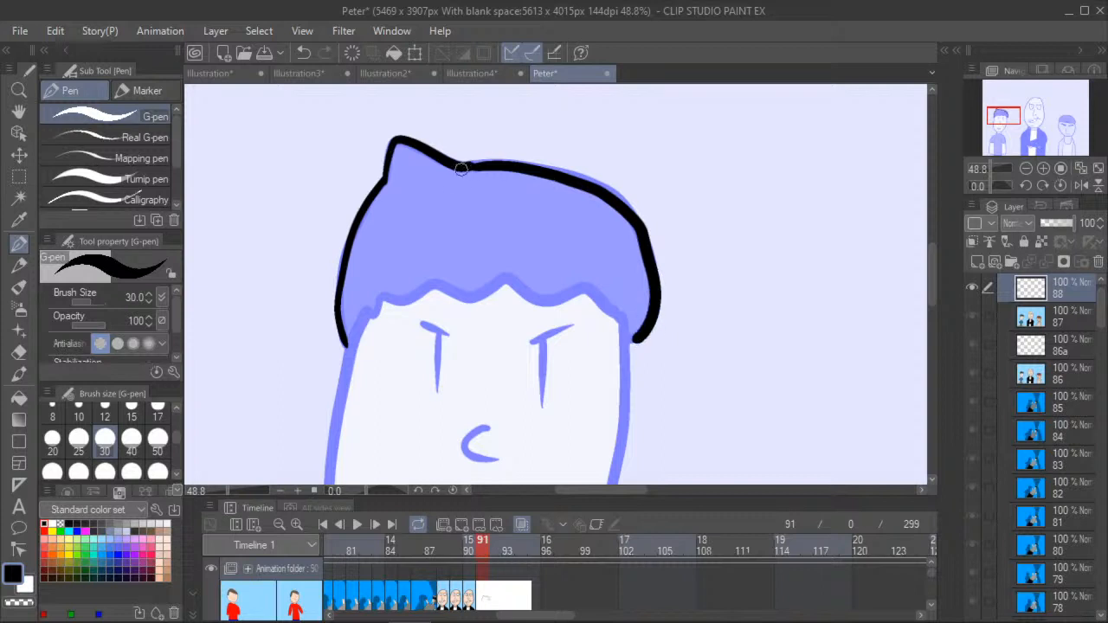
{"action": "mouse_move", "coordinate": [367, 309]}
{"action": "left_mouse_down"}
{"action": "mouse_move", "coordinate": [433, 286]}
{"action": "mouse_move", "coordinate": [477, 296]}
{"action": "mouse_move", "coordinate": [510, 280]}
{"action": "mouse_move", "coordinate": [537, 301]}
{"action": "mouse_move", "coordinate": [592, 293]}
{"action": "mouse_move", "coordinate": [627, 340]}
{"action": "left_mouse_up"}
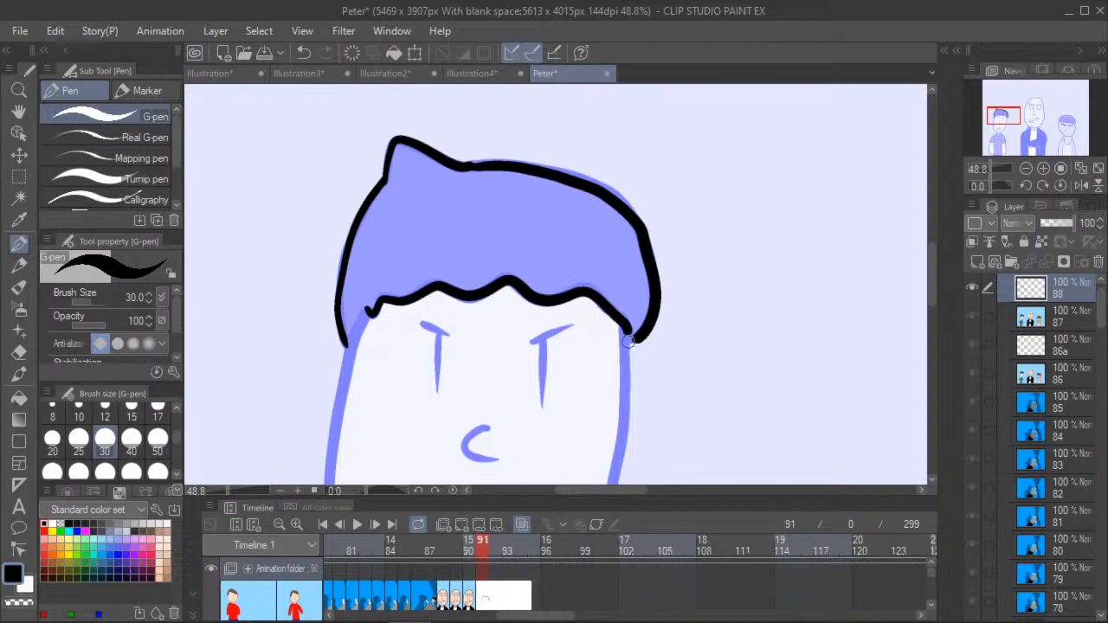
- Trace the outline of the boy's face from one side of the hair around the chin to the other
{"action": "key", "text": "h"}
{"action": "mouse_move", "coordinate": [283, 348]}
{"action": "left_mouse_down"}
{"action": "mouse_move", "coordinate": [298, 266]}
{"action": "mouse_move", "coordinate": [342, 203]}
{"action": "left_mouse_up"}
{"action": "left_click", "coordinate": [19, 244]}
{"action": "mouse_move", "coordinate": [475, 131]}
{"action": "left_mouse_down"}
{"action": "mouse_move", "coordinate": [436, 310]}
{"action": "mouse_move", "coordinate": [446, 393]}
{"action": "mouse_move", "coordinate": [502, 457]}
{"action": "mouse_move", "coordinate": [564, 476]}
{"action": "mouse_move", "coordinate": [629, 462]}
{"action": "mouse_move", "coordinate": [678, 416]}
{"action": "mouse_move", "coordinate": [712, 361]}
{"action": "mouse_move", "coordinate": [738, 144]}
{"action": "left_mouse_up"}
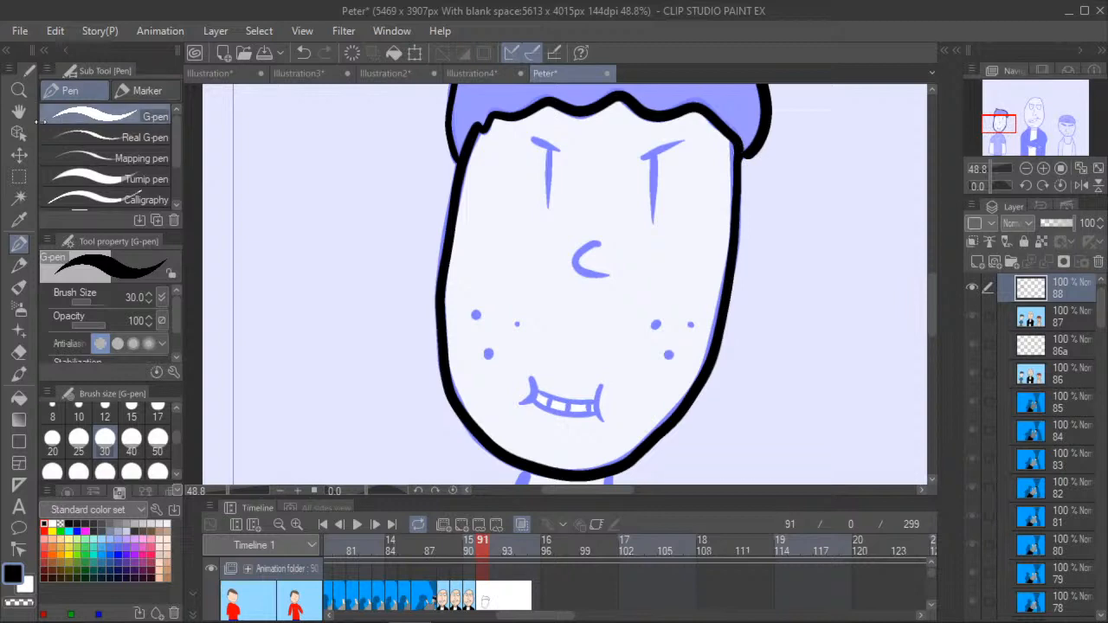
- Ink the boy's slanted eyebrows, narrow eyes and curved nose over the onion skin
{"action": "mouse_move", "coordinate": [531, 140]}
{"action": "left_mouse_down"}
{"action": "mouse_move", "coordinate": [566, 154]}
{"action": "mouse_move", "coordinate": [541, 154]}
{"action": "mouse_move", "coordinate": [547, 205]}
{"action": "left_mouse_up"}
{"action": "left_click", "coordinate": [304, 54]}
{"action": "mouse_move", "coordinate": [637, 158]}
{"action": "left_mouse_down"}
{"action": "mouse_move", "coordinate": [685, 141]}
{"action": "mouse_move", "coordinate": [652, 167]}
{"action": "mouse_move", "coordinate": [652, 215]}
{"action": "left_mouse_up"}
{"action": "mouse_move", "coordinate": [594, 245]}
{"action": "left_mouse_down"}
{"action": "mouse_move", "coordinate": [572, 253]}
{"action": "mouse_move", "coordinate": [608, 275]}
{"action": "left_mouse_up"}
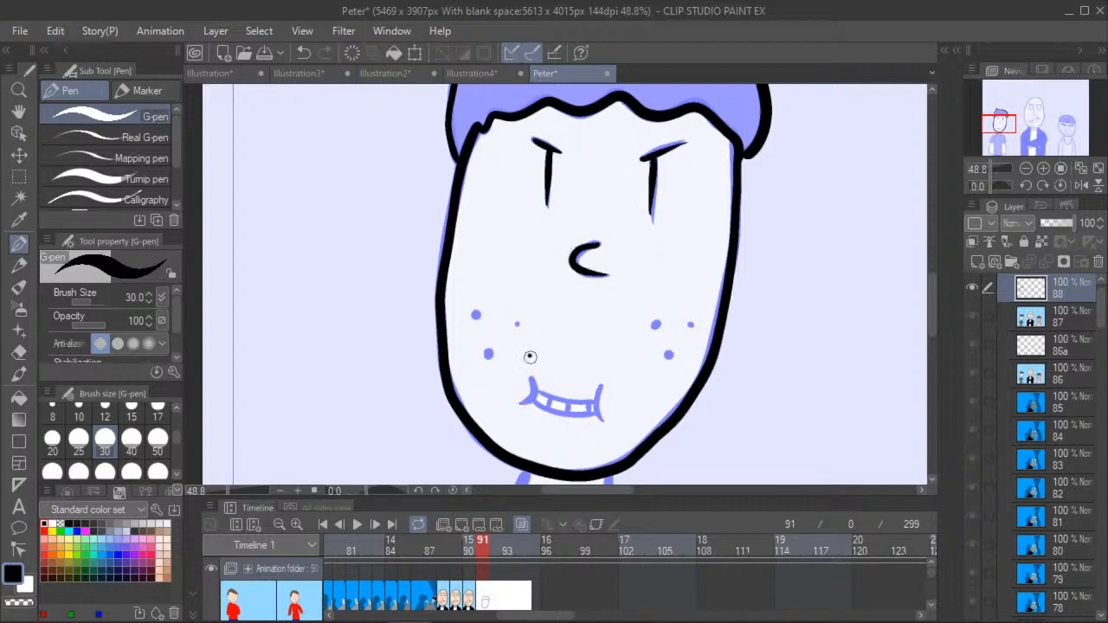
{"action": "mouse_move", "coordinate": [530, 357]}
{"action": "left_mouse_down"}
{"action": "mouse_move", "coordinate": [619, 372]}
{"action": "mouse_move", "coordinate": [606, 395]}
{"action": "left_mouse_up"}
{"action": "left_click_drag", "start_coordinate": [517, 370], "coordinate": [545, 396]}
{"action": "left_click_drag", "start_coordinate": [554, 402], "coordinate": [589, 406]}
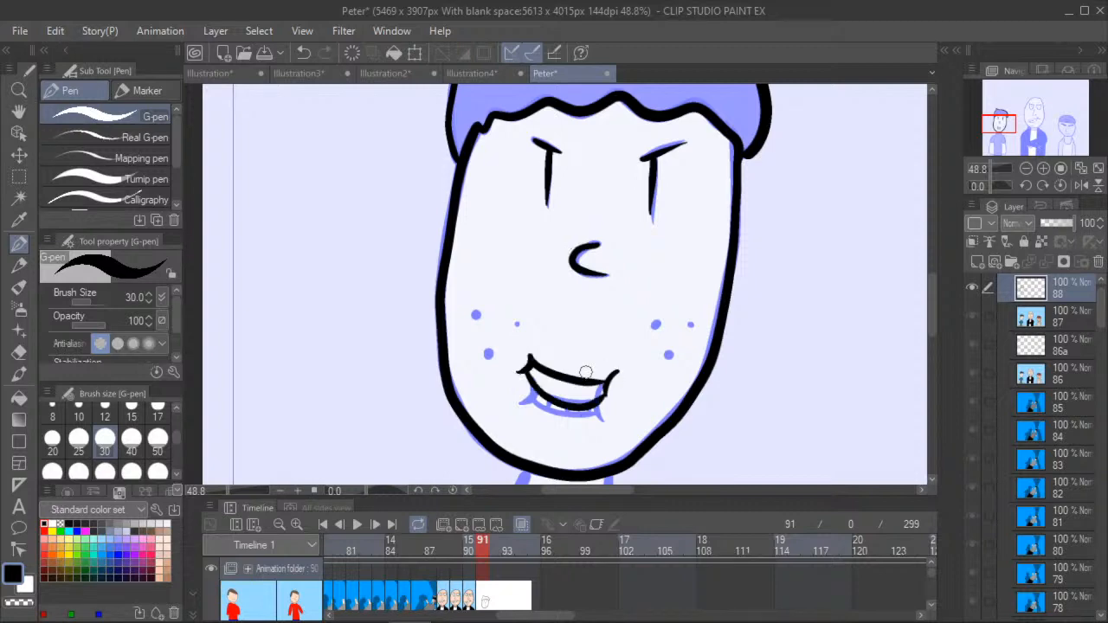
{"action": "left_click", "coordinate": [303, 53]}
{"action": "left_click", "coordinate": [302, 53]}
{"action": "left_click", "coordinate": [303, 53]}
{"action": "left_click", "coordinate": [302, 53]}
{"action": "left_click", "coordinate": [303, 53]}
- Draw a wide toothy grin on the boy's face and ink the freckles on both cheeks
{"action": "mouse_move", "coordinate": [529, 377]}
{"action": "left_mouse_down"}
{"action": "mouse_move", "coordinate": [561, 389]}
{"action": "mouse_move", "coordinate": [619, 386]}
{"action": "mouse_move", "coordinate": [594, 428]}
{"action": "mouse_move", "coordinate": [548, 428]}
{"action": "mouse_move", "coordinate": [522, 378]}
{"action": "mouse_move", "coordinate": [543, 389]}
{"action": "mouse_move", "coordinate": [540, 426]}
{"action": "left_mouse_up"}
{"action": "mouse_move", "coordinate": [564, 386]}
{"action": "left_mouse_down"}
{"action": "mouse_move", "coordinate": [565, 425]}
{"action": "mouse_move", "coordinate": [590, 405]}
{"action": "left_mouse_up"}
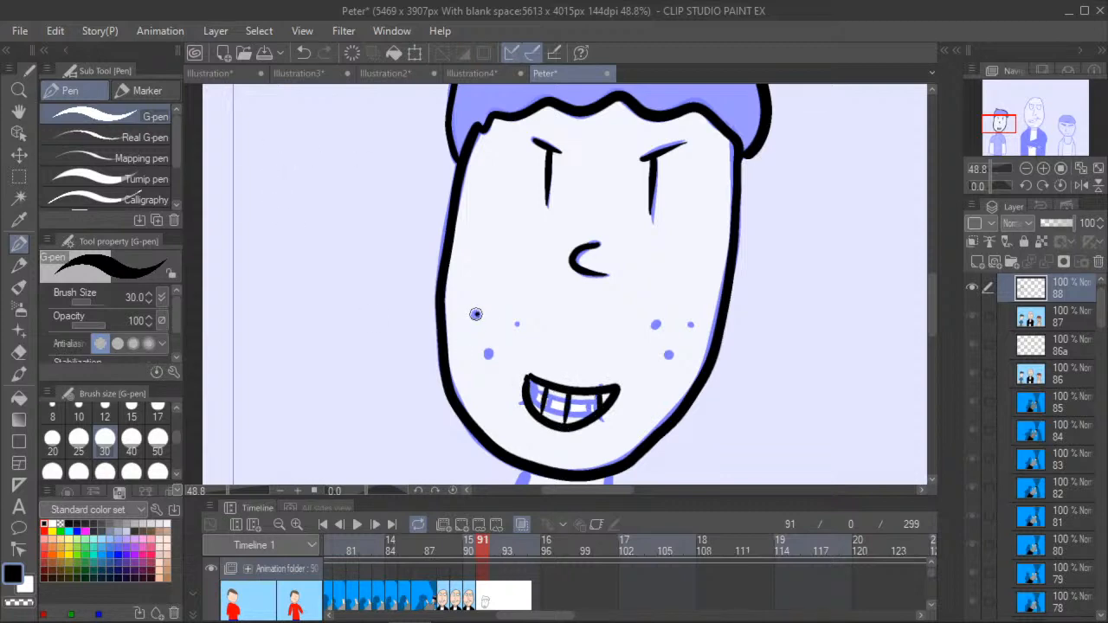
{"action": "left_click", "coordinate": [516, 325]}
- Ink the left side of the boy's neck, shoulder and outer sleeve in one black line
{"action": "left_click", "coordinate": [19, 111]}
{"action": "left_click_drag", "start_coordinate": [354, 430], "coordinate": [320, 273]}
{"action": "scroll", "coordinate": [319, 274], "scroll_direction": "down", "scroll_amount": 6}
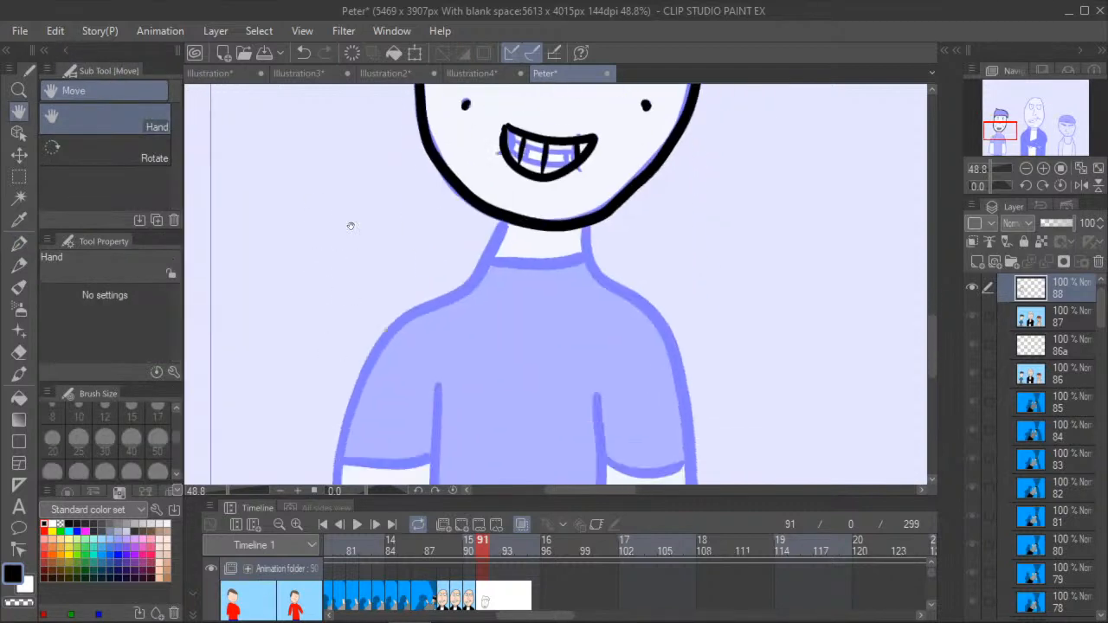
{"action": "left_click", "coordinate": [19, 244]}
{"action": "scroll", "coordinate": [497, 247], "scroll_direction": "up", "scroll_amount": 2}
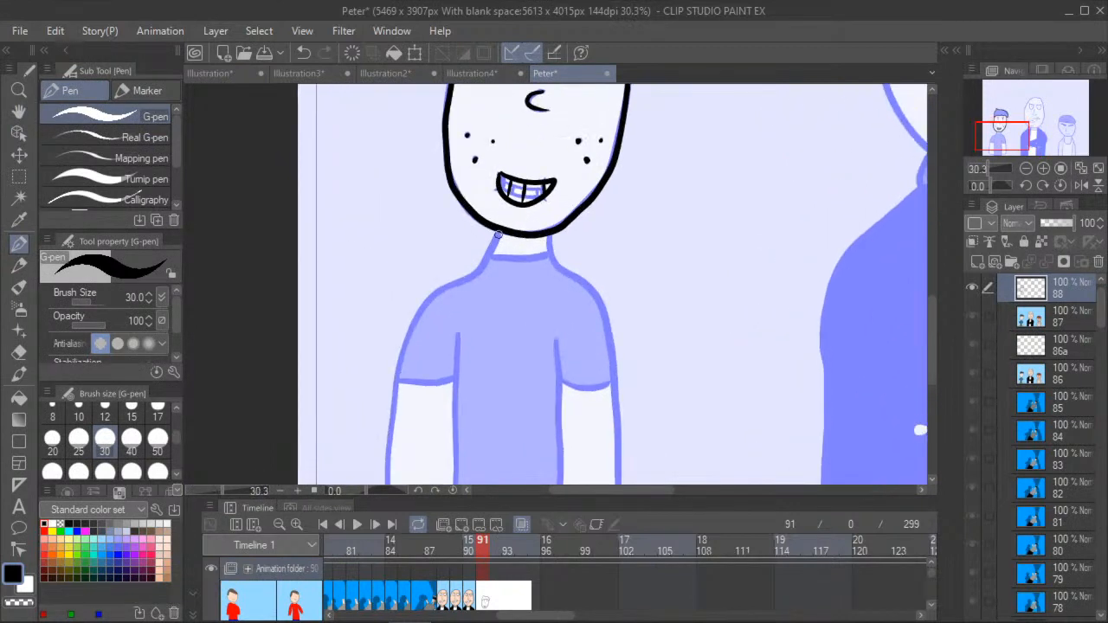
{"action": "mouse_move", "coordinate": [494, 243]}
{"action": "left_mouse_down"}
{"action": "mouse_move", "coordinate": [426, 300]}
{"action": "mouse_move", "coordinate": [400, 356]}
{"action": "mouse_move", "coordinate": [393, 411]}
{"action": "left_mouse_up"}
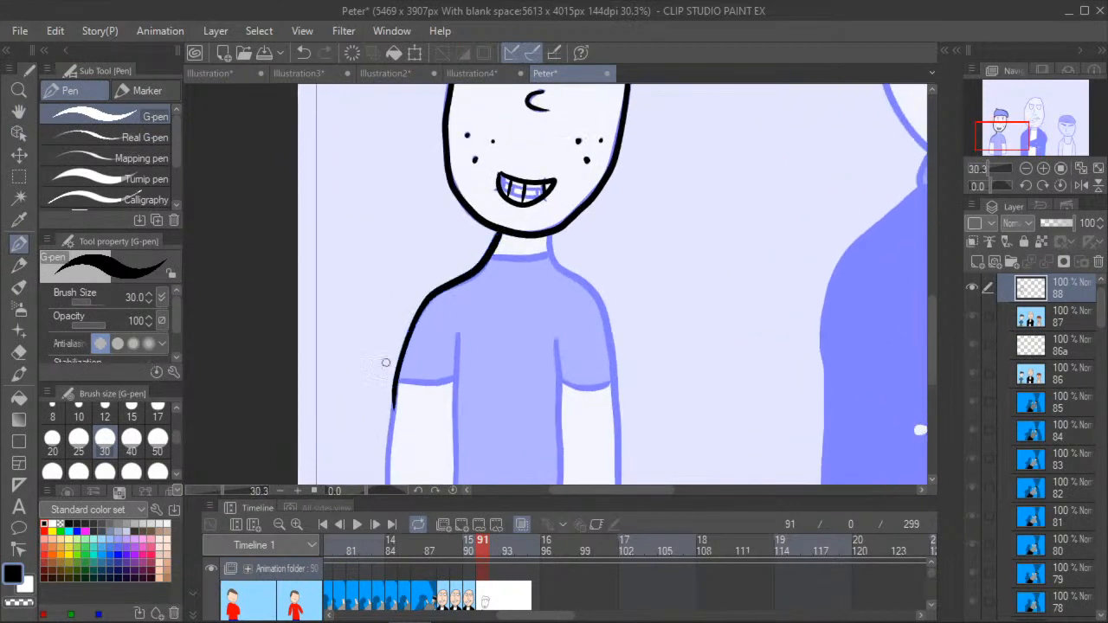
- Ink the boy's arm on the left side, including its outer edge, fingers, torso line and sleeve hem
{"action": "left_click", "coordinate": [18, 111]}
{"action": "left_click_drag", "start_coordinate": [274, 422], "coordinate": [281, 257]}
{"action": "scroll", "coordinate": [280, 258], "scroll_direction": "up", "scroll_amount": 1}
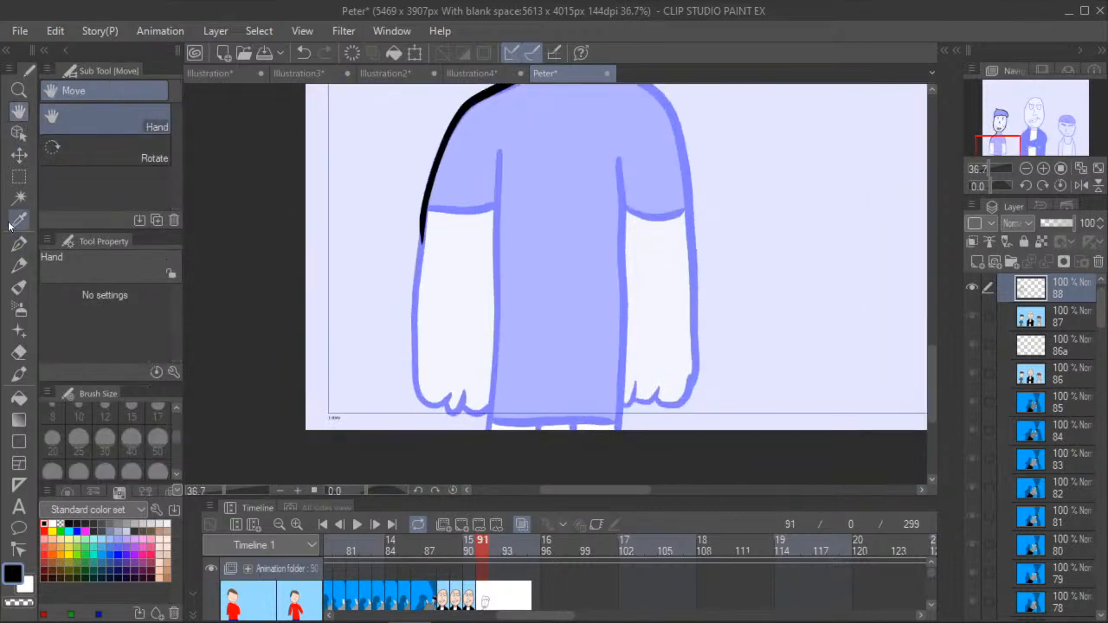
{"action": "left_click", "coordinate": [19, 244]}
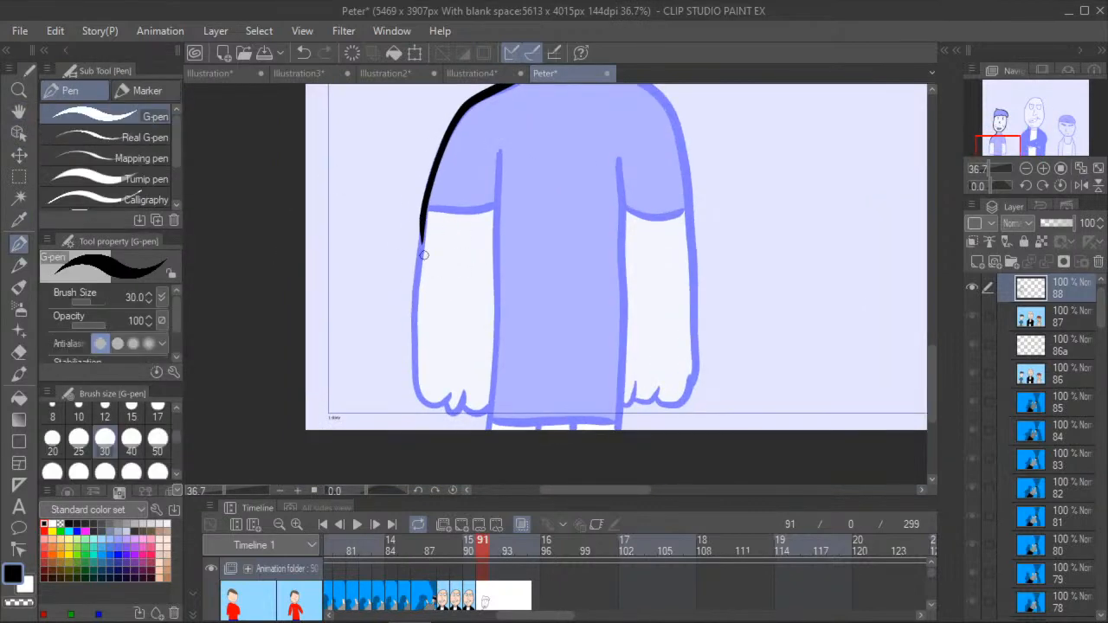
{"action": "mouse_move", "coordinate": [419, 244]}
{"action": "left_mouse_down"}
{"action": "mouse_move", "coordinate": [414, 362]}
{"action": "mouse_move", "coordinate": [433, 406]}
{"action": "left_mouse_up"}
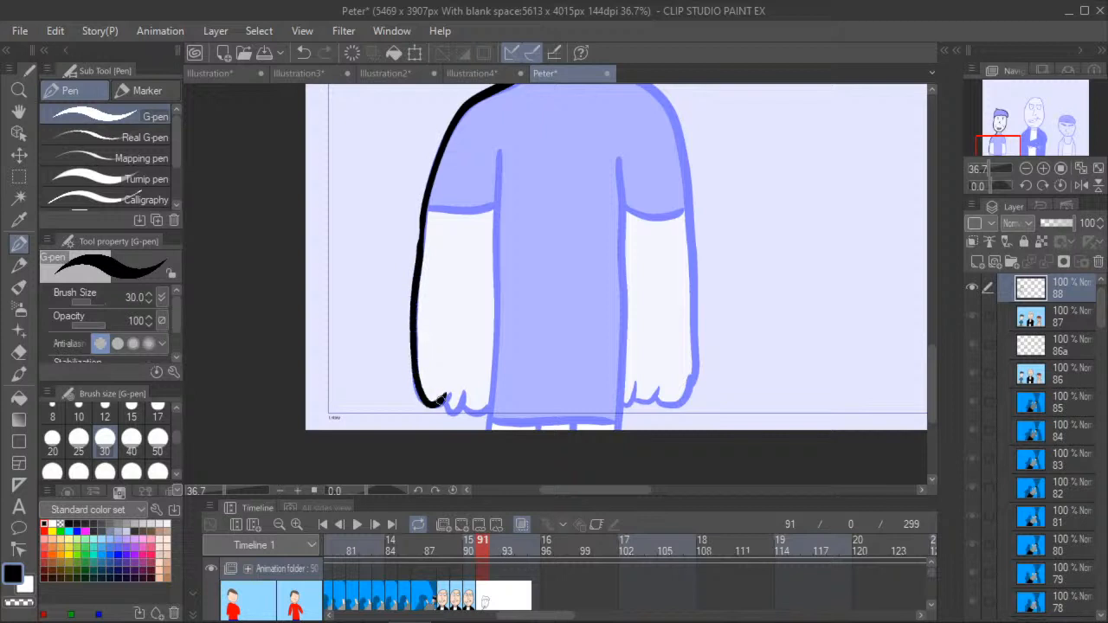
{"action": "left_click_drag", "start_coordinate": [463, 403], "coordinate": [486, 413]}
{"action": "left_click_drag", "start_coordinate": [499, 153], "coordinate": [483, 454]}
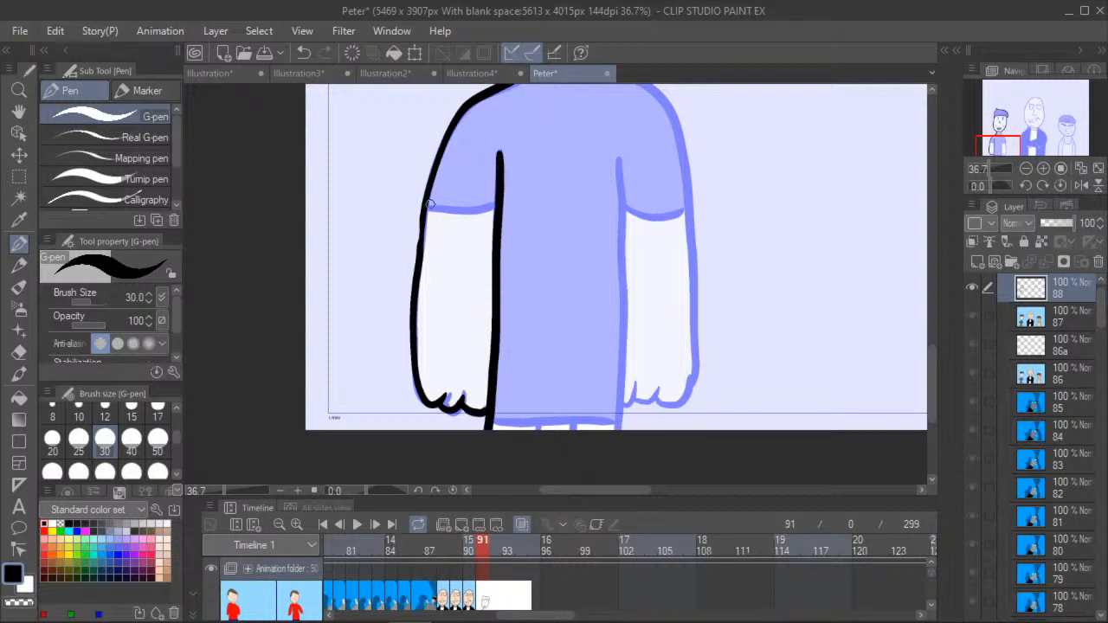
{"action": "left_click_drag", "start_coordinate": [426, 209], "coordinate": [491, 206]}
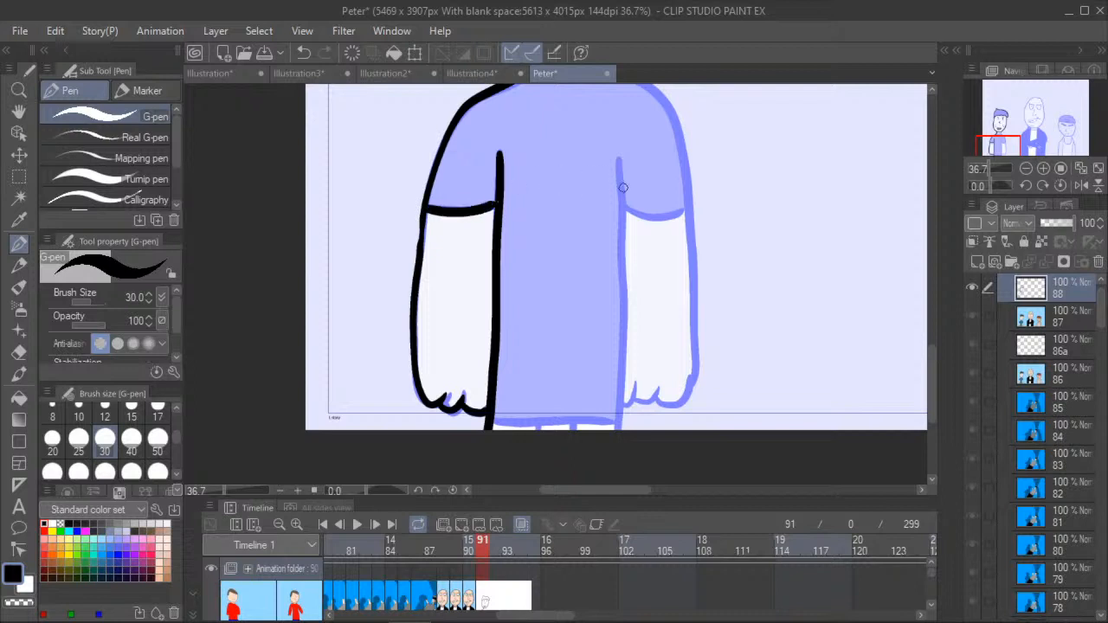
- Ink the right edge of the boy's torso and the fingers and outer curve of the hand beside it
{"action": "left_click_drag", "start_coordinate": [619, 164], "coordinate": [619, 429]}
{"action": "mouse_move", "coordinate": [635, 380]}
{"action": "left_mouse_down"}
{"action": "mouse_move", "coordinate": [634, 397]}
{"action": "mouse_move", "coordinate": [679, 405]}
{"action": "mouse_move", "coordinate": [682, 377]}
{"action": "left_mouse_up"}
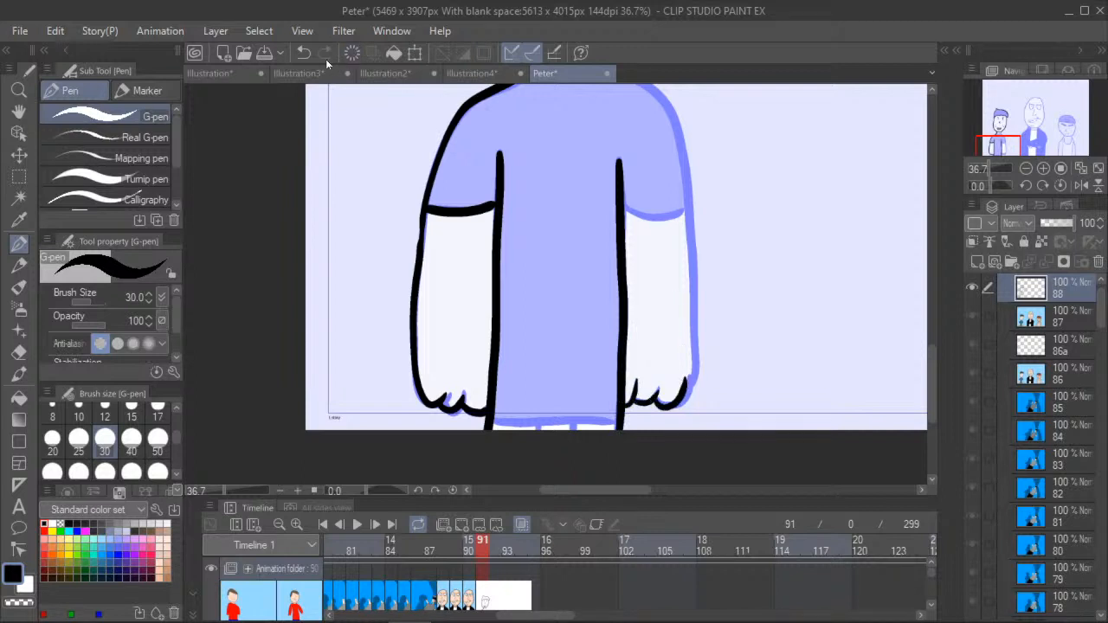
{"action": "key", "text": "ctrl+z"}
{"action": "mouse_move", "coordinate": [655, 398]}
{"action": "left_mouse_down"}
{"action": "mouse_move", "coordinate": [684, 401]}
{"action": "mouse_move", "coordinate": [692, 360]}
{"action": "left_mouse_up"}
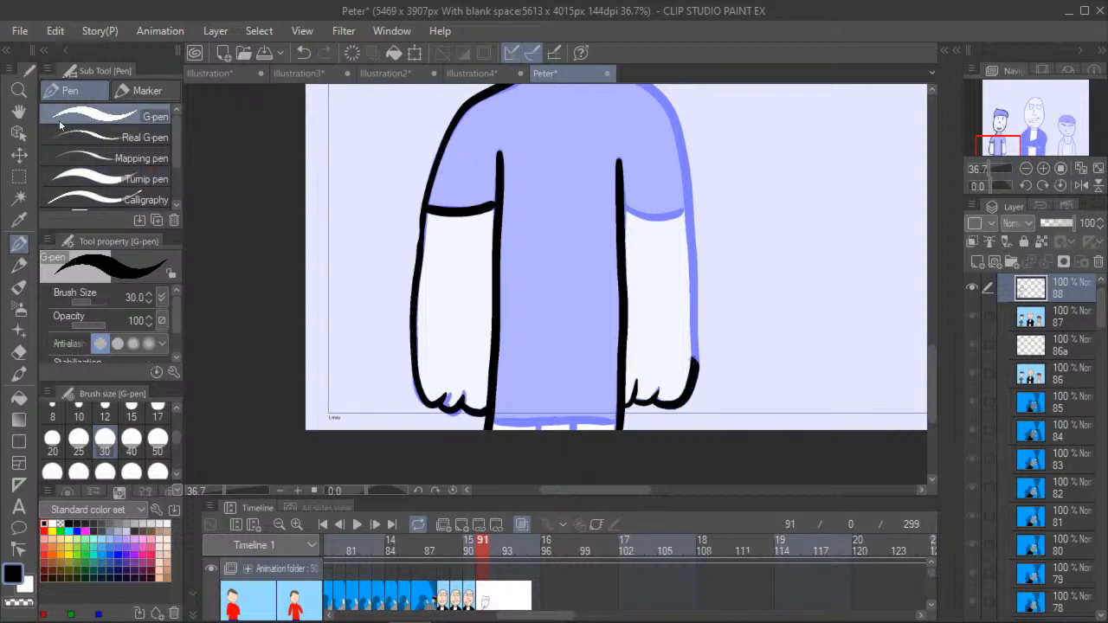
- Ink the right side of the boy's neck, shoulder, outer arm and sleeve hem, plus the neckline of his shirt
{"action": "key", "text": "ctrl+minus"}
{"action": "key", "text": "space"}
{"action": "left_click_drag", "start_coordinate": [422, 334], "coordinate": [295, 312]}
{"action": "key", "text": "ctrl+minus"}
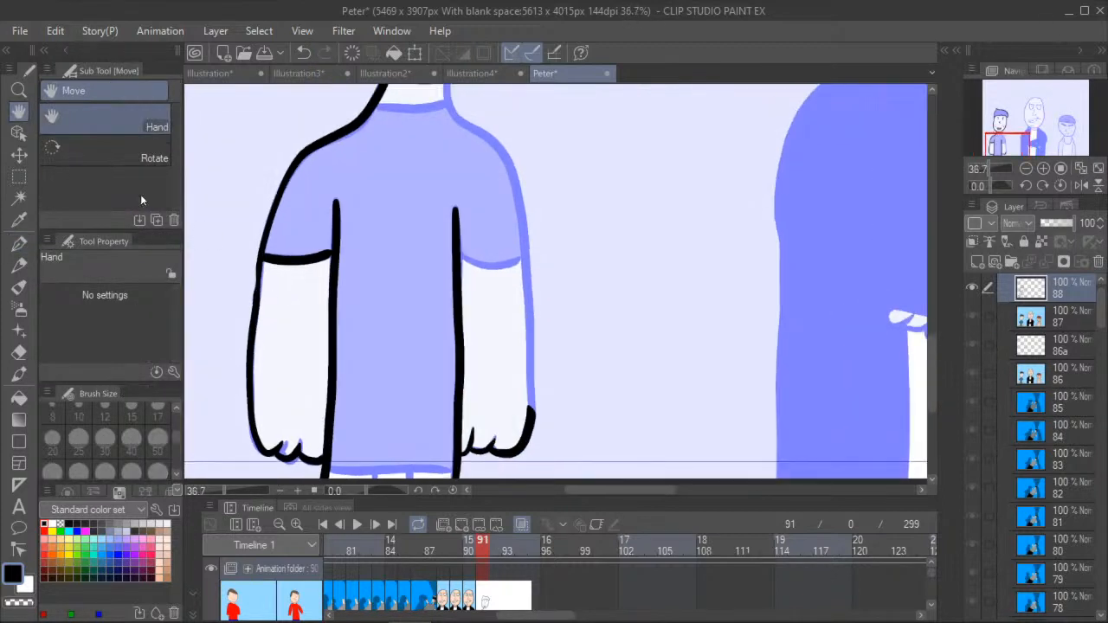
{"action": "left_click_drag", "start_coordinate": [234, 204], "coordinate": [242, 252]}
{"action": "left_click", "coordinate": [18, 244]}
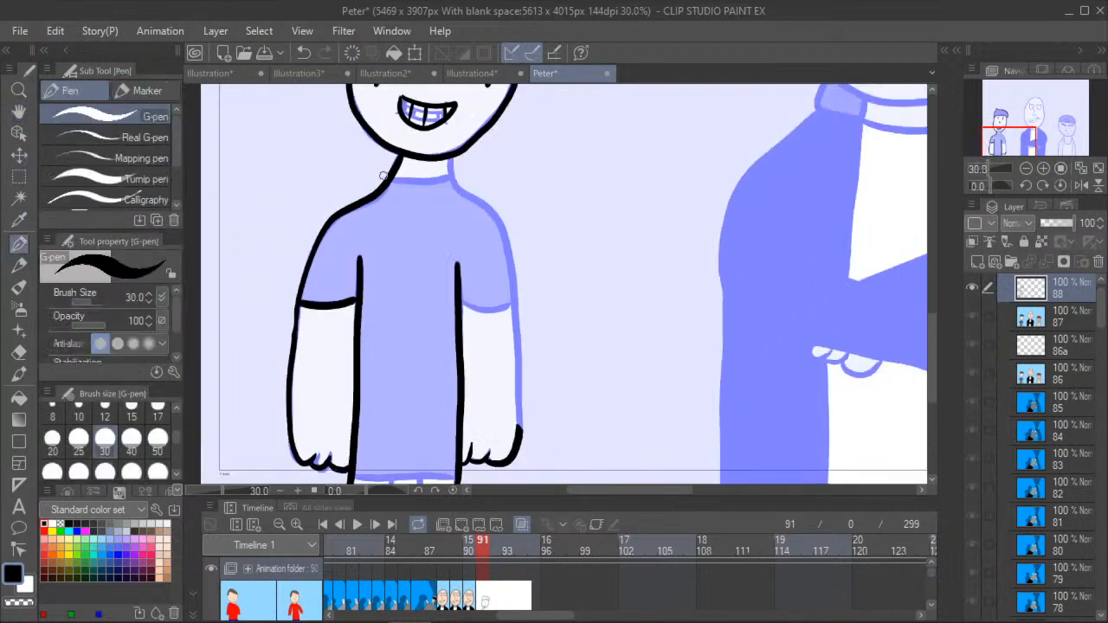
{"action": "mouse_move", "coordinate": [450, 160]}
{"action": "left_mouse_down"}
{"action": "mouse_move", "coordinate": [456, 187]}
{"action": "mouse_move", "coordinate": [499, 221]}
{"action": "mouse_move", "coordinate": [509, 258]}
{"action": "mouse_move", "coordinate": [516, 437]}
{"action": "left_mouse_up"}
{"action": "left_click_drag", "start_coordinate": [459, 299], "coordinate": [511, 307]}
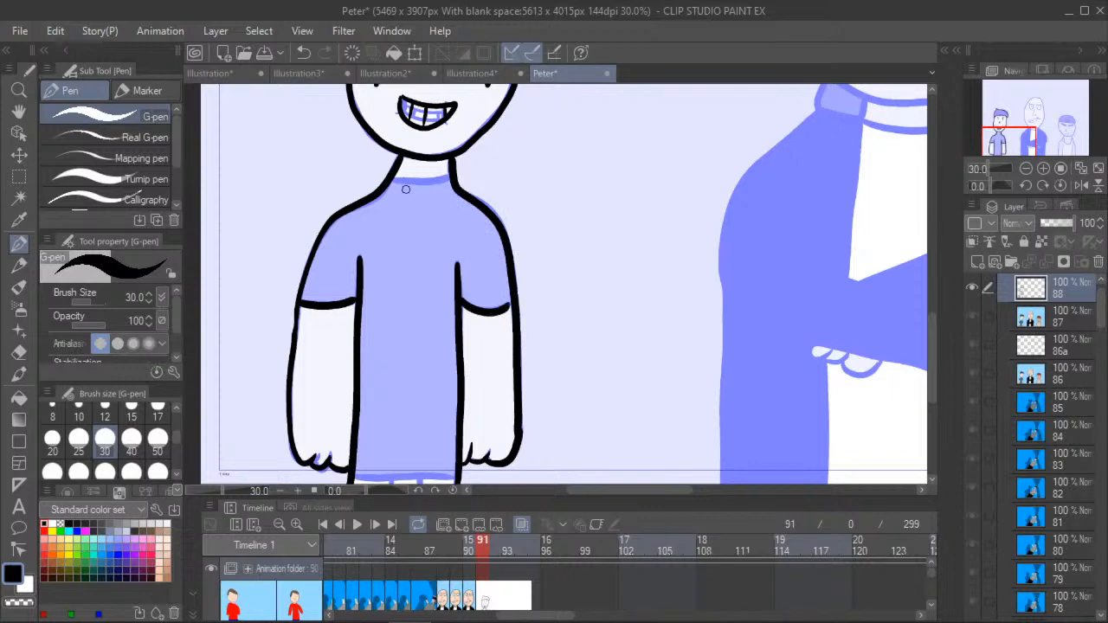
{"action": "left_click_drag", "start_coordinate": [392, 180], "coordinate": [448, 177]}
- Ink the boy's shirt hem and the two short trouser lines below it at the canvas edge
{"action": "left_click", "coordinate": [19, 111]}
{"action": "left_click_drag", "start_coordinate": [269, 315], "coordinate": [262, 195]}
{"action": "scroll", "coordinate": [262, 201], "scroll_direction": "up", "scroll_amount": 3}
{"action": "left_click_drag", "start_coordinate": [245, 306], "coordinate": [219, 190]}
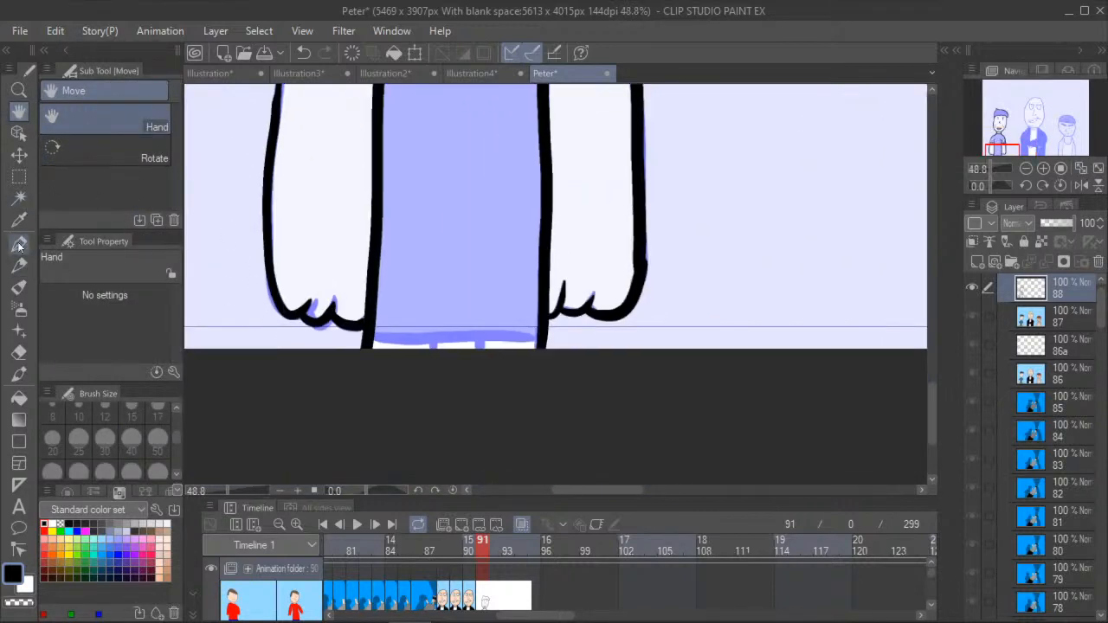
{"action": "left_click", "coordinate": [19, 243]}
{"action": "scroll", "coordinate": [420, 315], "scroll_direction": "up", "scroll_amount": 1}
{"action": "left_click_drag", "start_coordinate": [355, 334], "coordinate": [594, 336]}
{"action": "left_click_drag", "start_coordinate": [445, 339], "coordinate": [443, 384]}
{"action": "left_click_drag", "start_coordinate": [502, 339], "coordinate": [508, 391]}
- Ink the full egg-shaped head outline of the tall bald man with the G-pen, including the pointed corner at the crown
{"action": "left_click", "coordinate": [19, 112]}
{"action": "left_click_drag", "start_coordinate": [269, 181], "coordinate": [287, 273]}
{"action": "scroll", "coordinate": [287, 259], "scroll_direction": "down", "scroll_amount": 2}
{"action": "scroll", "coordinate": [234, 161], "scroll_direction": "down", "scroll_amount": 1}
{"action": "left_click_drag", "start_coordinate": [232, 165], "coordinate": [291, 292]}
{"action": "scroll", "coordinate": [285, 256], "scroll_direction": "down", "scroll_amount": 1}
{"action": "left_click_drag", "start_coordinate": [313, 187], "coordinate": [324, 333]}
{"action": "left_click_drag", "start_coordinate": [530, 260], "coordinate": [312, 334]}
{"action": "scroll", "coordinate": [388, 324], "scroll_direction": "up", "scroll_amount": 1}
{"action": "scroll", "coordinate": [314, 281], "scroll_direction": "up", "scroll_amount": 1}
{"action": "left_click_drag", "start_coordinate": [316, 279], "coordinate": [327, 299]}
{"action": "scroll", "coordinate": [298, 302], "scroll_direction": "down", "scroll_amount": 2}
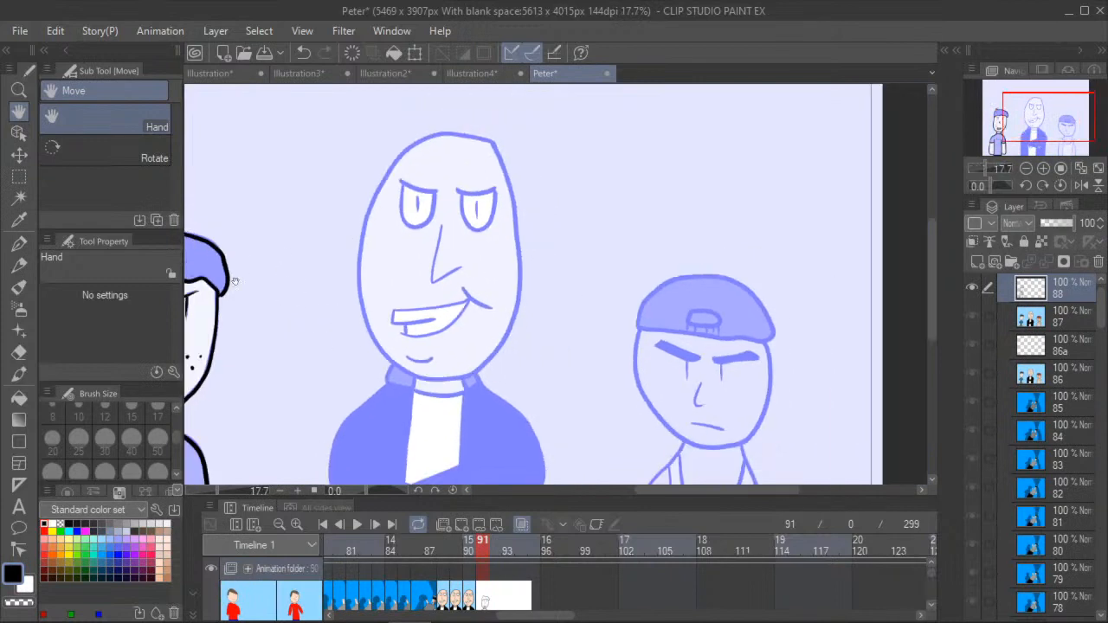
{"action": "left_click", "coordinate": [19, 243]}
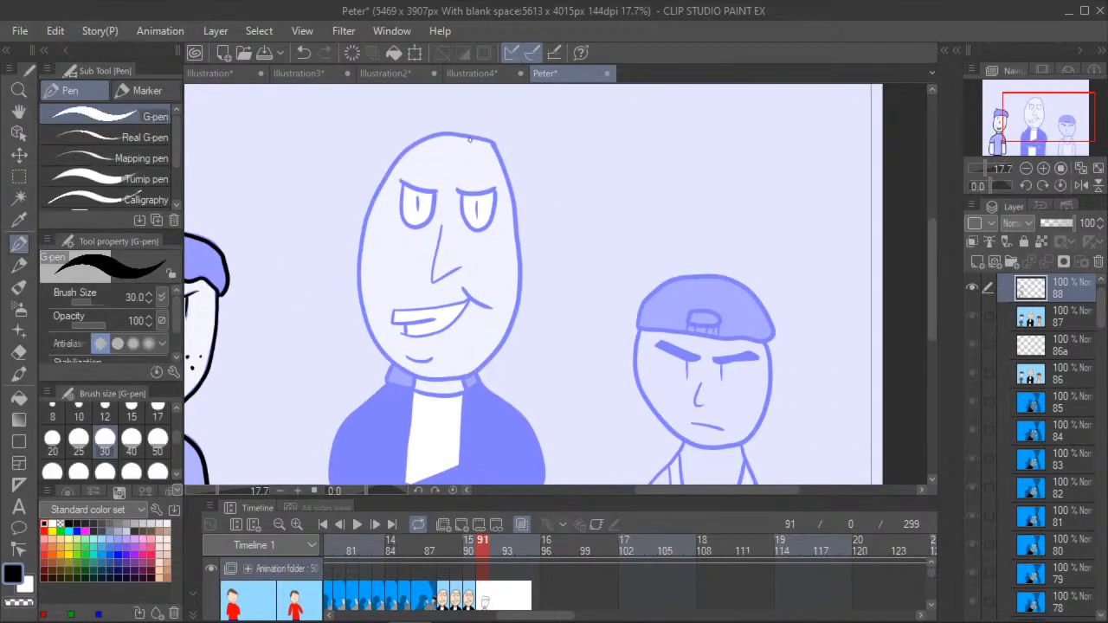
{"action": "mouse_move", "coordinate": [373, 202]}
{"action": "left_mouse_down"}
{"action": "mouse_move", "coordinate": [362, 244]}
{"action": "mouse_move", "coordinate": [379, 345]}
{"action": "mouse_move", "coordinate": [448, 377]}
{"action": "left_mouse_up"}
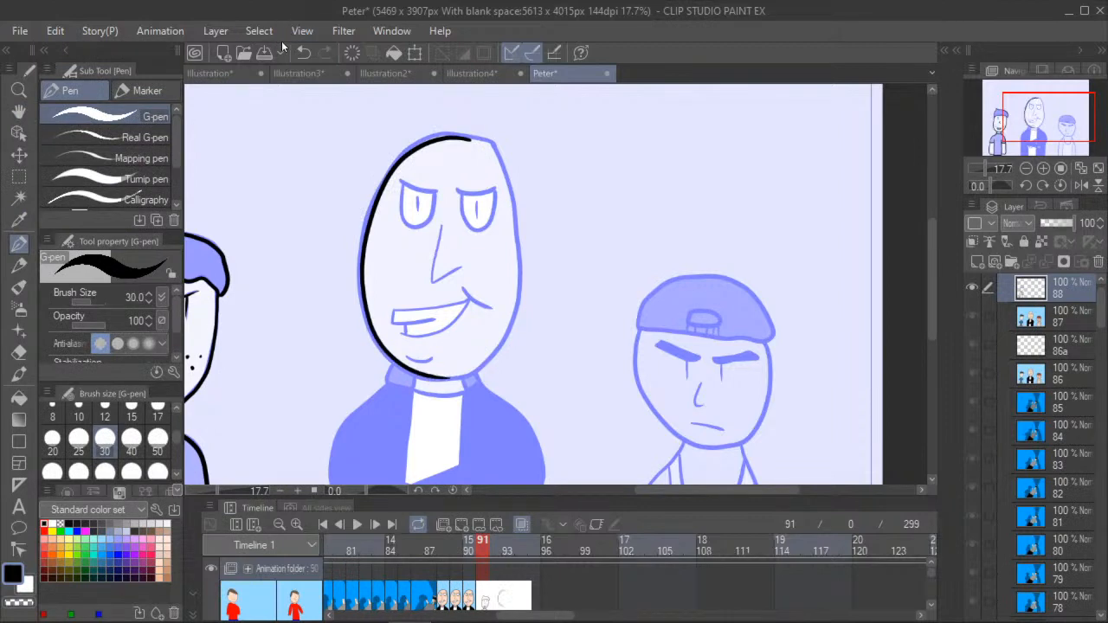
{"action": "left_click", "coordinate": [302, 53]}
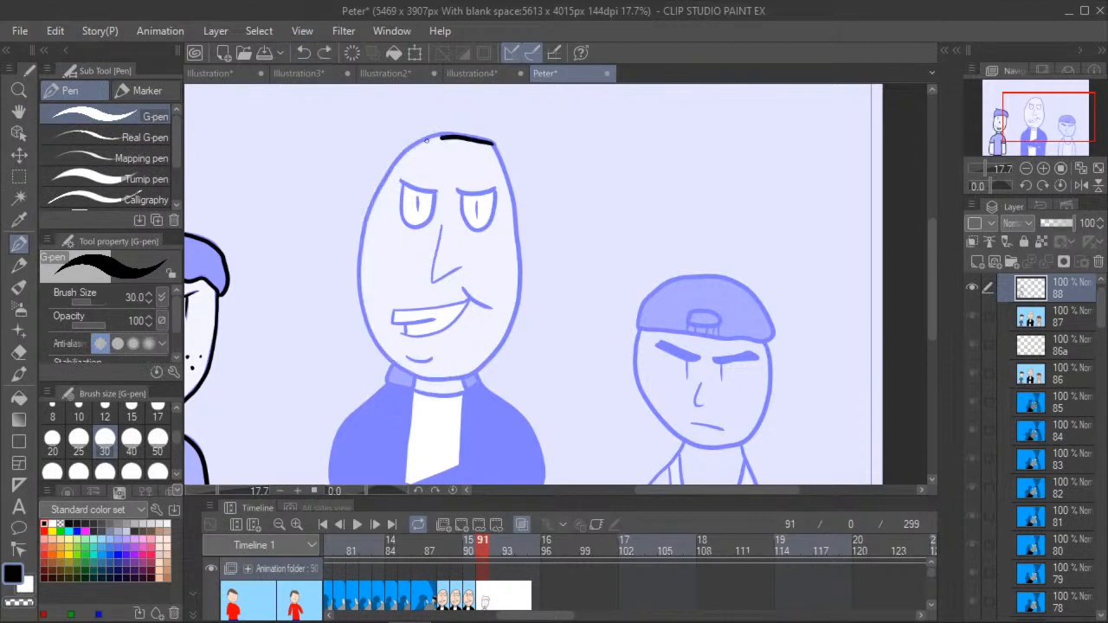
{"action": "left_click_drag", "start_coordinate": [400, 160], "coordinate": [375, 200]}
{"action": "mouse_move", "coordinate": [362, 291]}
{"action": "left_mouse_down"}
{"action": "mouse_move", "coordinate": [379, 347]}
{"action": "mouse_move", "coordinate": [412, 373]}
{"action": "left_mouse_up"}
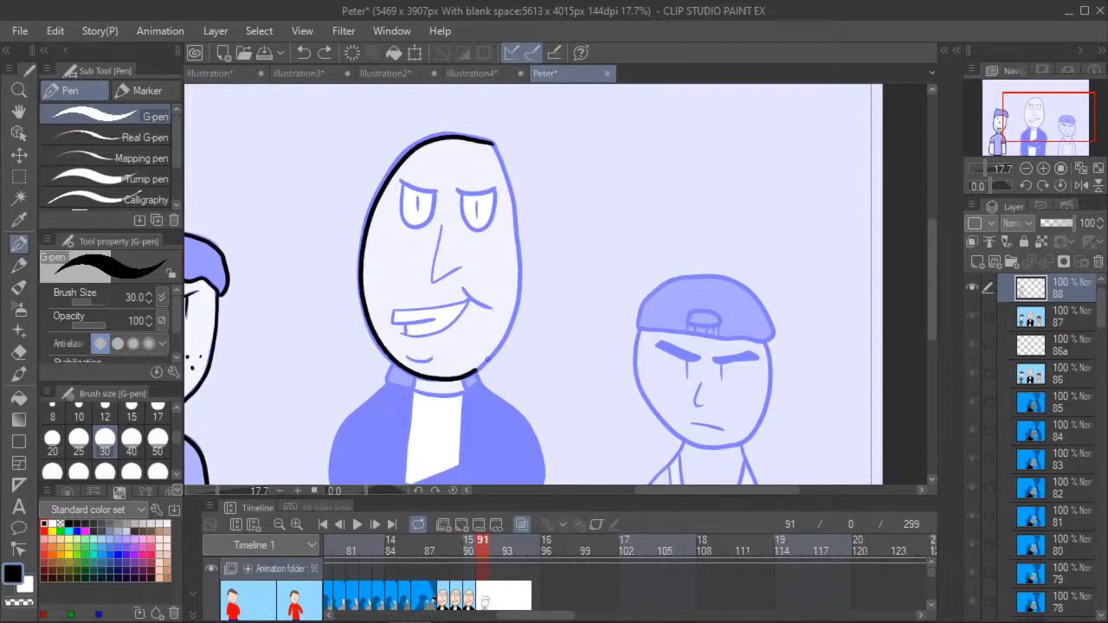
{"action": "mouse_move", "coordinate": [519, 294]}
{"action": "left_mouse_down"}
{"action": "mouse_move", "coordinate": [516, 213]}
{"action": "mouse_move", "coordinate": [481, 136]}
{"action": "left_mouse_up"}
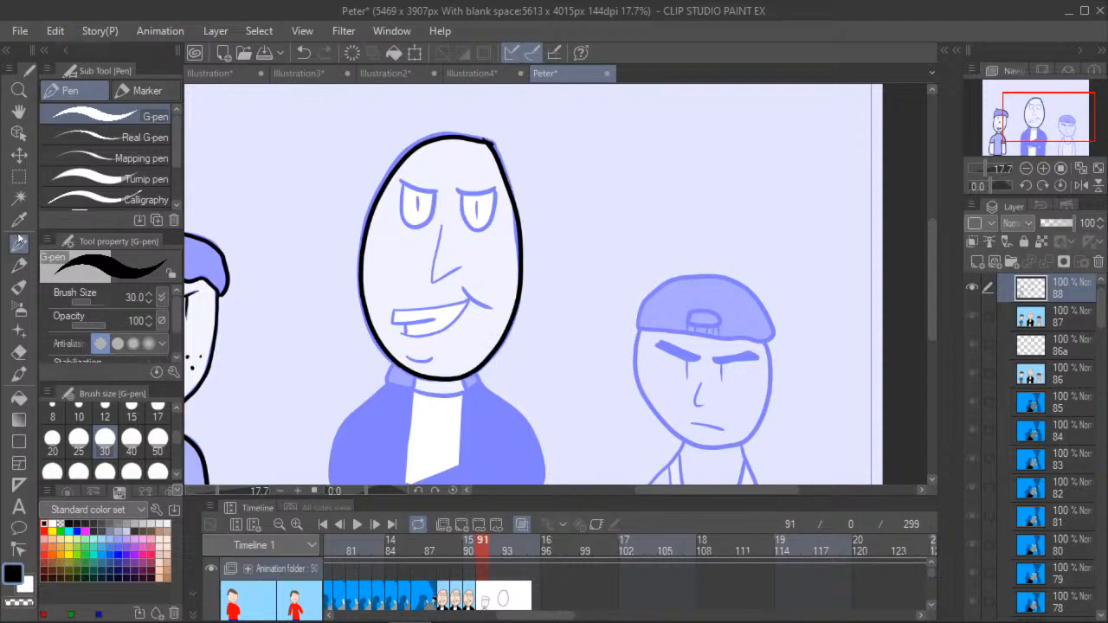
- Erase the overshooting line end at the top corner of the bald man's head with the hard eraser
{"action": "left_click", "coordinate": [19, 352]}
{"action": "scroll", "coordinate": [484, 121], "scroll_direction": "up", "scroll_amount": 5}
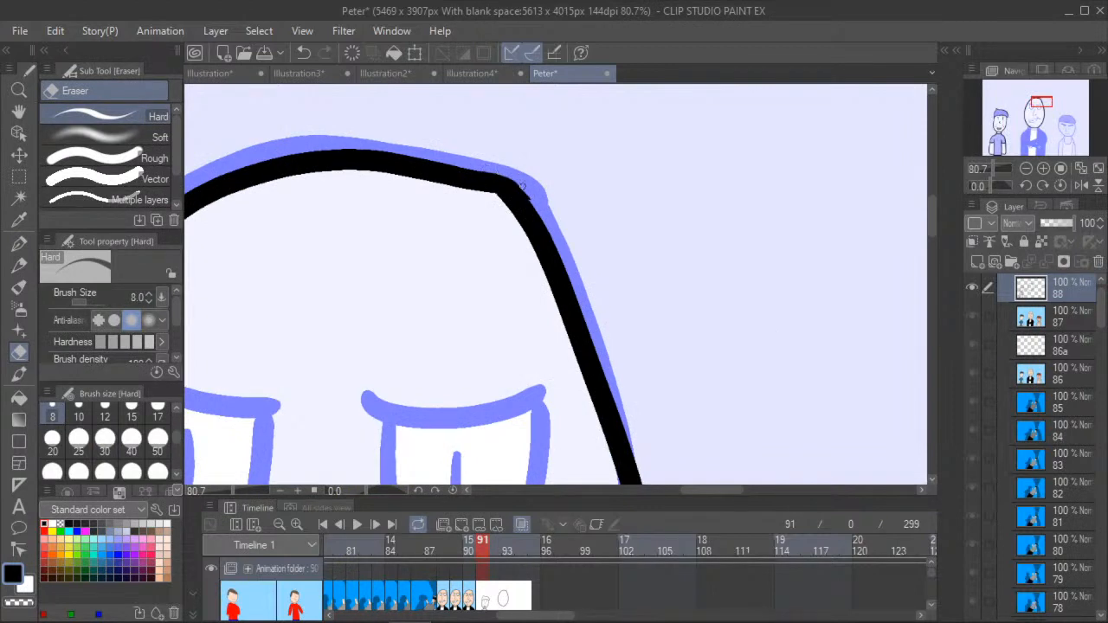
{"action": "key", "text": "h"}
{"action": "scroll", "coordinate": [400, 248], "scroll_direction": "down", "scroll_amount": 5}
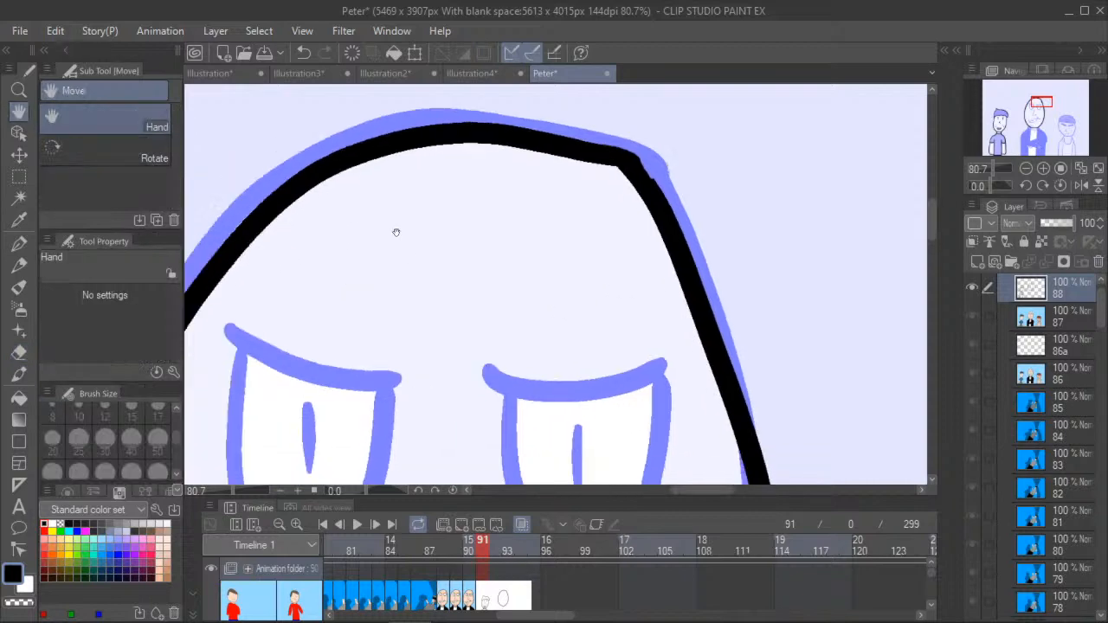
{"action": "scroll", "coordinate": [262, 239], "scroll_direction": "down", "scroll_amount": 3}
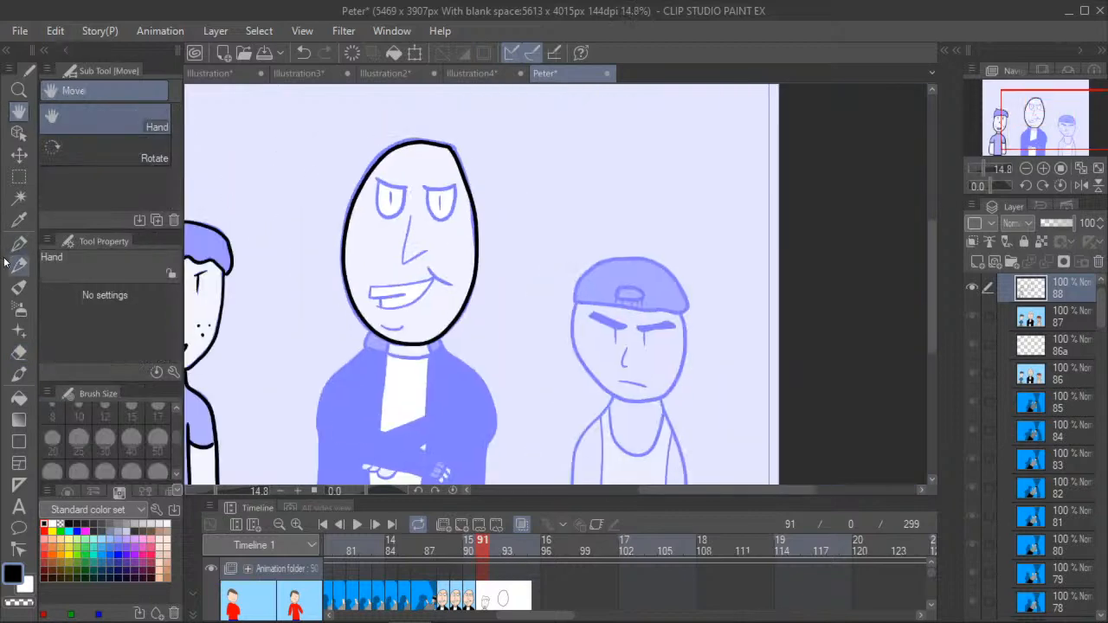
- Ink the bald man's left eye with a slanted upper lid, sides, flat lower lid and slit pupil
{"action": "left_click", "coordinate": [18, 246]}
{"action": "scroll", "coordinate": [355, 178], "scroll_direction": "up", "scroll_amount": 5}
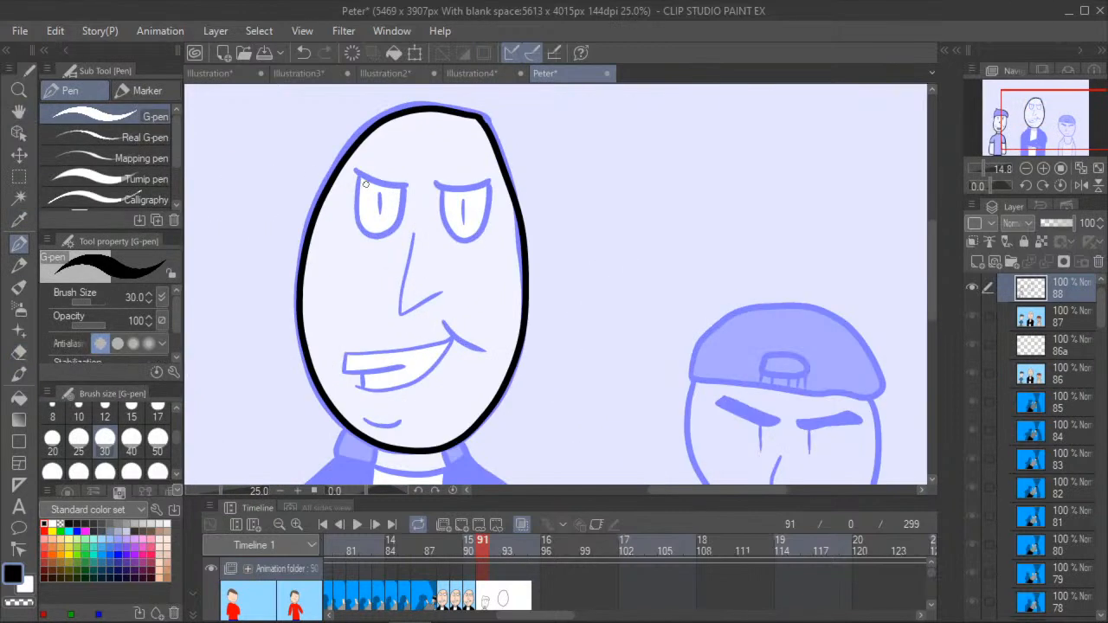
{"action": "left_click_drag", "start_coordinate": [364, 180], "coordinate": [428, 188]}
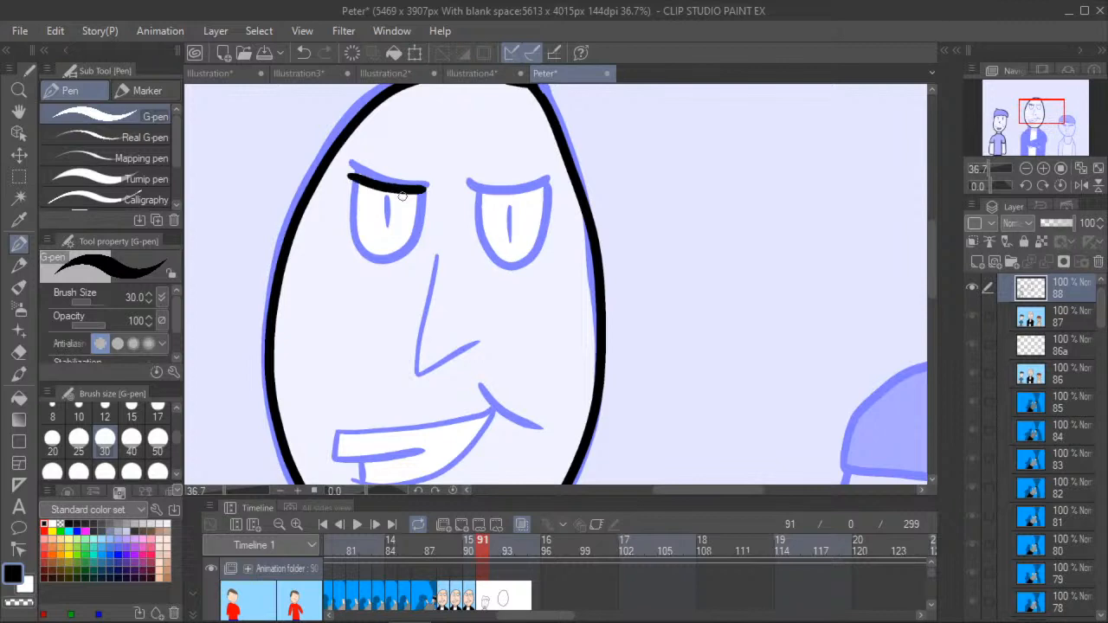
{"action": "mouse_move", "coordinate": [354, 245]}
{"action": "left_mouse_down"}
{"action": "mouse_move", "coordinate": [405, 250]}
{"action": "mouse_move", "coordinate": [349, 245]}
{"action": "mouse_move", "coordinate": [349, 178]}
{"action": "left_mouse_up"}
{"action": "mouse_move", "coordinate": [413, 239]}
{"action": "left_mouse_down"}
{"action": "mouse_move", "coordinate": [421, 192]}
{"action": "mouse_move", "coordinate": [386, 227]}
{"action": "left_mouse_up"}
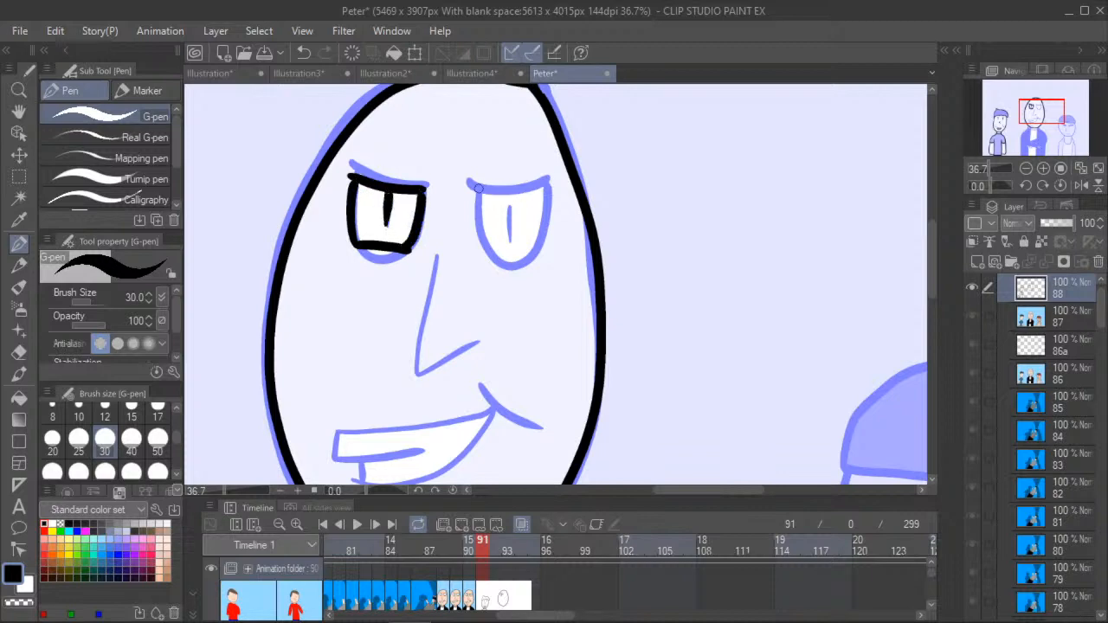
- Ink the bald man's right eye as a narrowed shape with upper and lower lids and a slit pupil
{"action": "left_click_drag", "start_coordinate": [476, 197], "coordinate": [540, 200]}
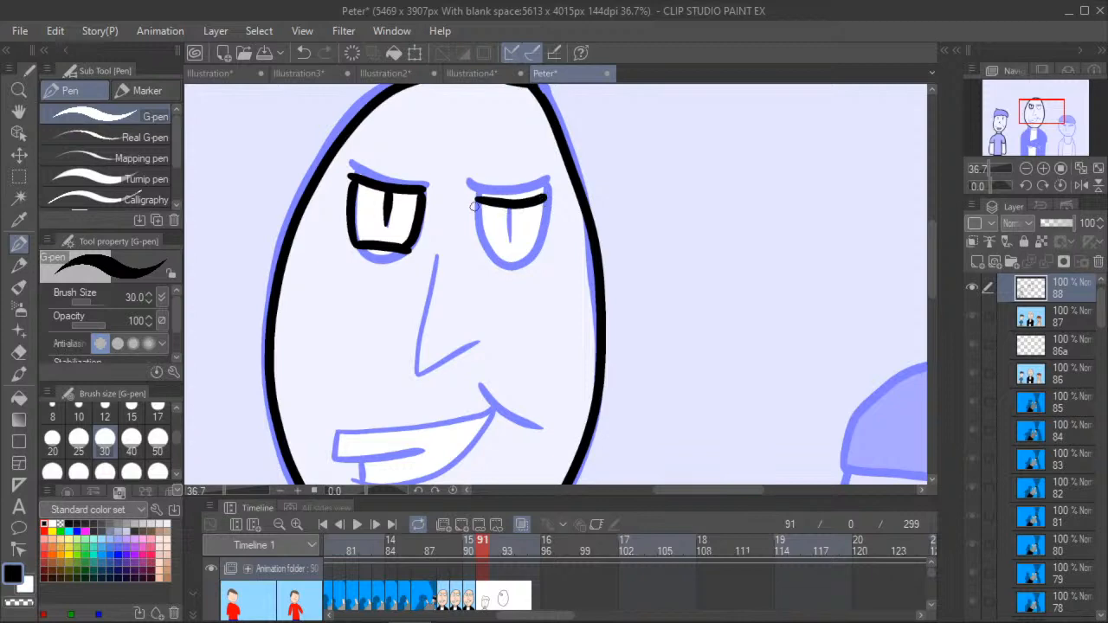
{"action": "mouse_move", "coordinate": [489, 250]}
{"action": "left_mouse_down"}
{"action": "mouse_move", "coordinate": [534, 252]}
{"action": "mouse_move", "coordinate": [475, 198]}
{"action": "left_mouse_up"}
{"action": "mouse_move", "coordinate": [536, 251]}
{"action": "left_mouse_down"}
{"action": "mouse_move", "coordinate": [538, 205]}
{"action": "mouse_move", "coordinate": [509, 208]}
{"action": "mouse_move", "coordinate": [507, 248]}
{"action": "left_mouse_up"}
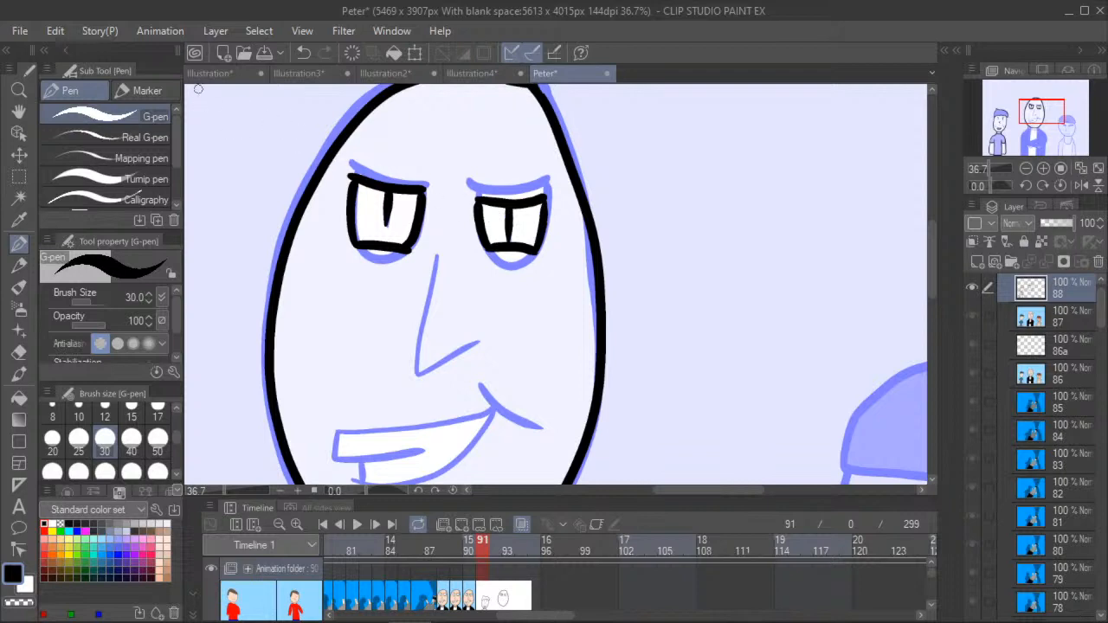
{"action": "left_click", "coordinate": [298, 53]}
{"action": "left_click", "coordinate": [301, 54]}
{"action": "left_click", "coordinate": [300, 54]}
{"action": "left_click", "coordinate": [300, 54]}
{"action": "left_click", "coordinate": [322, 55]}
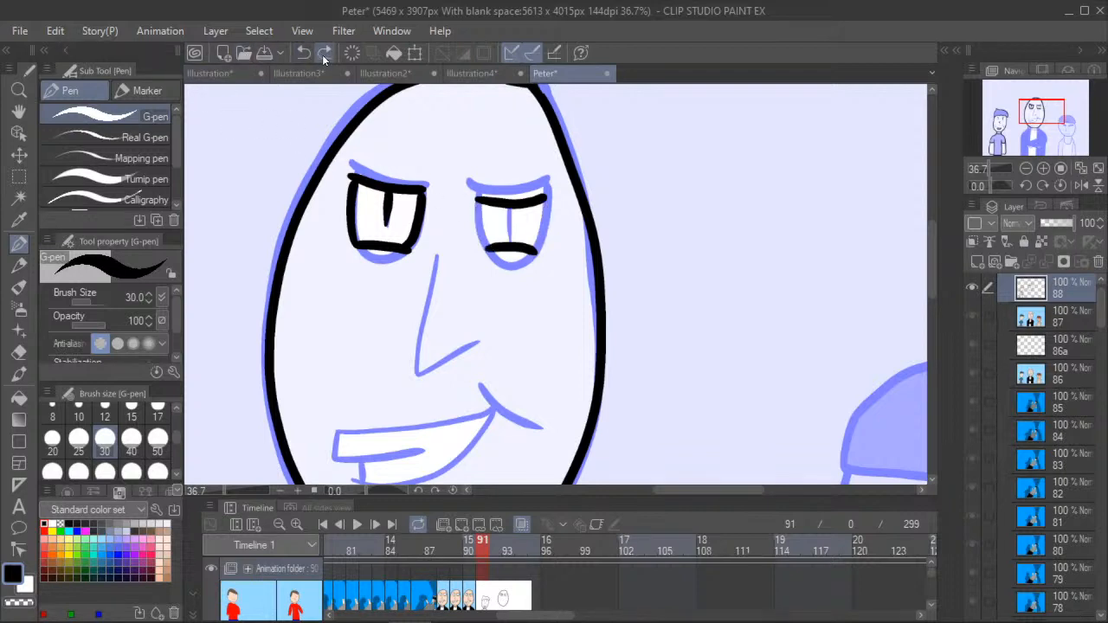
{"action": "left_click", "coordinate": [321, 55]}
{"action": "left_click", "coordinate": [323, 57]}
{"action": "left_click", "coordinate": [324, 59]}
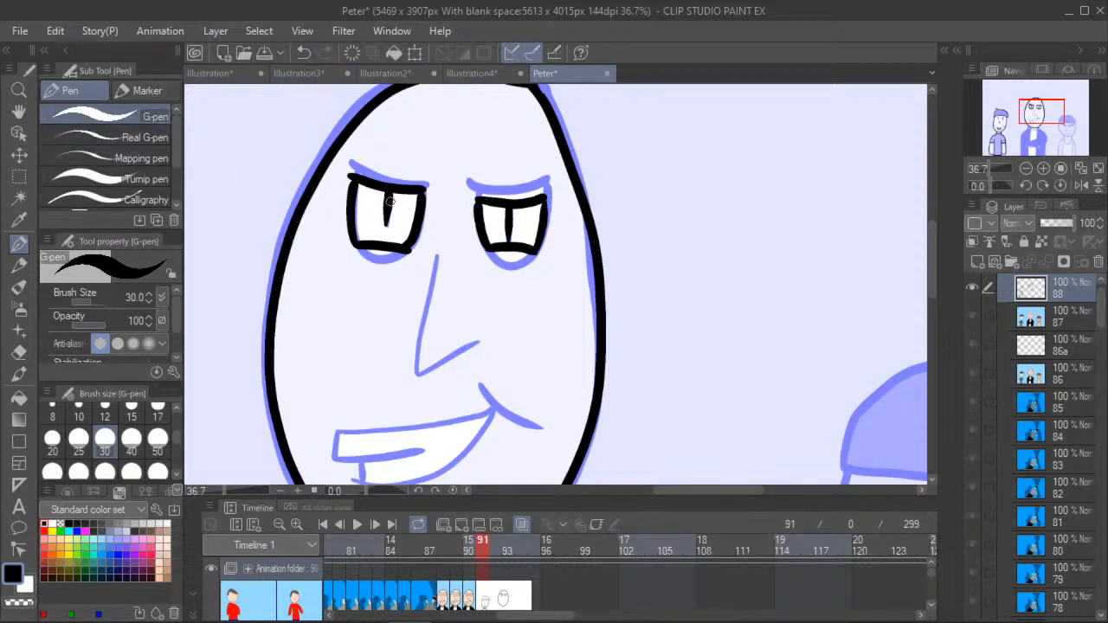
- Lengthen the slit pupil of the bald man's left eye down to the lower lid
{"action": "left_click_drag", "start_coordinate": [390, 197], "coordinate": [386, 243]}
{"action": "key", "text": "ctrl+z"}
{"action": "scroll", "coordinate": [385, 238], "scroll_direction": "down", "scroll_amount": 1}
{"action": "scroll", "coordinate": [354, 200], "scroll_direction": "up", "scroll_amount": 2}
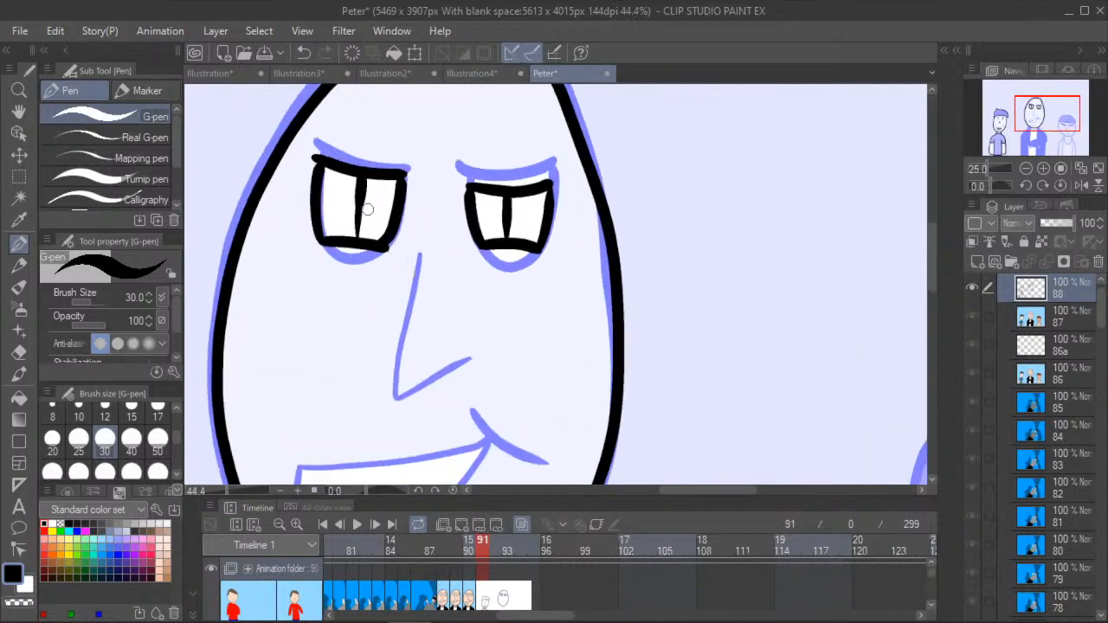
{"action": "mouse_move", "coordinate": [354, 200]}
{"action": "left_mouse_down"}
{"action": "mouse_move", "coordinate": [349, 263]}
{"action": "mouse_move", "coordinate": [362, 247]}
{"action": "left_mouse_up"}
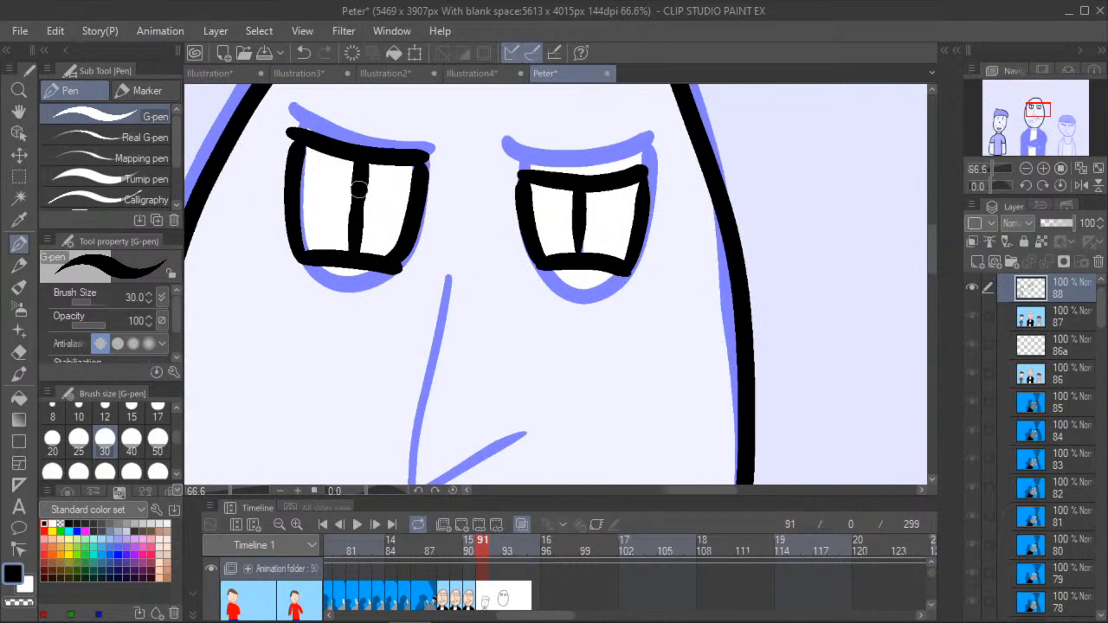
{"action": "scroll", "coordinate": [270, 259], "scroll_direction": "down", "scroll_amount": 2}
{"action": "scroll", "coordinate": [322, 222], "scroll_direction": "up", "scroll_amount": 2}
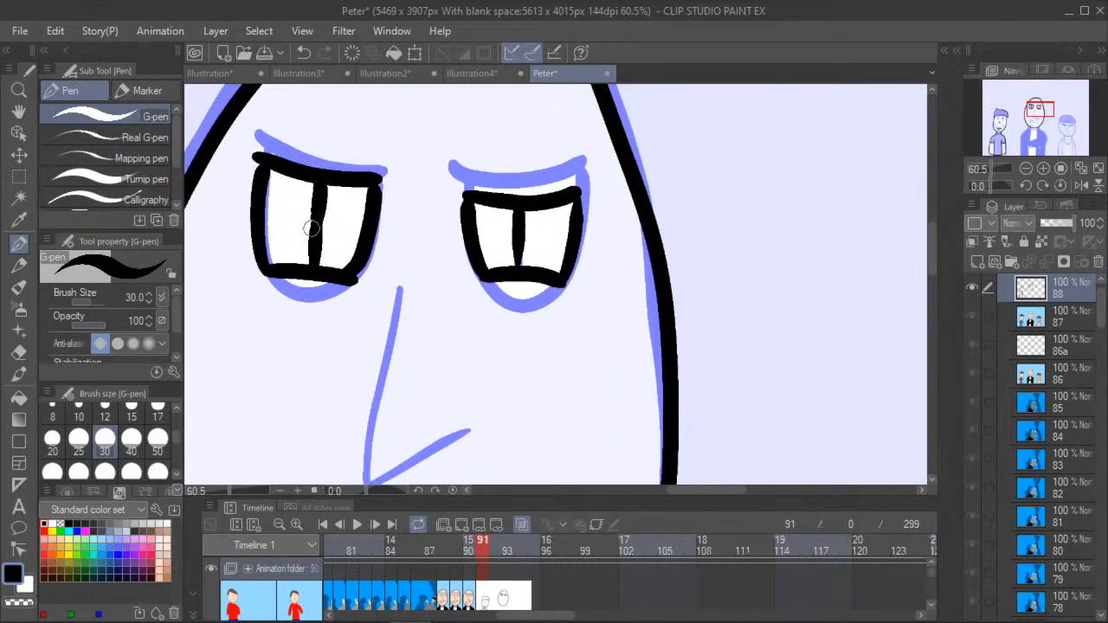
- Ink the bald man's long pointed nose in black over the onion skin
{"action": "left_click", "coordinate": [20, 113]}
{"action": "scroll", "coordinate": [286, 346], "scroll_direction": "down", "scroll_amount": 2}
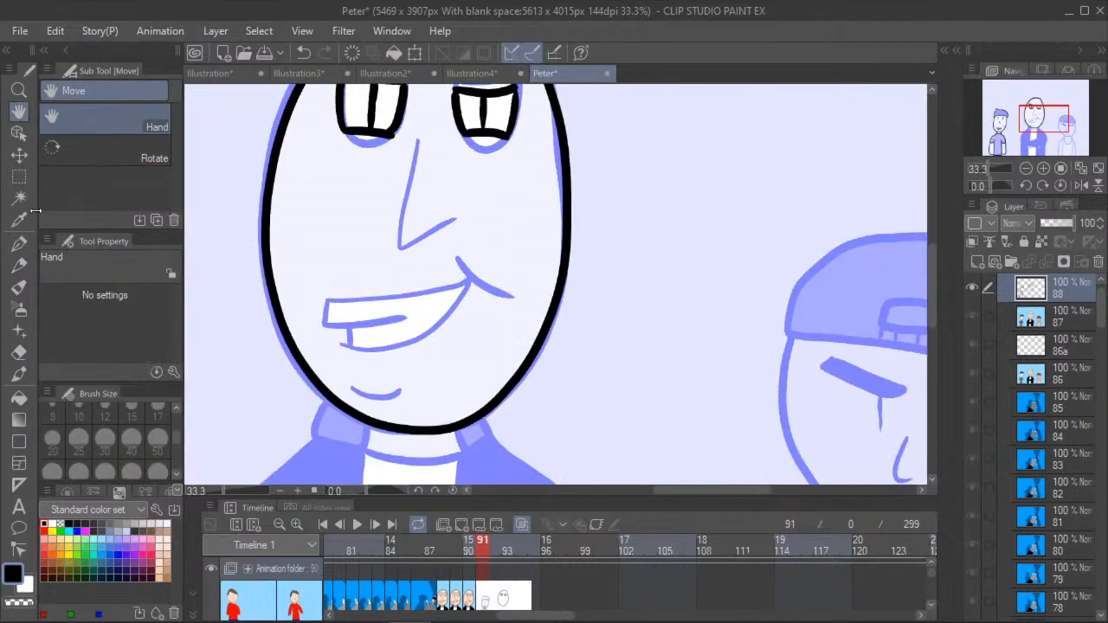
{"action": "left_click", "coordinate": [19, 244]}
{"action": "mouse_move", "coordinate": [417, 142]}
{"action": "left_mouse_down"}
{"action": "mouse_move", "coordinate": [399, 240]}
{"action": "mouse_move", "coordinate": [459, 217]}
{"action": "left_mouse_up"}
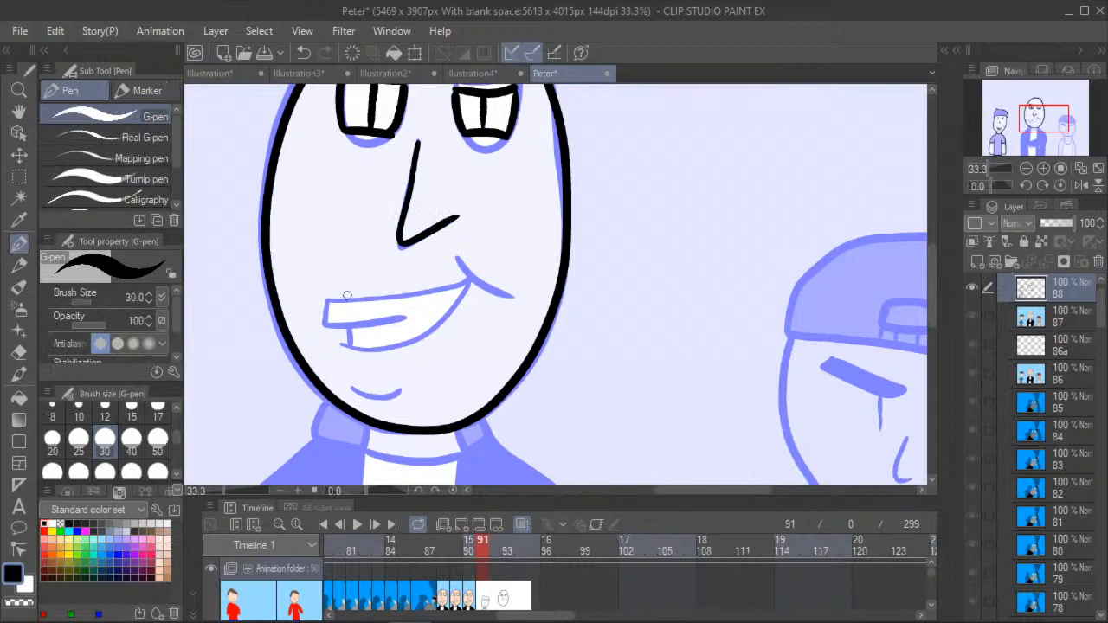
- Ink the bald man's crooked smirk with its teeth and cheek crease, and the short curved chin line
{"action": "mouse_move", "coordinate": [459, 261]}
{"action": "left_mouse_down"}
{"action": "mouse_move", "coordinate": [491, 288]}
{"action": "mouse_move", "coordinate": [334, 301]}
{"action": "left_mouse_up"}
{"action": "mouse_move", "coordinate": [463, 299]}
{"action": "left_mouse_down"}
{"action": "mouse_move", "coordinate": [424, 337]}
{"action": "mouse_move", "coordinate": [384, 348]}
{"action": "mouse_move", "coordinate": [351, 350]}
{"action": "mouse_move", "coordinate": [323, 327]}
{"action": "mouse_move", "coordinate": [409, 318]}
{"action": "mouse_move", "coordinate": [348, 343]}
{"action": "left_mouse_up"}
{"action": "left_click_drag", "start_coordinate": [353, 389], "coordinate": [405, 391]}
- Select the bald man's inked head with a rectangle, transform it slightly downward from the onion skin, and deselect
{"action": "key", "text": "h"}
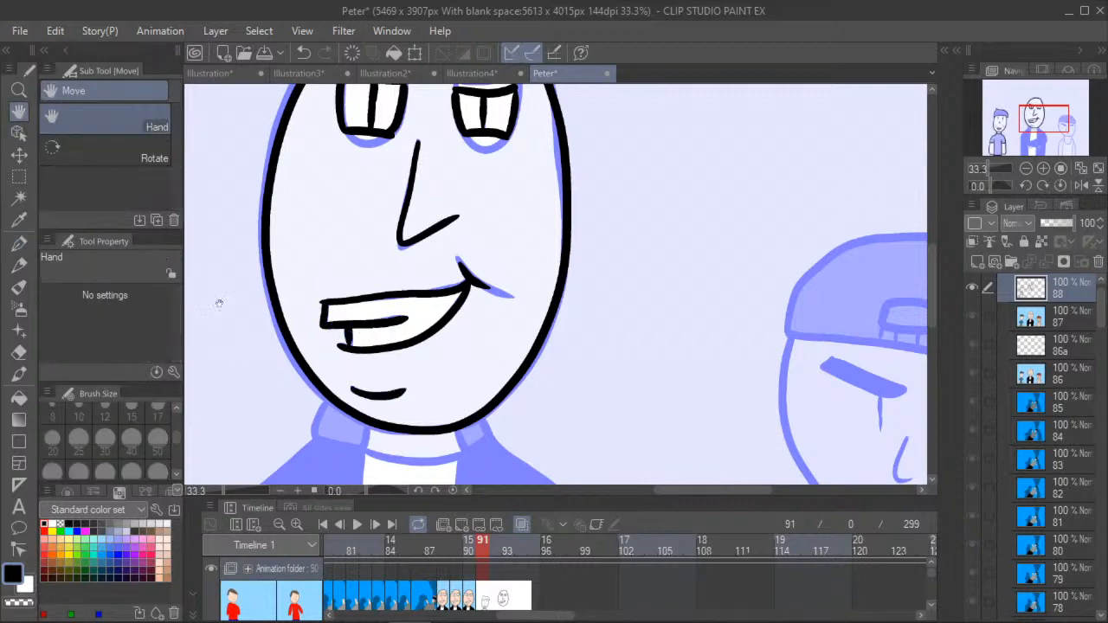
{"action": "left_click_drag", "start_coordinate": [215, 289], "coordinate": [280, 227]}
{"action": "scroll", "coordinate": [281, 234], "scroll_direction": "down", "scroll_amount": 4}
{"action": "left_click_drag", "start_coordinate": [294, 288], "coordinate": [335, 403]}
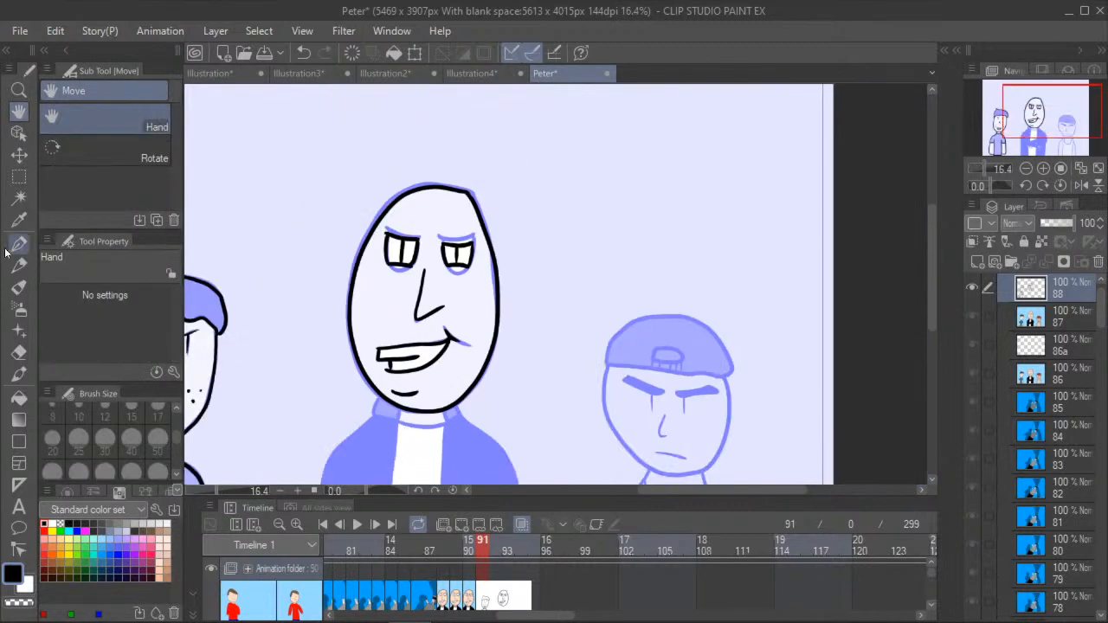
{"action": "left_click", "coordinate": [15, 175]}
{"action": "left_click_drag", "start_coordinate": [342, 140], "coordinate": [523, 432]}
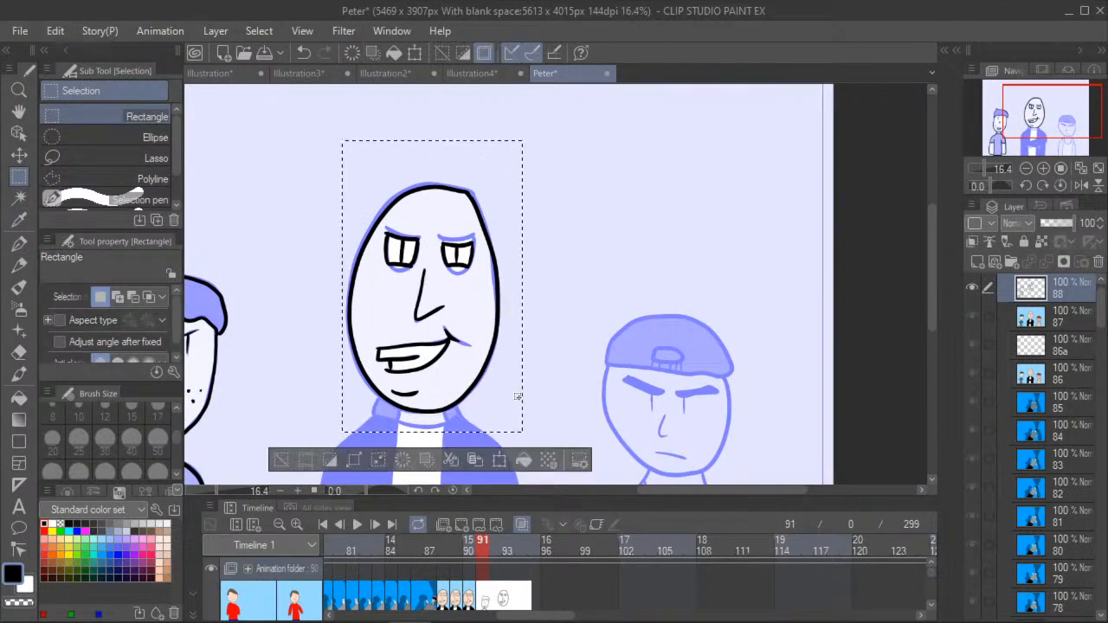
{"action": "left_click", "coordinate": [499, 462]}
{"action": "left_click_drag", "start_coordinate": [456, 143], "coordinate": [472, 149]}
{"action": "left_click", "coordinate": [400, 470]}
{"action": "key", "text": "ctrl+d"}
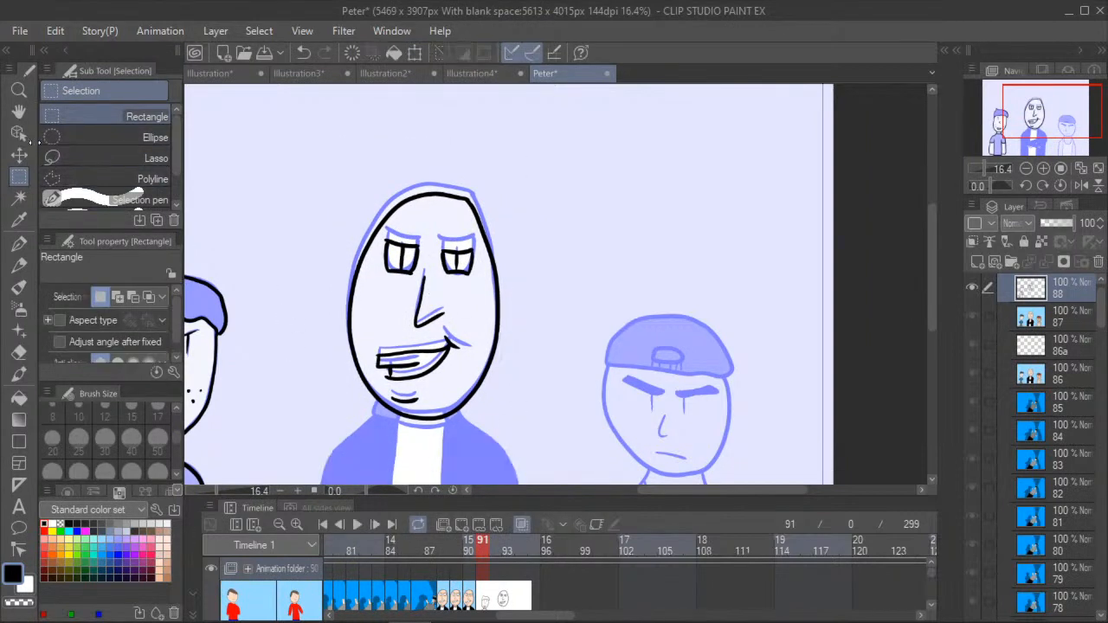
- Ink both jacket collar flaps beneath the bald man's chin and the curved shirt neckline between them
{"action": "left_click", "coordinate": [19, 111]}
{"action": "left_click_drag", "start_coordinate": [302, 304], "coordinate": [291, 227]}
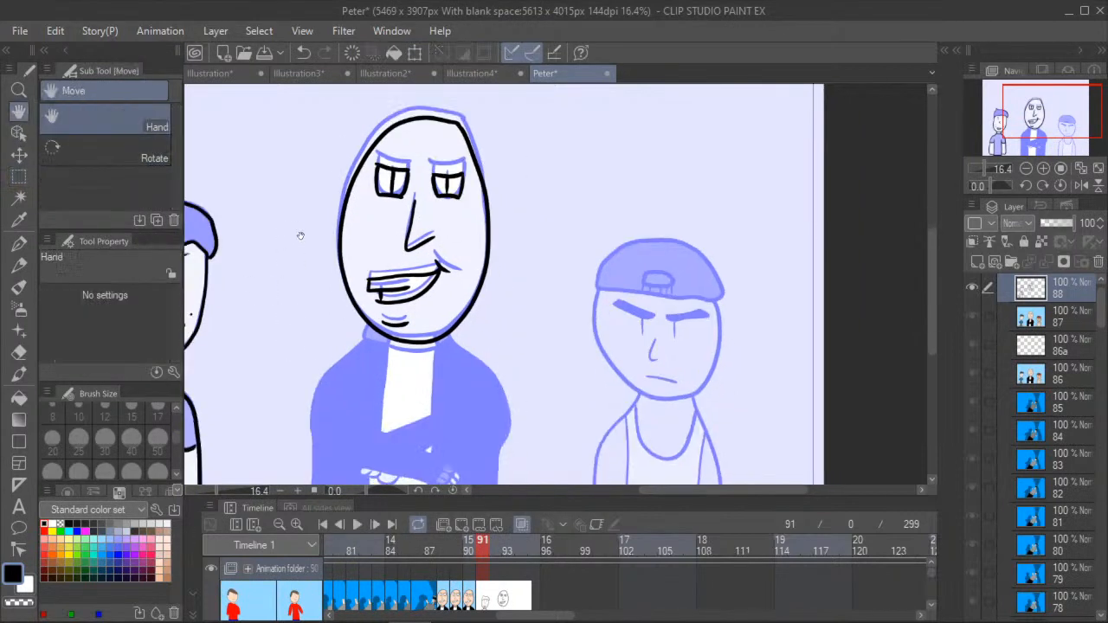
{"action": "scroll", "coordinate": [324, 285], "scroll_direction": "up", "scroll_amount": 4}
{"action": "scroll", "coordinate": [321, 297], "scroll_direction": "down", "scroll_amount": 3}
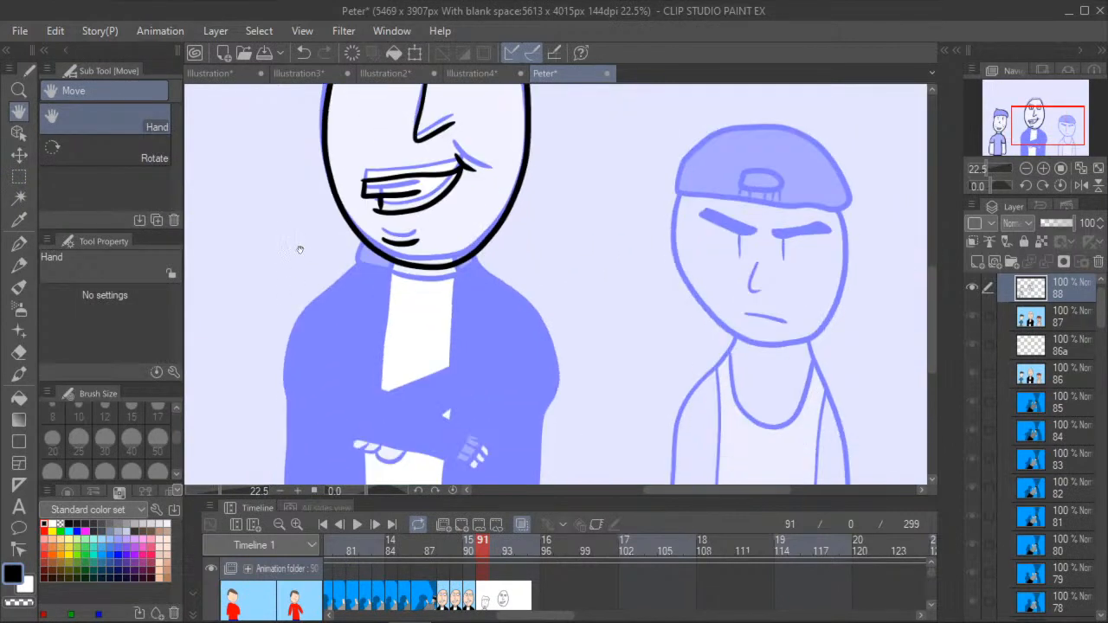
{"action": "scroll", "coordinate": [305, 250], "scroll_direction": "down", "scroll_amount": 2}
{"action": "scroll", "coordinate": [291, 279], "scroll_direction": "up", "scroll_amount": 1}
{"action": "key", "text": "p"}
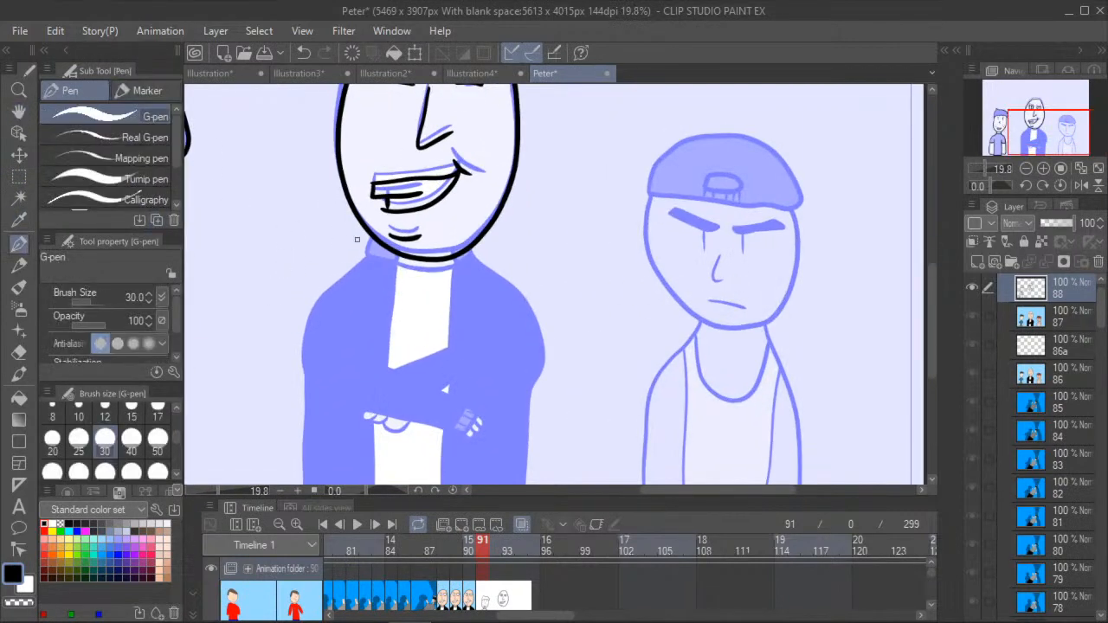
{"action": "scroll", "coordinate": [357, 238], "scroll_direction": "up", "scroll_amount": 3}
{"action": "mouse_move", "coordinate": [374, 232]}
{"action": "left_mouse_down"}
{"action": "mouse_move", "coordinate": [366, 263]}
{"action": "mouse_move", "coordinate": [425, 261]}
{"action": "left_mouse_up"}
{"action": "mouse_move", "coordinate": [529, 265]}
{"action": "left_mouse_down"}
{"action": "mouse_move", "coordinate": [545, 274]}
{"action": "mouse_move", "coordinate": [556, 261]}
{"action": "left_mouse_up"}
{"action": "mouse_move", "coordinate": [419, 274]}
{"action": "left_mouse_down"}
{"action": "mouse_move", "coordinate": [467, 291]}
{"action": "mouse_move", "coordinate": [536, 274]}
{"action": "left_mouse_up"}
- Ink the left outer edge of the bald man's jacket from the collar over the shoulder to the canvas bottom
{"action": "left_click", "coordinate": [19, 112]}
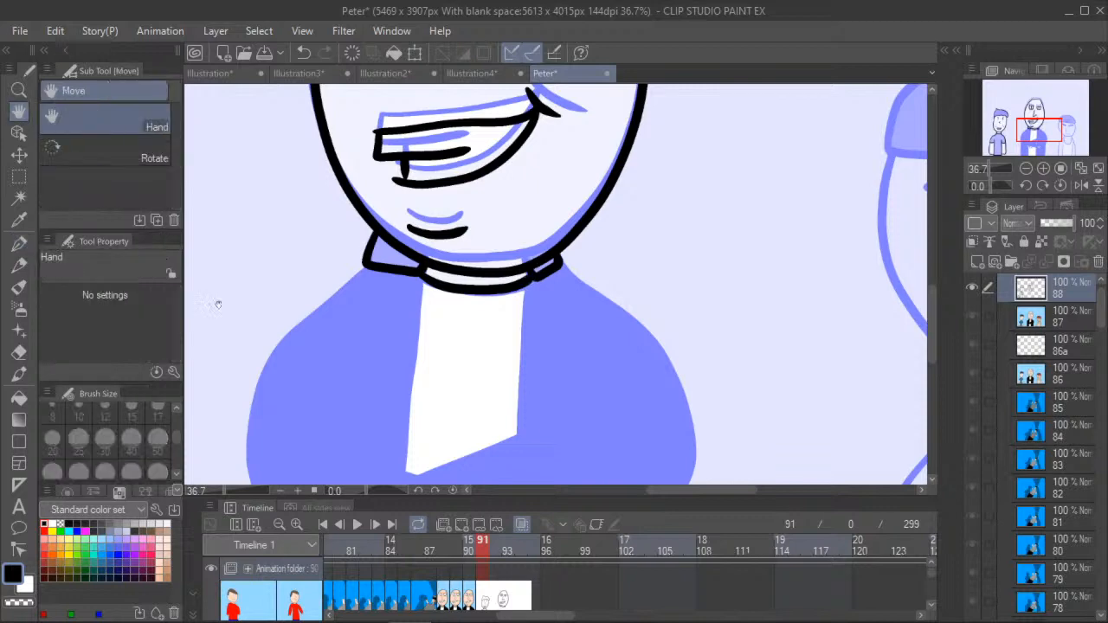
{"action": "left_click_drag", "start_coordinate": [213, 410], "coordinate": [257, 227]}
{"action": "scroll", "coordinate": [257, 227], "scroll_direction": "down", "scroll_amount": 5}
{"action": "left_click_drag", "start_coordinate": [222, 279], "coordinate": [279, 286]}
{"action": "scroll", "coordinate": [249, 252], "scroll_direction": "up", "scroll_amount": 2}
{"action": "left_click", "coordinate": [19, 243]}
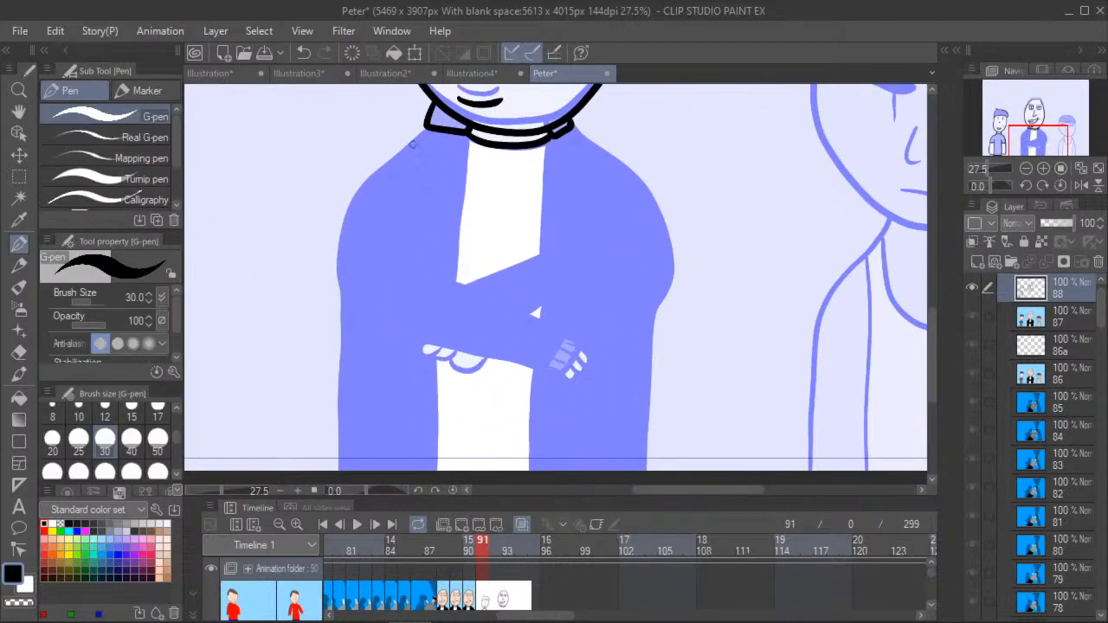
{"action": "mouse_move", "coordinate": [413, 143]}
{"action": "left_mouse_down"}
{"action": "mouse_move", "coordinate": [353, 199]}
{"action": "mouse_move", "coordinate": [340, 239]}
{"action": "mouse_move", "coordinate": [336, 471]}
{"action": "left_mouse_up"}
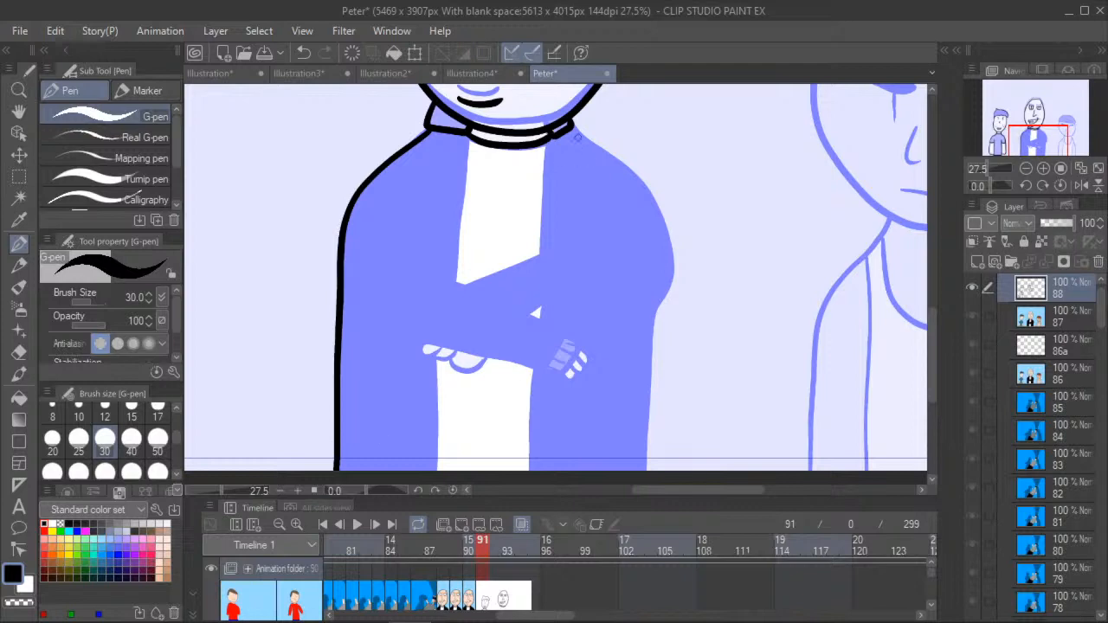
- Ink the right outer edge of the bald man's jacket down to the canvas bottom and outline the shirt opening above his crossed arms
{"action": "mouse_move", "coordinate": [584, 139]}
{"action": "left_mouse_down"}
{"action": "mouse_move", "coordinate": [646, 189]}
{"action": "mouse_move", "coordinate": [667, 235]}
{"action": "mouse_move", "coordinate": [648, 466]}
{"action": "left_mouse_up"}
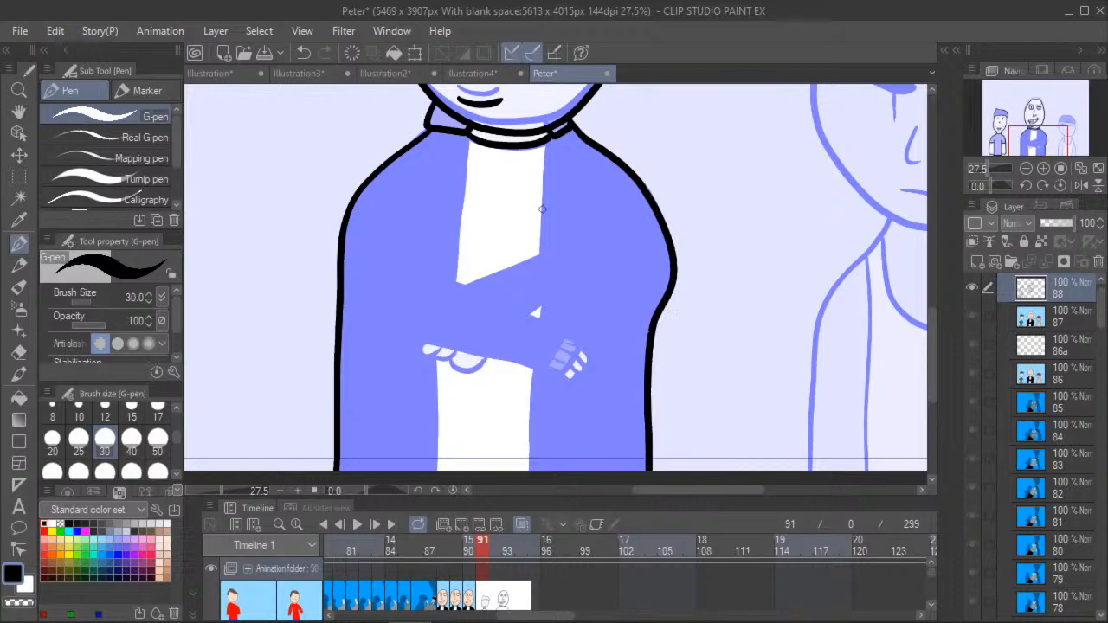
{"action": "left_click_drag", "start_coordinate": [462, 283], "coordinate": [539, 257]}
{"action": "left_click_drag", "start_coordinate": [544, 146], "coordinate": [537, 256]}
{"action": "left_click_drag", "start_coordinate": [466, 135], "coordinate": [455, 283]}
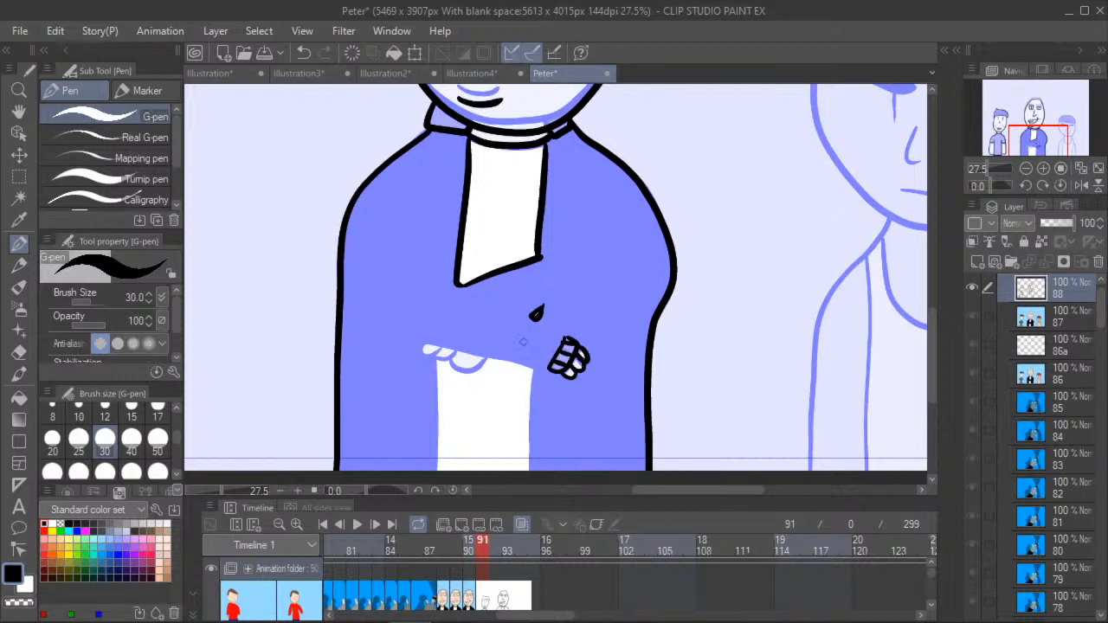
- Ink the three rounded fingertips showing beneath the bald man's crossed forearm at the left end
{"action": "left_click", "coordinate": [20, 112]}
{"action": "left_click_drag", "start_coordinate": [276, 298], "coordinate": [274, 197]}
{"action": "left_click", "coordinate": [20, 245]}
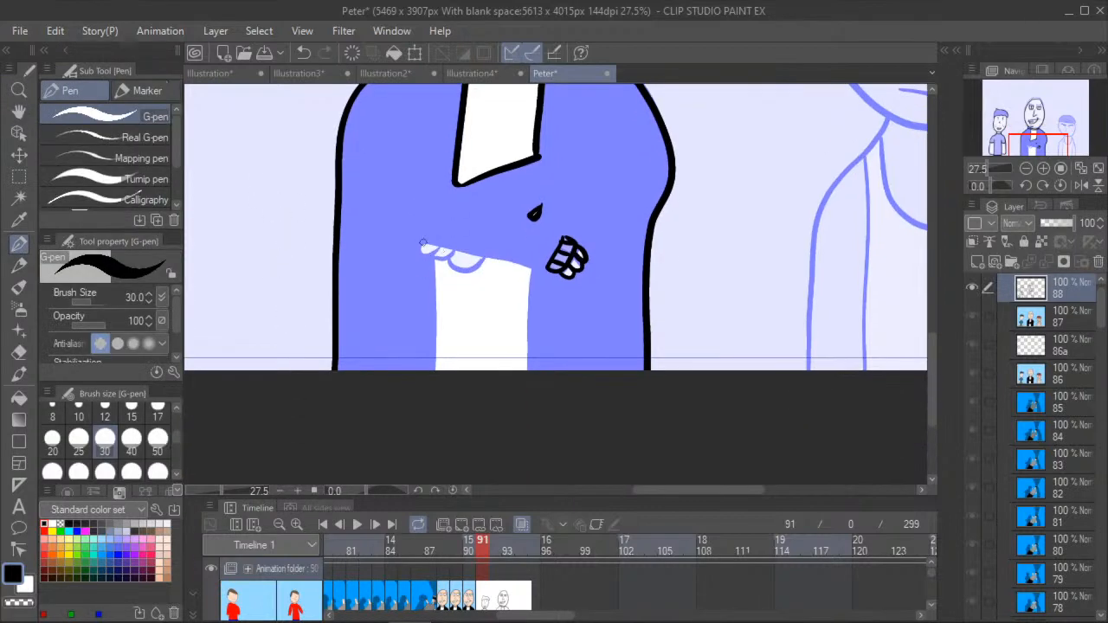
{"action": "scroll", "coordinate": [431, 241], "scroll_direction": "up", "scroll_amount": 1}
{"action": "mouse_move", "coordinate": [418, 250]}
{"action": "left_mouse_down"}
{"action": "mouse_move", "coordinate": [445, 246]}
{"action": "mouse_move", "coordinate": [489, 275]}
{"action": "mouse_move", "coordinate": [497, 258]}
{"action": "left_mouse_up"}
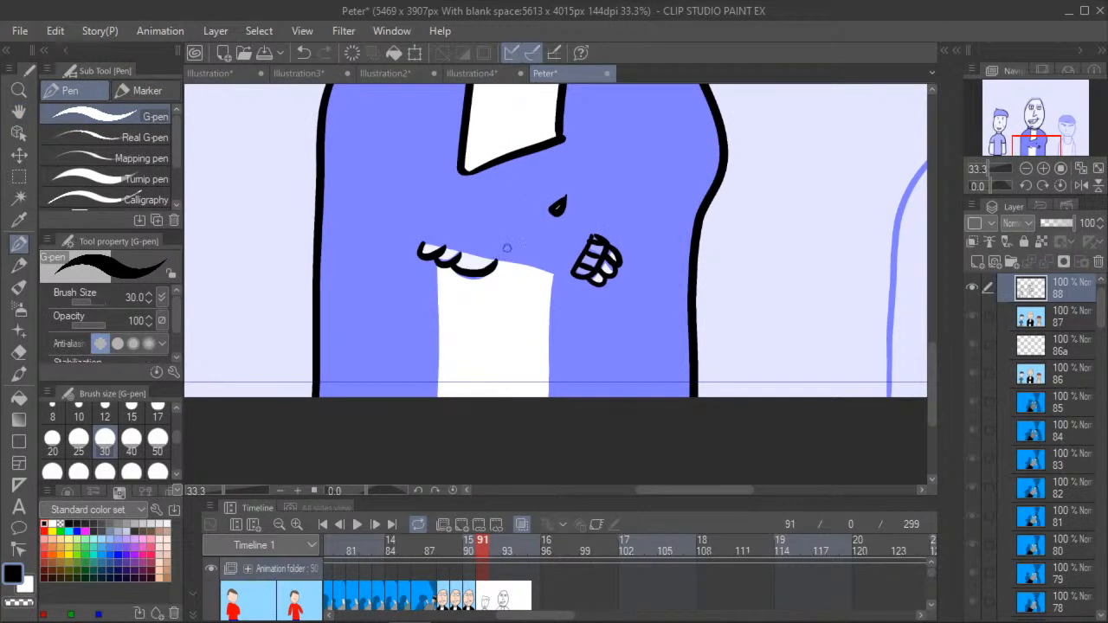
- Ink both edges of the lower shirt opening down to the canvas bottom, redrawing the right edge to follow the onion skin
{"action": "left_click_drag", "start_coordinate": [431, 269], "coordinate": [438, 396]}
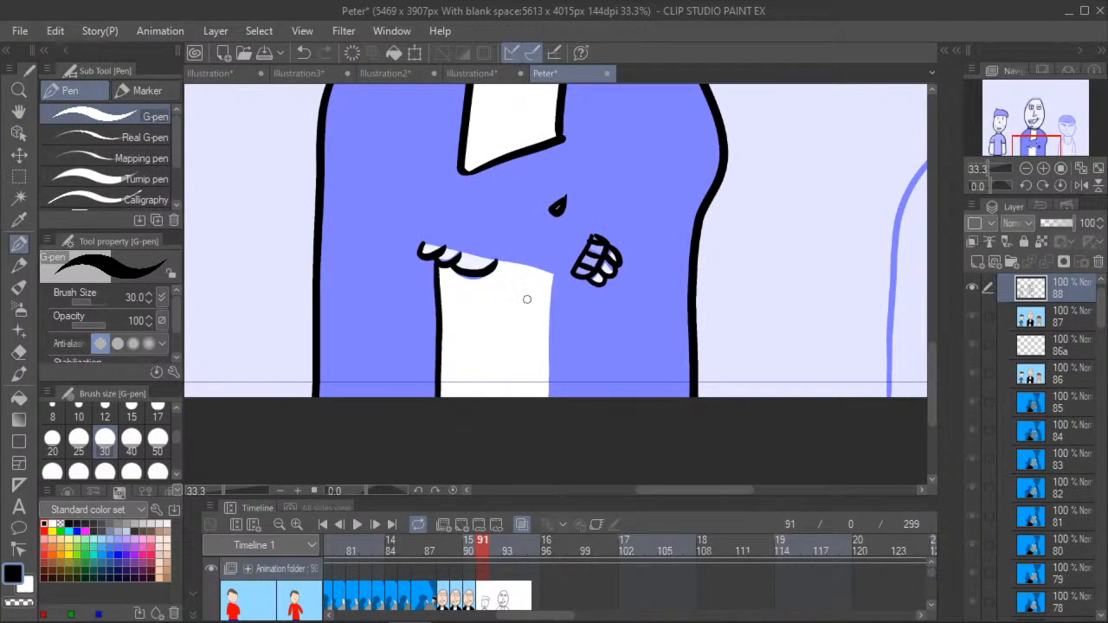
{"action": "left_click_drag", "start_coordinate": [554, 275], "coordinate": [545, 422]}
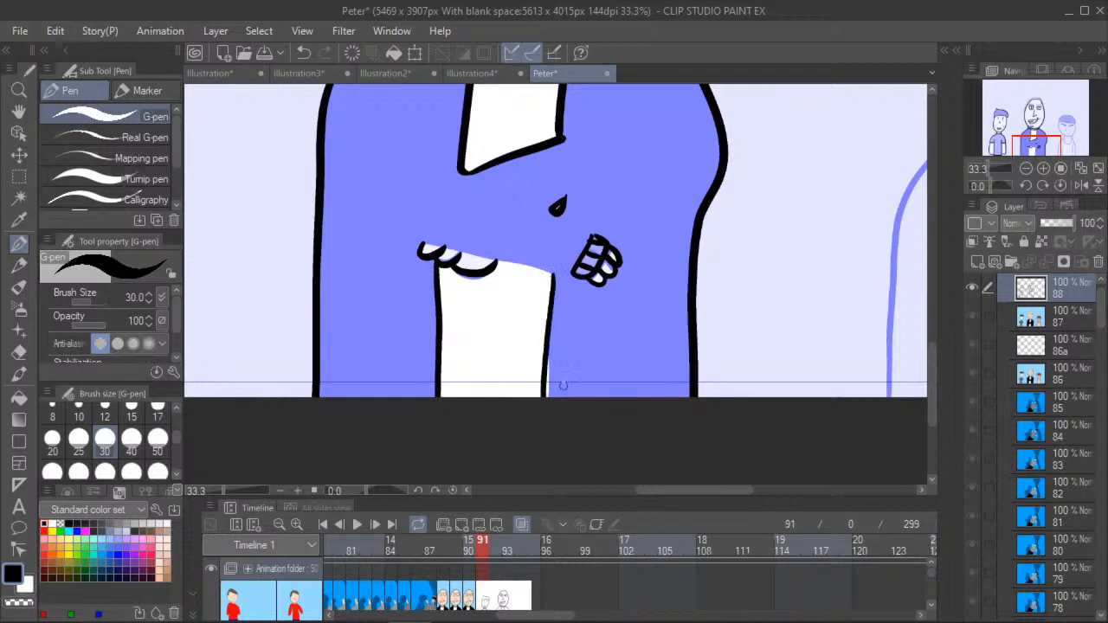
{"action": "left_click_drag", "start_coordinate": [552, 274], "coordinate": [546, 424]}
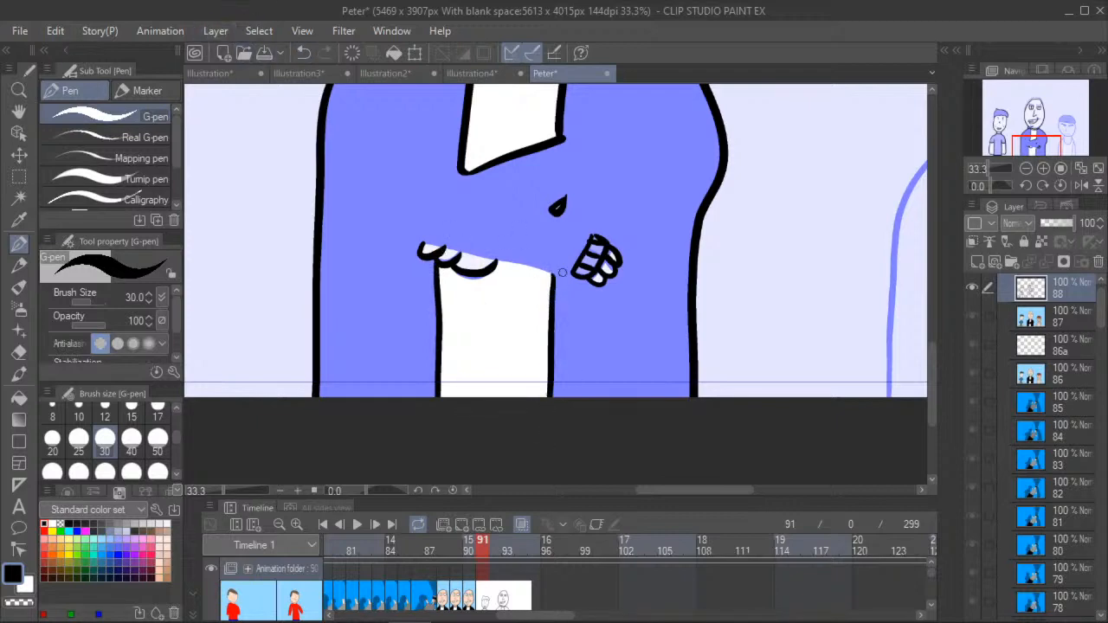
- Ink the lower and upper edges of the front forearm and the diagonal sleeve line of the arm crossing behind it
{"action": "left_click_drag", "start_coordinate": [428, 244], "coordinate": [573, 277]}
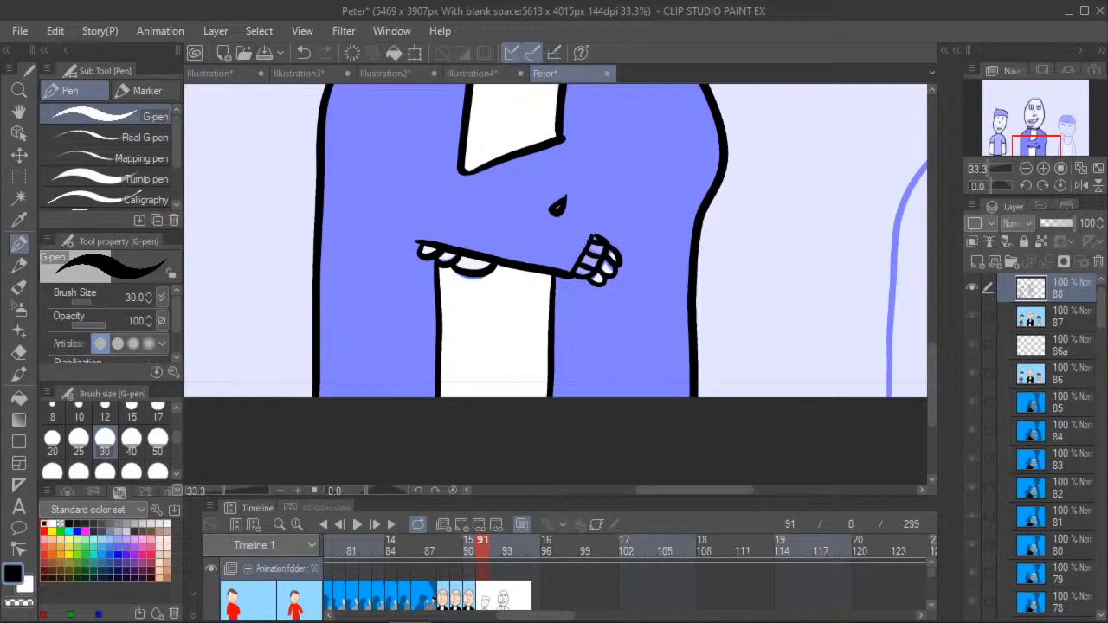
{"action": "left_click_drag", "start_coordinate": [591, 234], "coordinate": [414, 185]}
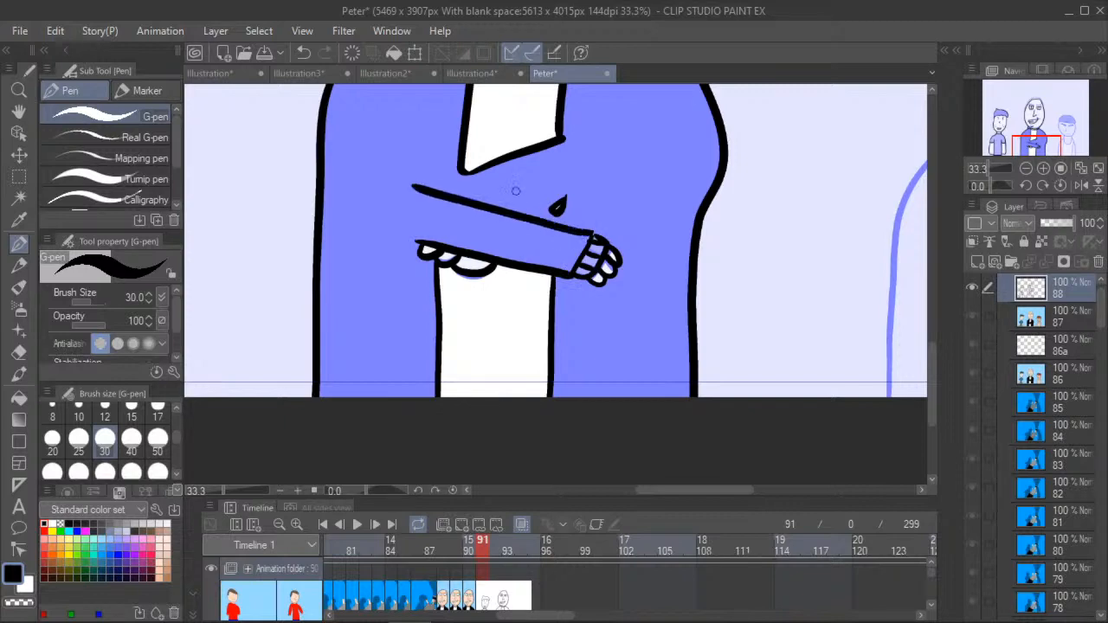
{"action": "left_click_drag", "start_coordinate": [539, 218], "coordinate": [615, 157]}
- Ink the face outline of the boy in the cap from one cap edge around the chin to the other
{"action": "left_click", "coordinate": [19, 113]}
{"action": "left_click_drag", "start_coordinate": [246, 173], "coordinate": [321, 317]}
{"action": "scroll", "coordinate": [323, 315], "scroll_direction": "down", "scroll_amount": 5}
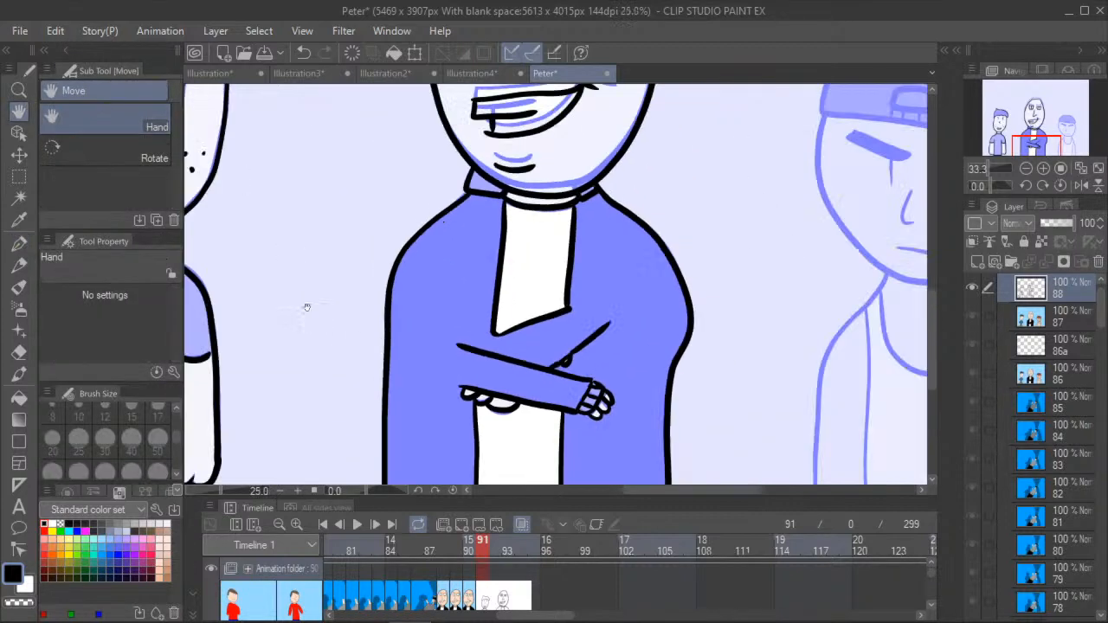
{"action": "left_click_drag", "start_coordinate": [364, 258], "coordinate": [272, 299]}
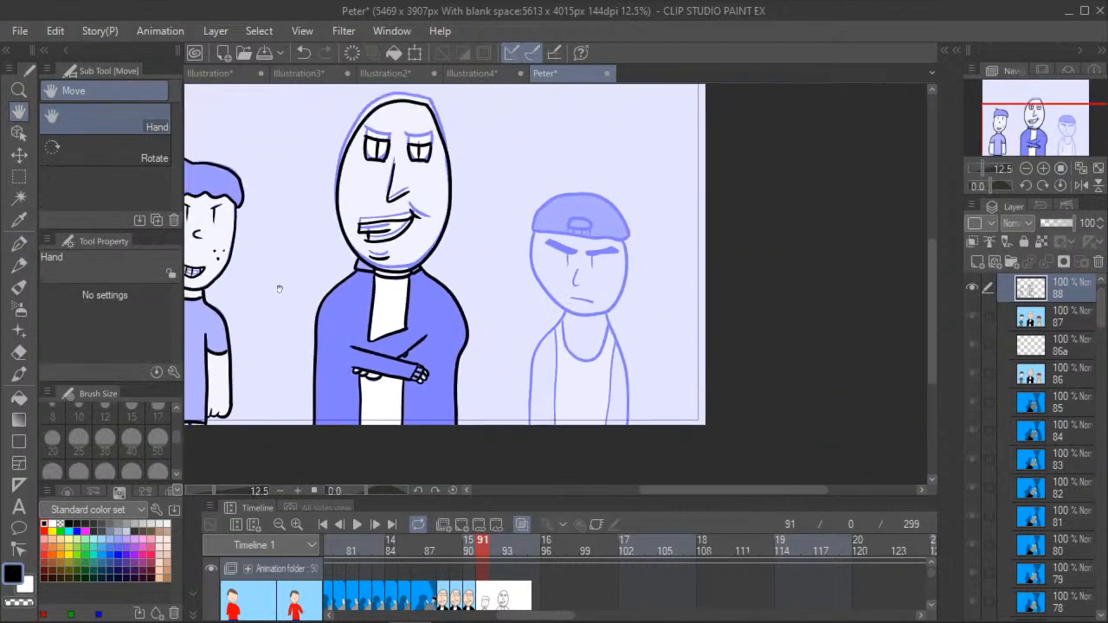
{"action": "scroll", "coordinate": [378, 246], "scroll_direction": "up", "scroll_amount": 6}
{"action": "left_click_drag", "start_coordinate": [467, 237], "coordinate": [299, 222]}
{"action": "left_click_drag", "start_coordinate": [388, 267], "coordinate": [283, 208]}
{"action": "scroll", "coordinate": [283, 207], "scroll_direction": "up", "scroll_amount": 2}
{"action": "left_click_drag", "start_coordinate": [347, 277], "coordinate": [349, 324]}
{"action": "scroll", "coordinate": [341, 327], "scroll_direction": "down", "scroll_amount": 3}
{"action": "left_click", "coordinate": [19, 247]}
{"action": "scroll", "coordinate": [366, 229], "scroll_direction": "up", "scroll_amount": 1}
{"action": "scroll", "coordinate": [374, 224], "scroll_direction": "up", "scroll_amount": 1}
{"action": "mouse_move", "coordinate": [381, 212]}
{"action": "left_mouse_down"}
{"action": "mouse_move", "coordinate": [374, 269]}
{"action": "mouse_move", "coordinate": [402, 318]}
{"action": "mouse_move", "coordinate": [440, 362]}
{"action": "mouse_move", "coordinate": [490, 381]}
{"action": "mouse_move", "coordinate": [532, 368]}
{"action": "mouse_move", "coordinate": [557, 338]}
{"action": "mouse_move", "coordinate": [567, 276]}
{"action": "mouse_move", "coordinate": [559, 231]}
{"action": "left_mouse_up"}
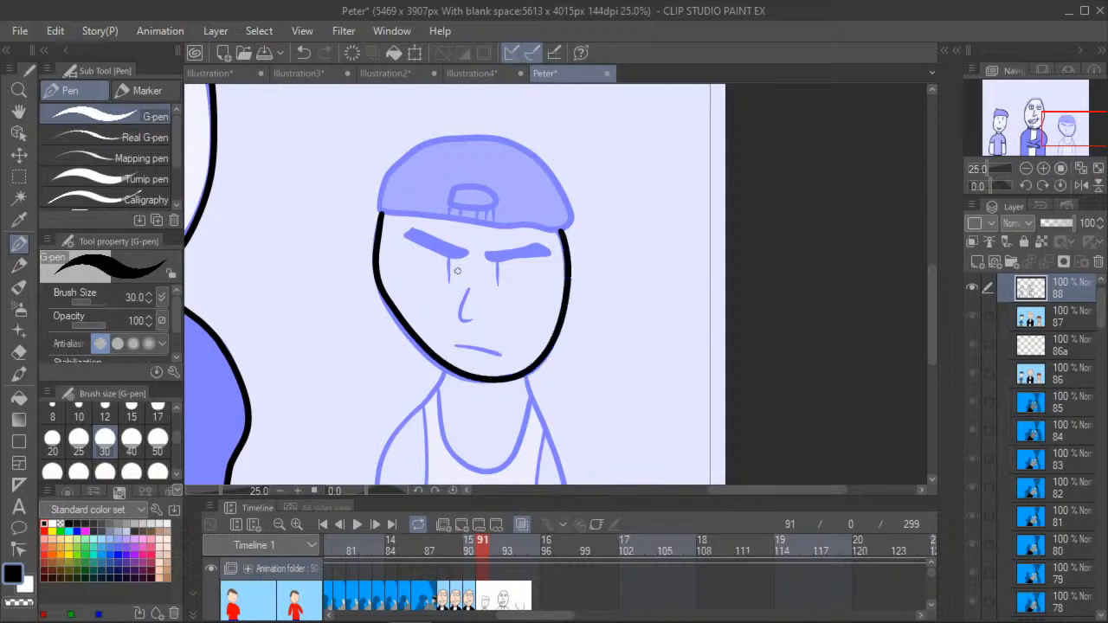
- Ink the outline of the boy's backwards cap and the small rounded strap opening above its brim line
{"action": "mouse_move", "coordinate": [378, 208]}
{"action": "left_mouse_down"}
{"action": "mouse_move", "coordinate": [533, 226]}
{"action": "mouse_move", "coordinate": [552, 176]}
{"action": "mouse_move", "coordinate": [495, 137]}
{"action": "mouse_move", "coordinate": [451, 136]}
{"action": "mouse_move", "coordinate": [412, 149]}
{"action": "mouse_move", "coordinate": [386, 177]}
{"action": "mouse_move", "coordinate": [377, 213]}
{"action": "left_mouse_up"}
{"action": "left_click_drag", "start_coordinate": [470, 211], "coordinate": [496, 199]}
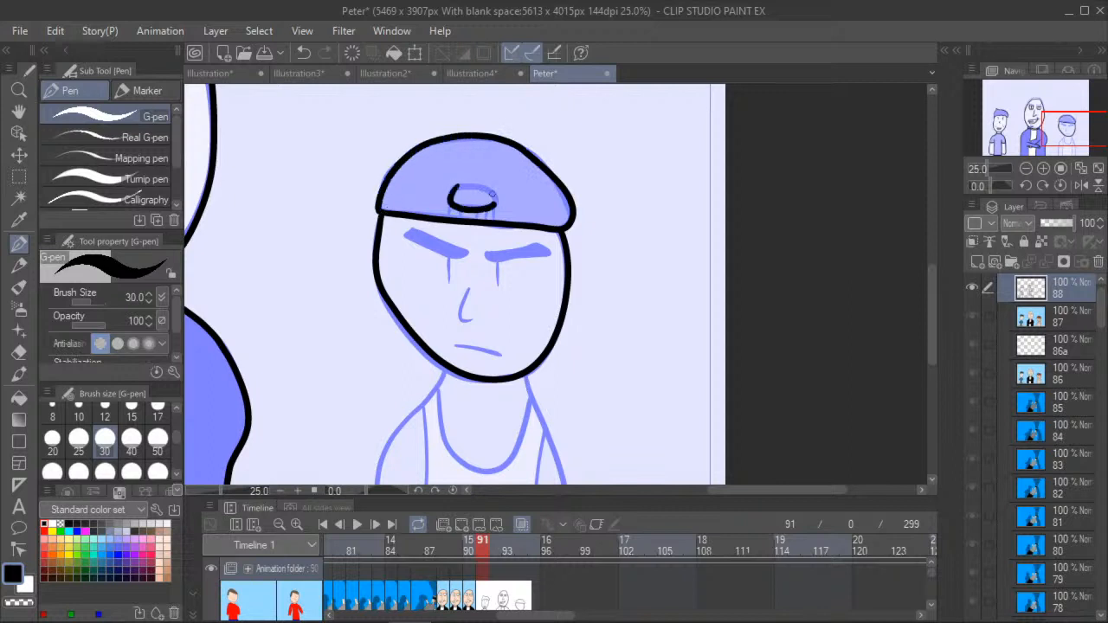
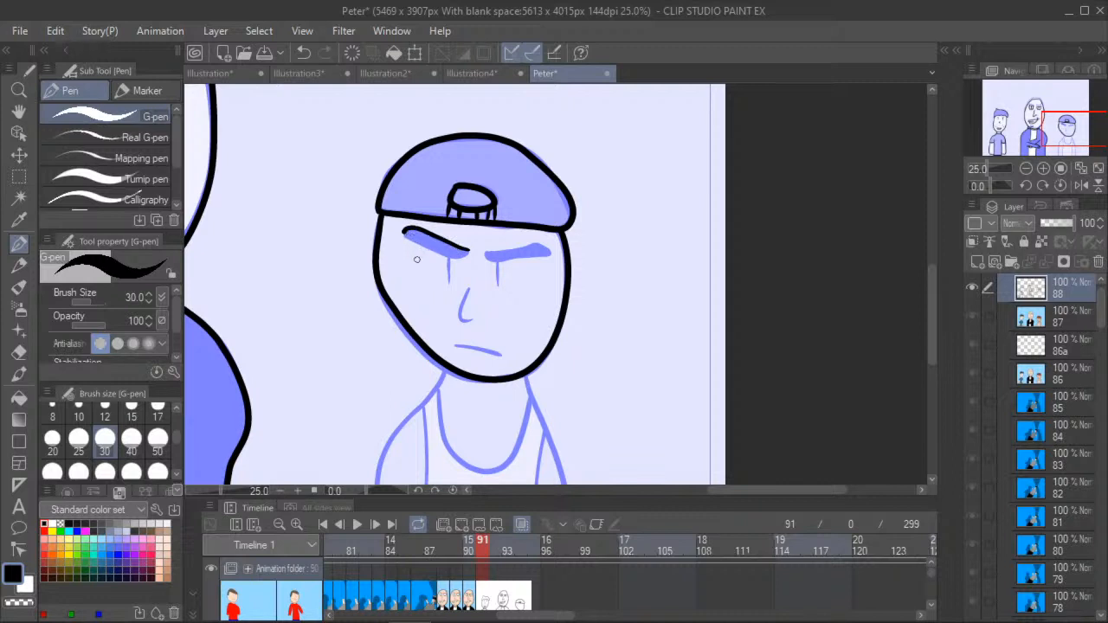
- Ink the capped boy's eyebrows, eyes, nose and mouth in black over the blue sketch with the G-pen
{"action": "mouse_move", "coordinate": [419, 246]}
{"action": "left_mouse_down"}
{"action": "mouse_move", "coordinate": [468, 250]}
{"action": "mouse_move", "coordinate": [449, 283]}
{"action": "left_mouse_up"}
{"action": "left_click", "coordinate": [303, 55]}
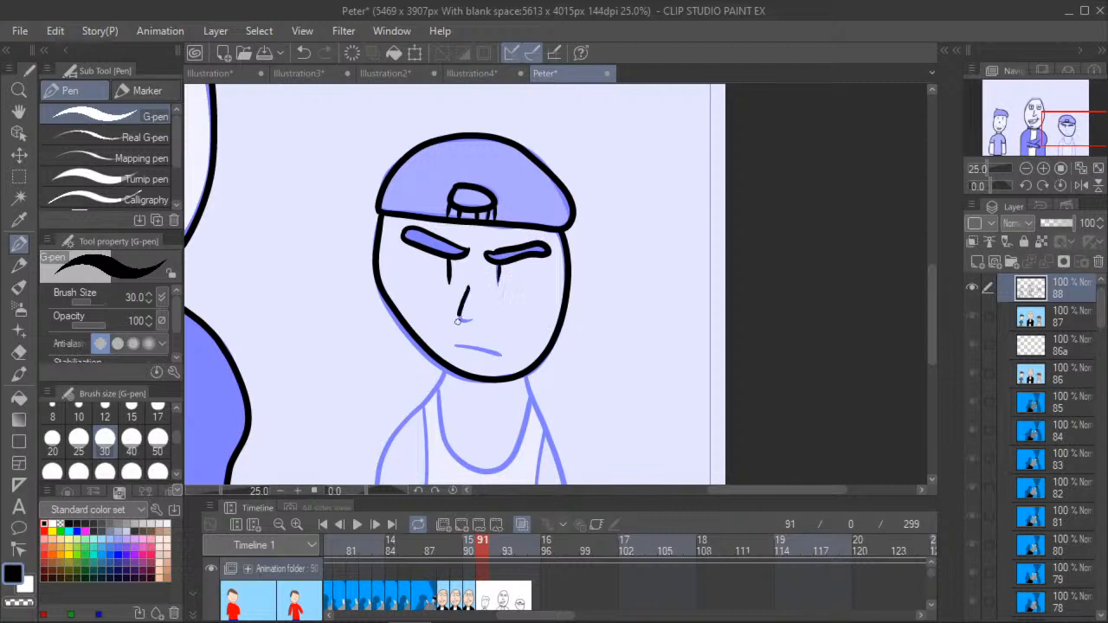
{"action": "left_click_drag", "start_coordinate": [456, 346], "coordinate": [501, 354]}
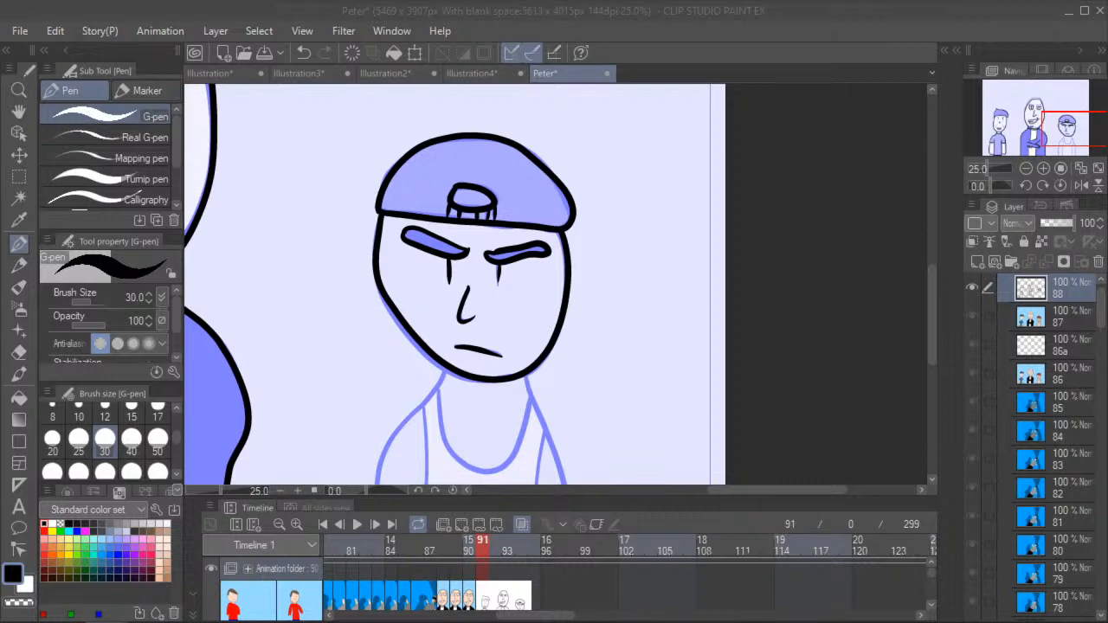
- Ink the capped boy's shoulders, both arms and the tank top's neckline in black over the blue sketch
{"action": "left_click", "coordinate": [19, 113]}
{"action": "left_click_drag", "start_coordinate": [359, 432], "coordinate": [396, 335]}
{"action": "scroll", "coordinate": [396, 336], "scroll_direction": "down", "scroll_amount": 2}
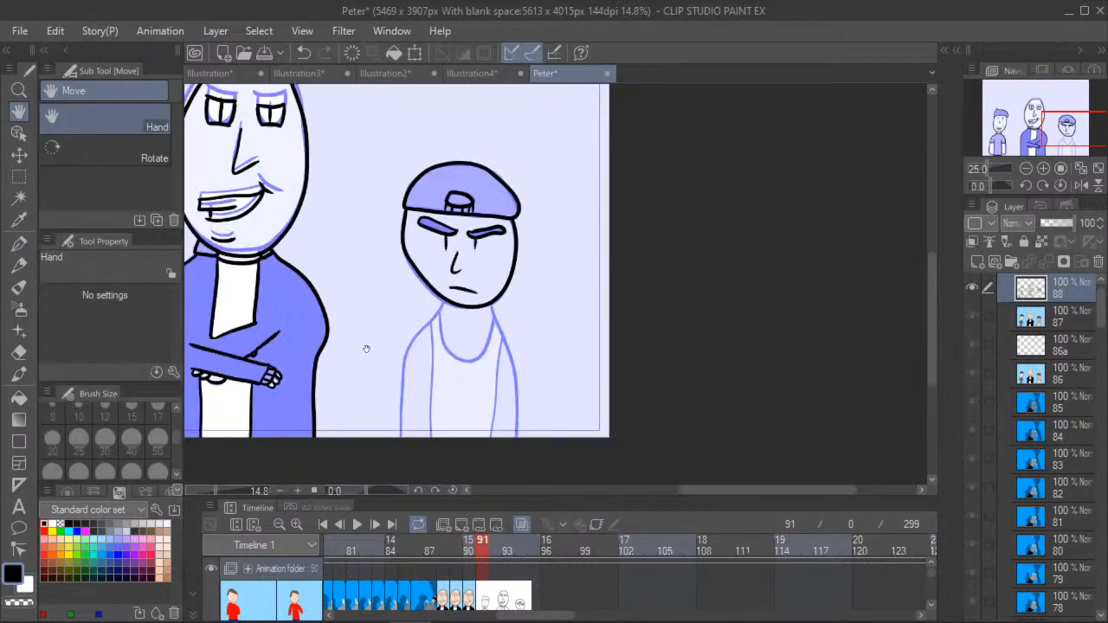
{"action": "scroll", "coordinate": [366, 349], "scroll_direction": "up", "scroll_amount": 2}
{"action": "left_click", "coordinate": [19, 243]}
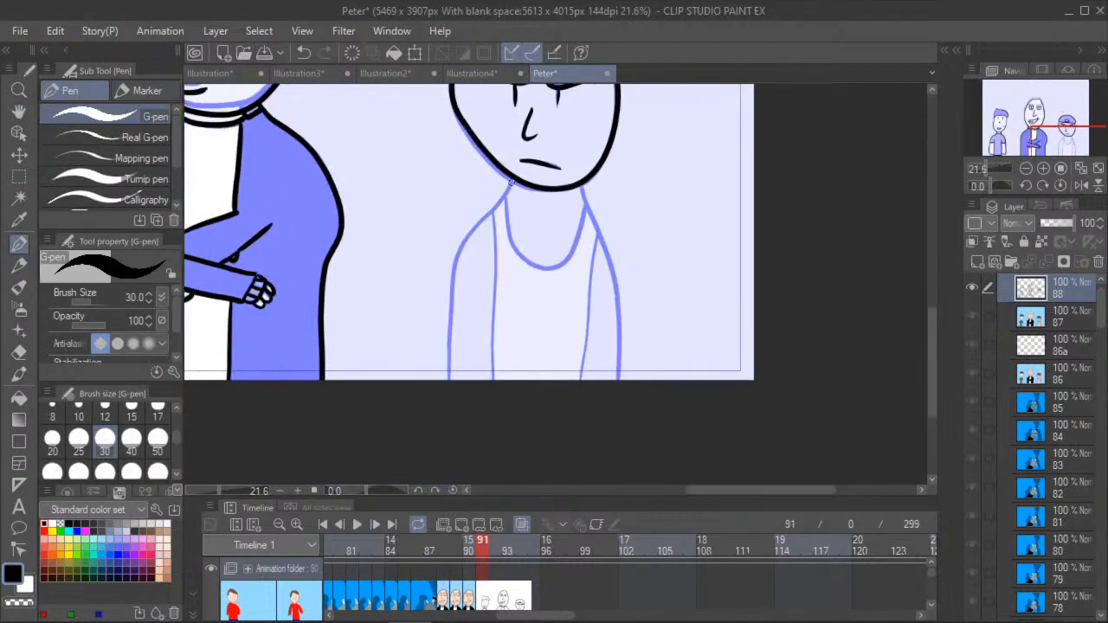
{"action": "left_click_drag", "start_coordinate": [455, 257], "coordinate": [442, 385]}
{"action": "left_click_drag", "start_coordinate": [491, 214], "coordinate": [488, 414]}
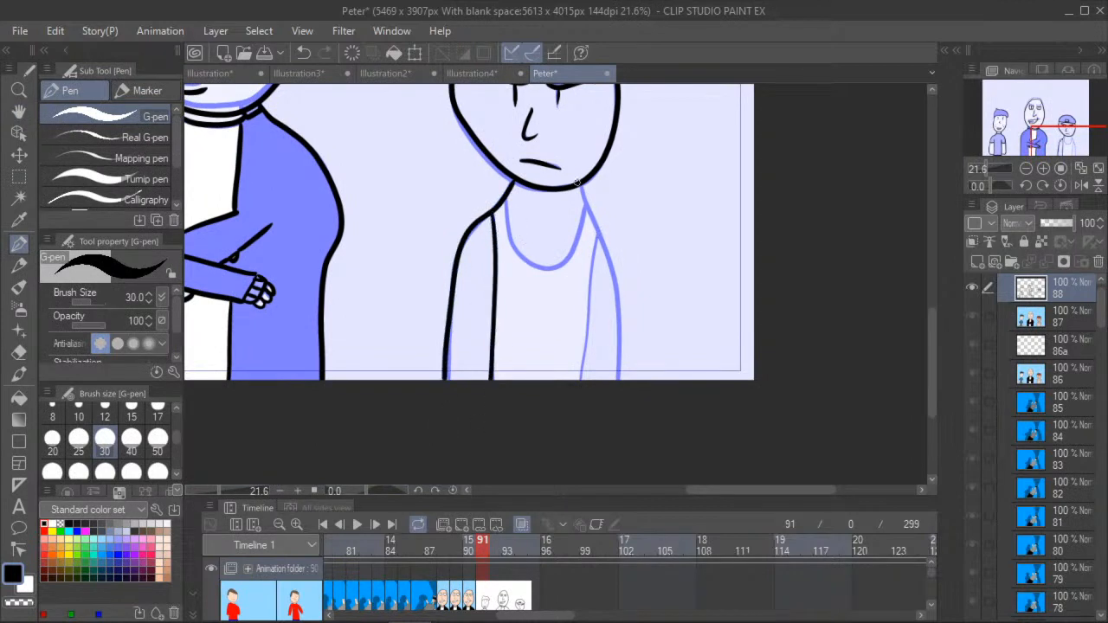
{"action": "mouse_move", "coordinate": [580, 194]}
{"action": "left_mouse_down"}
{"action": "mouse_move", "coordinate": [613, 272]}
{"action": "mouse_move", "coordinate": [620, 381]}
{"action": "left_mouse_up"}
{"action": "left_click_drag", "start_coordinate": [595, 246], "coordinate": [582, 420]}
{"action": "mouse_move", "coordinate": [504, 200]}
{"action": "left_mouse_down"}
{"action": "mouse_move", "coordinate": [521, 258]}
{"action": "mouse_move", "coordinate": [560, 266]}
{"action": "mouse_move", "coordinate": [577, 252]}
{"action": "mouse_move", "coordinate": [585, 202]}
{"action": "left_mouse_up"}
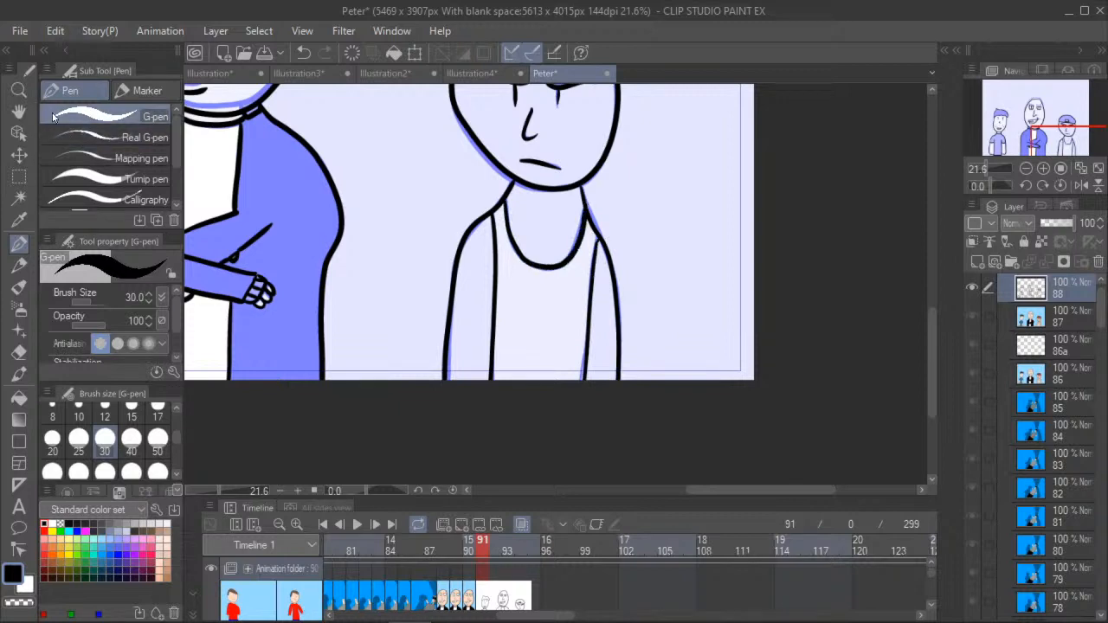
- Sample the capped boy's skin colour from the finished drawing in frame 90 and return to frame 91
{"action": "left_click", "coordinate": [19, 112]}
{"action": "left_click_drag", "start_coordinate": [216, 157], "coordinate": [448, 261]}
{"action": "scroll", "coordinate": [447, 263], "scroll_direction": "down", "scroll_amount": 3}
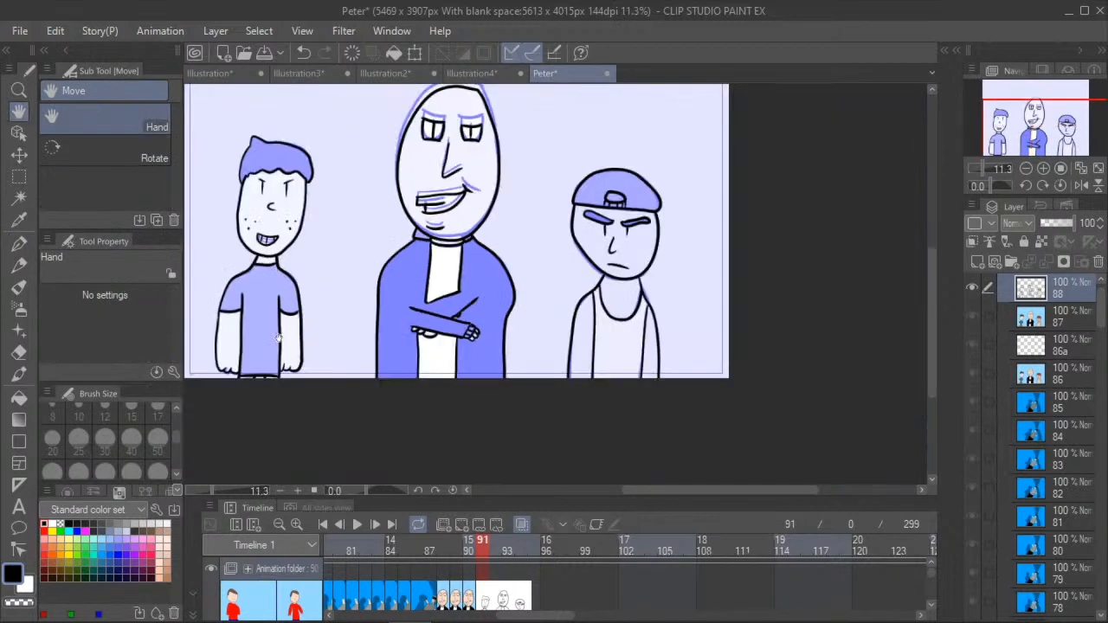
{"action": "scroll", "coordinate": [267, 265], "scroll_direction": "up", "scroll_amount": 3}
{"action": "left_click_drag", "start_coordinate": [338, 271], "coordinate": [201, 303]}
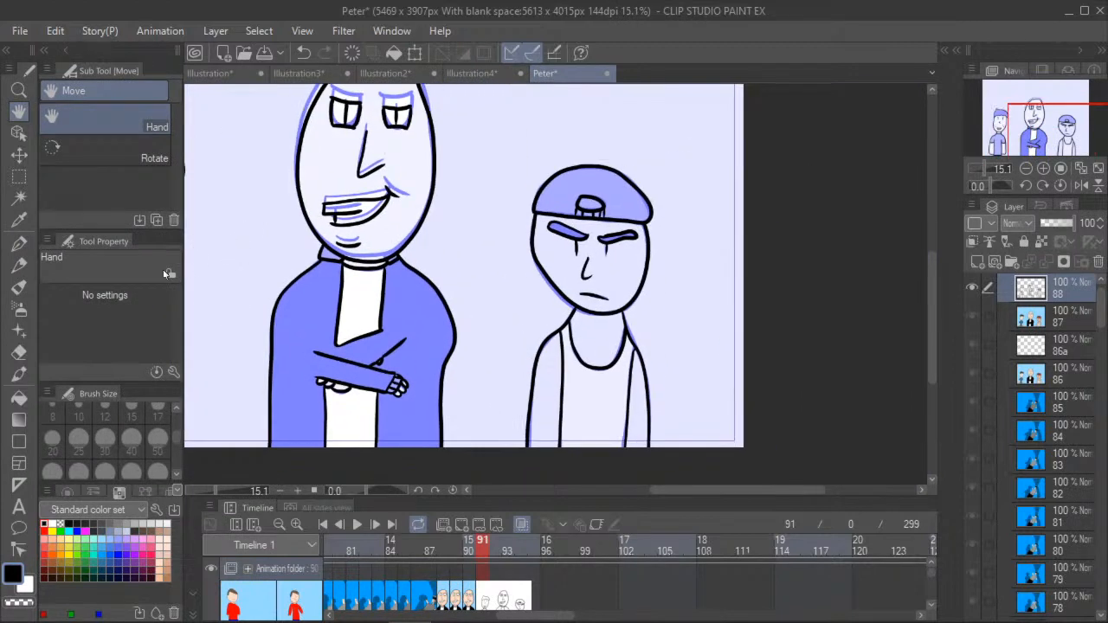
{"action": "left_click_drag", "start_coordinate": [281, 420], "coordinate": [363, 434]}
{"action": "left_click", "coordinate": [465, 544]}
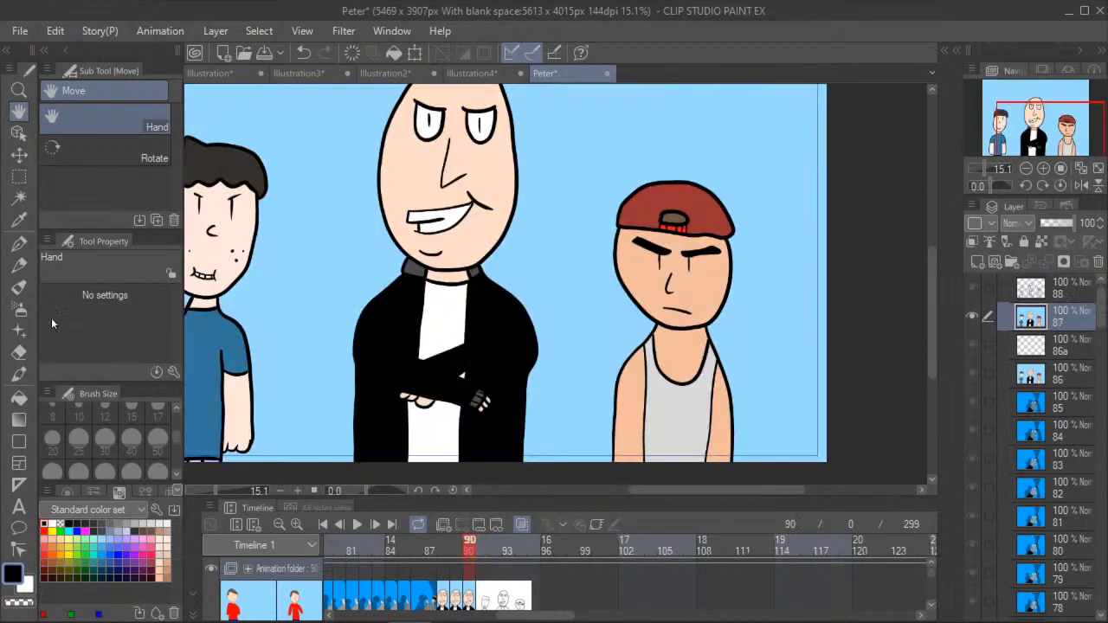
{"action": "left_click", "coordinate": [20, 242]}
{"action": "left_click", "coordinate": [19, 219]}
{"action": "left_click", "coordinate": [642, 281]}
{"action": "left_click", "coordinate": [481, 545]}
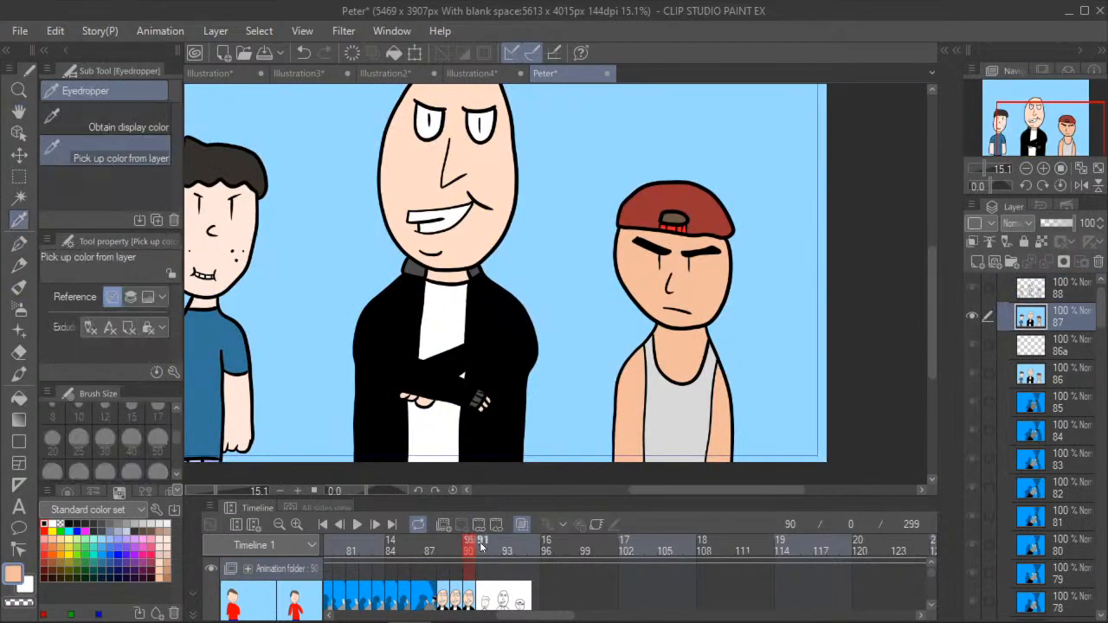
- Fill the capped boy's face, neck and both arms with the sampled skin colour
{"action": "left_click", "coordinate": [19, 397]}
{"action": "left_click", "coordinate": [648, 313]}
{"action": "left_click", "coordinate": [671, 348]}
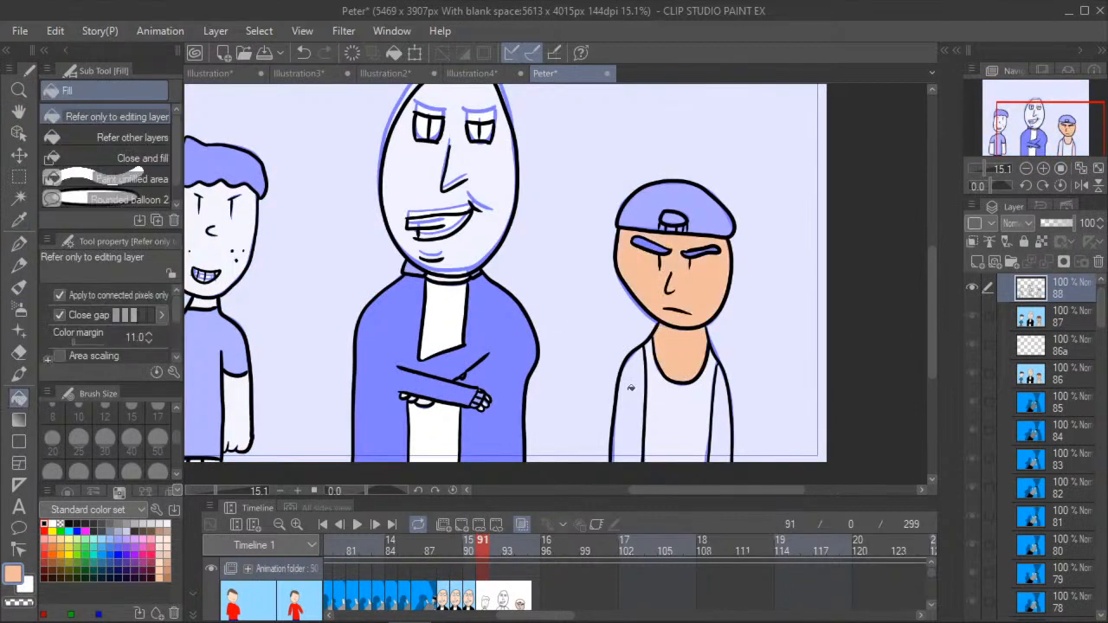
{"action": "left_click", "coordinate": [631, 391]}
{"action": "left_click", "coordinate": [722, 409]}
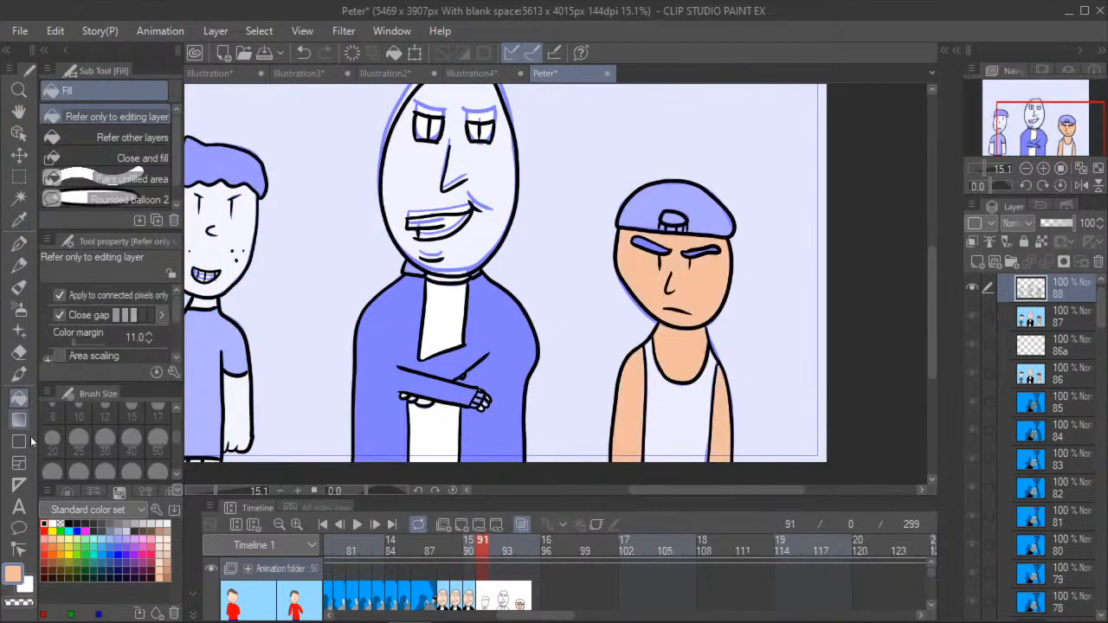
- Fill both of the capped boy's eyebrows with black
{"action": "left_click", "coordinate": [50, 523]}
{"action": "scroll", "coordinate": [673, 250], "scroll_direction": "up", "scroll_amount": 1}
{"action": "scroll", "coordinate": [673, 250], "scroll_direction": "up", "scroll_amount": 1}
{"action": "left_click", "coordinate": [651, 244]}
{"action": "scroll", "coordinate": [702, 250], "scroll_direction": "up", "scroll_amount": 1}
{"action": "left_click", "coordinate": [701, 250]}
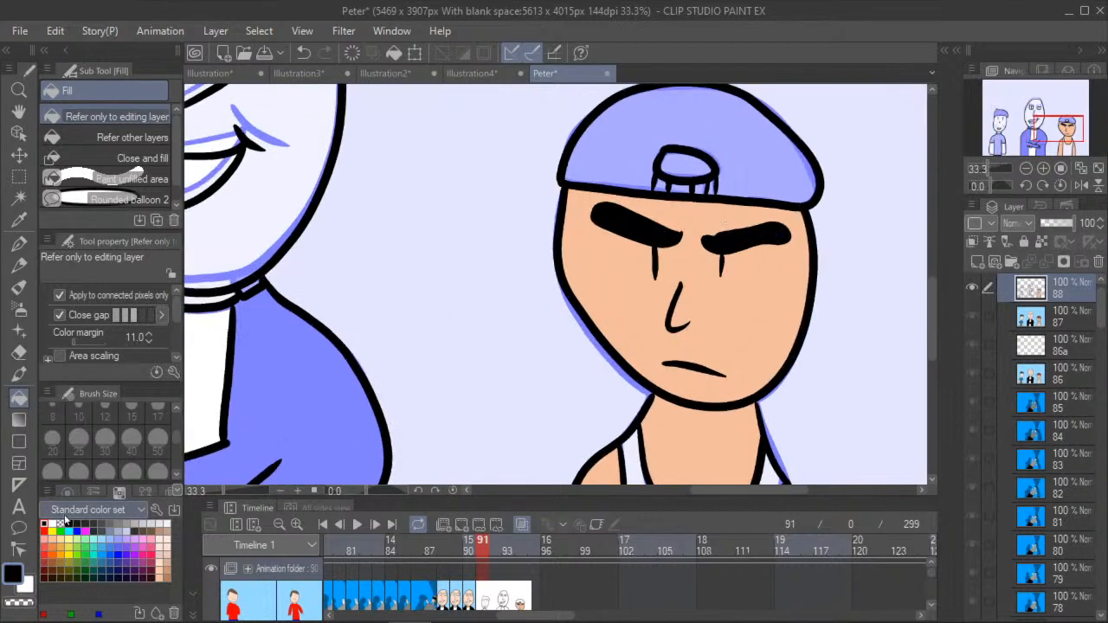
- Fill the small strap sections below the cap's opening with bright red, keeping the outlines black
{"action": "left_click", "coordinate": [44, 554]}
{"action": "scroll", "coordinate": [645, 165], "scroll_direction": "up", "scroll_amount": 3}
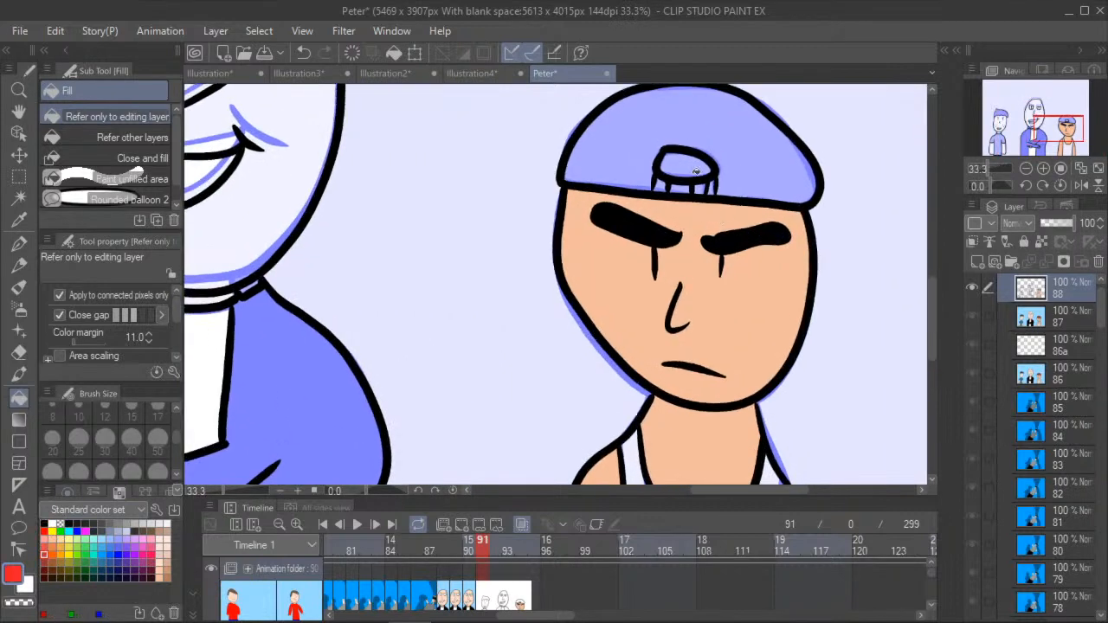
{"action": "left_click", "coordinate": [634, 163]}
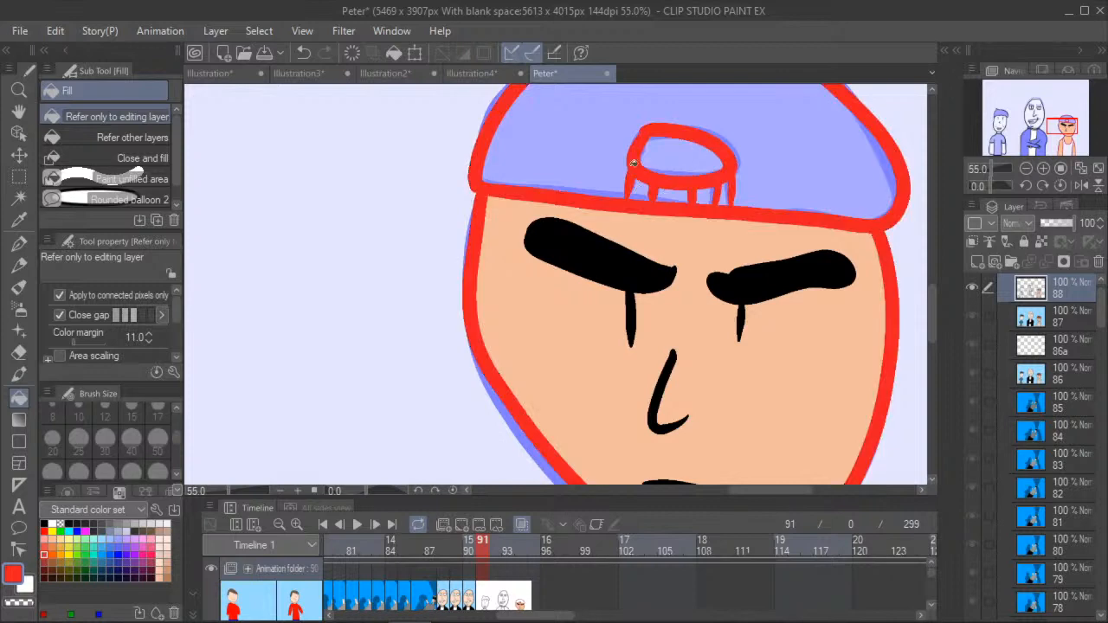
{"action": "left_click", "coordinate": [302, 53]}
{"action": "left_click", "coordinate": [639, 190]}
{"action": "left_click", "coordinate": [671, 194]}
{"action": "left_click", "coordinate": [706, 195]}
{"action": "left_click", "coordinate": [723, 190]}
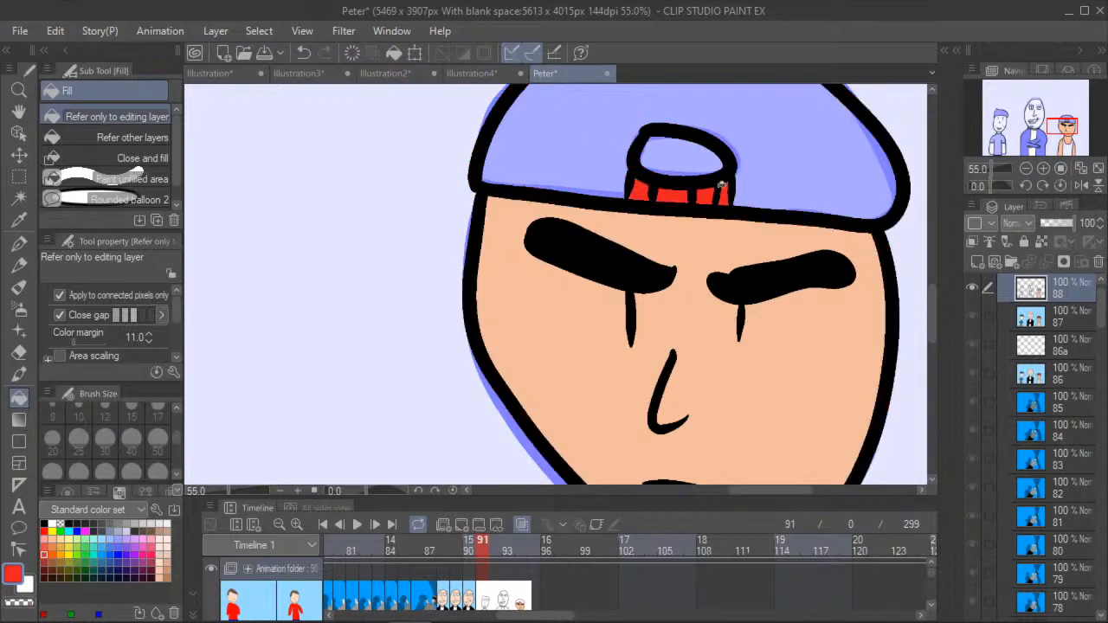
- Fill the cap's oval opening with dark grey-brown and the rest of the cap with dark red
{"action": "left_click", "coordinate": [142, 531]}
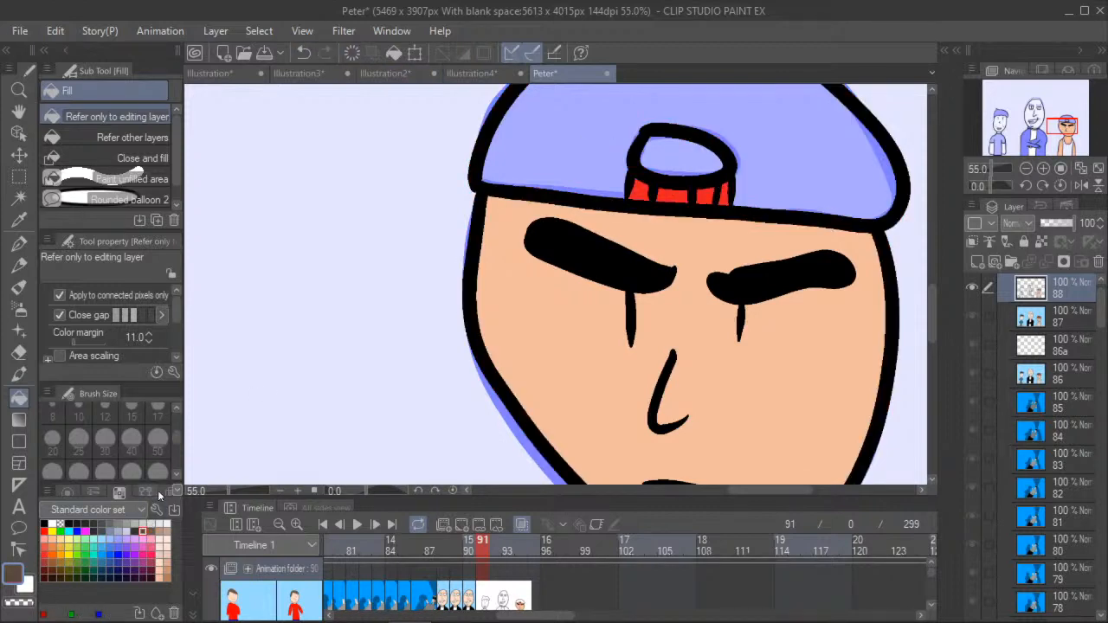
{"action": "left_click", "coordinate": [684, 154]}
{"action": "left_click", "coordinate": [45, 561]}
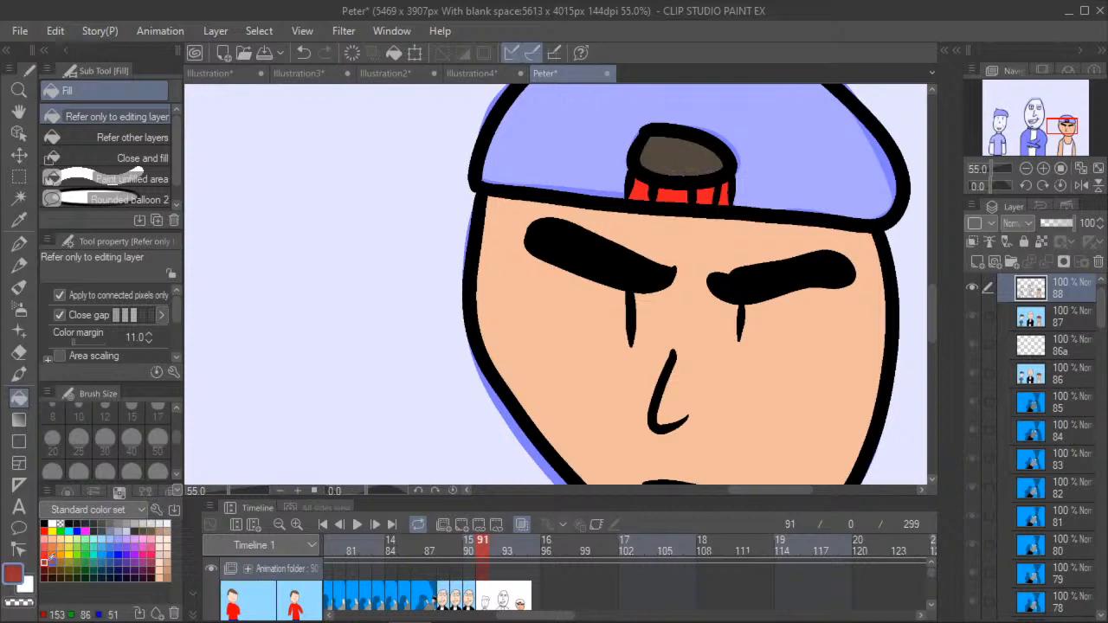
{"action": "left_click", "coordinate": [541, 141]}
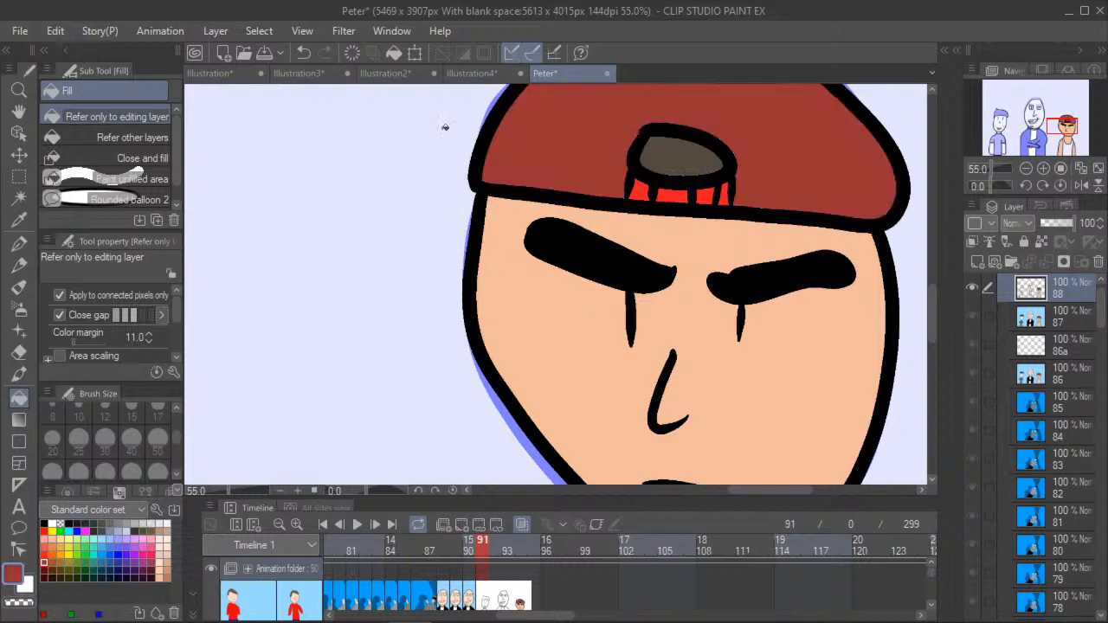
- Sample the tank top's light grey from frame 90 and fill the capped boy's tank top with it in frame 91
{"action": "left_click", "coordinate": [20, 113]}
{"action": "left_click_drag", "start_coordinate": [299, 379], "coordinate": [363, 243]}
{"action": "scroll", "coordinate": [363, 243], "scroll_direction": "down", "scroll_amount": 3}
{"action": "scroll", "coordinate": [381, 259], "scroll_direction": "down", "scroll_amount": 4}
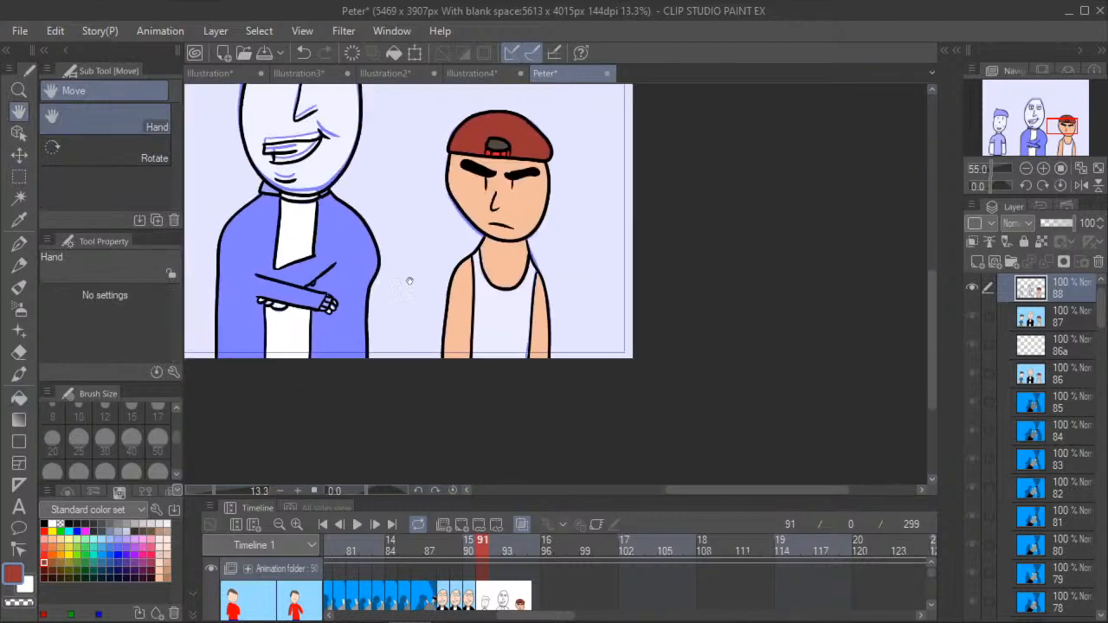
{"action": "left_click", "coordinate": [469, 551]}
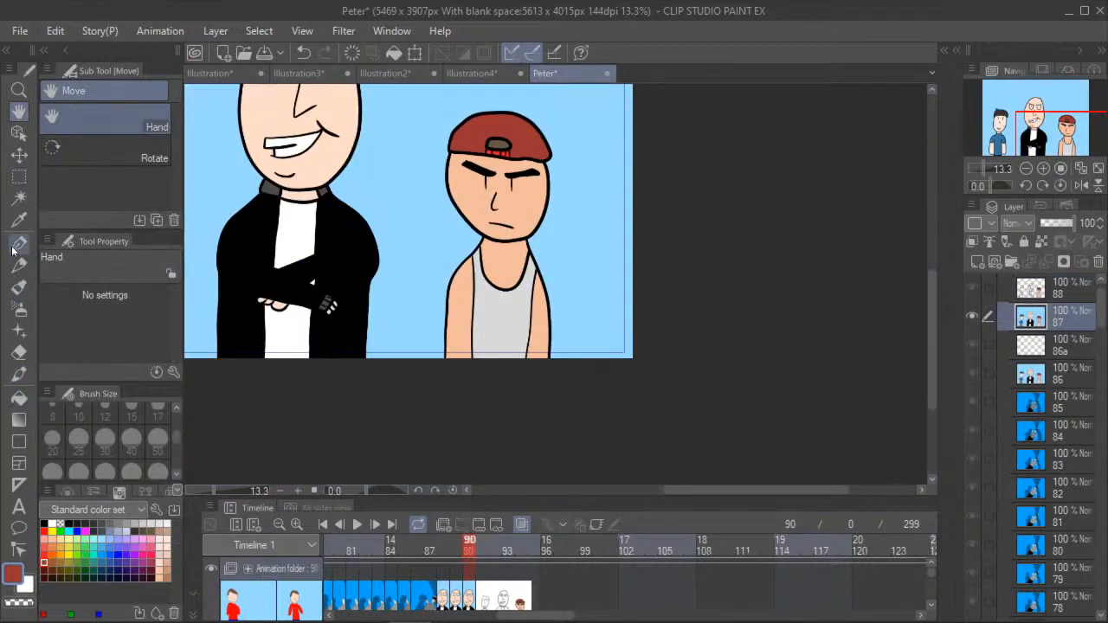
{"action": "left_click", "coordinate": [19, 245]}
{"action": "left_click", "coordinate": [19, 220]}
{"action": "left_click", "coordinate": [497, 309]}
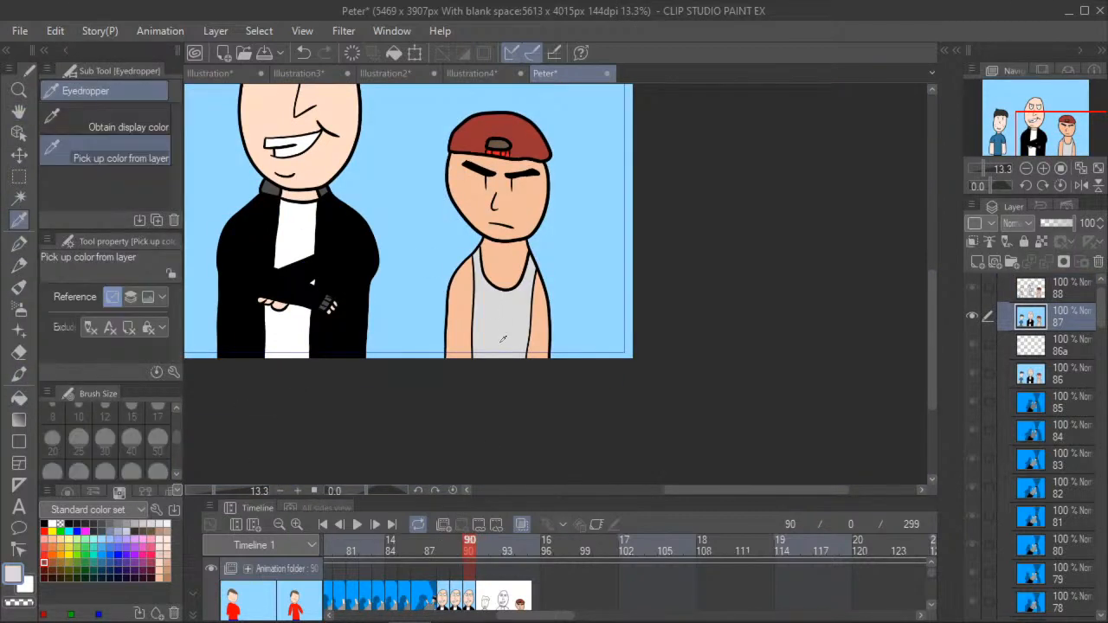
{"action": "left_click", "coordinate": [481, 551]}
{"action": "left_click", "coordinate": [20, 397]}
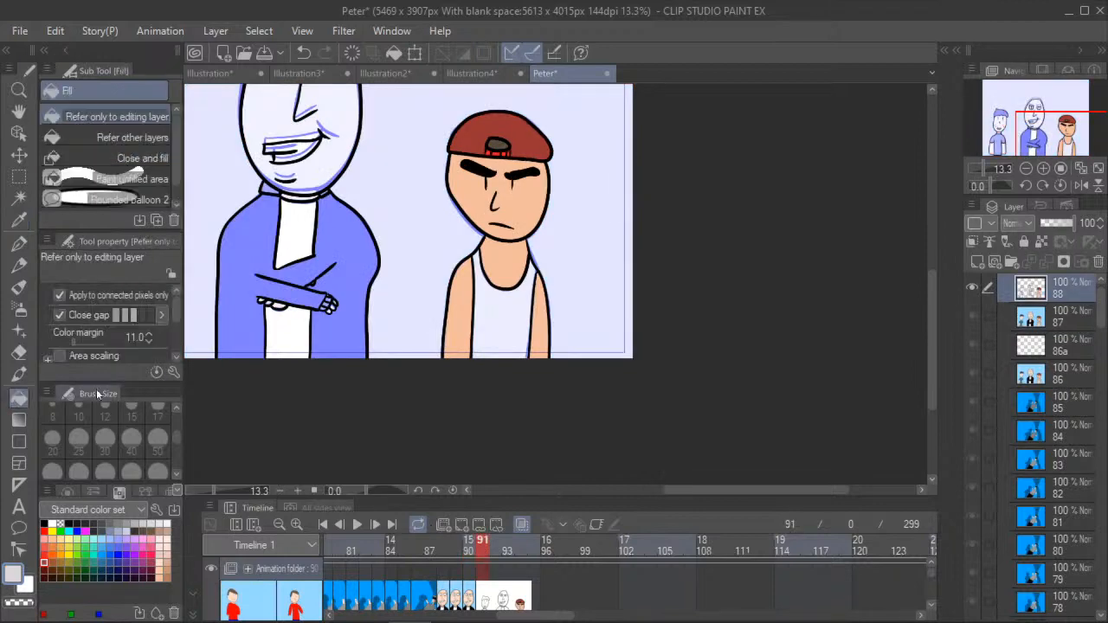
{"action": "left_click", "coordinate": [503, 310]}
- Fill the tall bald man's eyes and teeth with white
{"action": "left_click", "coordinate": [18, 114]}
{"action": "left_click_drag", "start_coordinate": [251, 182], "coordinate": [469, 262]}
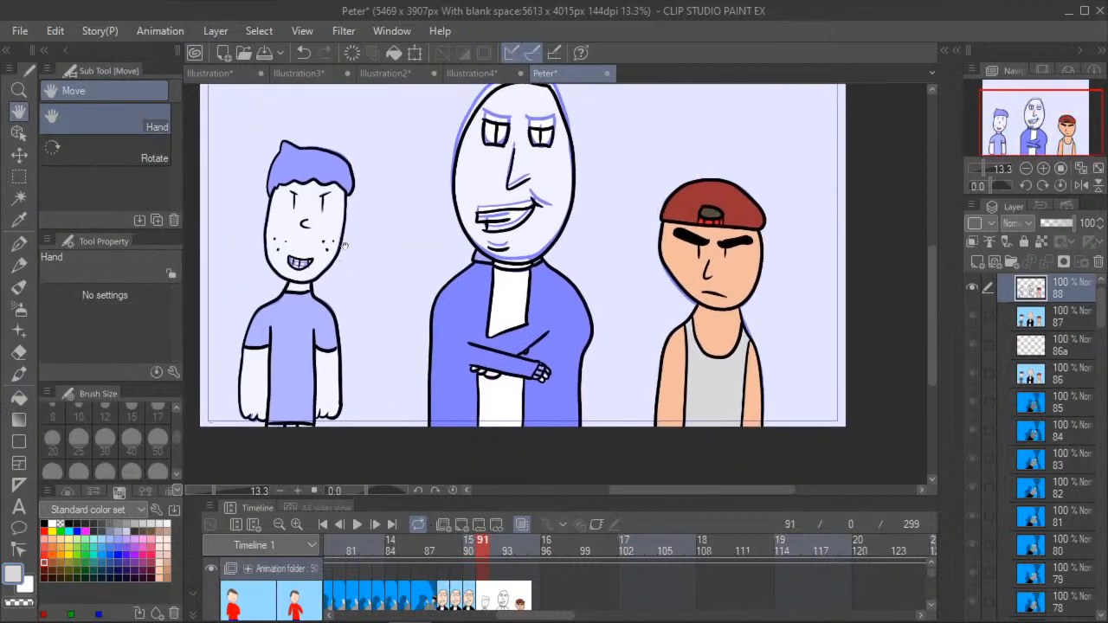
{"action": "scroll", "coordinate": [346, 234], "scroll_direction": "down", "scroll_amount": 2}
{"action": "left_click", "coordinate": [14, 398]}
{"action": "left_click", "coordinate": [52, 523]}
{"action": "scroll", "coordinate": [475, 169], "scroll_direction": "up", "scroll_amount": 4}
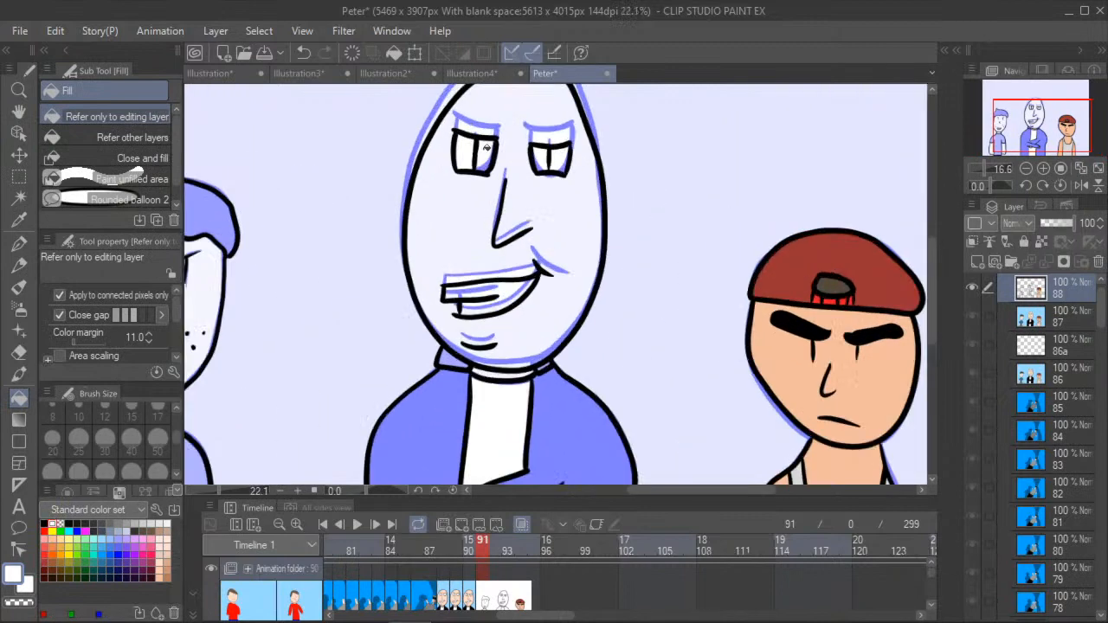
{"action": "scroll", "coordinate": [484, 321], "scroll_direction": "up", "scroll_amount": 1}
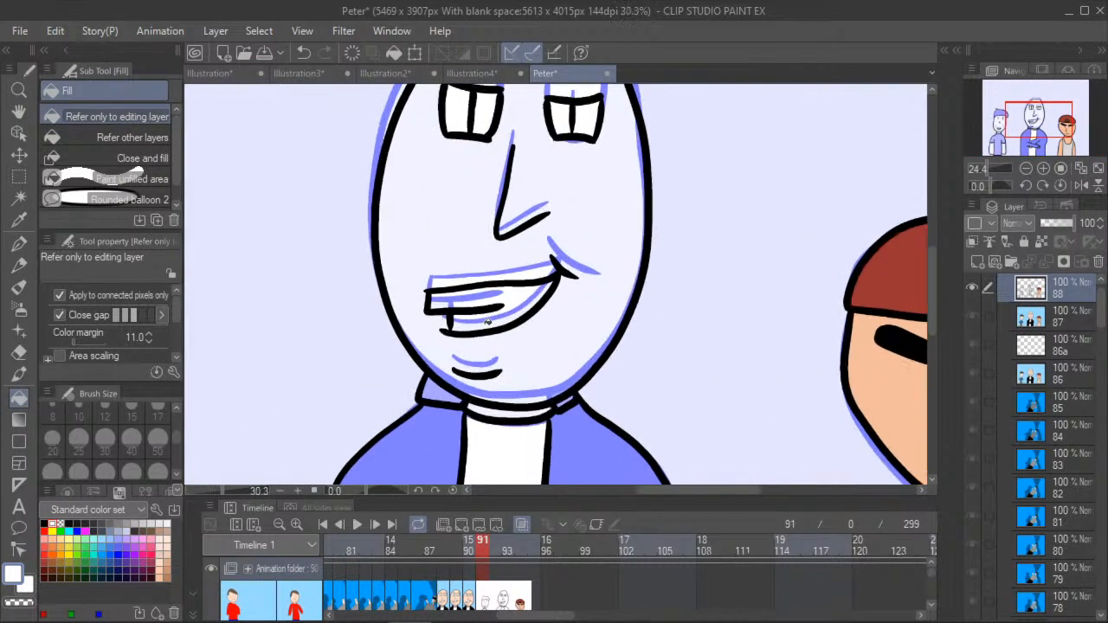
- Paint the small rounded shape above the tall man's crossed forearm white with the G-pen
{"action": "left_click", "coordinate": [19, 112]}
{"action": "left_click_drag", "start_coordinate": [321, 338], "coordinate": [303, 203]}
{"action": "left_click_drag", "start_coordinate": [319, 459], "coordinate": [314, 306]}
{"action": "left_click", "coordinate": [21, 400]}
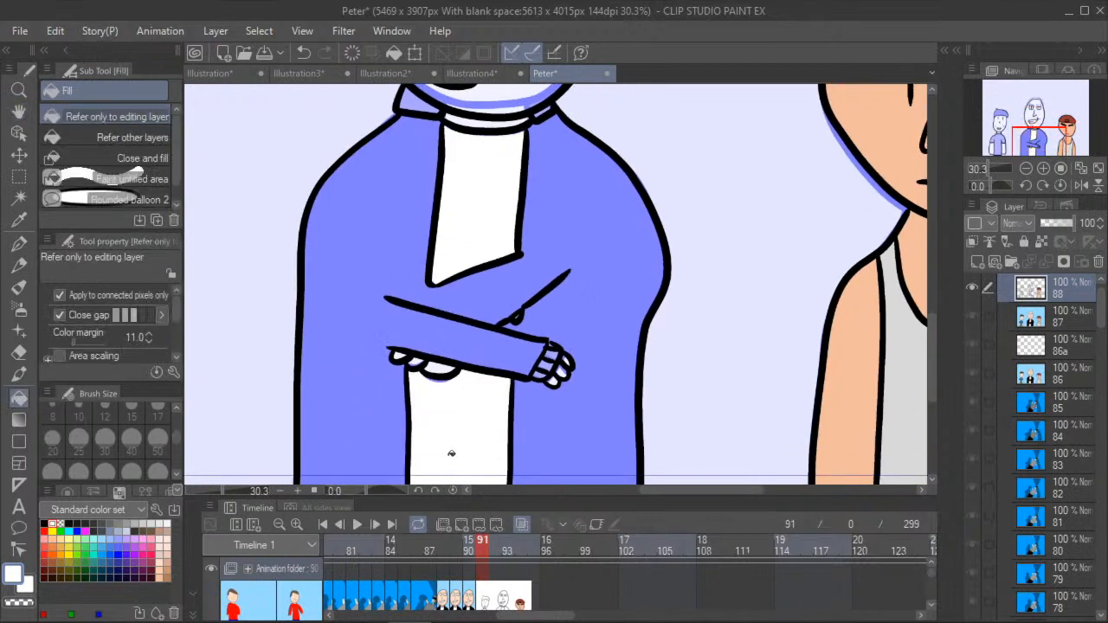
{"action": "scroll", "coordinate": [520, 315], "scroll_direction": "up", "scroll_amount": 2}
{"action": "scroll", "coordinate": [517, 313], "scroll_direction": "up", "scroll_amount": 4}
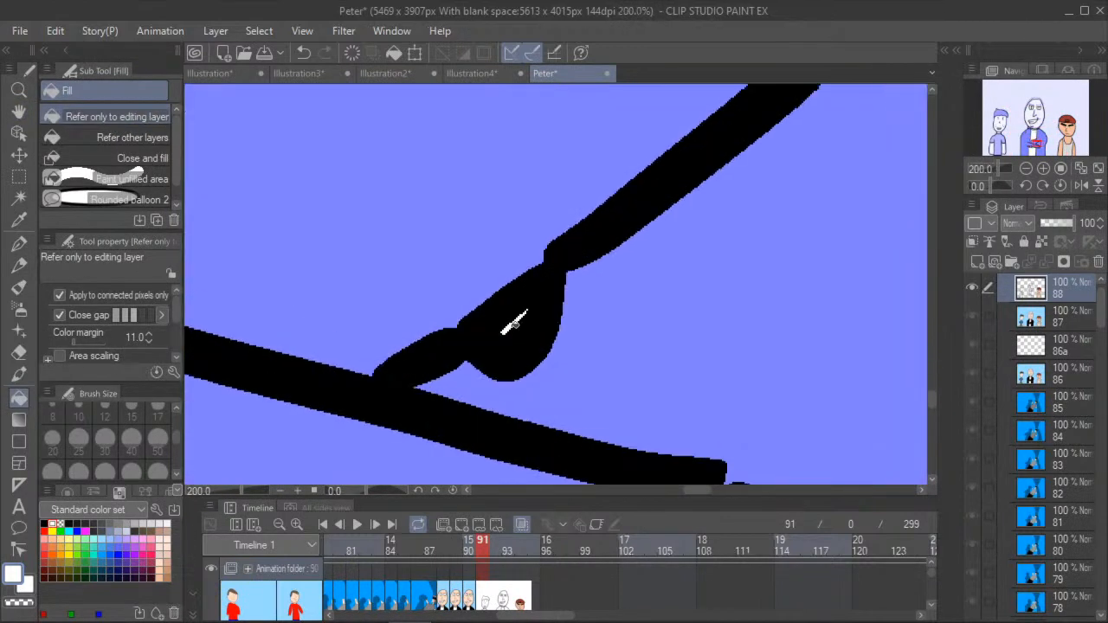
{"action": "left_click", "coordinate": [514, 316]}
{"action": "left_click", "coordinate": [302, 54]}
{"action": "key", "text": "p"}
{"action": "left_click", "coordinate": [502, 329]}
{"action": "scroll", "coordinate": [364, 396], "scroll_direction": "down", "scroll_amount": 5}
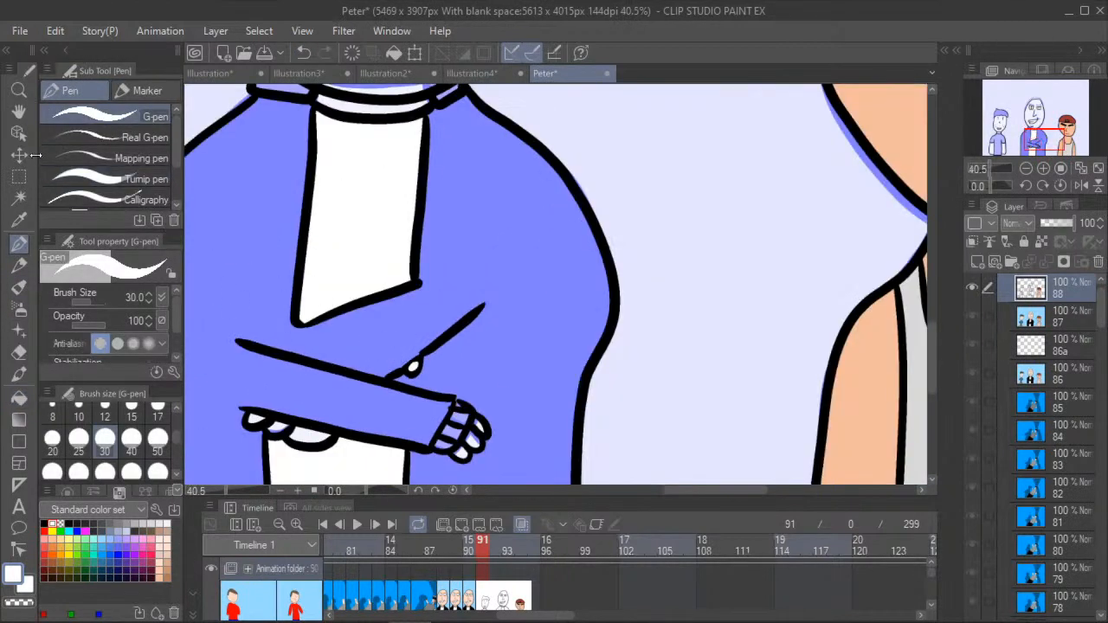
- Fill the tall man's jacket and its crossed sleeves with black
{"action": "left_click", "coordinate": [19, 112]}
{"action": "left_click_drag", "start_coordinate": [226, 427], "coordinate": [285, 225]}
{"action": "scroll", "coordinate": [286, 225], "scroll_direction": "down", "scroll_amount": 1}
{"action": "scroll", "coordinate": [285, 225], "scroll_direction": "down", "scroll_amount": 2}
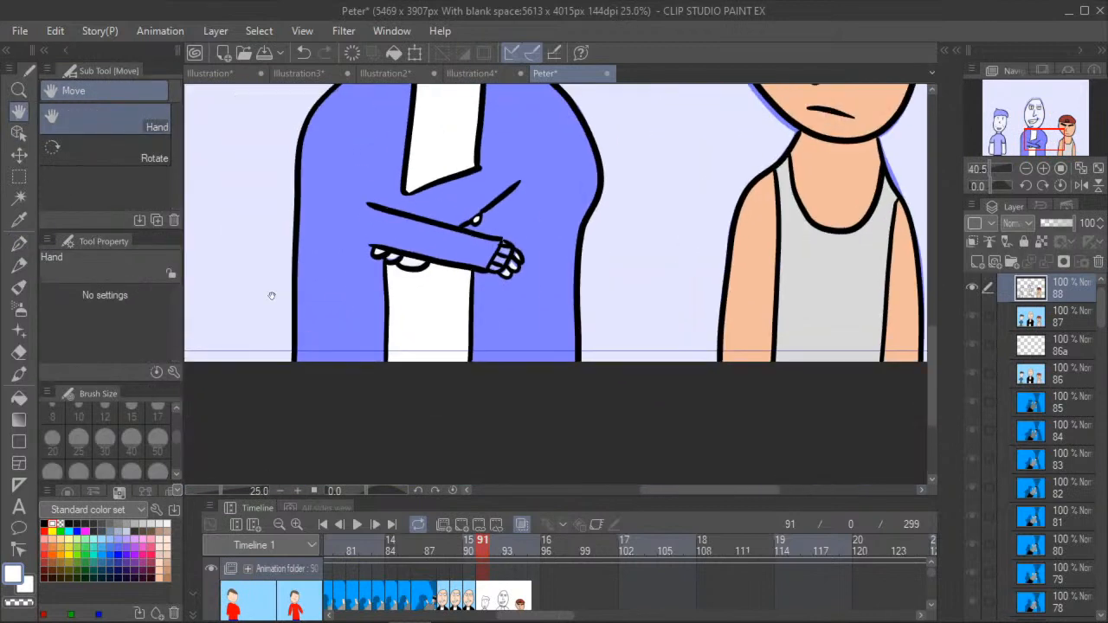
{"action": "left_click", "coordinate": [19, 289]}
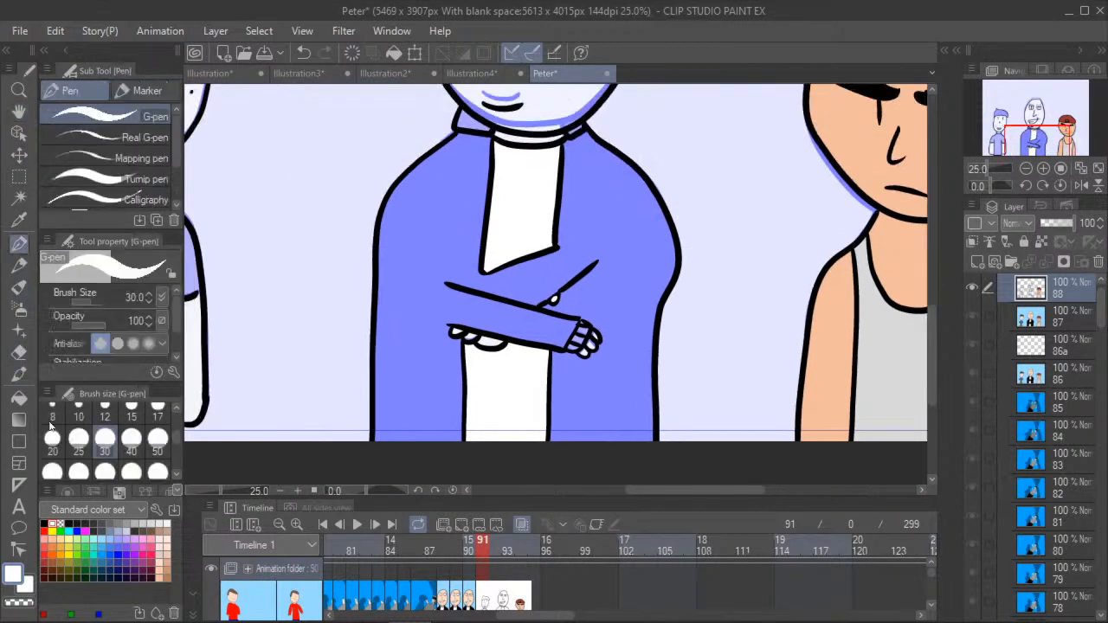
{"action": "left_click", "coordinate": [19, 397]}
{"action": "left_click", "coordinate": [45, 524]}
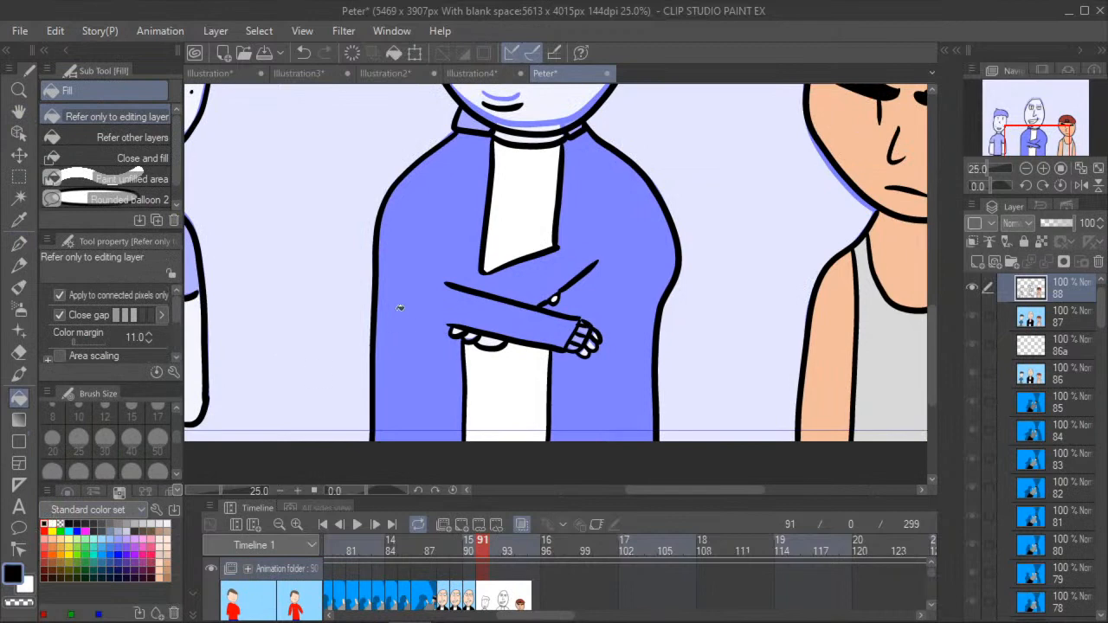
{"action": "left_click", "coordinate": [588, 206]}
- Fill the tall bald man's face, neck and fingers in frame 91 with a light peach skin tone
{"action": "scroll", "coordinate": [496, 259], "scroll_direction": "down", "scroll_amount": 2}
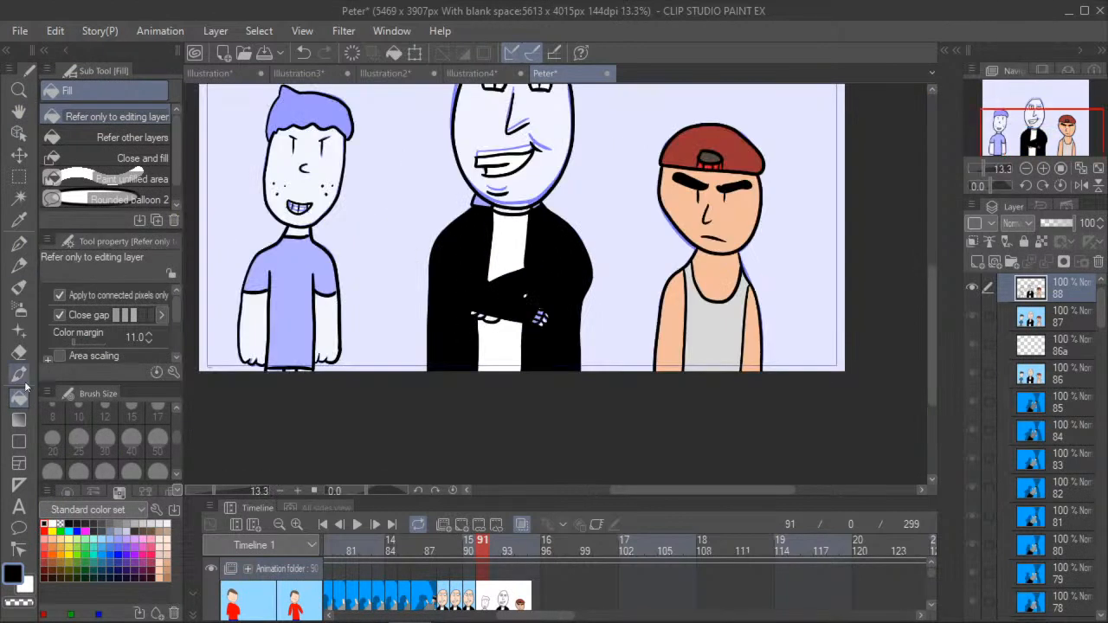
{"action": "left_click", "coordinate": [160, 562]}
{"action": "scroll", "coordinate": [505, 212], "scroll_direction": "up", "scroll_amount": 2}
{"action": "scroll", "coordinate": [505, 212], "scroll_direction": "up", "scroll_amount": 1}
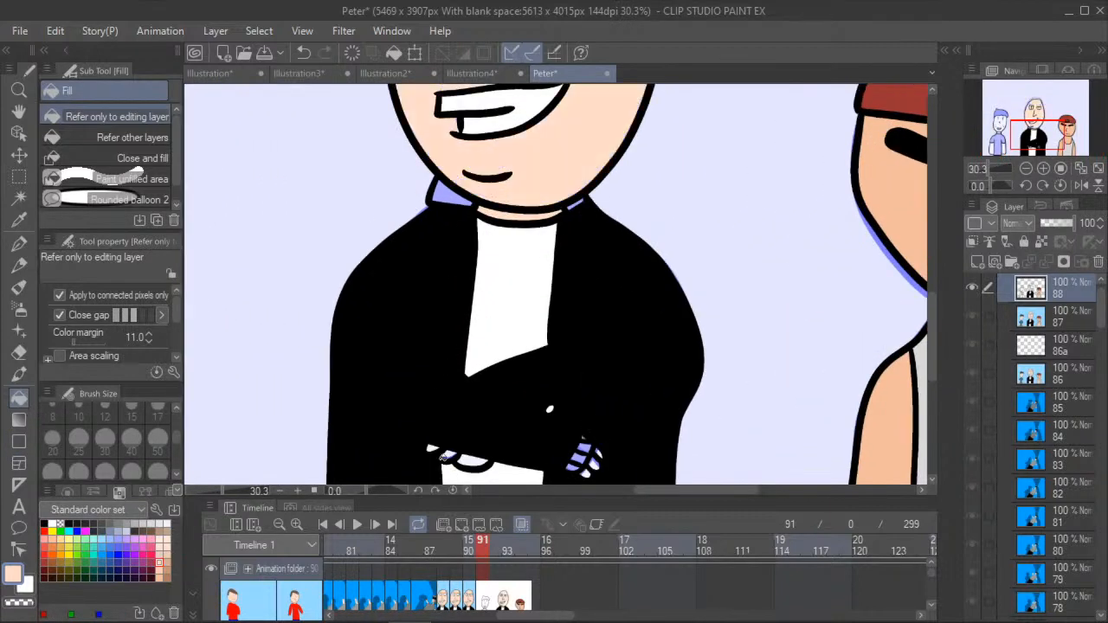
{"action": "scroll", "coordinate": [441, 456], "scroll_direction": "up", "scroll_amount": 1}
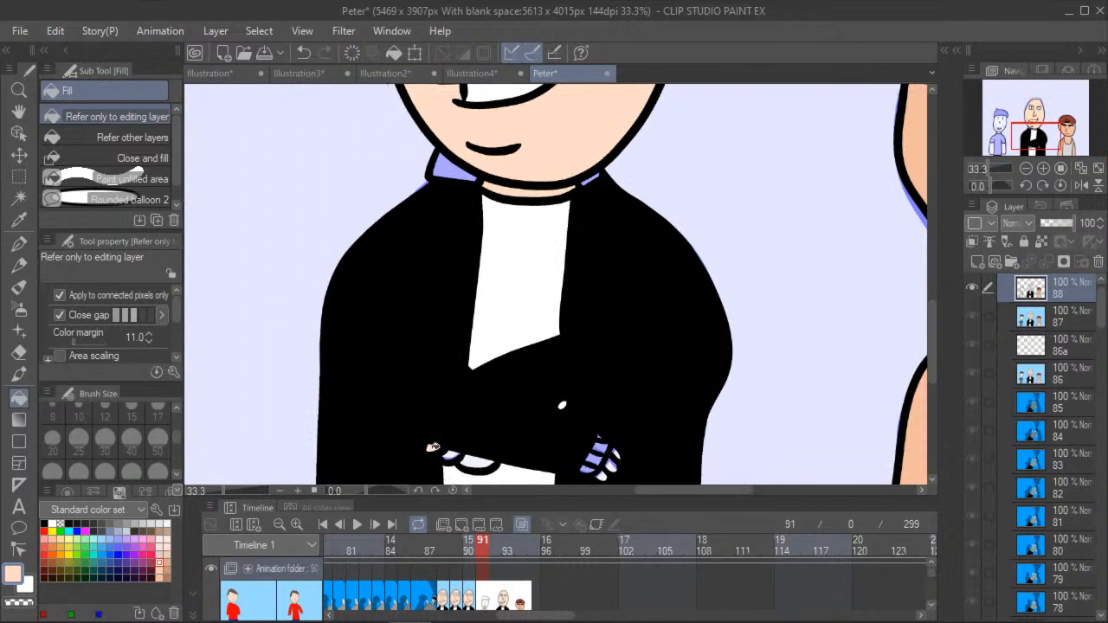
{"action": "left_click", "coordinate": [611, 452]}
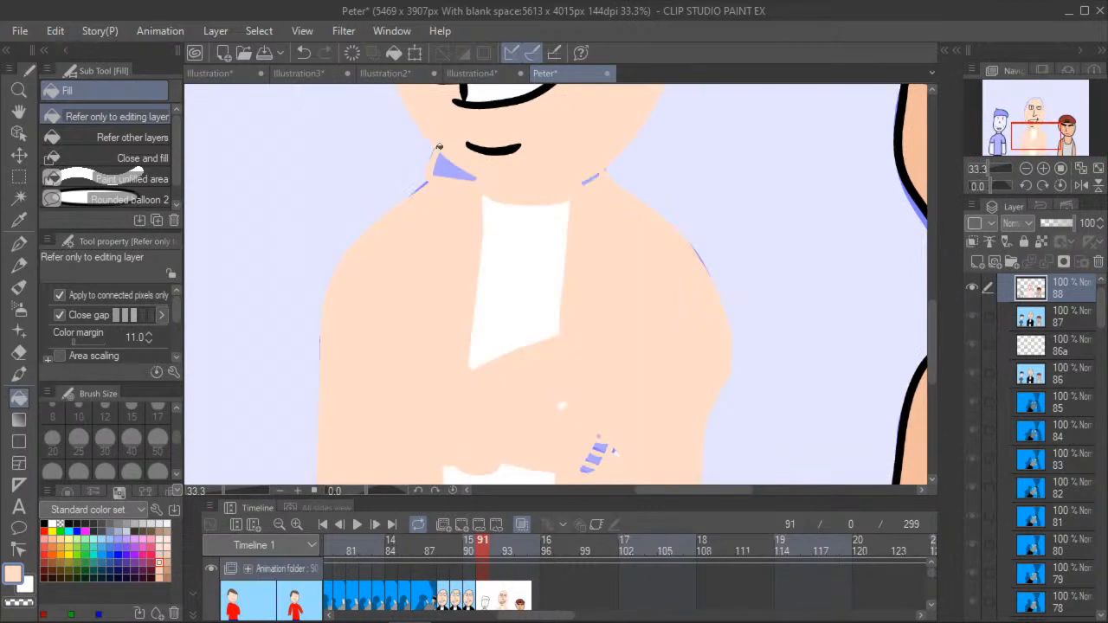
{"action": "left_click", "coordinate": [304, 52]}
{"action": "scroll", "coordinate": [625, 465], "scroll_direction": "up", "scroll_amount": 1}
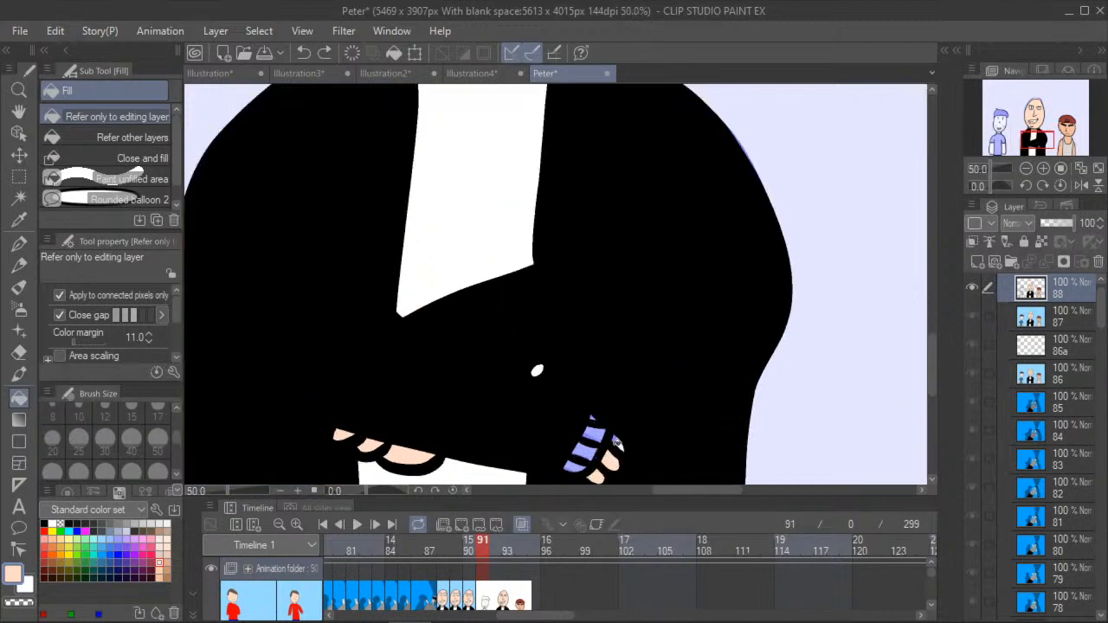
- Sample the dark grey of the tall man's collar from frame 90 and return to frame 91
{"action": "left_click", "coordinate": [19, 112]}
{"action": "scroll", "coordinate": [364, 307], "scroll_direction": "down", "scroll_amount": 5}
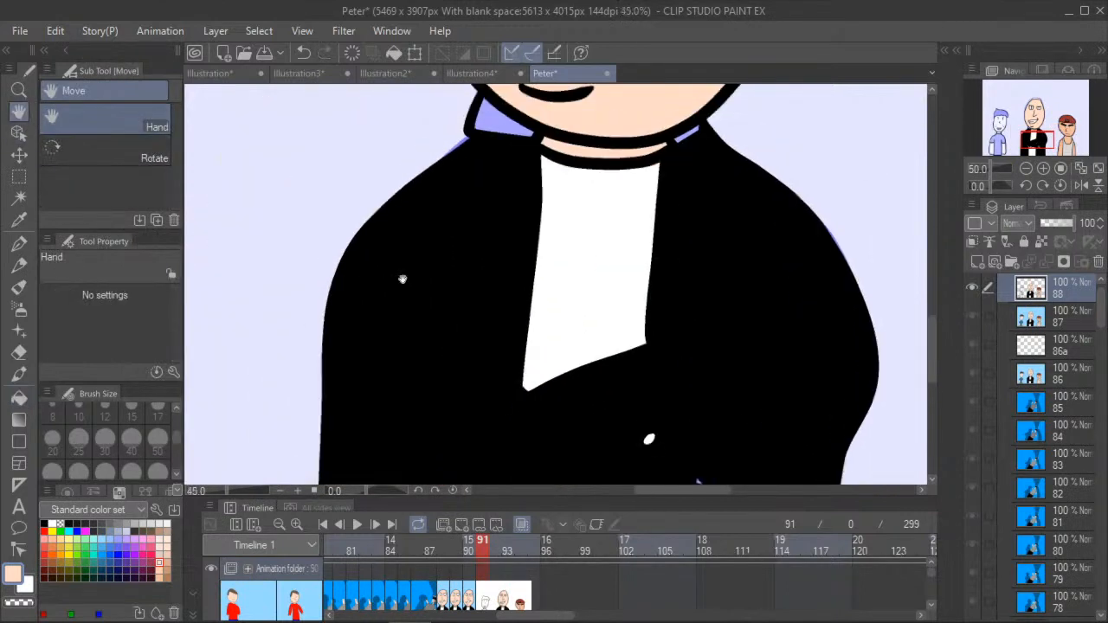
{"action": "scroll", "coordinate": [364, 307], "scroll_direction": "down", "scroll_amount": 2}
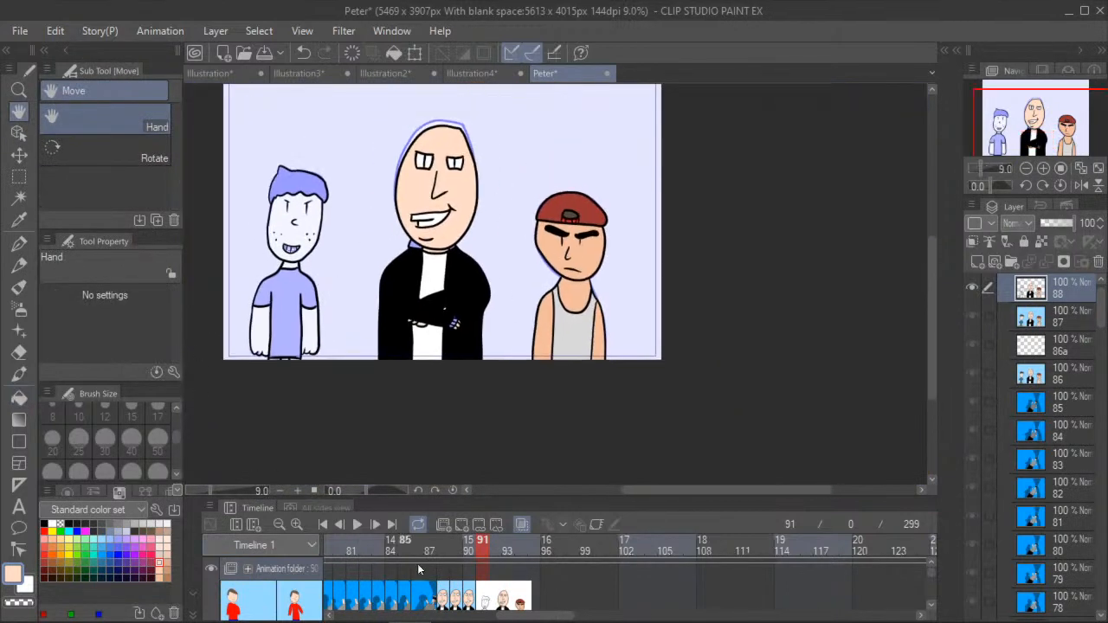
{"action": "left_click", "coordinate": [467, 561]}
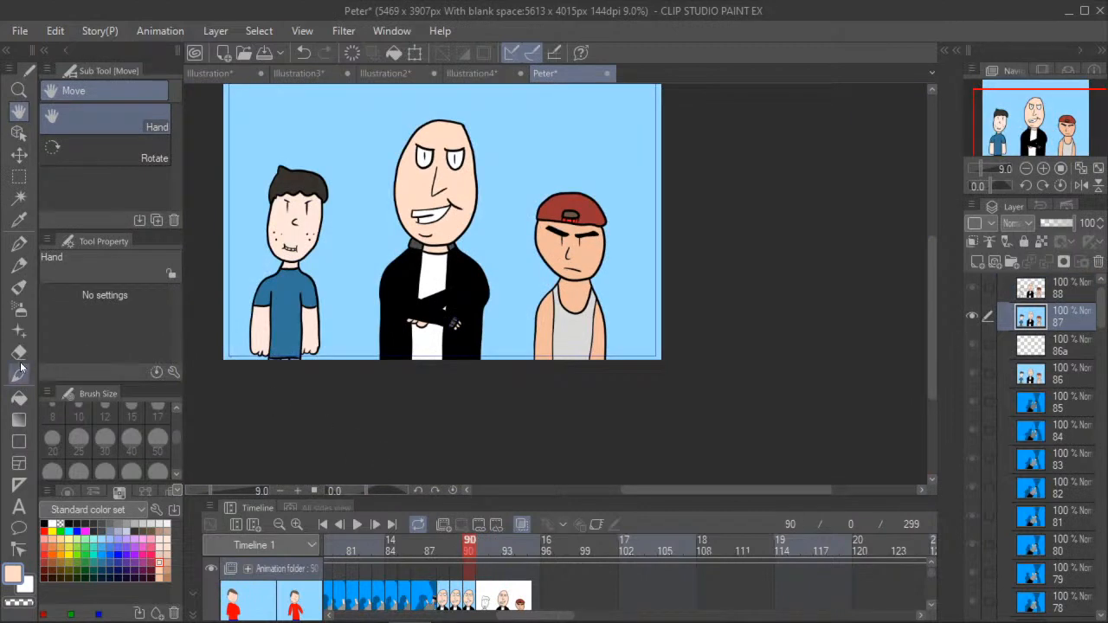
{"action": "left_click", "coordinate": [19, 220]}
{"action": "scroll", "coordinate": [413, 250], "scroll_direction": "up", "scroll_amount": 1}
{"action": "scroll", "coordinate": [413, 250], "scroll_direction": "up", "scroll_amount": 1}
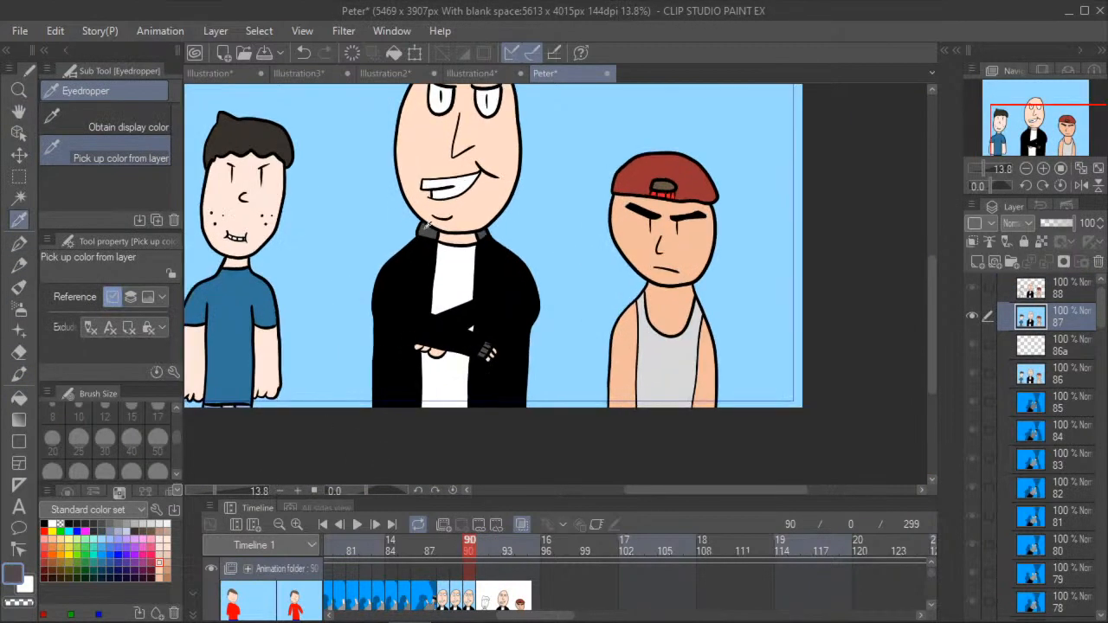
{"action": "left_click", "coordinate": [481, 542]}
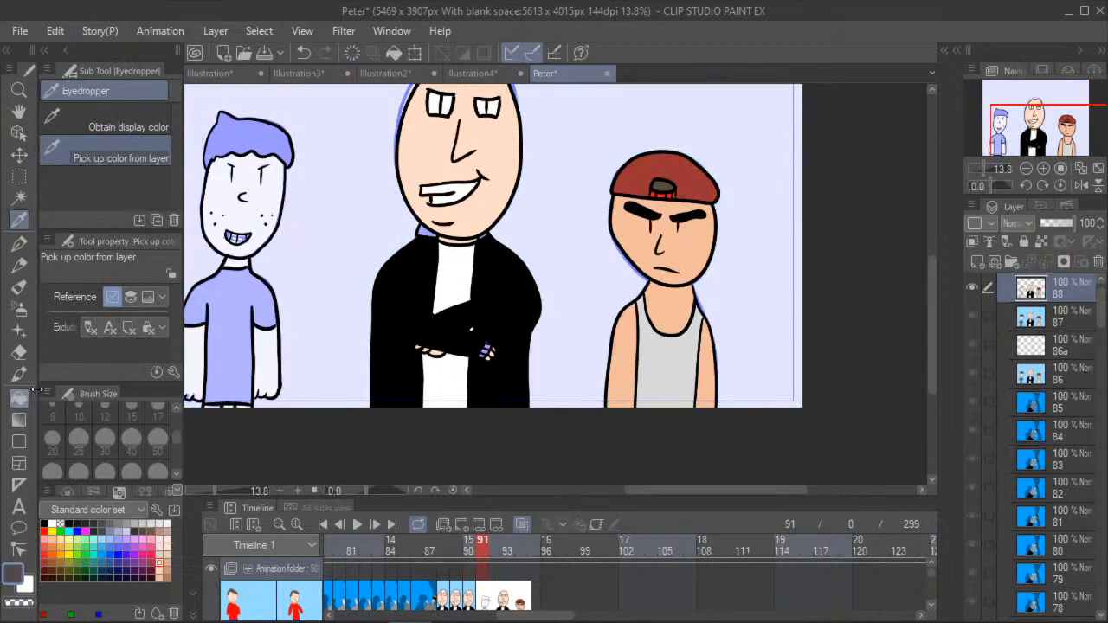
- Fill the glove segments on the tall man's hand with the sampled dark grey
{"action": "left_click", "coordinate": [19, 396]}
{"action": "scroll", "coordinate": [478, 352], "scroll_direction": "up", "scroll_amount": 4}
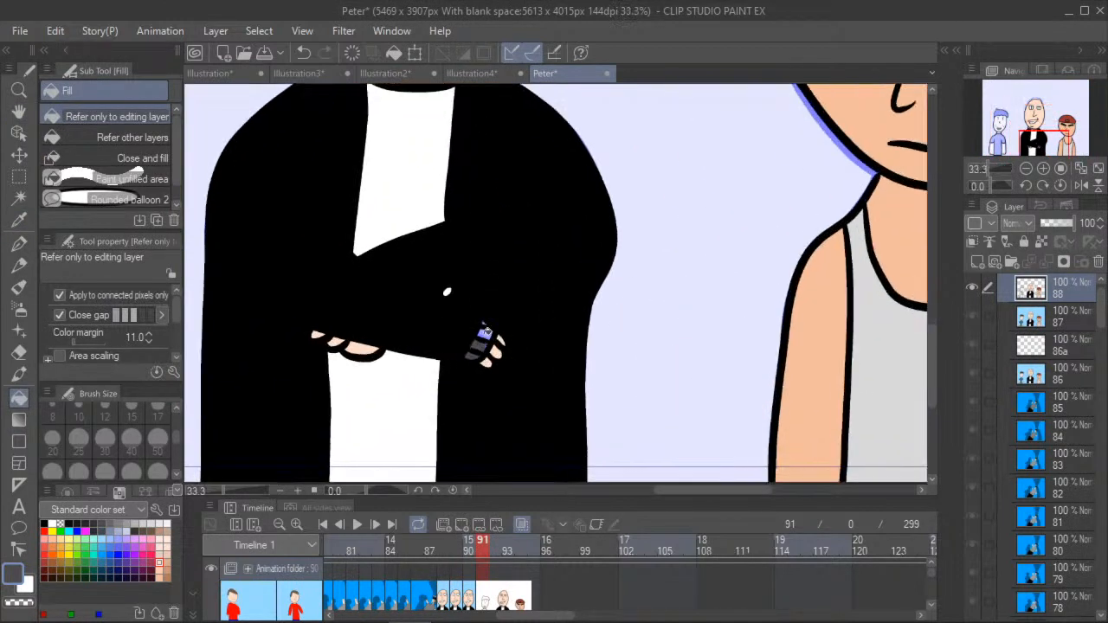
{"action": "scroll", "coordinate": [482, 333], "scroll_direction": "up", "scroll_amount": 2}
{"action": "left_click", "coordinate": [444, 258]}
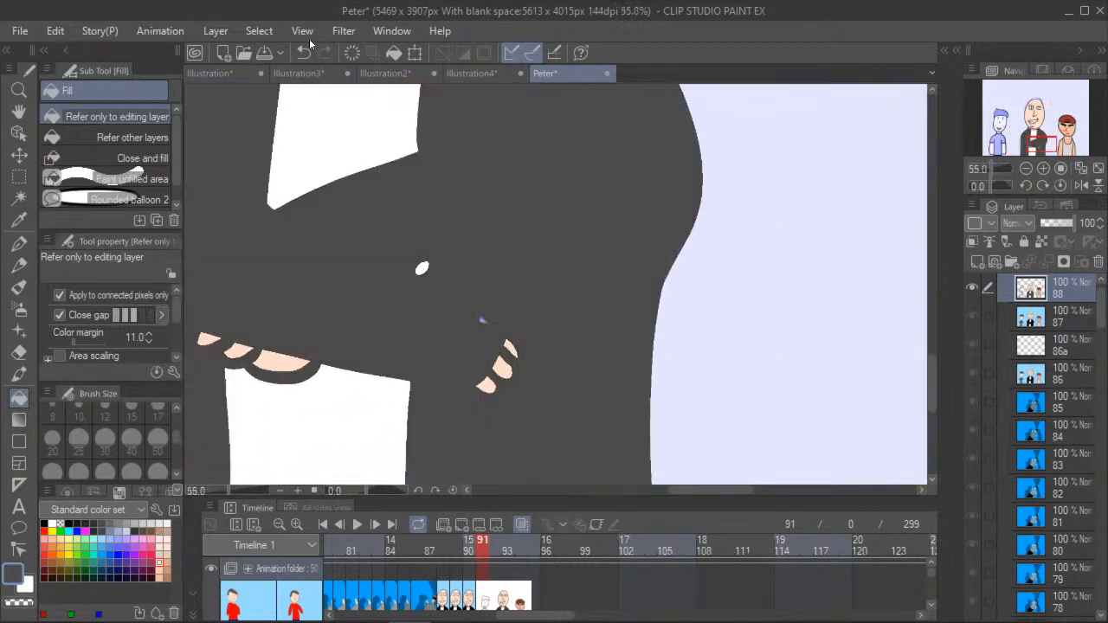
{"action": "left_click", "coordinate": [304, 52]}
{"action": "scroll", "coordinate": [500, 305], "scroll_direction": "up", "scroll_amount": 2}
{"action": "left_click", "coordinate": [499, 303]}
- Fill both collar pieces at the tall man's neck with the same dark grey
{"action": "left_click", "coordinate": [19, 112]}
{"action": "left_click_drag", "start_coordinate": [274, 132], "coordinate": [402, 472]}
{"action": "left_click_drag", "start_coordinate": [298, 196], "coordinate": [472, 450]}
{"action": "scroll", "coordinate": [370, 341], "scroll_direction": "down", "scroll_amount": 2}
{"action": "left_click", "coordinate": [19, 398]}
{"action": "left_click", "coordinate": [417, 263]}
{"action": "left_click", "coordinate": [711, 293]}
{"action": "scroll", "coordinate": [280, 309], "scroll_direction": "down", "scroll_amount": 5}
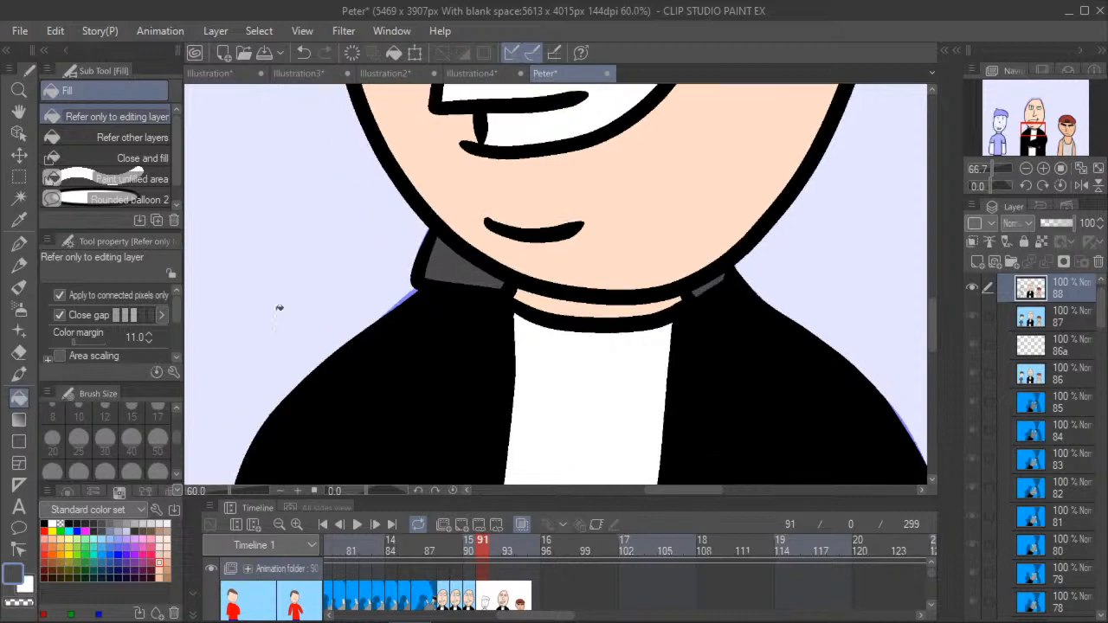
- Sample the dark-haired boy's pale skin tone from frame 90 and return to frame 91
{"action": "left_click", "coordinate": [19, 113]}
{"action": "left_click_drag", "start_coordinate": [291, 286], "coordinate": [438, 303]}
{"action": "scroll", "coordinate": [432, 305], "scroll_direction": "down", "scroll_amount": 2}
{"action": "left_click_drag", "start_coordinate": [320, 355], "coordinate": [334, 318]}
{"action": "left_click_drag", "start_coordinate": [227, 287], "coordinate": [275, 306]}
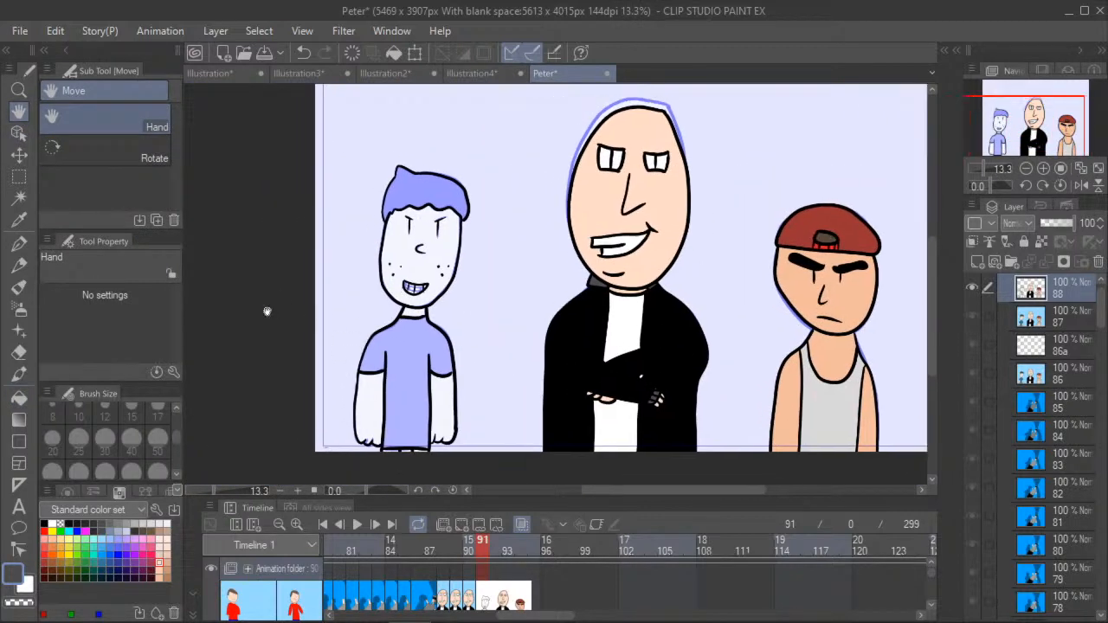
{"action": "scroll", "coordinate": [303, 324], "scroll_direction": "up", "scroll_amount": 4}
{"action": "left_click", "coordinate": [467, 541]}
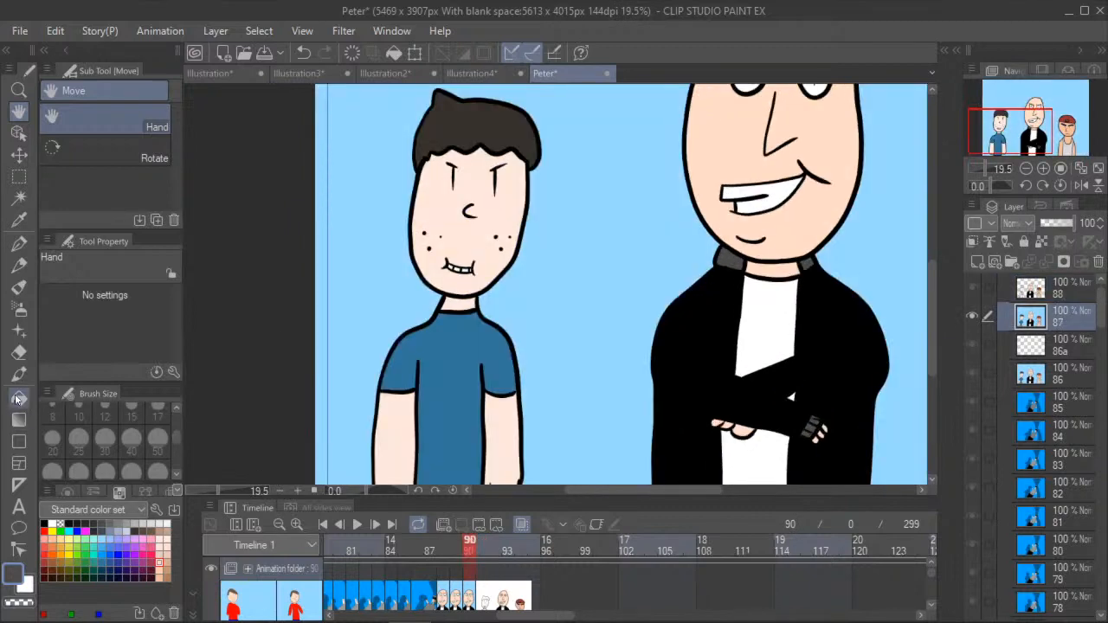
{"action": "left_click", "coordinate": [19, 395]}
{"action": "left_click", "coordinate": [20, 220]}
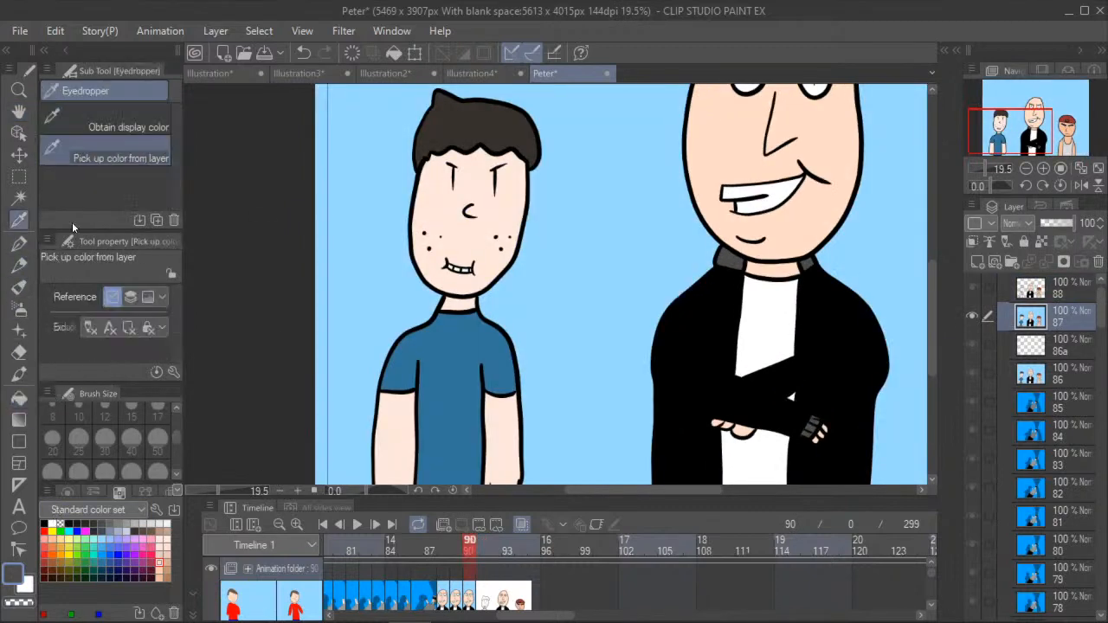
{"action": "left_click", "coordinate": [442, 274]}
{"action": "left_click", "coordinate": [481, 546]}
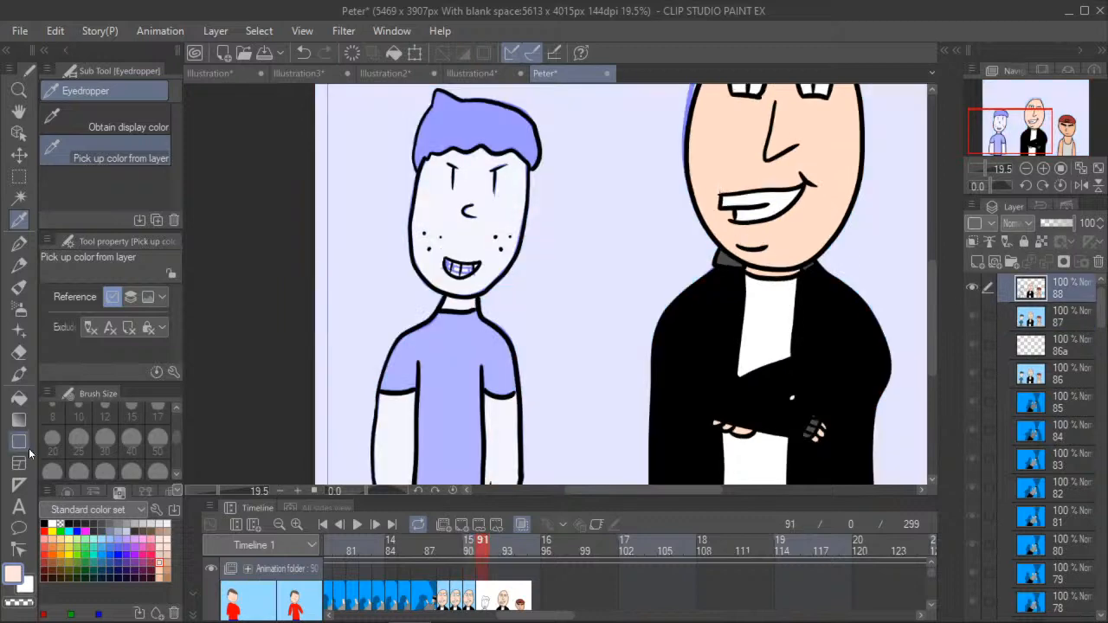
- Fill the boy's arms, face and neck in frame 91 with the sampled pale skin tone
{"action": "left_click", "coordinate": [19, 397]}
{"action": "left_click", "coordinate": [502, 427]}
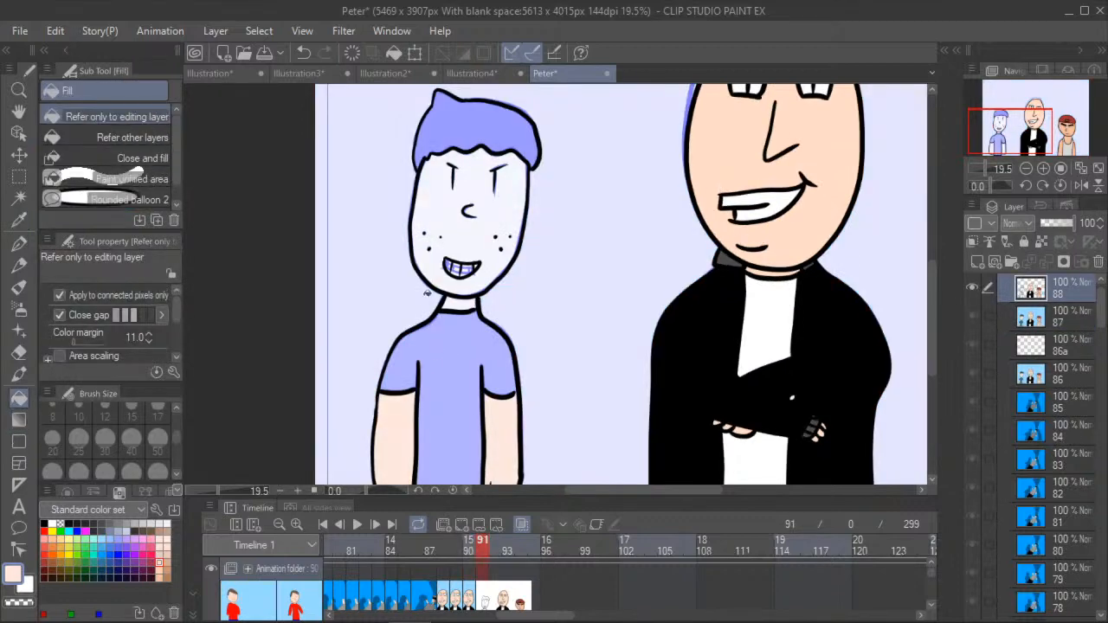
{"action": "left_click", "coordinate": [431, 234]}
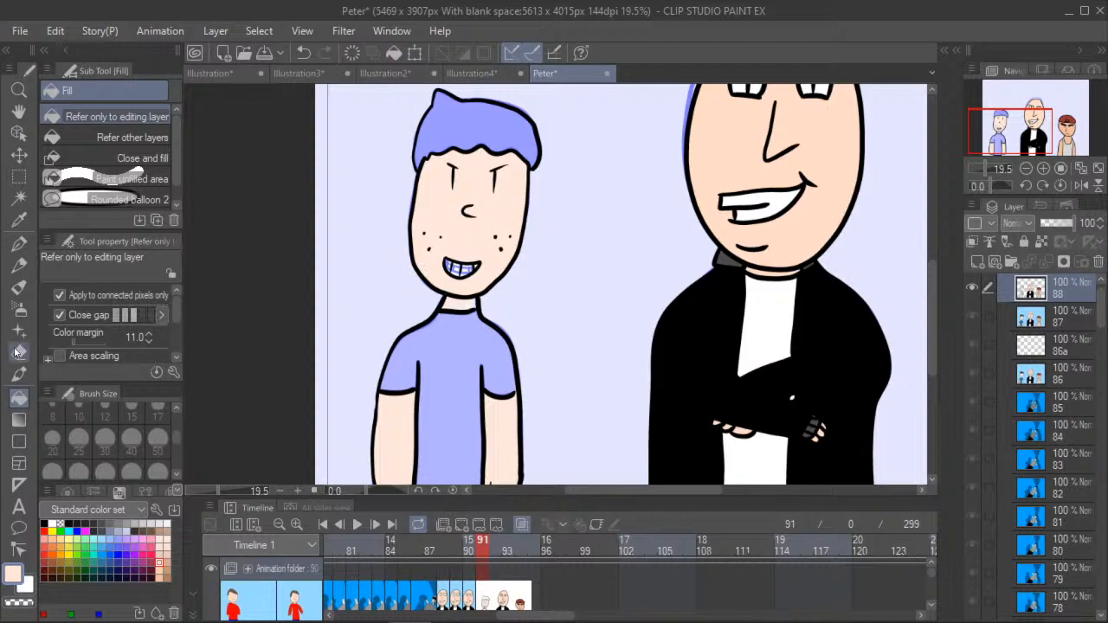
- Fill the gaps between the tooth lines in the boy's grin with white
{"action": "left_click", "coordinate": [53, 524]}
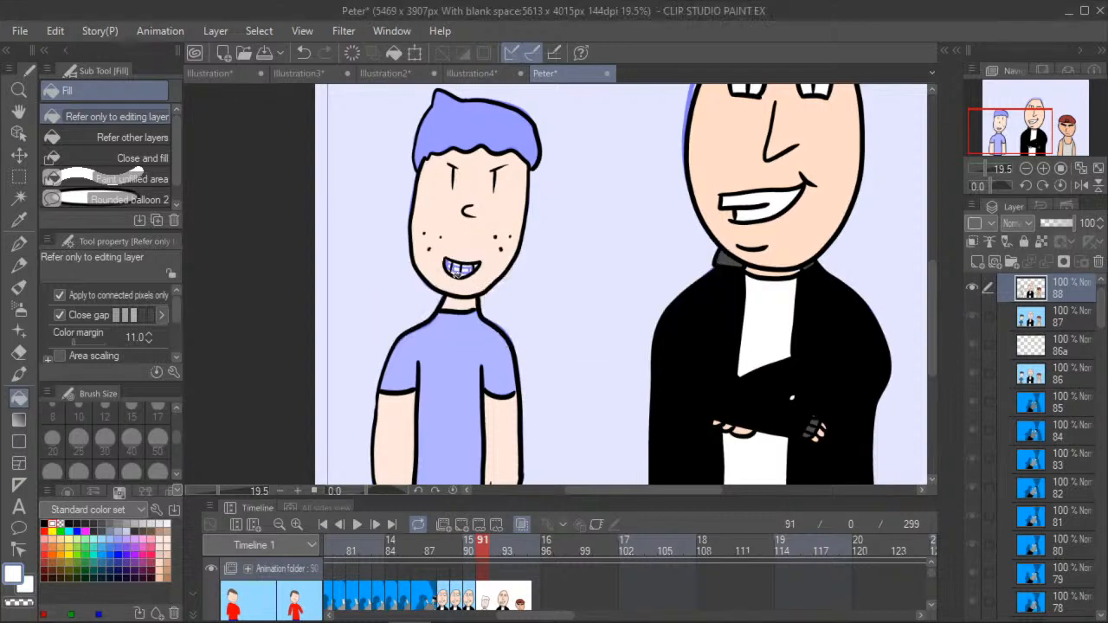
{"action": "scroll", "coordinate": [453, 265], "scroll_direction": "up", "scroll_amount": 3}
{"action": "left_click", "coordinate": [460, 264]}
{"action": "left_click", "coordinate": [488, 262]}
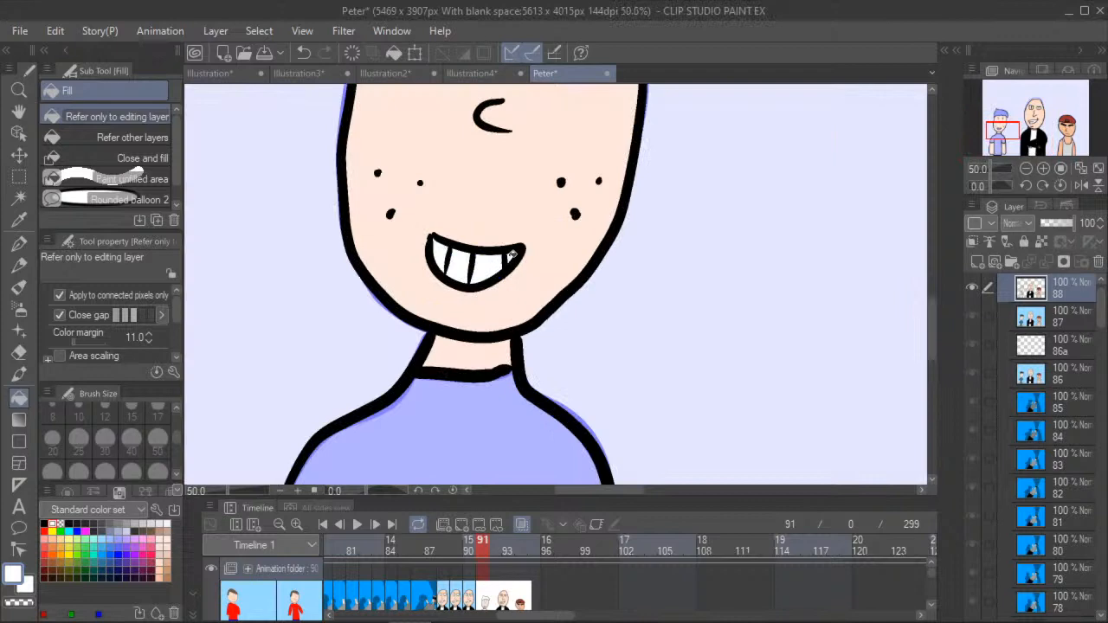
- Fill the boy's hair in frame 91 with a very dark brown from the colour set
{"action": "left_click", "coordinate": [19, 113]}
{"action": "left_click_drag", "start_coordinate": [240, 157], "coordinate": [289, 395]}
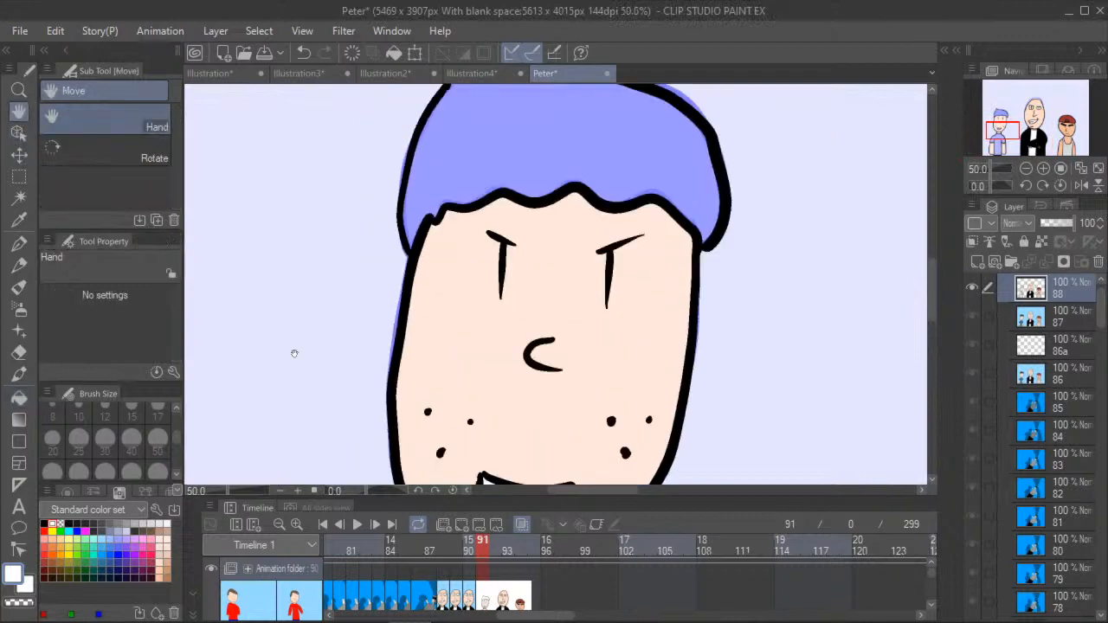
{"action": "scroll", "coordinate": [298, 324], "scroll_direction": "down", "scroll_amount": 2}
{"action": "scroll", "coordinate": [297, 324], "scroll_direction": "up", "scroll_amount": 1}
{"action": "left_click", "coordinate": [19, 396]}
{"action": "left_click", "coordinate": [143, 524]}
{"action": "left_click", "coordinate": [141, 527]}
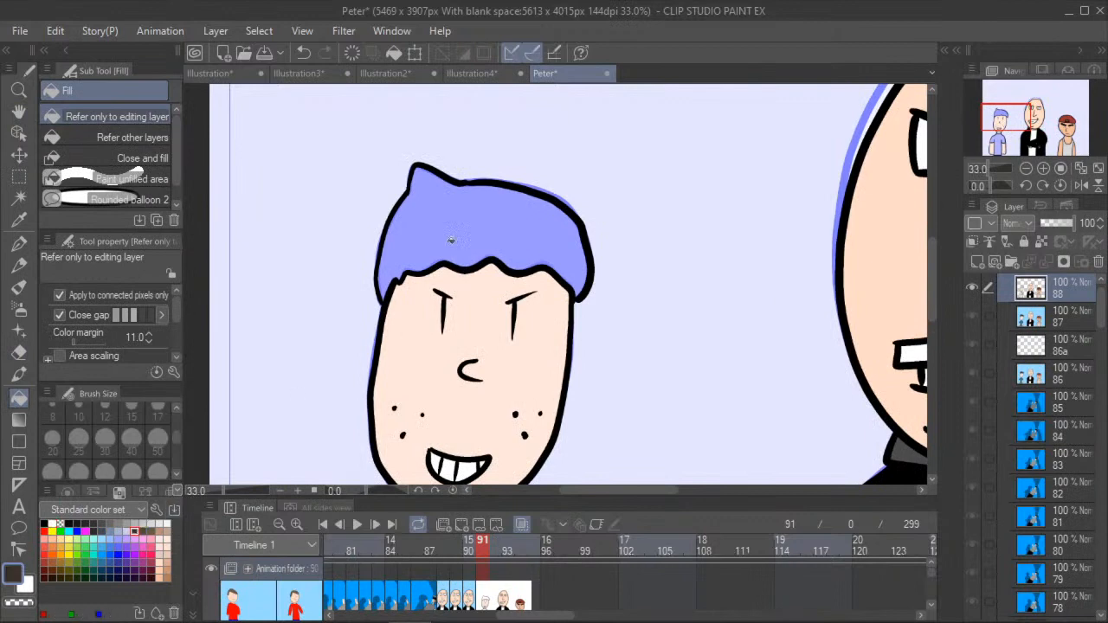
{"action": "left_click", "coordinate": [456, 256]}
- Sample the dark grey of the boy's trousers below the shirt hem from frame 89
{"action": "left_click", "coordinate": [19, 113]}
{"action": "left_click_drag", "start_coordinate": [237, 368], "coordinate": [264, 143]}
{"action": "scroll", "coordinate": [268, 173], "scroll_direction": "down", "scroll_amount": 5}
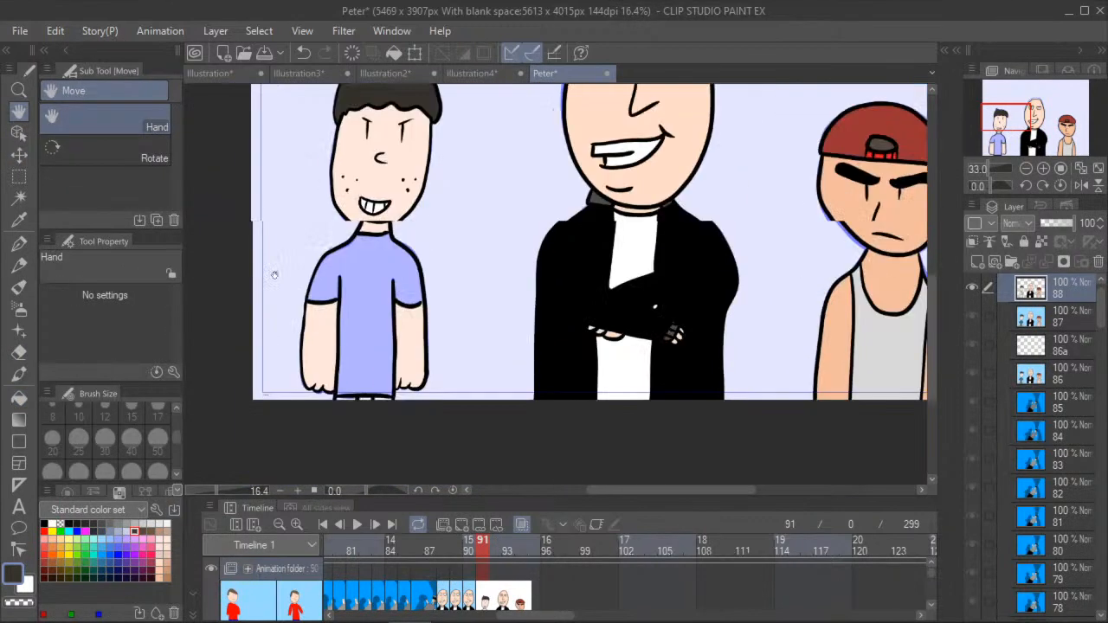
{"action": "scroll", "coordinate": [275, 274], "scroll_direction": "up", "scroll_amount": 2}
{"action": "left_click", "coordinate": [144, 528]}
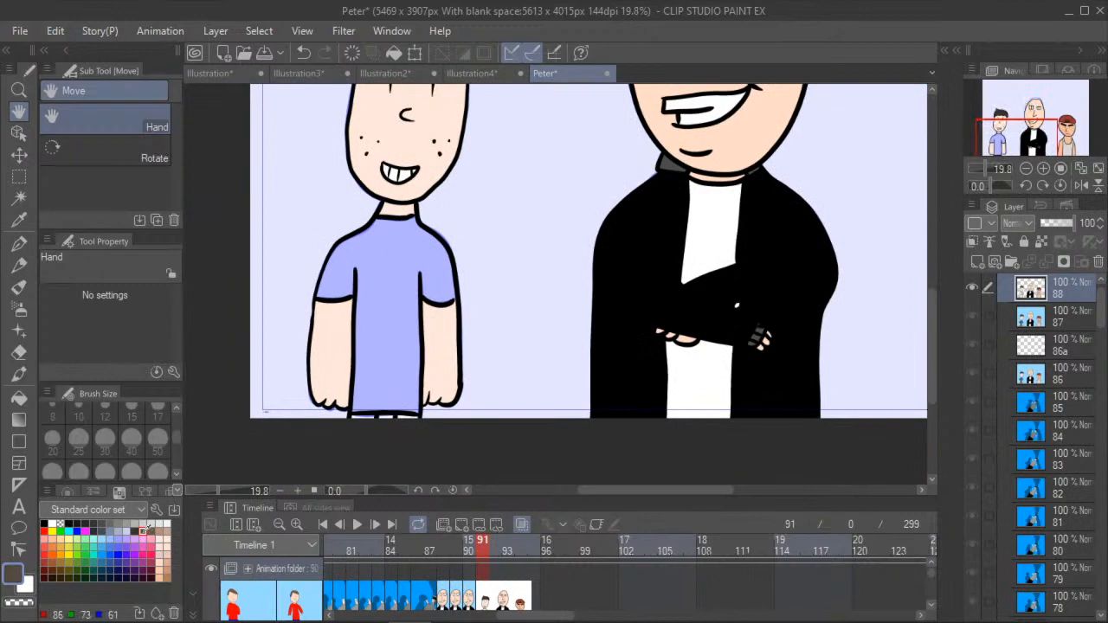
{"action": "left_click", "coordinate": [469, 544]}
{"action": "left_click", "coordinate": [457, 546]}
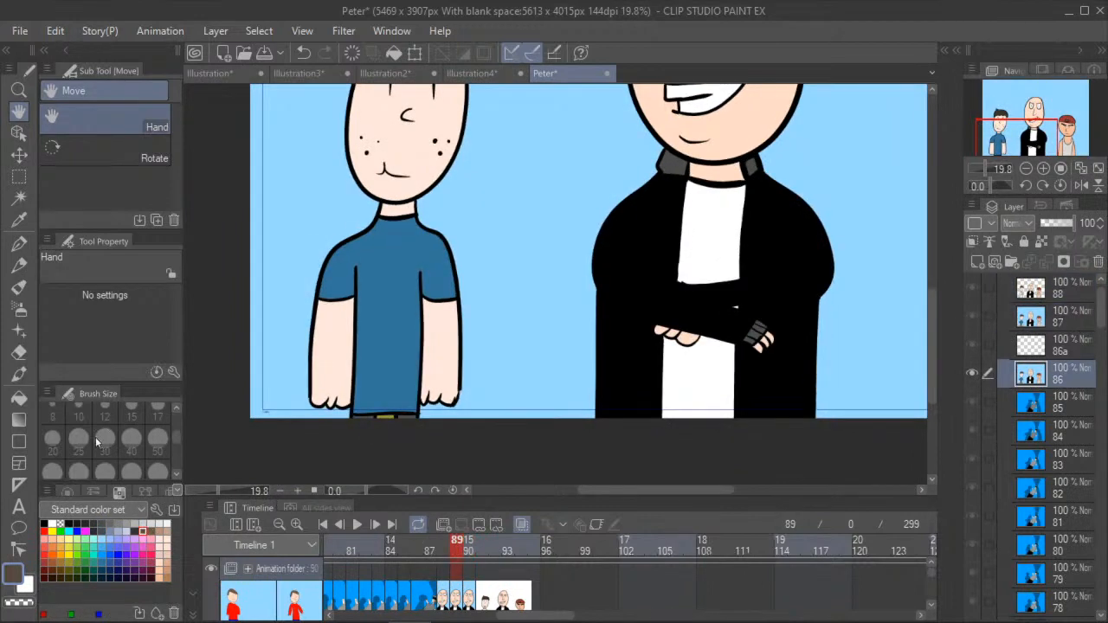
{"action": "key", "text": "i"}
{"action": "scroll", "coordinate": [373, 408], "scroll_direction": "up", "scroll_amount": 1}
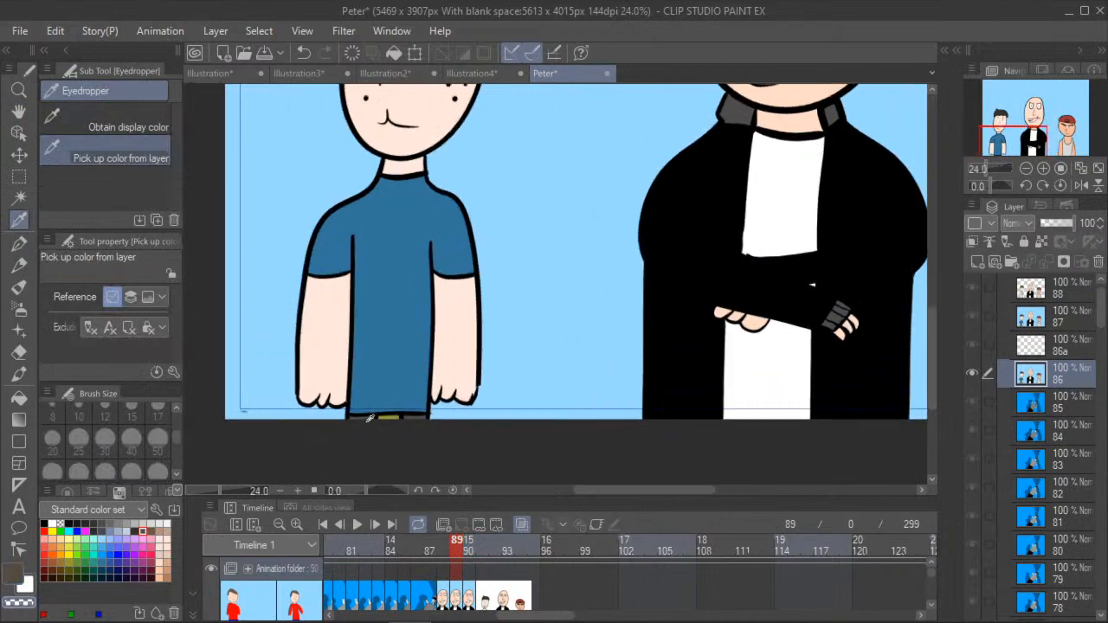
- Fill the boy's trouser areas below the shirt hem with dark grey in frames 90 and 91
{"action": "left_click", "coordinate": [471, 555]}
{"action": "left_click", "coordinate": [19, 398]}
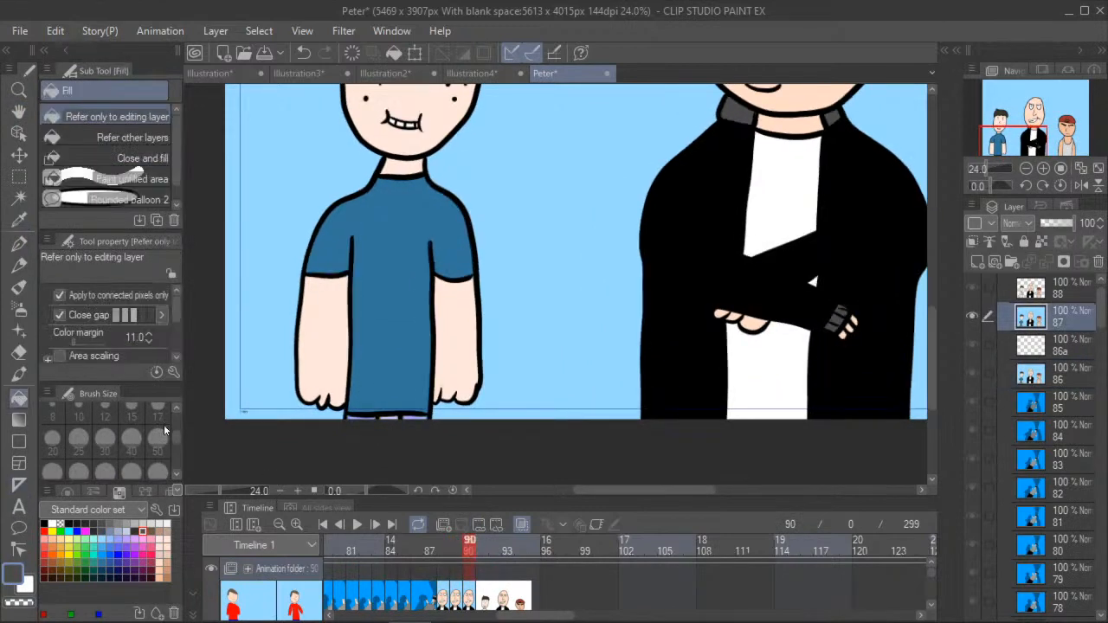
{"action": "scroll", "coordinate": [387, 416], "scroll_direction": "up", "scroll_amount": 2}
{"action": "left_click", "coordinate": [429, 415]}
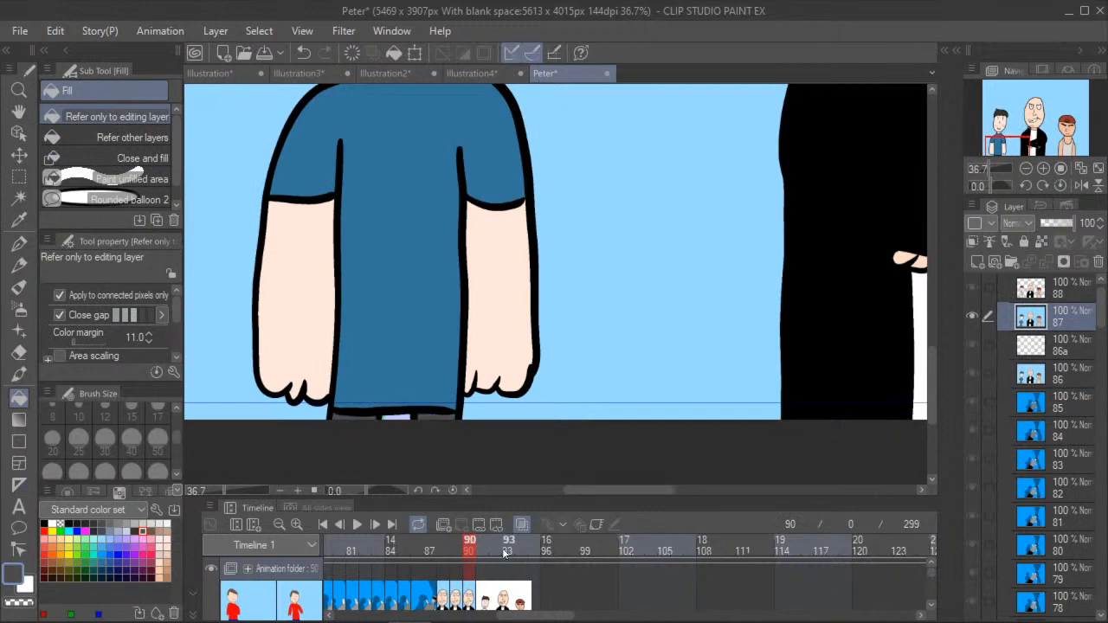
{"action": "left_click", "coordinate": [483, 552]}
{"action": "left_click", "coordinate": [365, 416]}
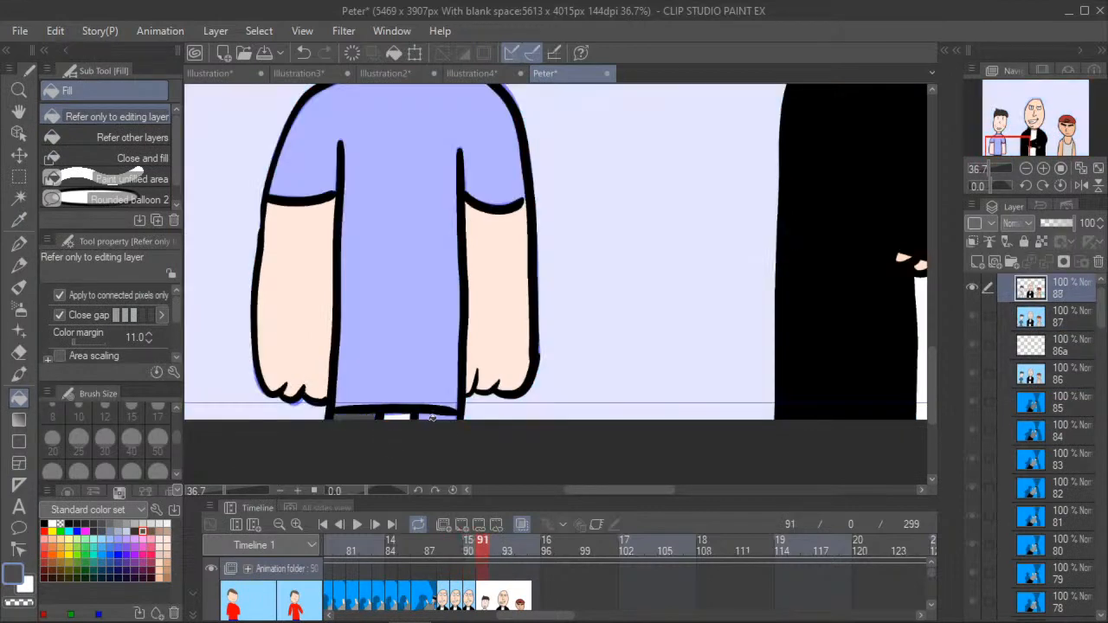
- Fill the boy's belt buckle with olive yellow in frames 91 and 90, undoing the fill that recolours the outlines
{"action": "left_click", "coordinate": [70, 561]}
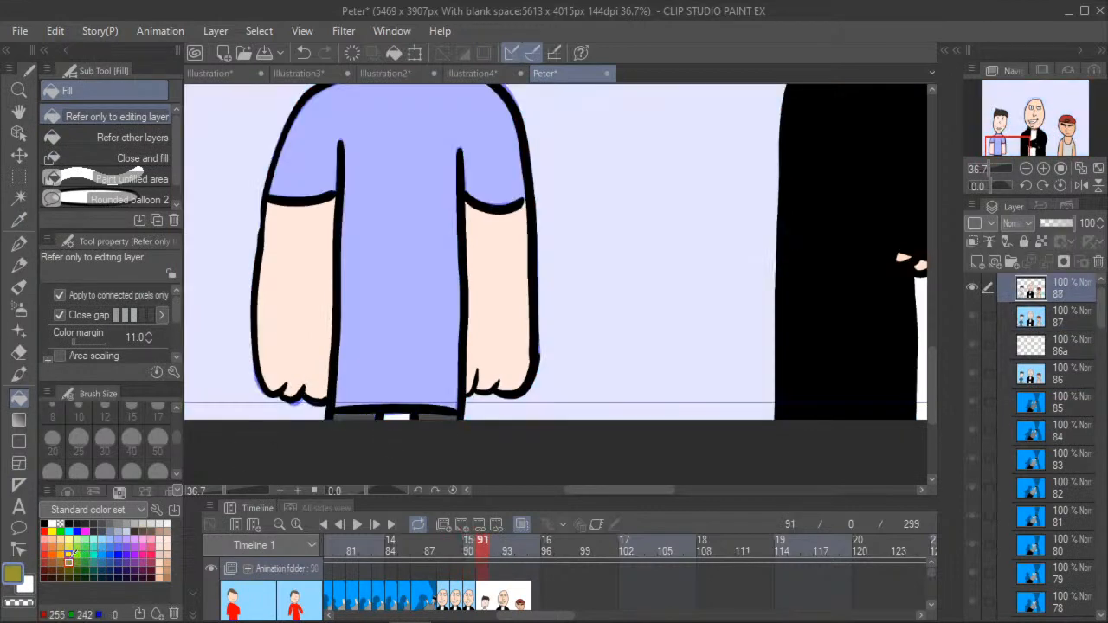
{"action": "left_click", "coordinate": [396, 416]}
{"action": "left_click", "coordinate": [467, 554]}
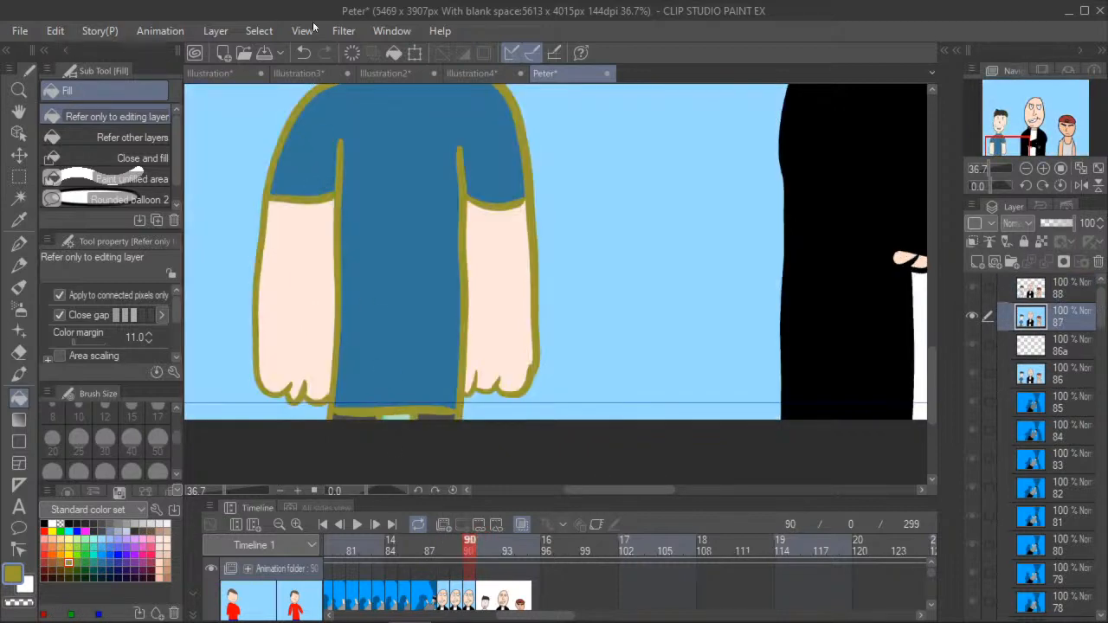
{"action": "left_click", "coordinate": [304, 53]}
{"action": "left_click", "coordinate": [397, 417]}
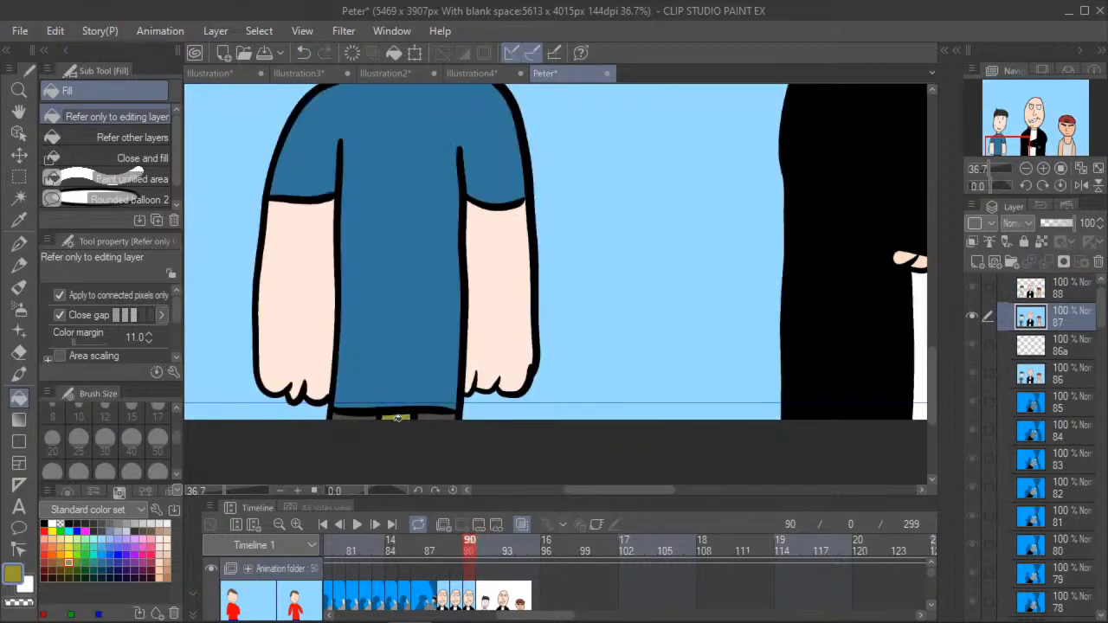
{"action": "left_click", "coordinate": [482, 552]}
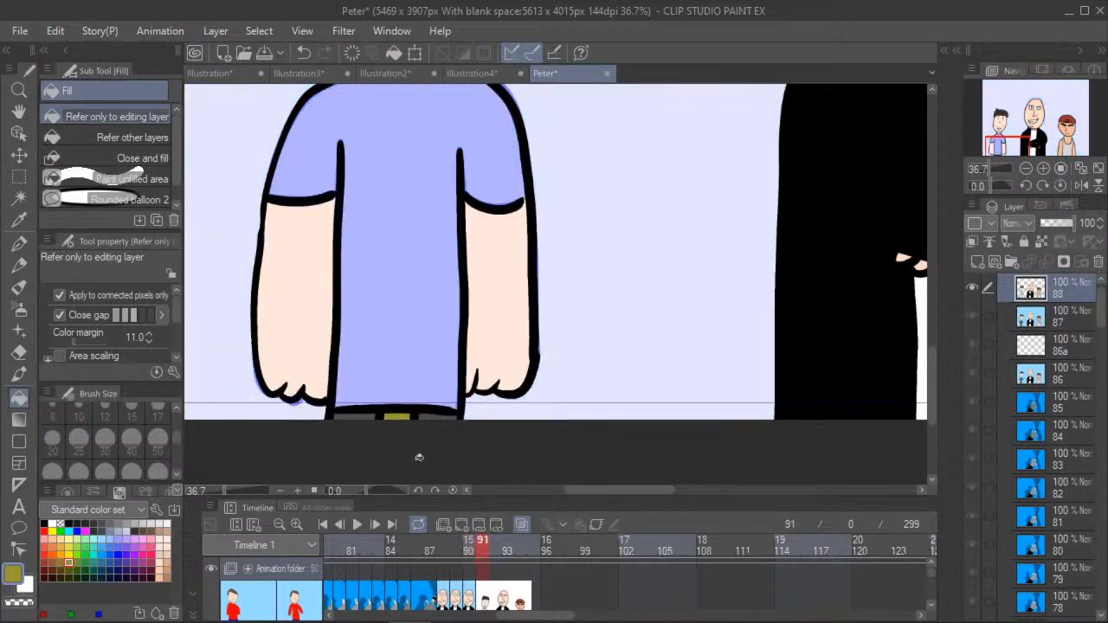
- Sample the blue of the boy's T-shirt from frame 90
{"action": "left_click", "coordinate": [467, 553]}
{"action": "left_click", "coordinate": [19, 220]}
{"action": "left_click", "coordinate": [404, 248]}
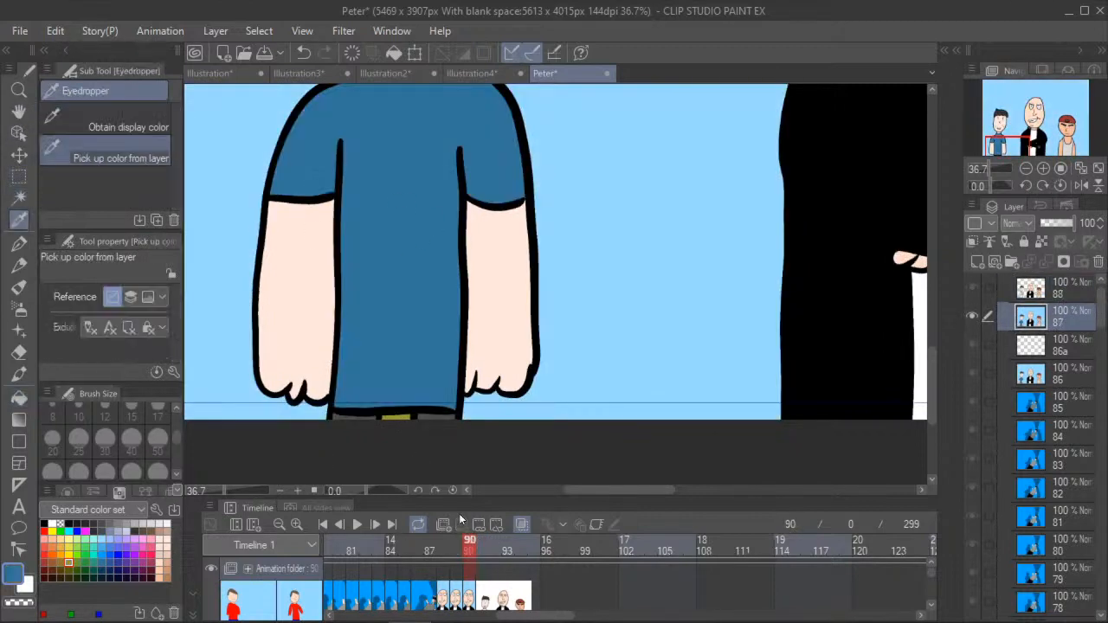
- Fill the boy's T-shirt body with the sampled blue in frame 91
{"action": "left_click", "coordinate": [482, 552]}
{"action": "left_click", "coordinate": [19, 397]}
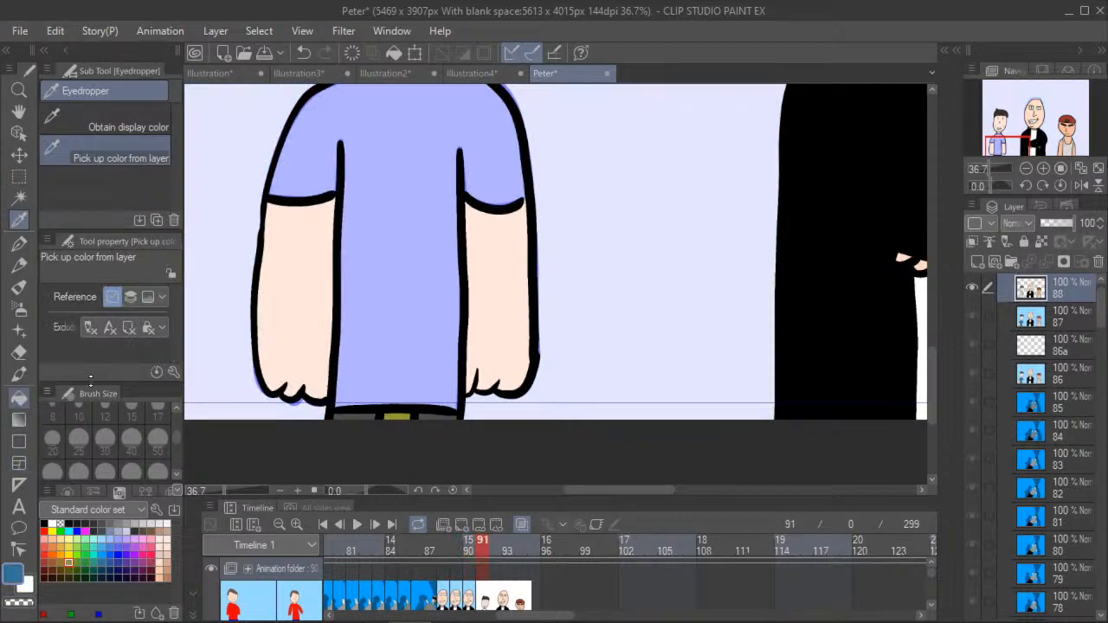
{"action": "left_click", "coordinate": [355, 275]}
- Fill the background behind the three characters in frame 91 with light sky blue
{"action": "key", "text": "h"}
{"action": "scroll", "coordinate": [287, 287], "scroll_direction": "down", "scroll_amount": 5}
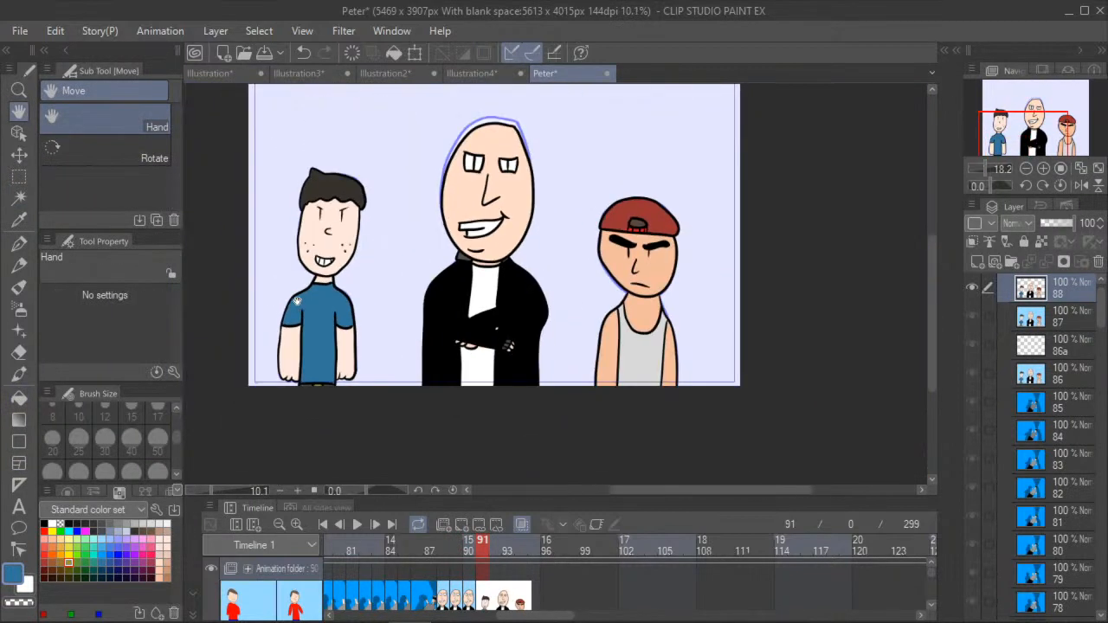
{"action": "scroll", "coordinate": [299, 302], "scroll_direction": "up", "scroll_amount": 1}
{"action": "left_click_drag", "start_coordinate": [294, 304], "coordinate": [240, 307]}
{"action": "left_click_drag", "start_coordinate": [310, 327], "coordinate": [363, 345]}
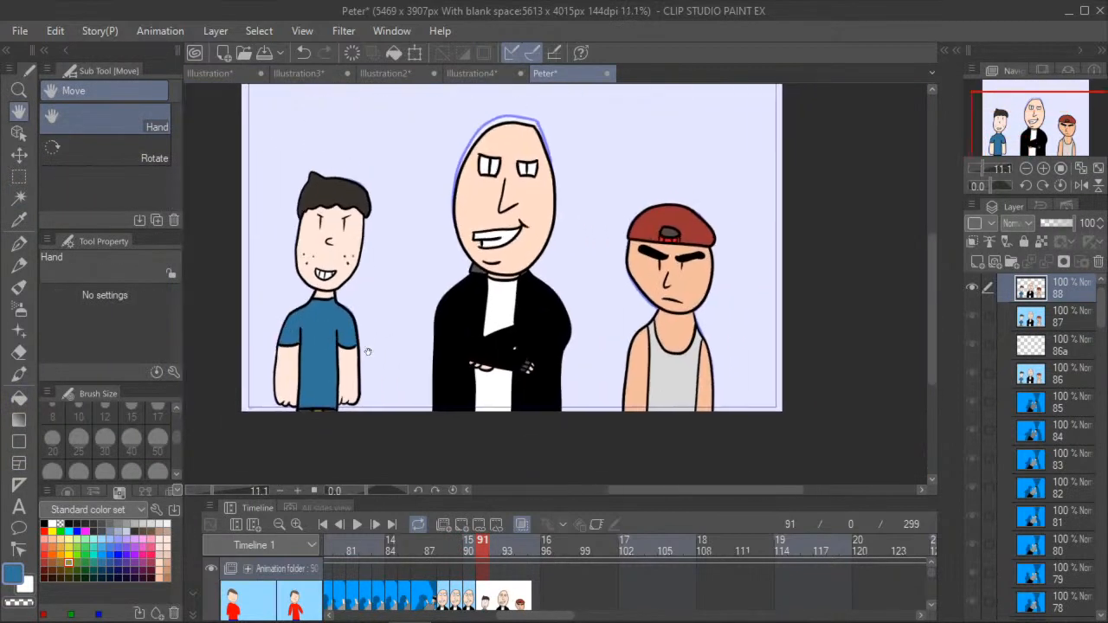
{"action": "left_click", "coordinate": [19, 396]}
{"action": "left_click", "coordinate": [104, 539]}
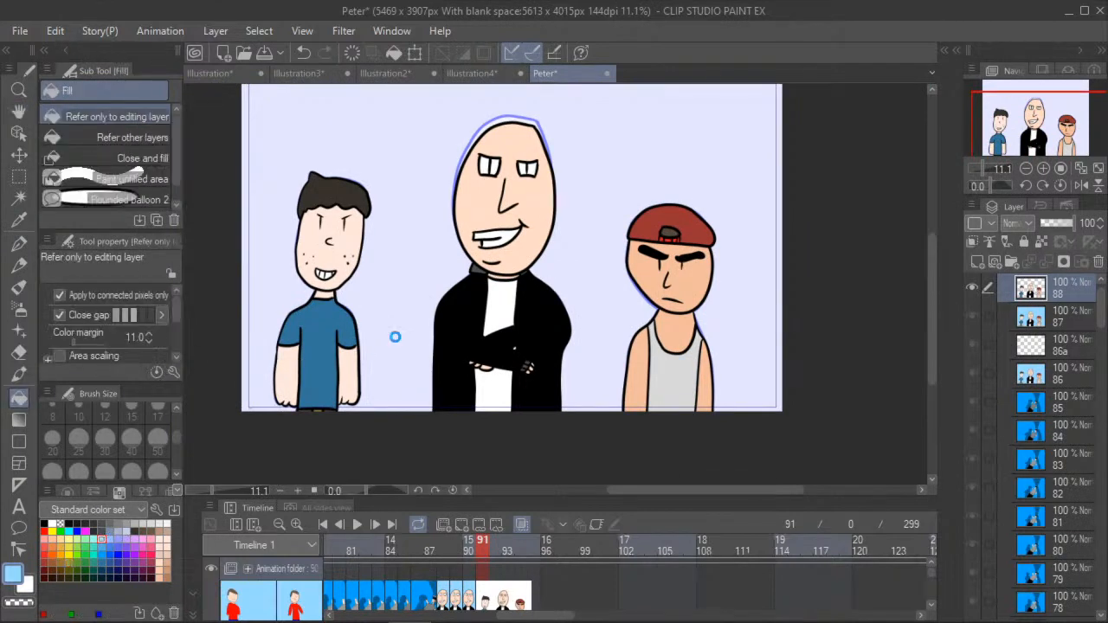
{"action": "left_click", "coordinate": [397, 335]}
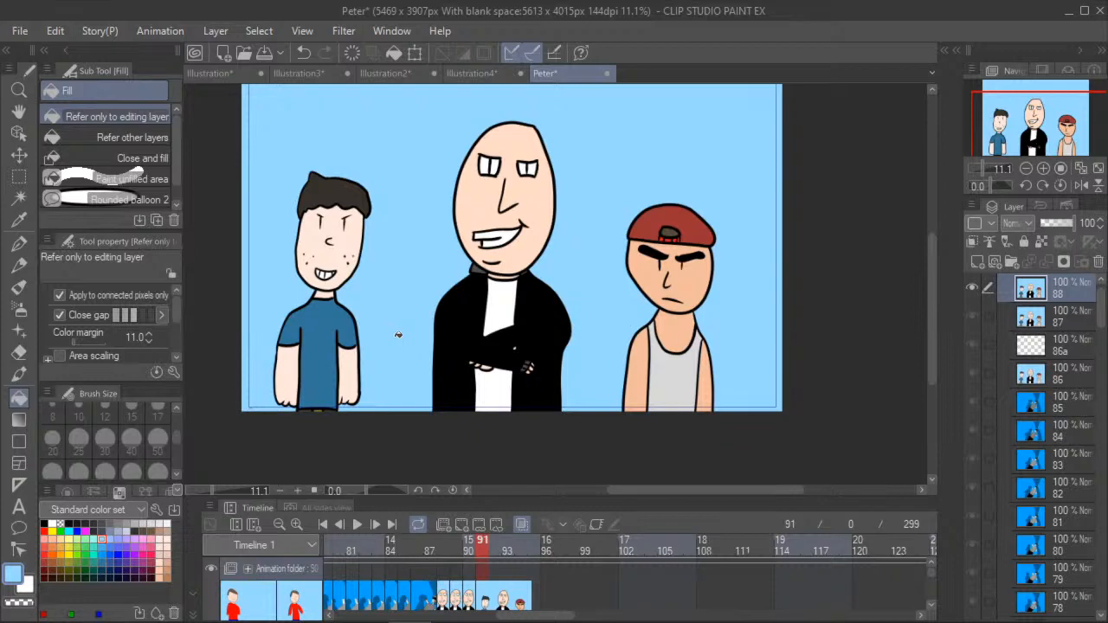
- Reset the canvas rotation, enlarge the canvas area above the timeline and centre the whole frame in view
{"action": "left_click_drag", "start_coordinate": [382, 490], "coordinate": [377, 511]}
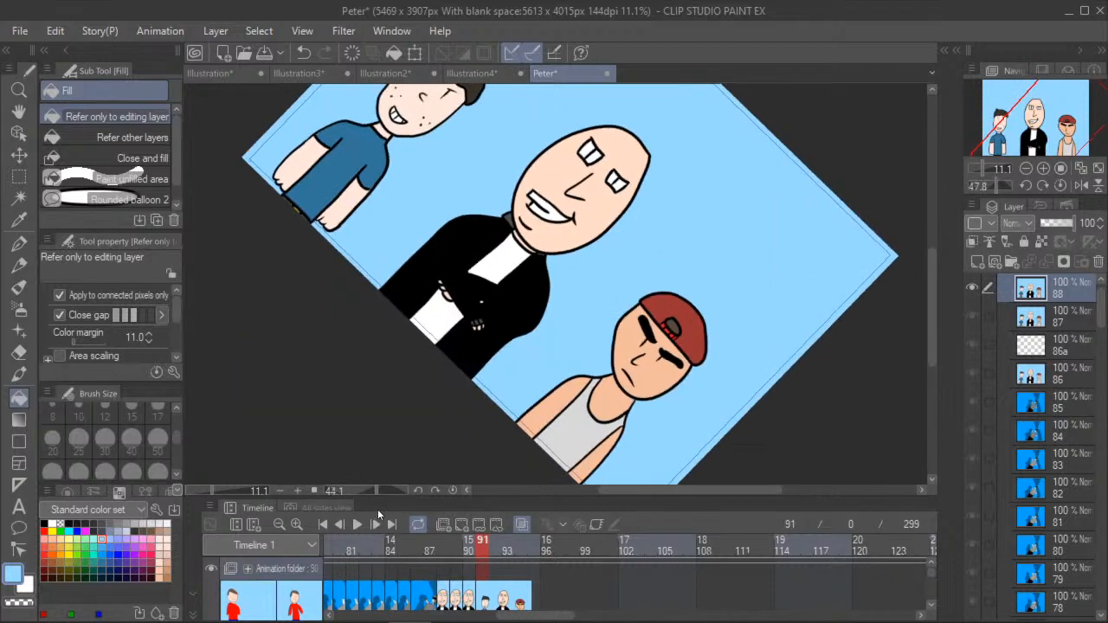
{"action": "left_click", "coordinate": [450, 490]}
{"action": "left_click", "coordinate": [511, 492]}
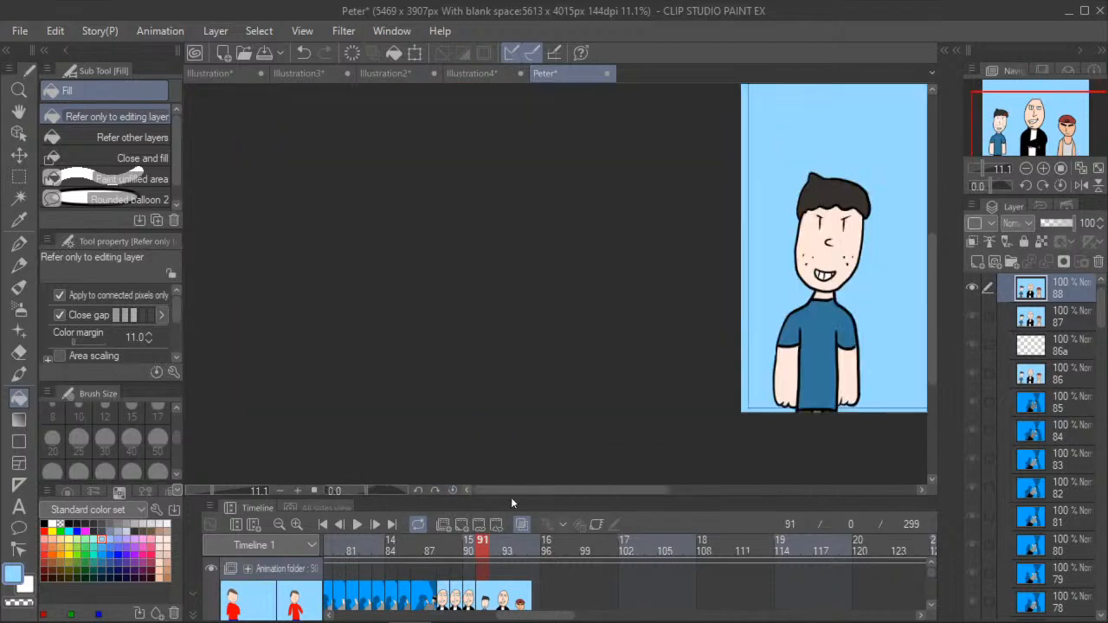
{"action": "left_click_drag", "start_coordinate": [557, 492], "coordinate": [666, 502]}
{"action": "left_click_drag", "start_coordinate": [517, 498], "coordinate": [518, 517]}
{"action": "left_click", "coordinate": [19, 112]}
{"action": "scroll", "coordinate": [367, 238], "scroll_direction": "down", "scroll_amount": 1}
{"action": "scroll", "coordinate": [367, 249], "scroll_direction": "down", "scroll_amount": 4}
{"action": "left_click_drag", "start_coordinate": [333, 215], "coordinate": [291, 316]}
{"action": "scroll", "coordinate": [327, 261], "scroll_direction": "up", "scroll_amount": 3}
{"action": "scroll", "coordinate": [303, 315], "scroll_direction": "up", "scroll_amount": 2}
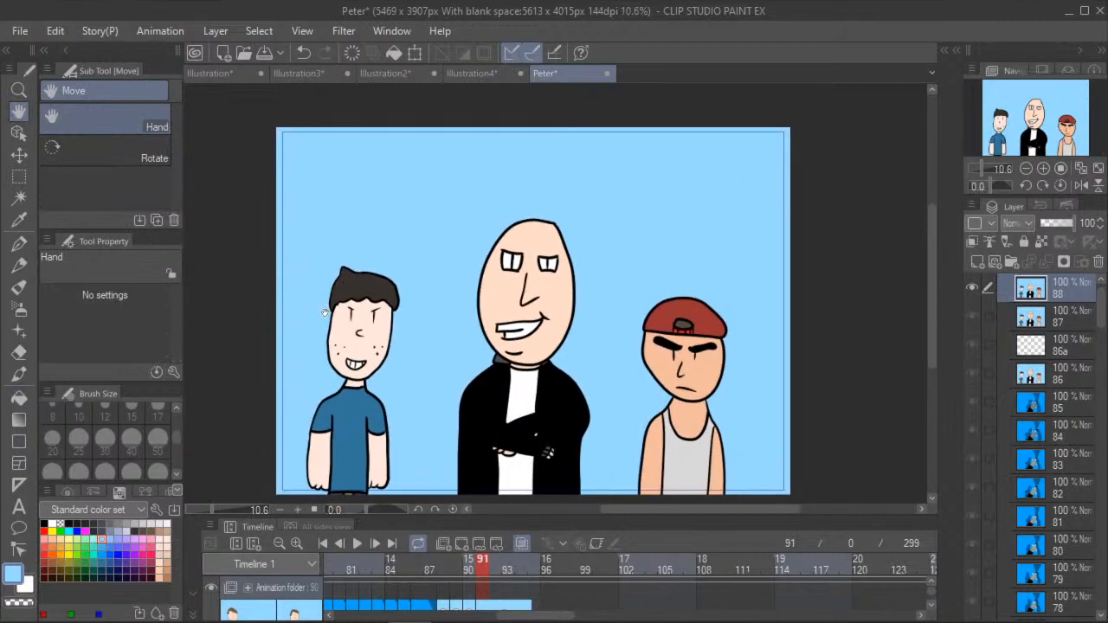
- Play the animation from the first frame through the three-character shot, stop it, and go back to frame 6
{"action": "left_click", "coordinate": [323, 542]}
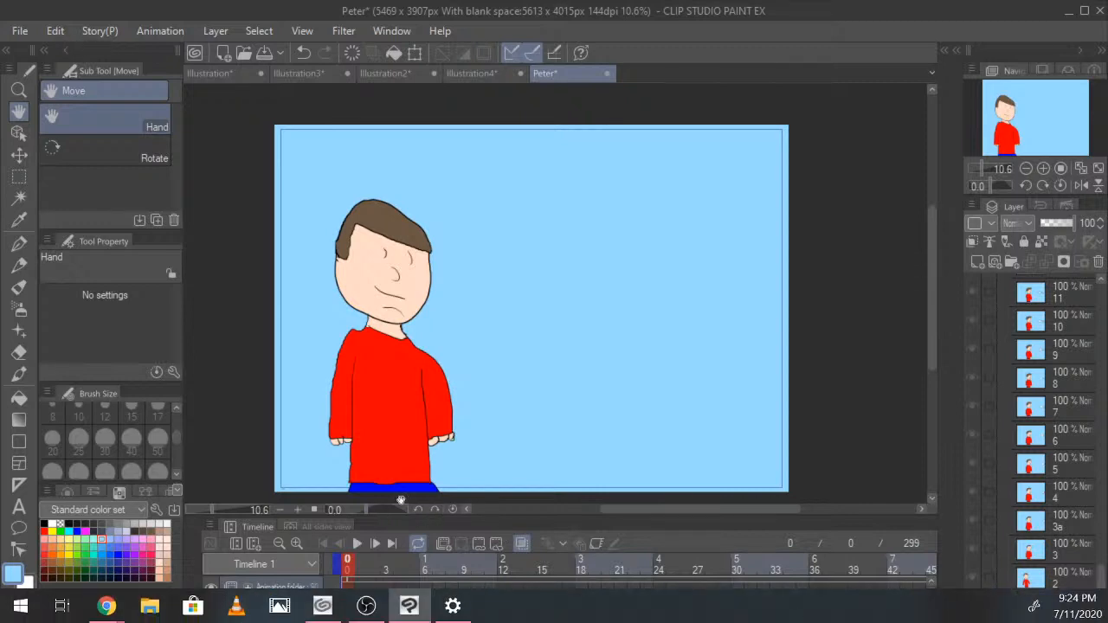
{"action": "left_click", "coordinate": [354, 551]}
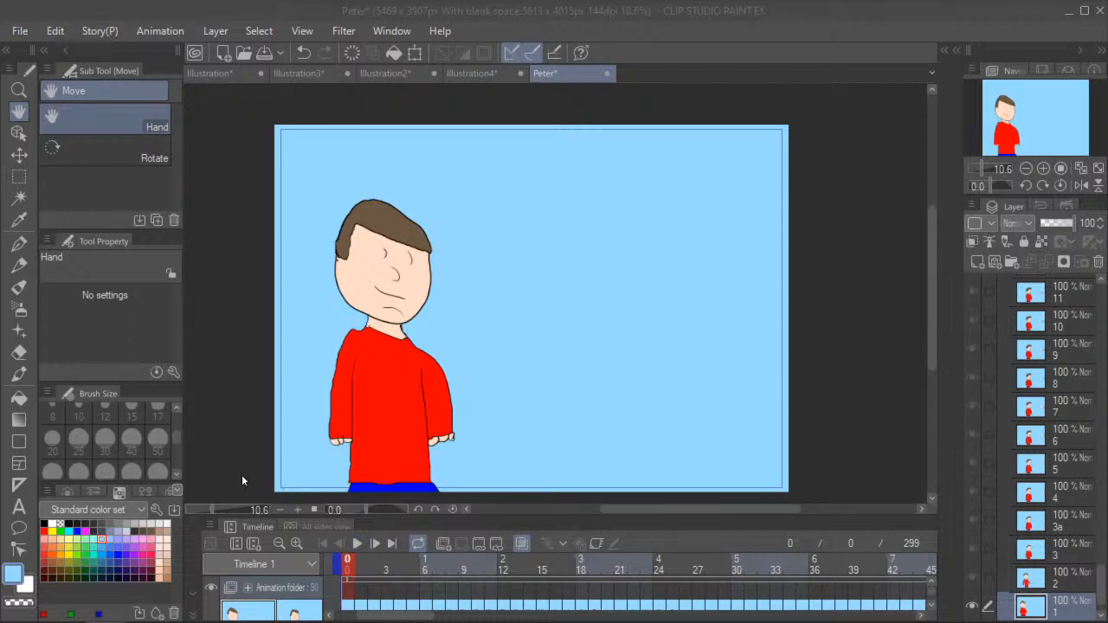
{"action": "left_click", "coordinate": [357, 543]}
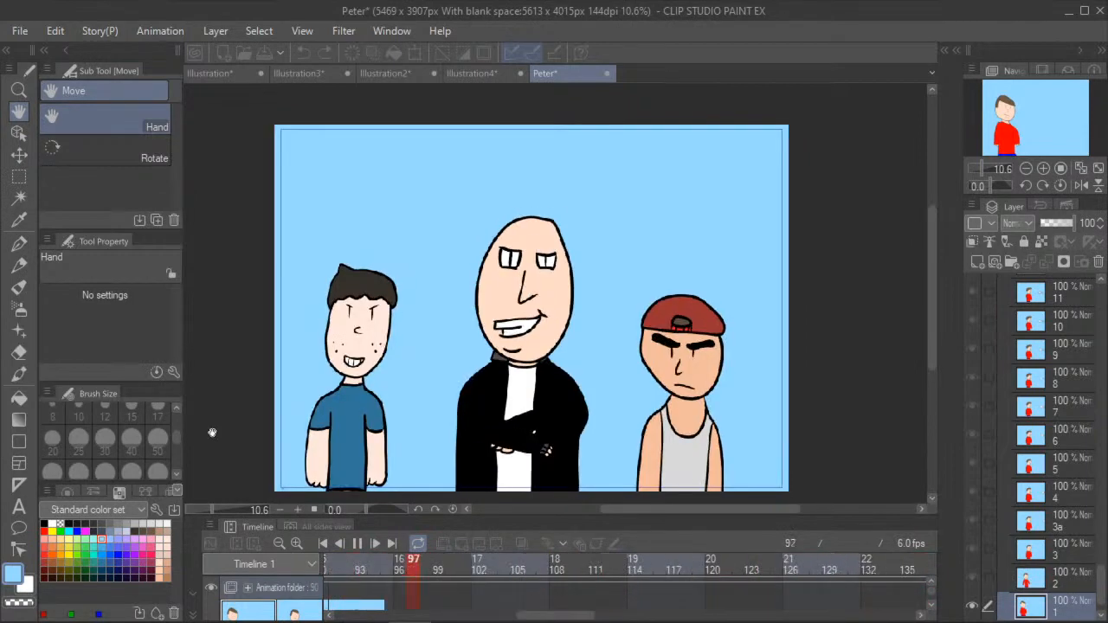
{"action": "left_click", "coordinate": [358, 543]}
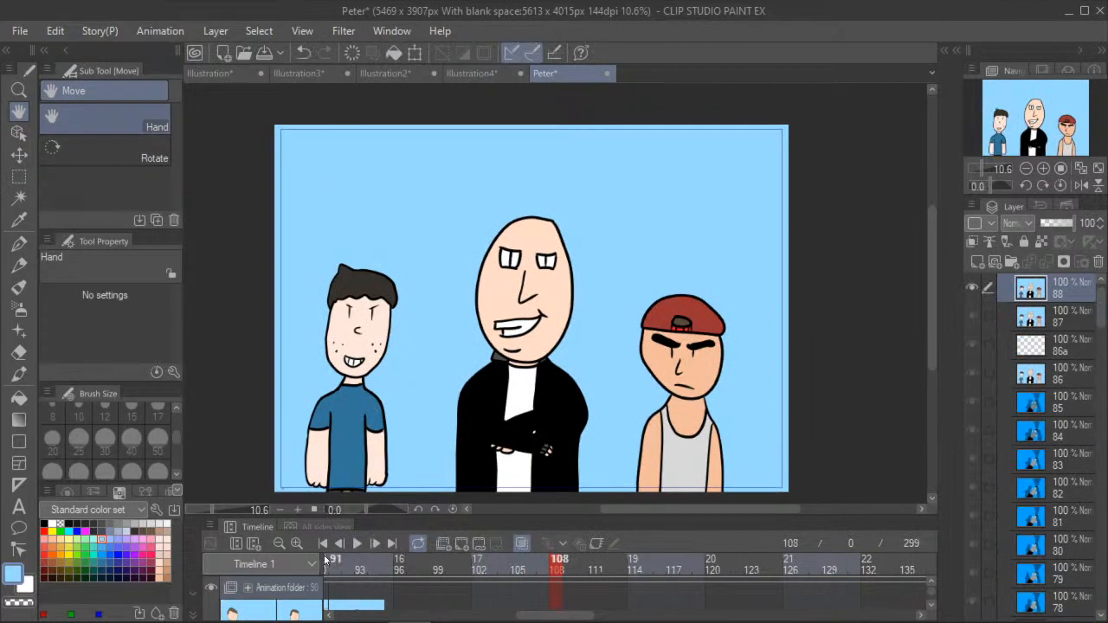
{"action": "left_click", "coordinate": [322, 545]}
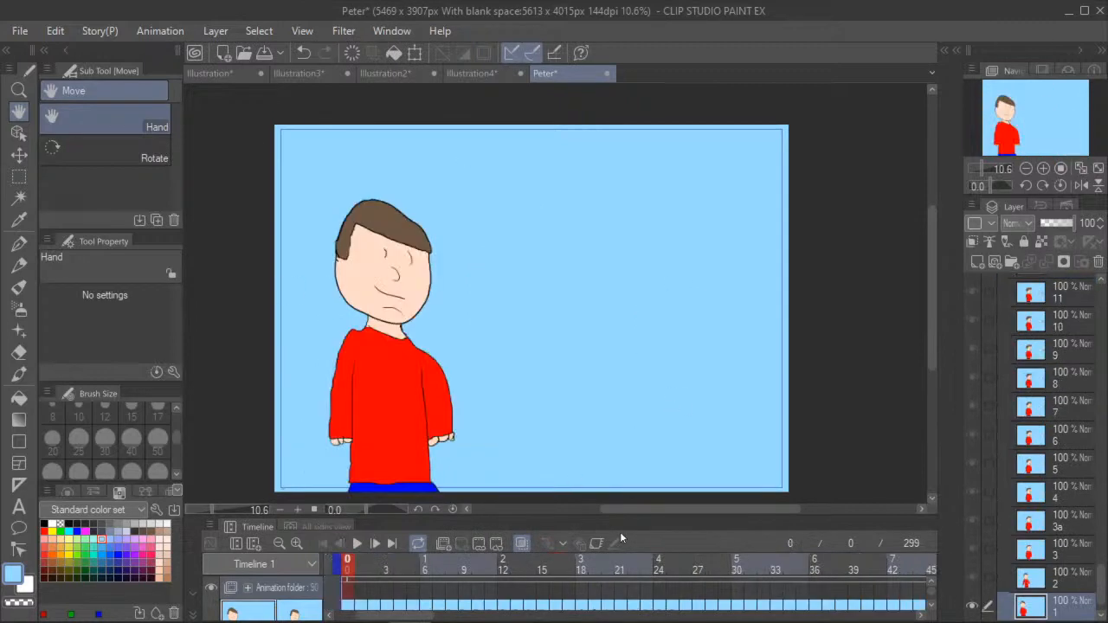
{"action": "left_click", "coordinate": [429, 561]}
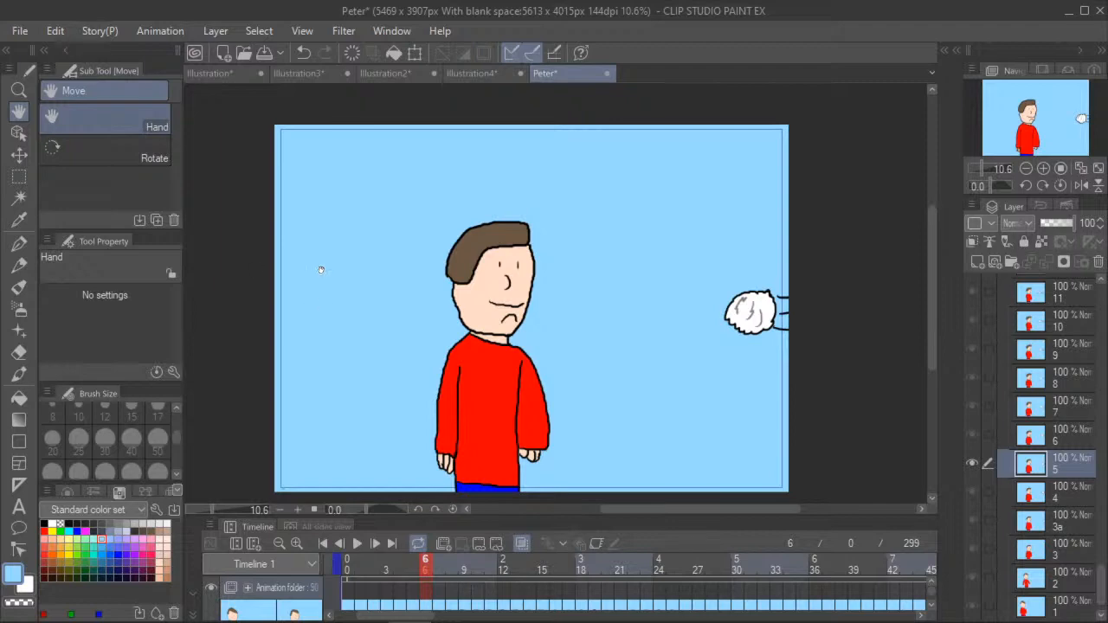
- Create a new 1000 x 1000 px illustration at 72 dpi
{"action": "left_click", "coordinate": [19, 32]}
{"action": "key", "text": "Escape"}
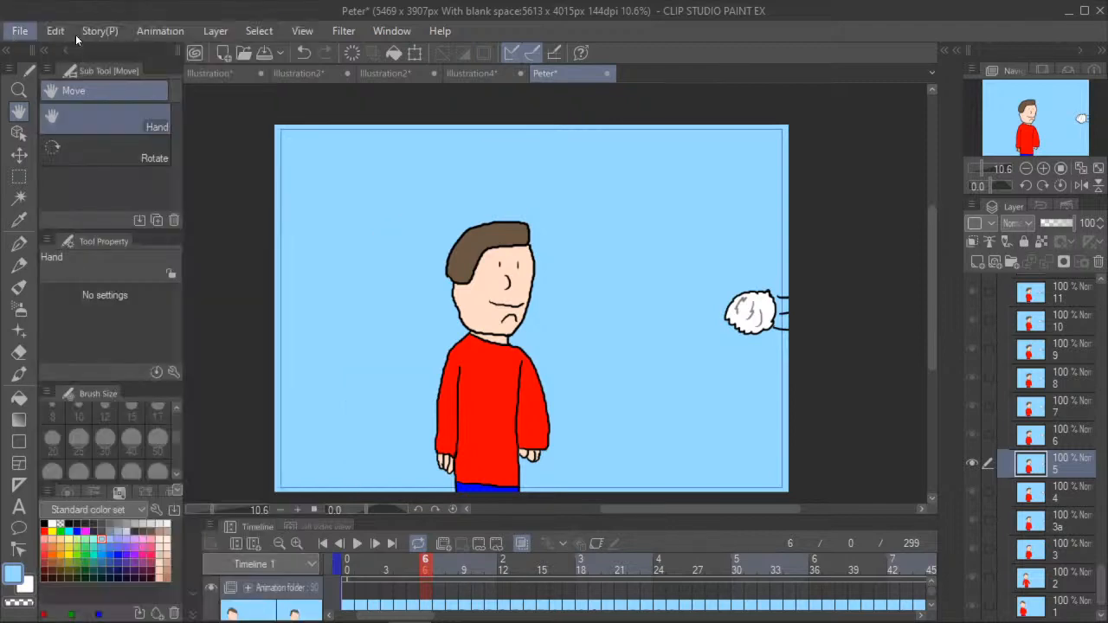
{"action": "left_click", "coordinate": [56, 49]}
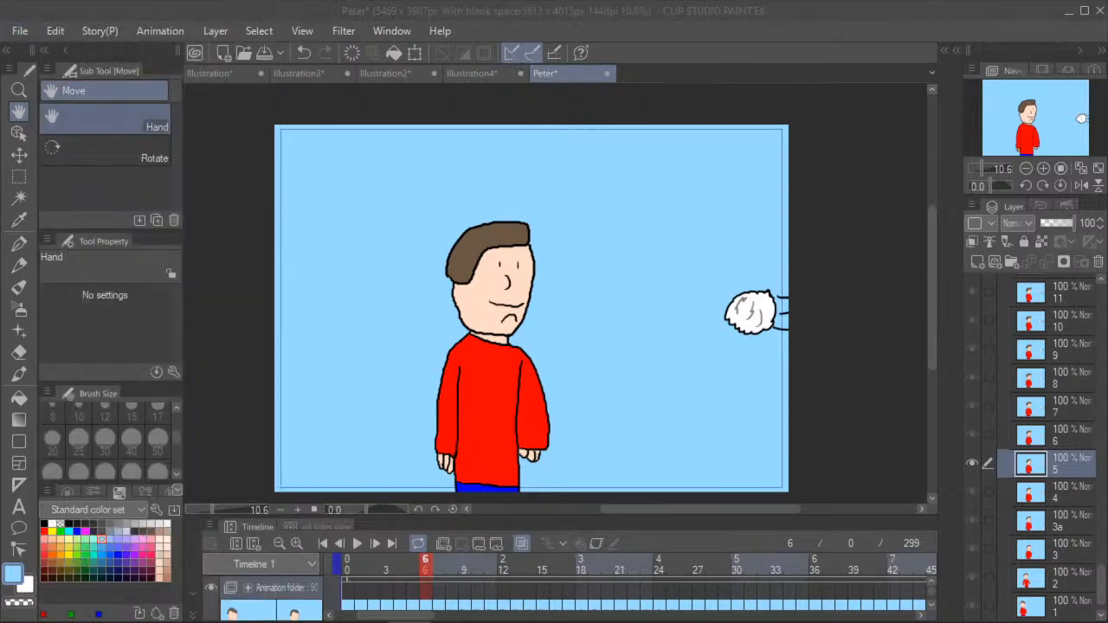
{"action": "key", "text": "Return"}
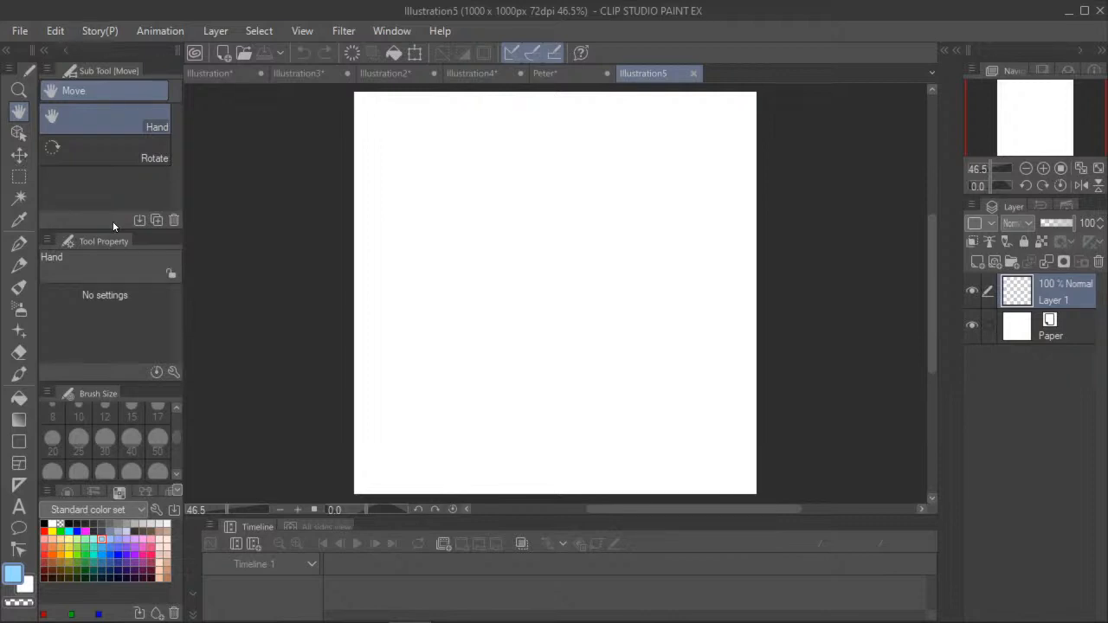
- Set up the G-pen with stabilization 0, brush size 20 and black as the drawing colour
{"action": "left_click", "coordinate": [19, 244]}
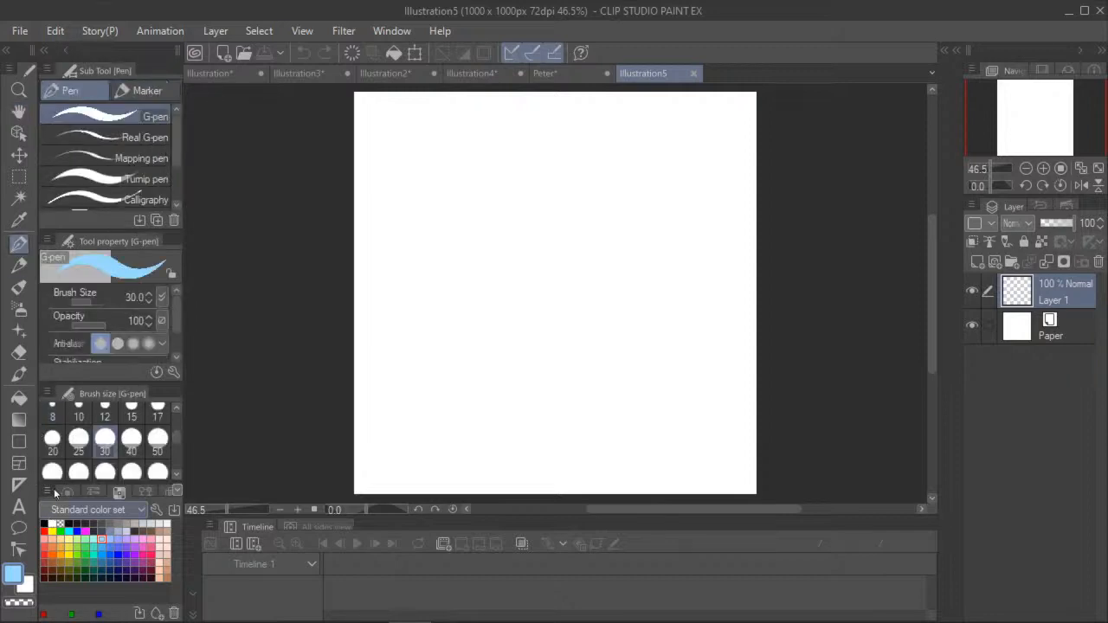
{"action": "scroll", "coordinate": [122, 317], "scroll_direction": "down", "scroll_amount": 1}
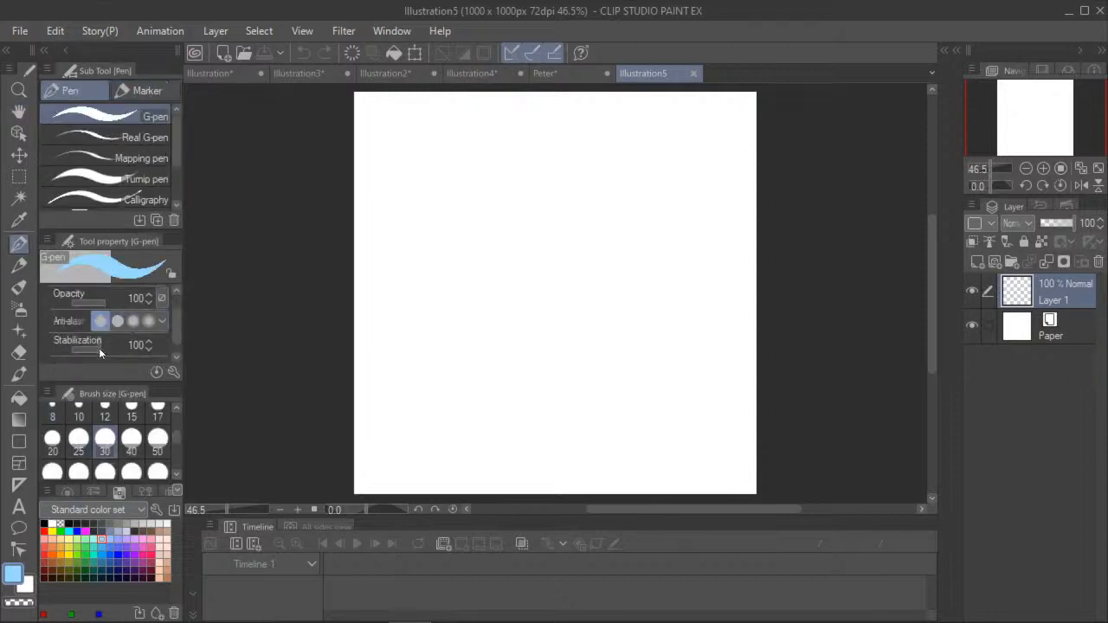
{"action": "left_click", "coordinate": [51, 439]}
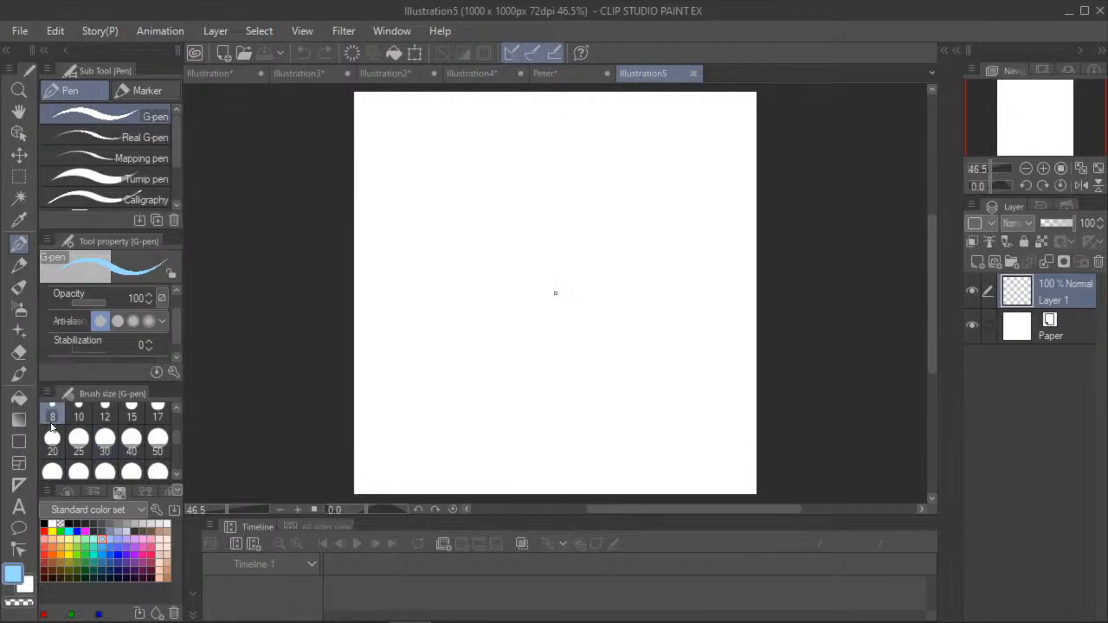
{"action": "key", "text": "d"}
- Handwrite "Subscribe" across the top of the canvas and draw a boxed play icon beside it
{"action": "mouse_move", "coordinate": [394, 110]}
{"action": "left_mouse_down"}
{"action": "mouse_move", "coordinate": [366, 161]}
{"action": "mouse_move", "coordinate": [424, 162]}
{"action": "left_mouse_up"}
{"action": "left_click_drag", "start_coordinate": [430, 106], "coordinate": [431, 161]}
{"action": "left_click_drag", "start_coordinate": [467, 135], "coordinate": [445, 163]}
{"action": "mouse_move", "coordinate": [485, 135]}
{"action": "left_mouse_down"}
{"action": "mouse_move", "coordinate": [472, 147]}
{"action": "mouse_move", "coordinate": [486, 163]}
{"action": "left_mouse_up"}
{"action": "mouse_move", "coordinate": [494, 131]}
{"action": "left_mouse_down"}
{"action": "mouse_move", "coordinate": [507, 126]}
{"action": "mouse_move", "coordinate": [519, 161]}
{"action": "left_mouse_up"}
{"action": "left_click_drag", "start_coordinate": [542, 95], "coordinate": [541, 165]}
{"action": "mouse_move", "coordinate": [560, 149]}
{"action": "left_mouse_down"}
{"action": "mouse_move", "coordinate": [562, 161]}
{"action": "mouse_move", "coordinate": [587, 162]}
{"action": "left_mouse_up"}
{"action": "mouse_move", "coordinate": [705, 104]}
{"action": "left_mouse_down"}
{"action": "mouse_move", "coordinate": [623, 178]}
{"action": "mouse_move", "coordinate": [714, 93]}
{"action": "left_mouse_up"}
{"action": "left_click_drag", "start_coordinate": [658, 113], "coordinate": [656, 143]}
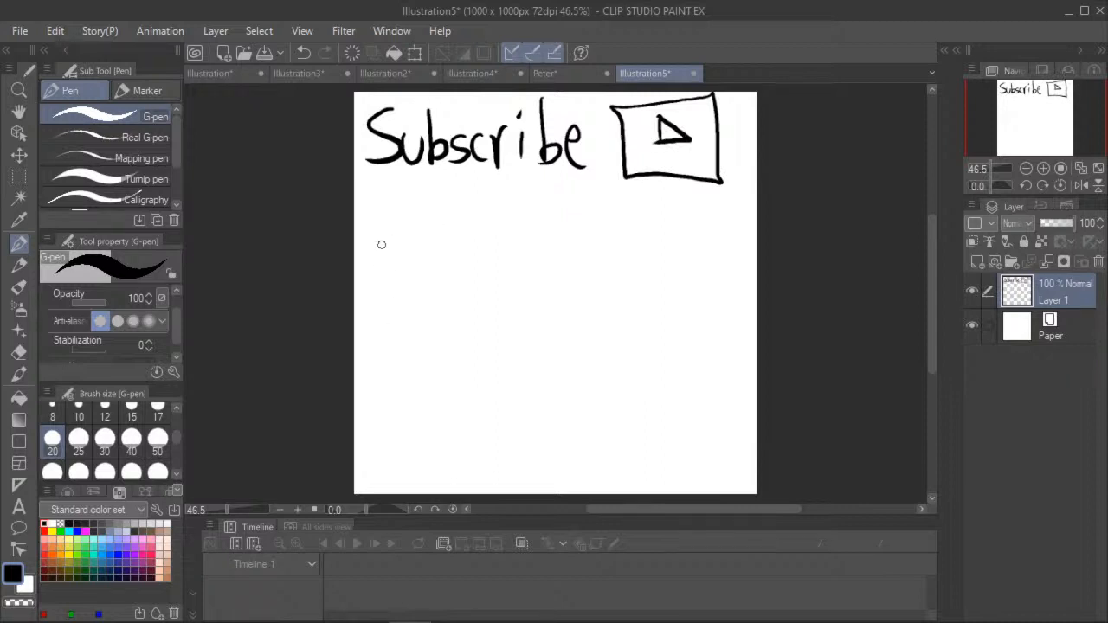
- Handwrite "Twitter" below the Subscribe line and draw a bird outline beside it
{"action": "mouse_move", "coordinate": [374, 235]}
{"action": "left_mouse_down"}
{"action": "mouse_move", "coordinate": [379, 296]}
{"action": "mouse_move", "coordinate": [415, 263]}
{"action": "mouse_move", "coordinate": [424, 292]}
{"action": "left_mouse_up"}
{"action": "left_click", "coordinate": [418, 243]}
{"action": "mouse_move", "coordinate": [441, 227]}
{"action": "left_mouse_down"}
{"action": "mouse_move", "coordinate": [444, 289]}
{"action": "mouse_move", "coordinate": [498, 298]}
{"action": "left_mouse_up"}
{"action": "mouse_move", "coordinate": [509, 272]}
{"action": "left_mouse_down"}
{"action": "mouse_move", "coordinate": [511, 297]}
{"action": "mouse_move", "coordinate": [526, 263]}
{"action": "left_mouse_up"}
{"action": "mouse_move", "coordinate": [595, 268]}
{"action": "left_mouse_down"}
{"action": "mouse_move", "coordinate": [594, 269]}
{"action": "mouse_move", "coordinate": [605, 242]}
{"action": "mouse_move", "coordinate": [651, 259]}
{"action": "mouse_move", "coordinate": [604, 301]}
{"action": "mouse_move", "coordinate": [570, 298]}
{"action": "mouse_move", "coordinate": [559, 269]}
{"action": "mouse_move", "coordinate": [597, 269]}
{"action": "mouse_move", "coordinate": [572, 234]}
{"action": "mouse_move", "coordinate": [595, 277]}
{"action": "left_mouse_up"}
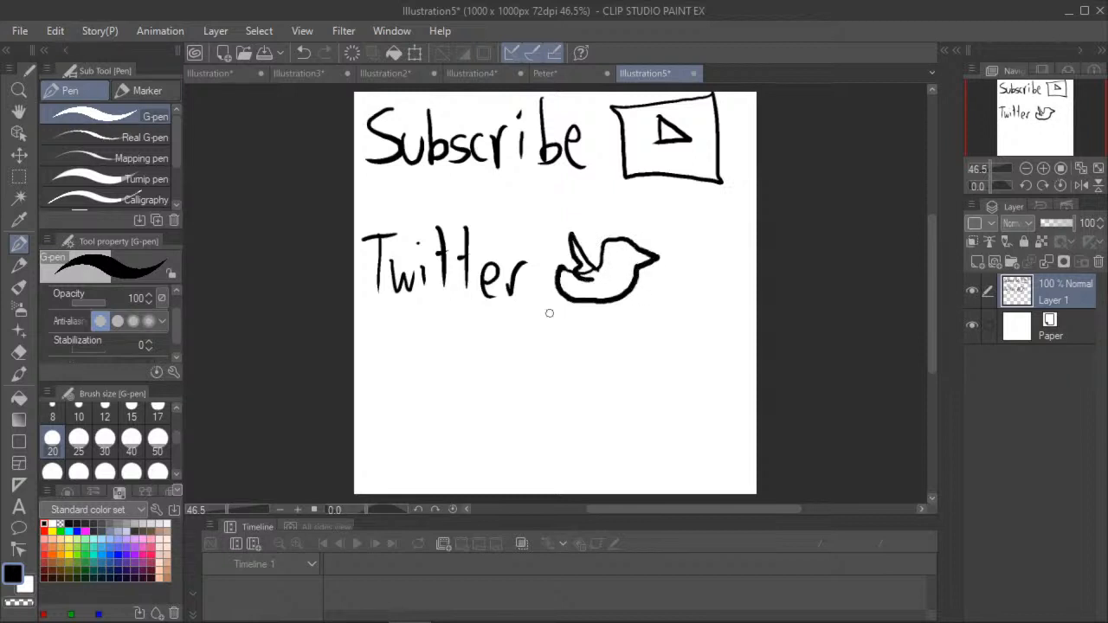